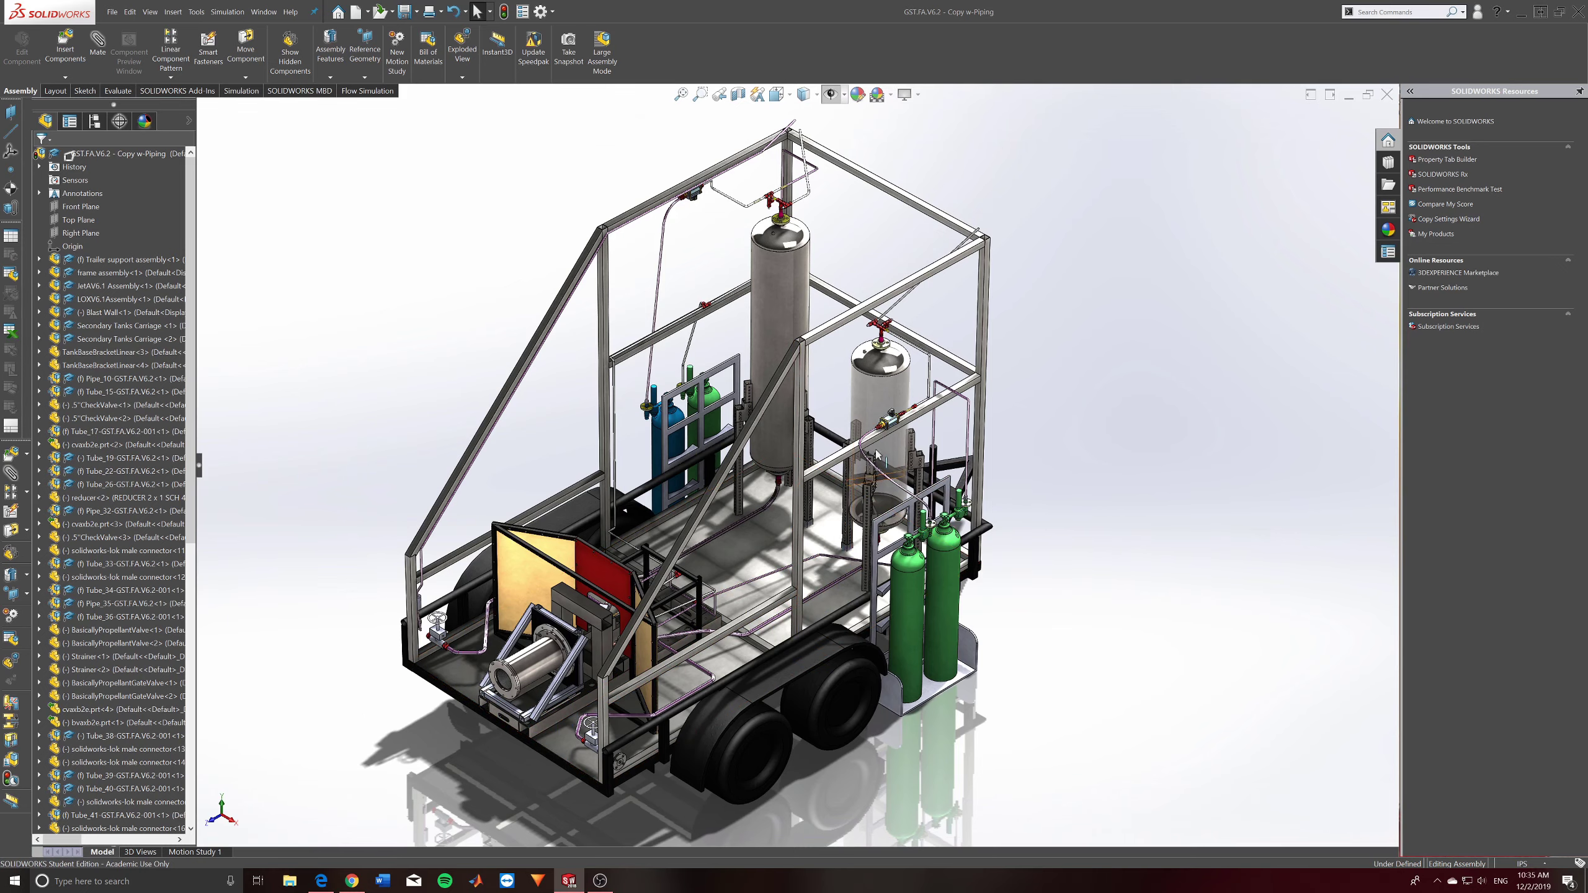
Examine the trailer-mounted test stand as a whole, with close views of the propellant tanks, gas bottles and valve piping.
scroll(876, 456, "down", 5)
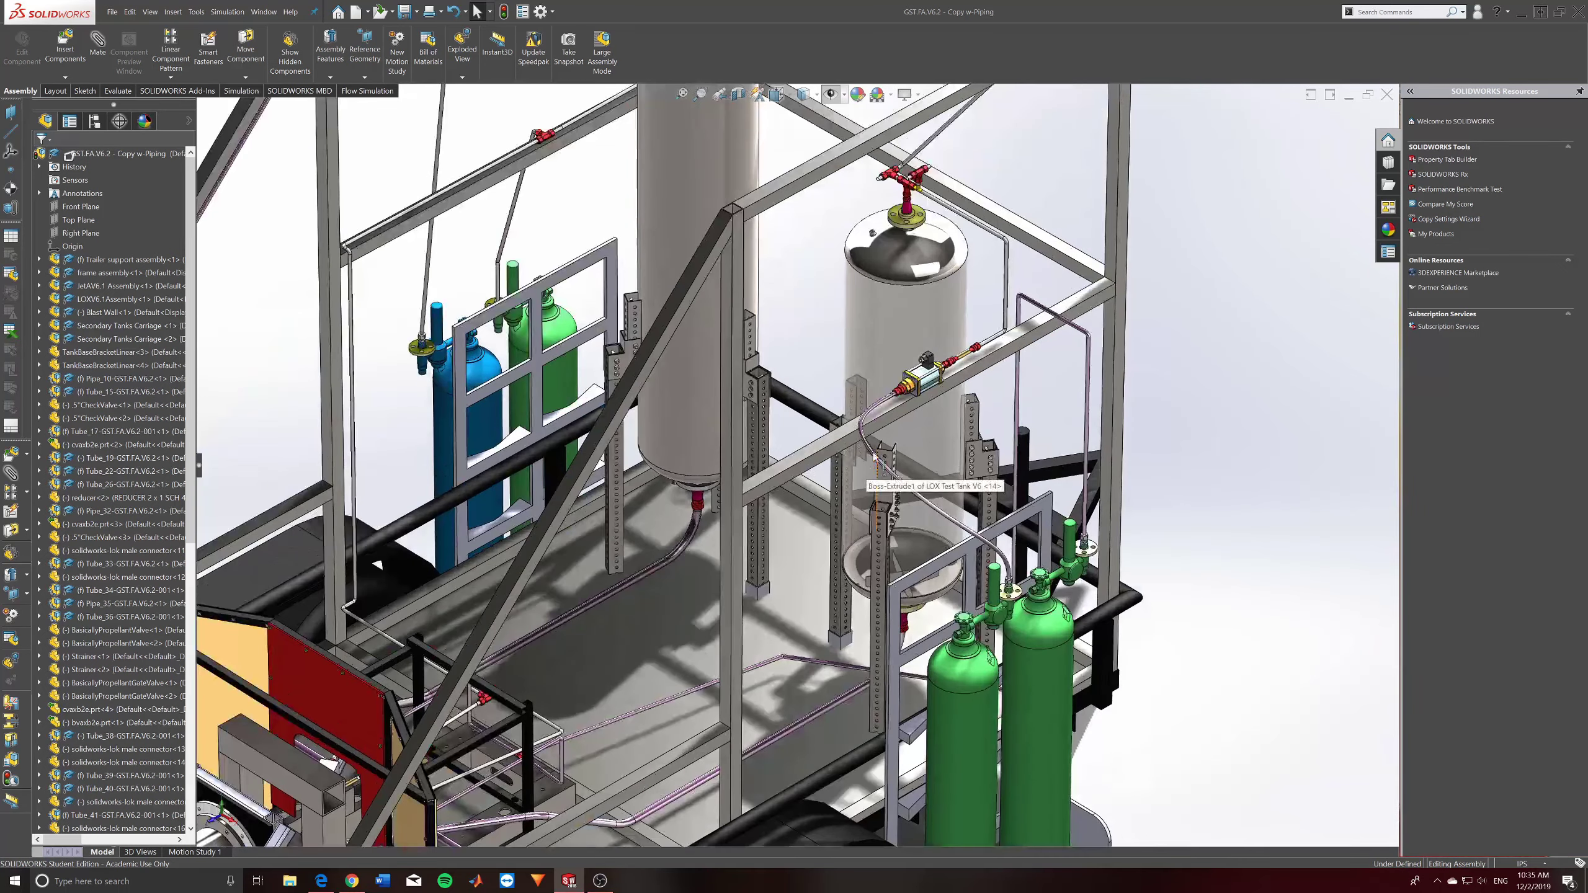
scroll(876, 455, "down", 5)
scroll(794, 435, "up", 2)
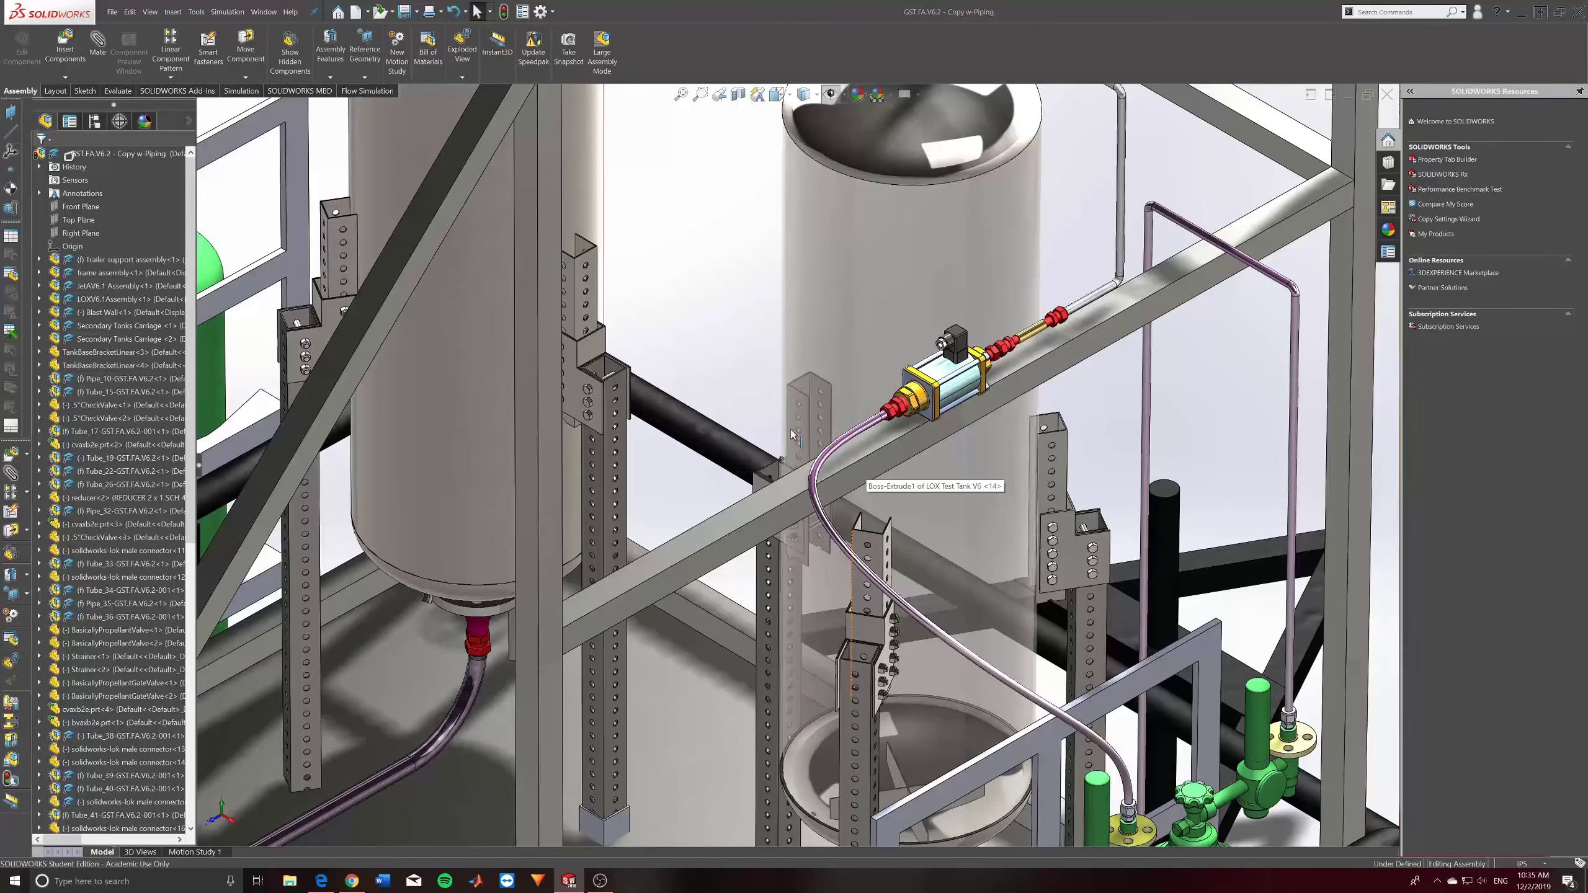
scroll(791, 435, "up", 10)
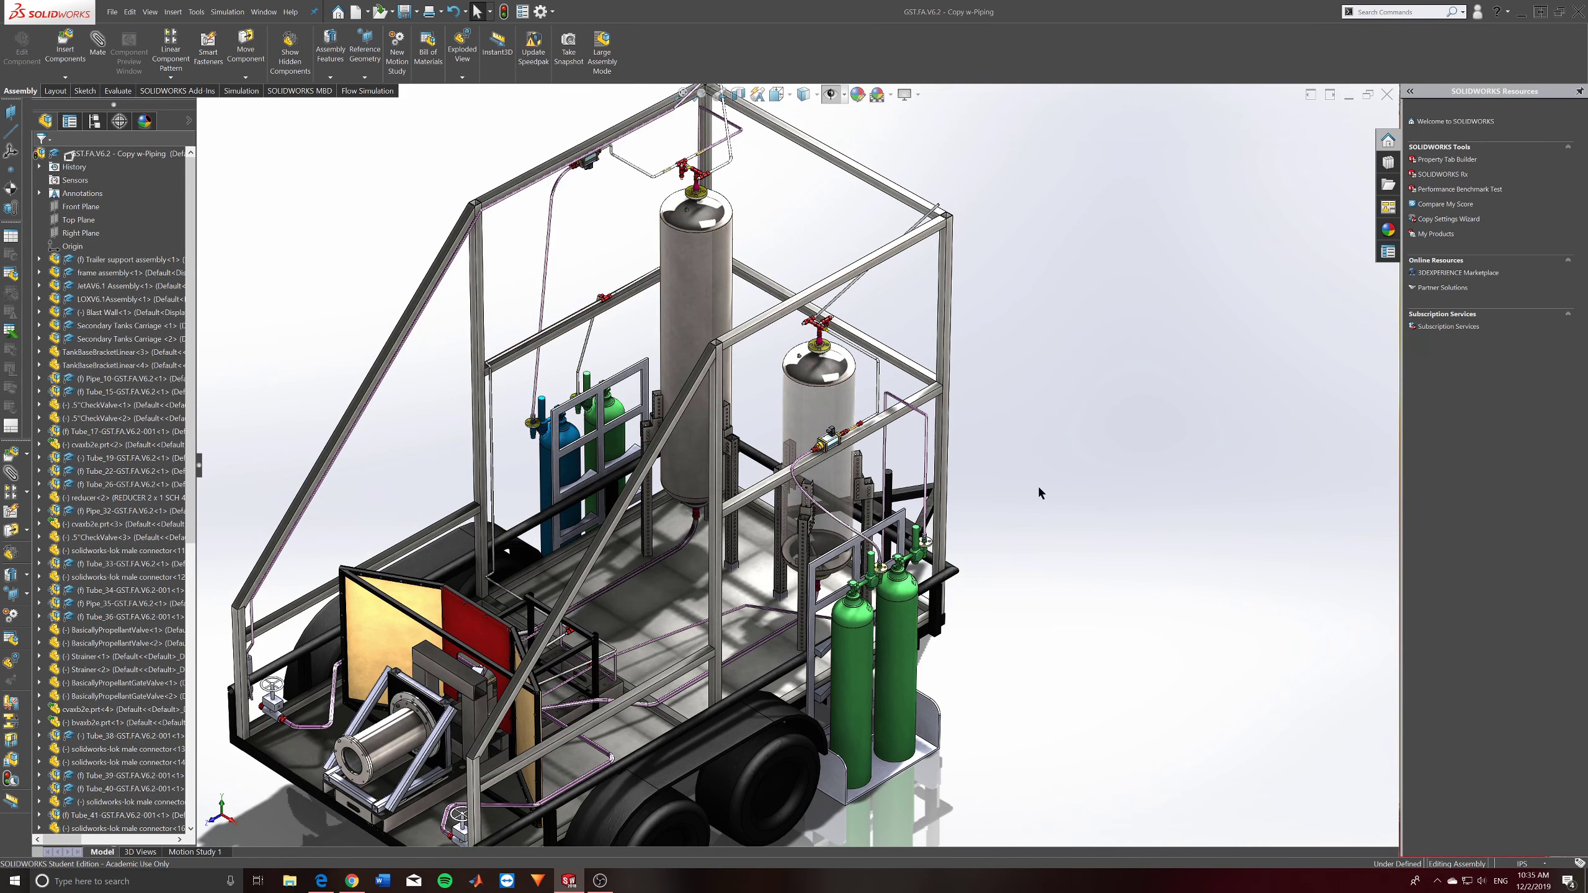
scroll(1041, 494, "up", 2)
scroll(660, 557, "down", 2)
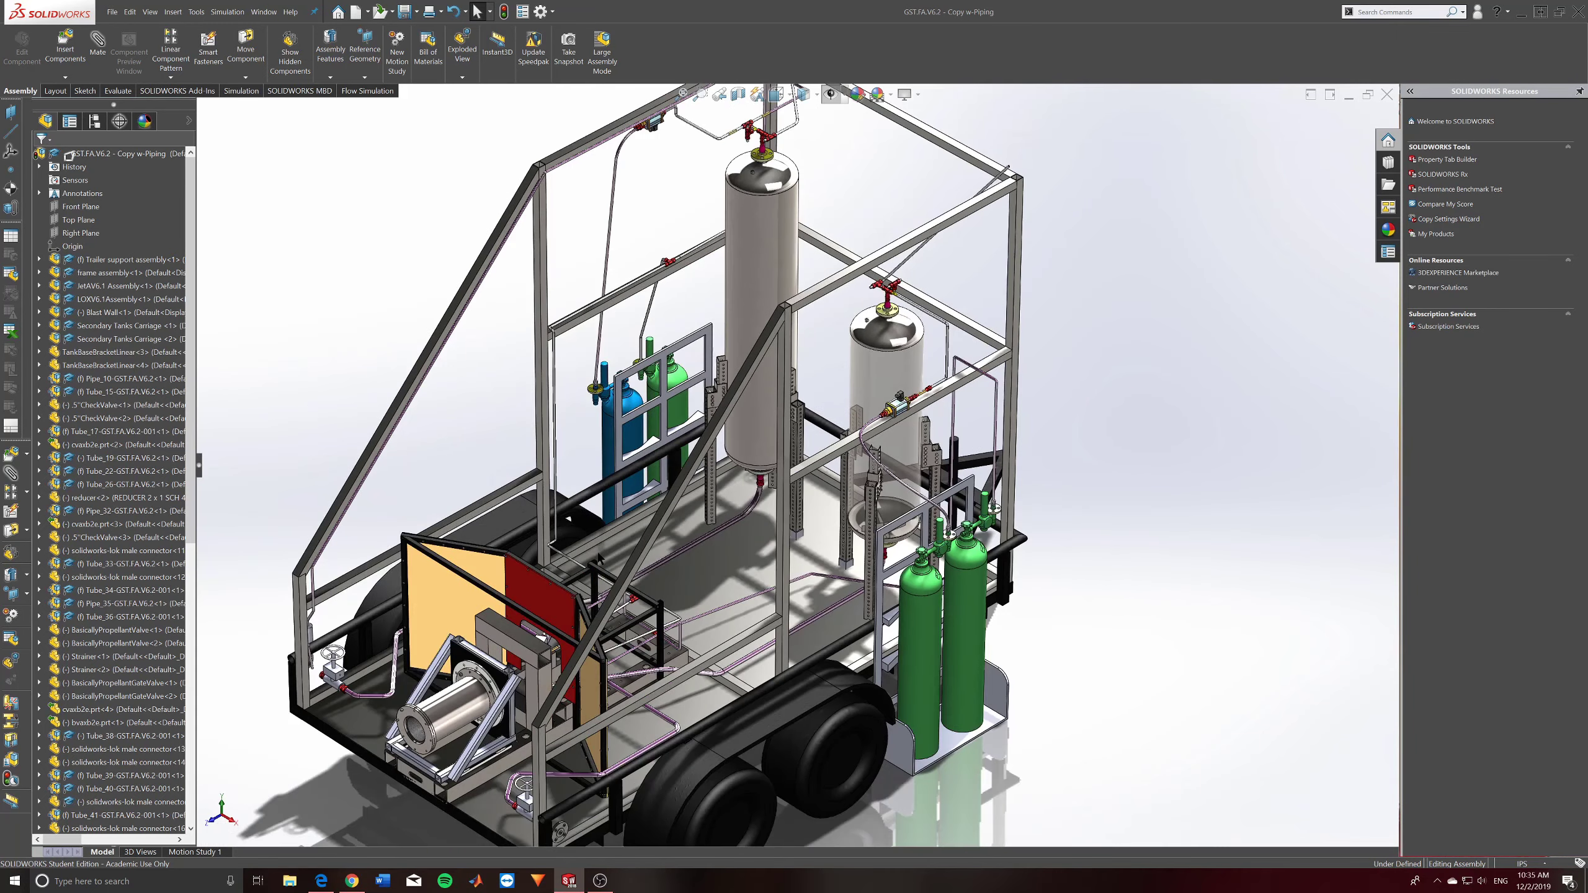
scroll(787, 469, "up", 2)
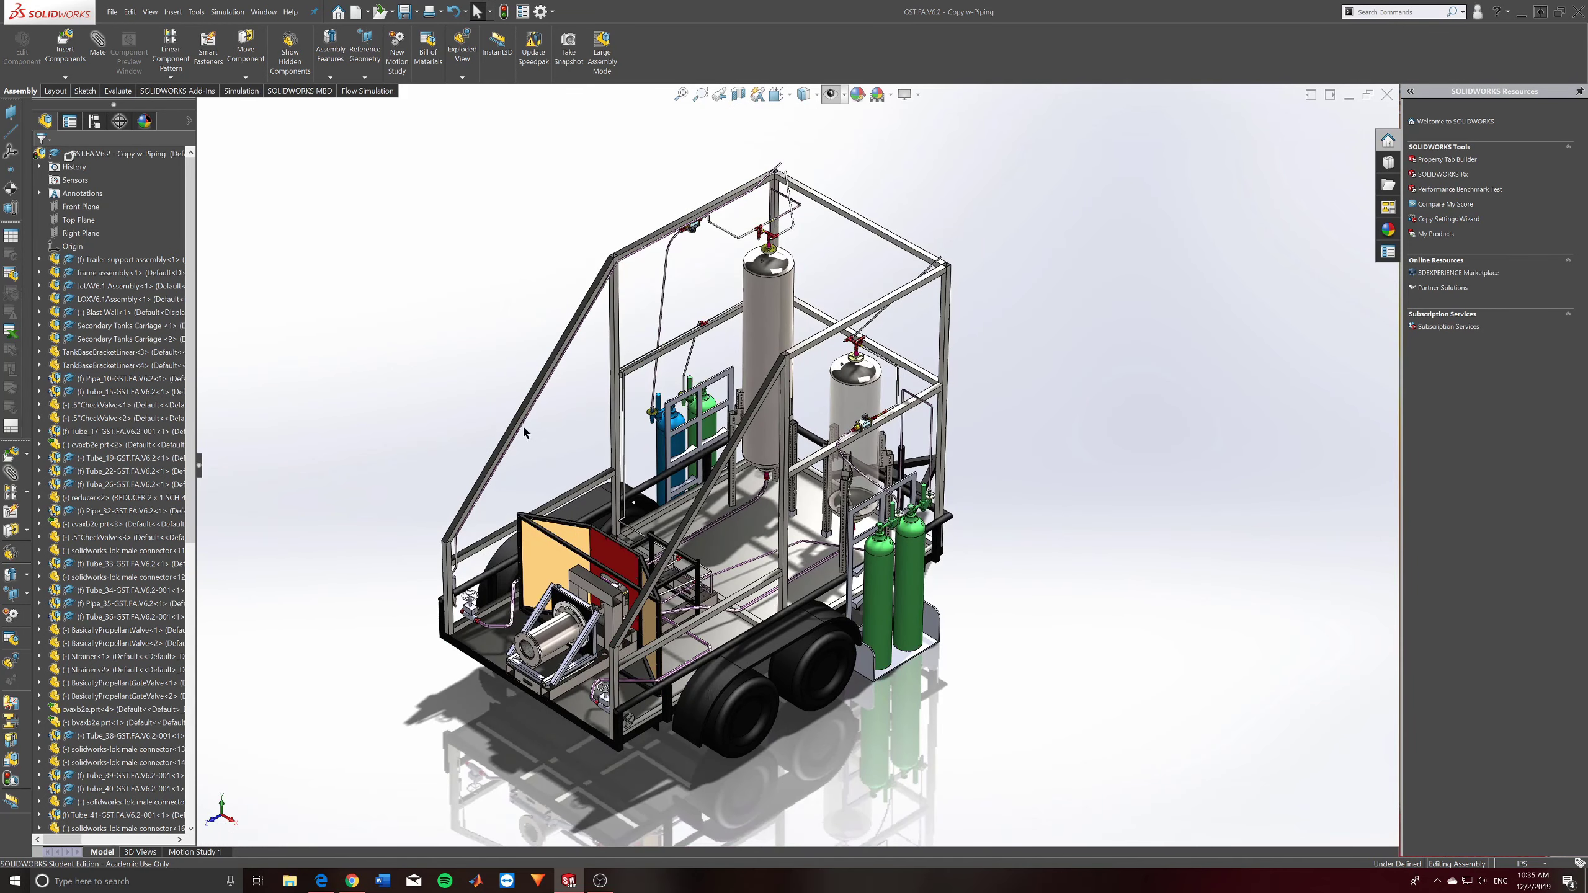
scroll(616, 475, "down", 3)
scroll(731, 443, "up", 1)
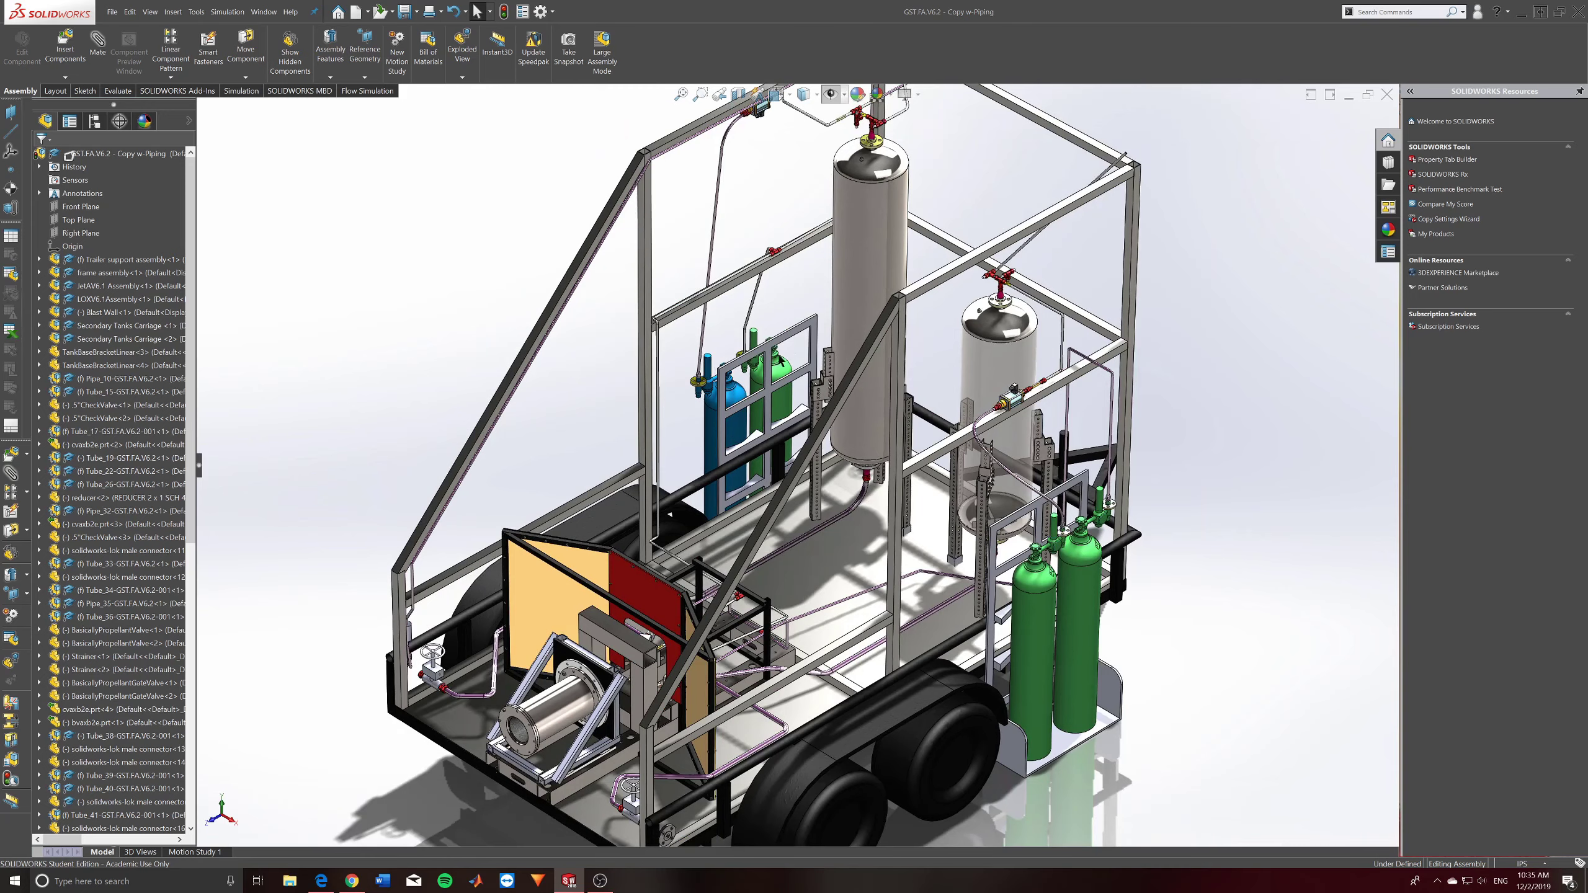
scroll(790, 353, "up", 1)
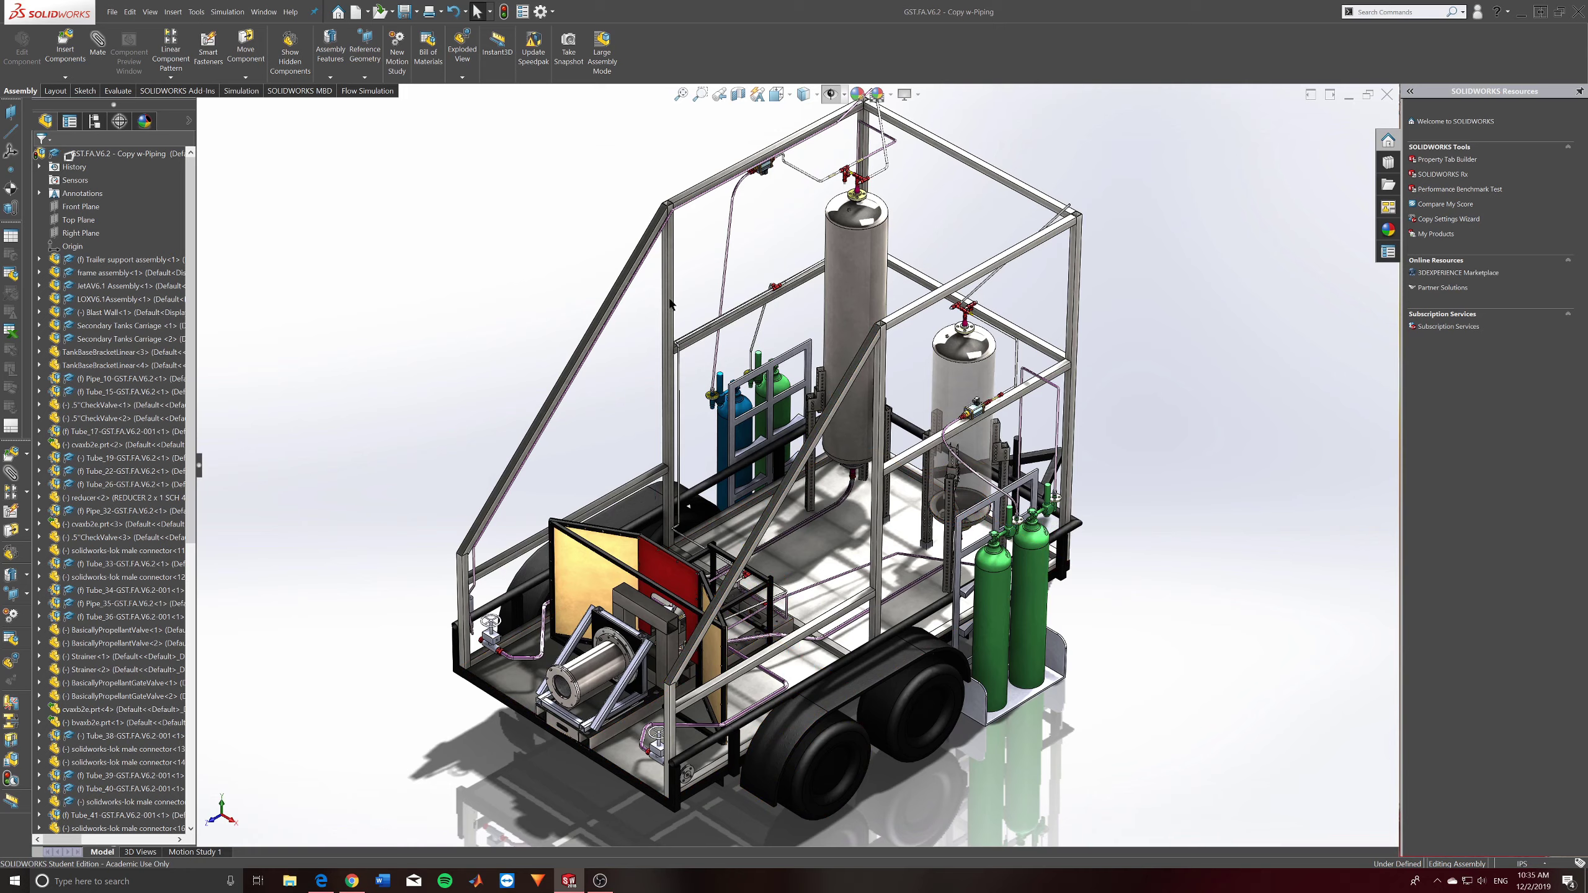
Switch to the GST.FA.V6.2 (piping) PDF drawing in Edge to review its views and parts list, and return to the model.
left_click(322, 881)
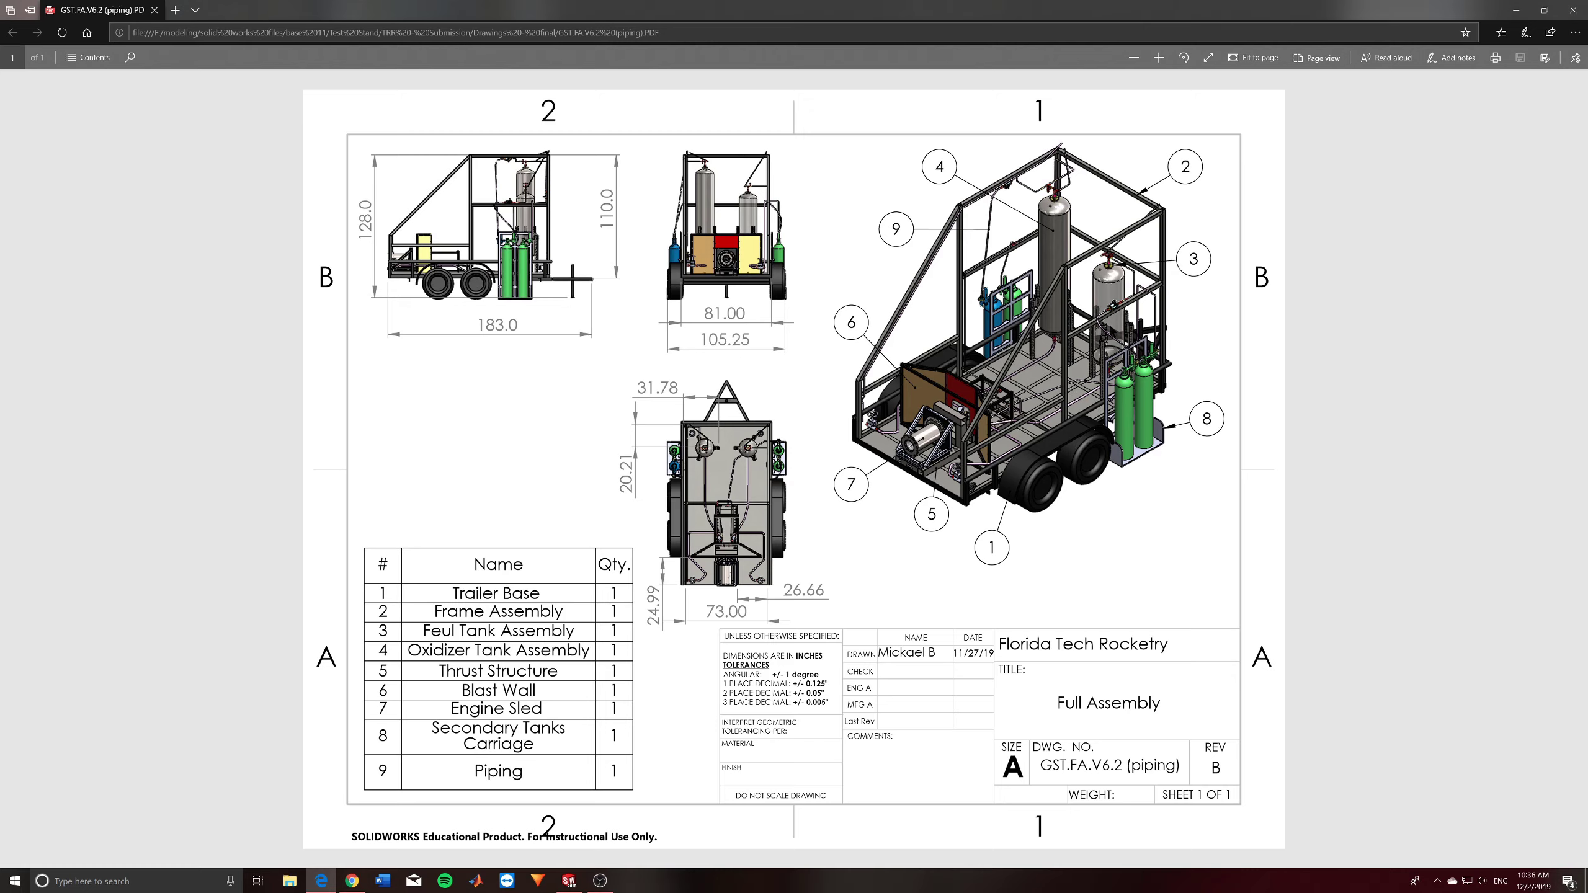
left_click(1515, 9)
Hide the floor plate of the frame assembly.
right_click(819, 564)
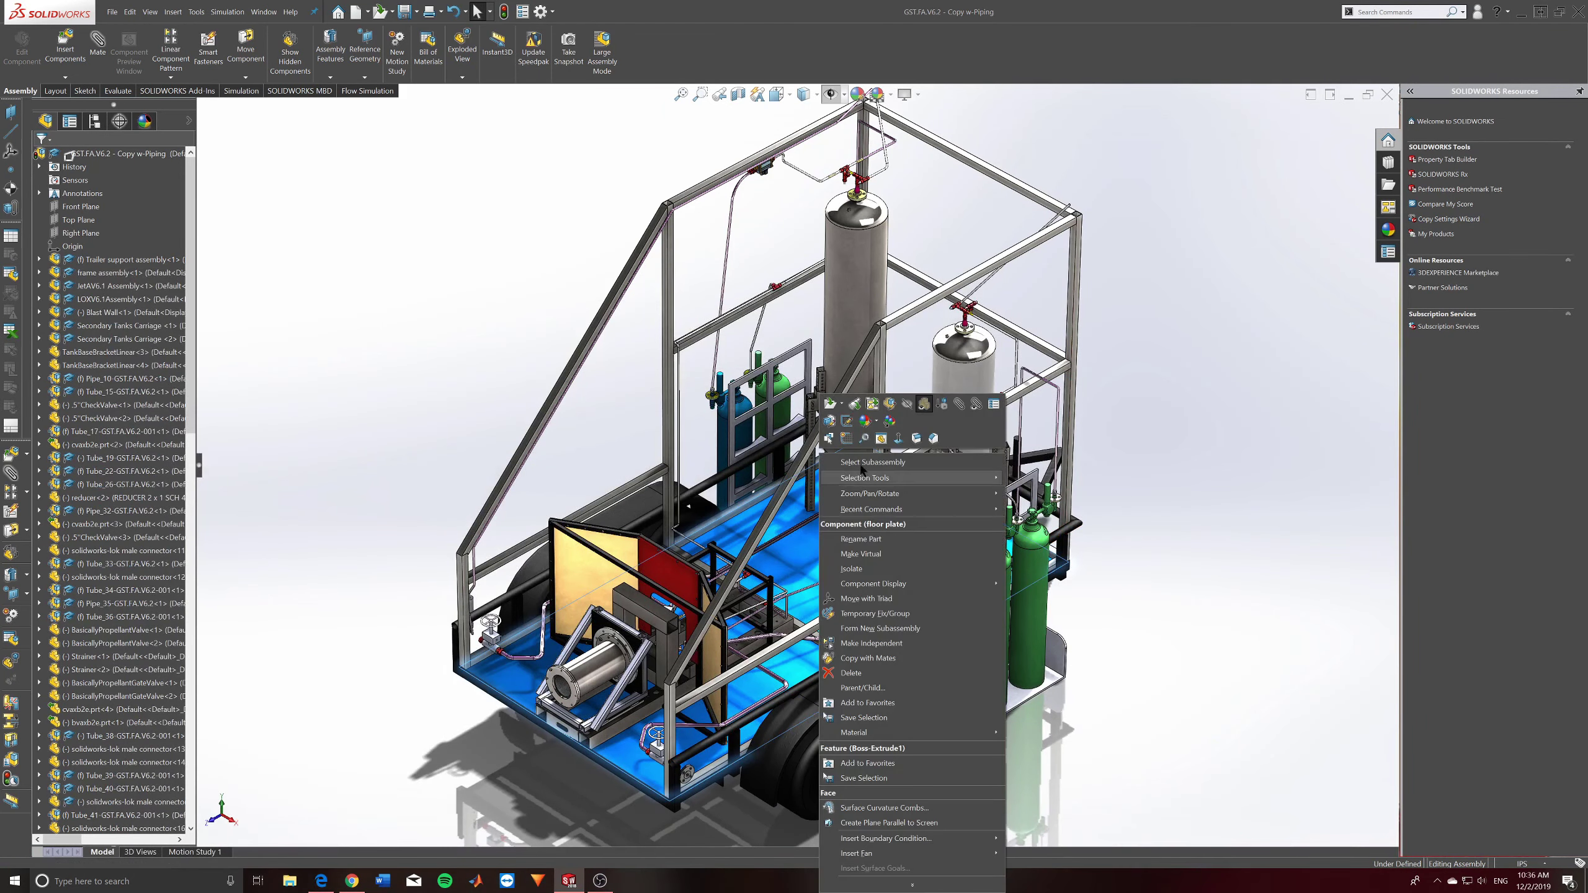
left_click(925, 406)
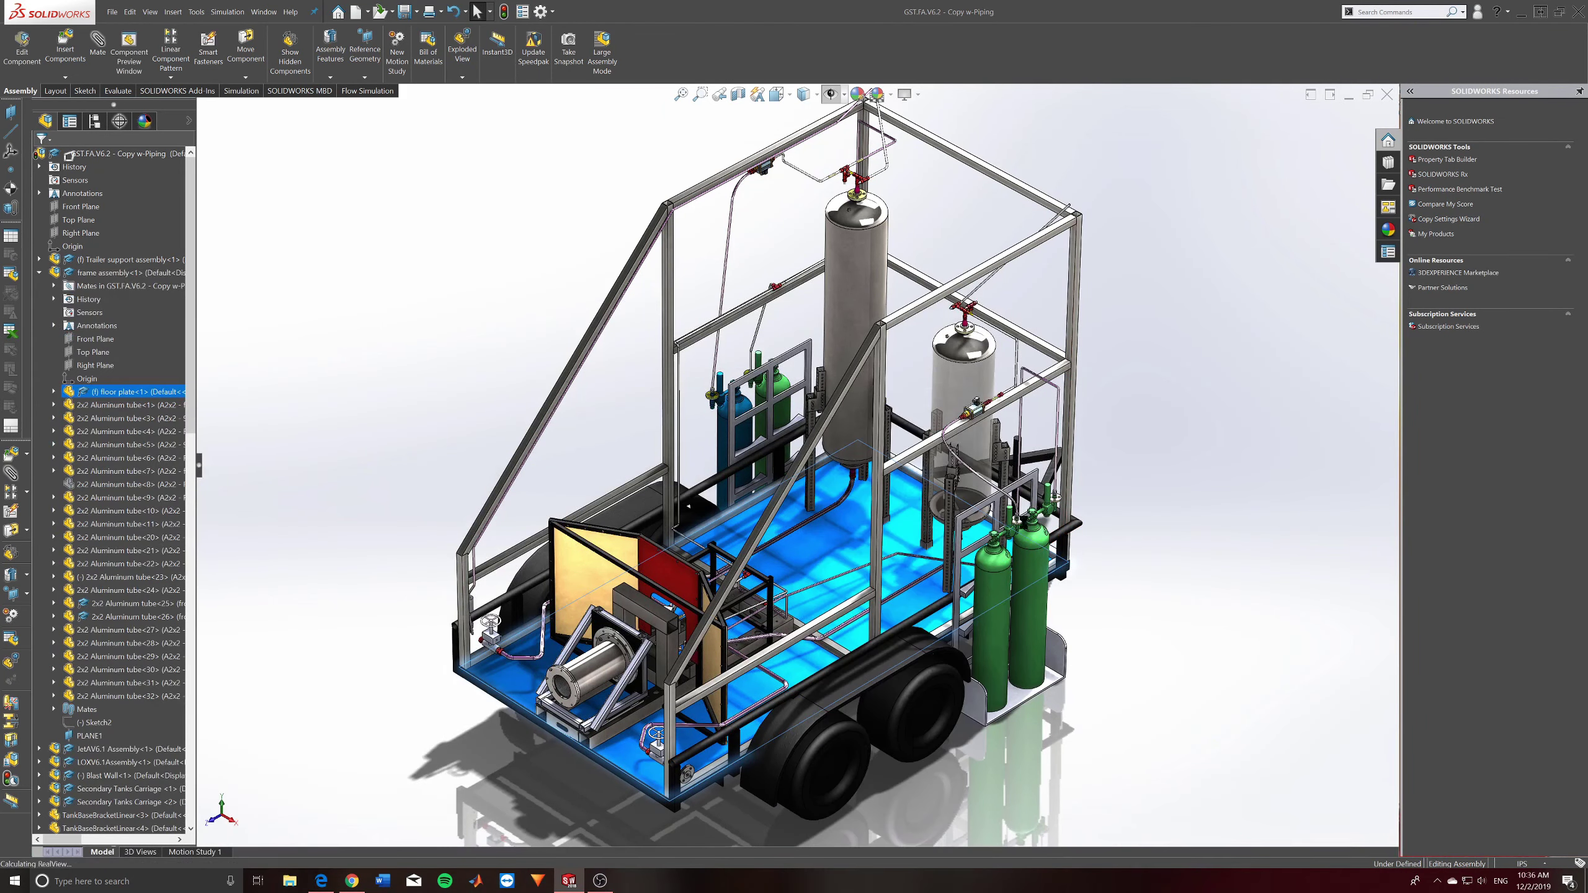
key("Tab")
Examine the aluminum tube framing and trailer beams beneath the floor, and show the floor plate again.
scroll(791, 480, "down", 5)
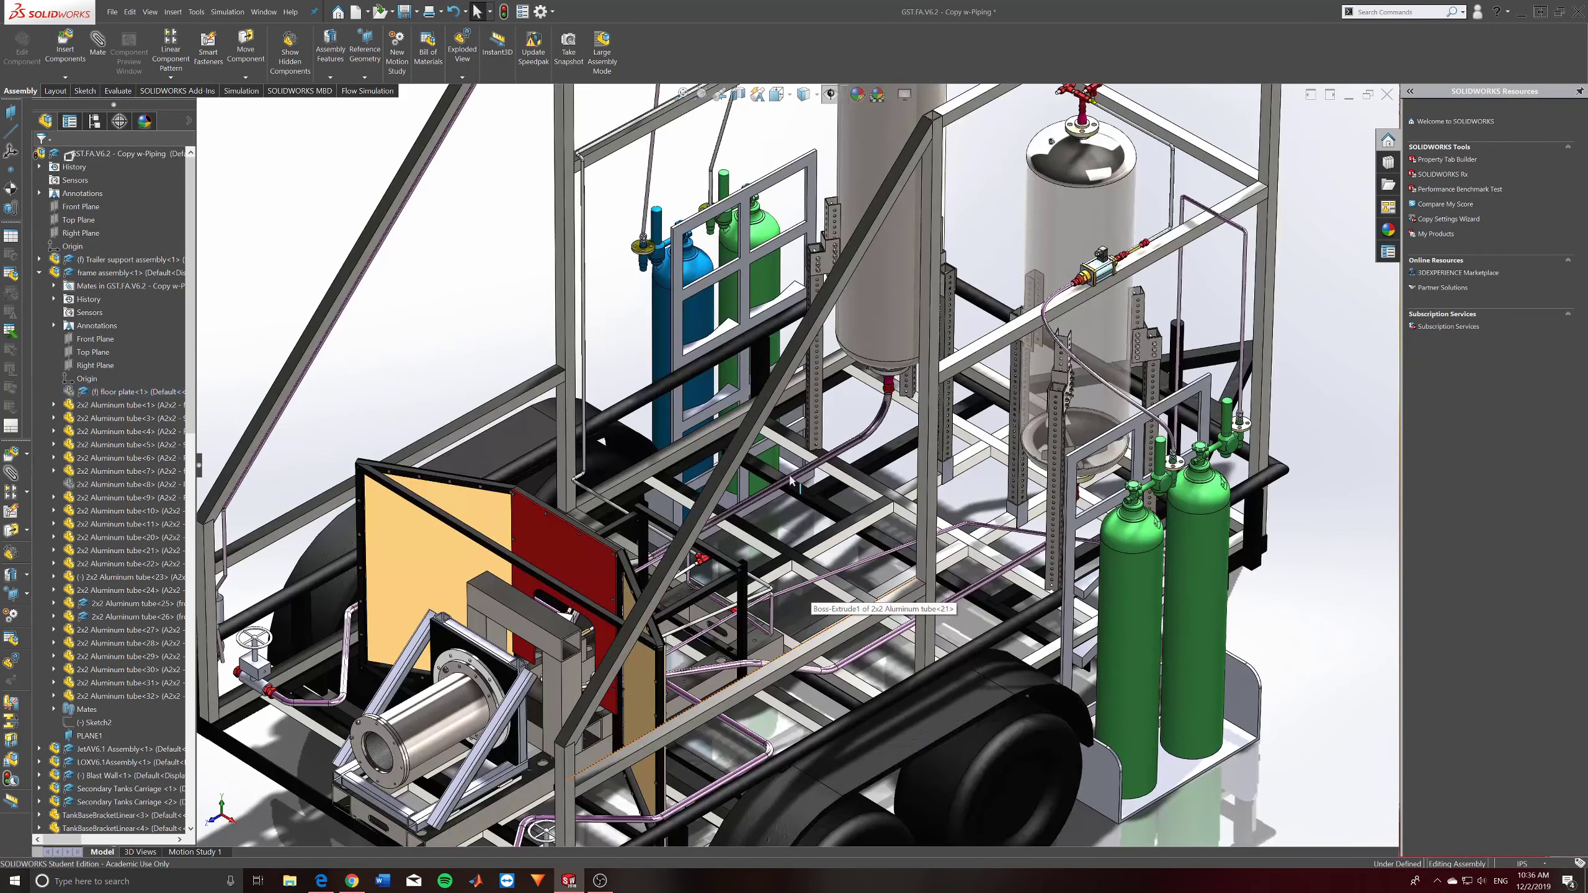
scroll(791, 480, "down", 3)
scroll(781, 475, "down", 4)
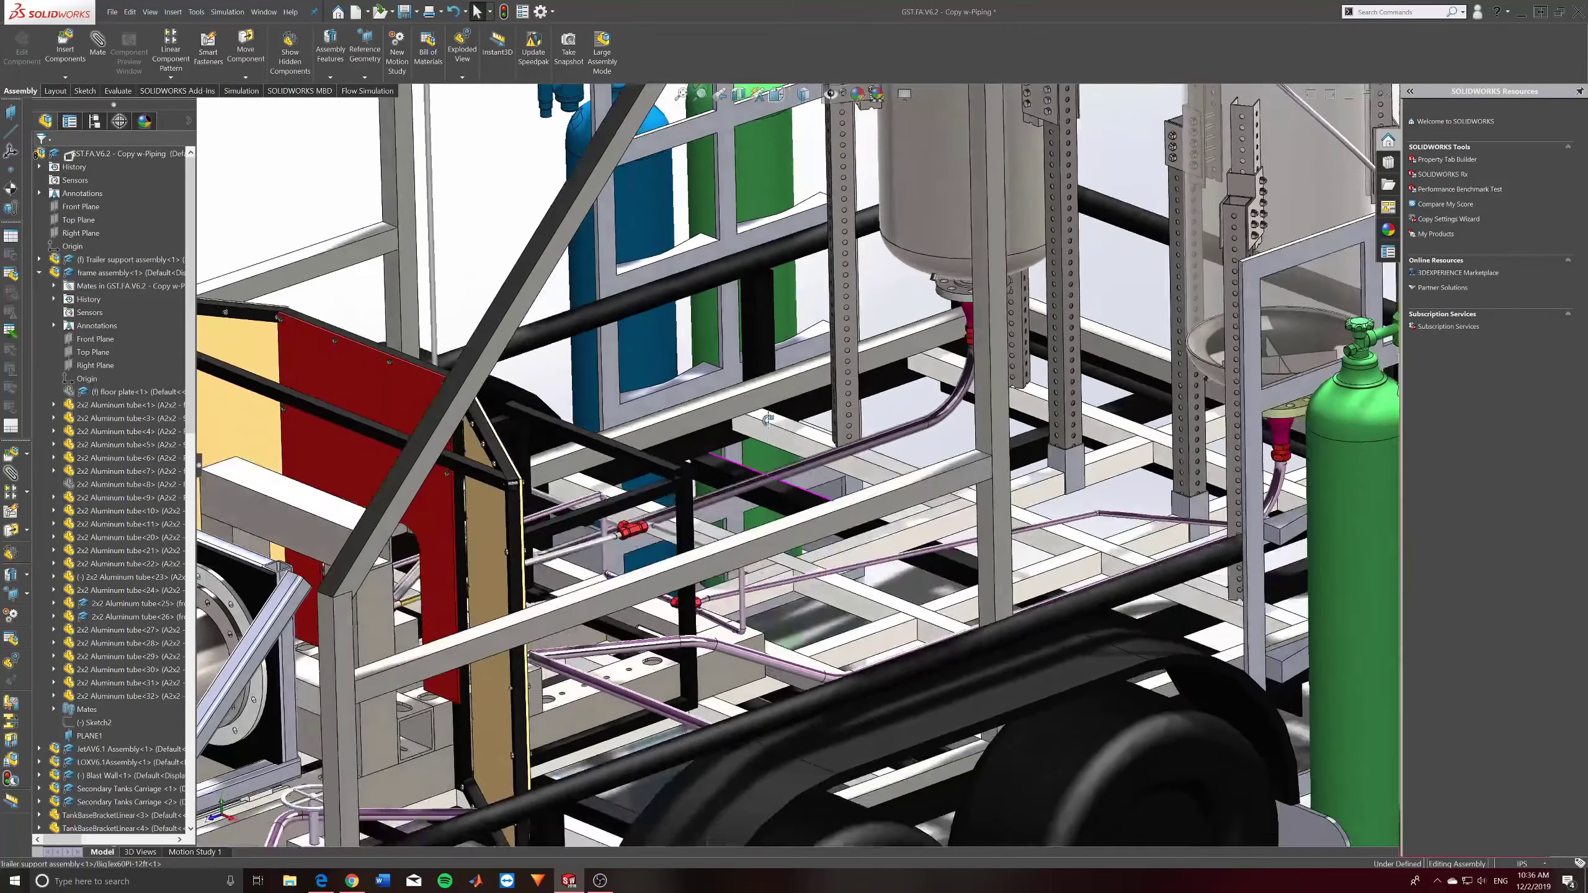
middle_click_drag(768, 420, 843, 542)
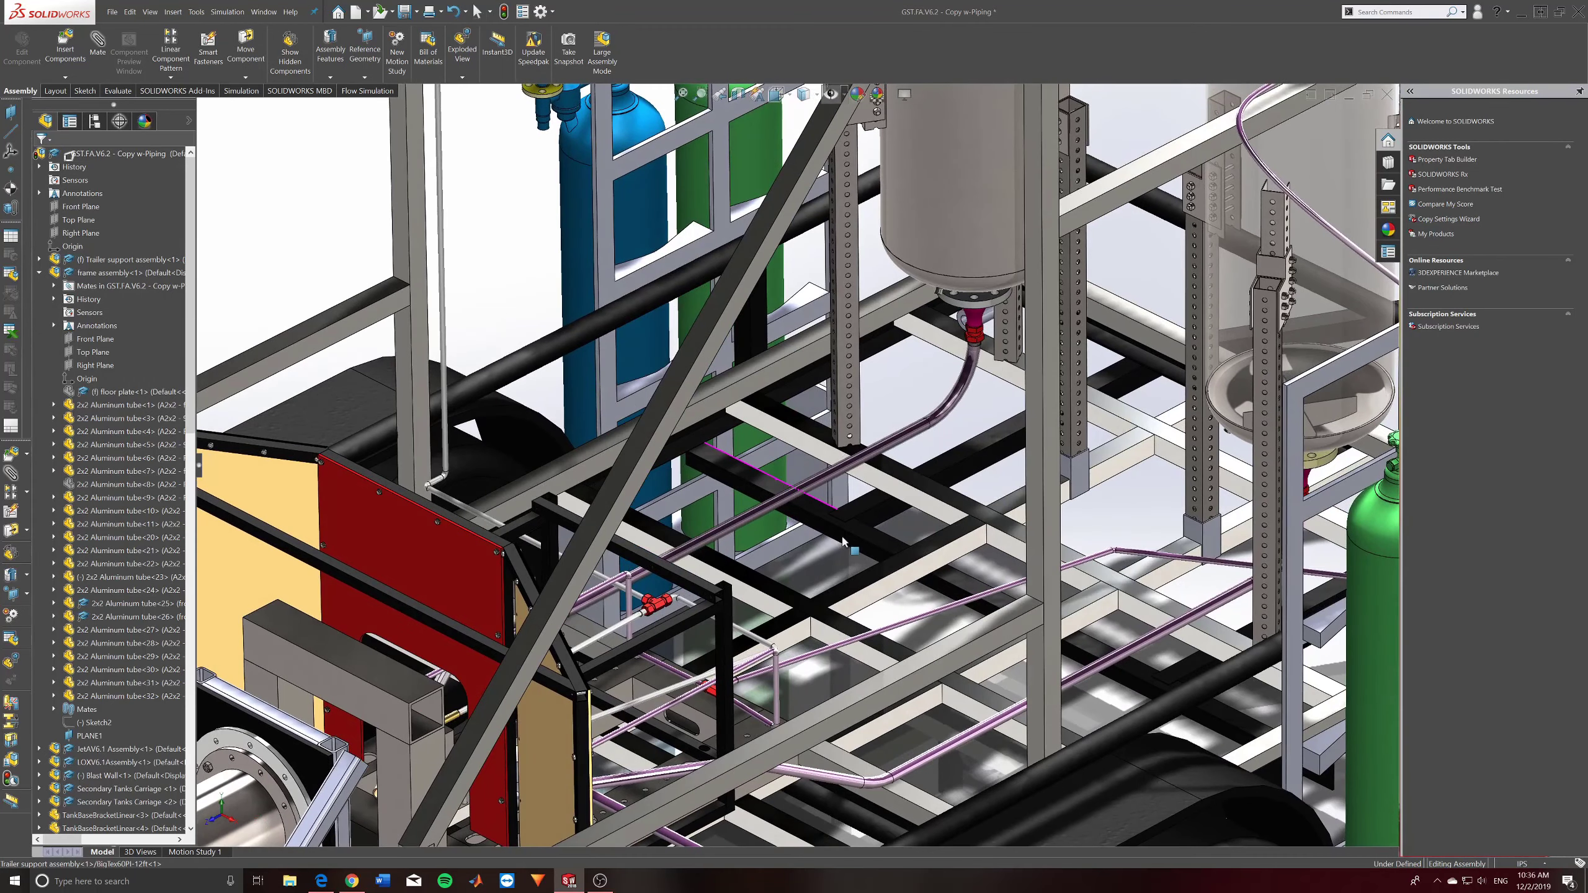
scroll(842, 541, "up", 5)
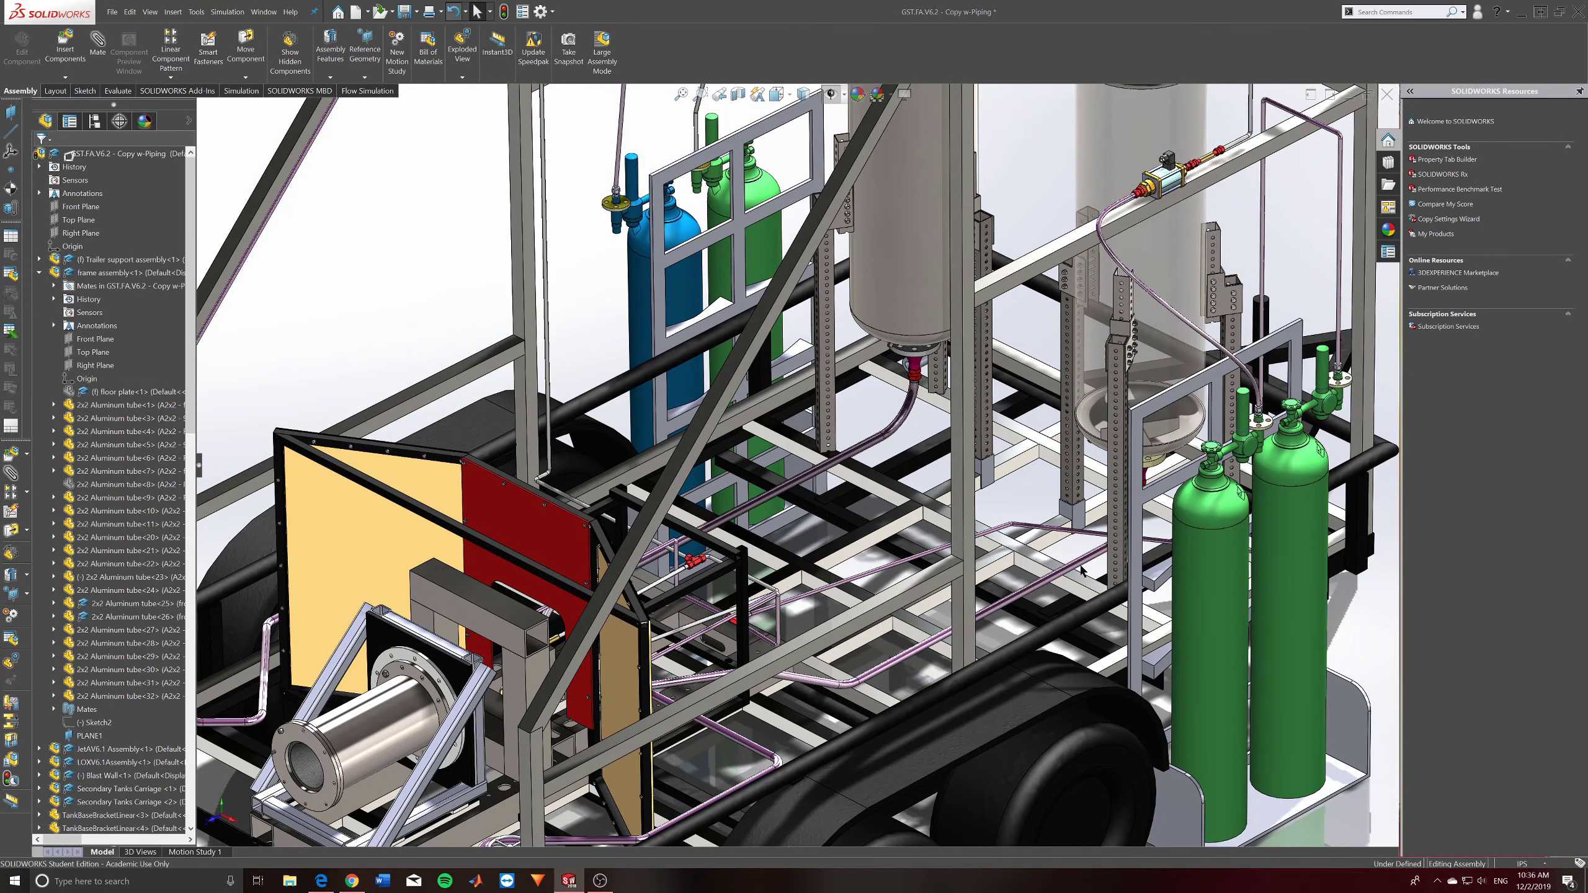
middle_click_drag(1082, 553, 1252, 381)
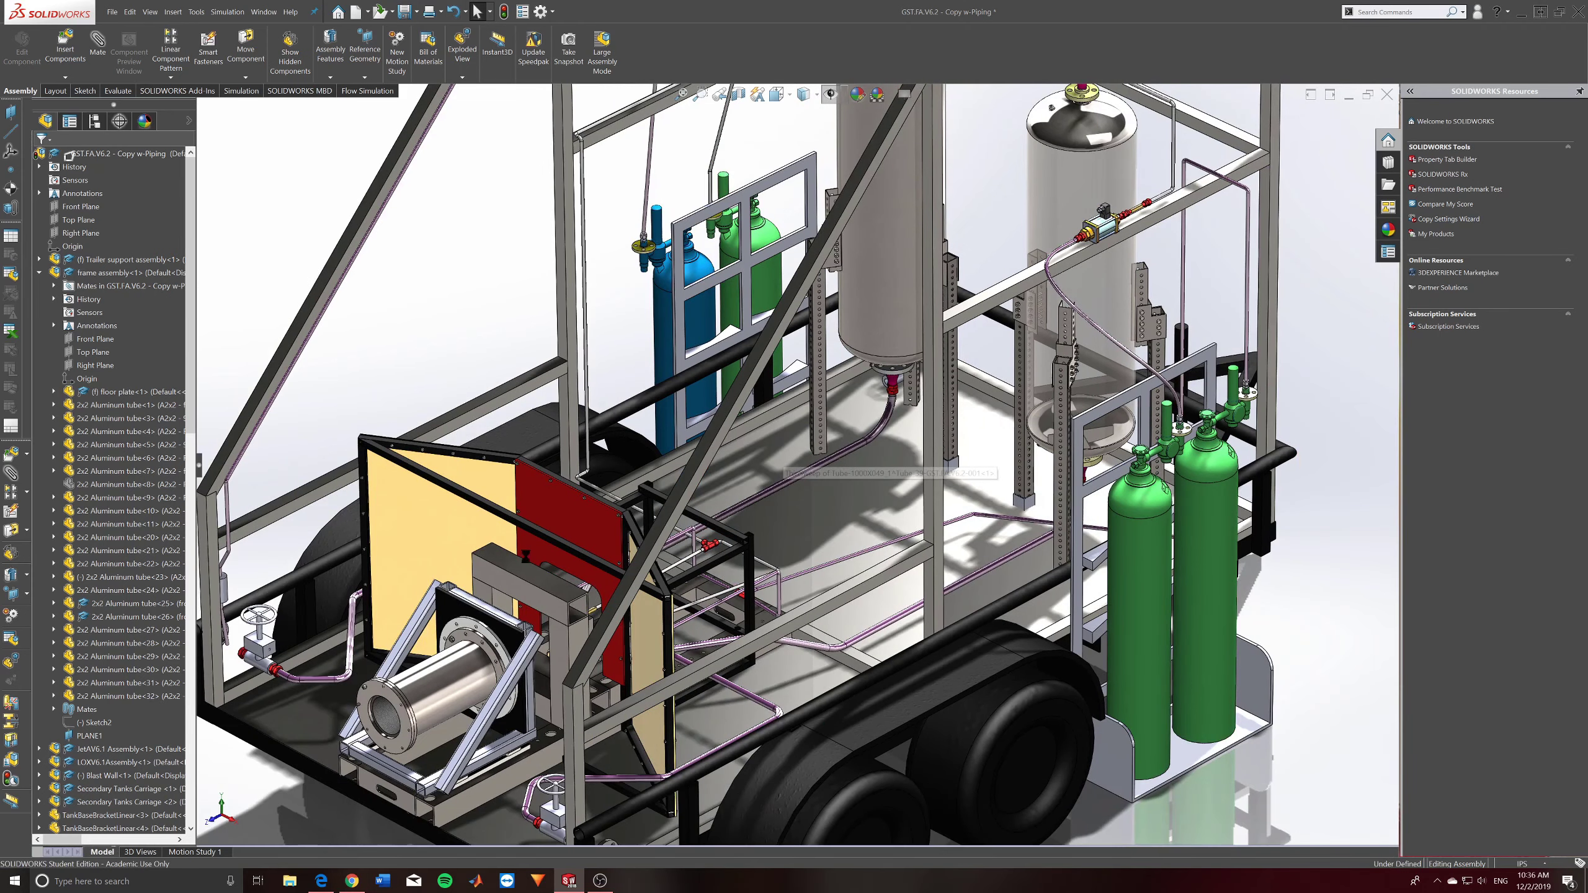
scroll(782, 538, "up", 3)
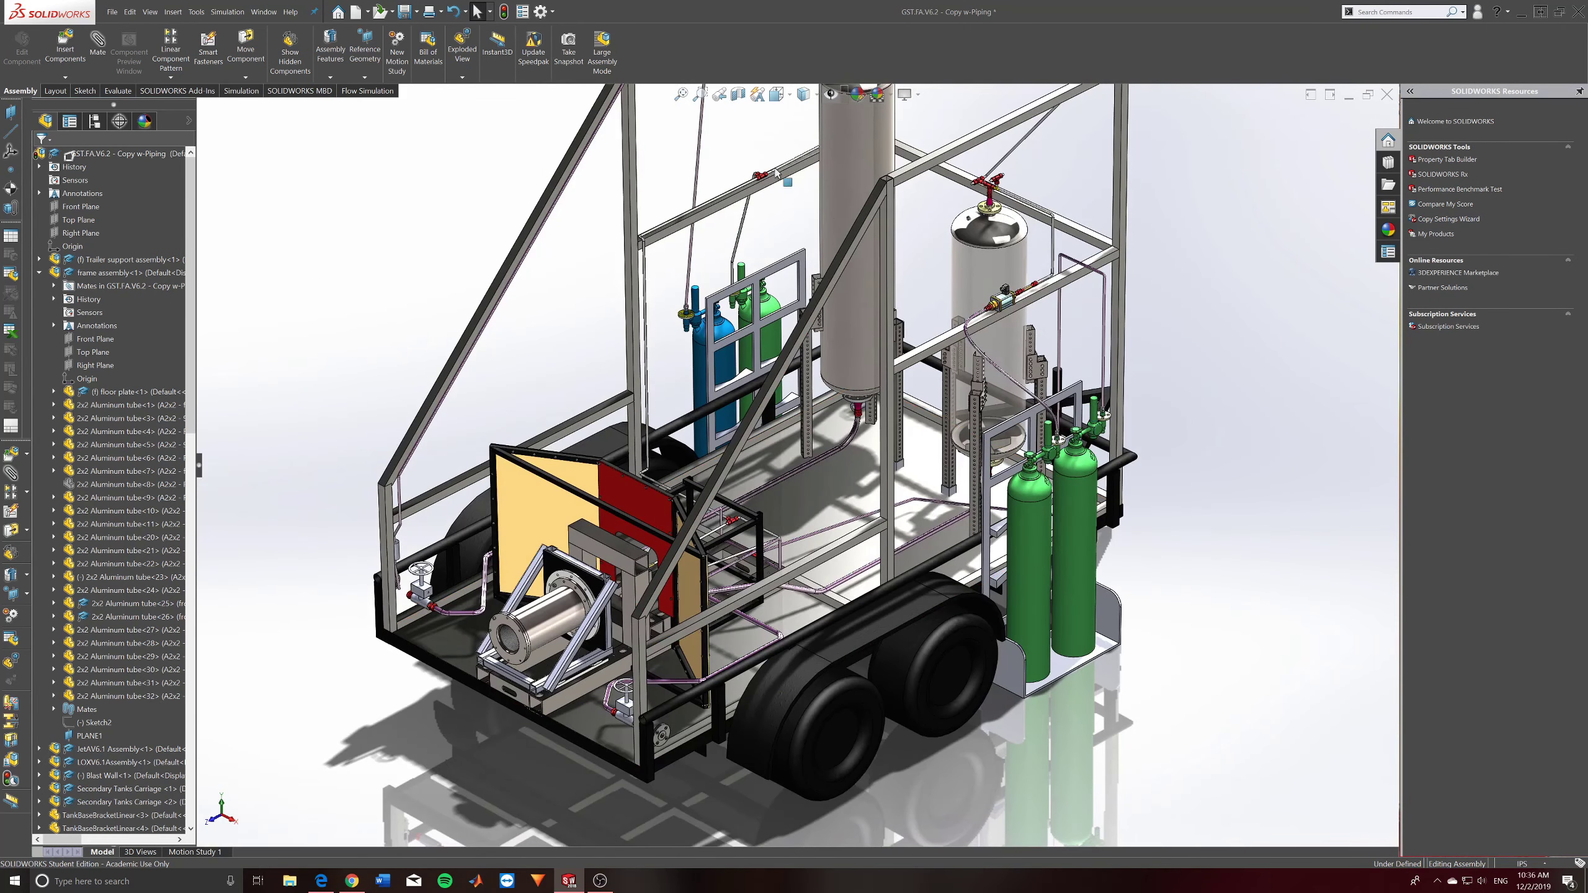
Check the numbered subassemblies in the Full Assembly PDF drawing and switch back to SOLIDWORKS.
left_click(321, 881)
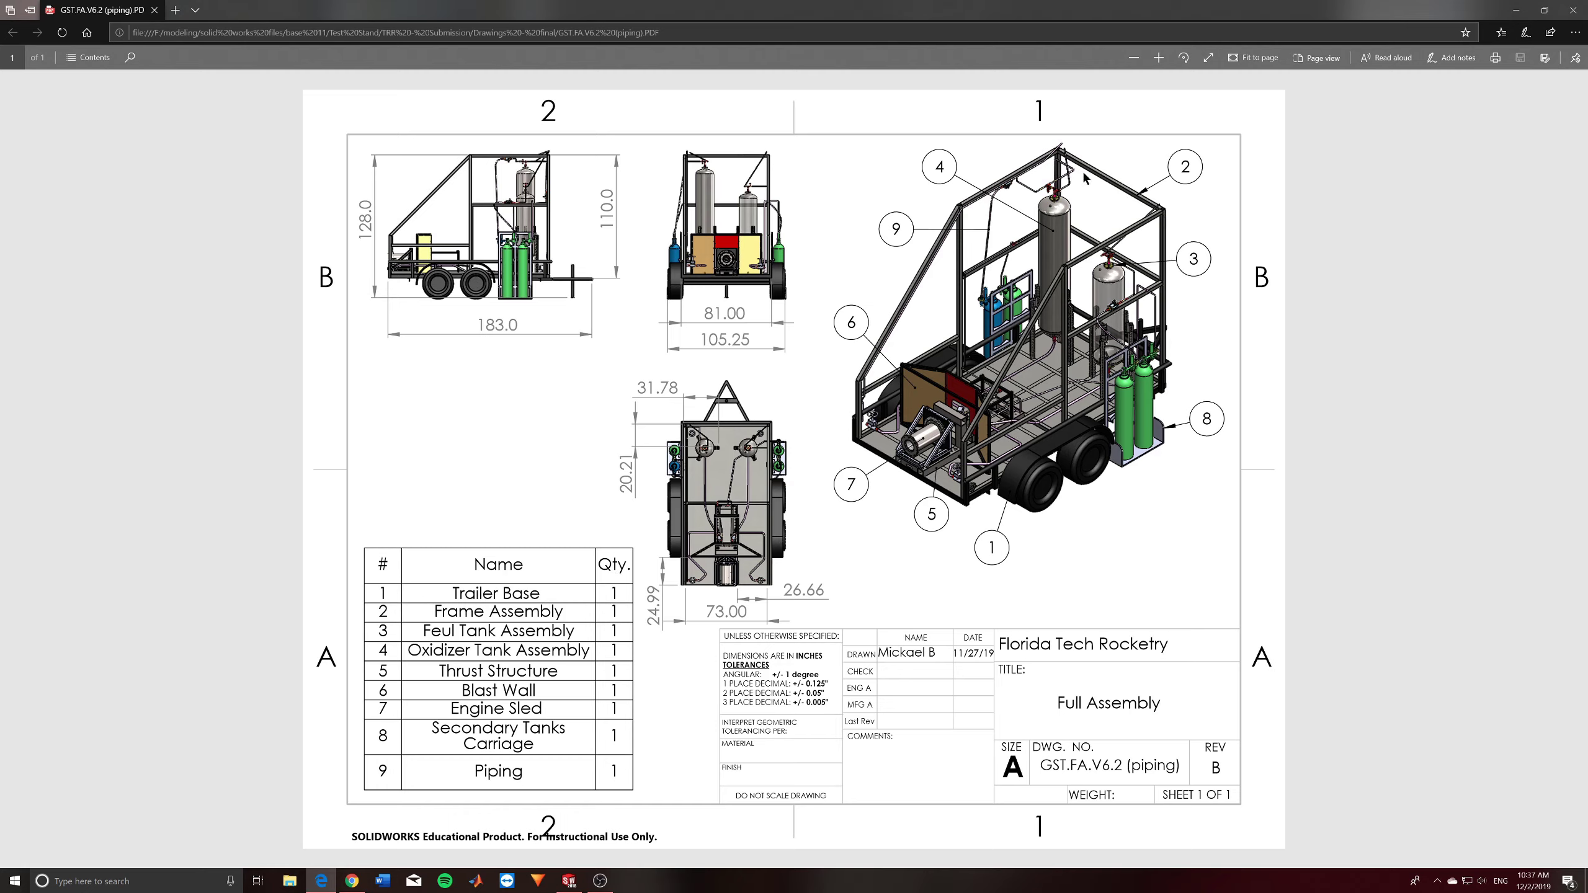
left_click(569, 880)
Examine the tank valves, feed lines and secondary gas bottle carriages up close, and the full stand from several angles.
scroll(938, 469, "down", 3)
scroll(968, 379, "down", 6)
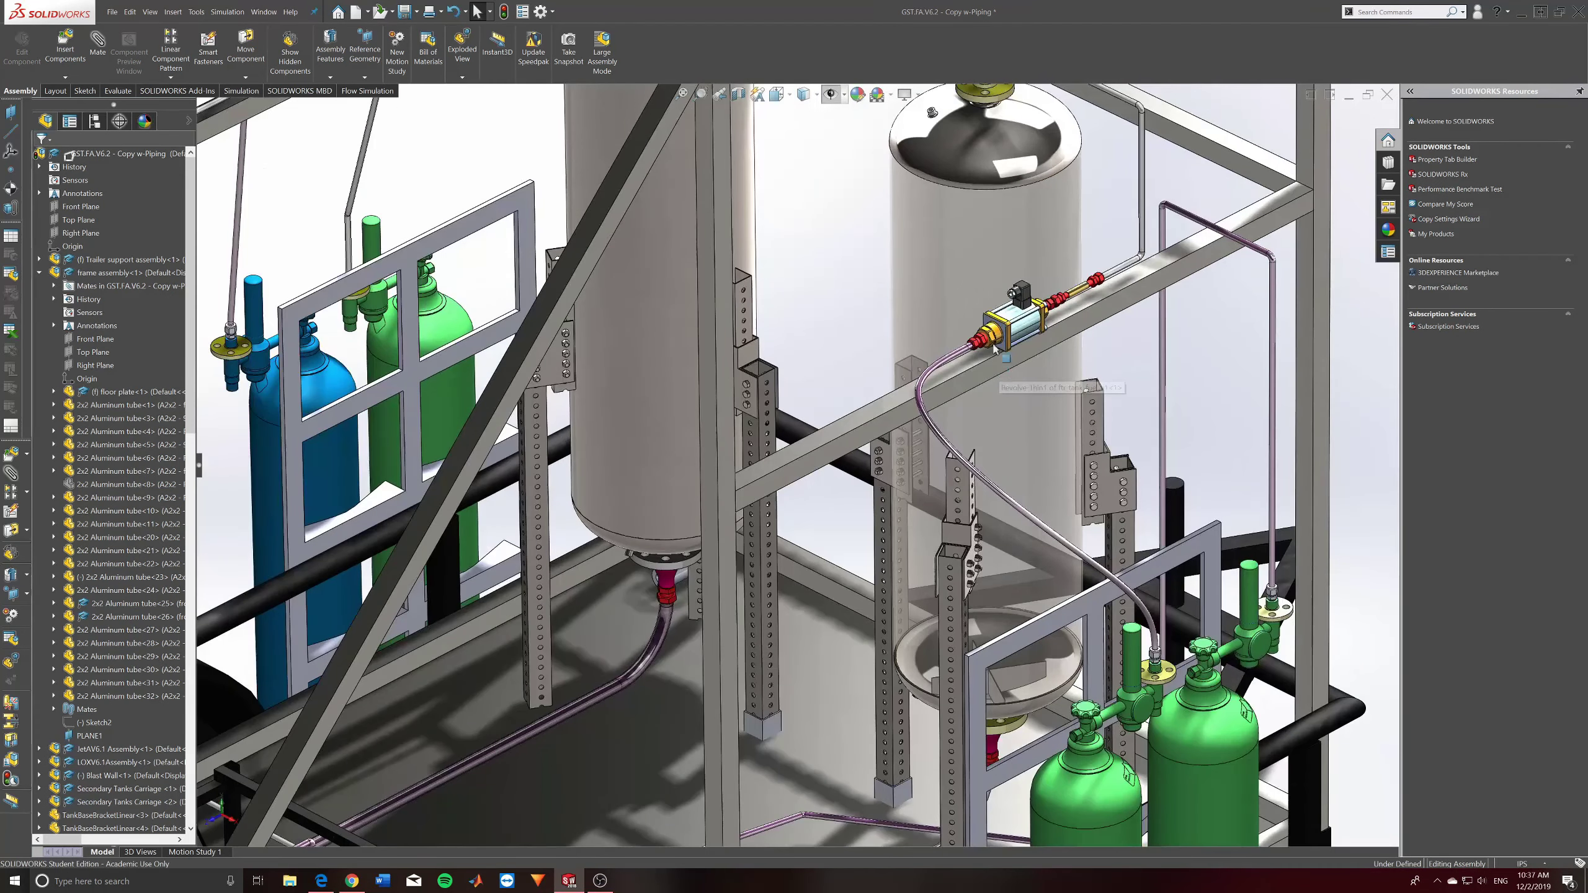
scroll(968, 378, "up", 6)
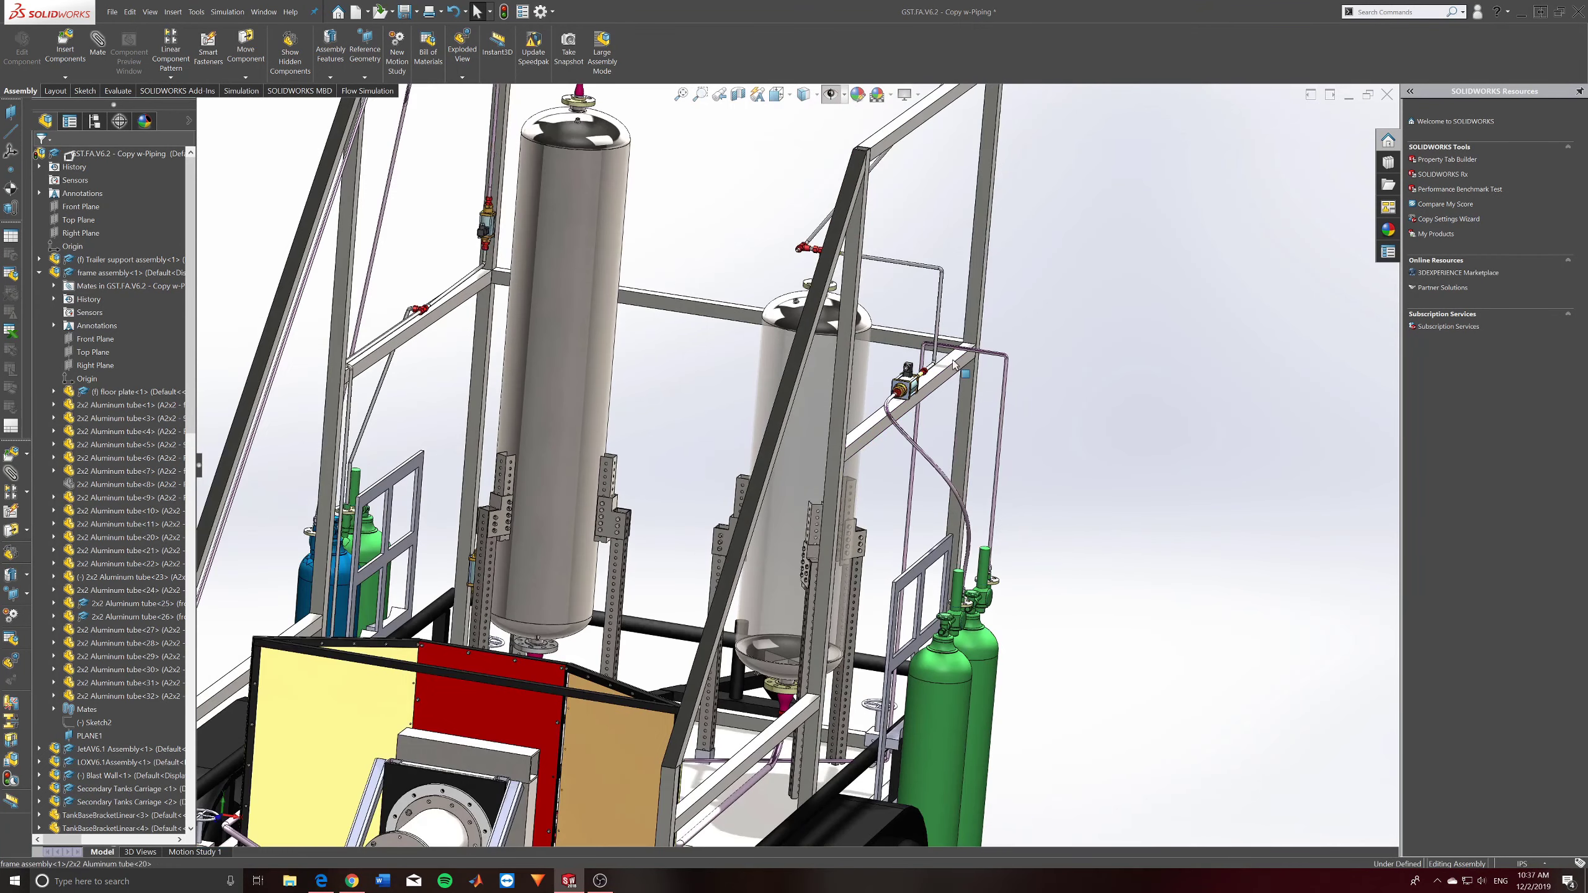
middle_click_drag(968, 379, 797, 284)
scroll(658, 237, "down", 2)
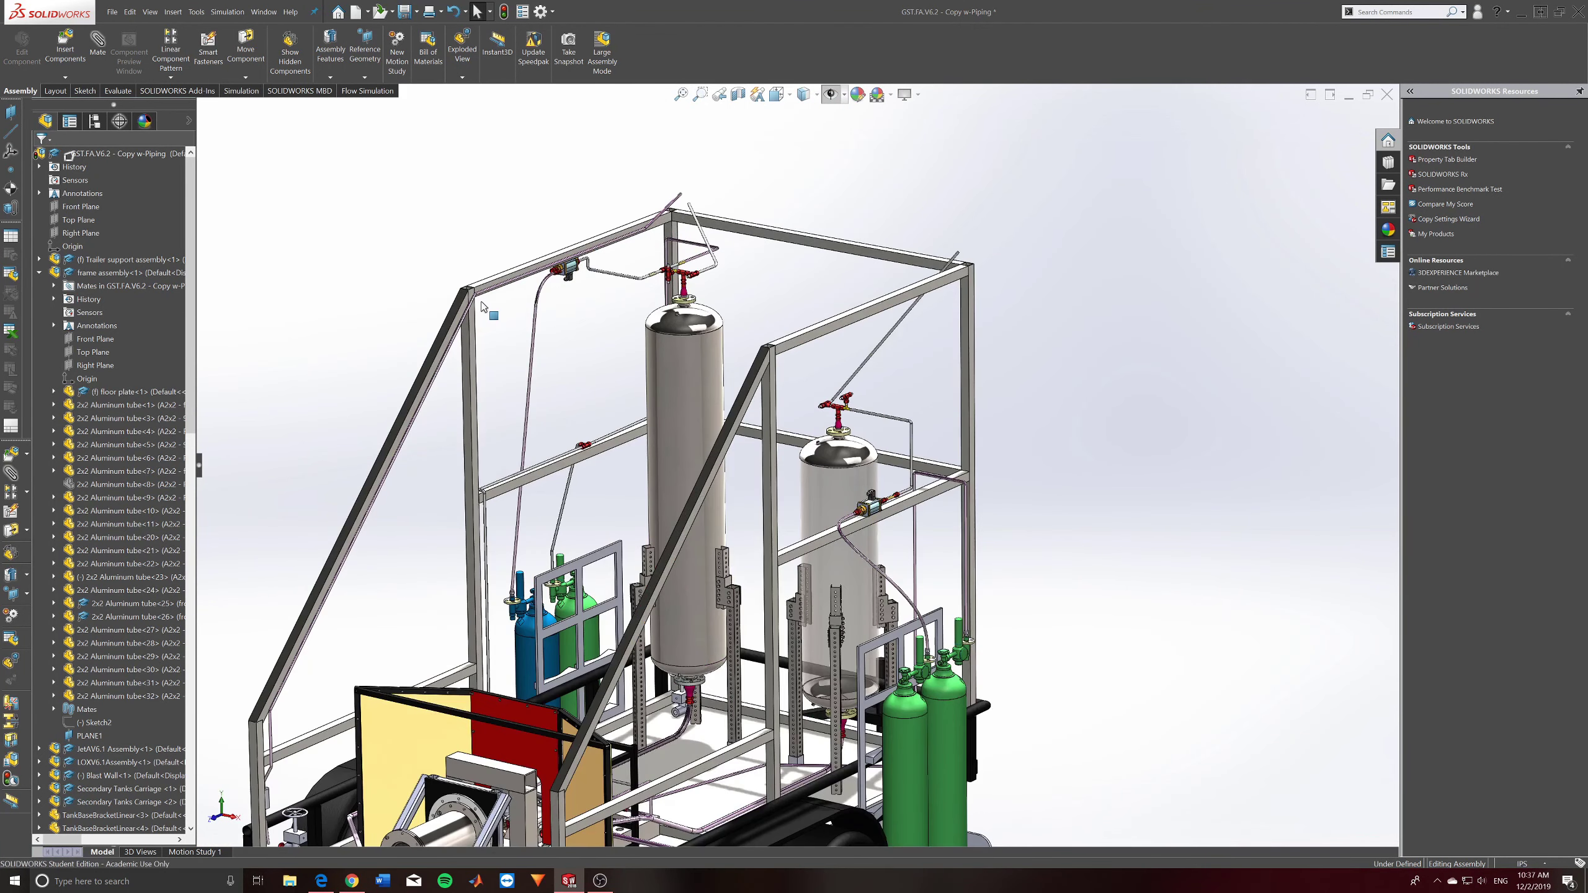
scroll(757, 375, "up", 5)
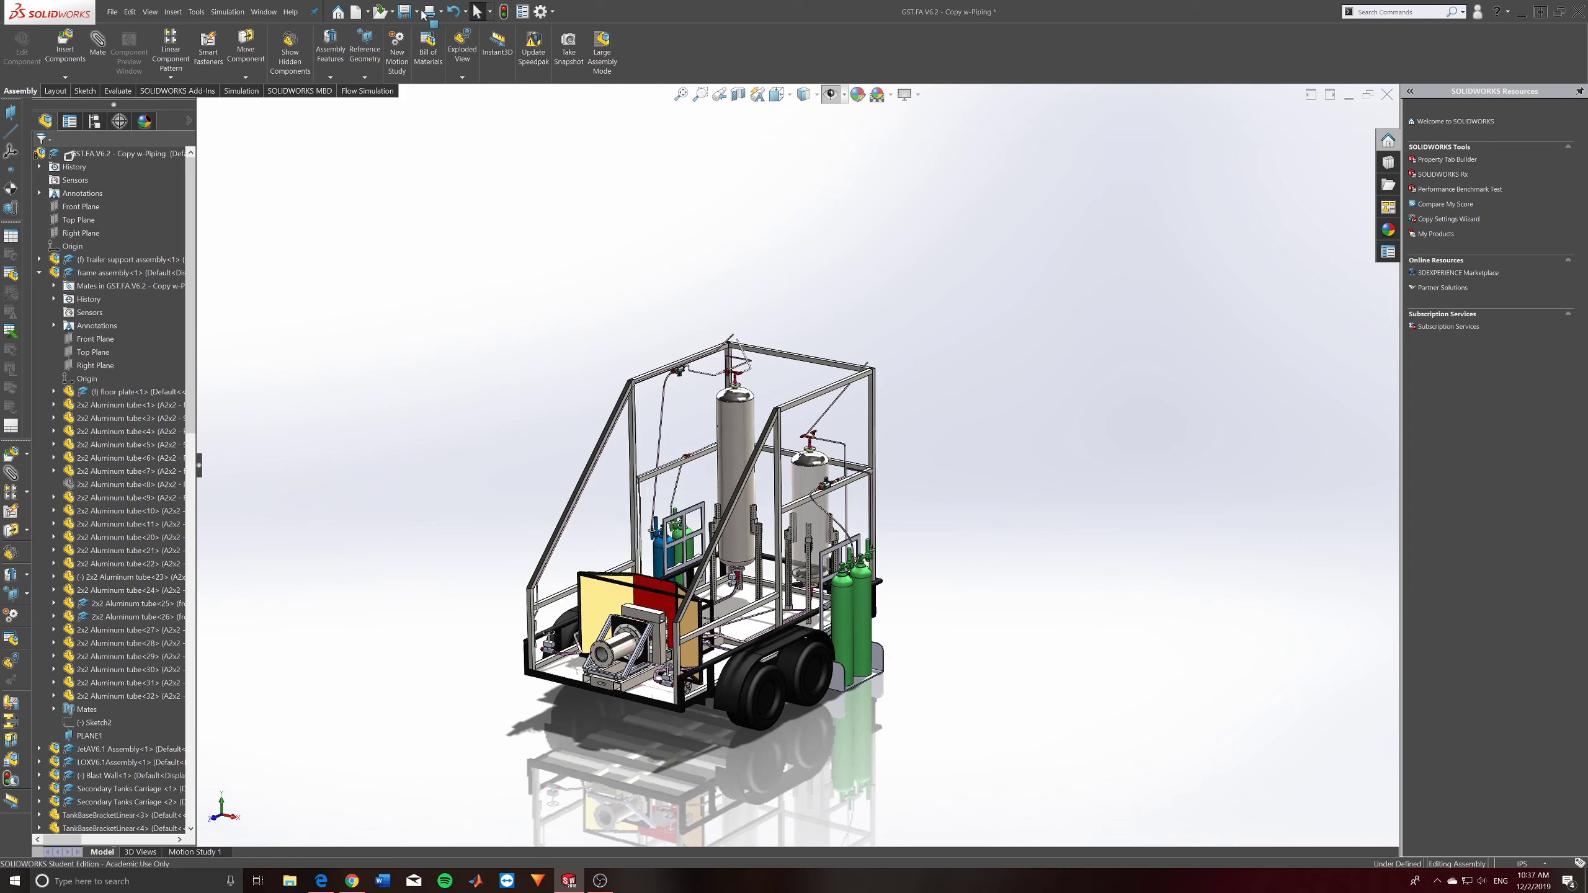
mouse_move(825, 547)
middle_mouse_down()
mouse_move(812, 550)
mouse_move(837, 571)
middle_mouse_up()
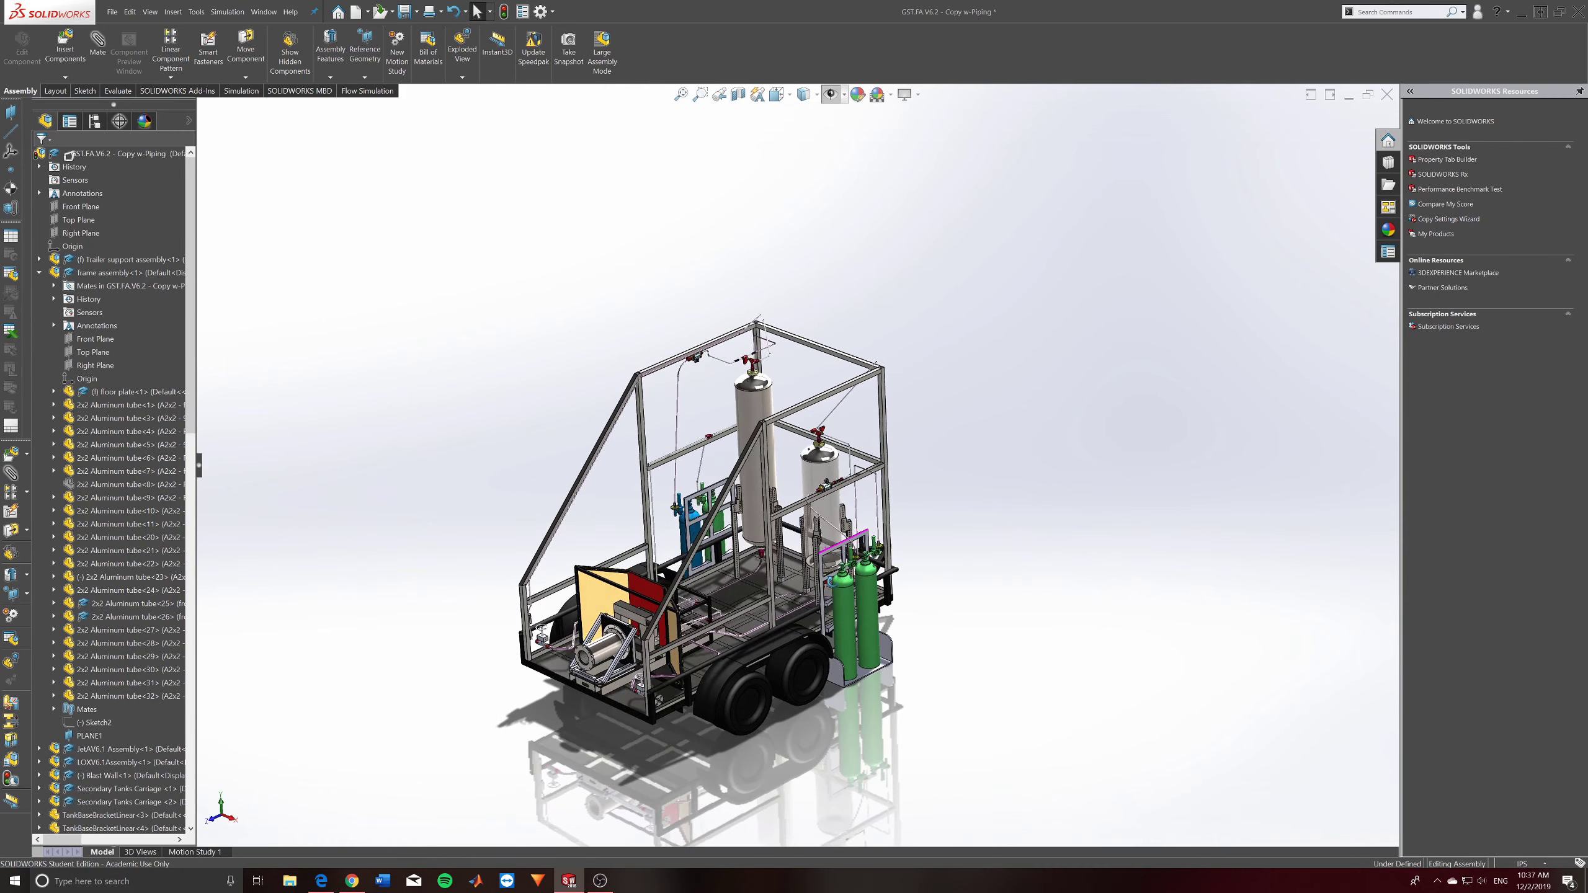
scroll(678, 561, "down", 2)
mouse_move(678, 561)
middle_mouse_down()
mouse_move(710, 568)
mouse_move(686, 545)
middle_mouse_up()
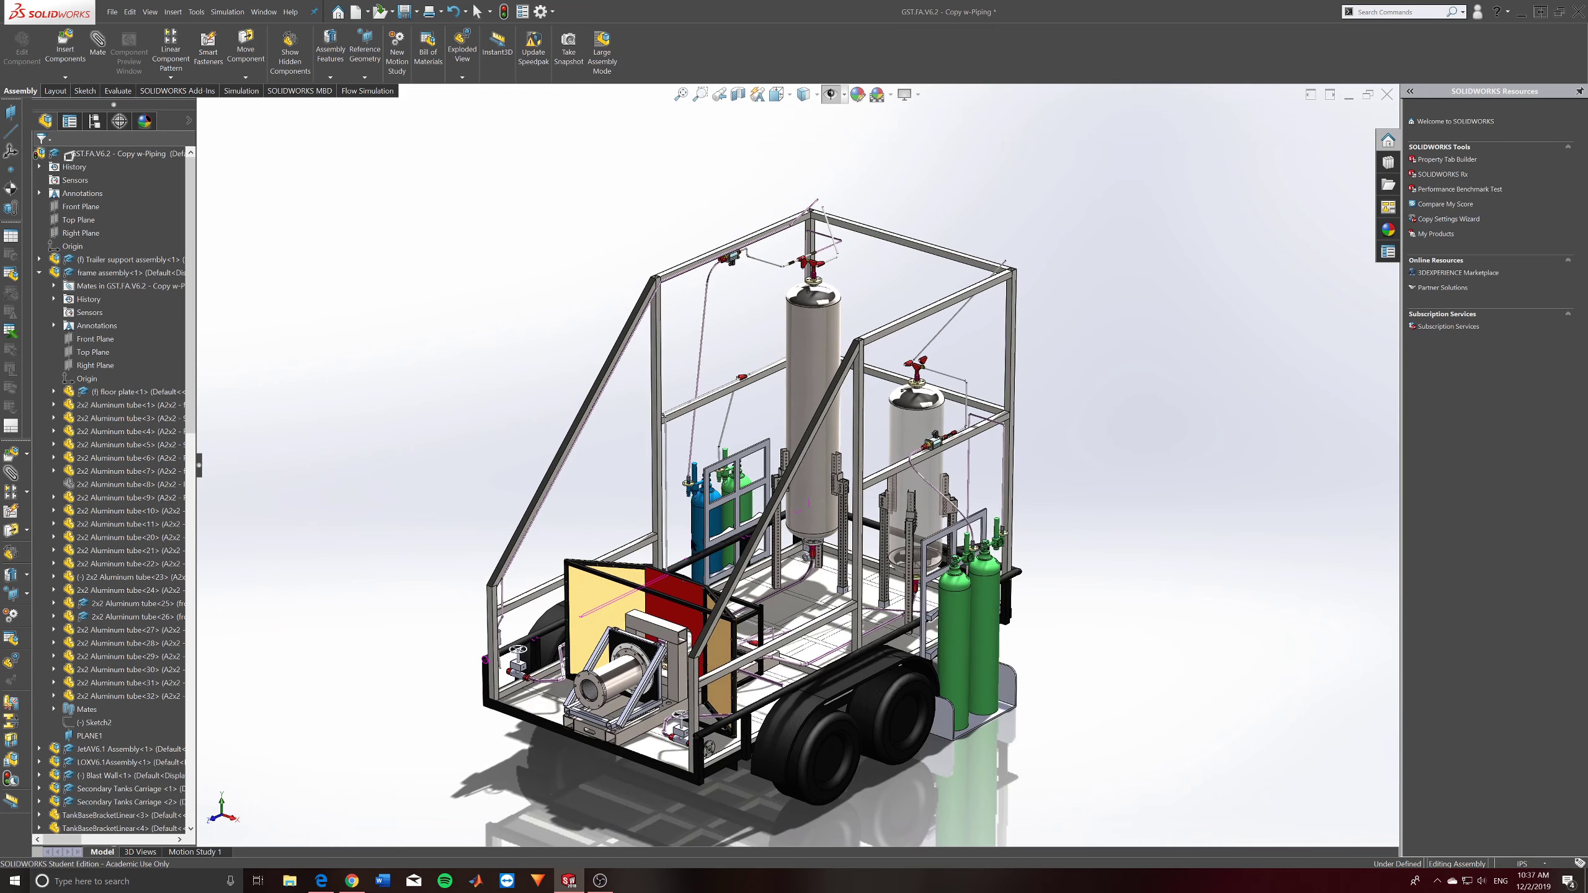
scroll(691, 546, "up", 2)
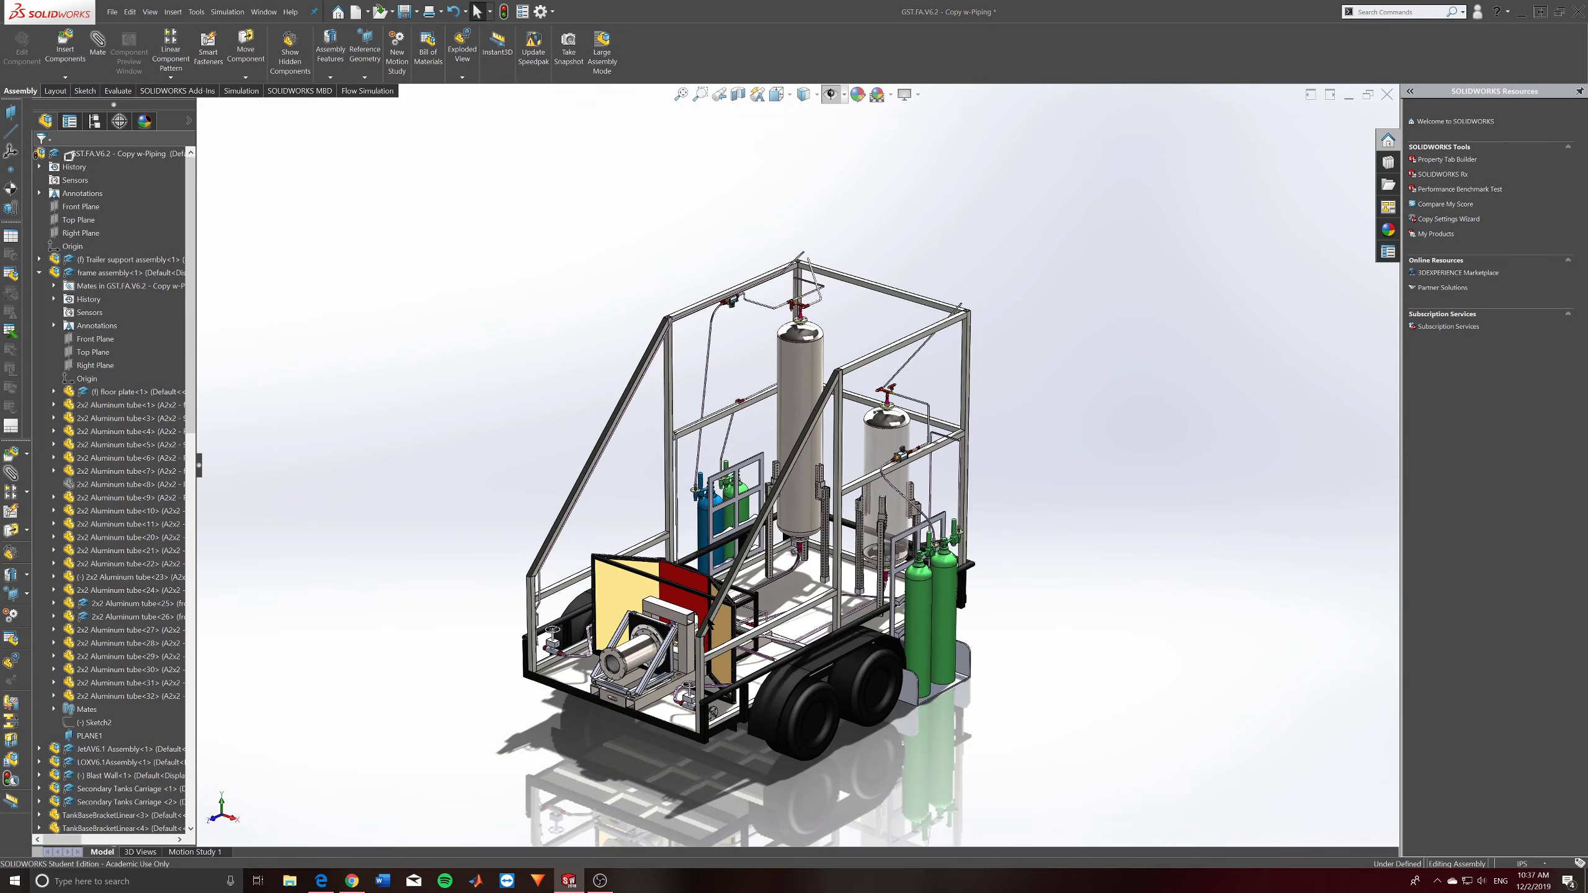
scroll(711, 623, "down", 1)
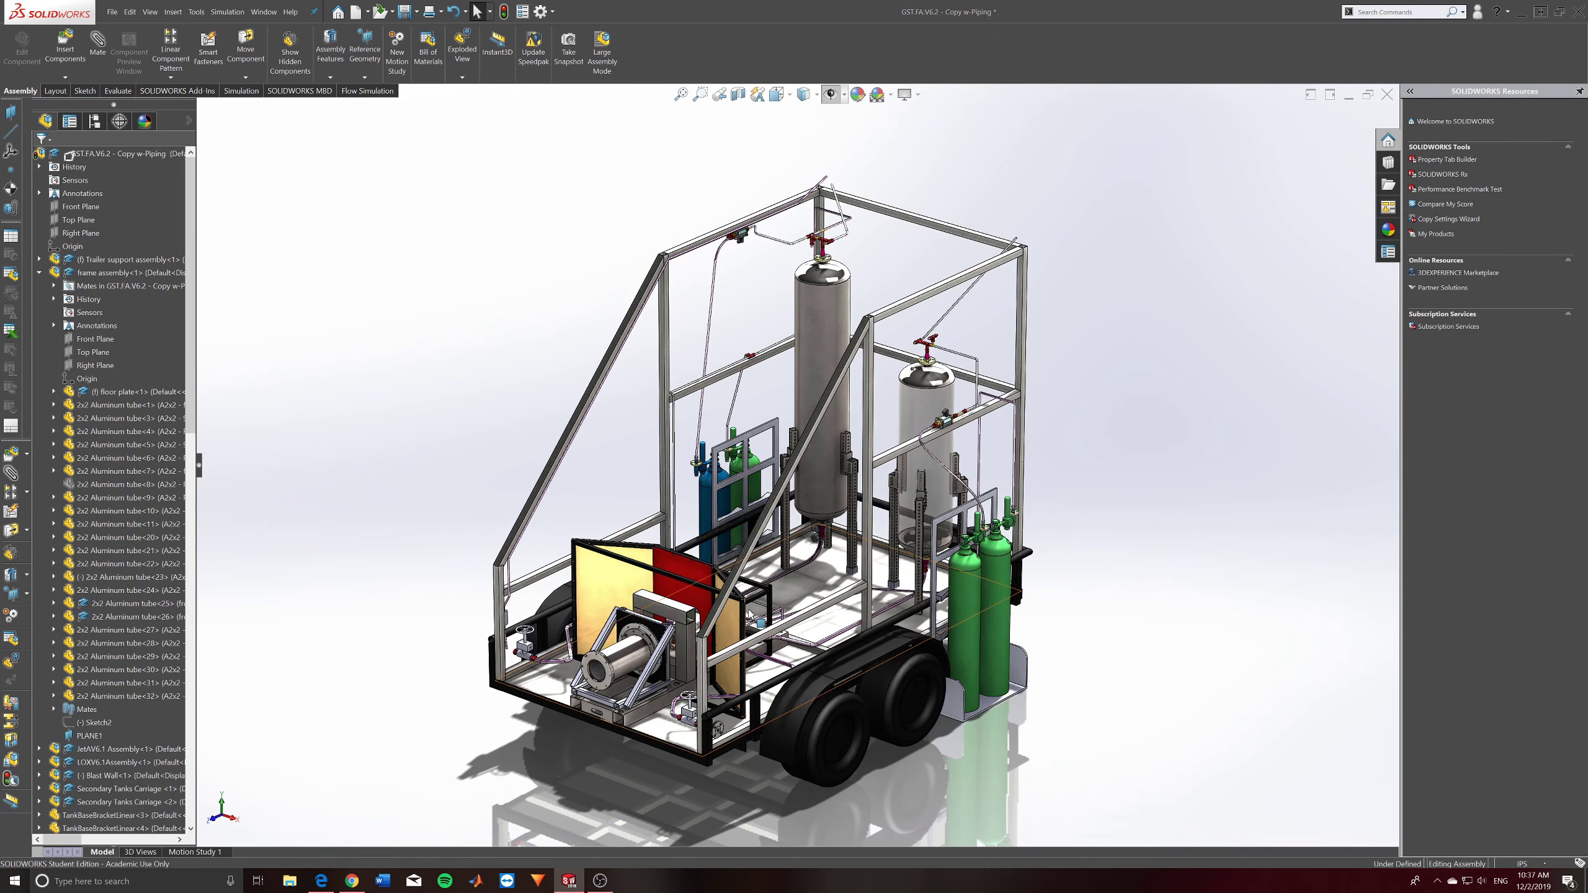
middle_click_drag(752, 583, 753, 573, "ctrl")
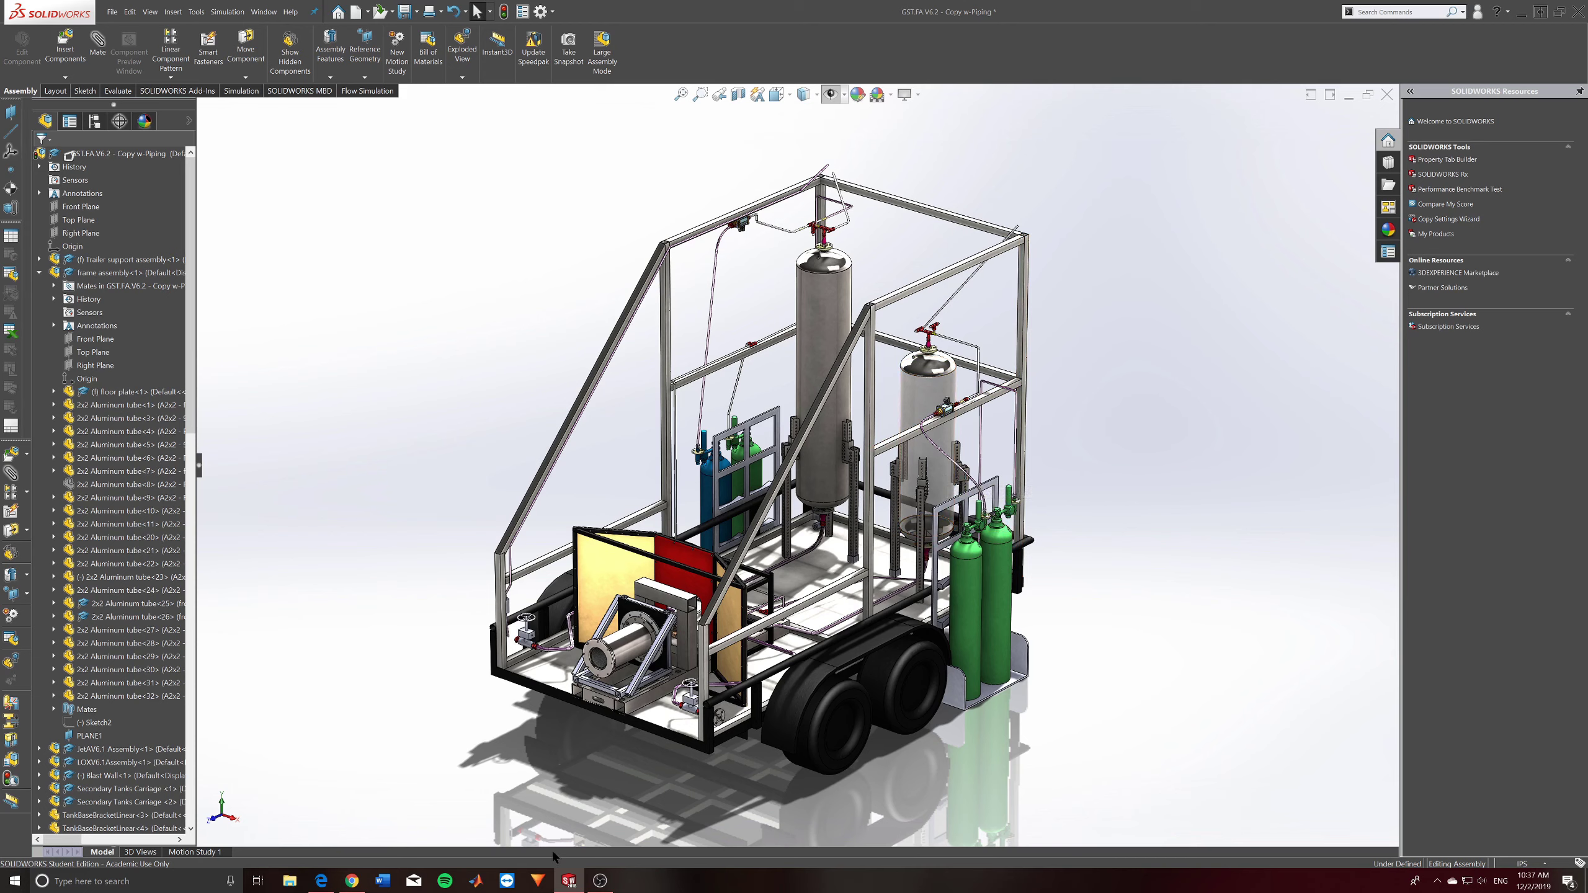
Look at the Rocket Test Stand folder in Google Drive and the Full Assembly PDF drawing, and return to the assembly.
mouse_move(351, 884)
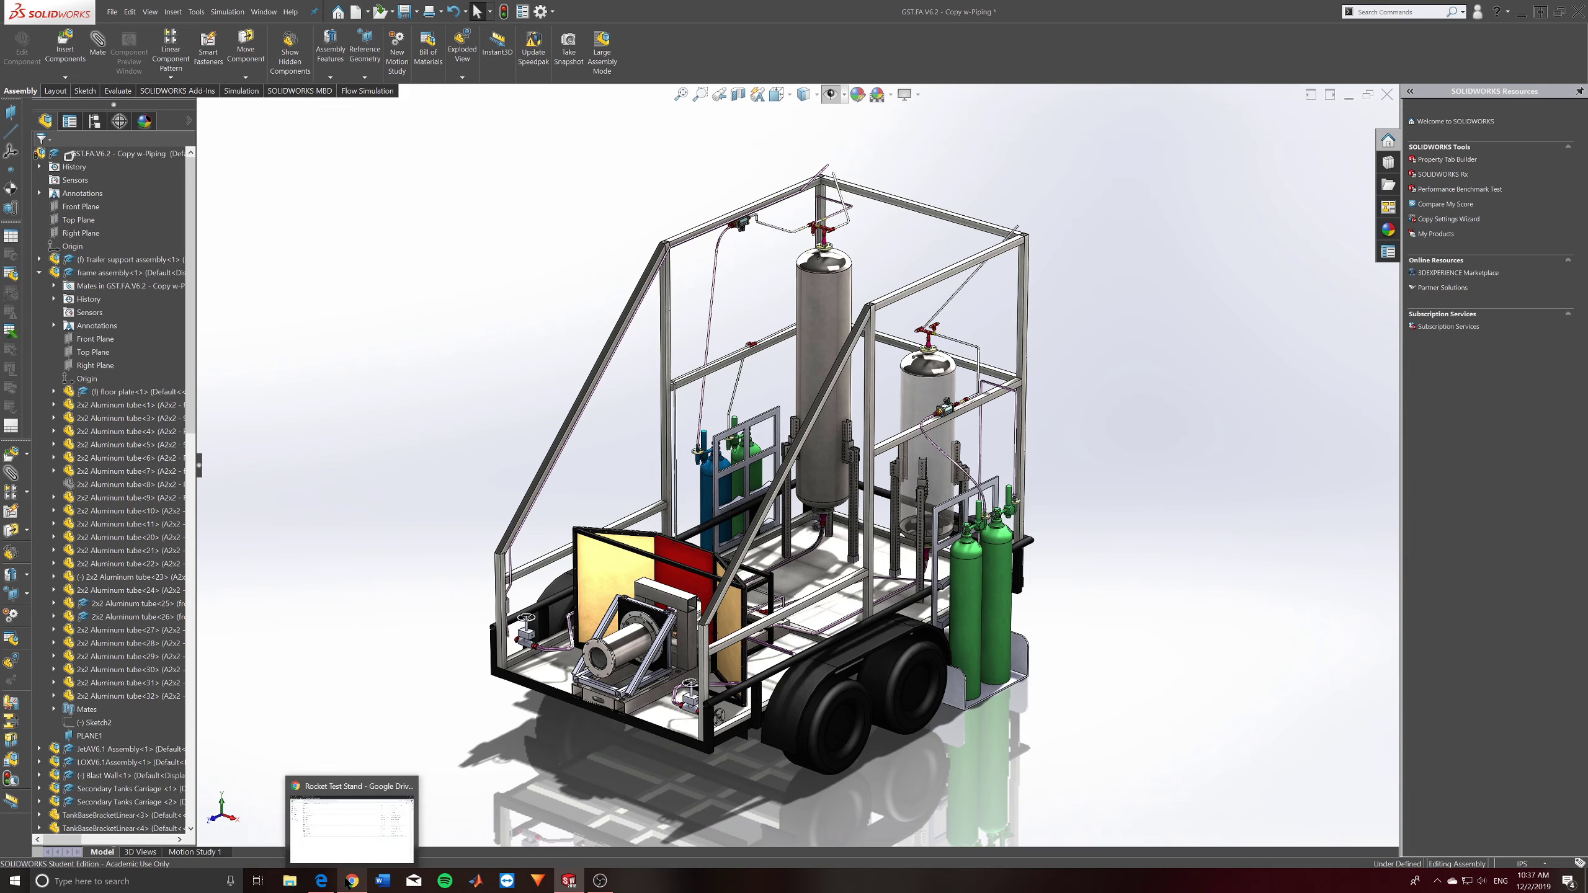
left_click(351, 886)
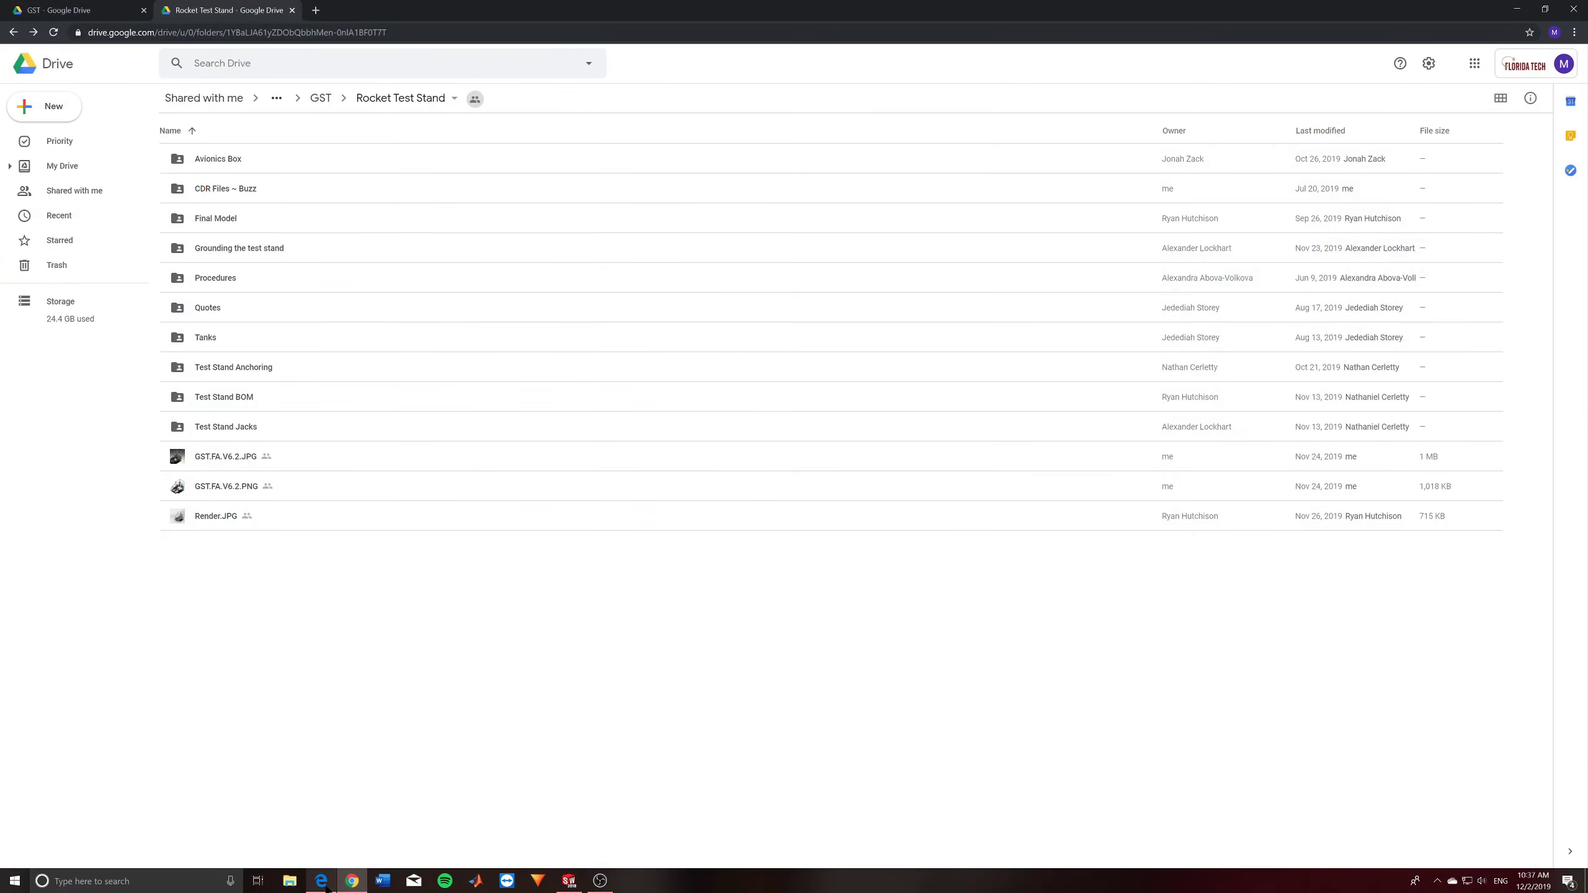
left_click(341, 888)
left_click(327, 886)
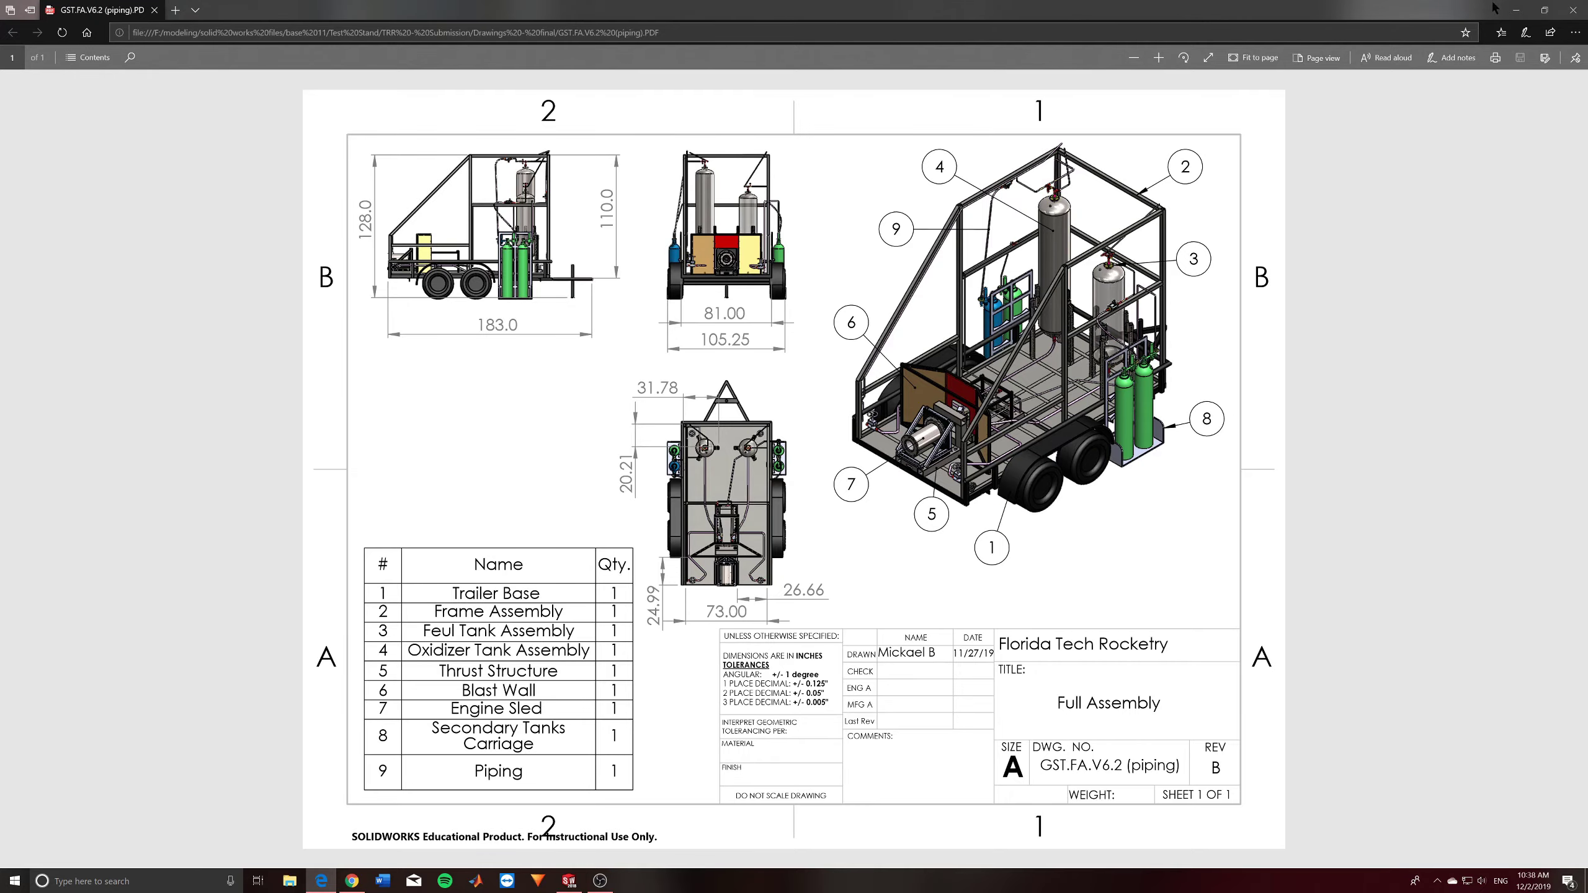
left_click(1515, 10)
Examine the engine, its sled and the thrust structure in front of the blast wall from several angles.
scroll(735, 662, "down", 5)
scroll(701, 646, "down", 5)
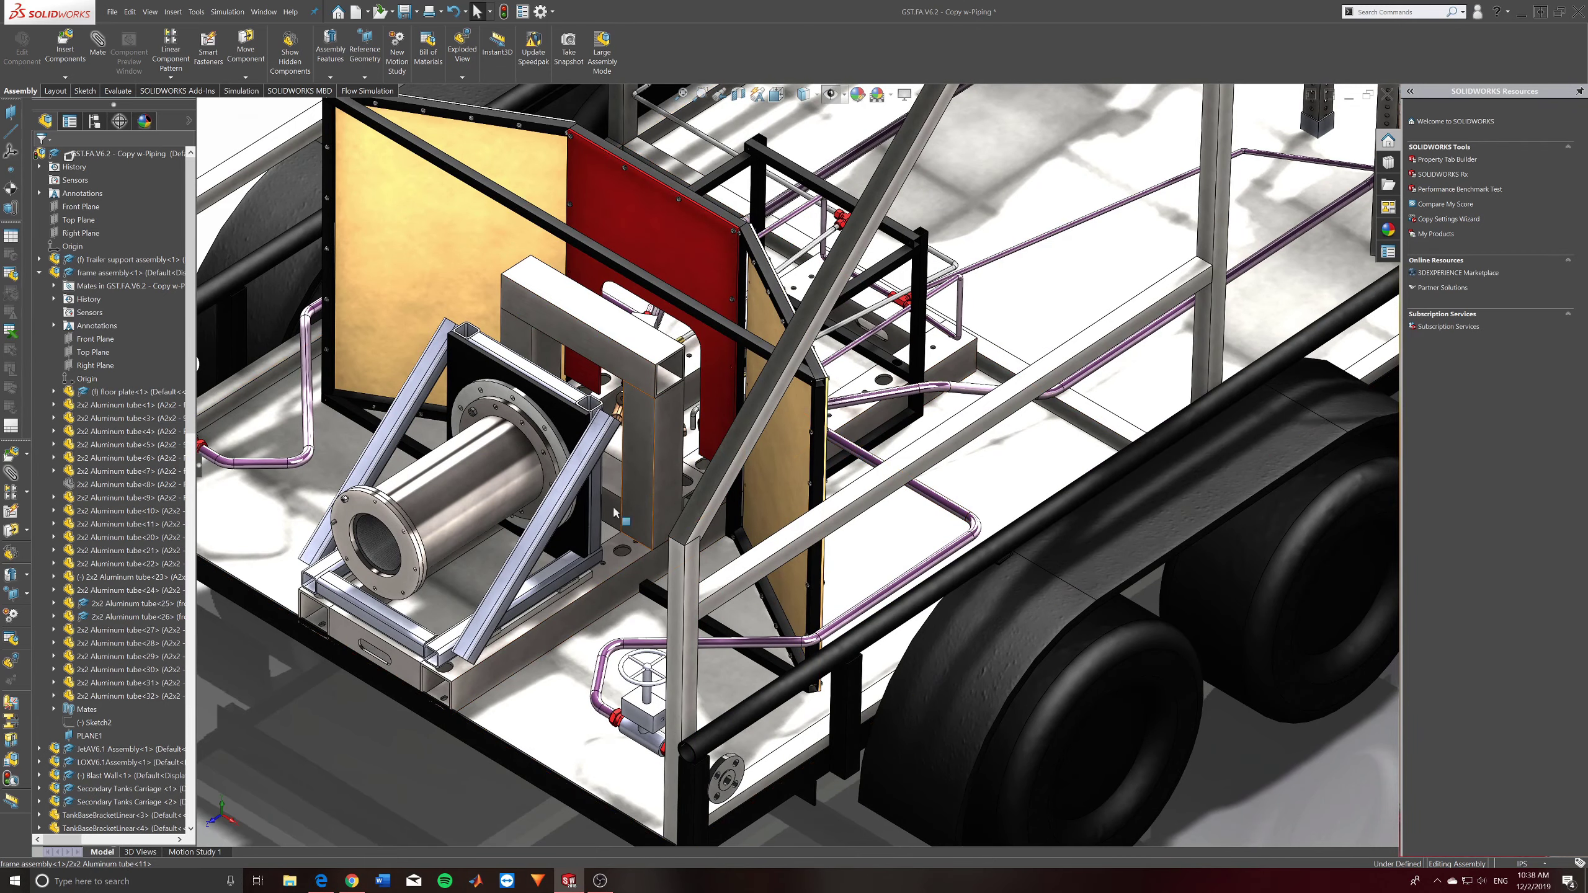
middle_click_drag(729, 446, 711, 415)
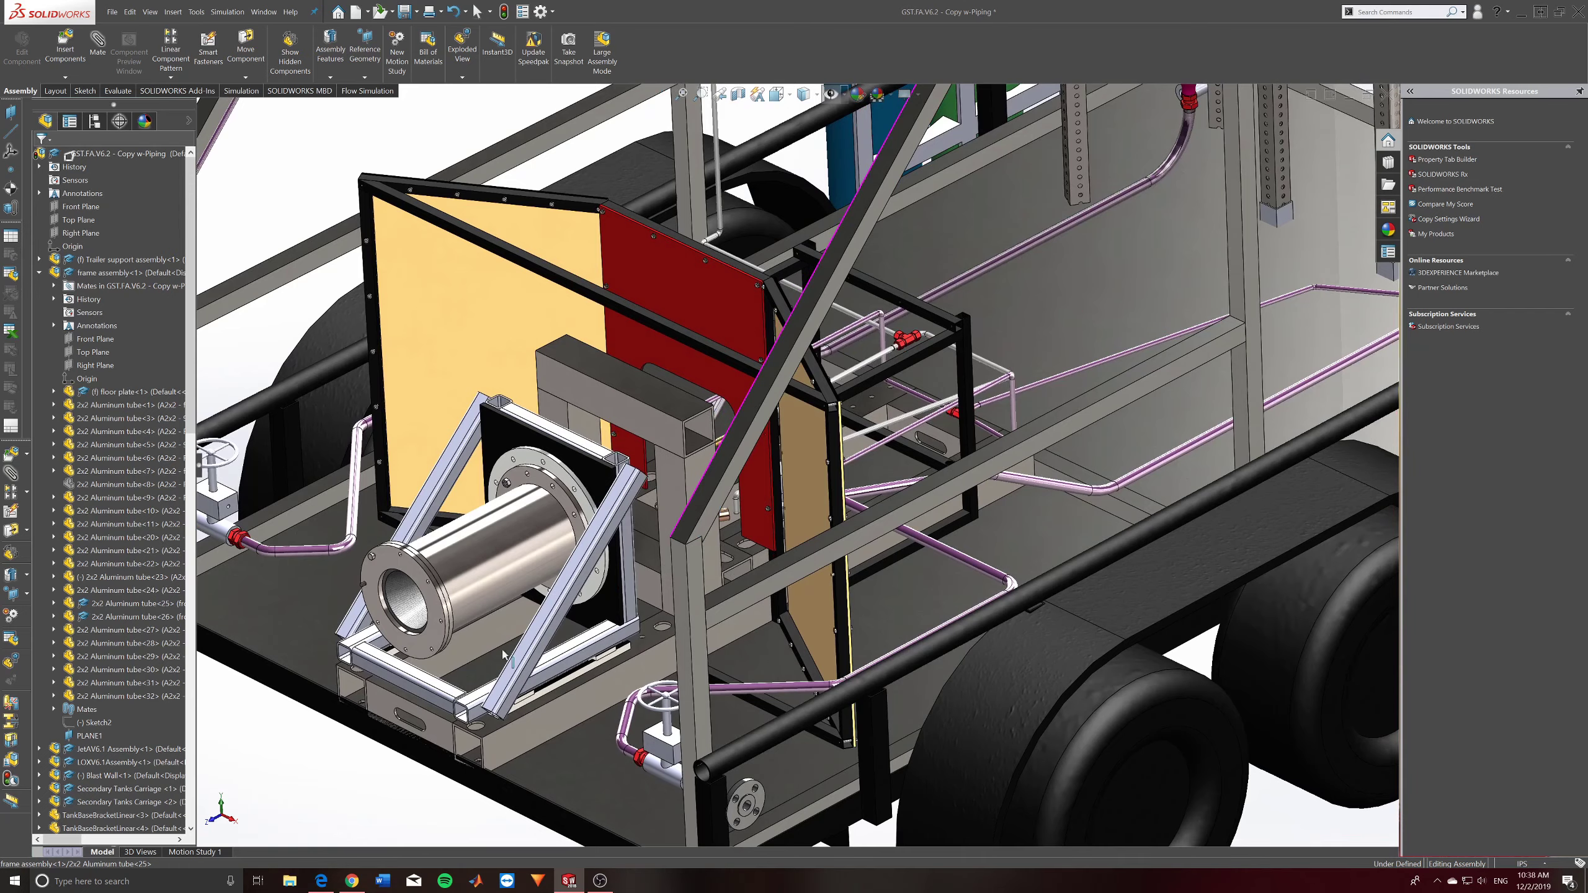
scroll(663, 534, "down", 8)
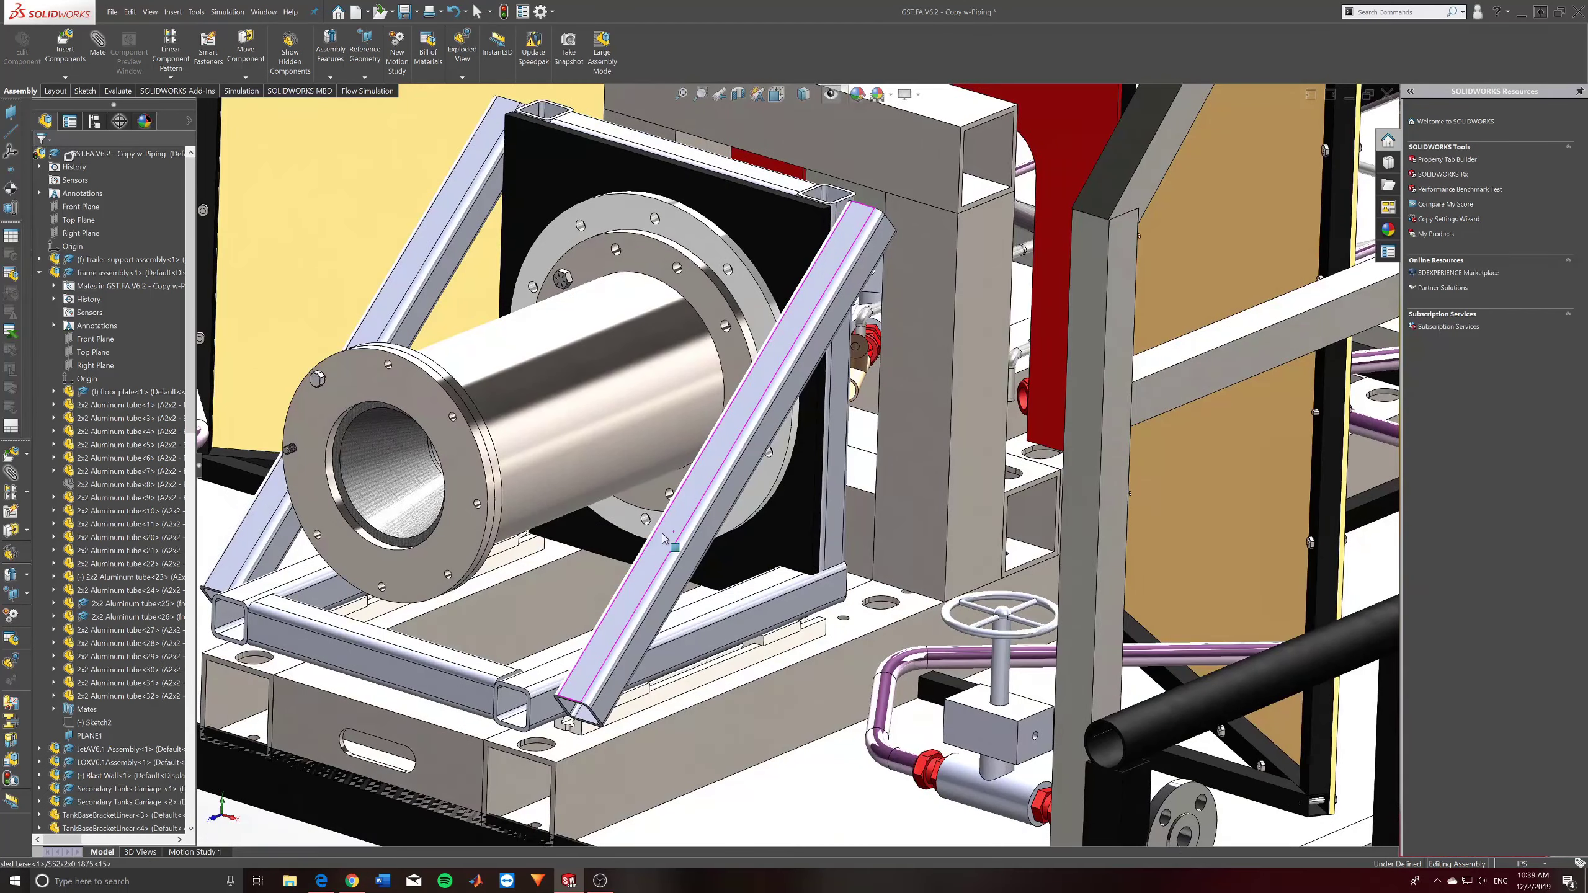
middle_click_drag(647, 368, 639, 311)
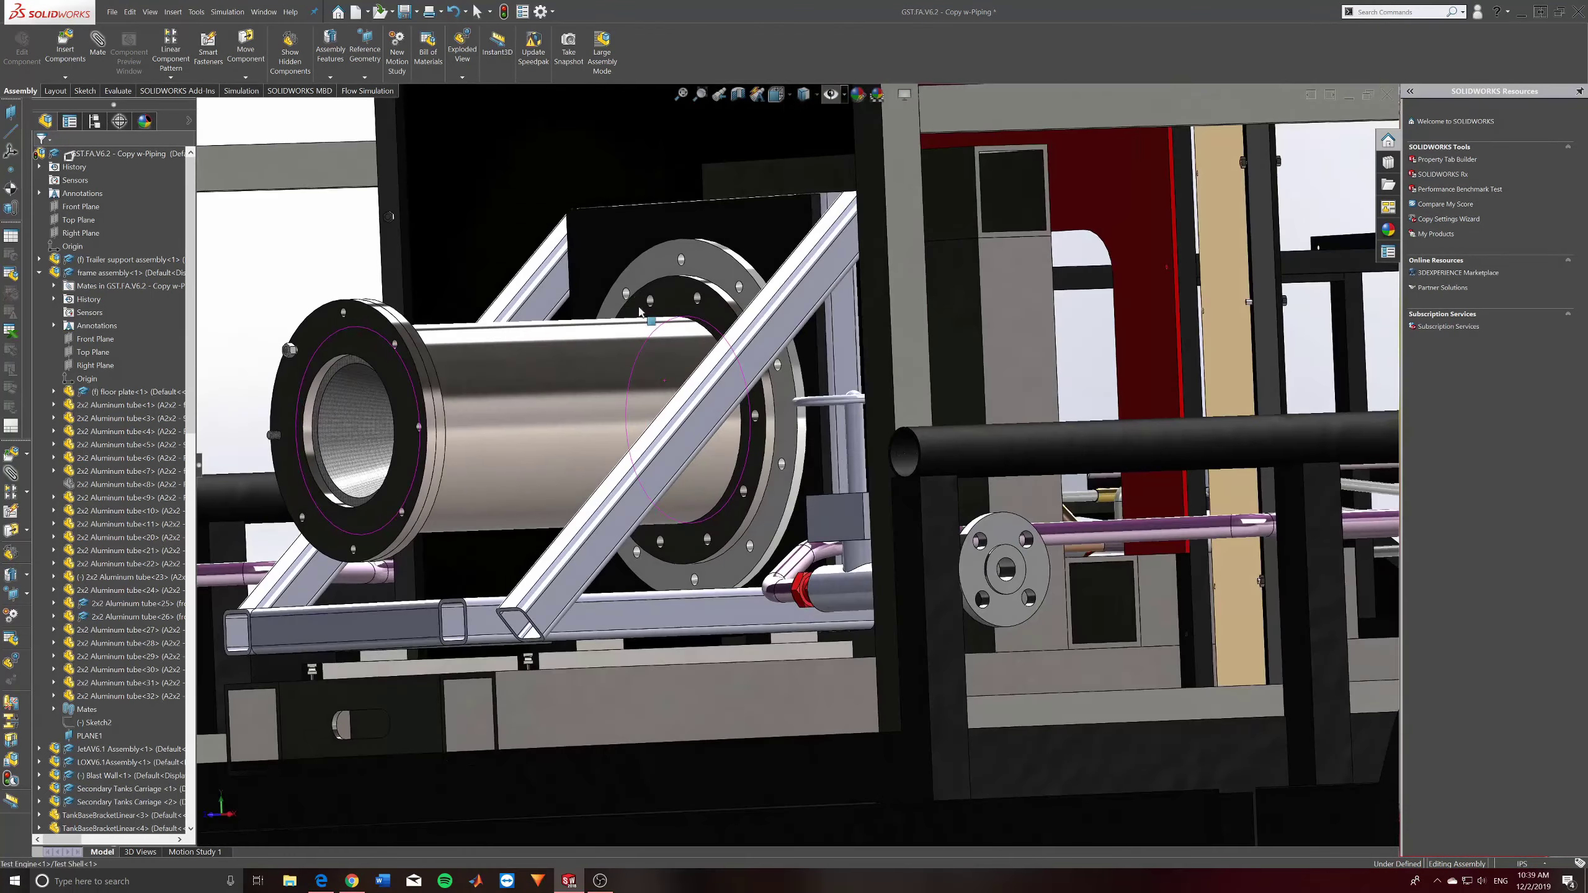
middle_click_drag(789, 599, 789, 652)
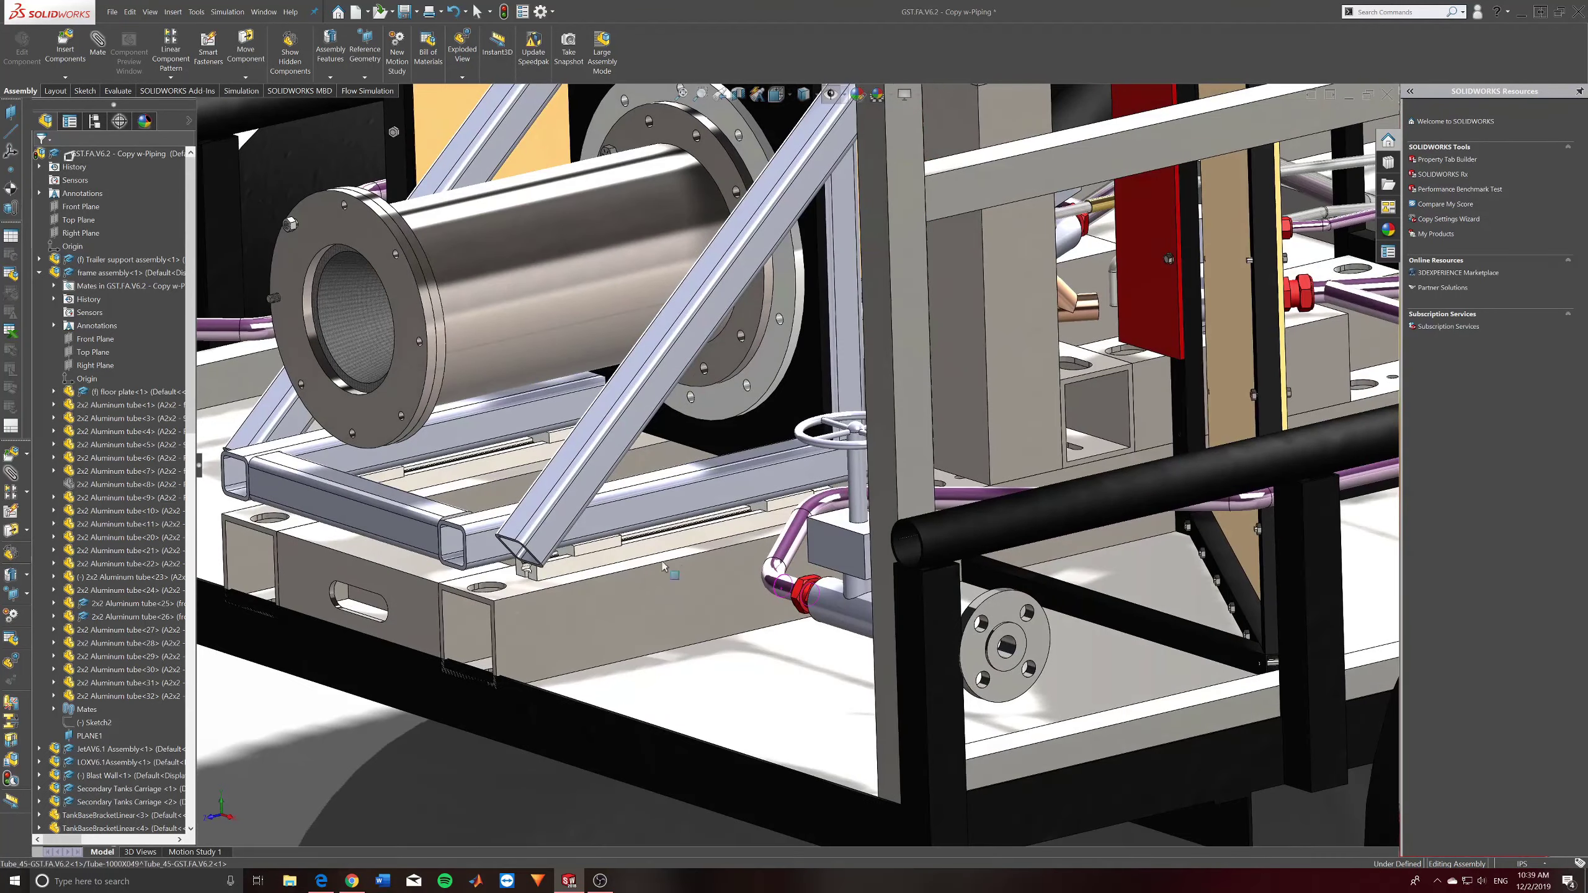
scroll(669, 513, "up", 4)
middle_click_drag(682, 465, 610, 472)
scroll(868, 432, "down", 4)
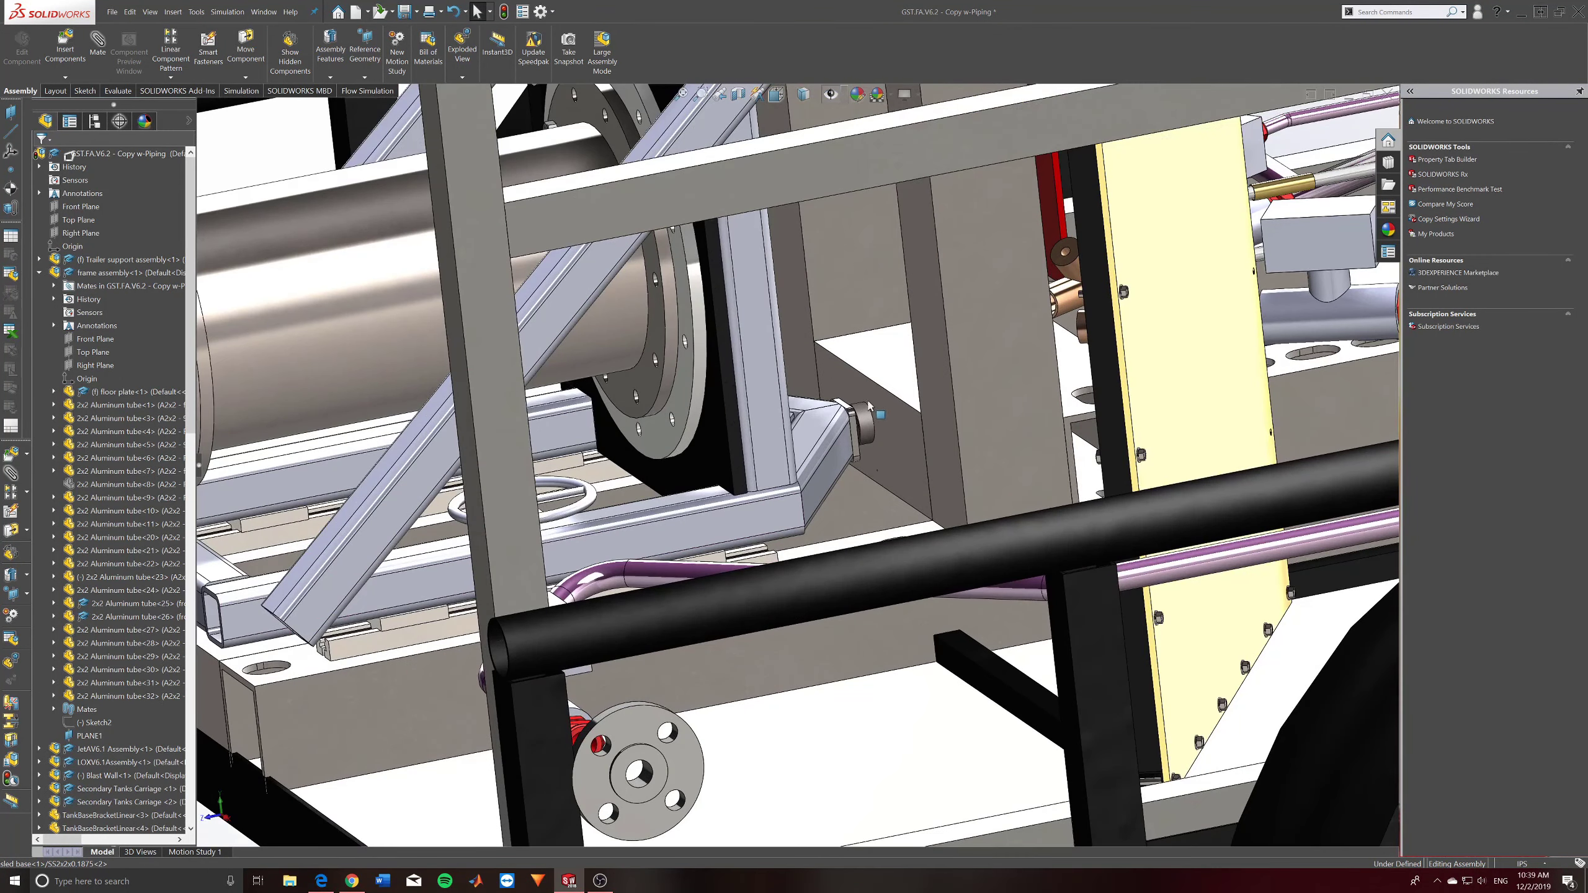
Examine the engine sled, thrust structure and side deflector plate from the trailer's side and from above.
scroll(887, 461, "up", 3)
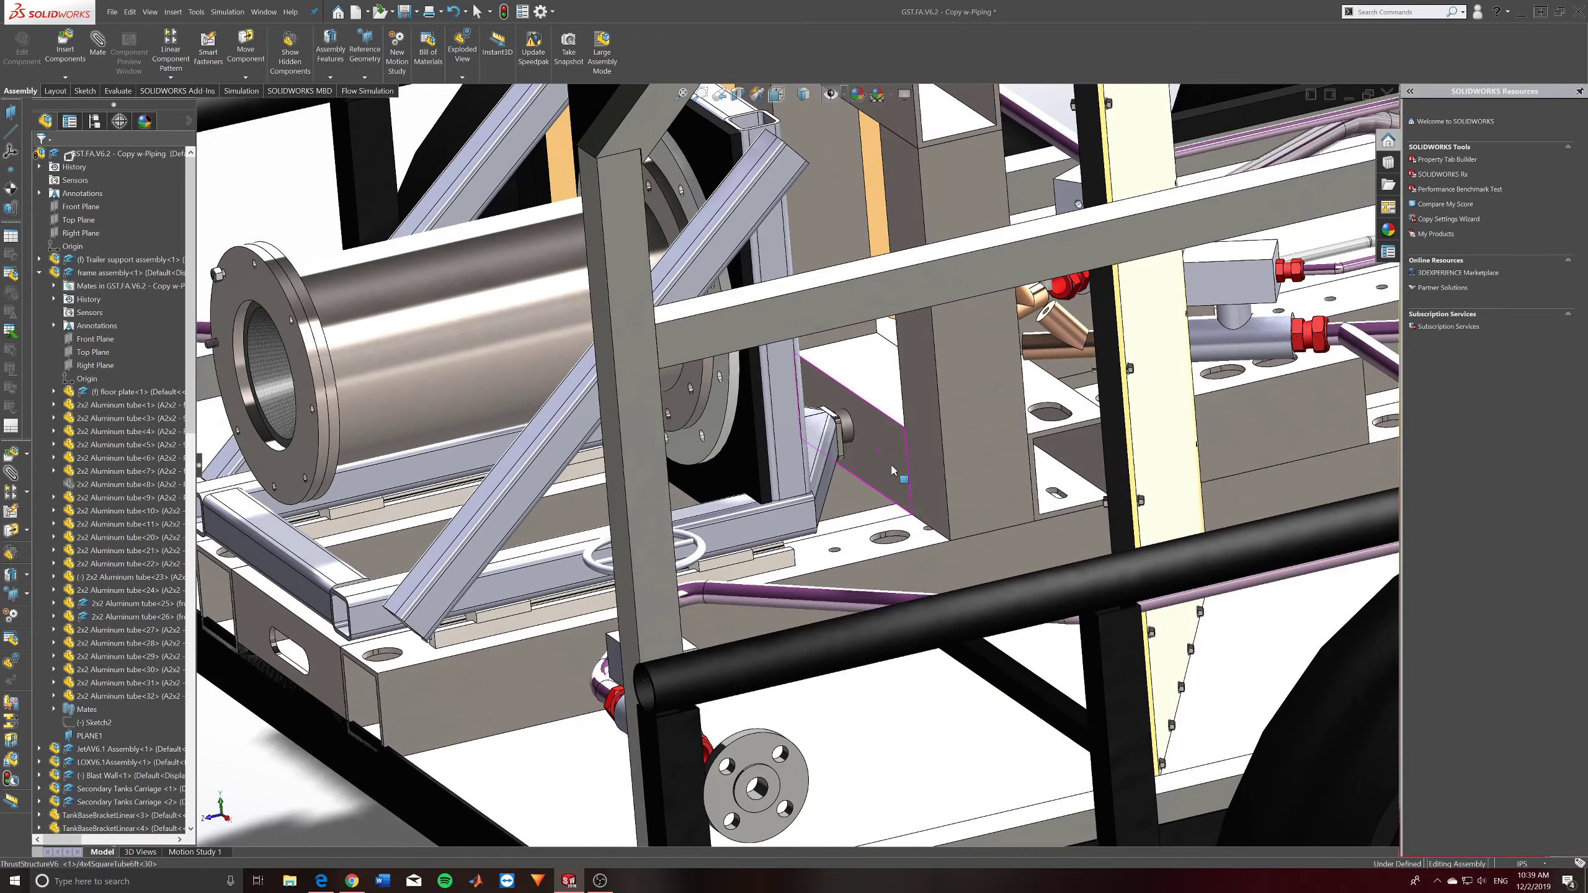
scroll(891, 471, "up", 5)
scroll(884, 553, "down", 4)
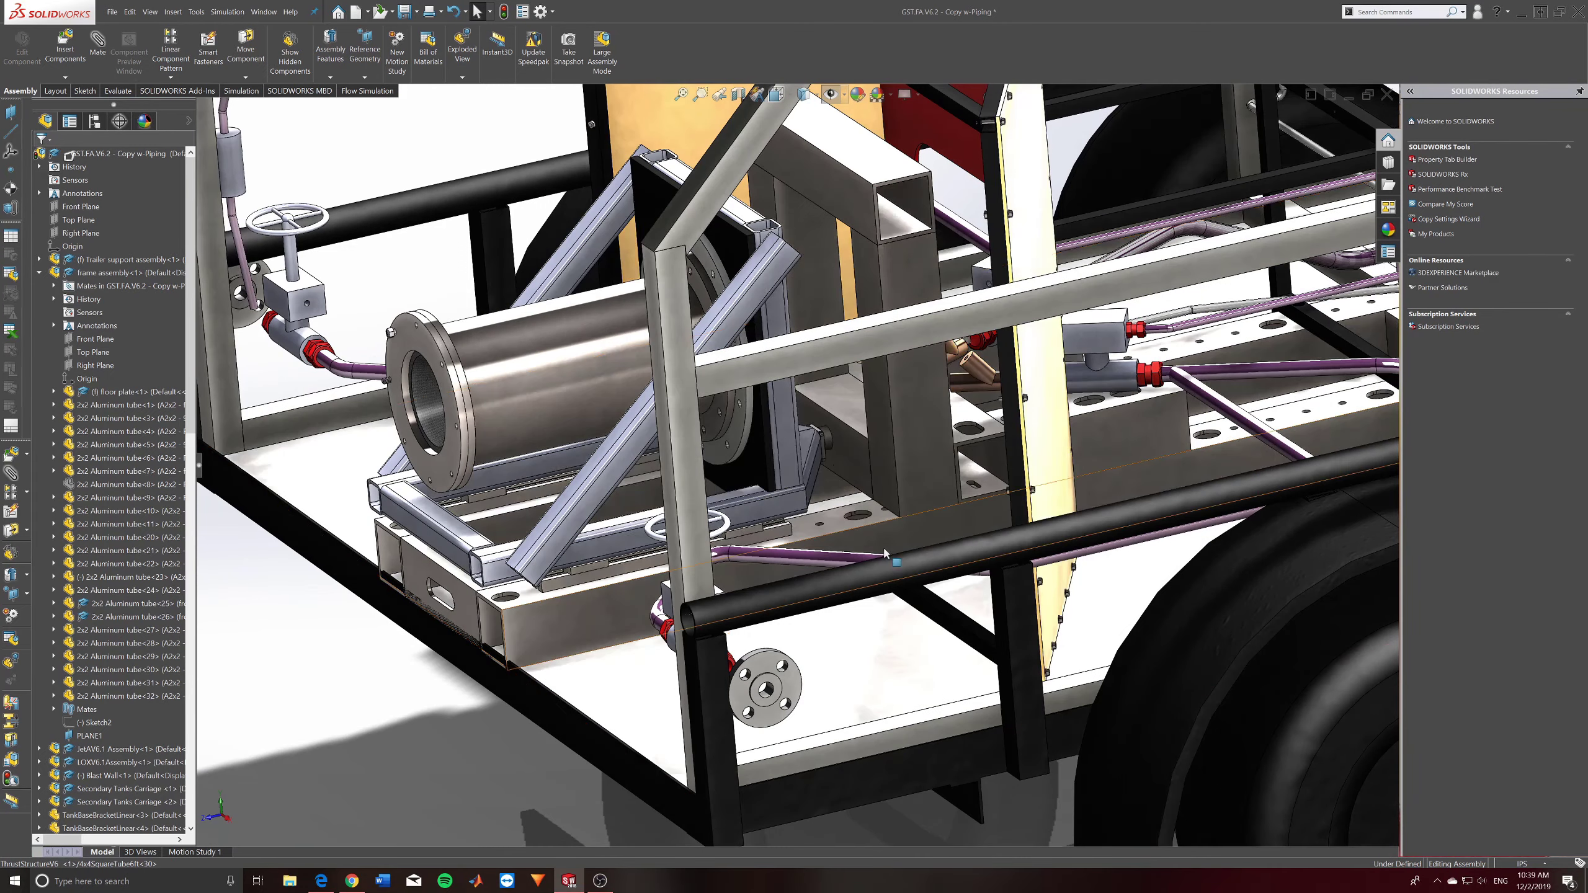
scroll(1056, 432, "down", 5)
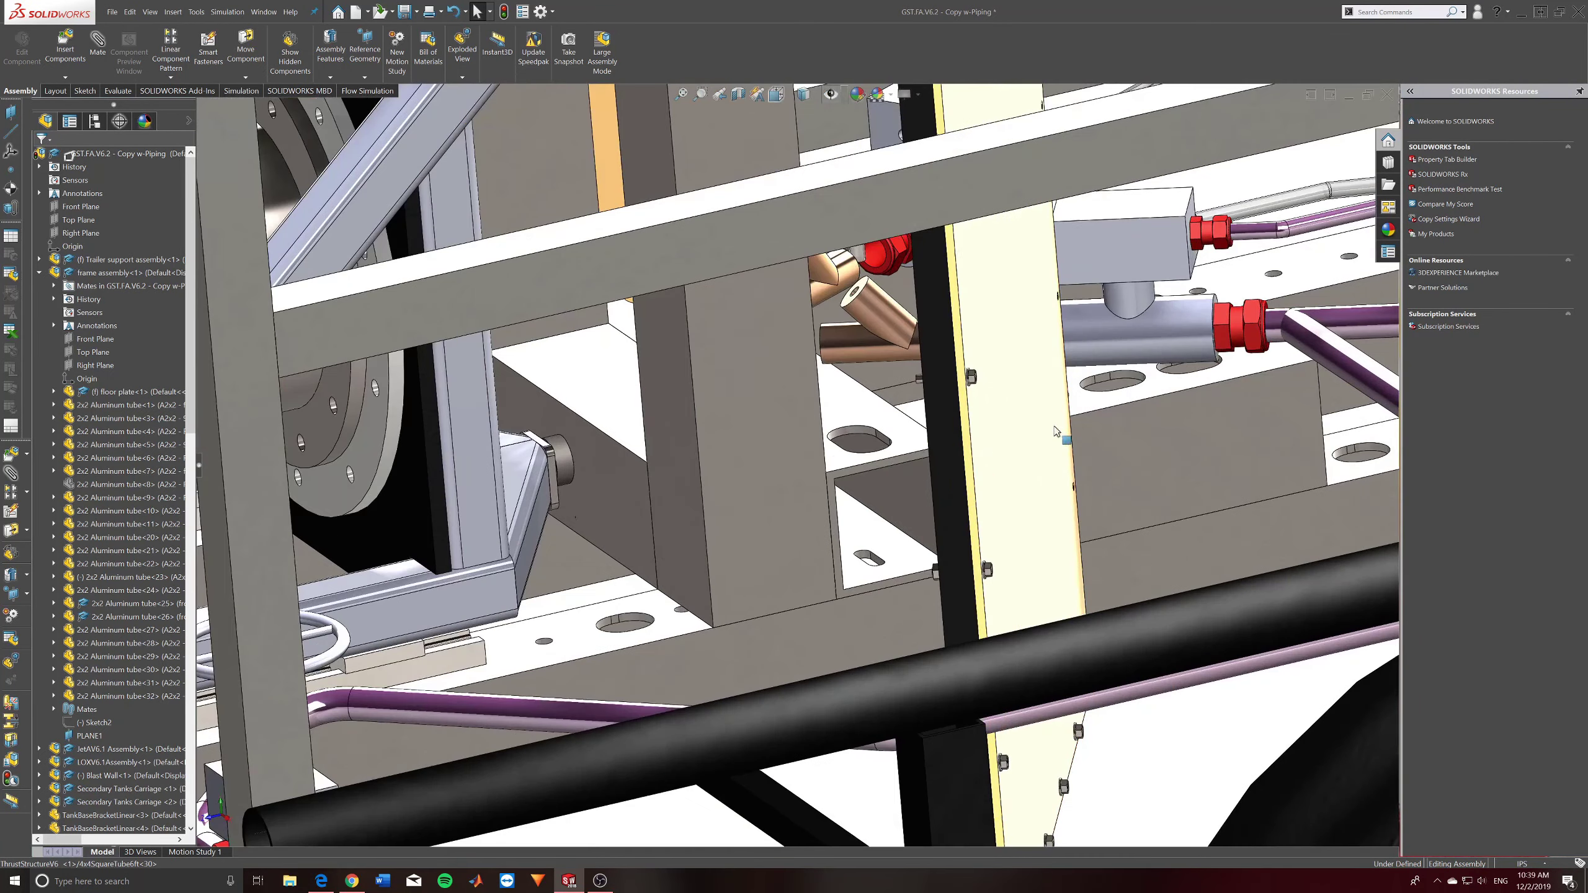
scroll(780, 620, "up", 2)
scroll(791, 672, "up", 3)
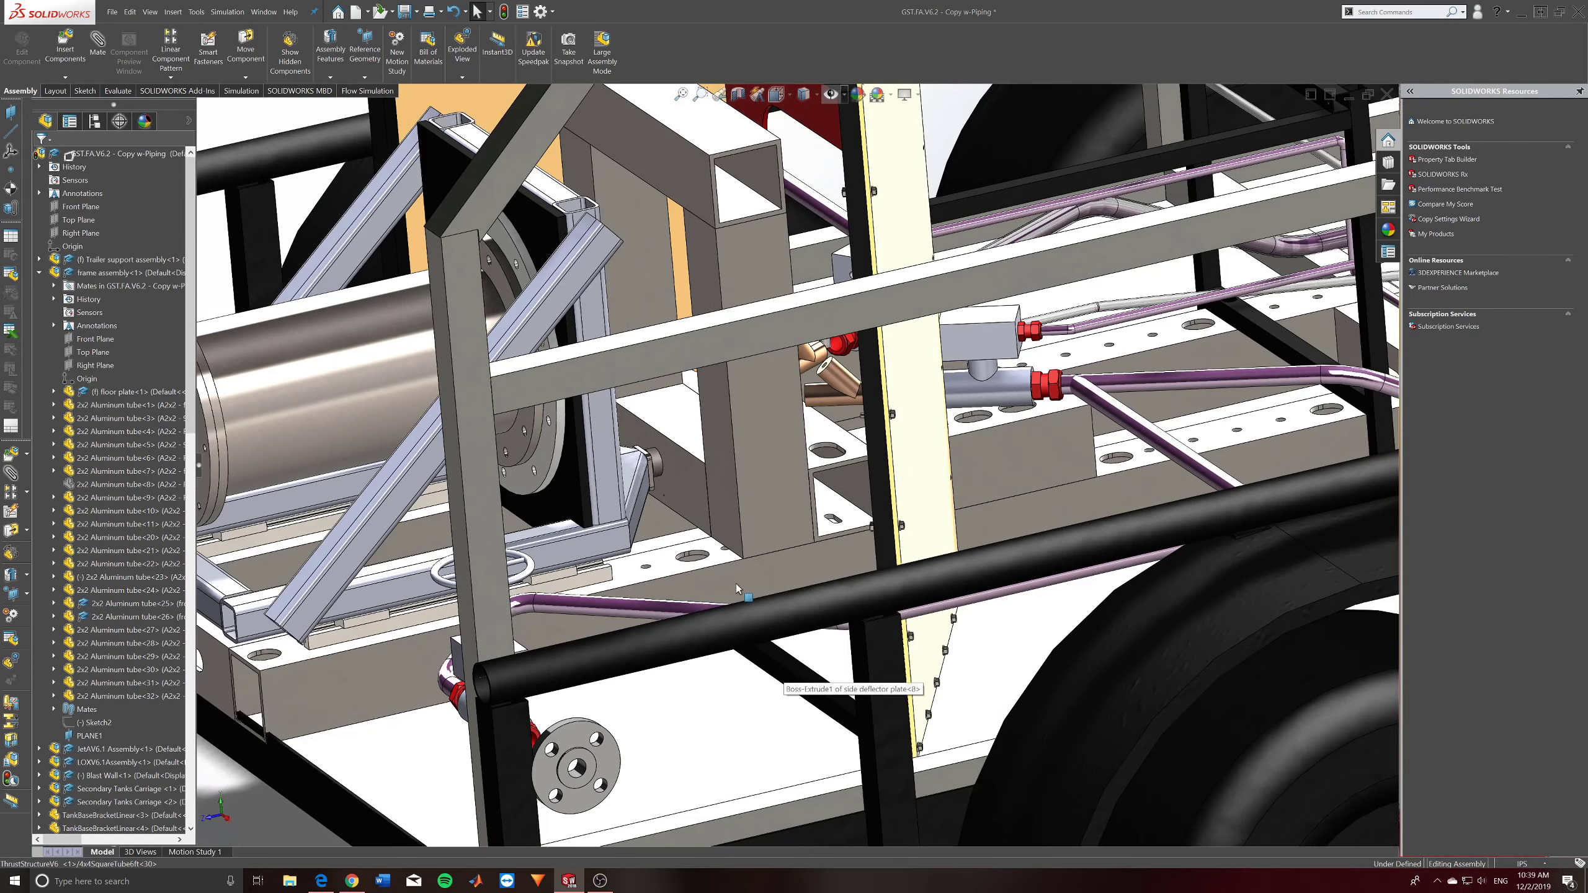
scroll(657, 641, "up", 2)
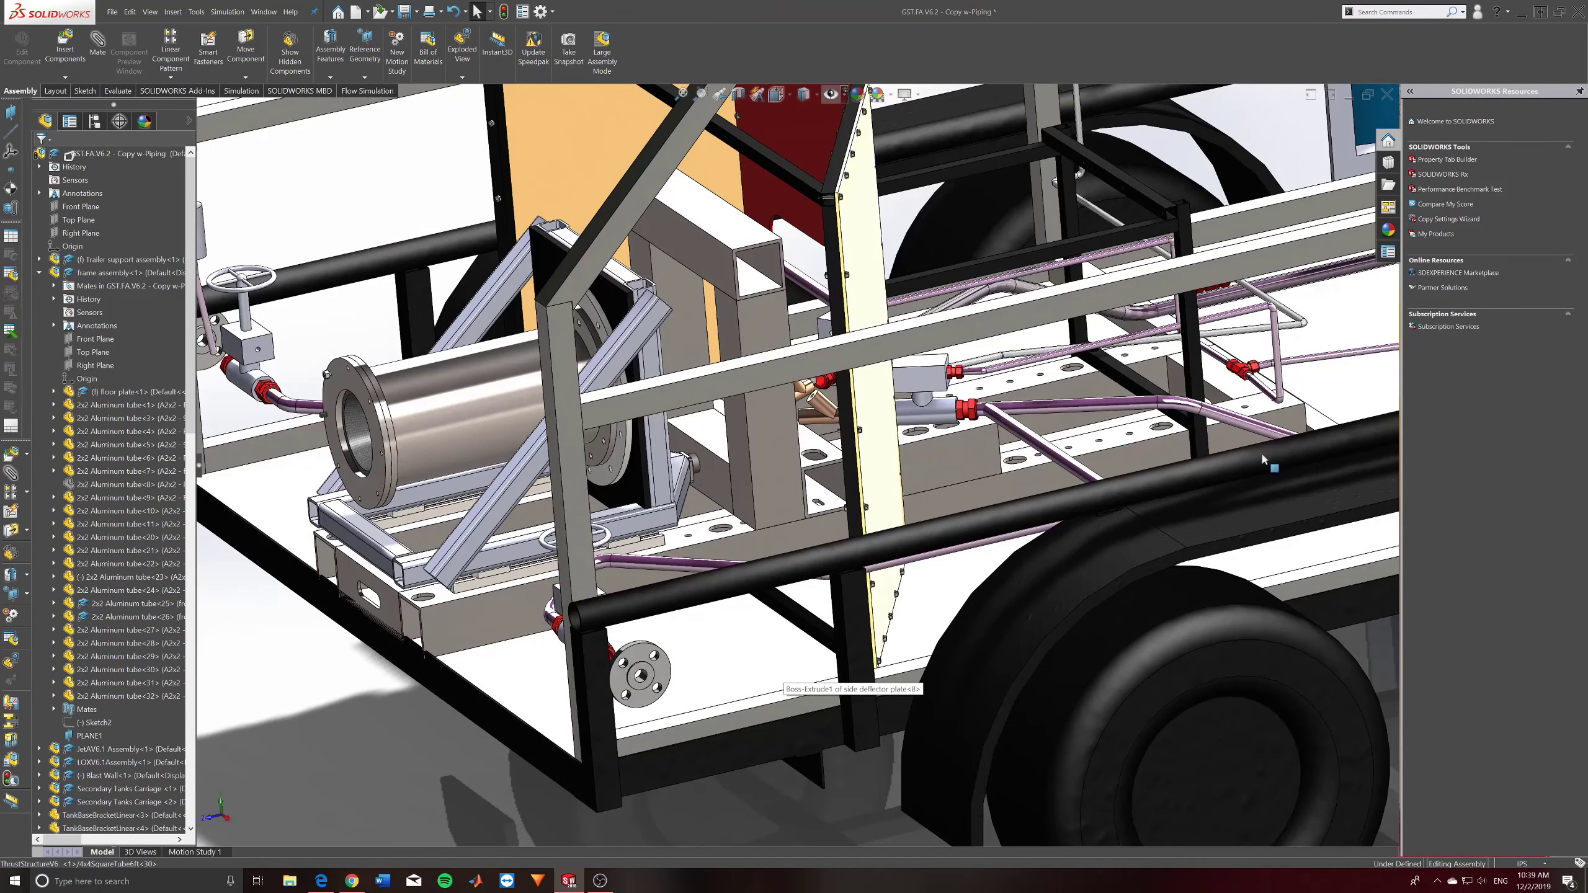
scroll(945, 445, "up", 2)
middle_click_drag(945, 445, 938, 645)
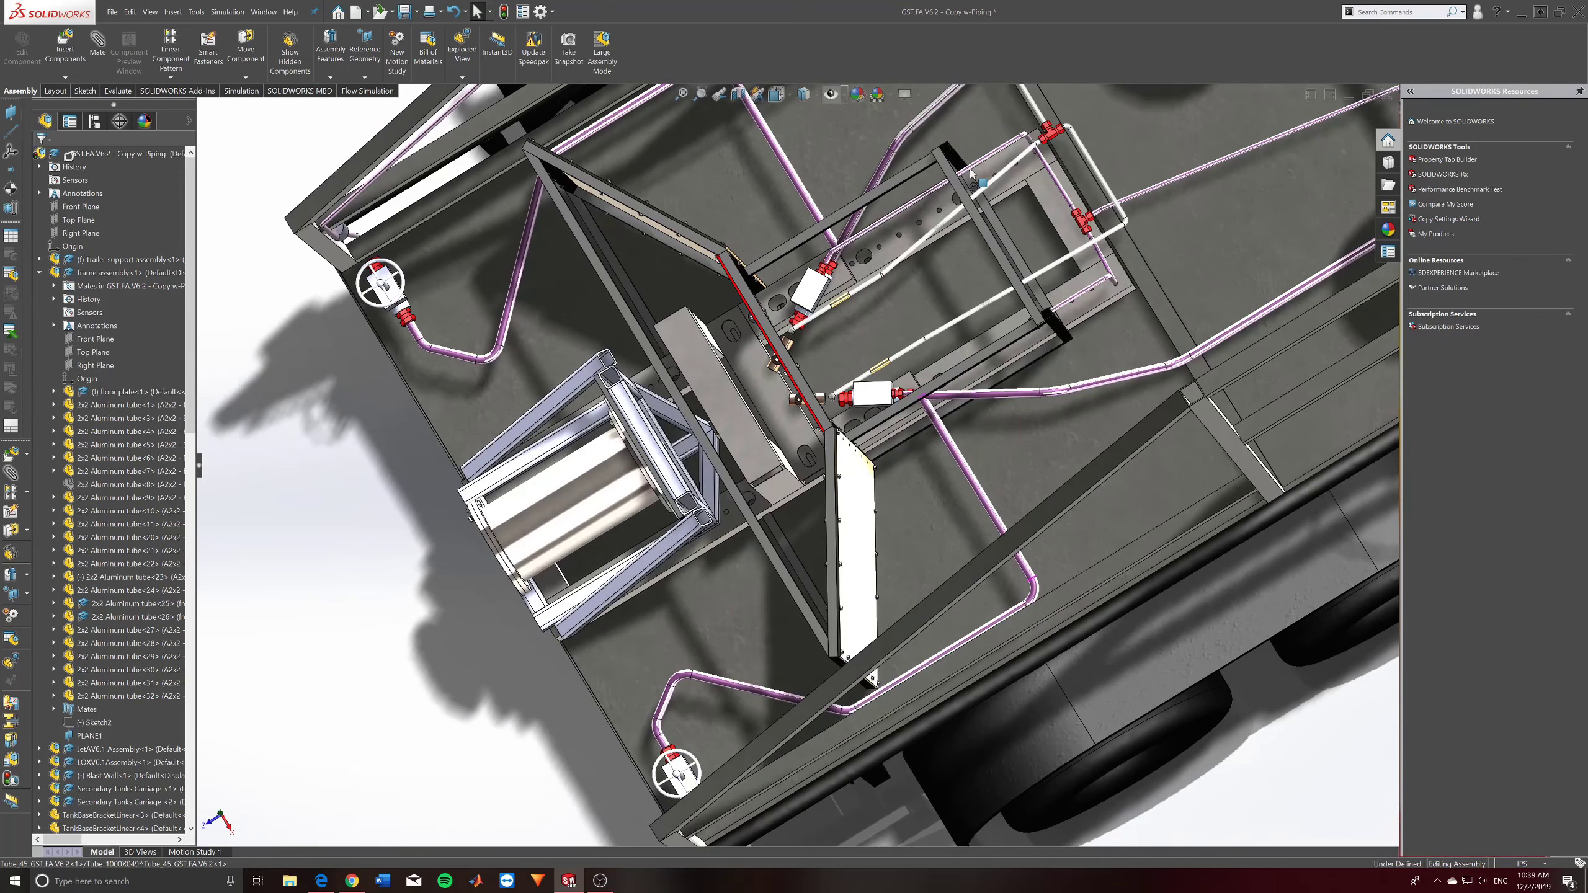
middle_click_drag(876, 339, 854, 243)
middle_click_drag(906, 333, 960, 379)
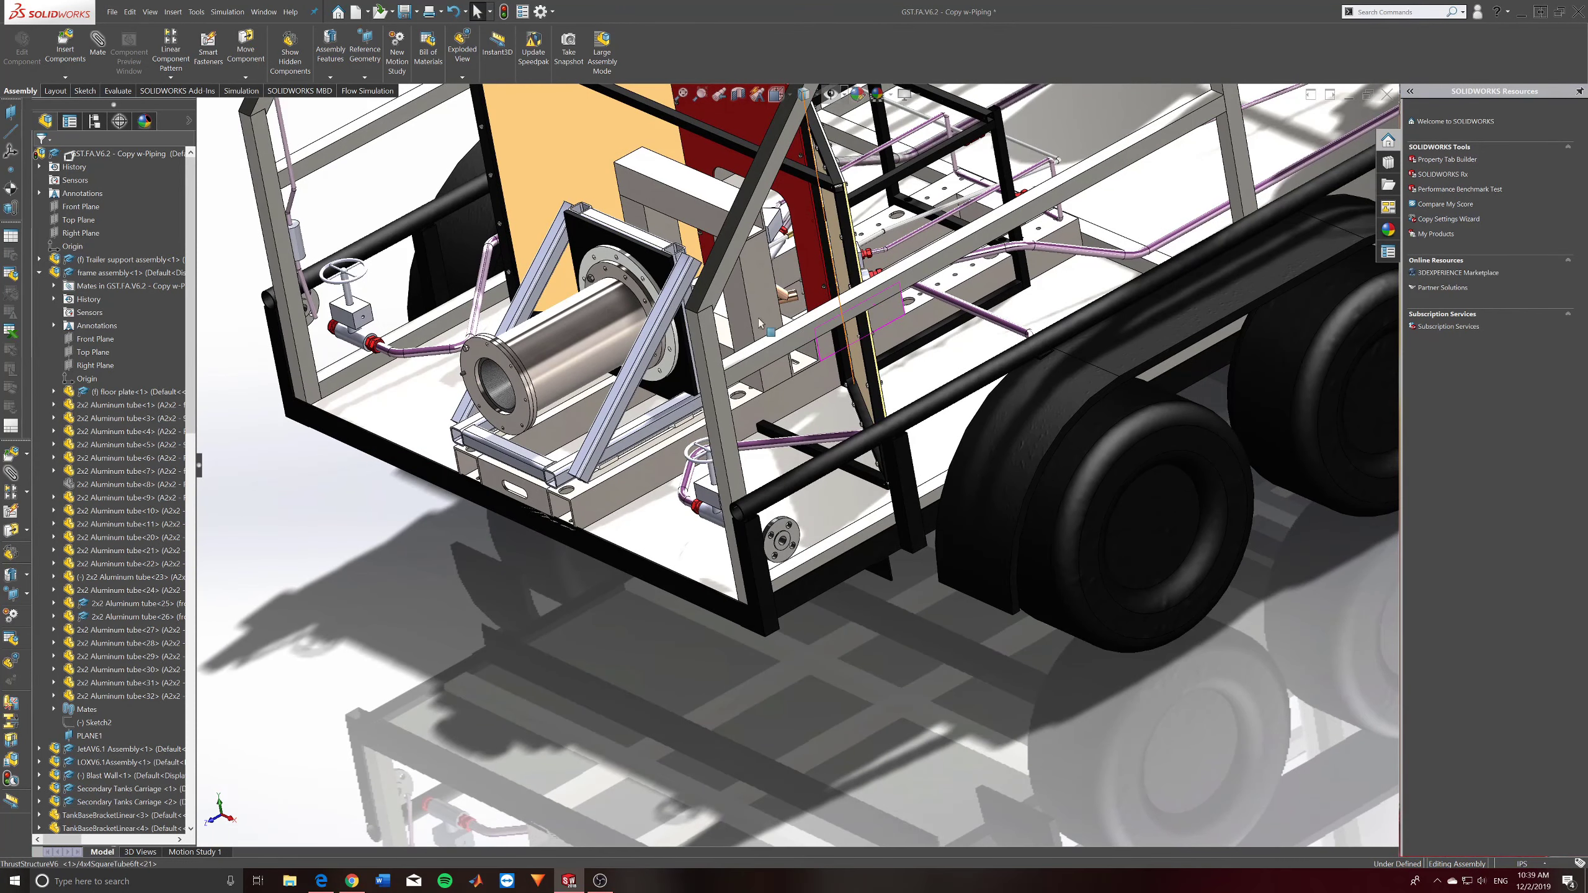
middle_click_drag(769, 253, 750, 200)
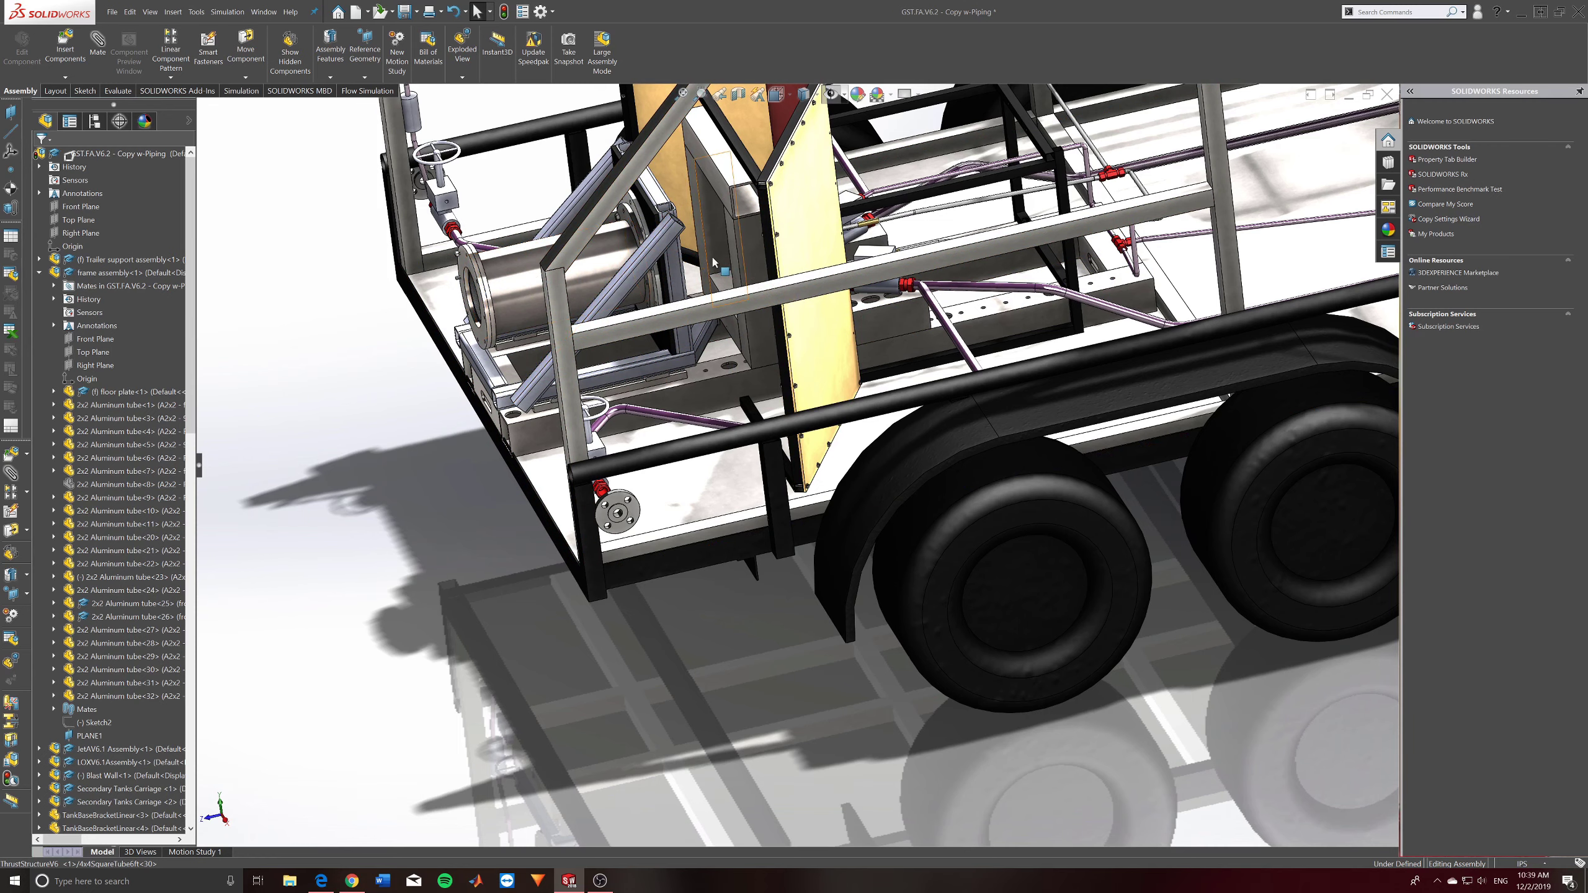
Highlight the thrust structure's vertical 4x4 square tube and examine it with the nearby valves and blast wall from above.
scroll(703, 275, "down", 3)
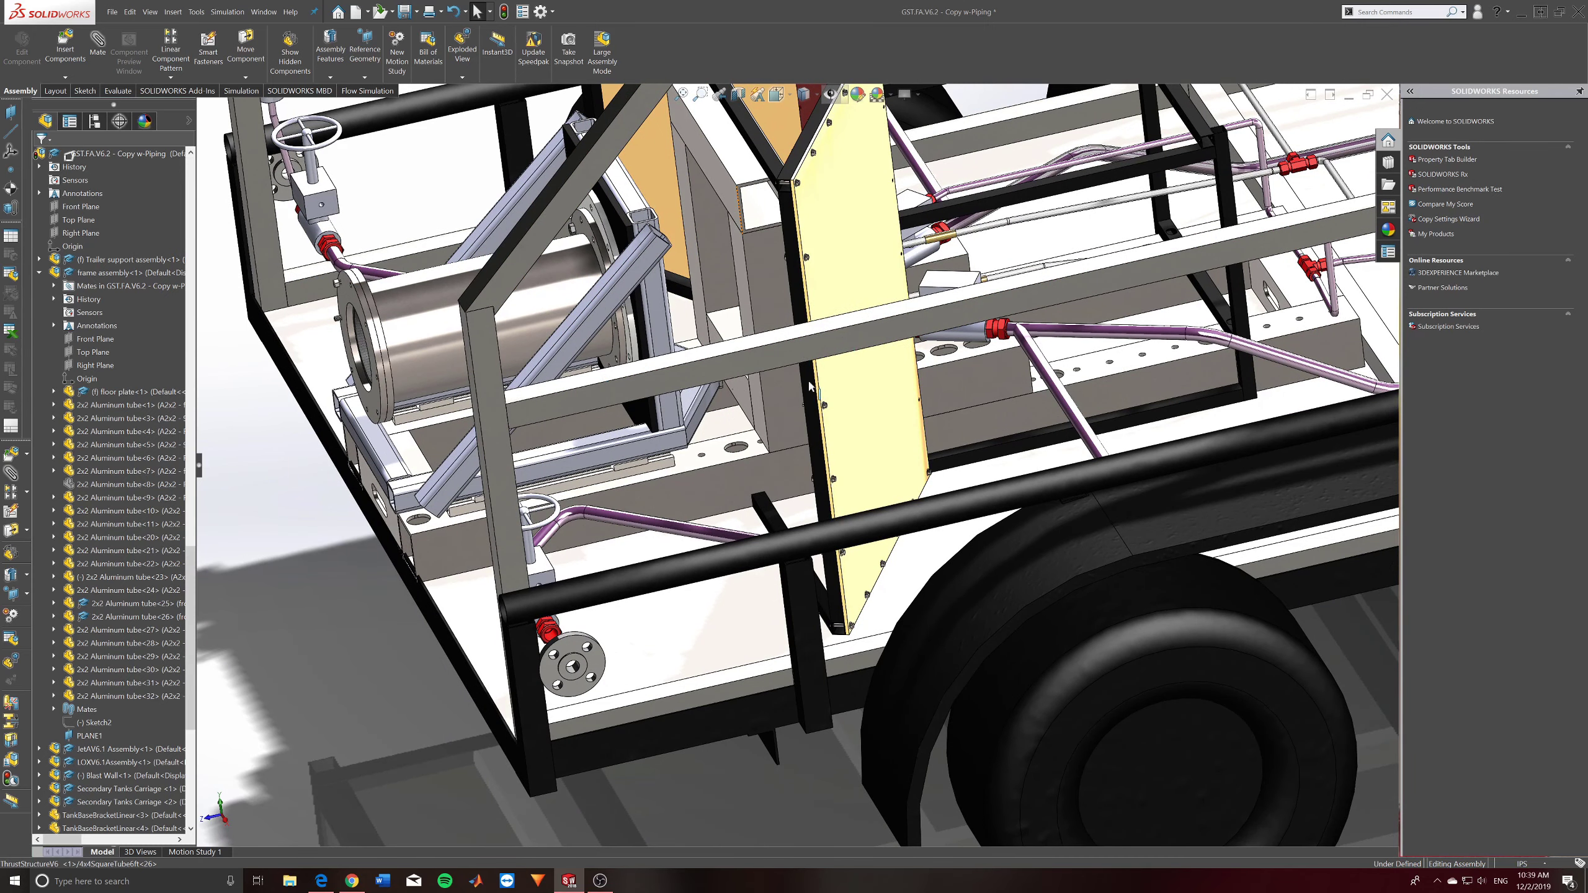
left_click(756, 392)
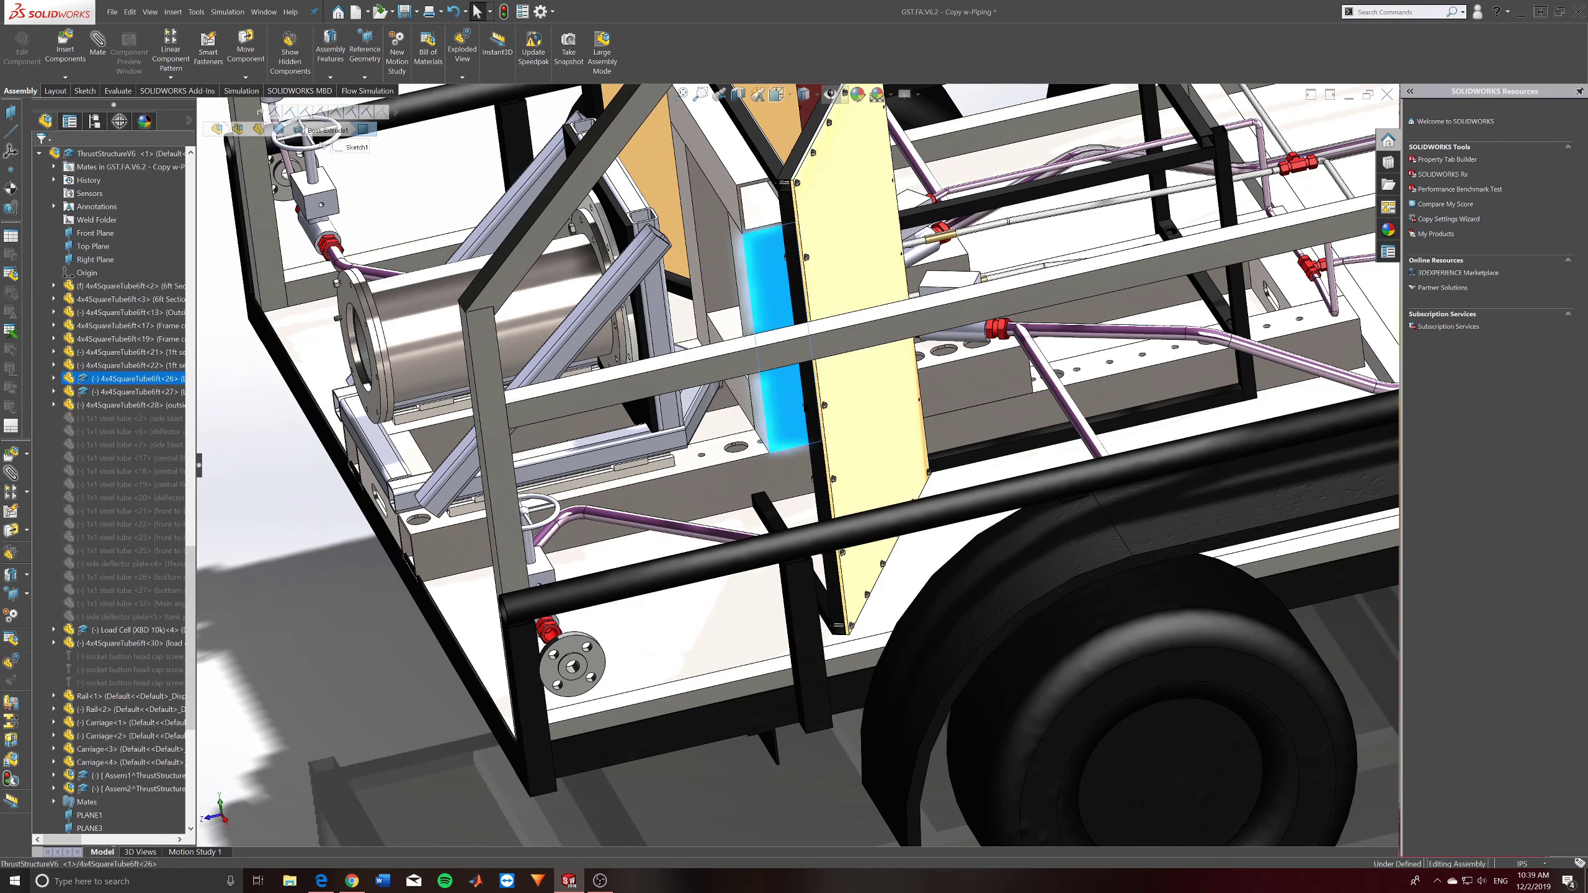
mouse_move(939, 371)
middle_mouse_down()
mouse_move(972, 356)
mouse_move(965, 405)
mouse_move(885, 360)
middle_mouse_up()
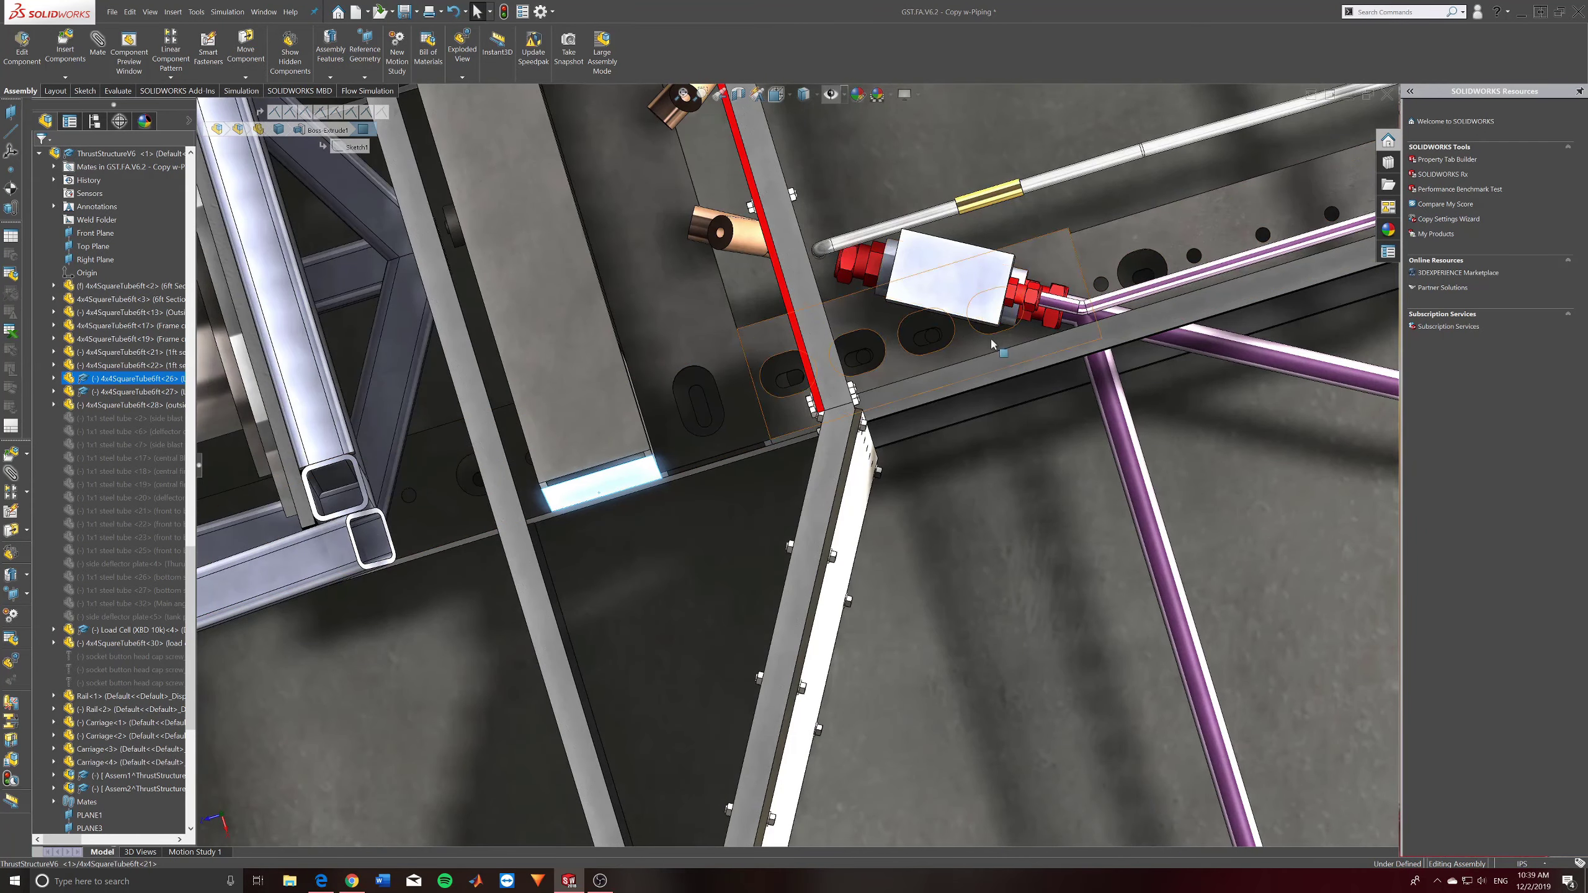
mouse_move(992, 344)
middle_mouse_down()
mouse_move(971, 304)
mouse_move(982, 338)
middle_mouse_up()
scroll(982, 338, "up", 2)
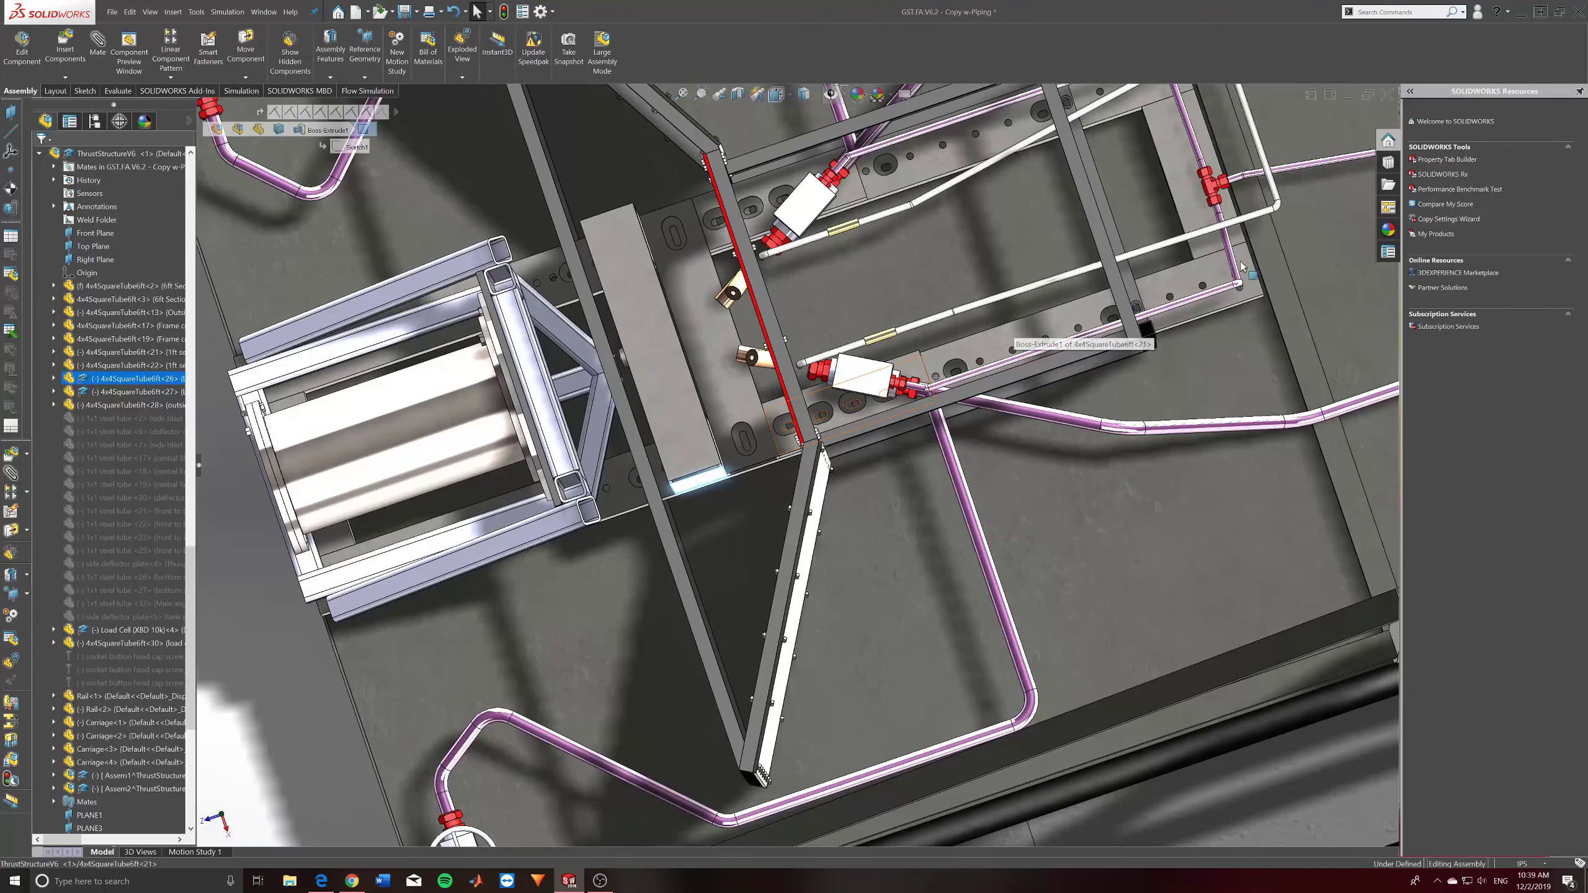
scroll(787, 237, "down", 3)
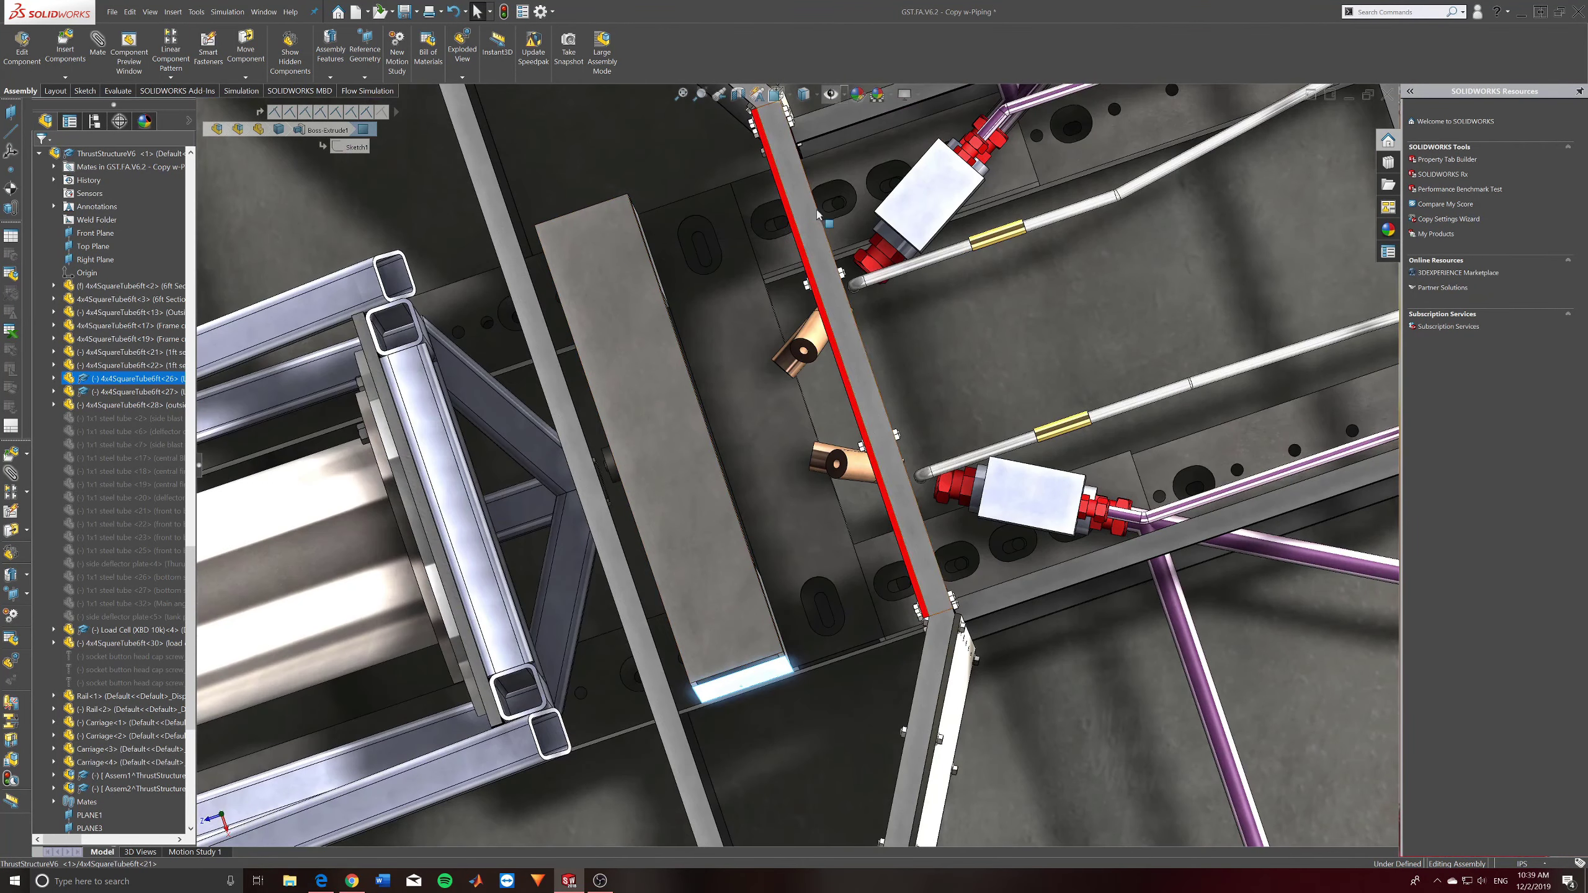
middle_click_drag(866, 250, 875, 182)
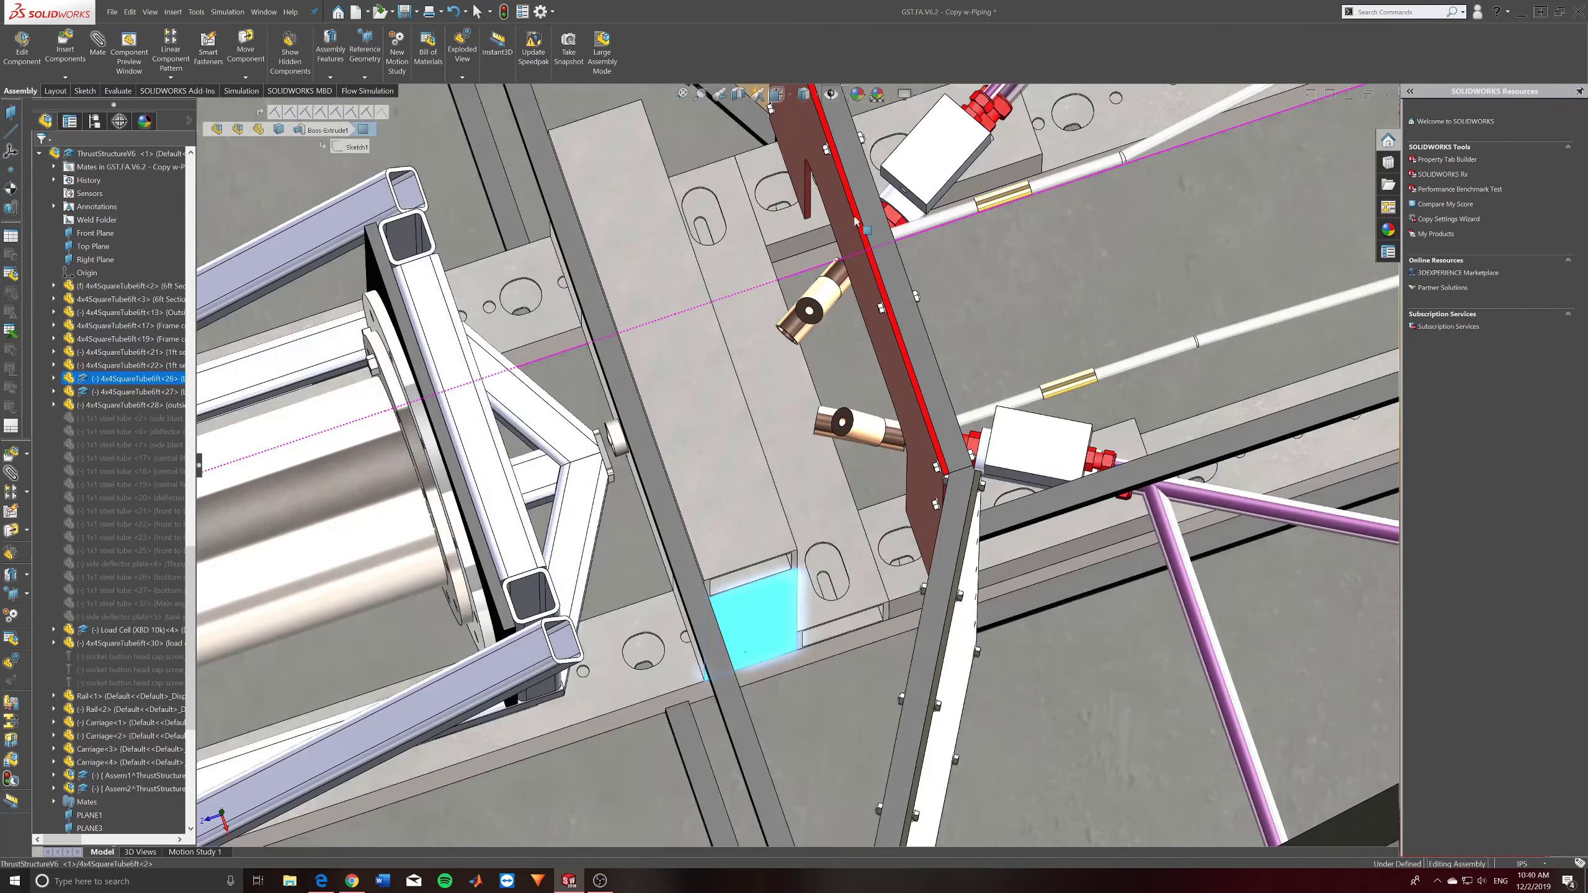
middle_click_drag(906, 587, 774, 455)
Examine how the highlighted square tube sits between the engine sled and the blast wall from several angles.
scroll(951, 535, "up", 3)
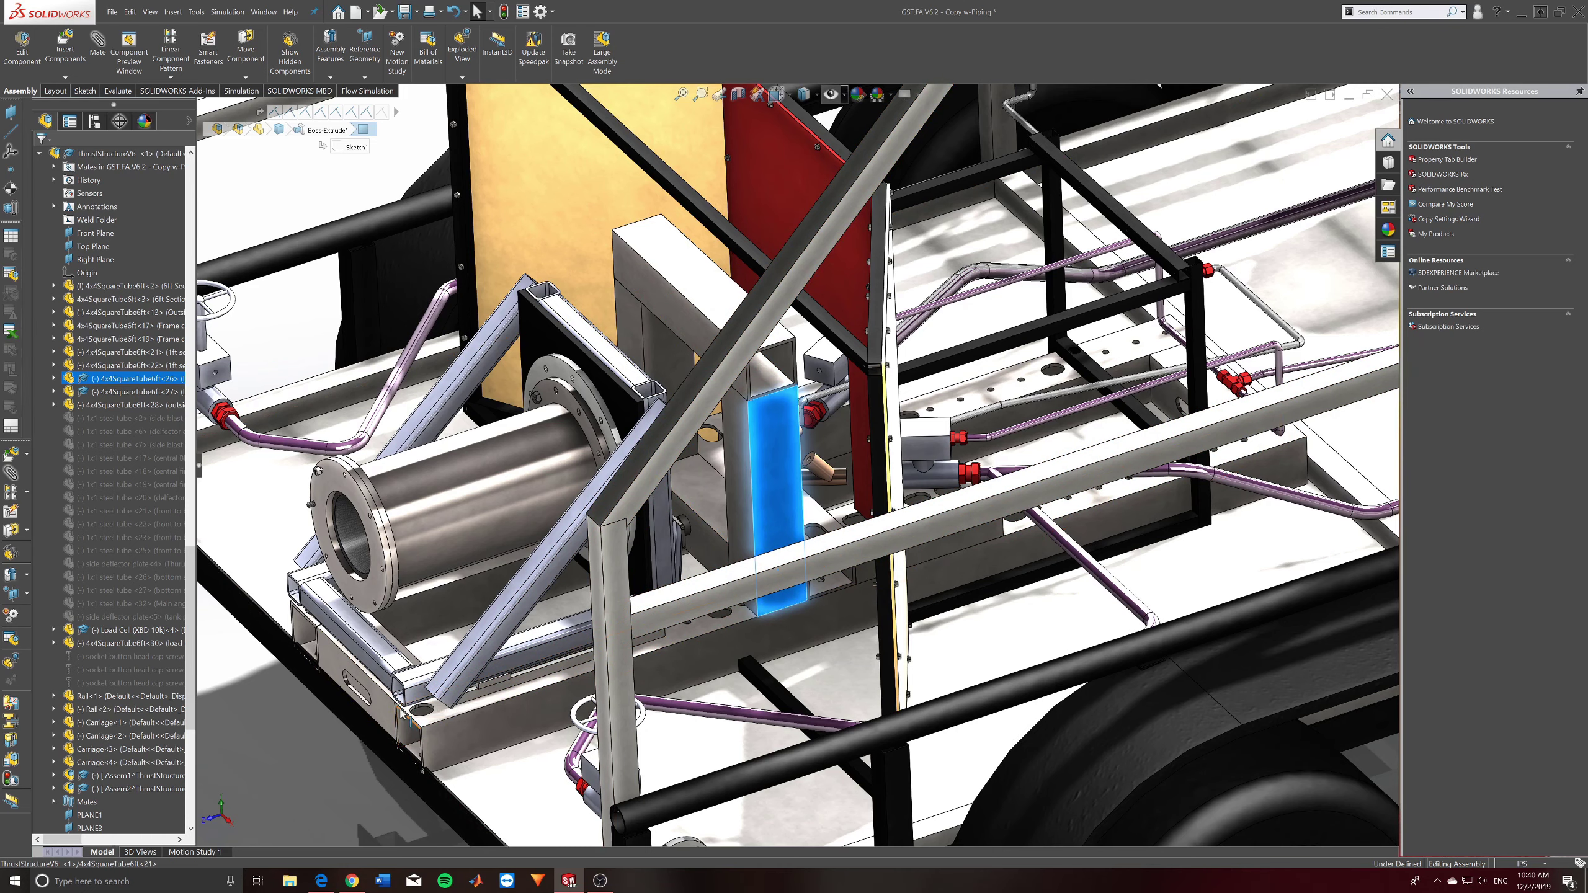
scroll(531, 601, "down", 2)
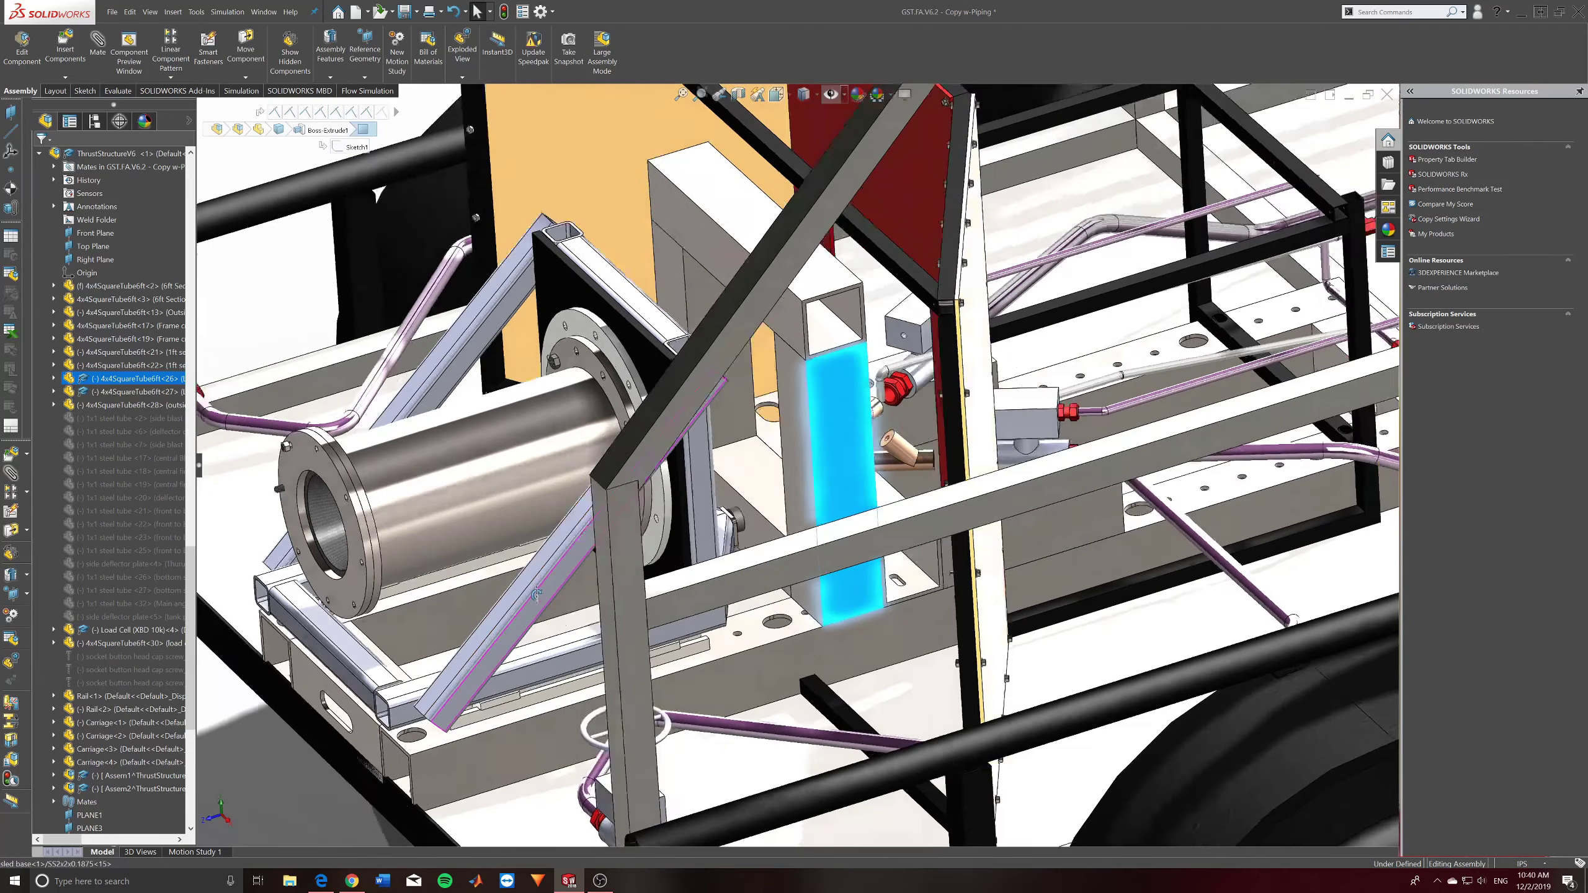
scroll(666, 523, "up", 2)
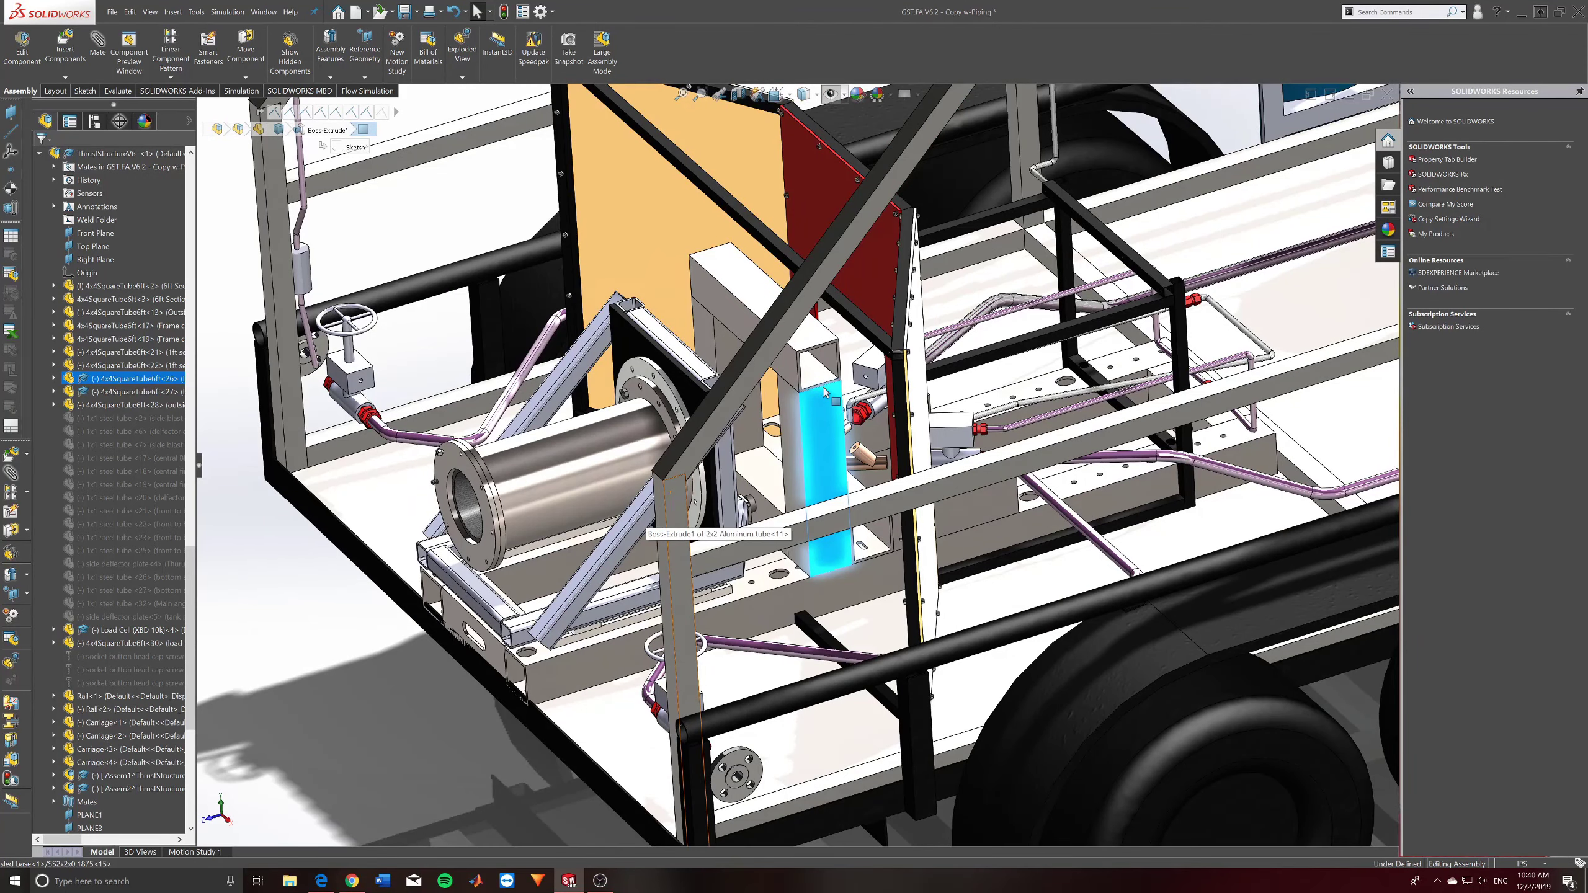
left_click(796, 398)
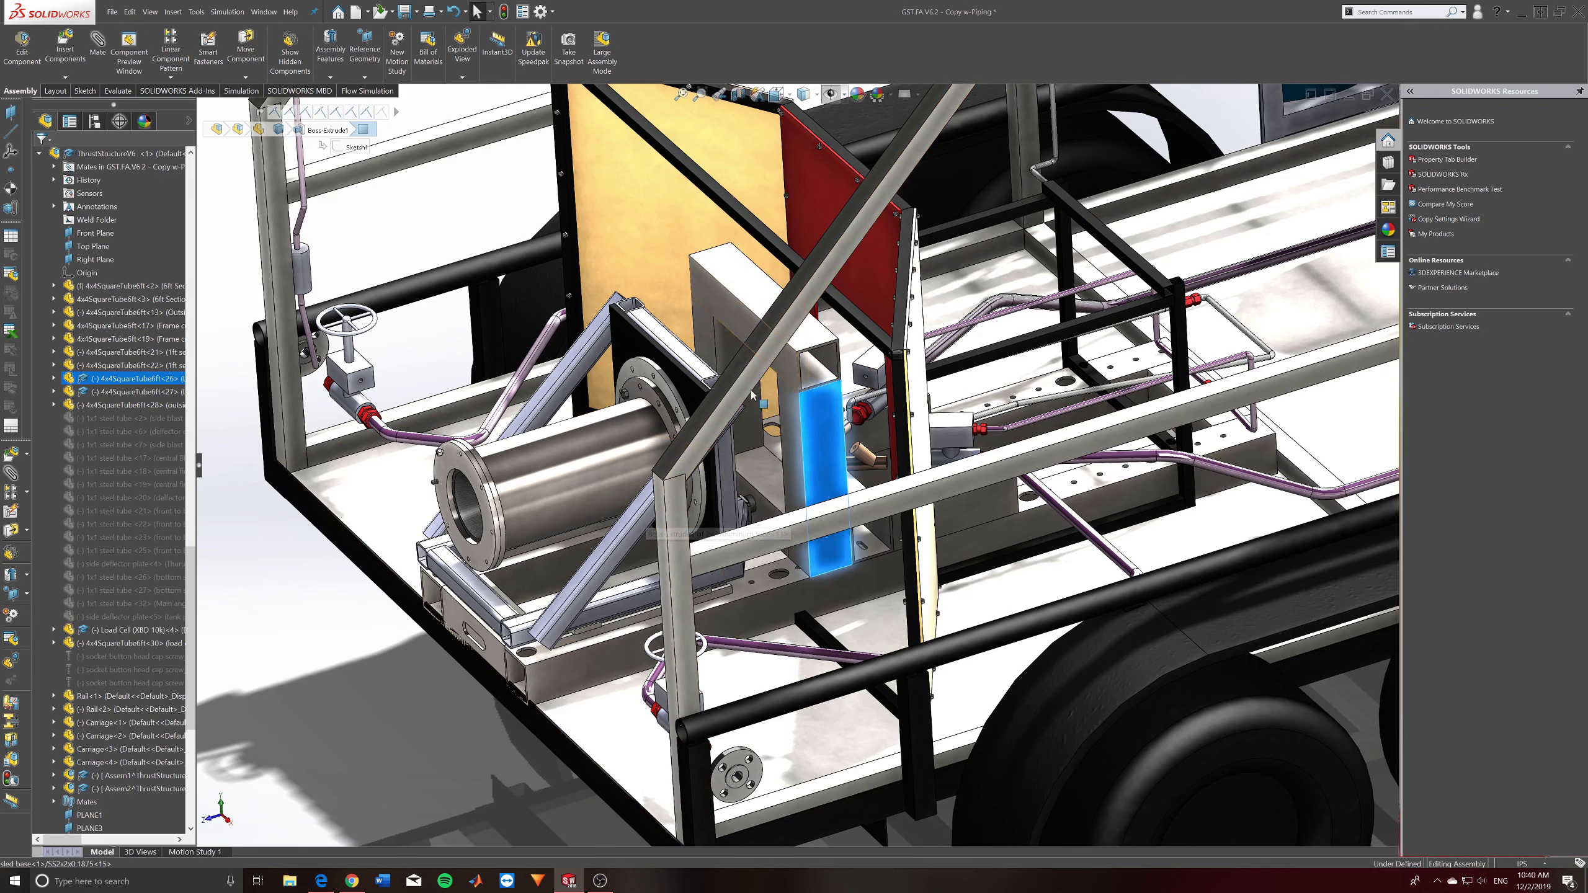
middle_click_drag(816, 410, 838, 356)
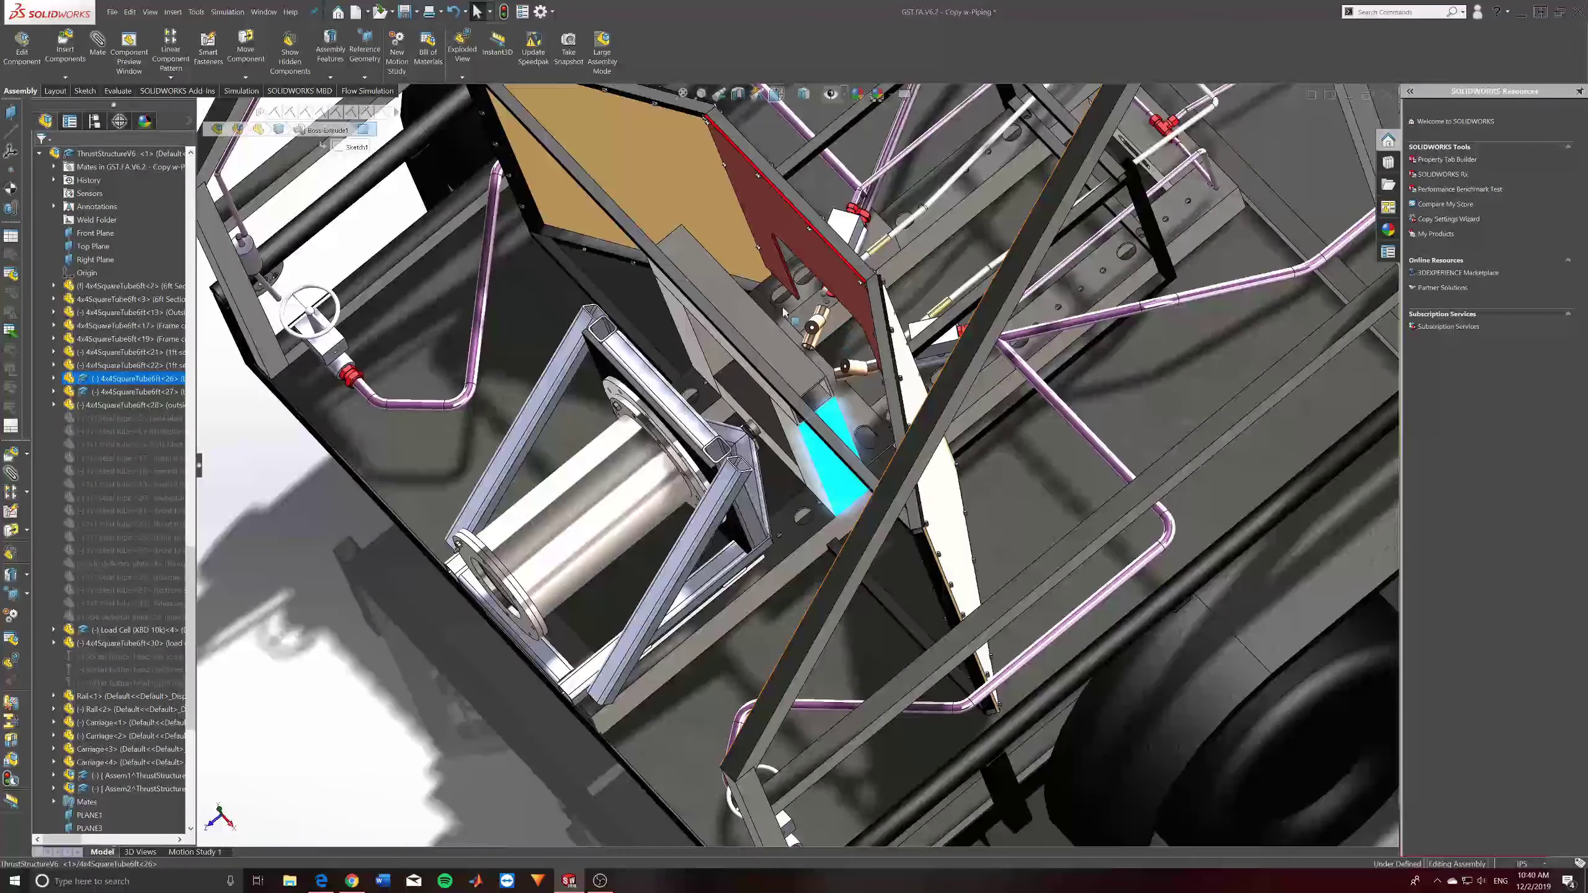
middle_click_drag(800, 304, 694, 430)
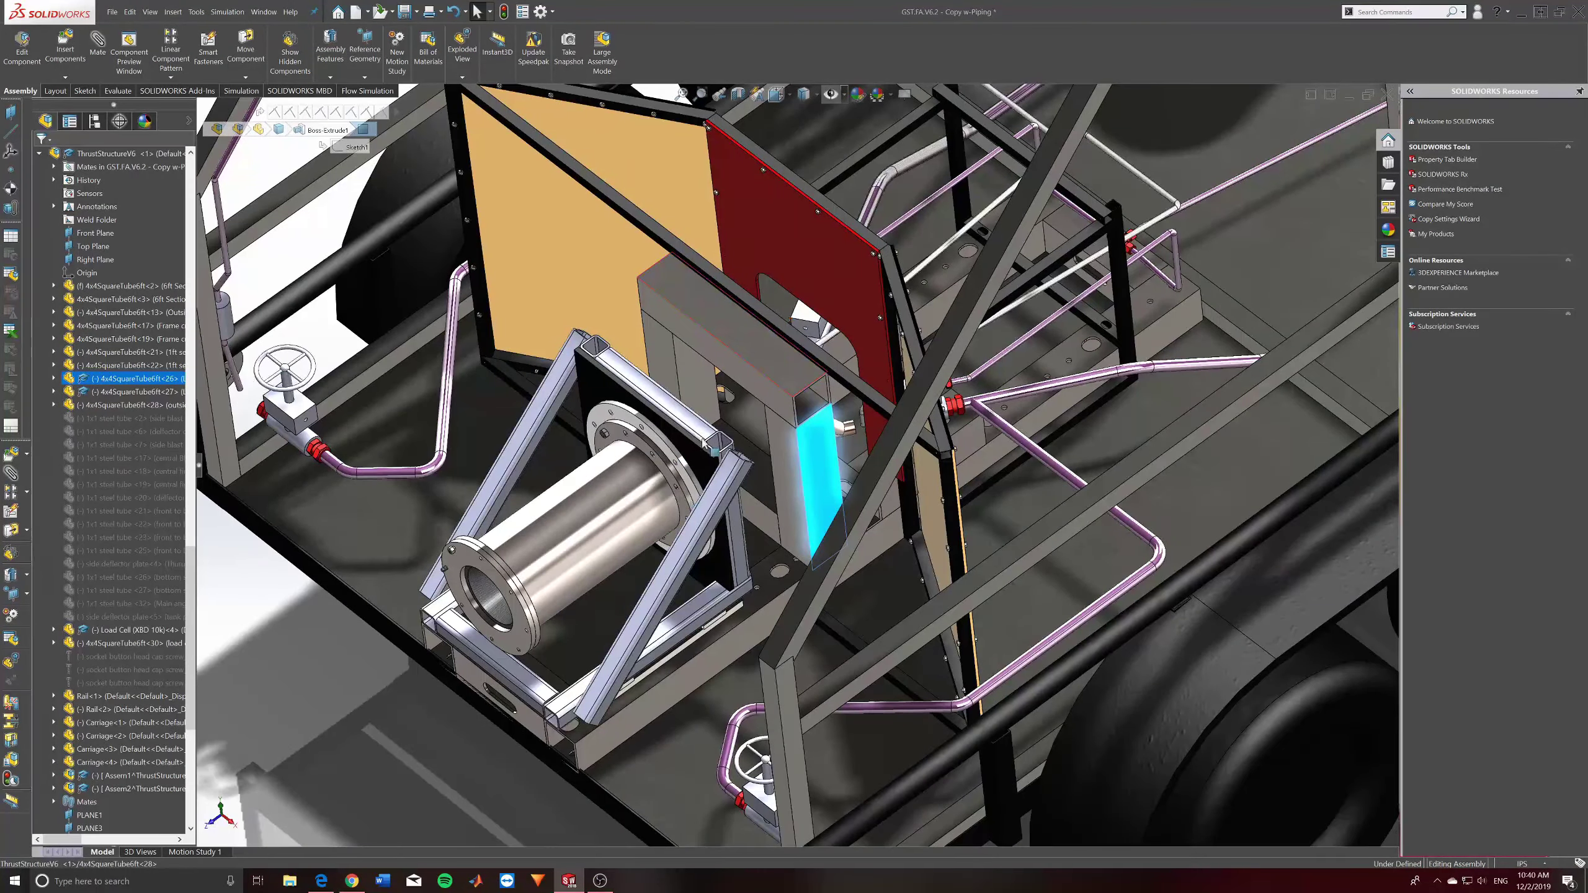
middle_click_drag(685, 498, 676, 432)
Look at the Full Assembly PDF drawing in the browser and switch back to the SOLIDWORKS assembly.
left_click(1520, 13)
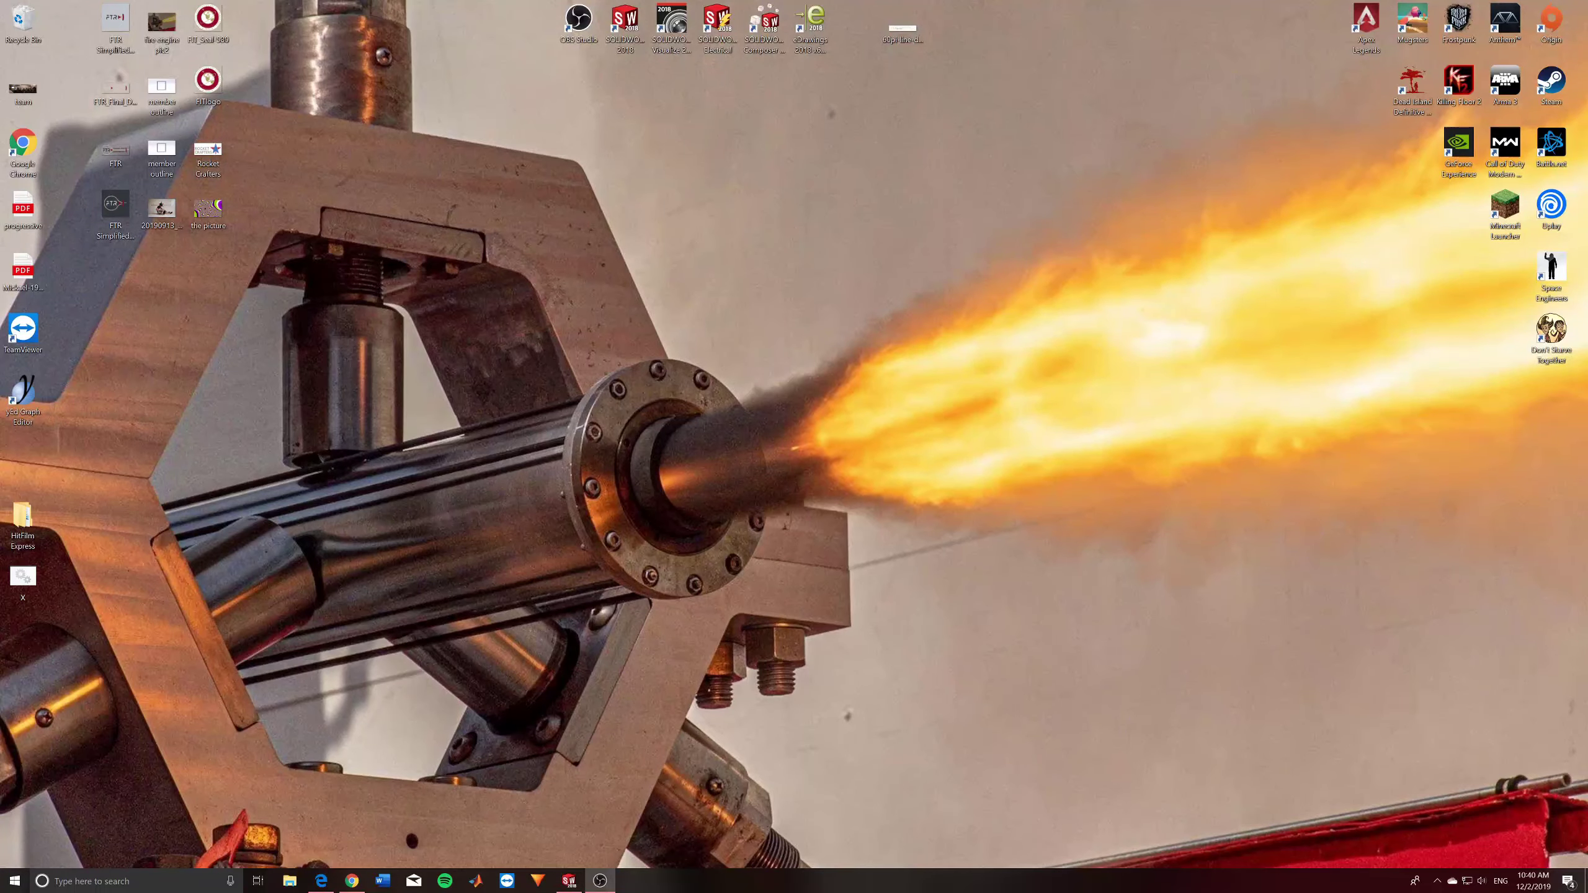
left_click(321, 881)
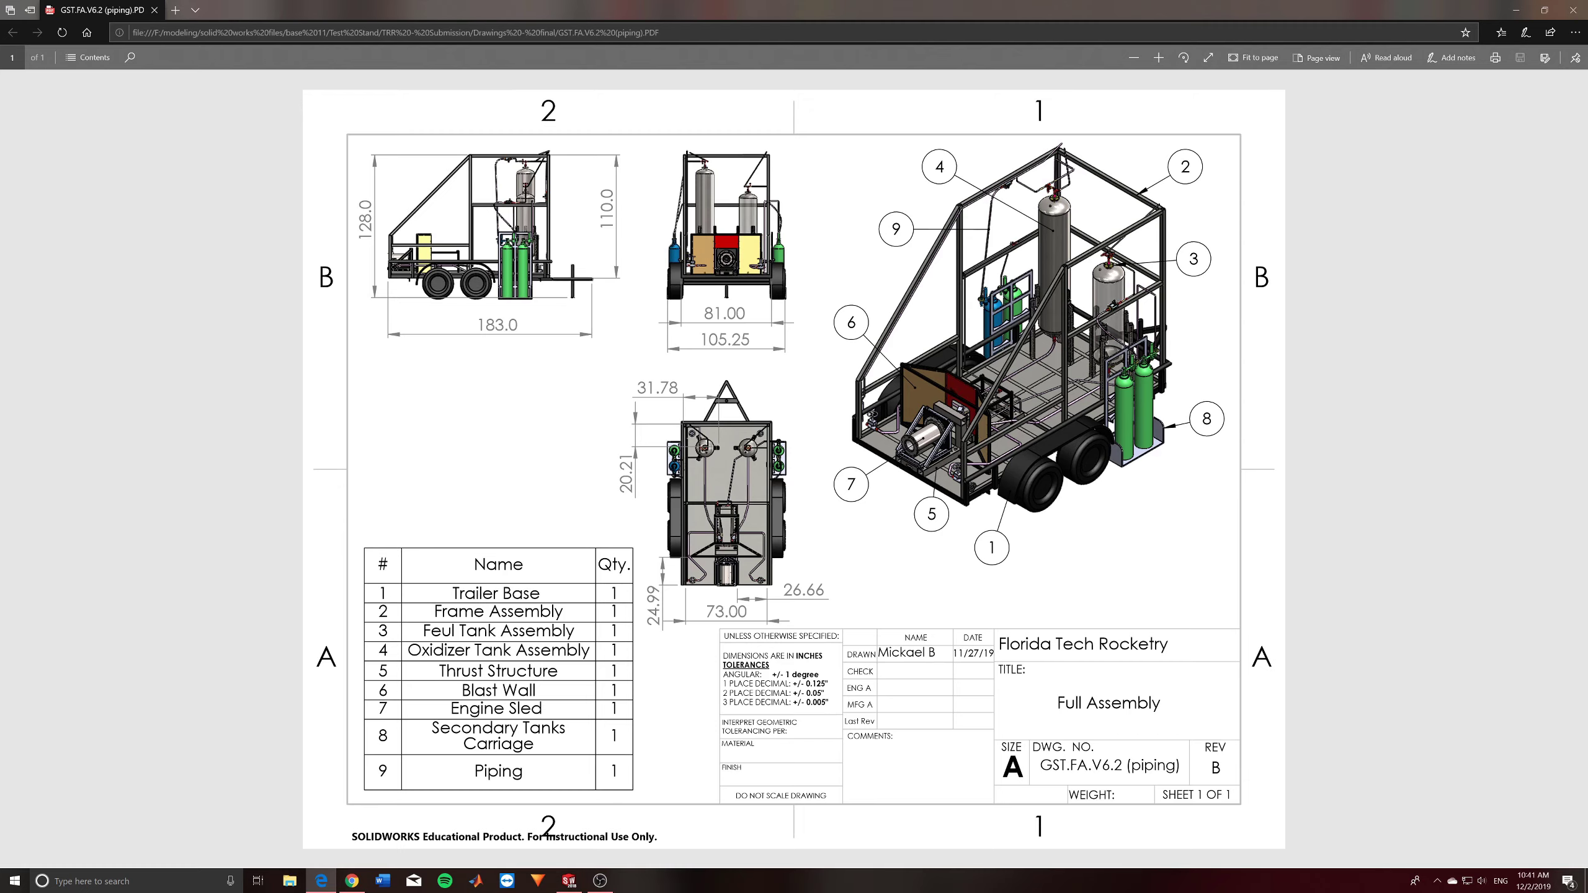
left_click(1517, 10)
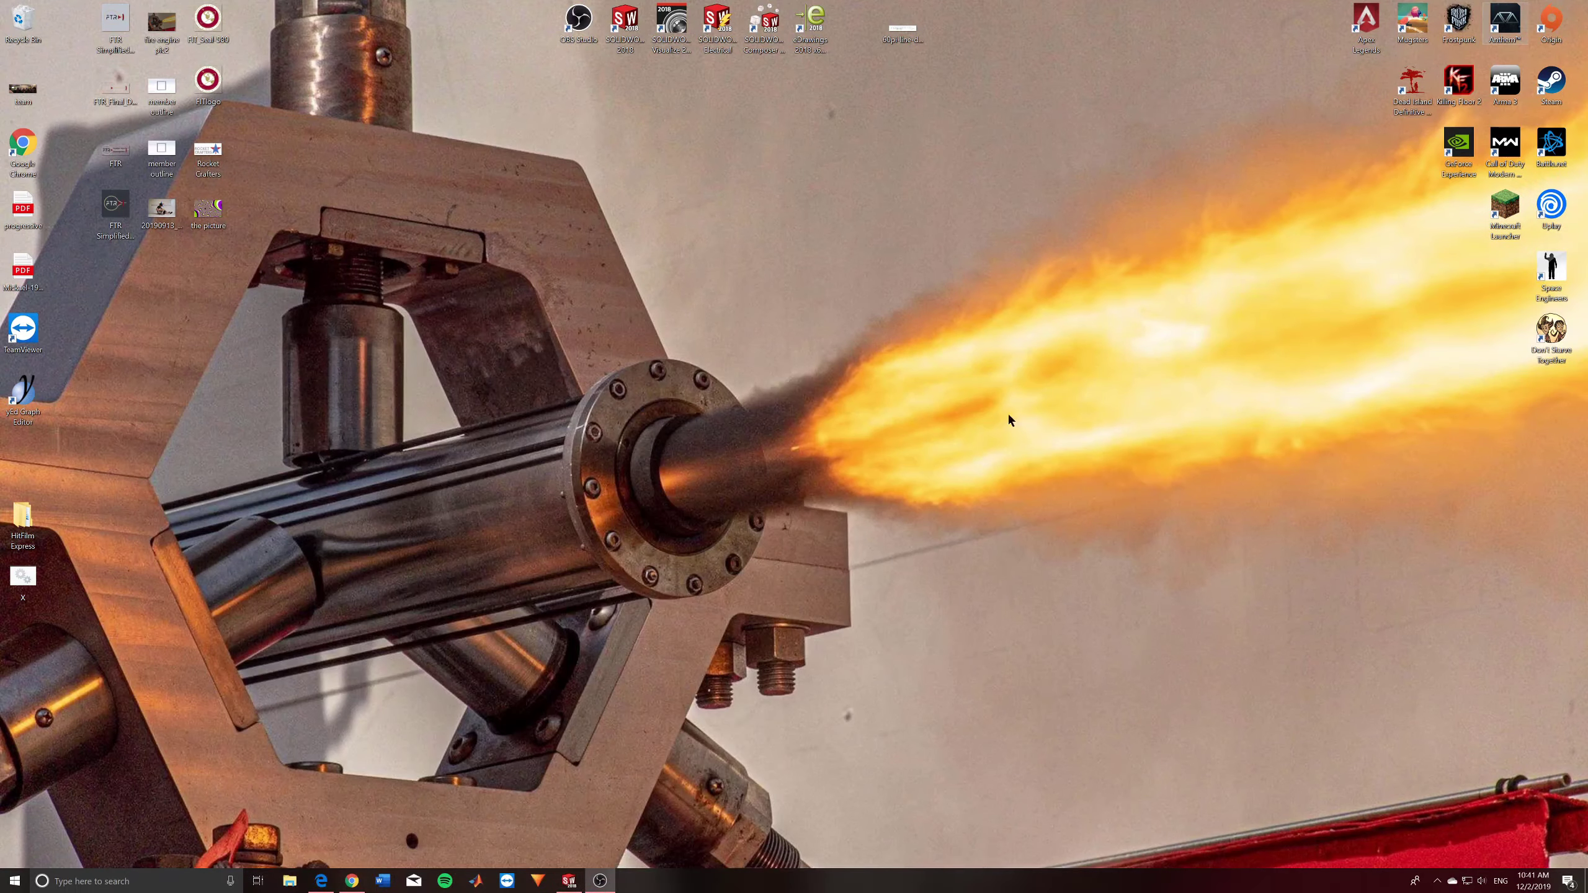
left_click(570, 881)
key("super+d")
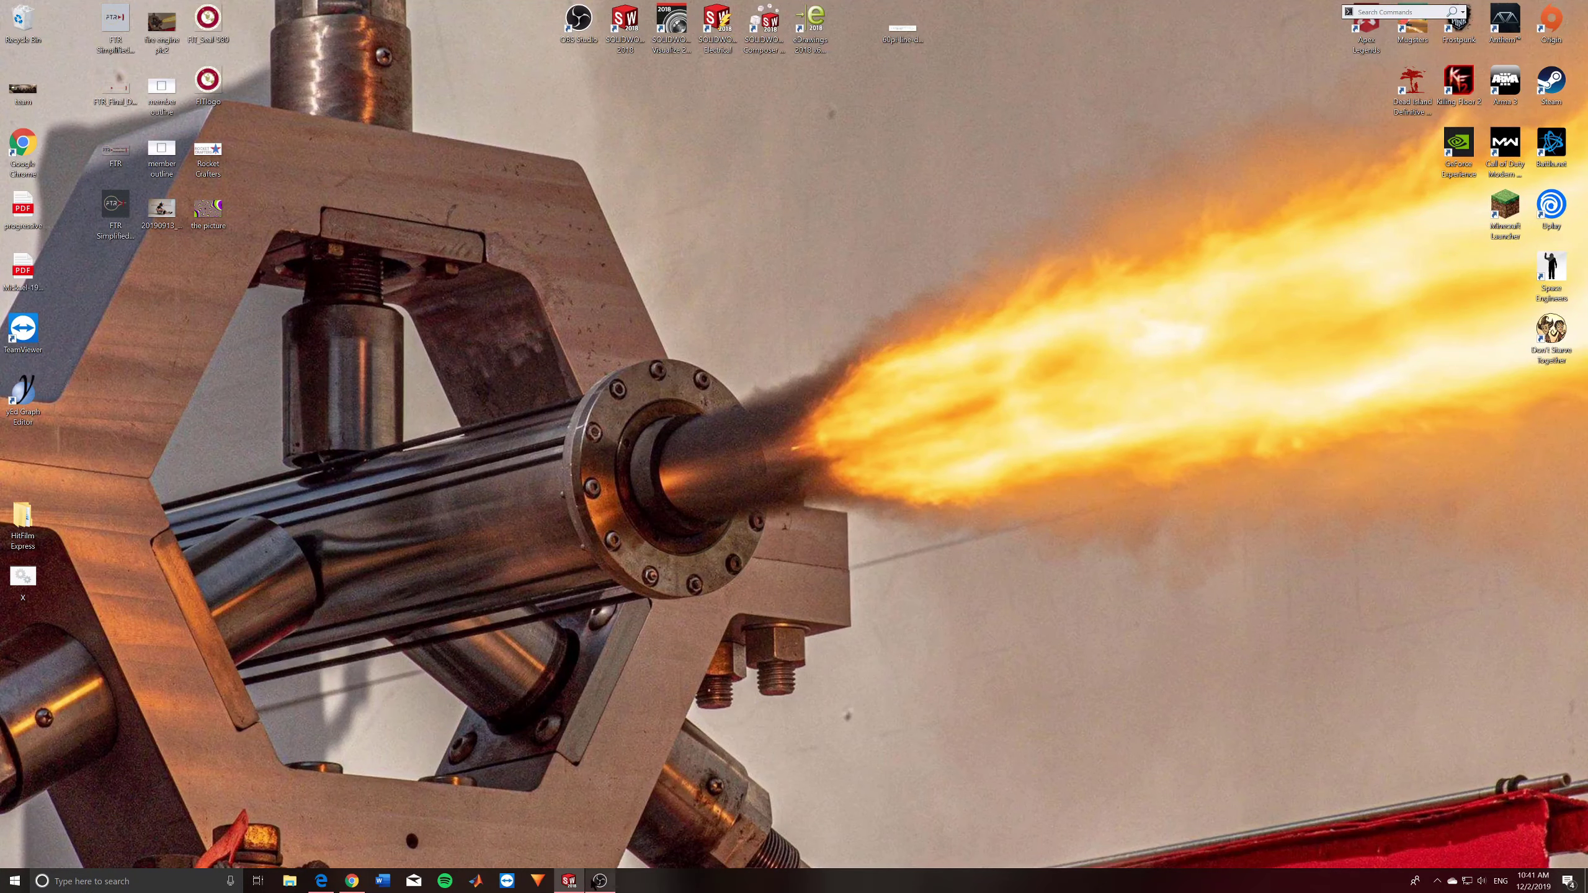
left_click(569, 881)
left_click(570, 881)
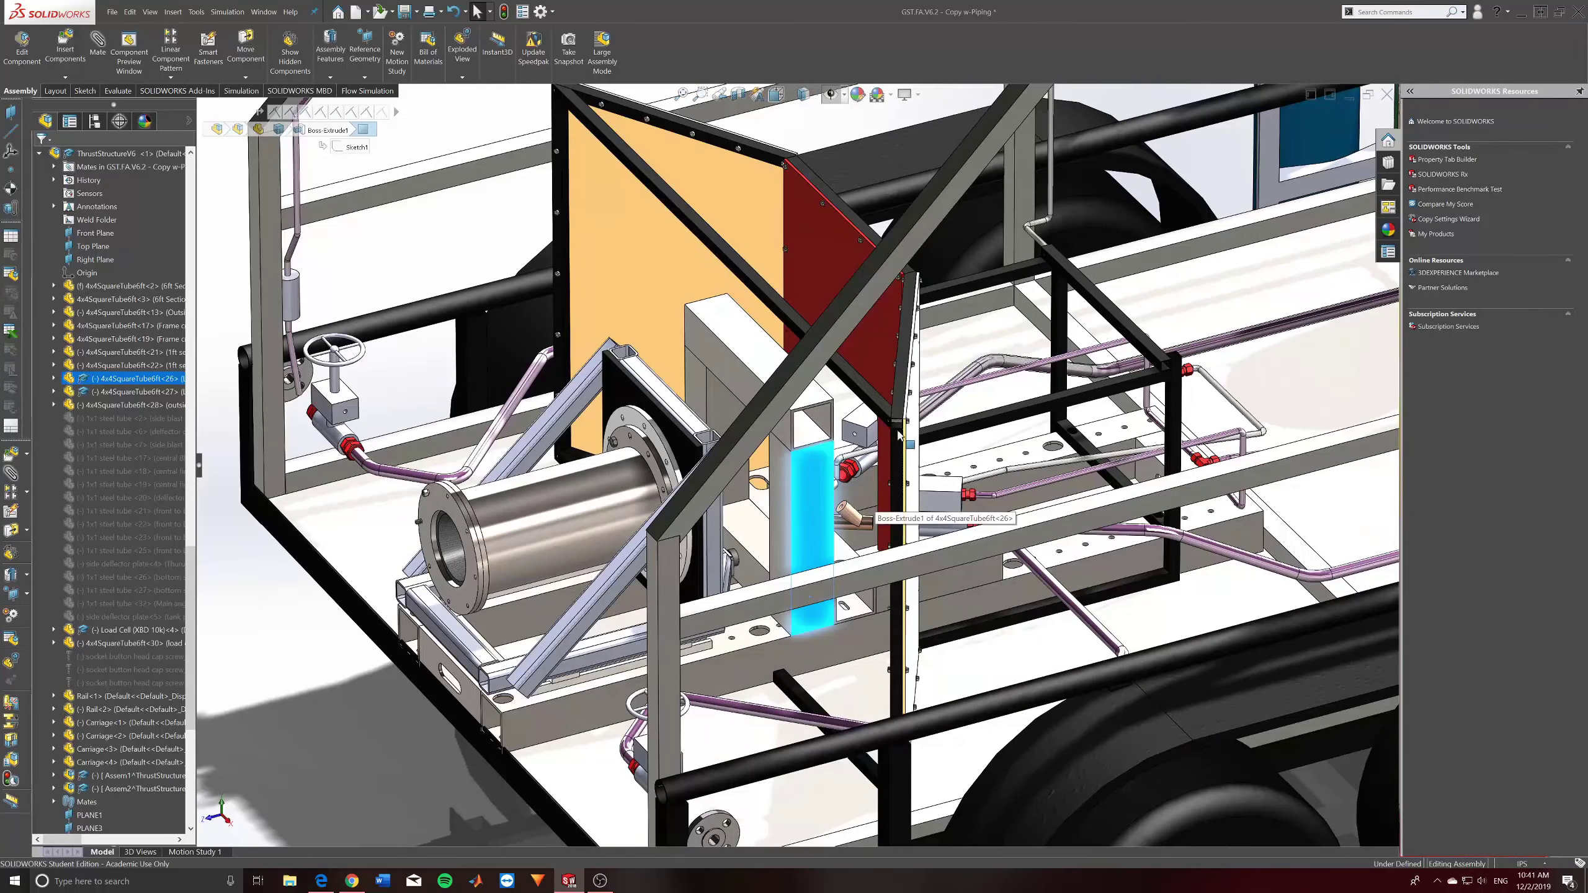
Examine the blast wall and engine together with the tanks and gas bottles from the trailer's rear and side.
middle_click_drag(897, 435, 891, 358)
scroll(891, 358, "up", 2)
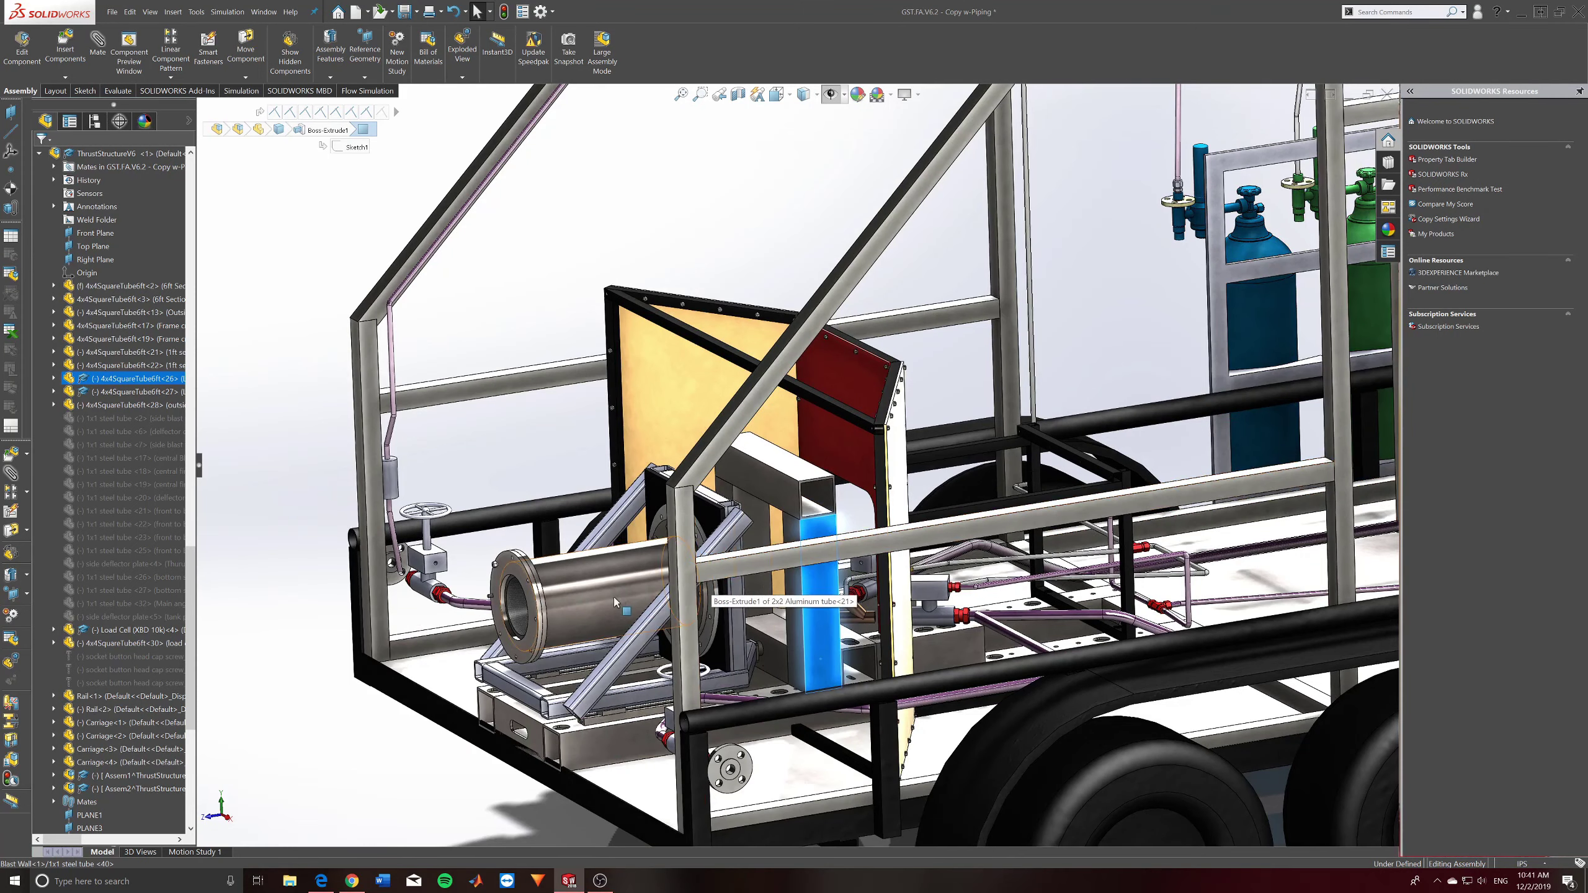
middle_click_drag(755, 544, 824, 514)
scroll(473, 683, "down", 4)
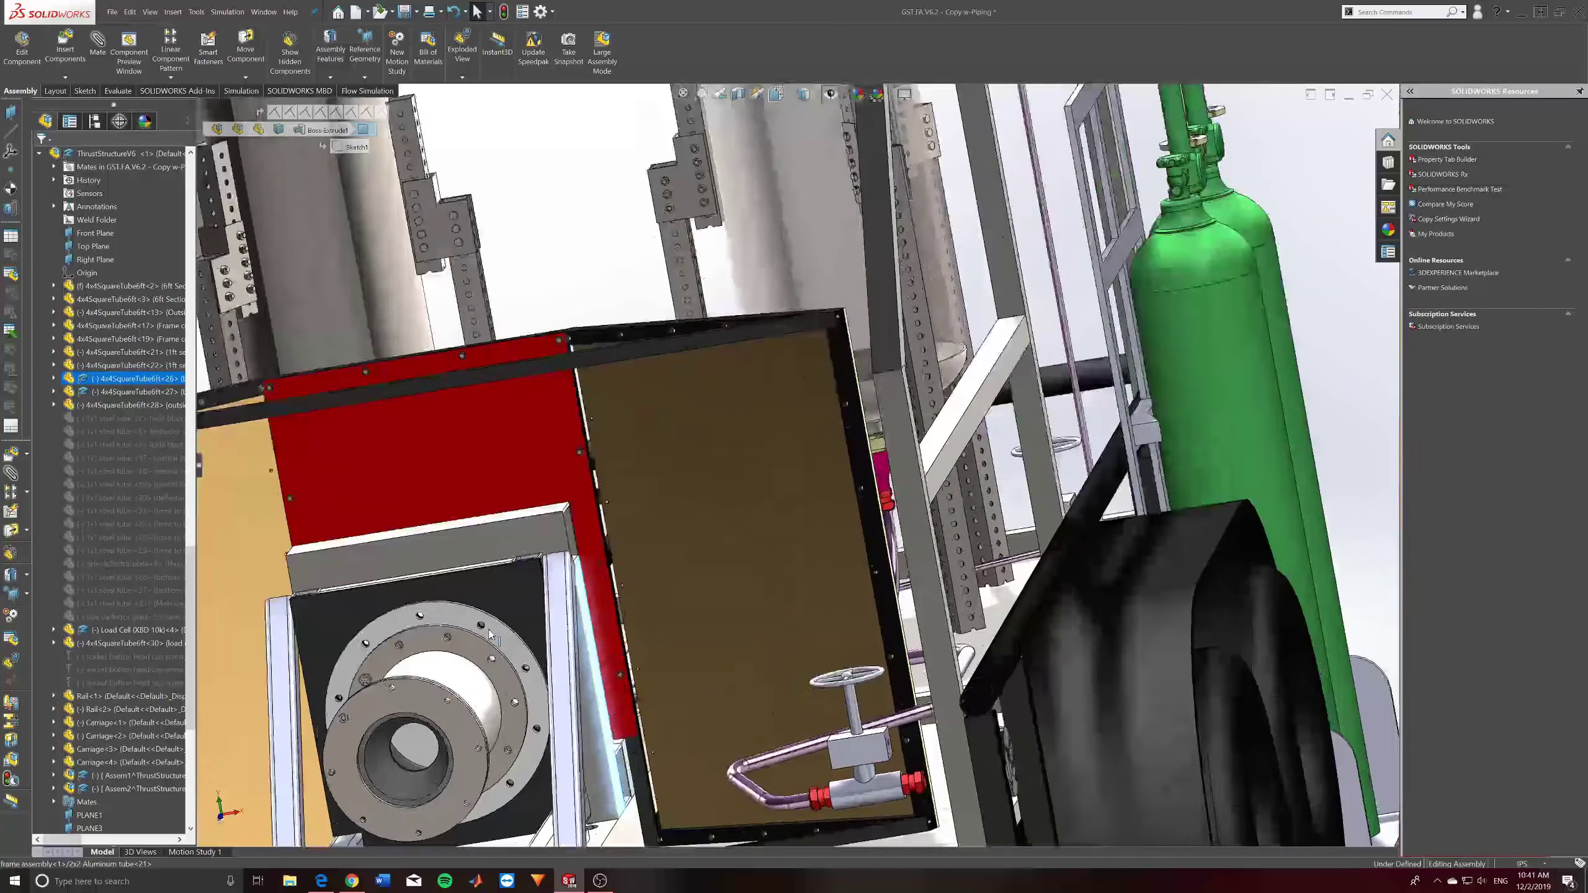
middle_click_drag(470, 675, 672, 615)
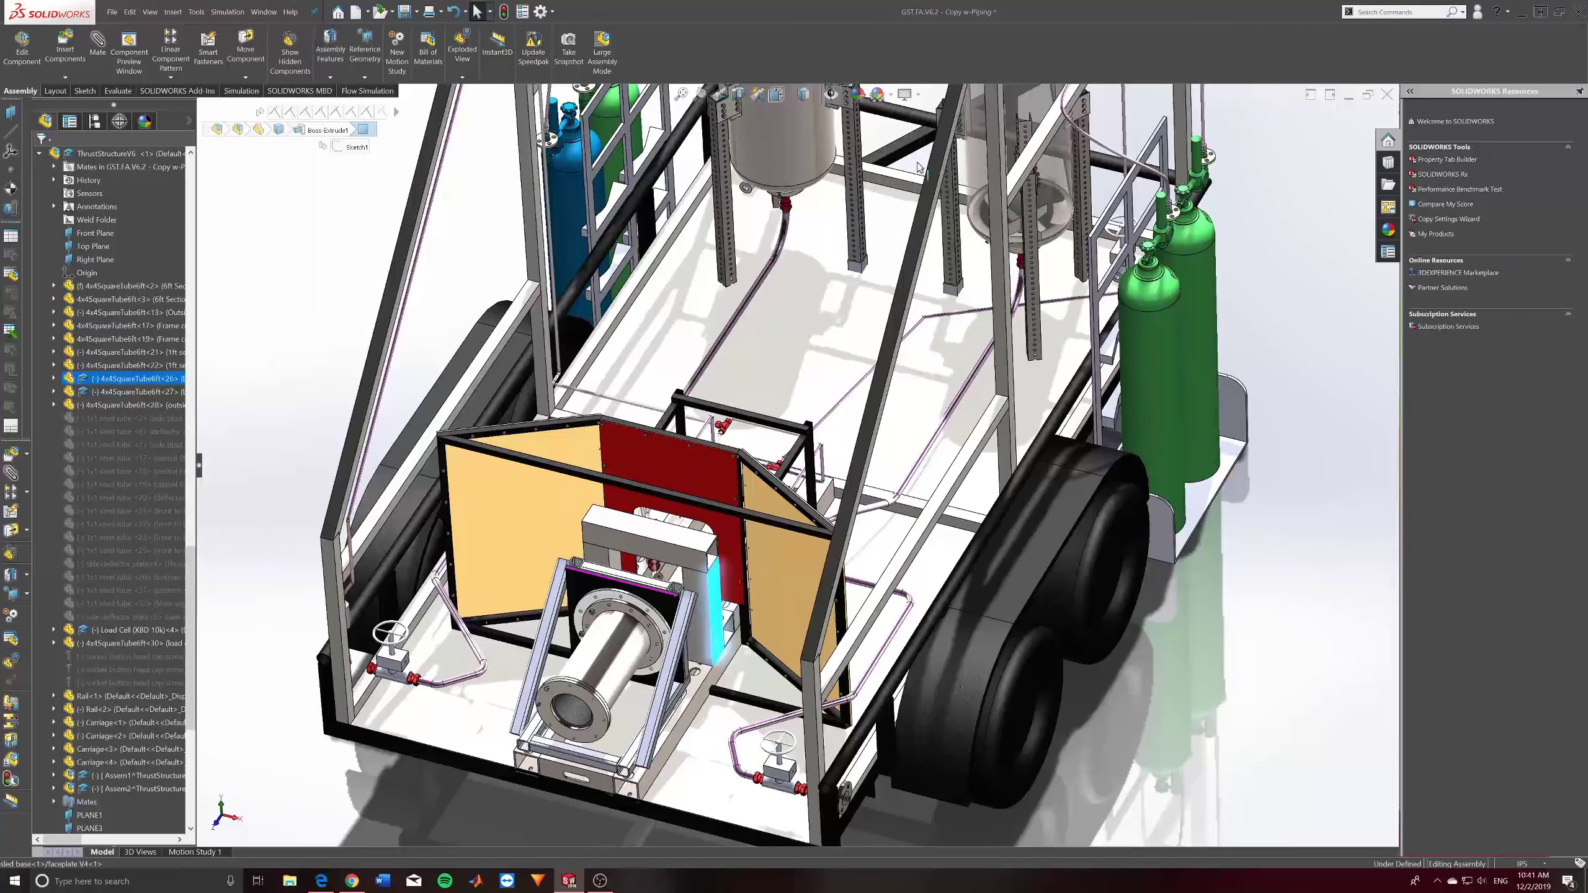
middle_click_drag(874, 452, 833, 440)
scroll(739, 555, "down", 2)
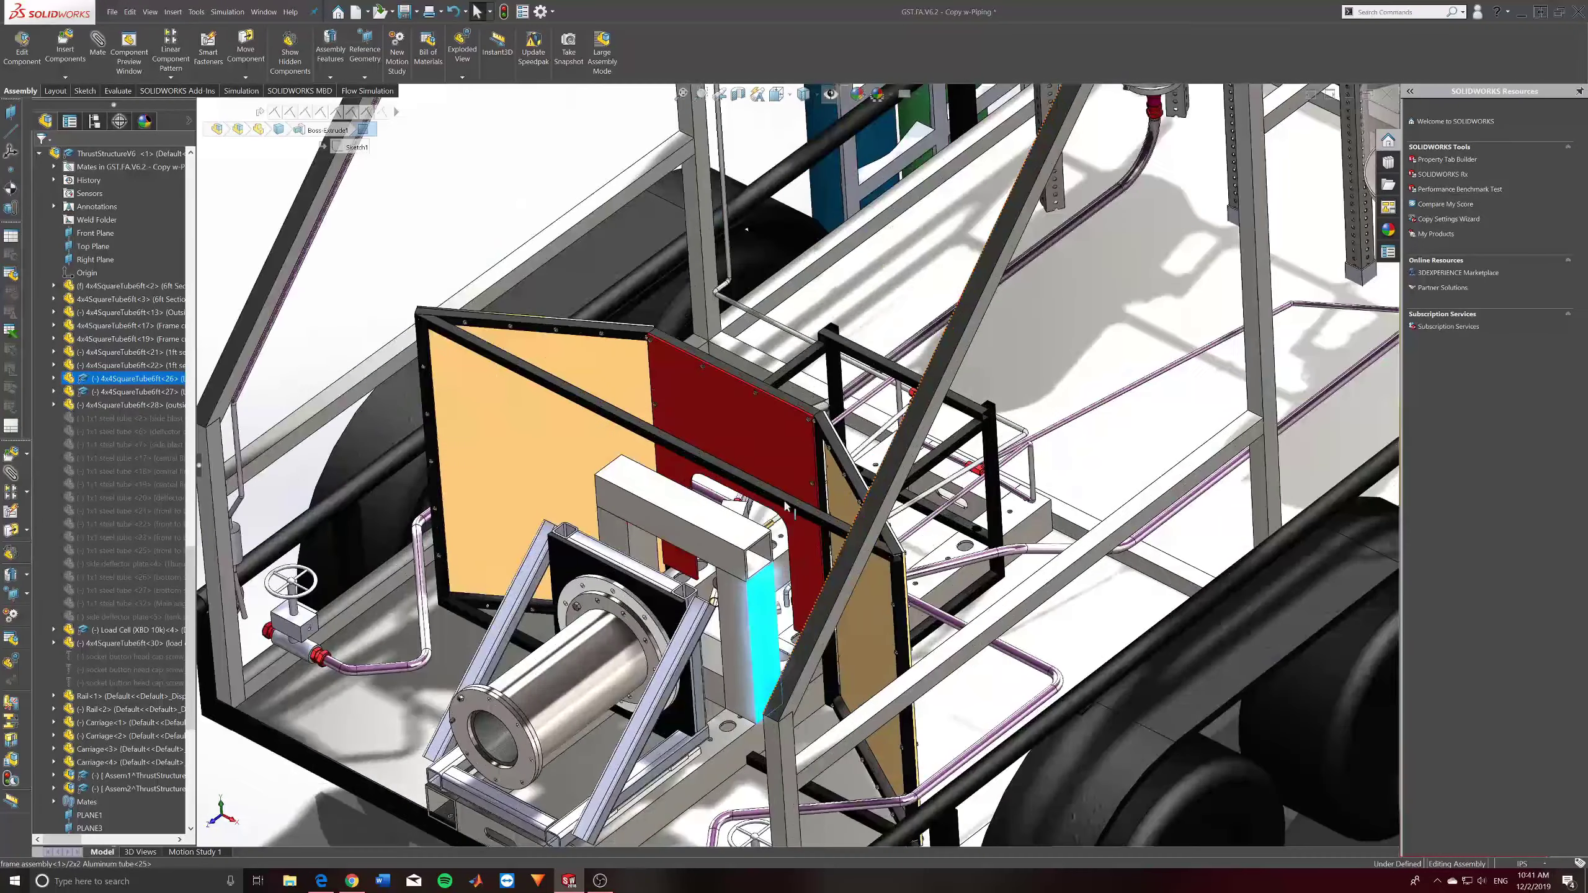
Examine the engine, sled and thrust structure up close, and the feed piping behind the blast wall.
scroll(1001, 519, "down", 2)
scroll(869, 609, "up", 2)
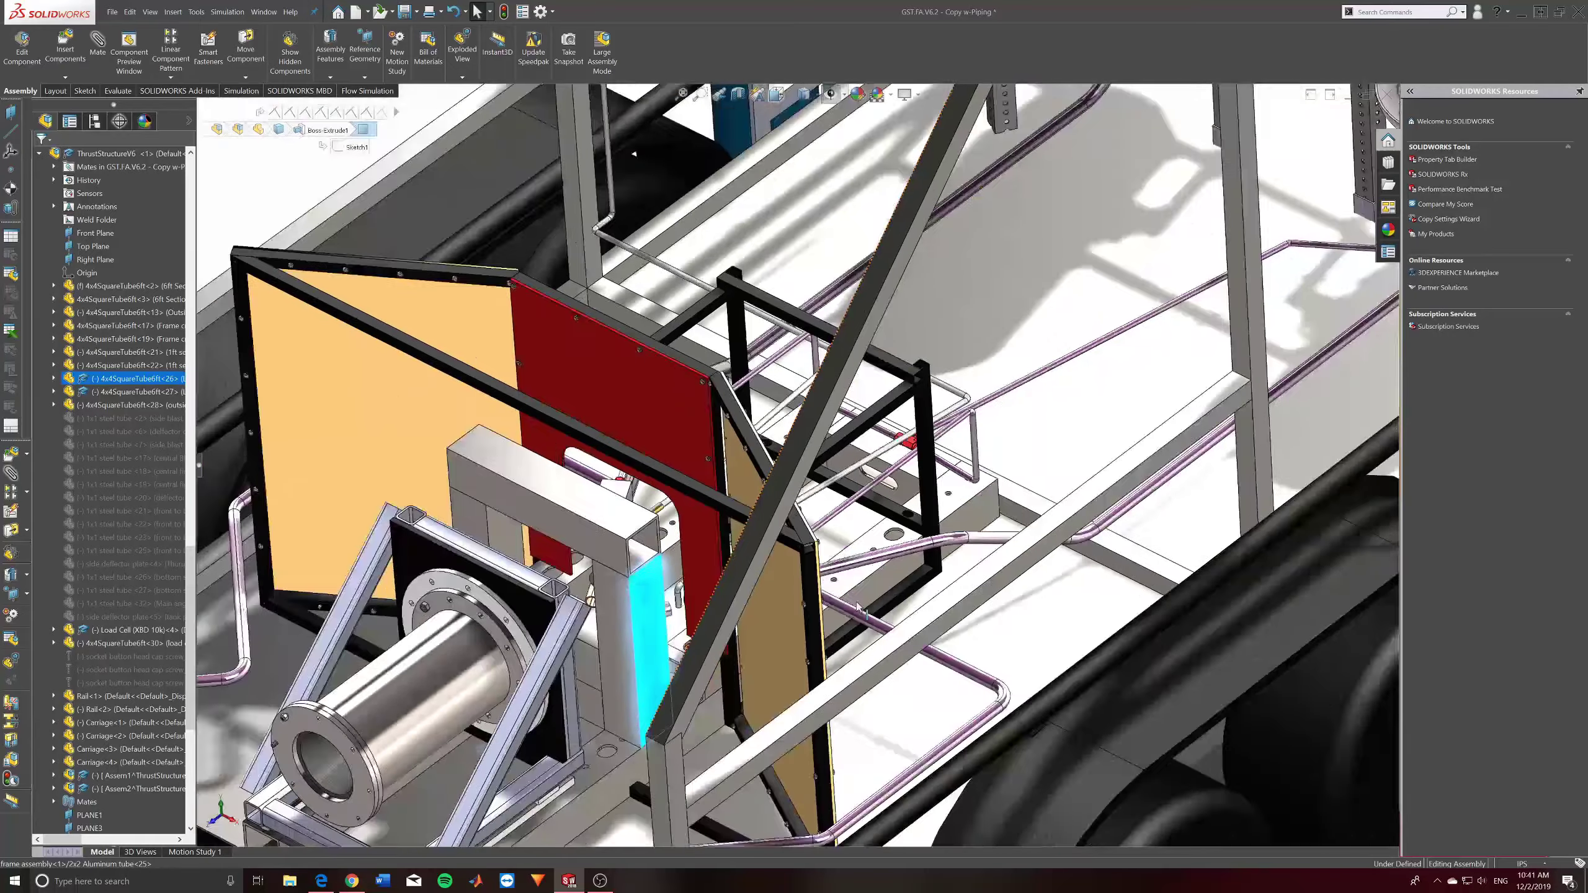
scroll(869, 595, "down", 2)
middle_click_drag(869, 567, 849, 668)
mouse_move(673, 497)
middle_mouse_down()
mouse_move(574, 423)
mouse_move(639, 628)
middle_mouse_up()
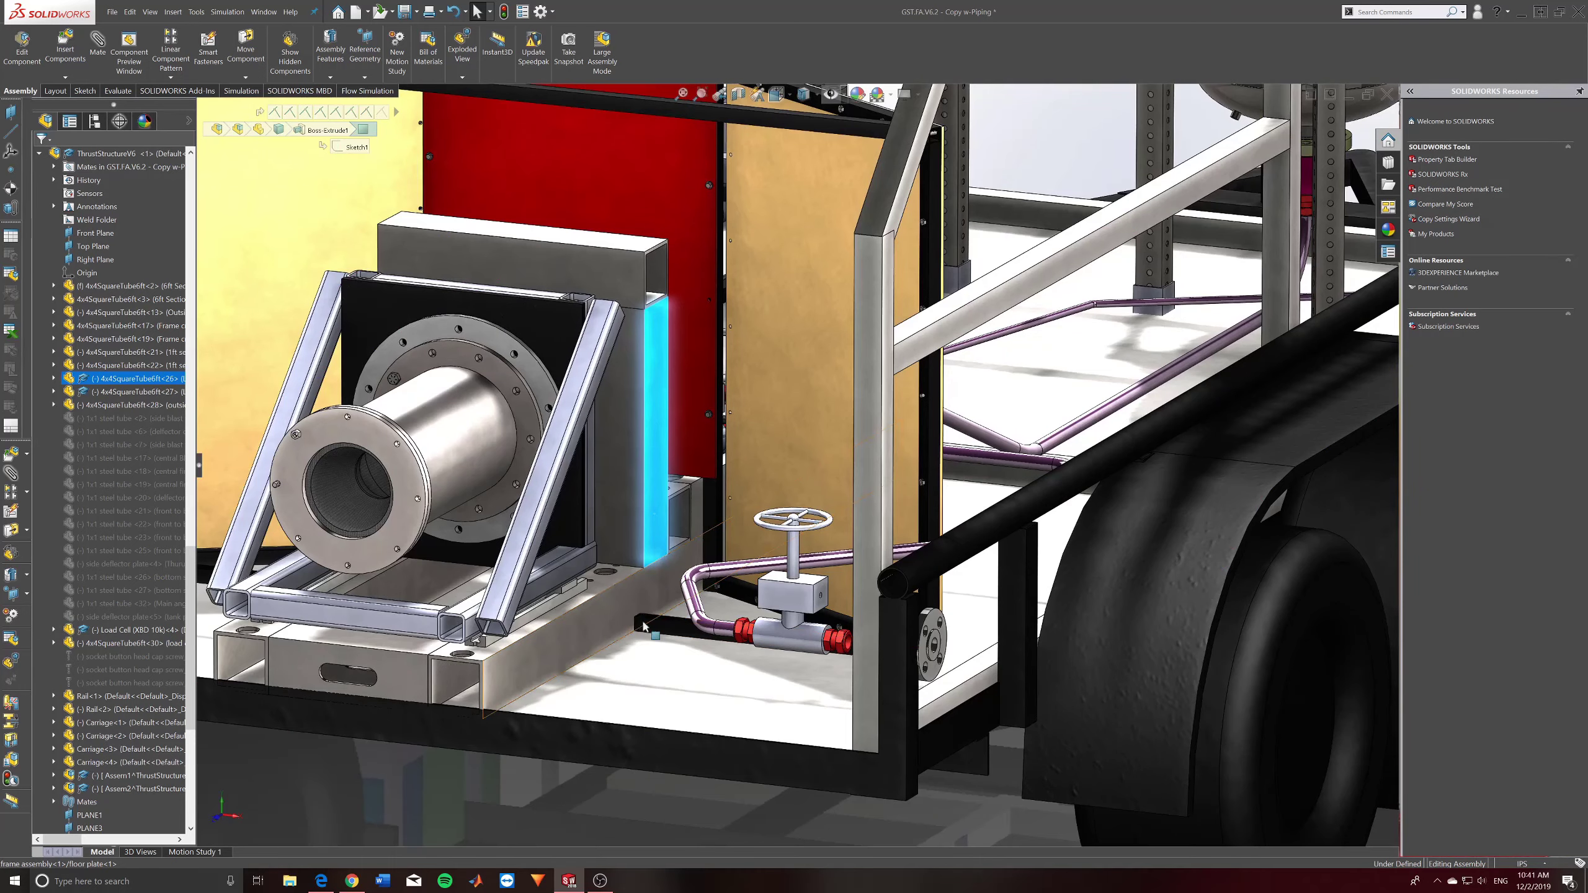
scroll(632, 616, "up", 5)
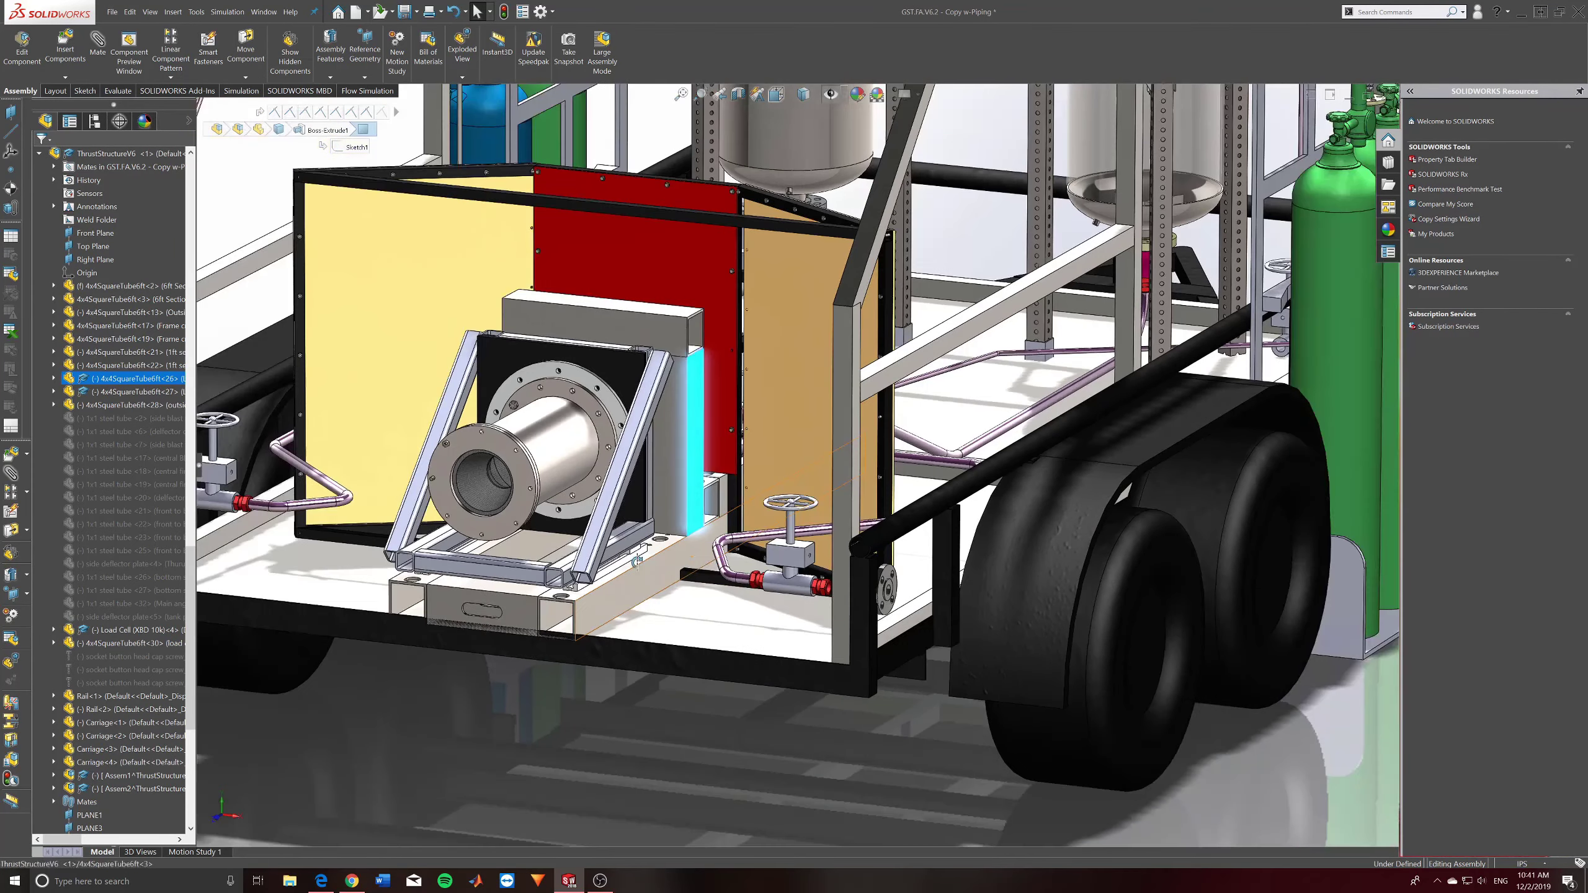
scroll(623, 608, "down", 3)
middle_click_drag(623, 608, 629, 629)
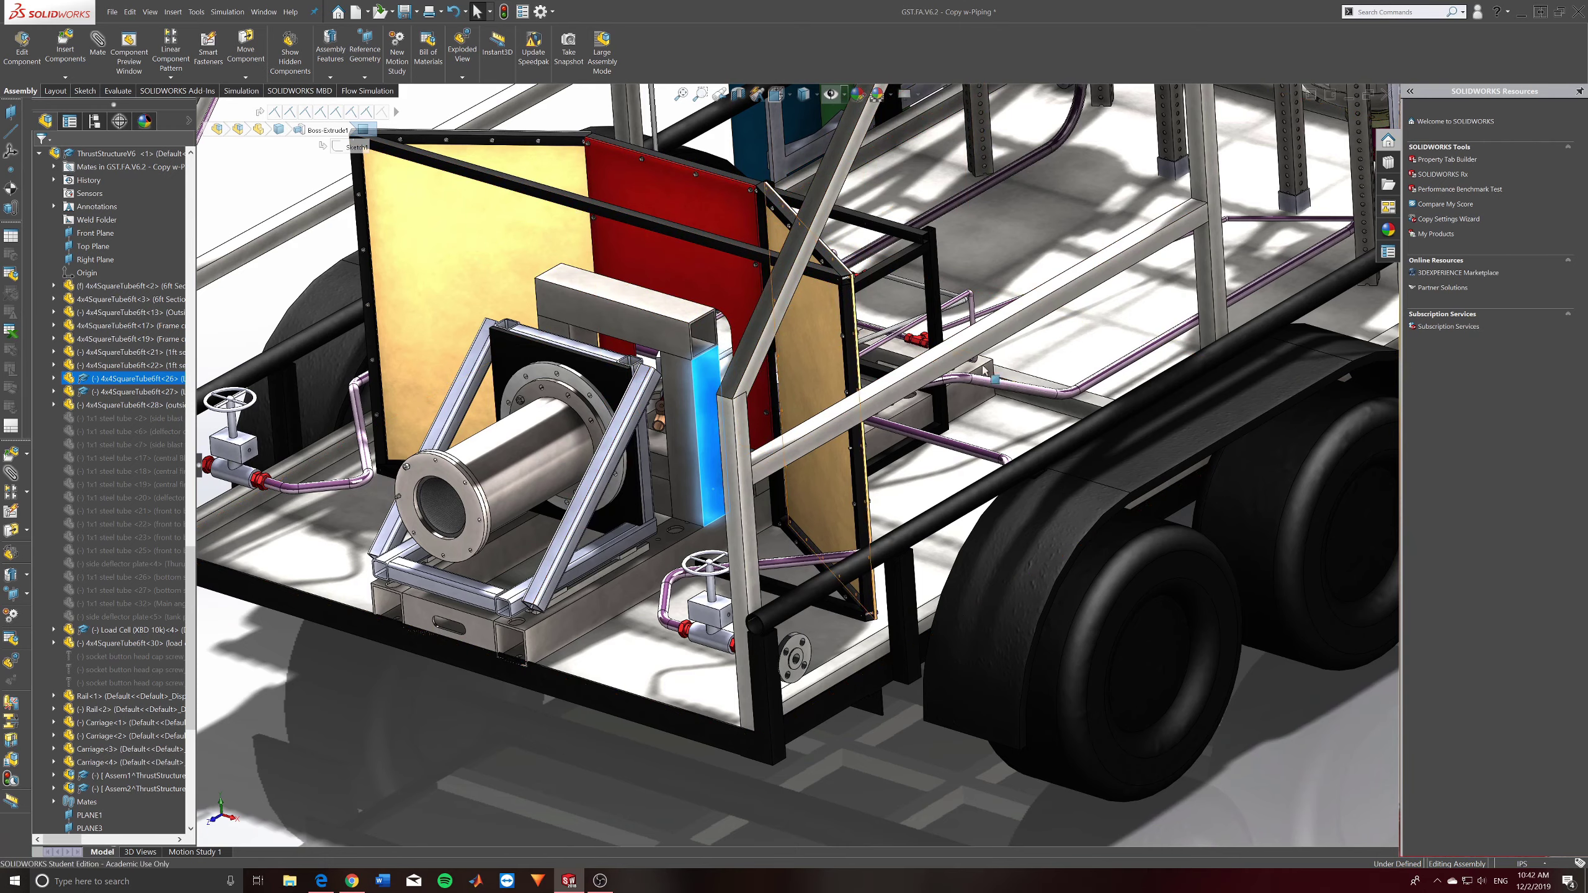
middle_click_drag(738, 488, 951, 424)
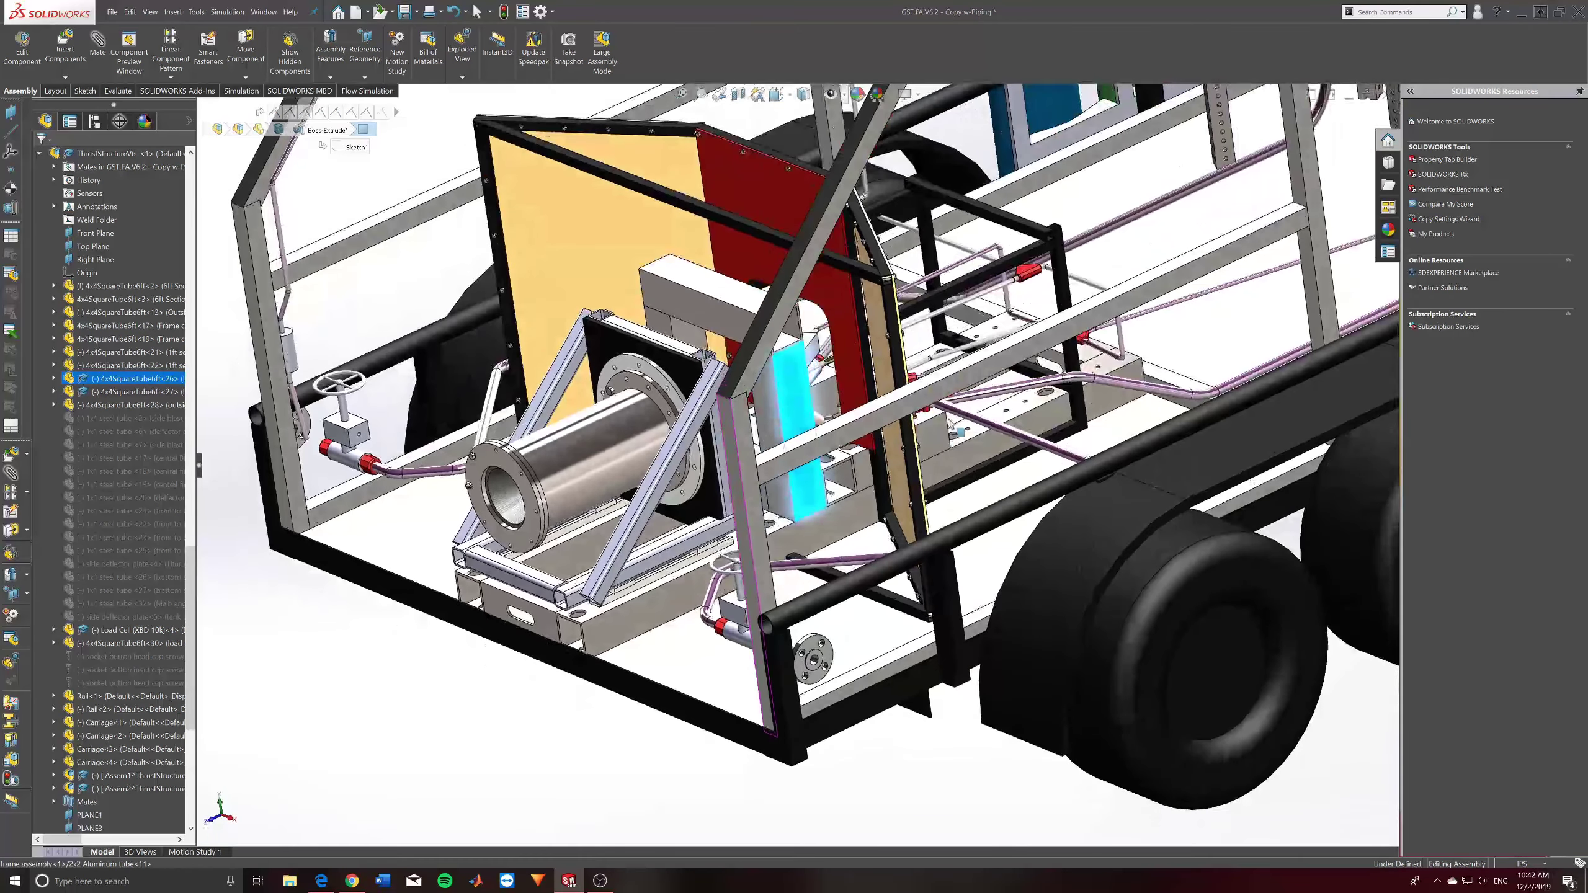
scroll(951, 426, "down", 6)
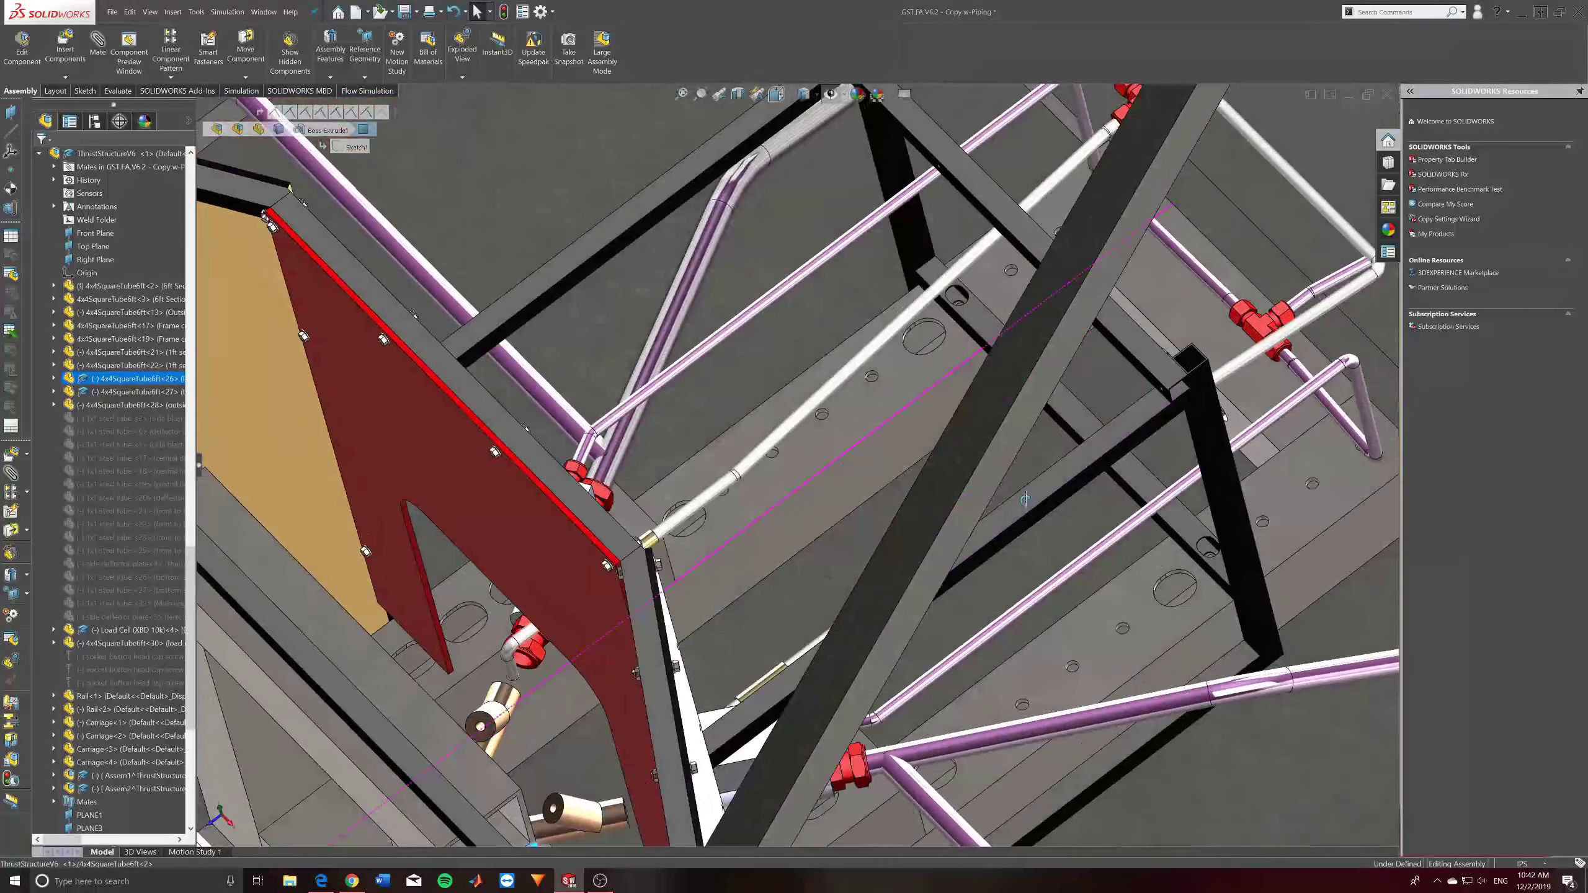
Examine the black steel frame and feed piping behind the red blast wall panel from several angles.
scroll(1245, 589, "down", 5)
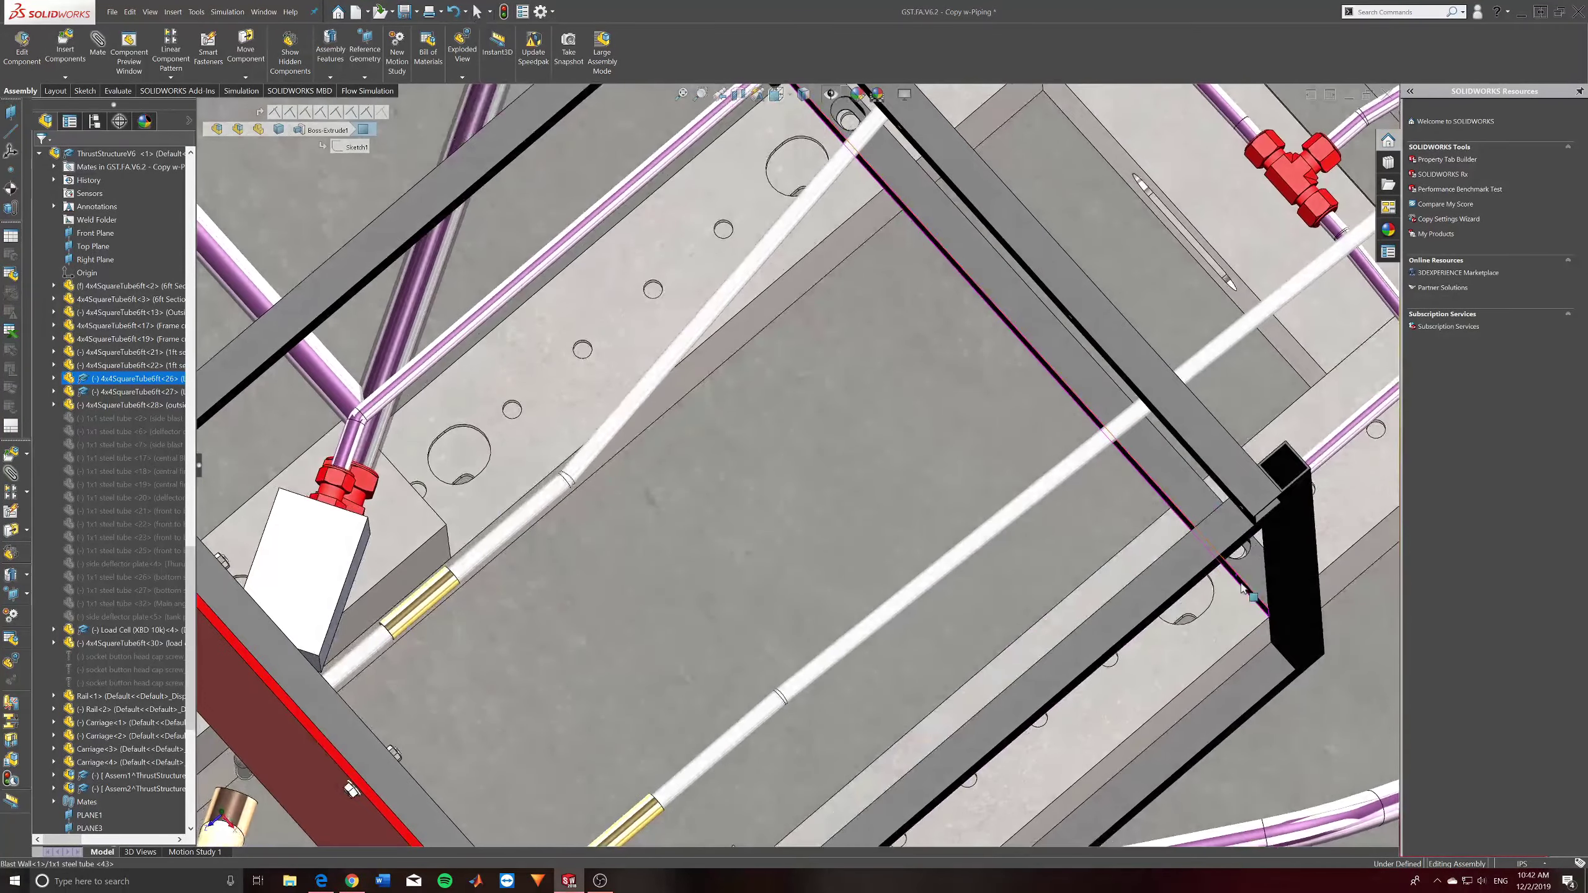
middle_click_drag(1237, 583, 1234, 522)
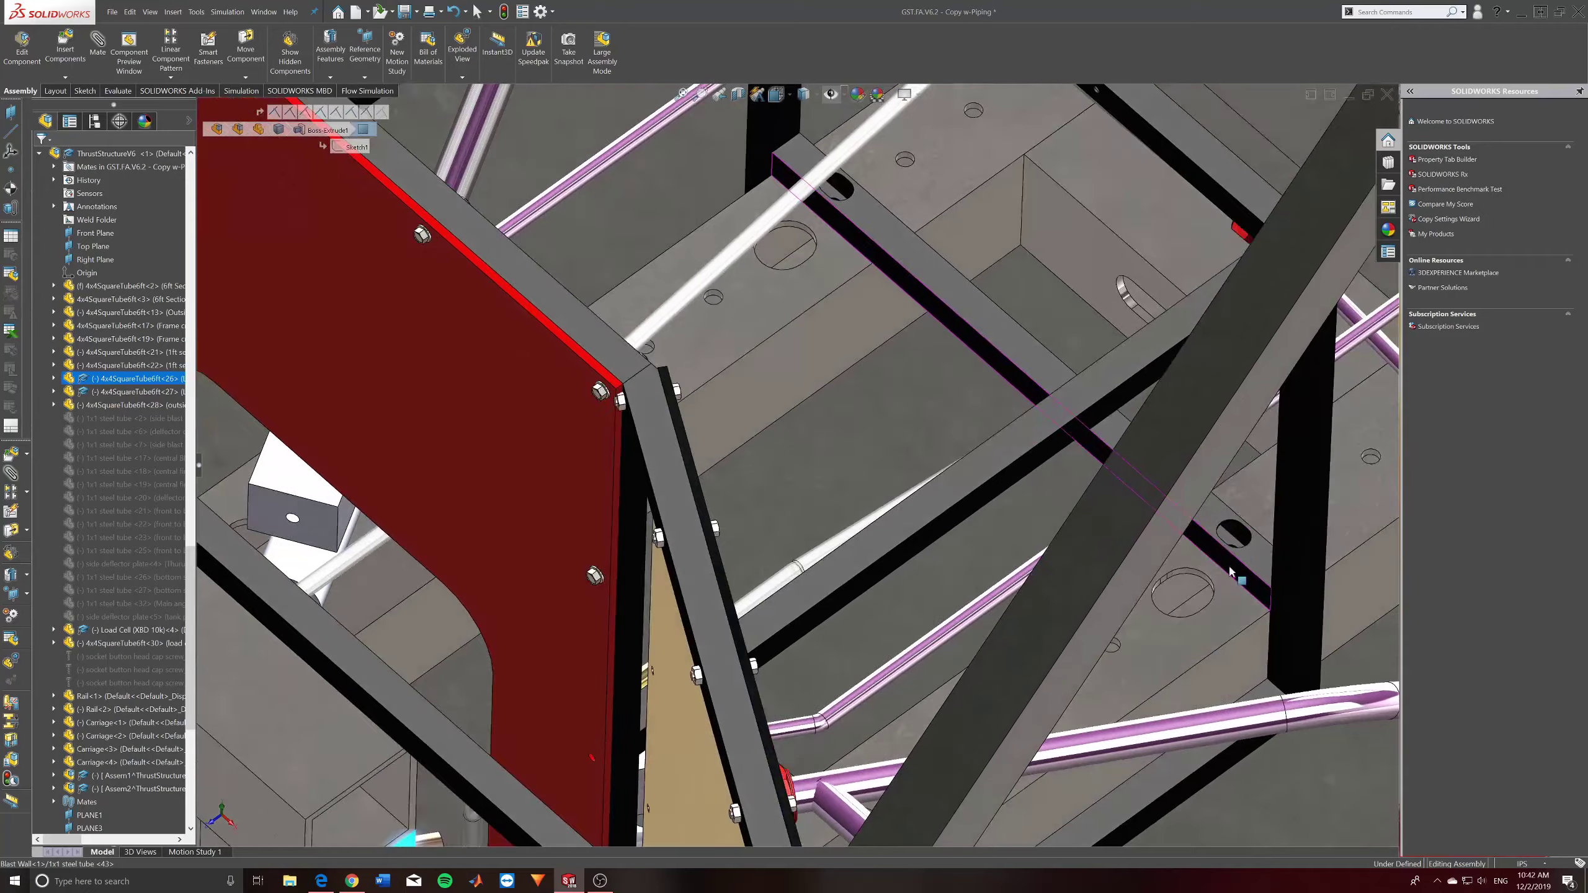
scroll(1206, 647, "up", 2)
middle_click_drag(1175, 645, 1101, 491)
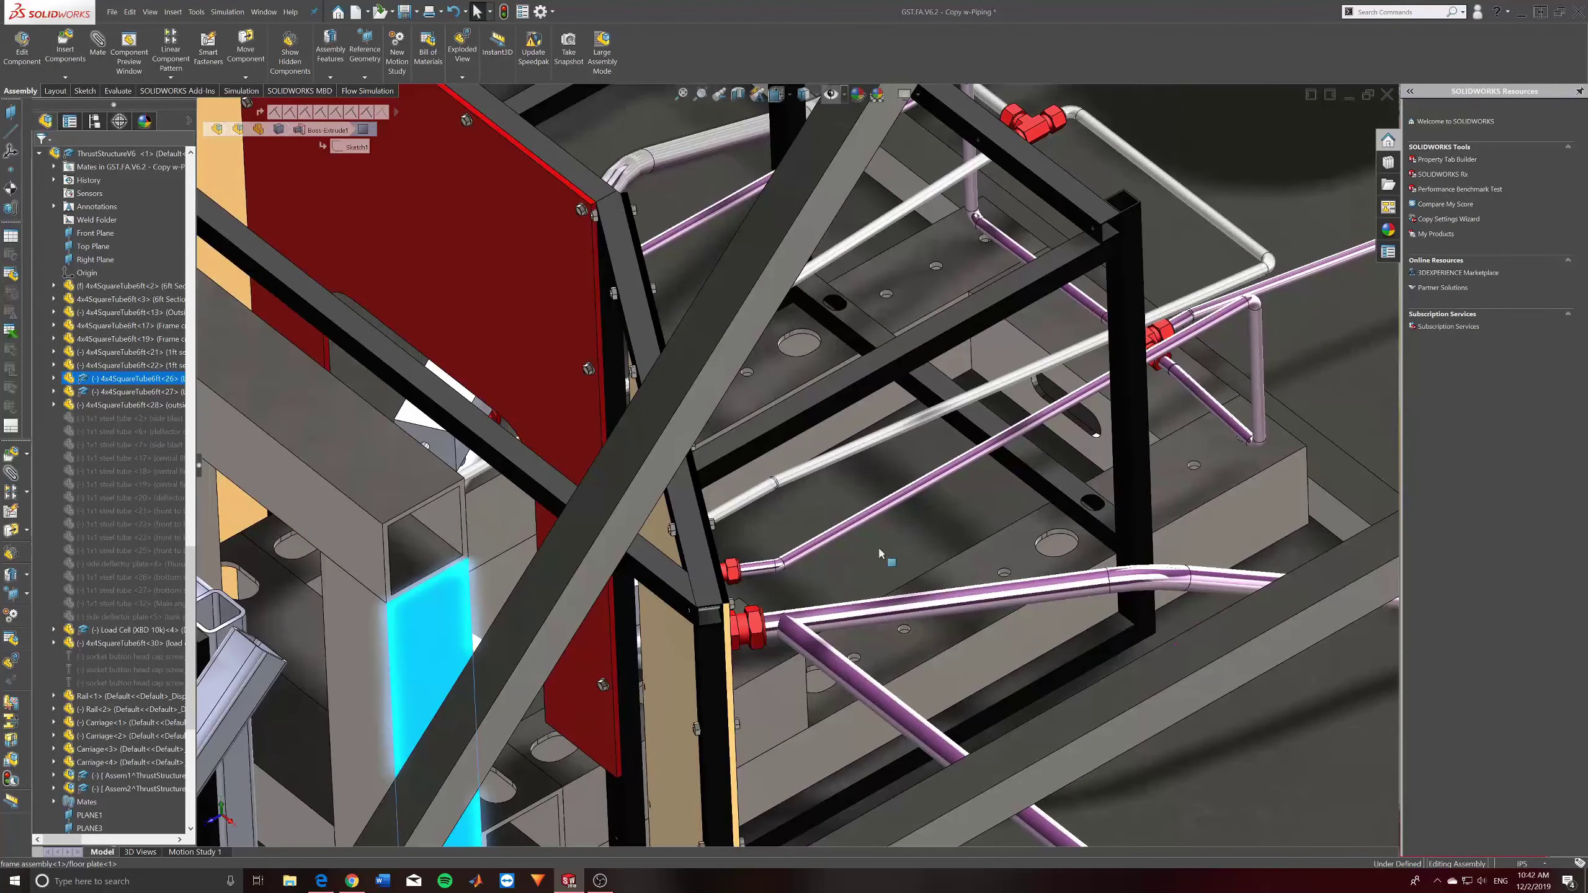
scroll(815, 648, "up", 3)
scroll(765, 605, "down", 3)
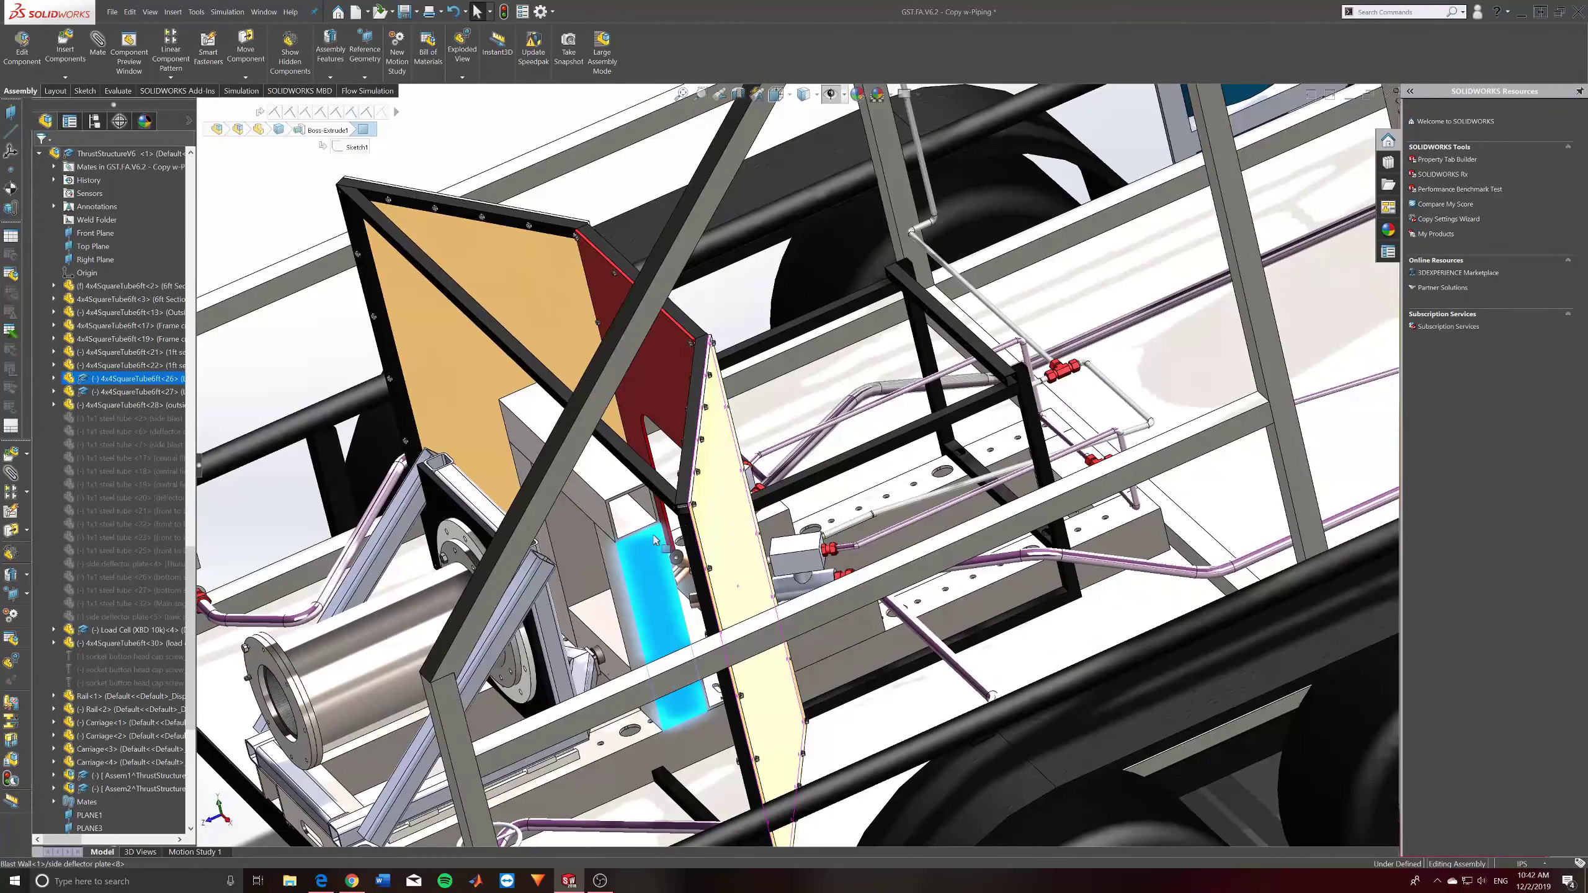
View the engine end of the trailer from its rear corner and clear the selection of the highlighted square tube.
middle_click_drag(654, 539, 578, 637)
scroll(642, 734, "up", 5)
scroll(578, 637, "down", 5)
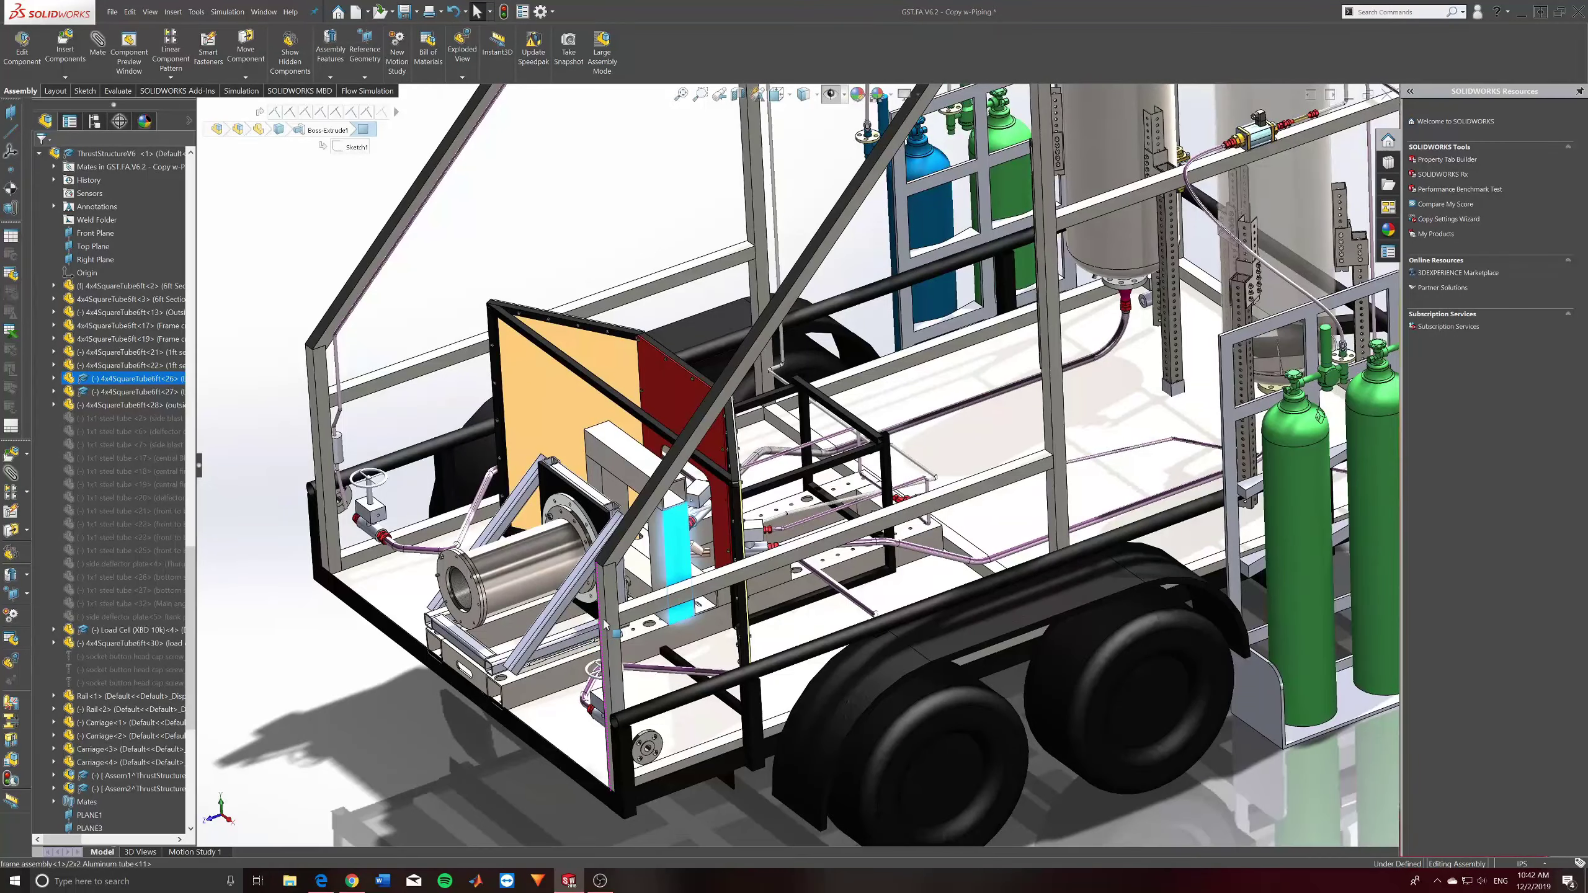
scroll(930, 448, "up", 2)
scroll(930, 448, "down", 4)
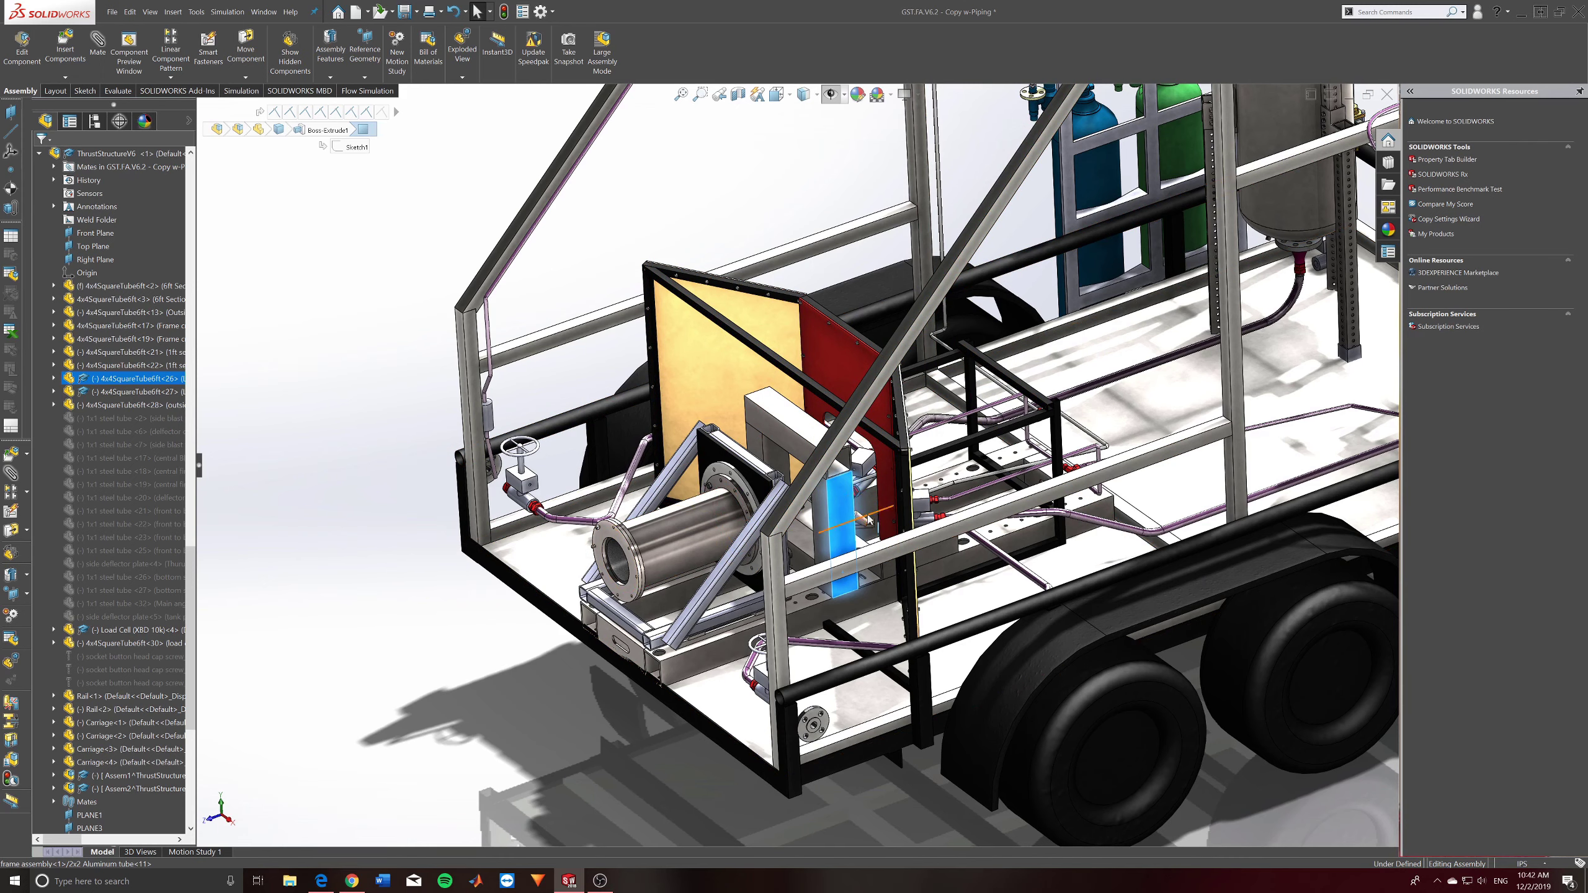
middle_click_drag(868, 521, 910, 543)
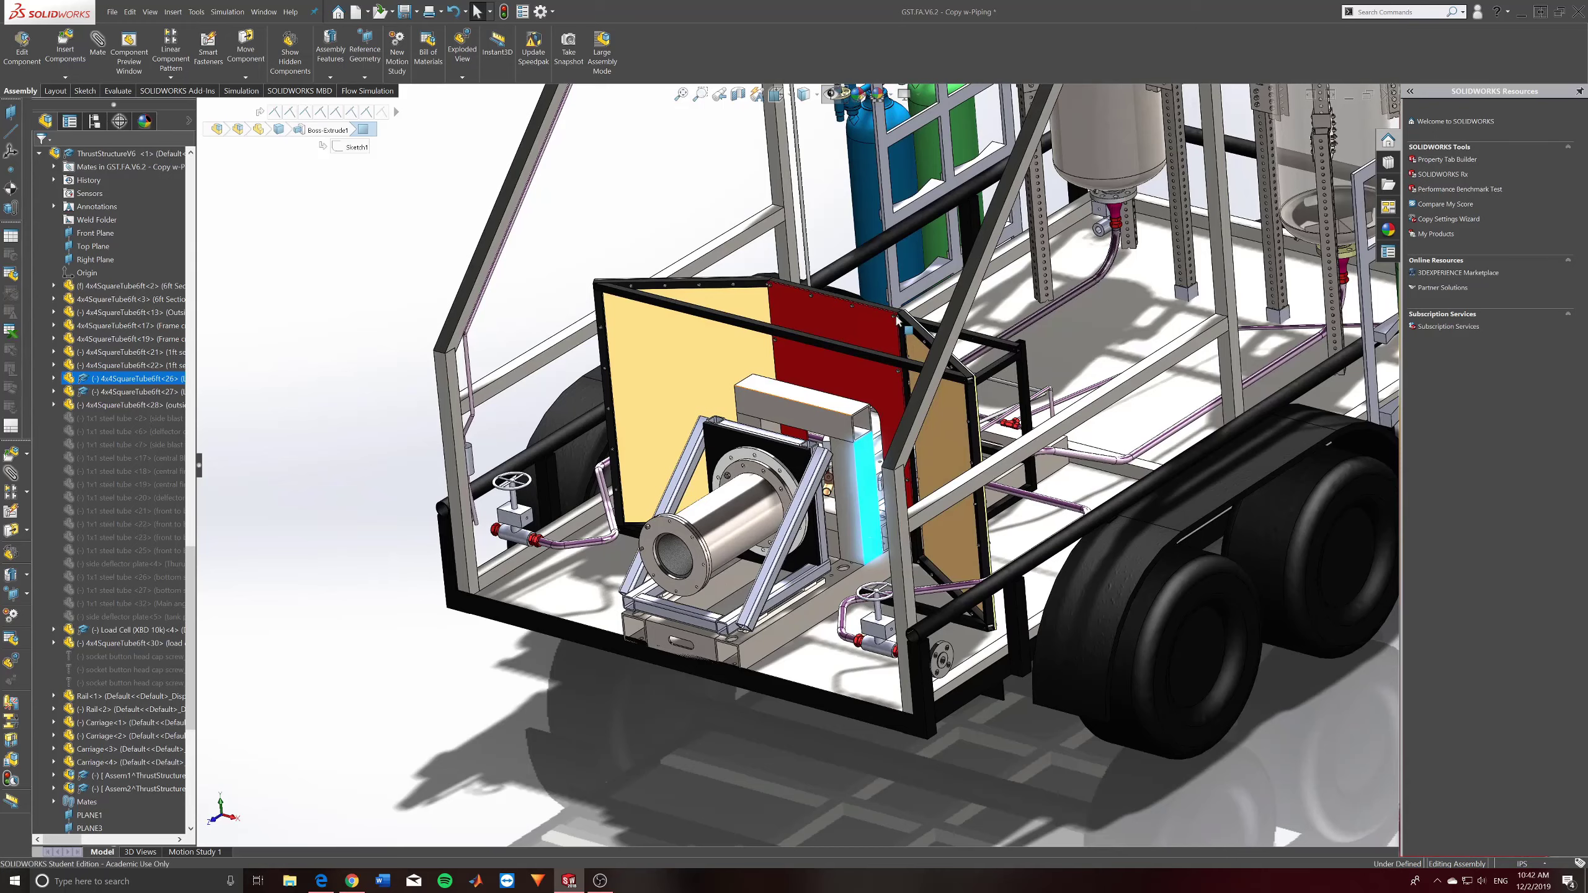
key("Escape")
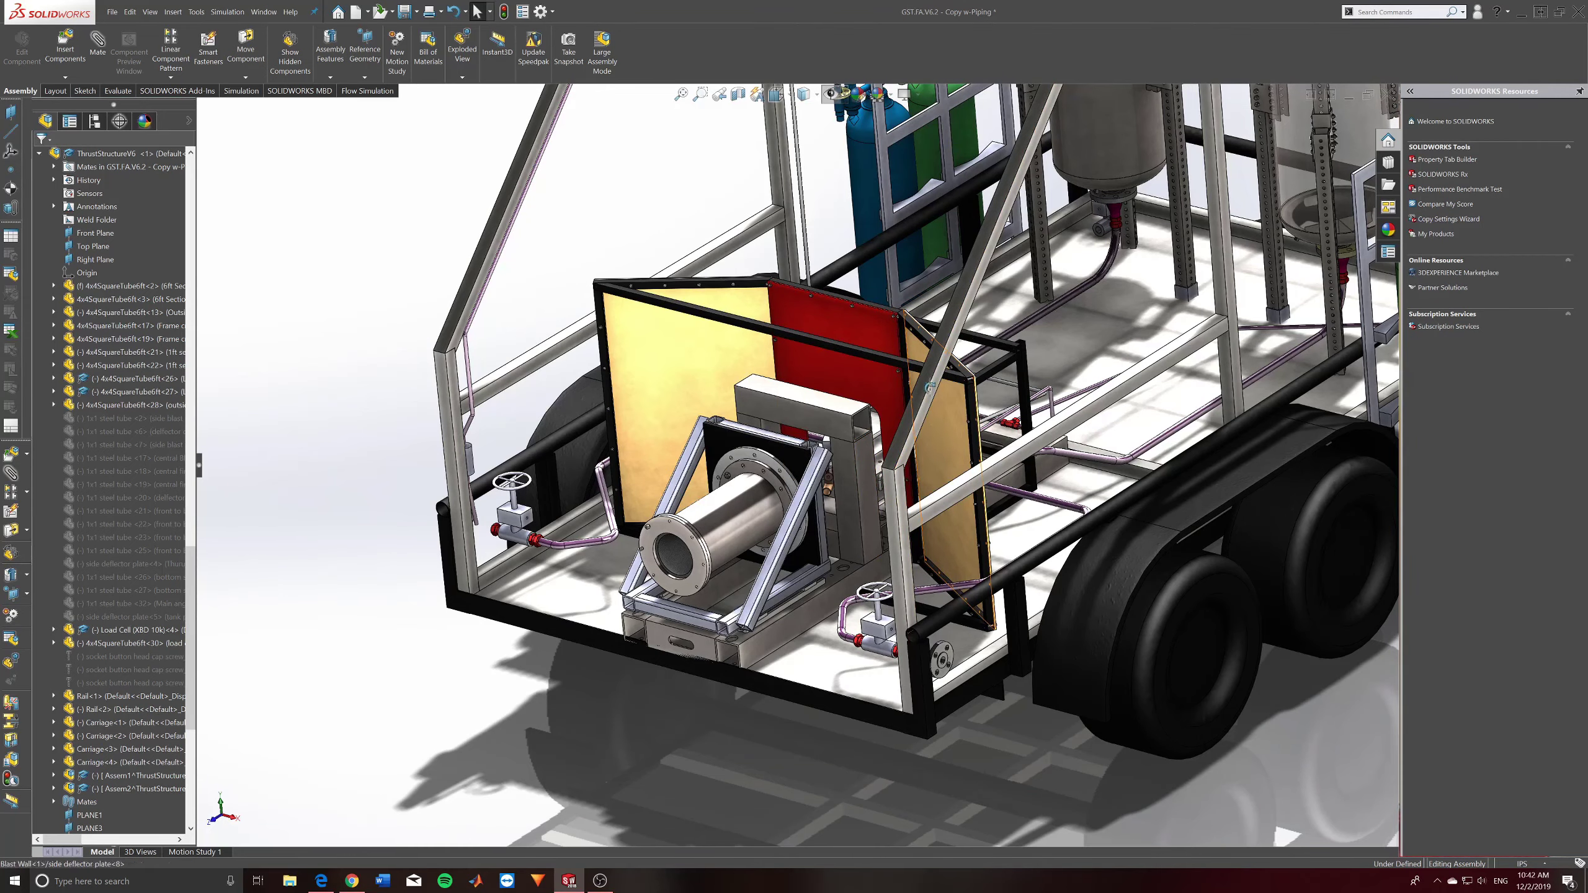
Examine the blast wall's angled side deflector plates around the engine from the side, rear and above.
middle_click_drag(930, 388, 1052, 348)
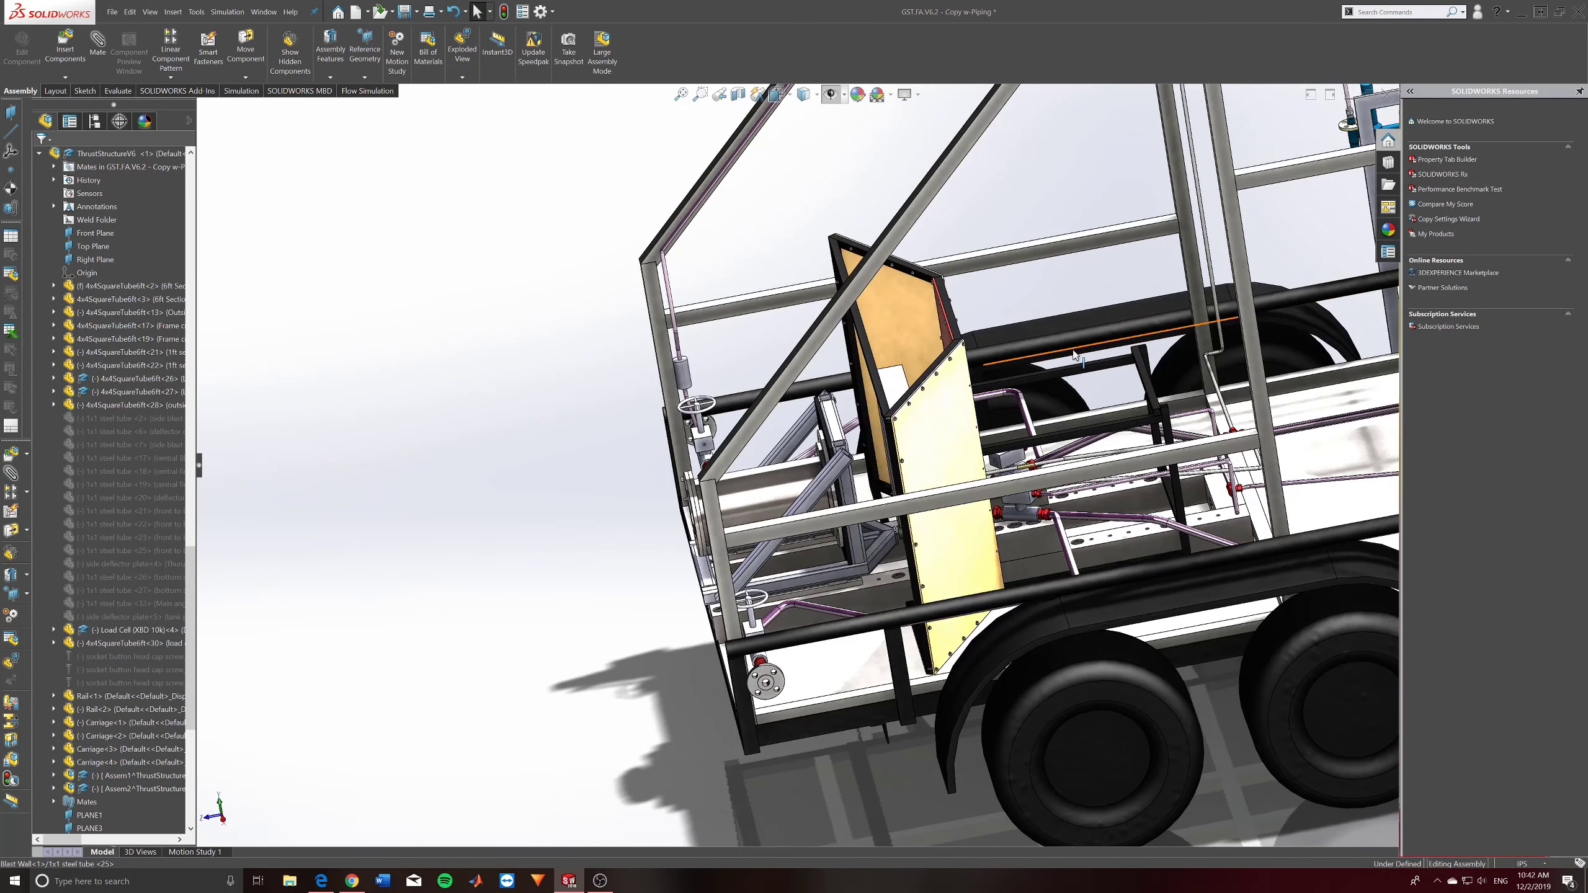
middle_click_drag(970, 440, 1074, 458)
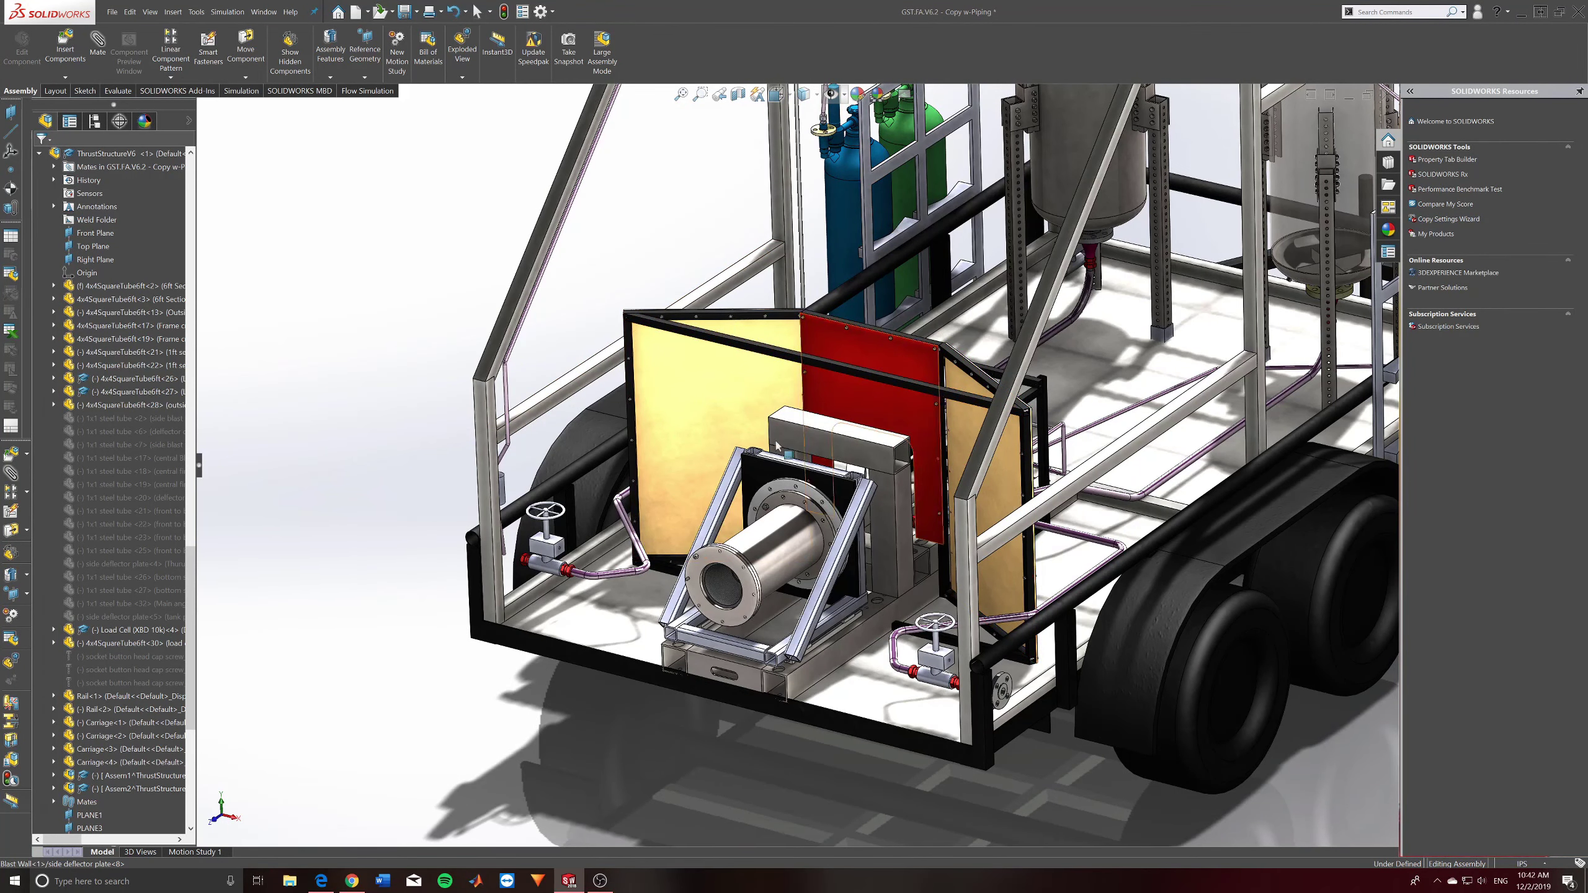
mouse_move(921, 480)
middle_mouse_down()
mouse_move(909, 717)
mouse_move(924, 470)
middle_mouse_up()
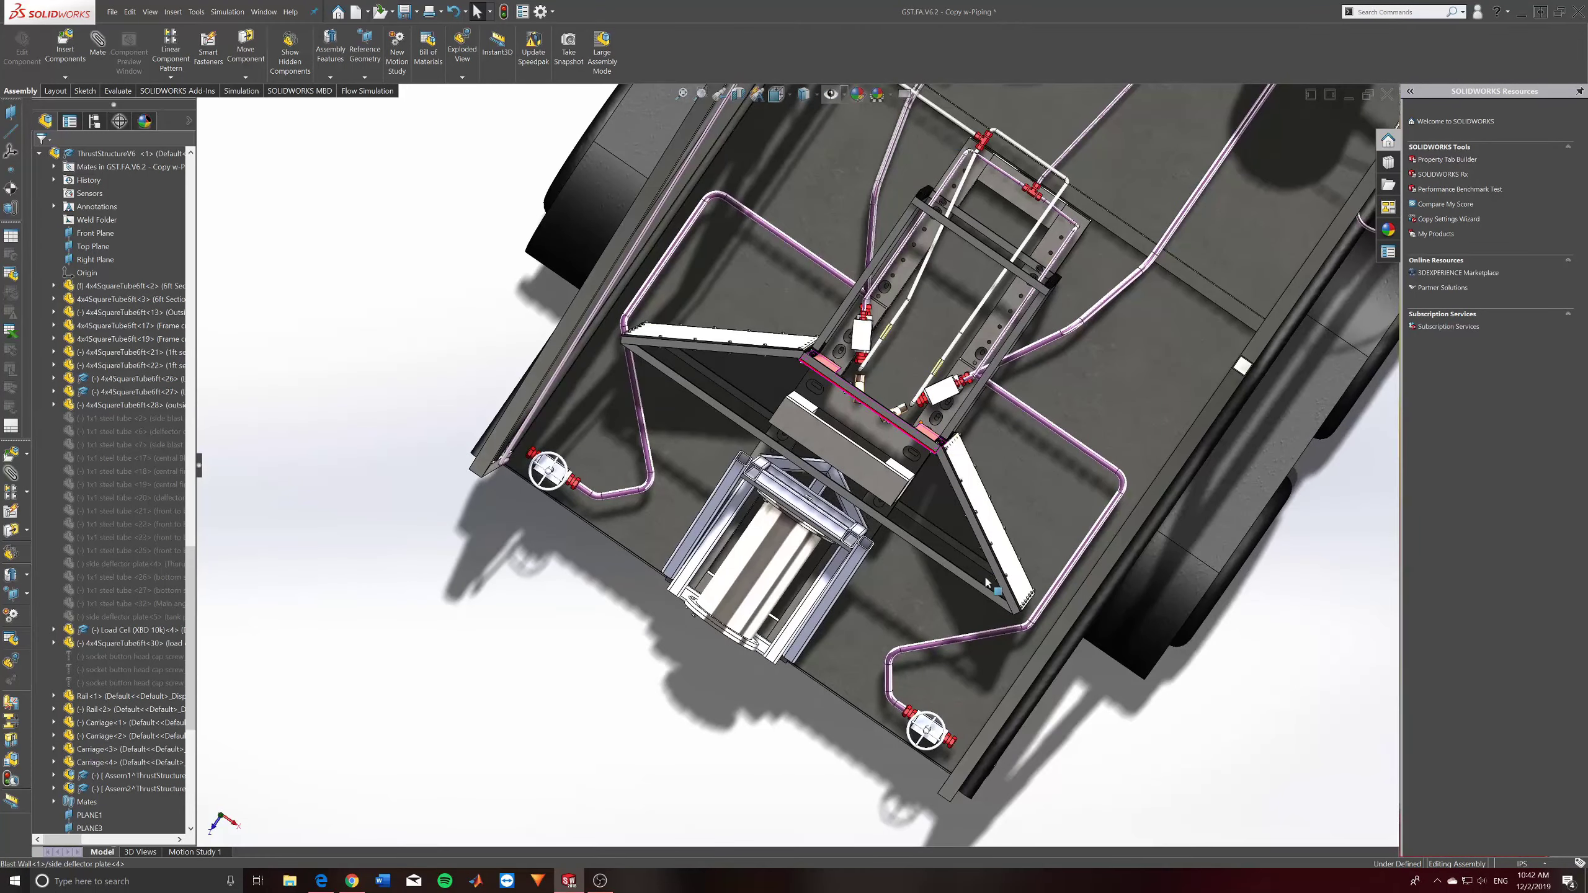
middle_click_drag(869, 701, 866, 535)
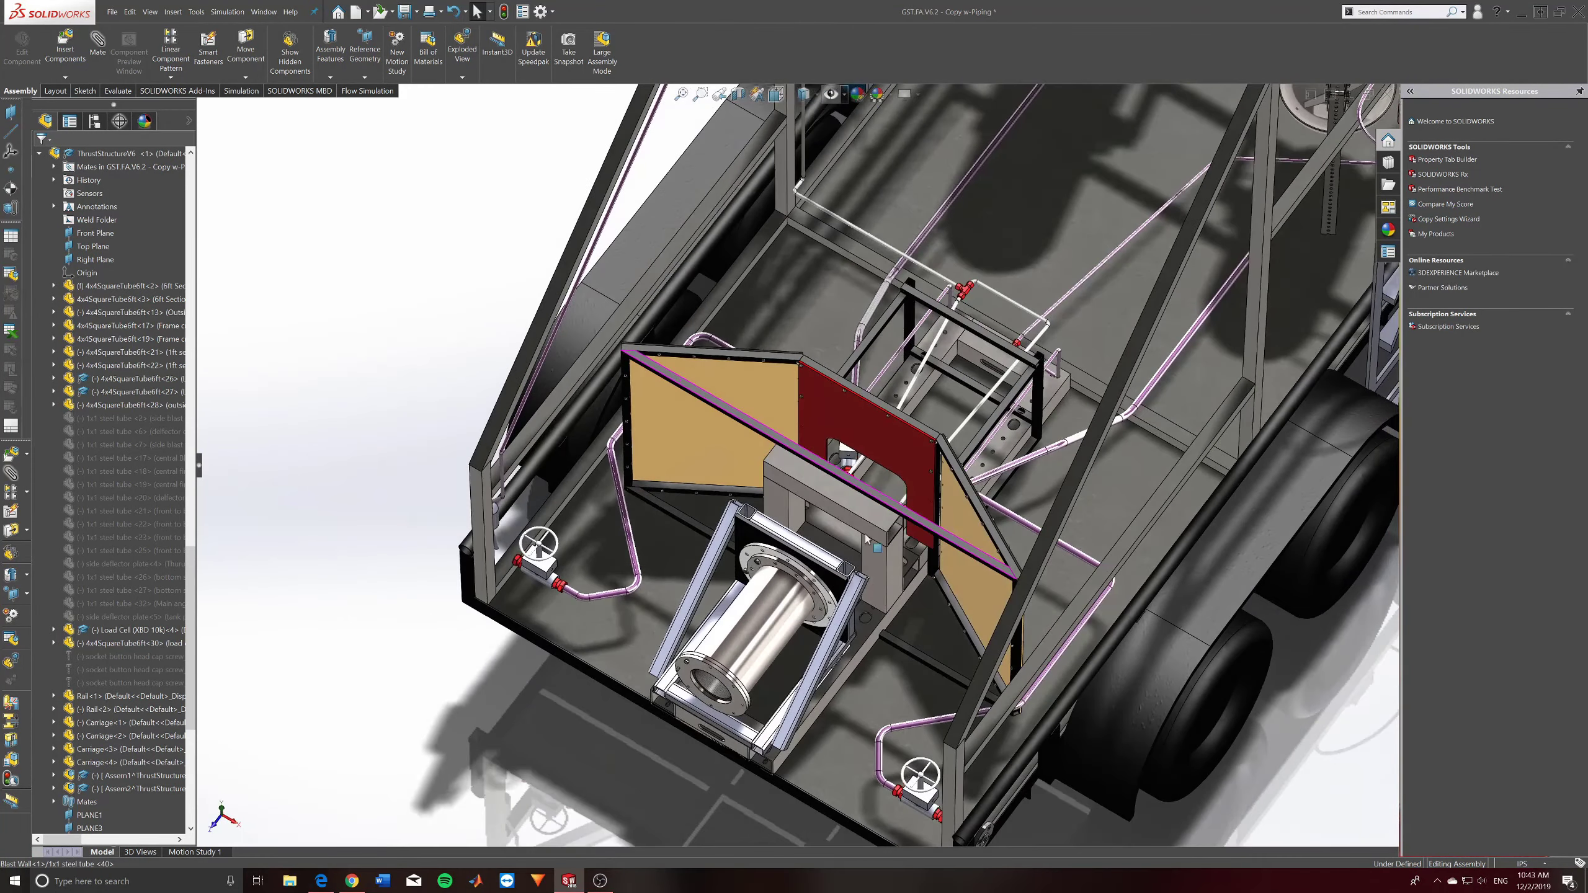
scroll(784, 519, "up", 3)
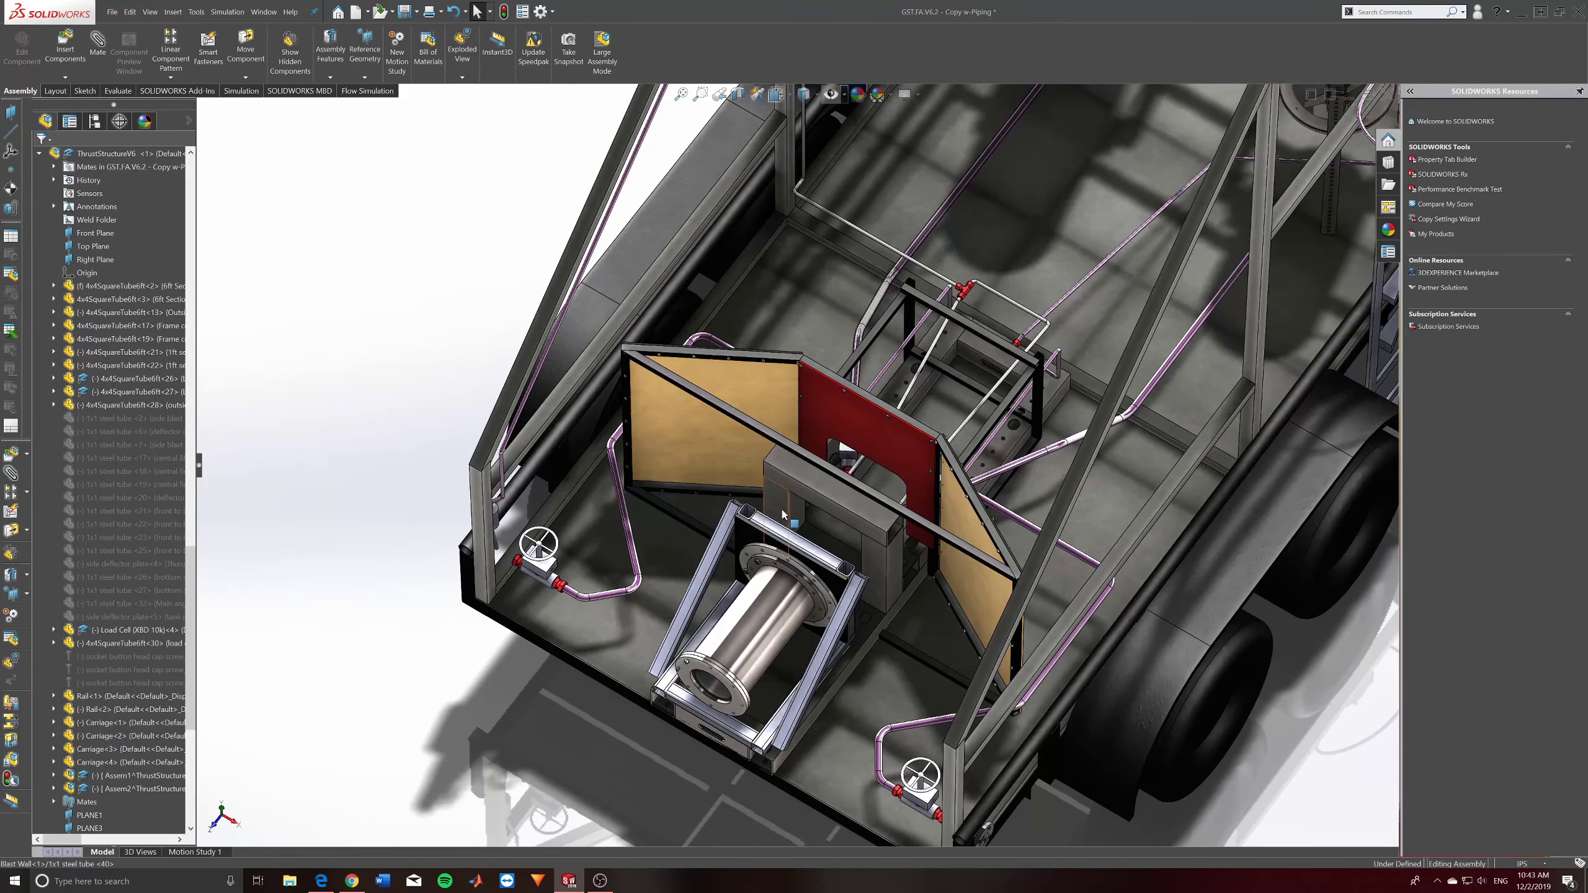
middle_click_drag(784, 519, 855, 376)
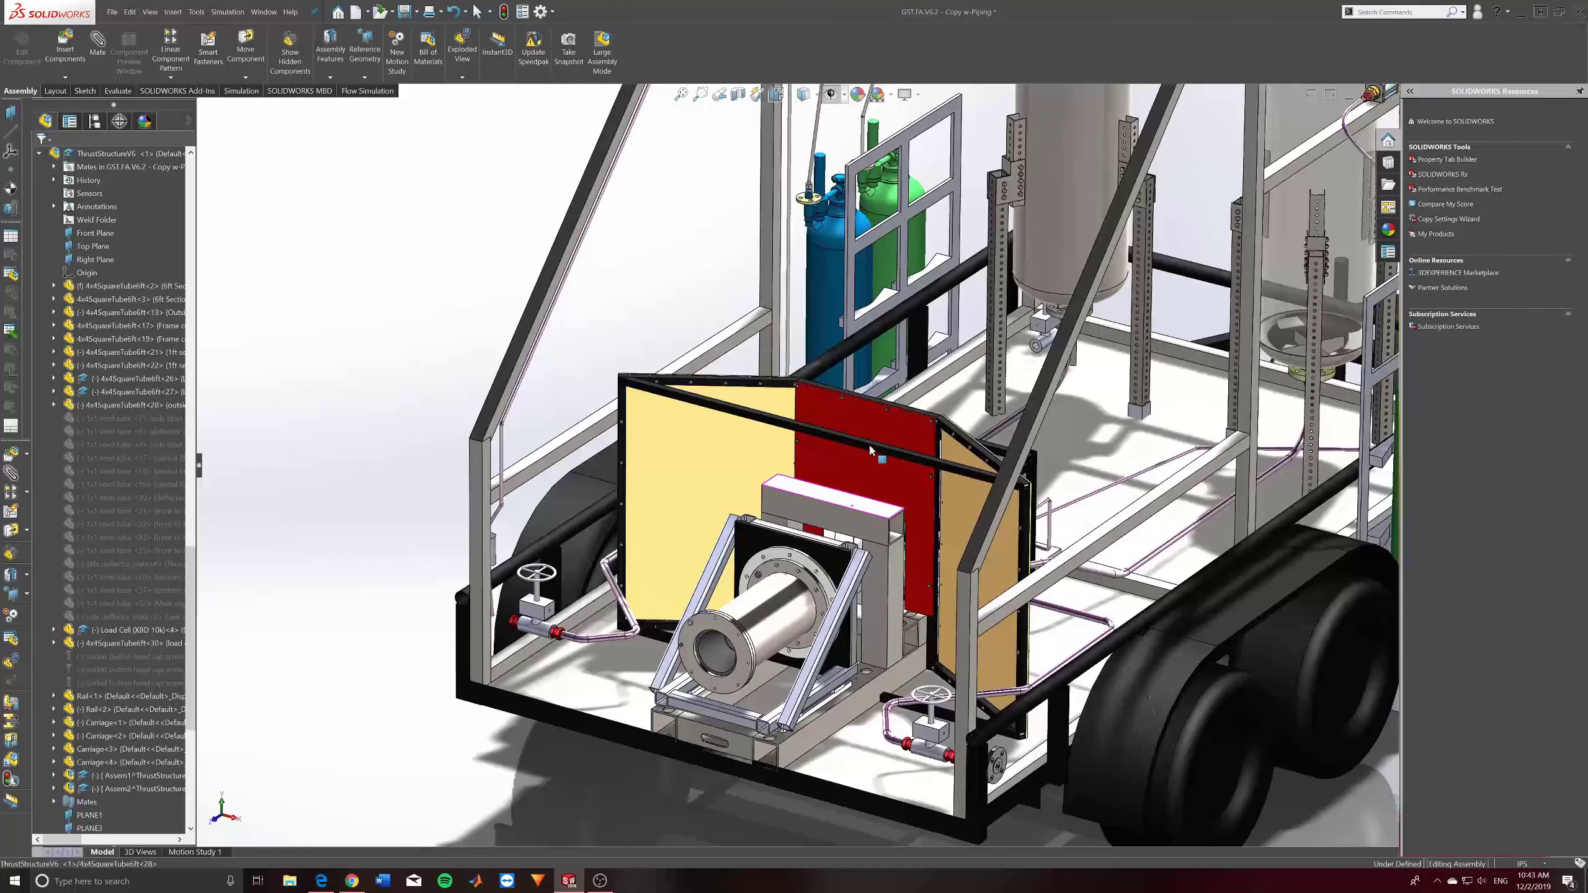
middle_click_drag(869, 442, 847, 450)
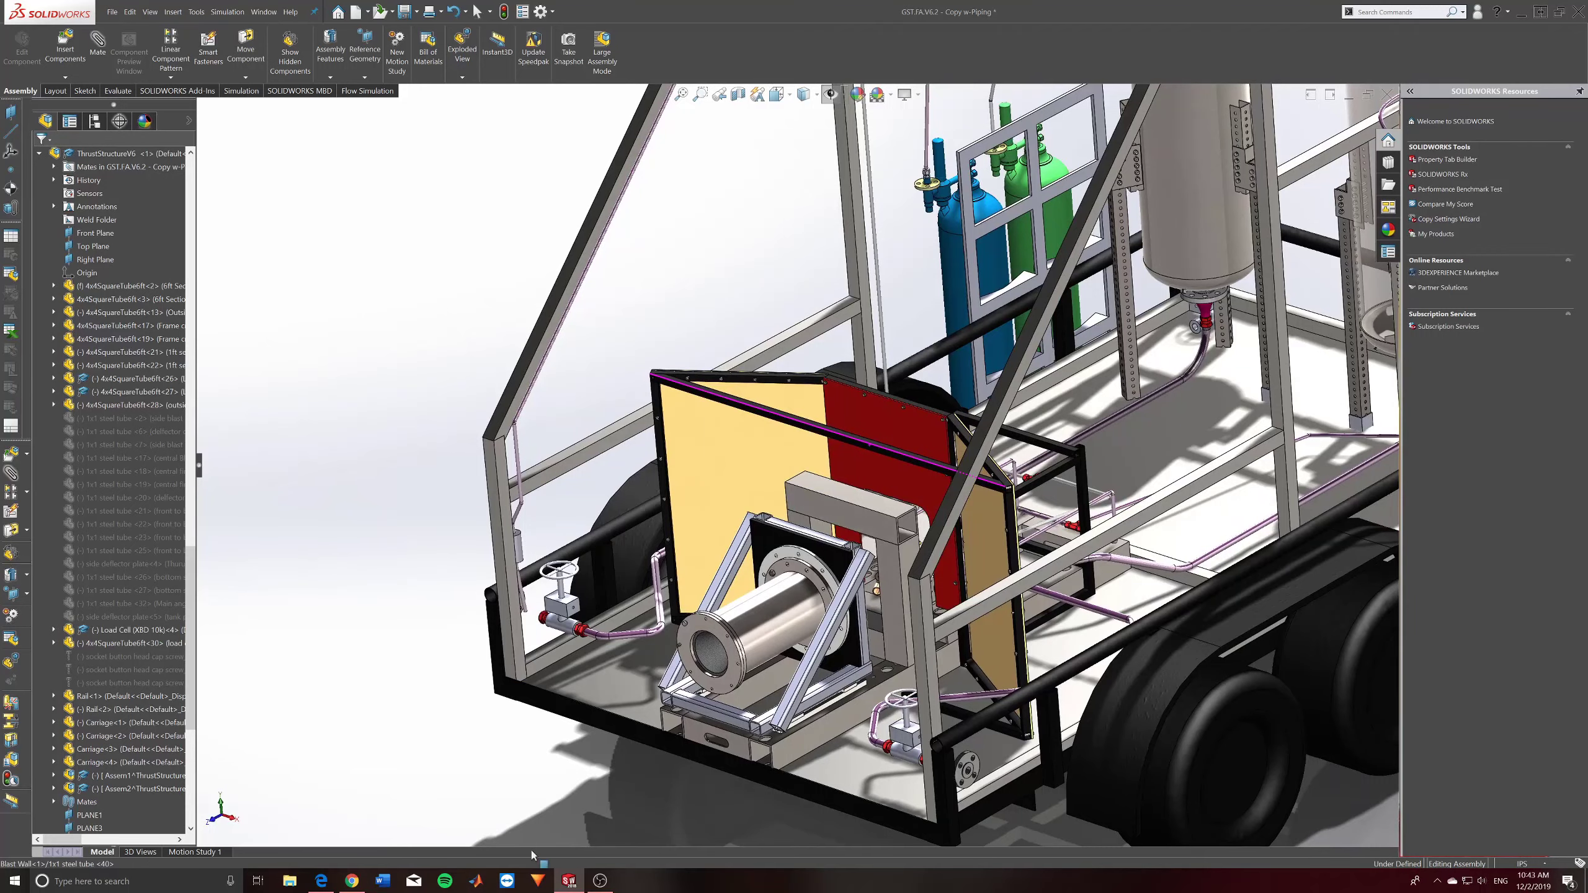
Check the Full Assembly PDF drawing in the browser, then return to the SOLIDWORKS assembly's engine area.
left_click(320, 881)
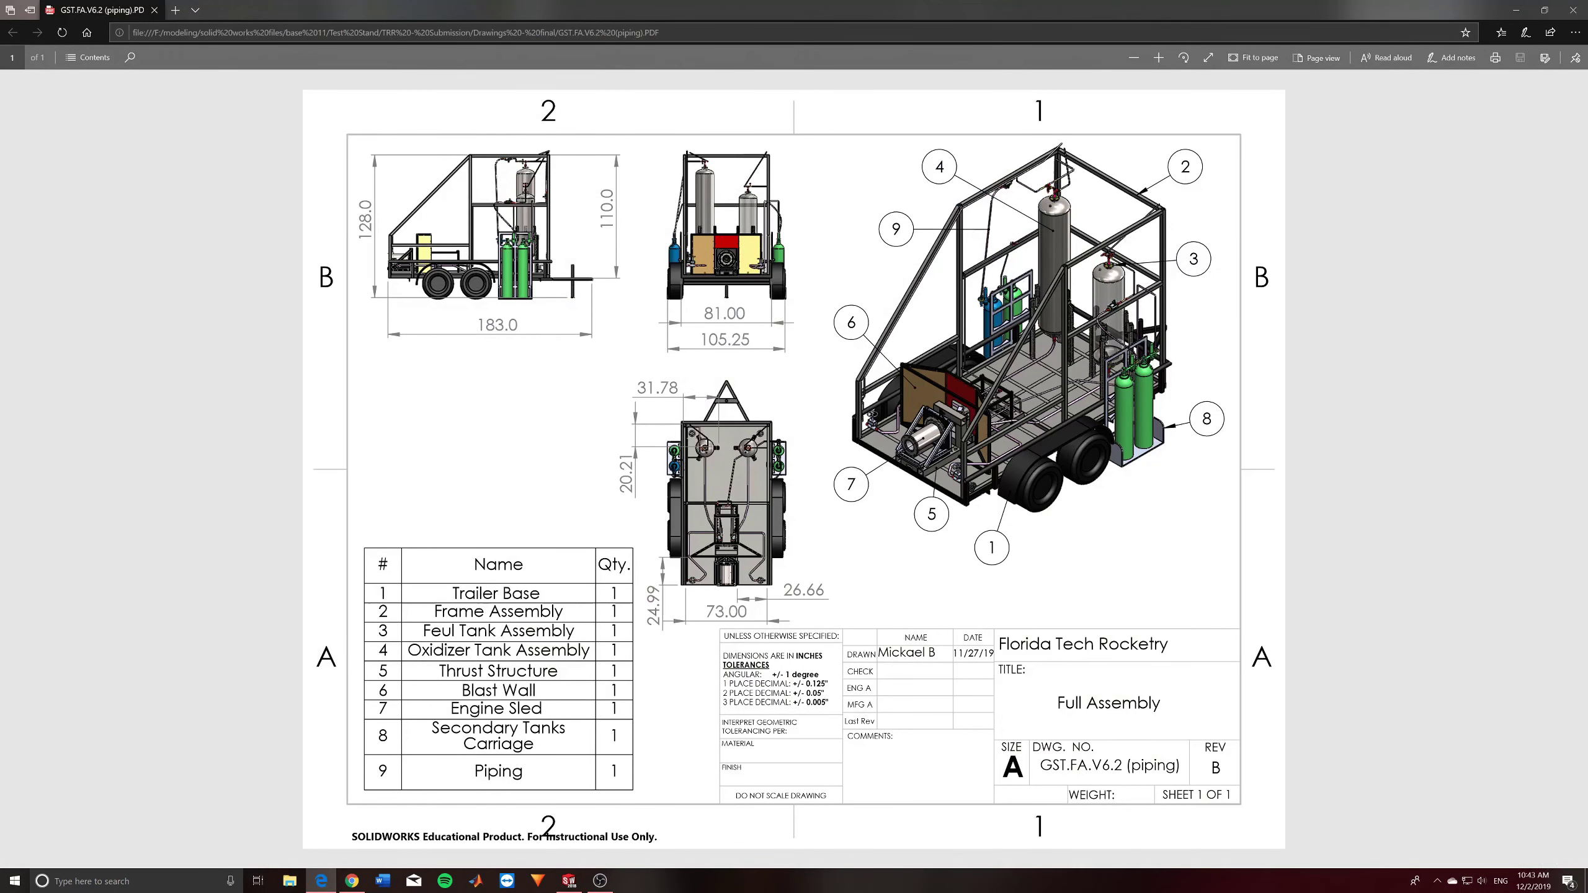
left_click(1516, 10)
scroll(802, 497, "down", 6)
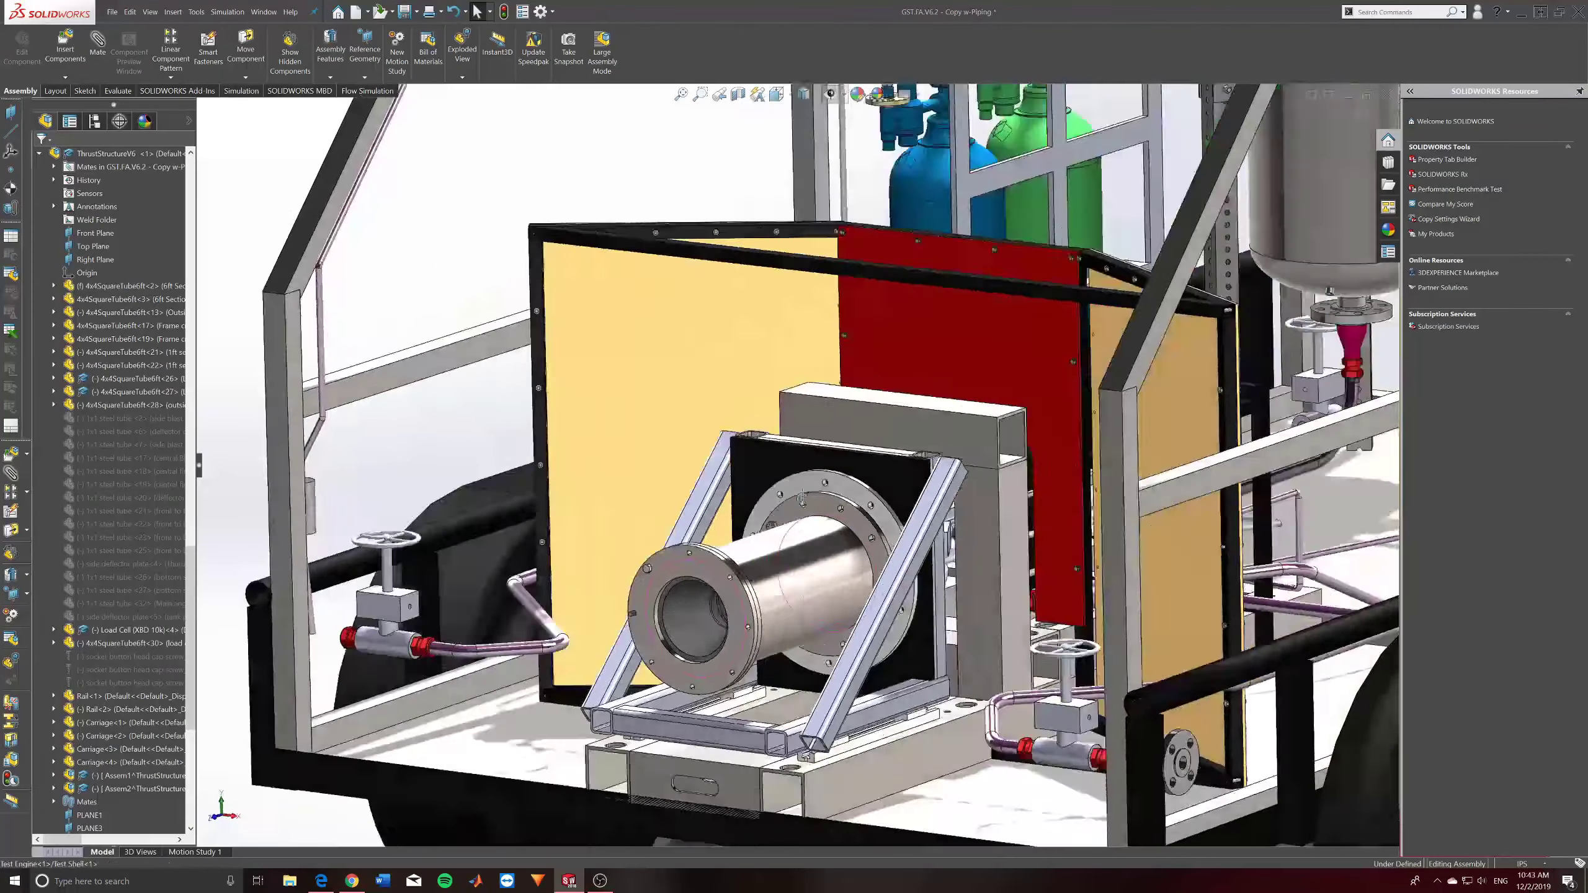
Examine the injector flange through the blast wall opening from the tank end, and the whole trailer from the side.
middle_click_drag(803, 498, 1241, 645)
scroll(832, 542, "down", 4)
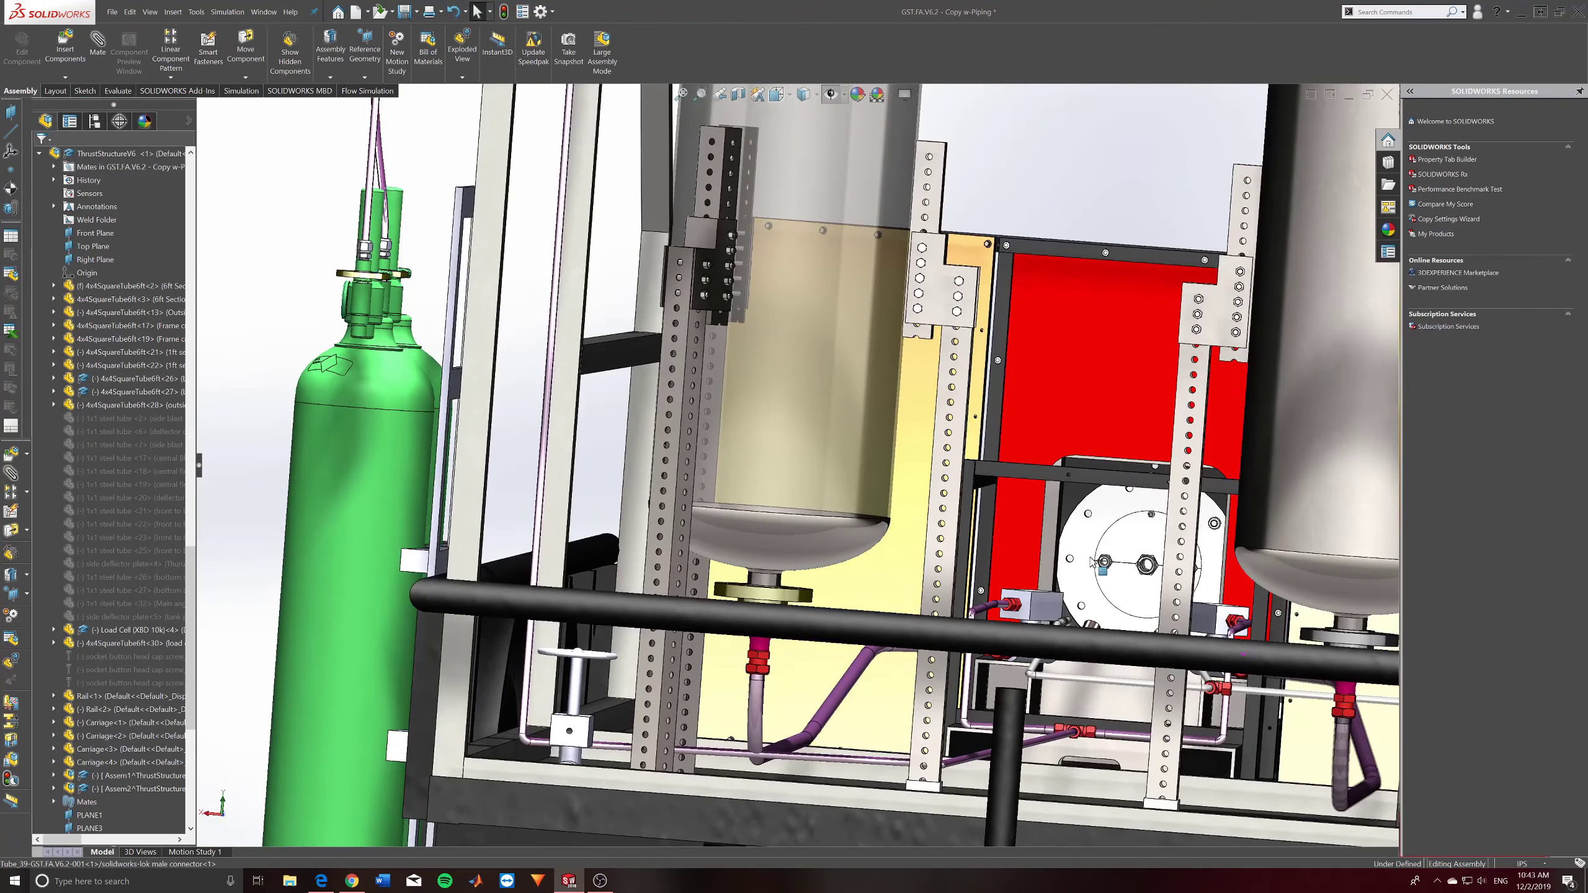
middle_click_drag(1056, 553, 1103, 531)
scroll(1098, 488, "down", 5)
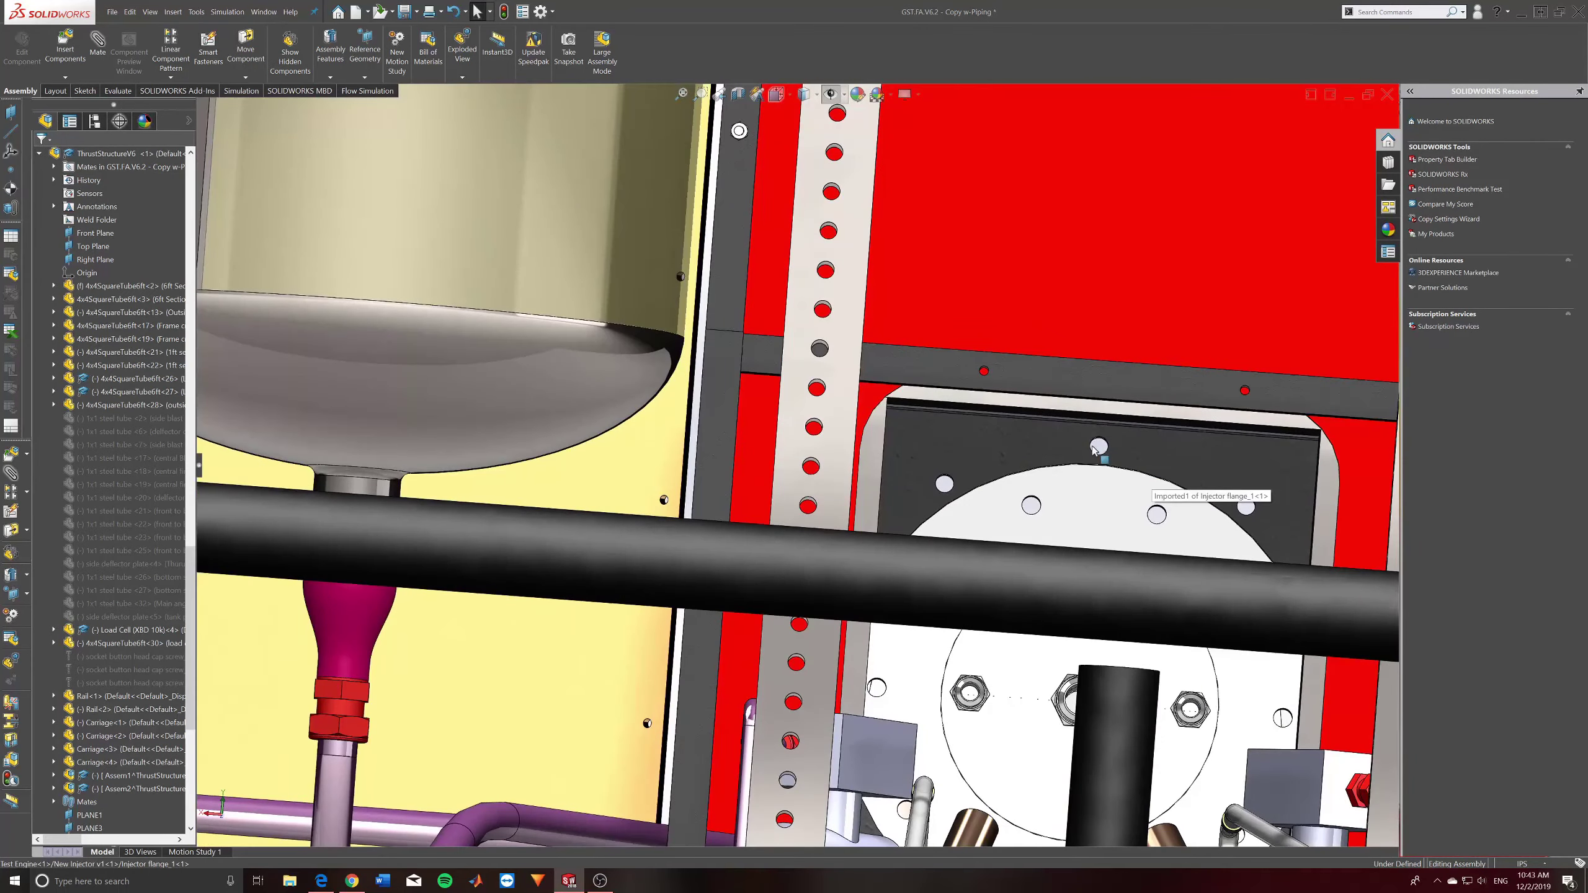
scroll(998, 584, "up", 4)
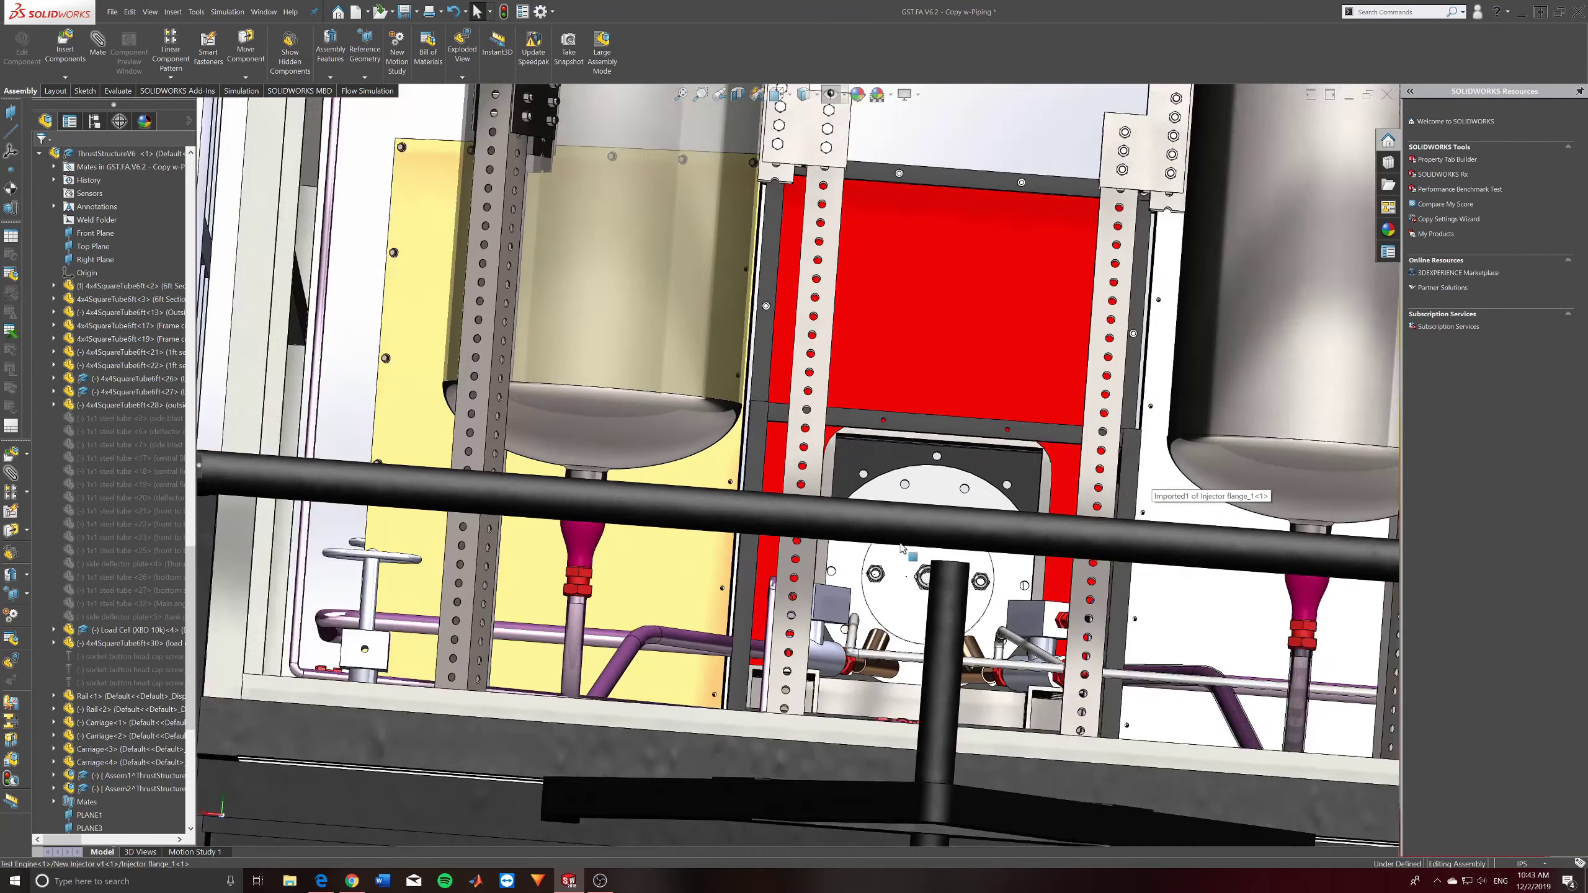
middle_click_drag(915, 557, 1075, 519)
scroll(474, 510, "up", 4)
scroll(474, 507, "up", 3)
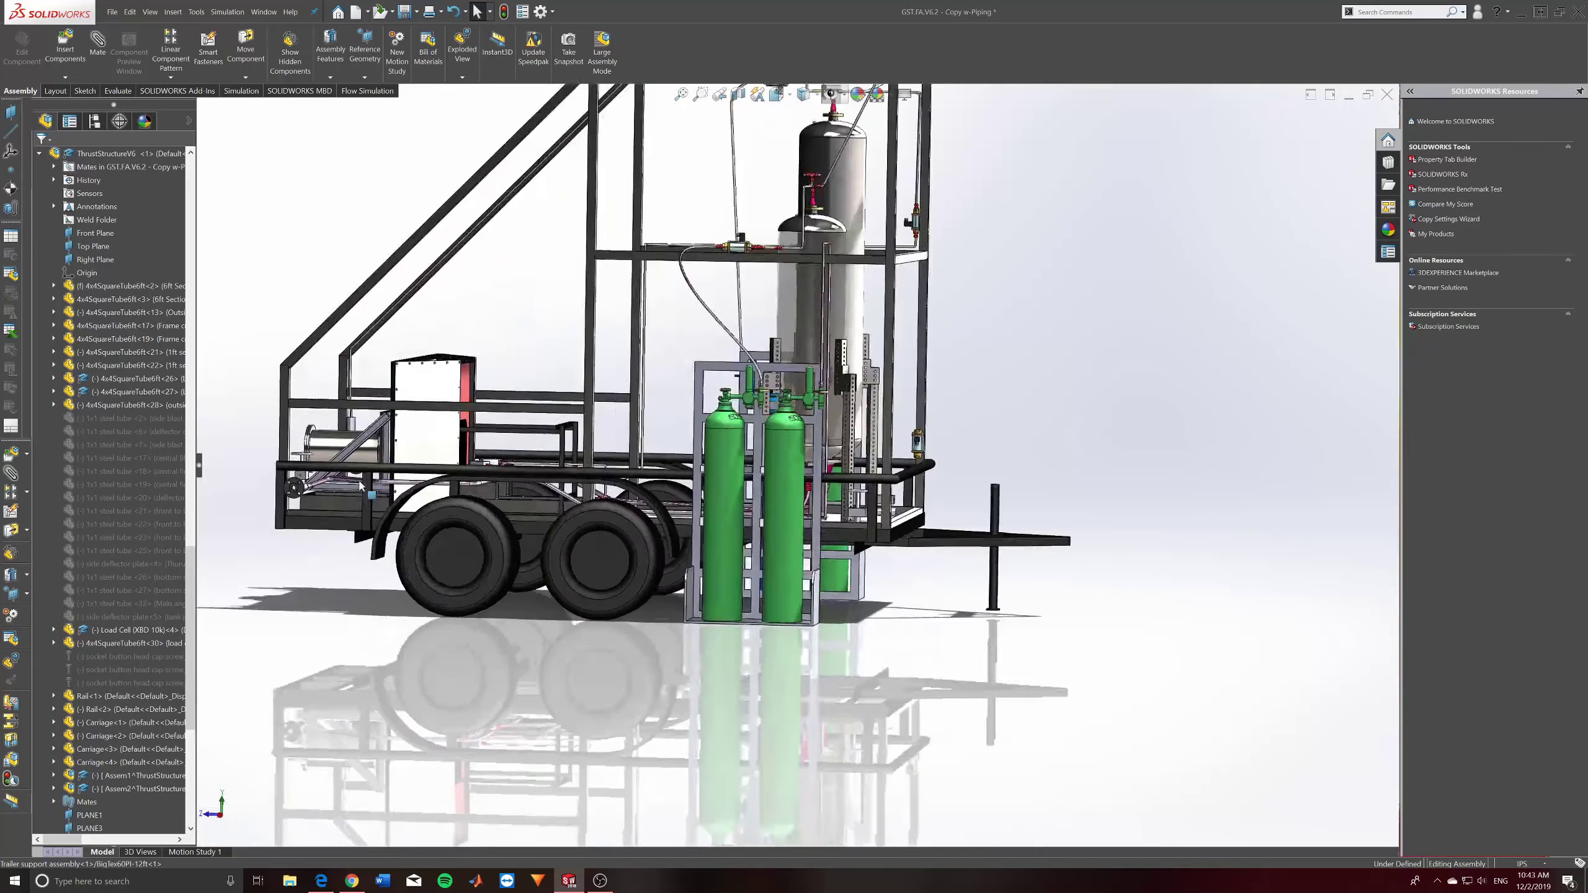
Examine the test engine's shell and retainer flange on the engine sled up close from the side and rear.
scroll(347, 442, "down", 2)
middle_click_drag(243, 438, 301, 443)
scroll(325, 449, "down", 4)
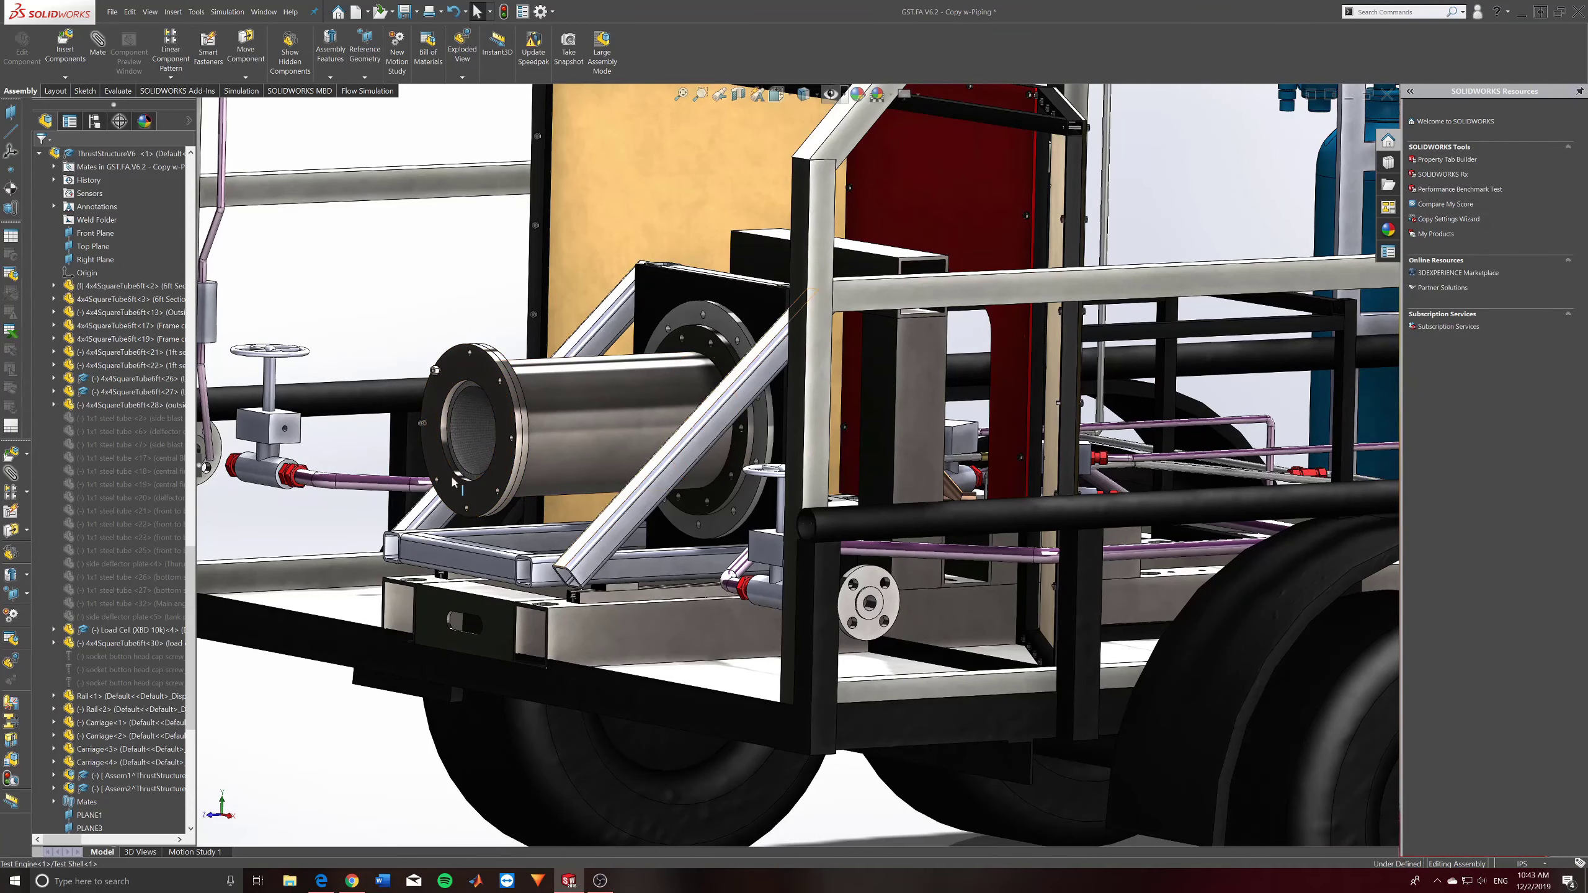
middle_click_drag(629, 480, 380, 475)
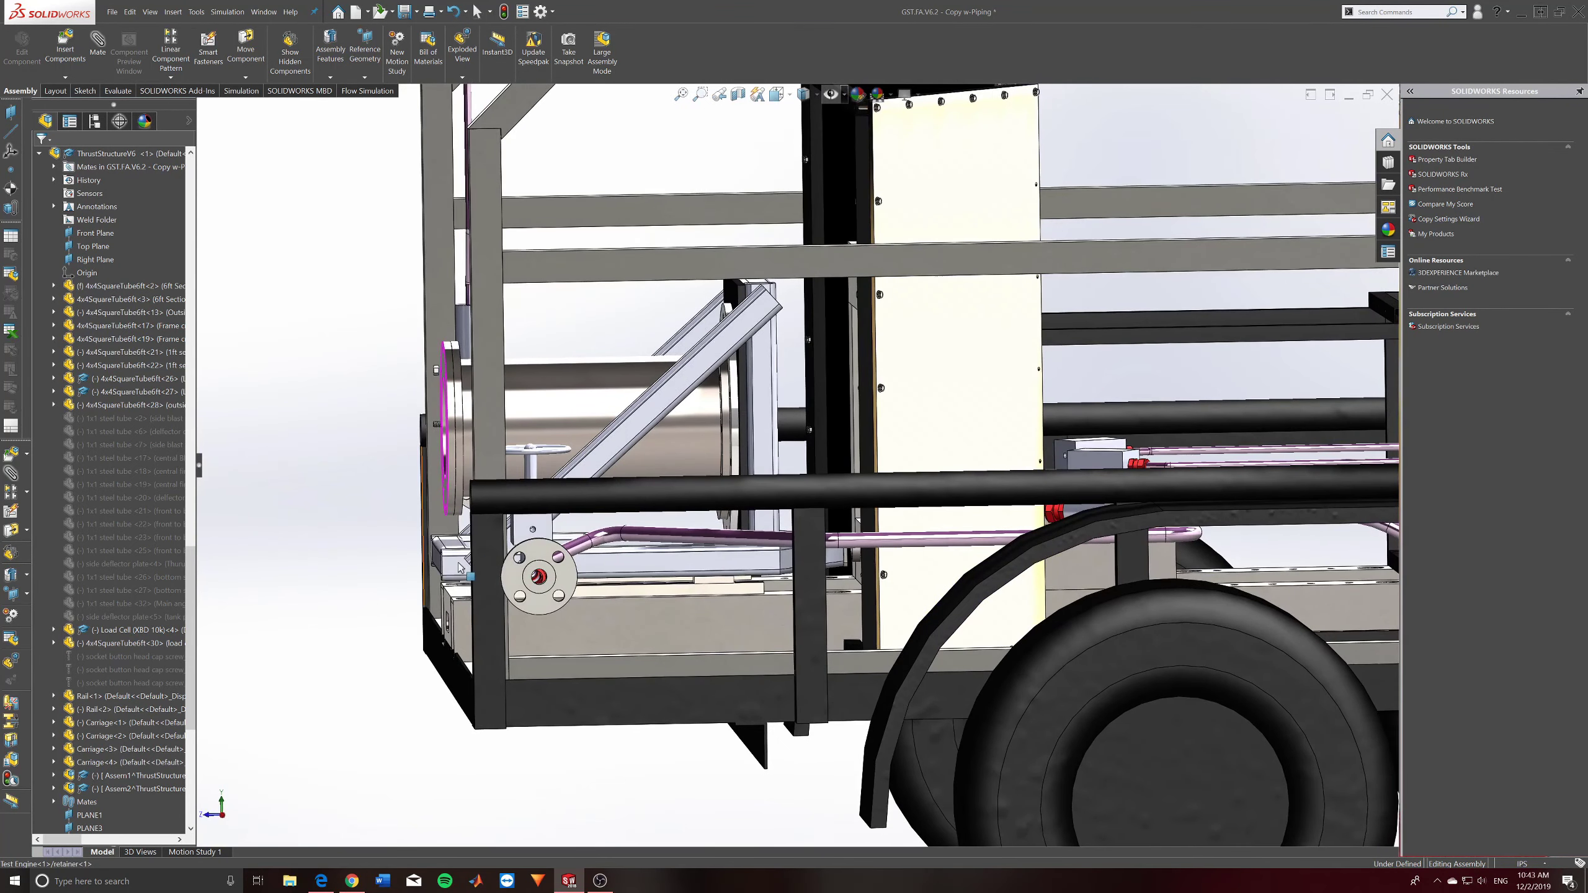
scroll(461, 539, "down", 2)
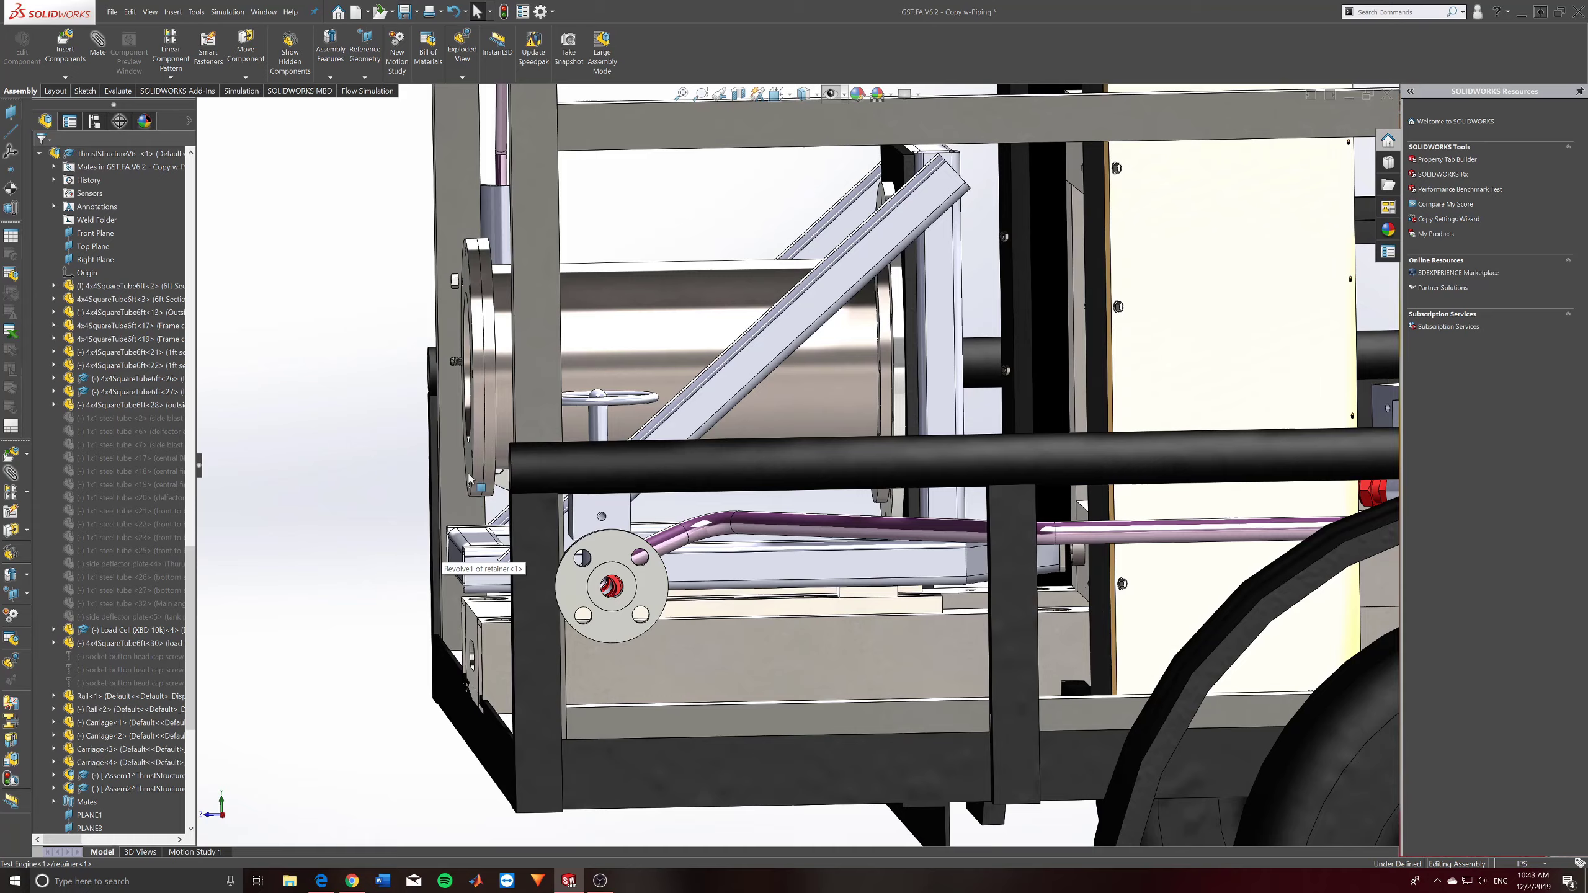
middle_click_drag(473, 514, 550, 539)
scroll(549, 539, "down", 1)
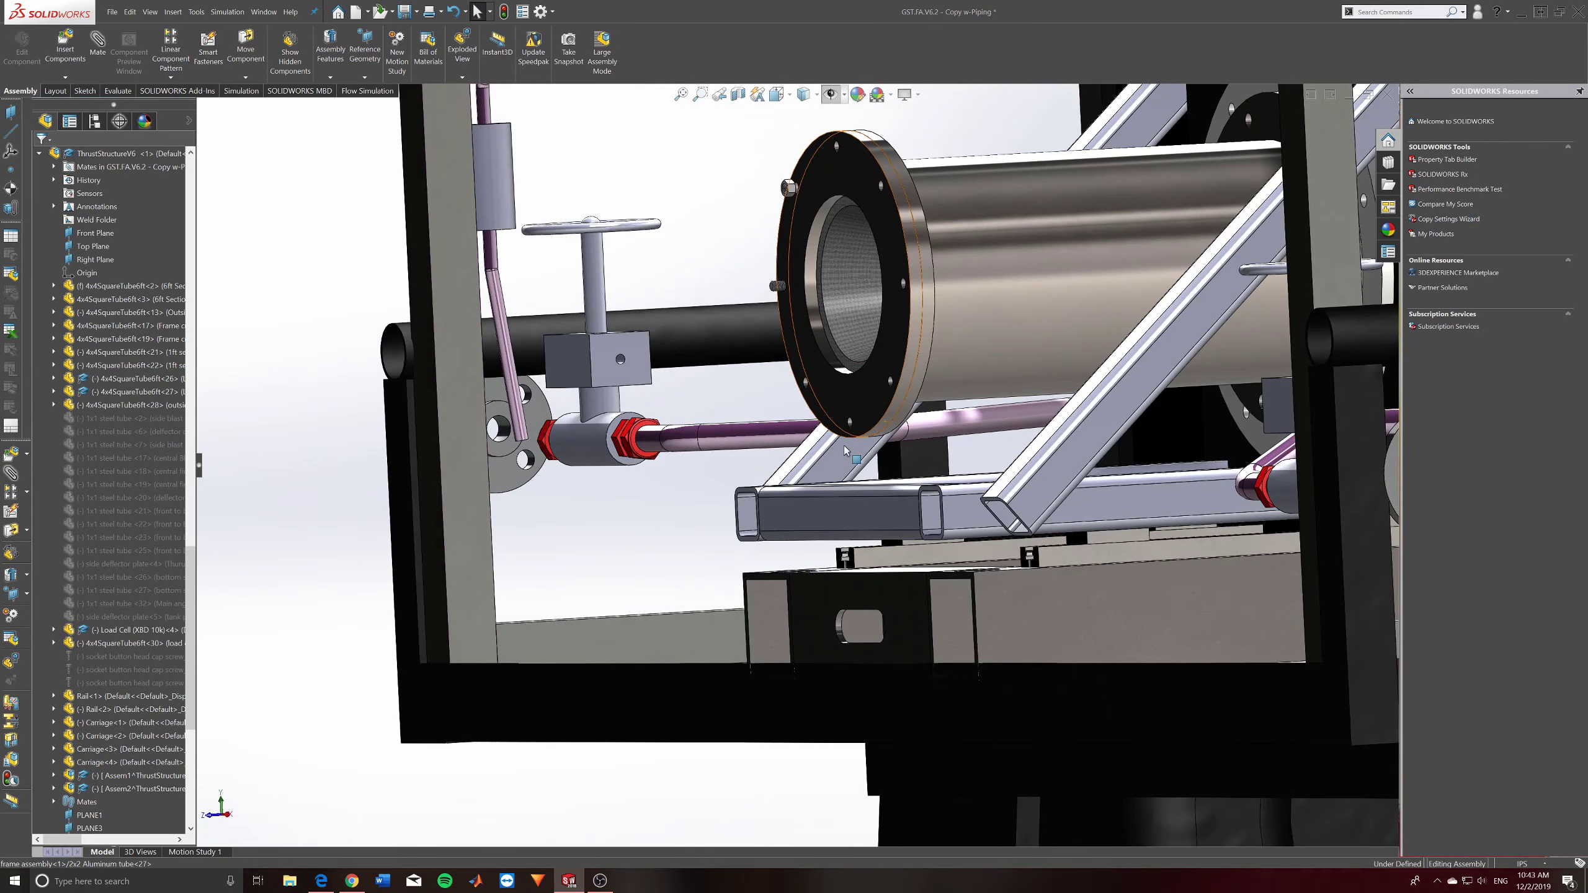
Examine the engine sled with the thrust structure and blast wall from the trailer's rear at different distances.
scroll(885, 446, "up", 2)
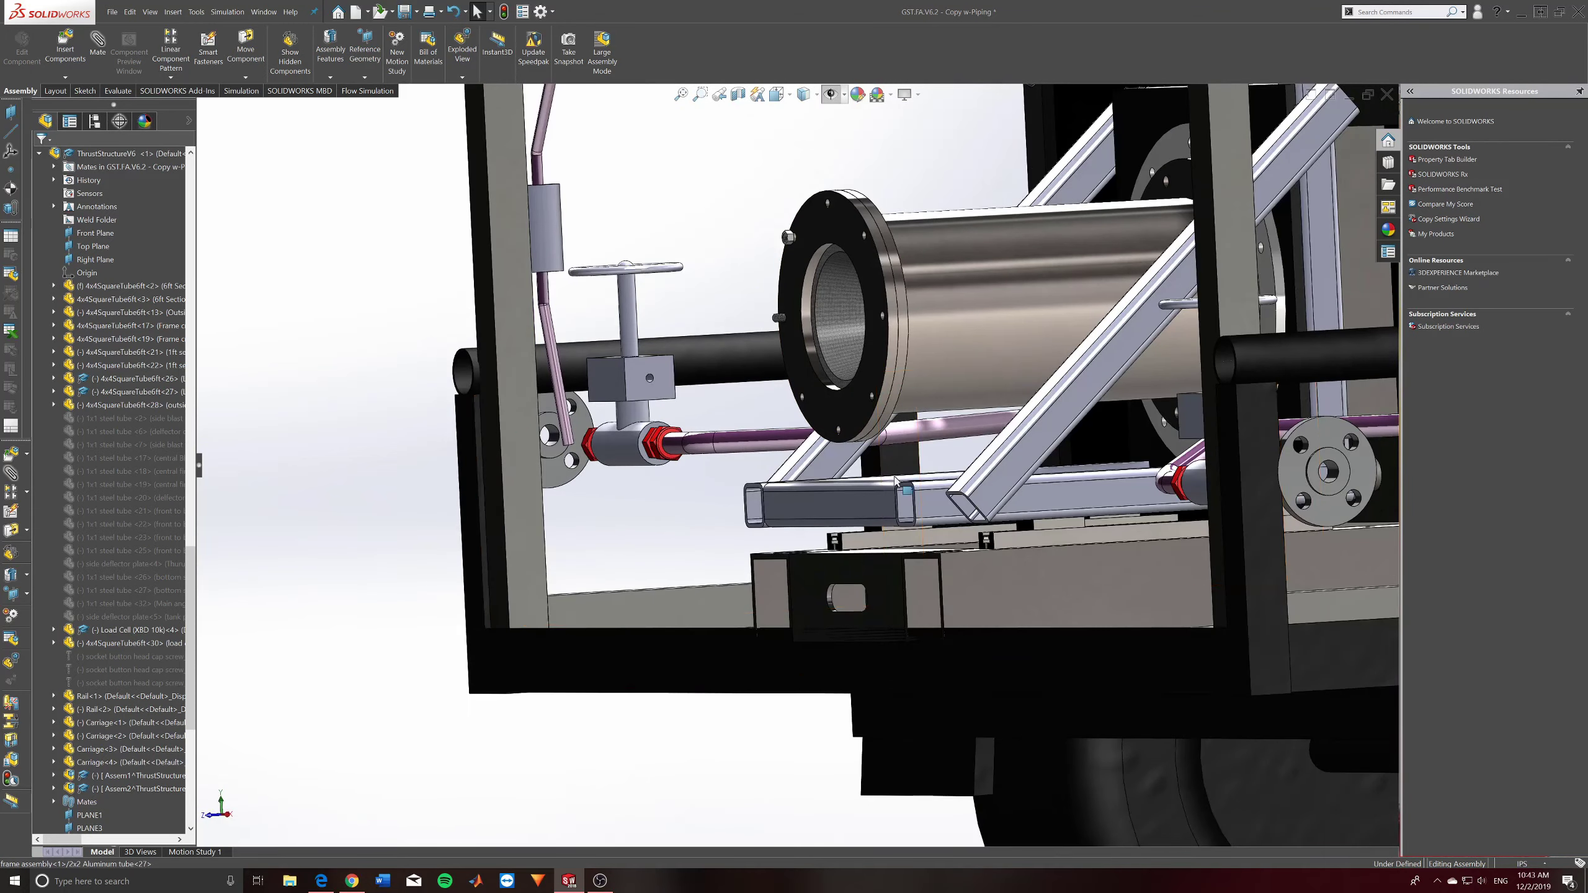
middle_click_drag(885, 445, 904, 501)
scroll(903, 501, "down", 2)
scroll(904, 503, "up", 2)
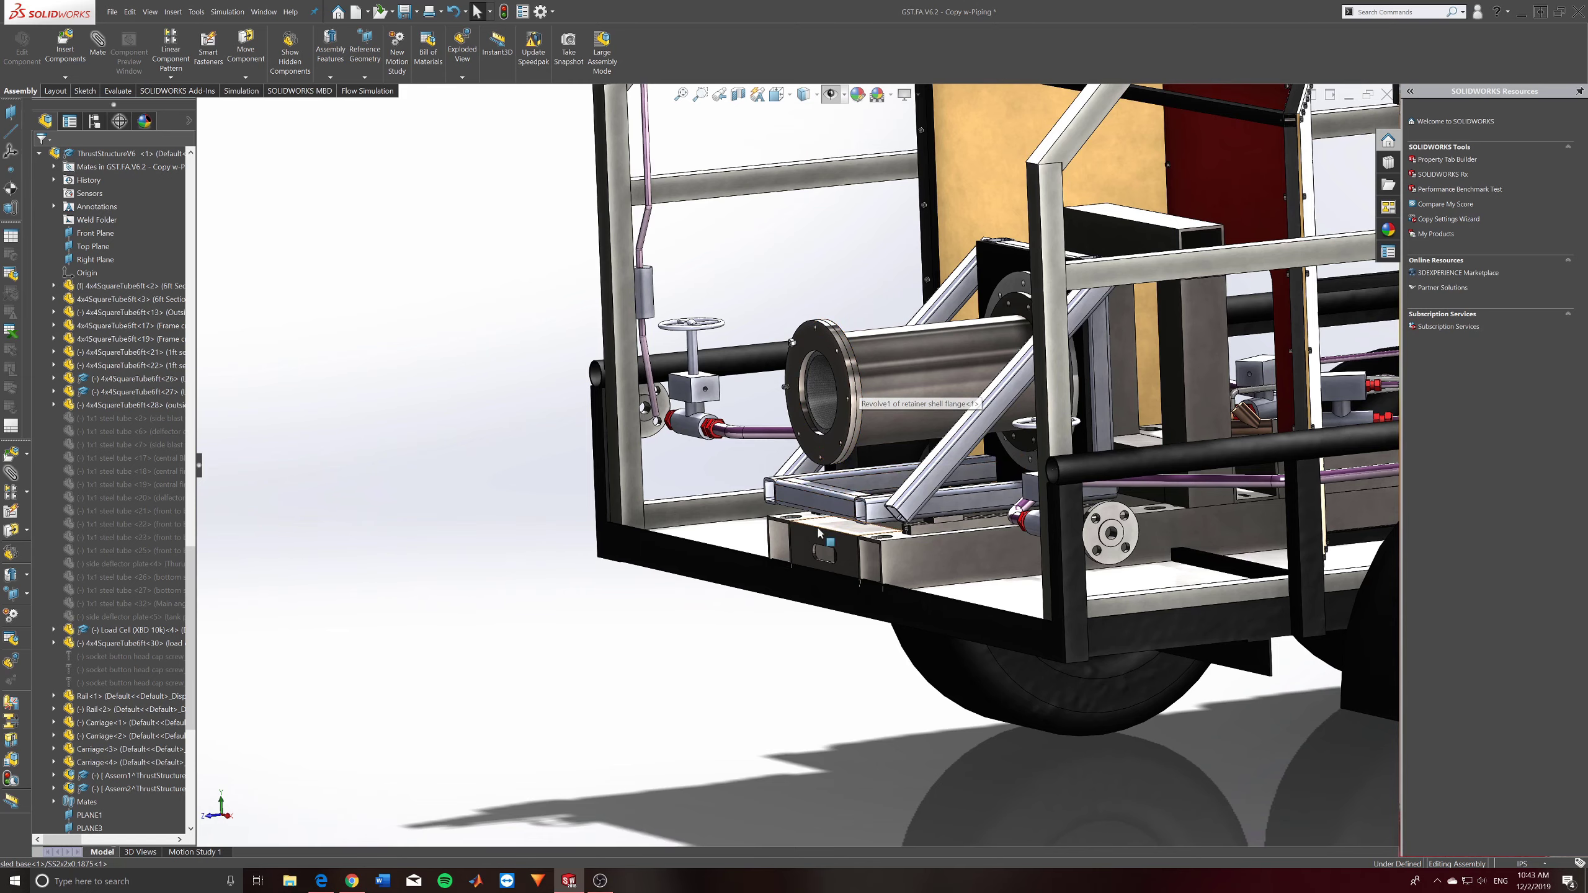
middle_click_drag(907, 492, 1054, 470)
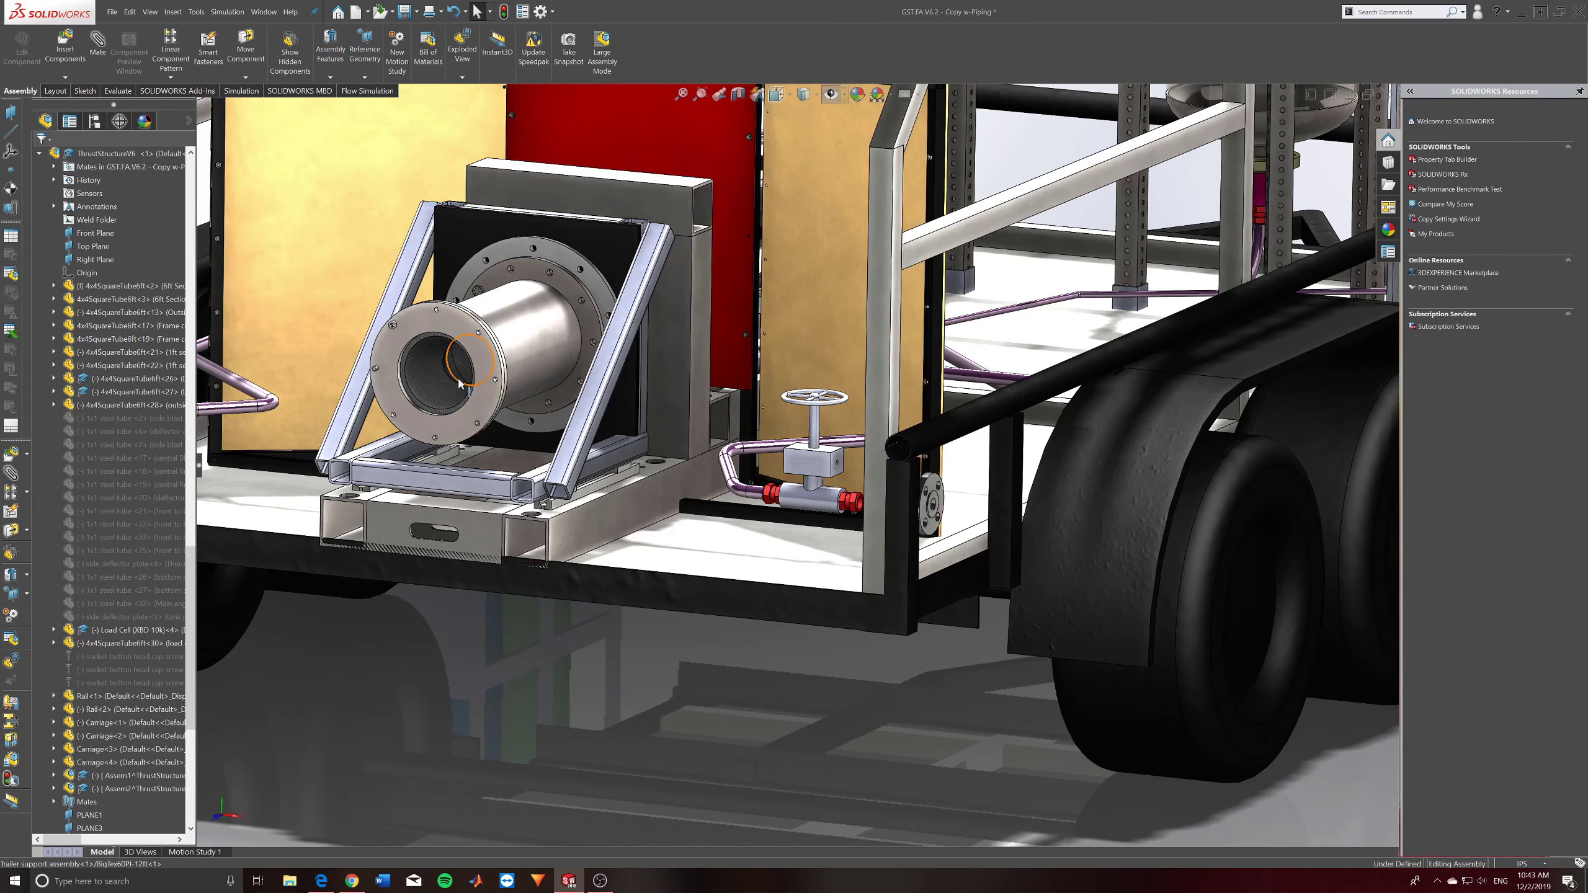
scroll(443, 400, "up", 2)
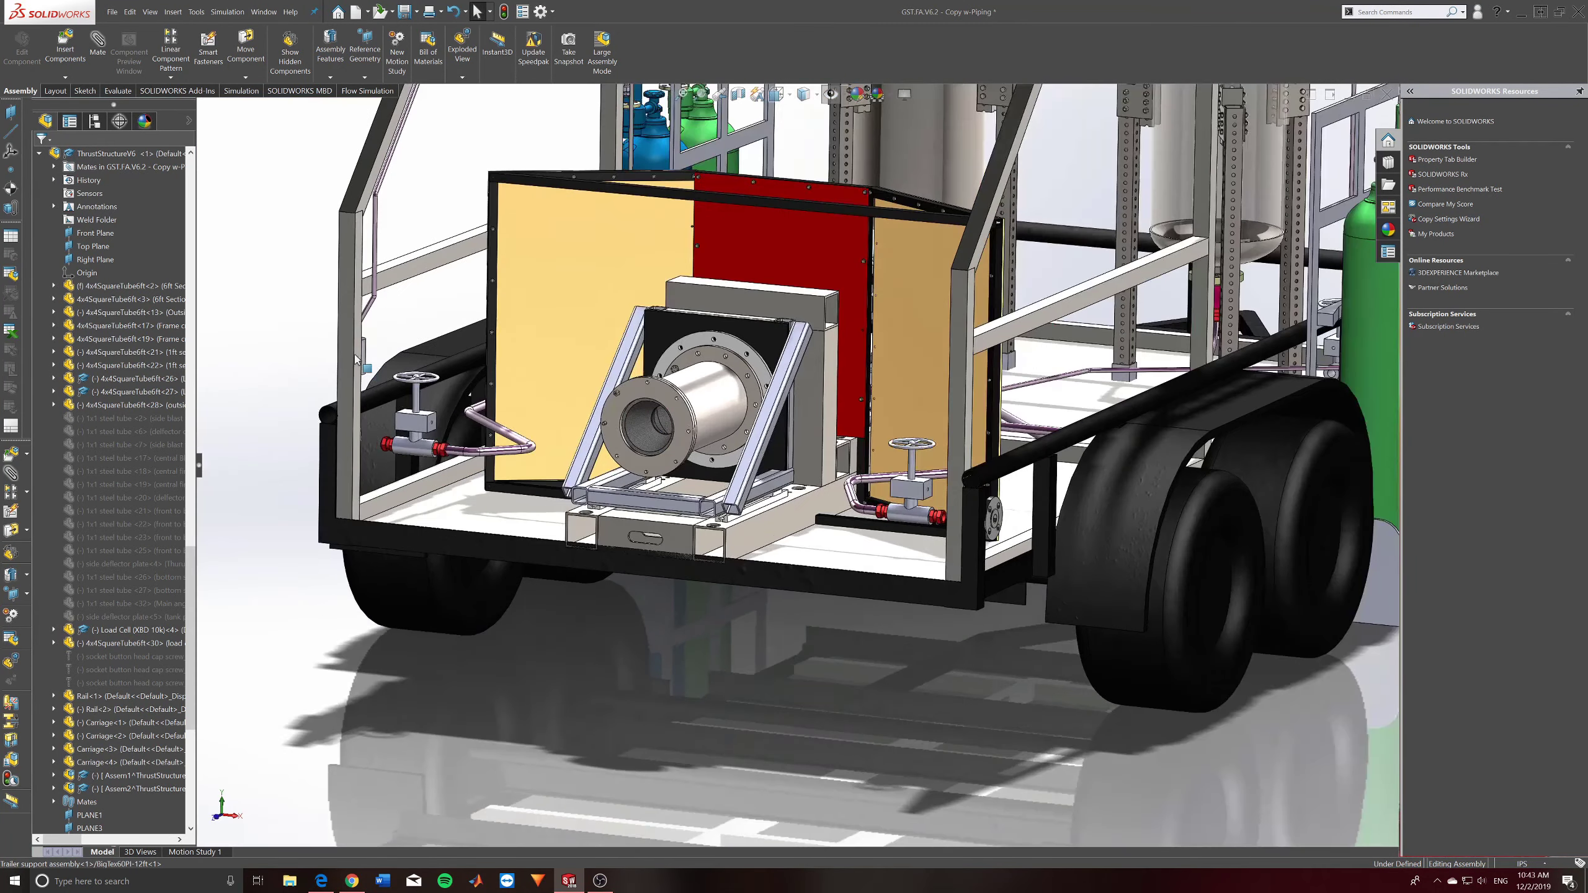
scroll(347, 363, "down", 1)
middle_click_drag(781, 441, 799, 432)
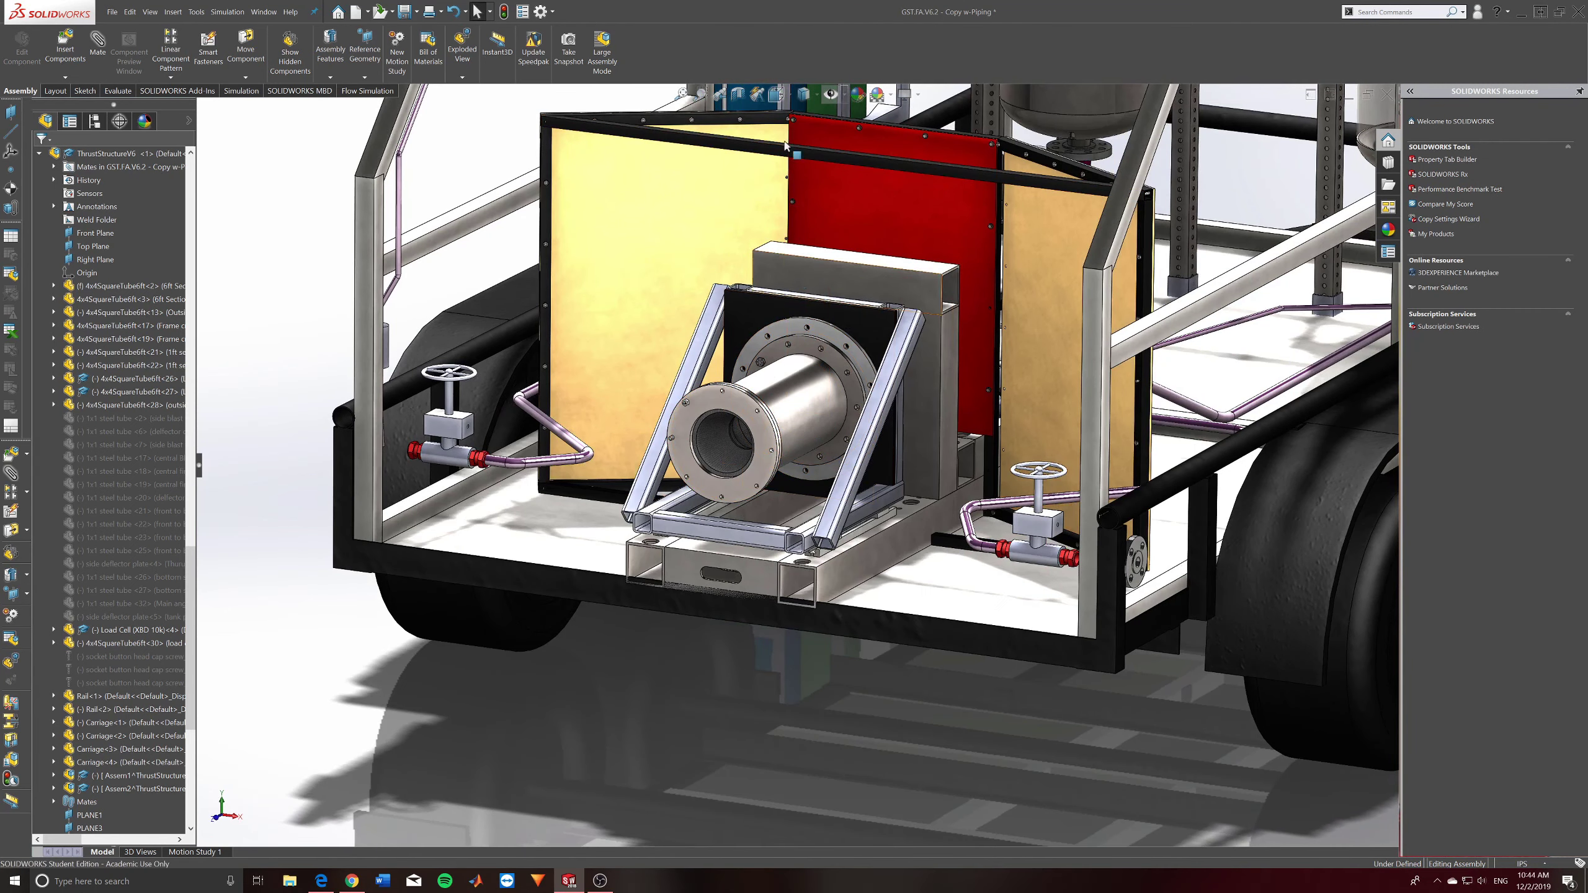
middle_click_drag(782, 494, 785, 444)
Examine the rails and carriages that support the engine sled on the thrust structure's square tubes.
scroll(824, 550, "down", 4)
scroll(844, 506, "up", 6)
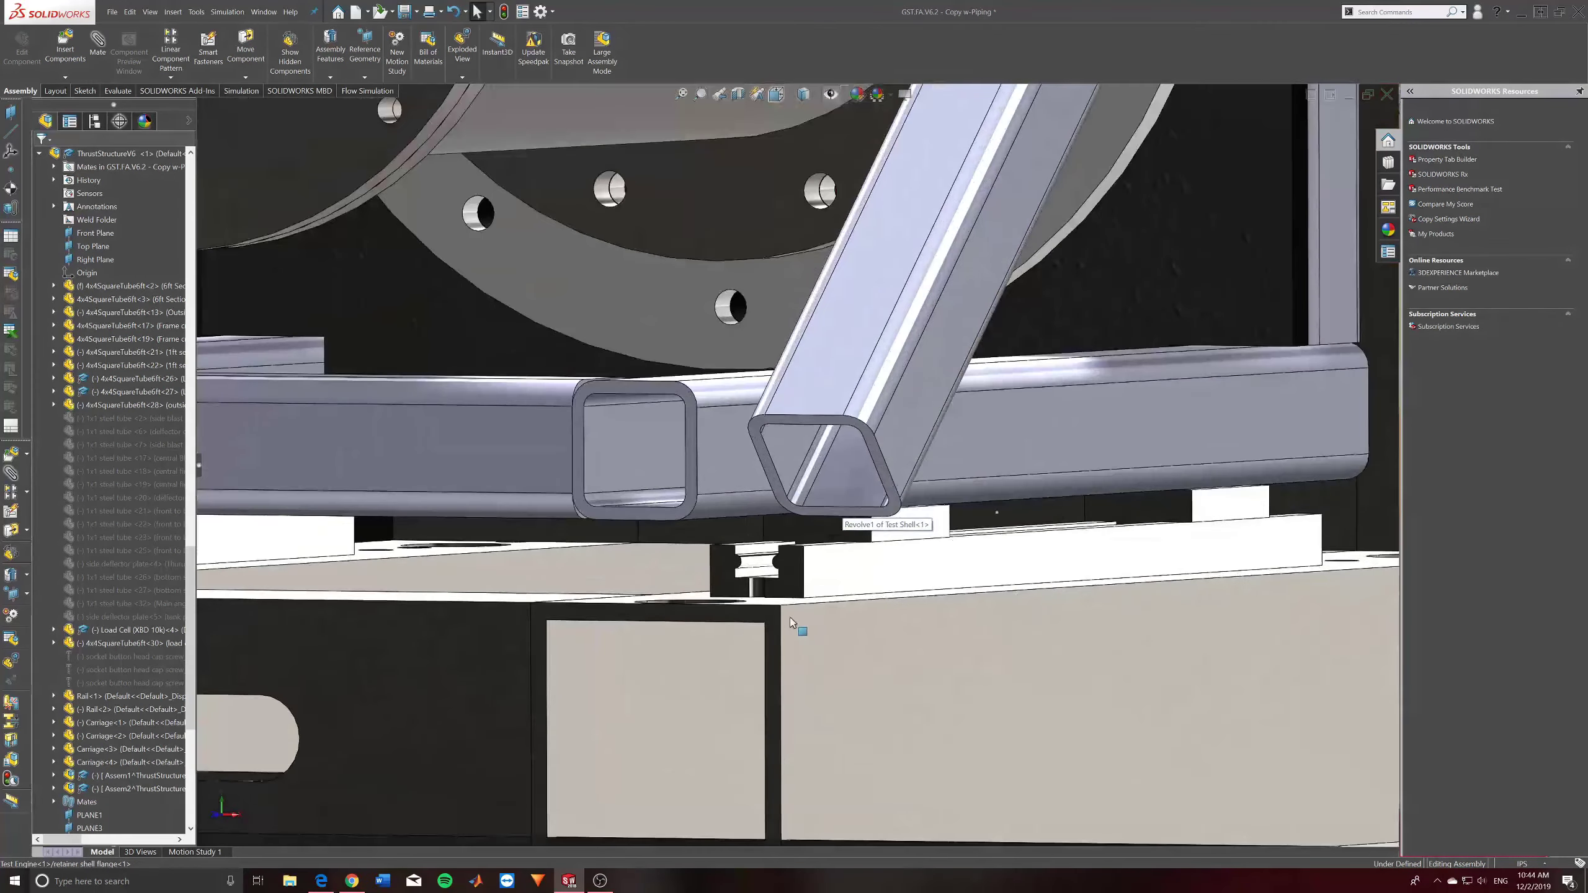
mouse_move(798, 631)
middle_mouse_down()
mouse_move(822, 595)
mouse_move(852, 612)
mouse_move(773, 611)
middle_mouse_up()
scroll(878, 552, "down", 5)
key("ctrl+1")
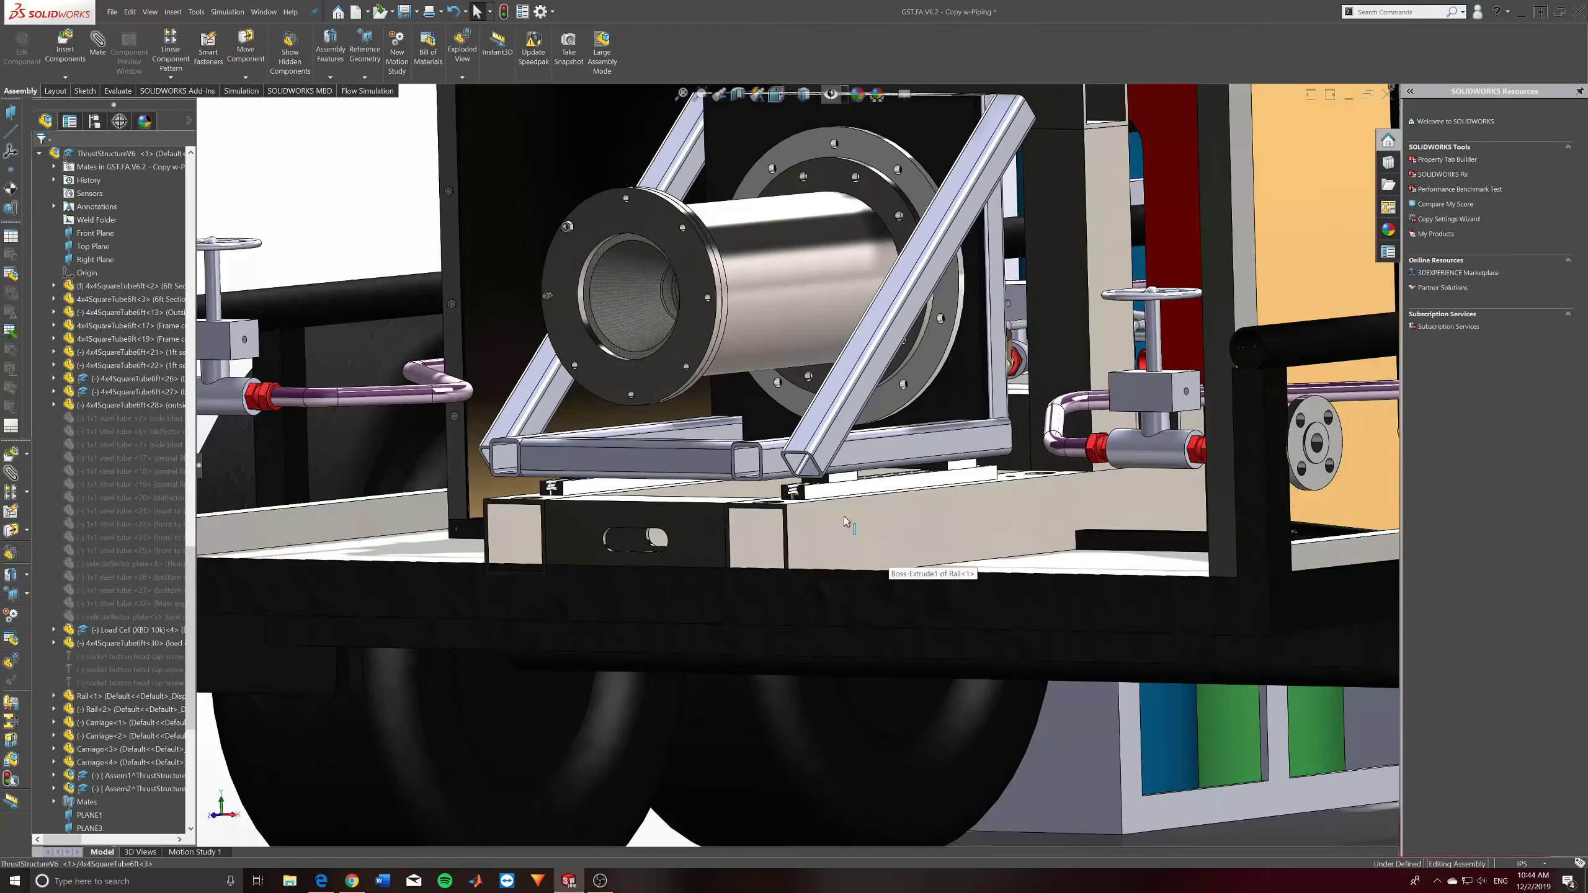
scroll(844, 517, "up", 3)
middle_click_drag(835, 494, 822, 538)
scroll(822, 536, "down", 5)
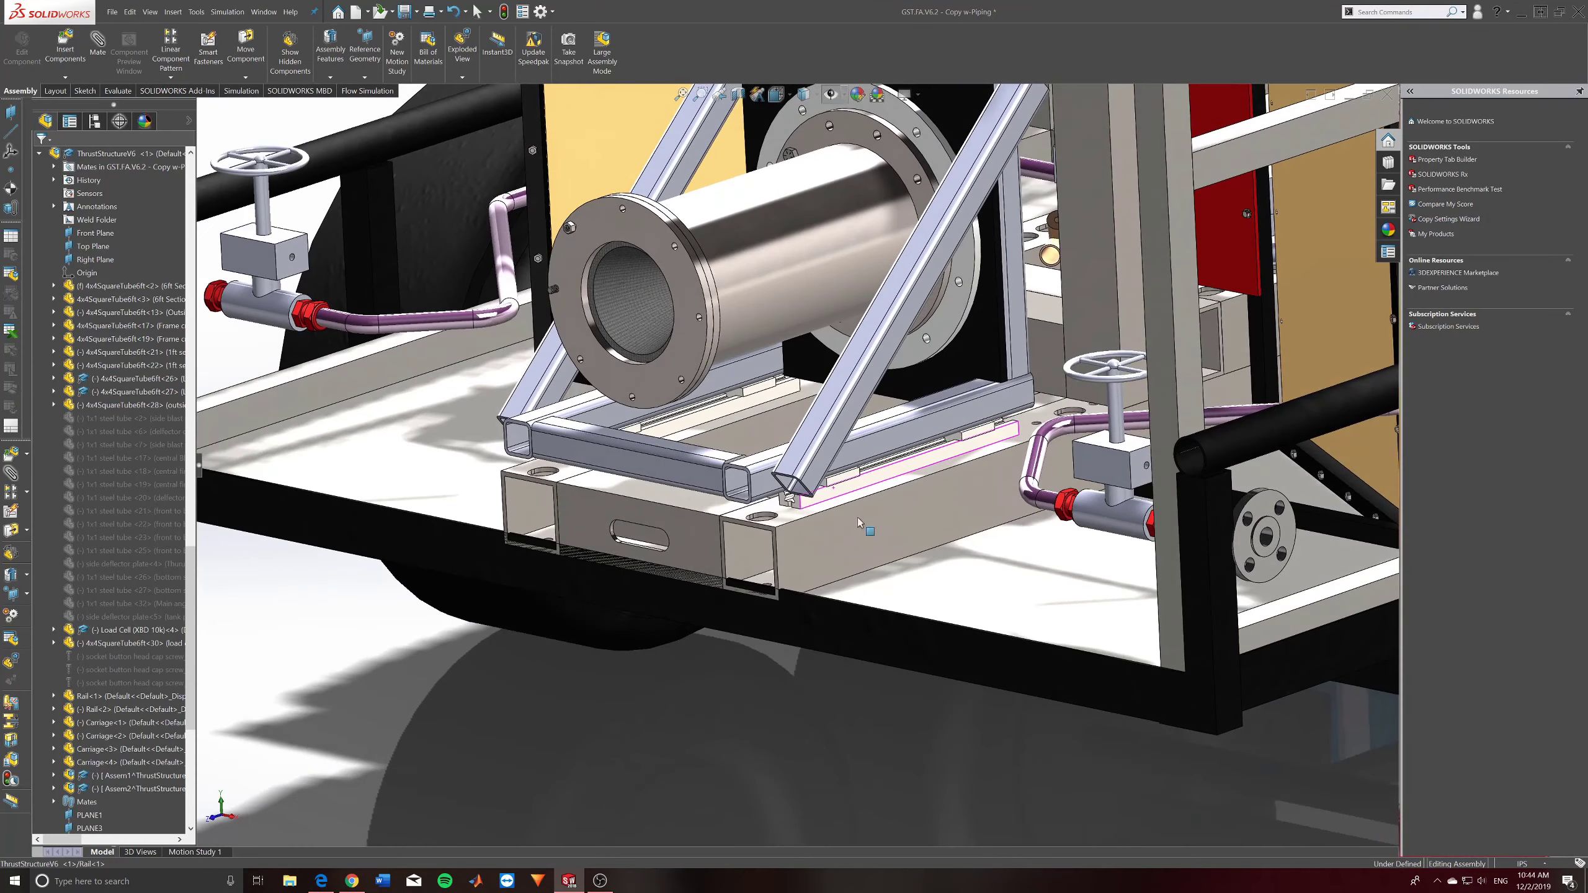
middle_click_drag(861, 478, 871, 482)
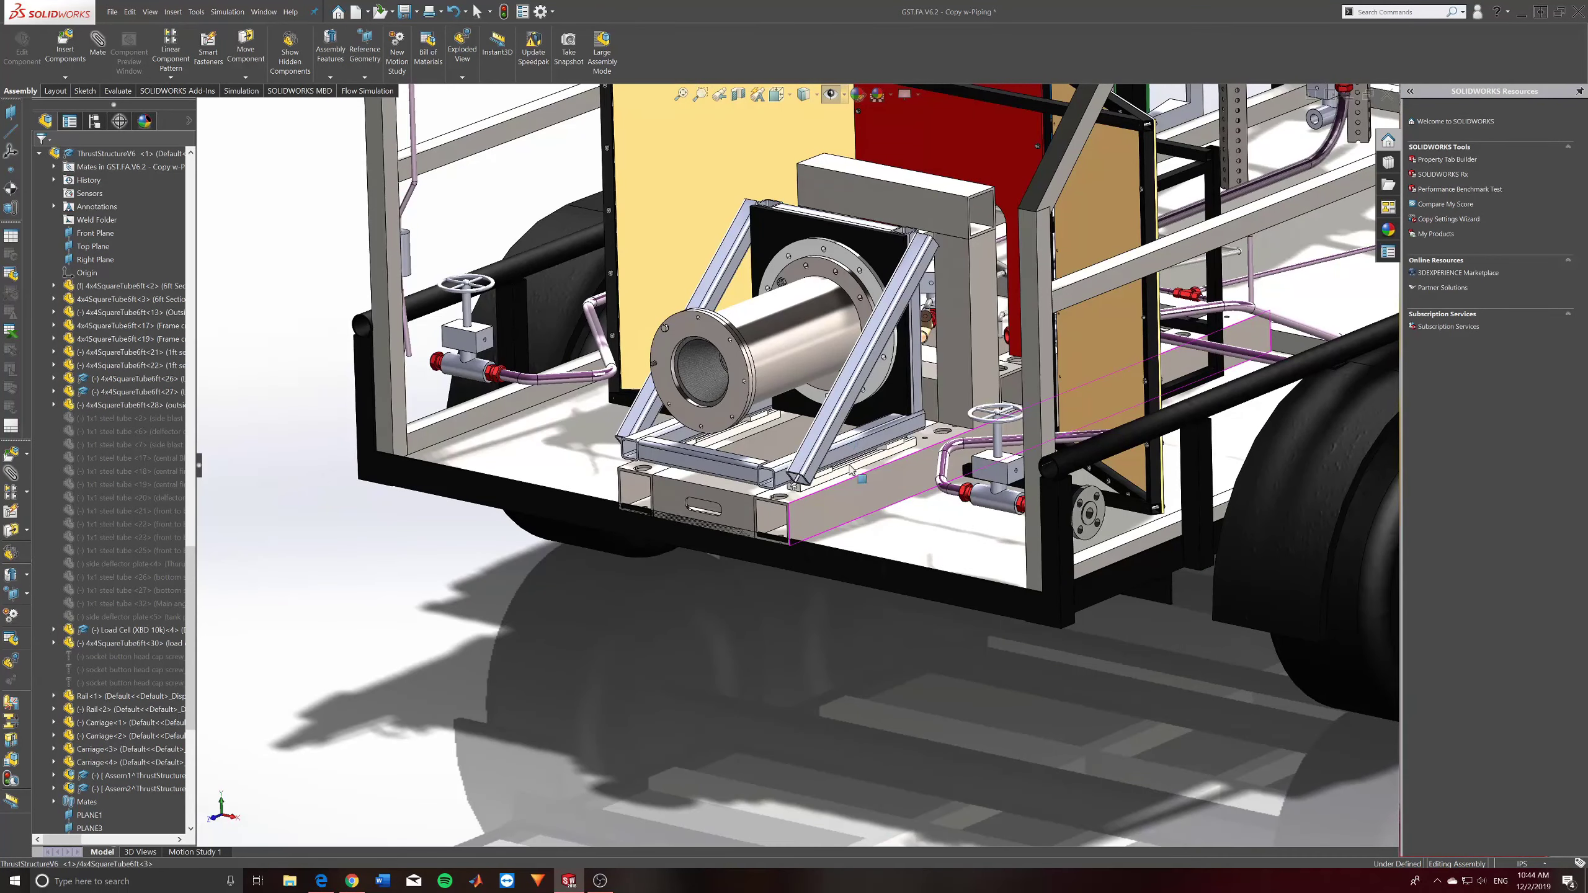
Switch to Google Drive in Chrome and open GST Stand Full Assembly Master Parts List.docx from Rocket Test Stand's CDR Files folder.
left_click(351, 881)
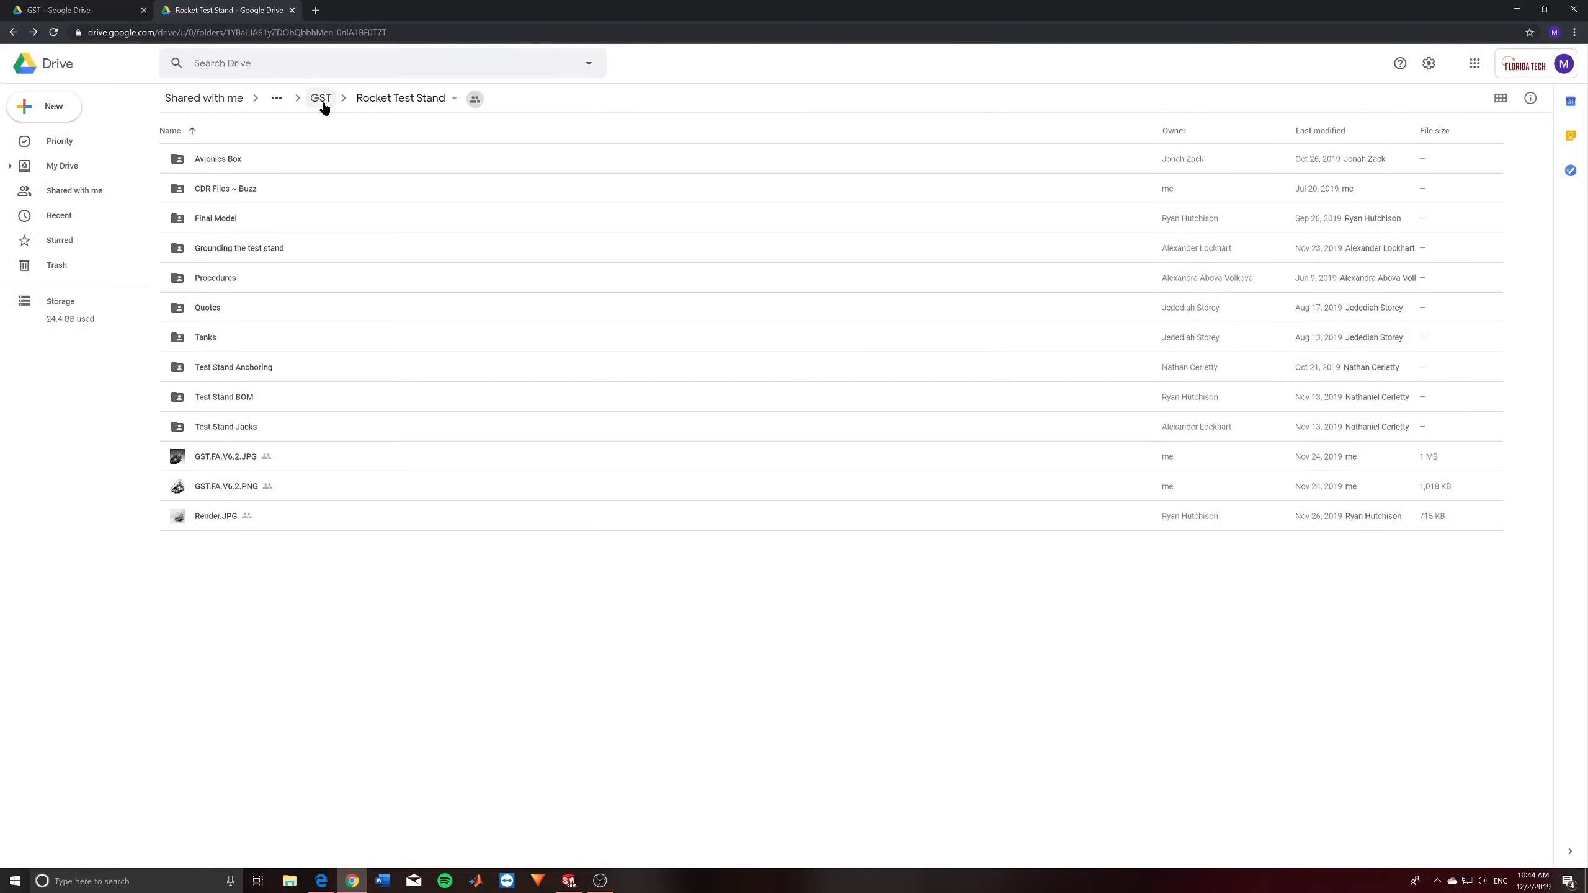
left_click(94, 10)
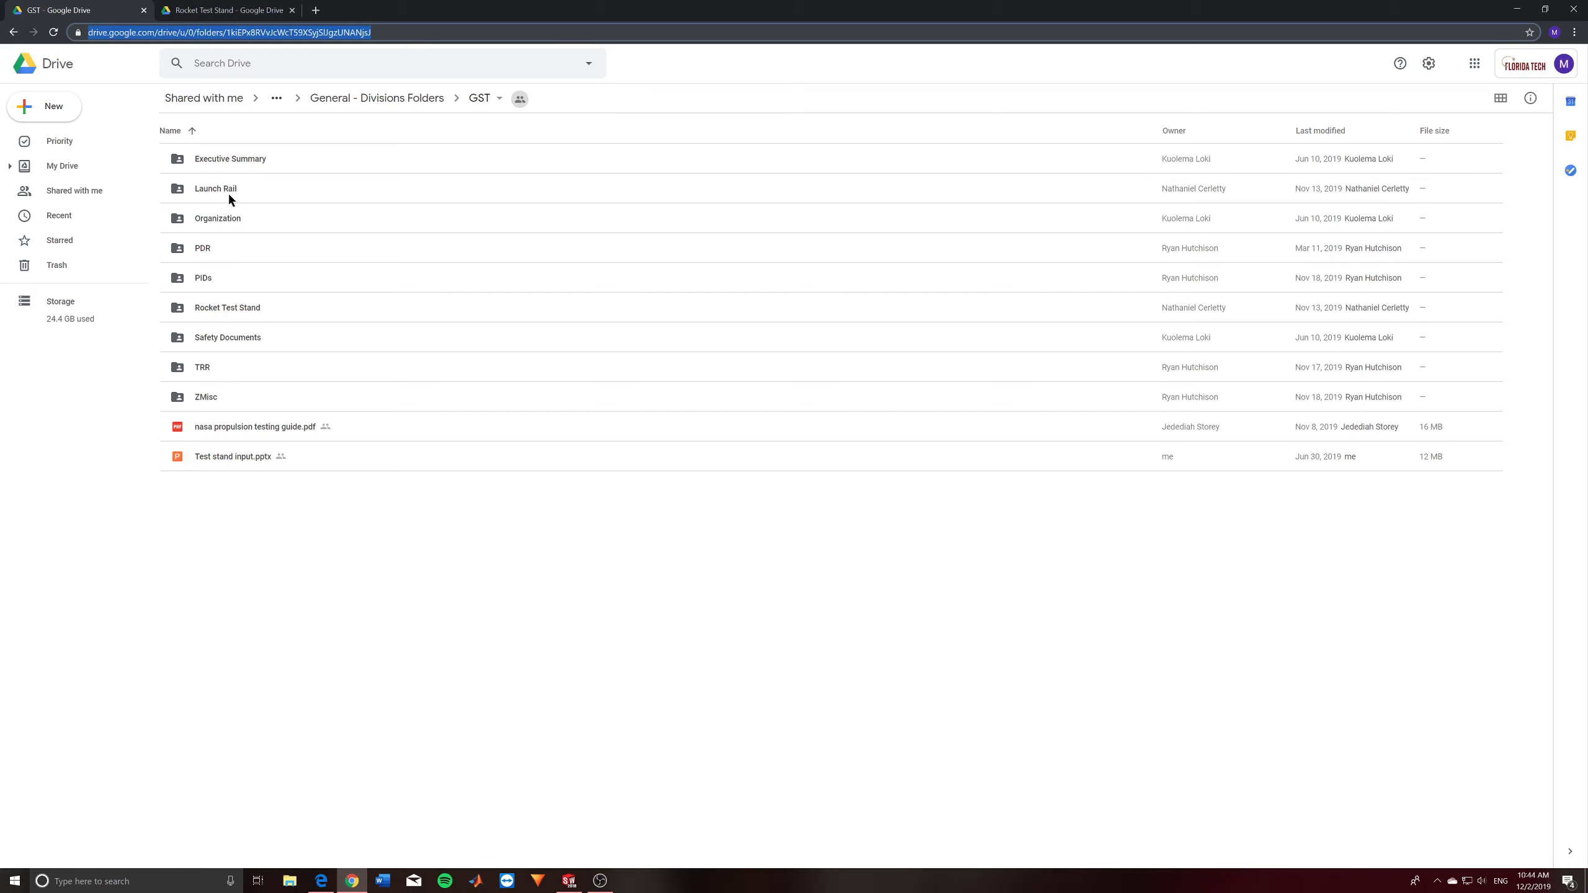
double_click(226, 310)
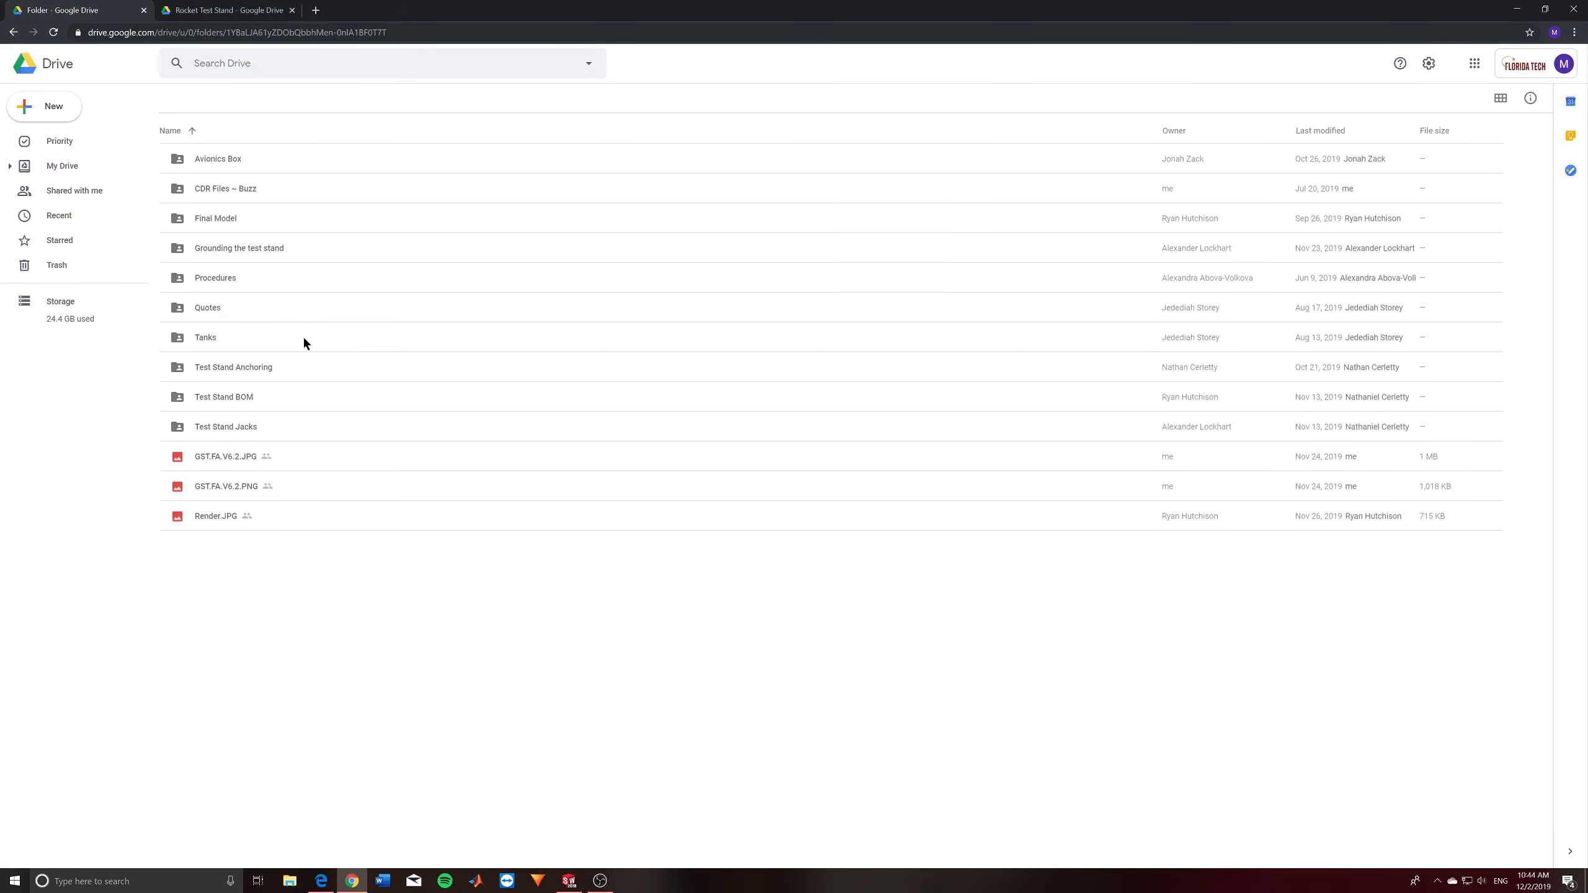
double_click(218, 190)
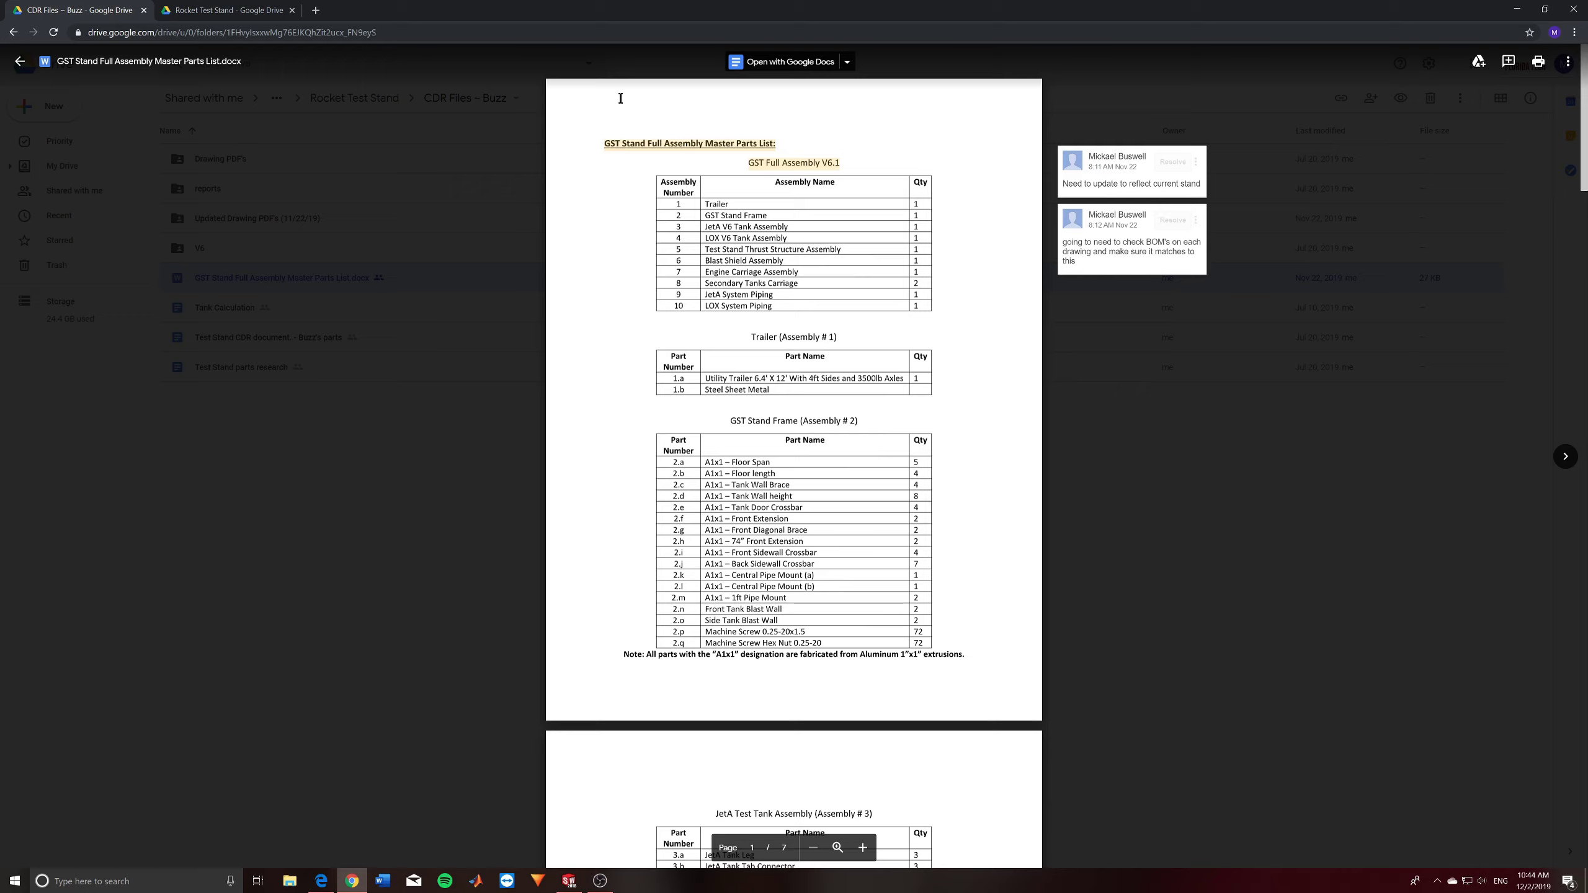
left_click(407, 299)
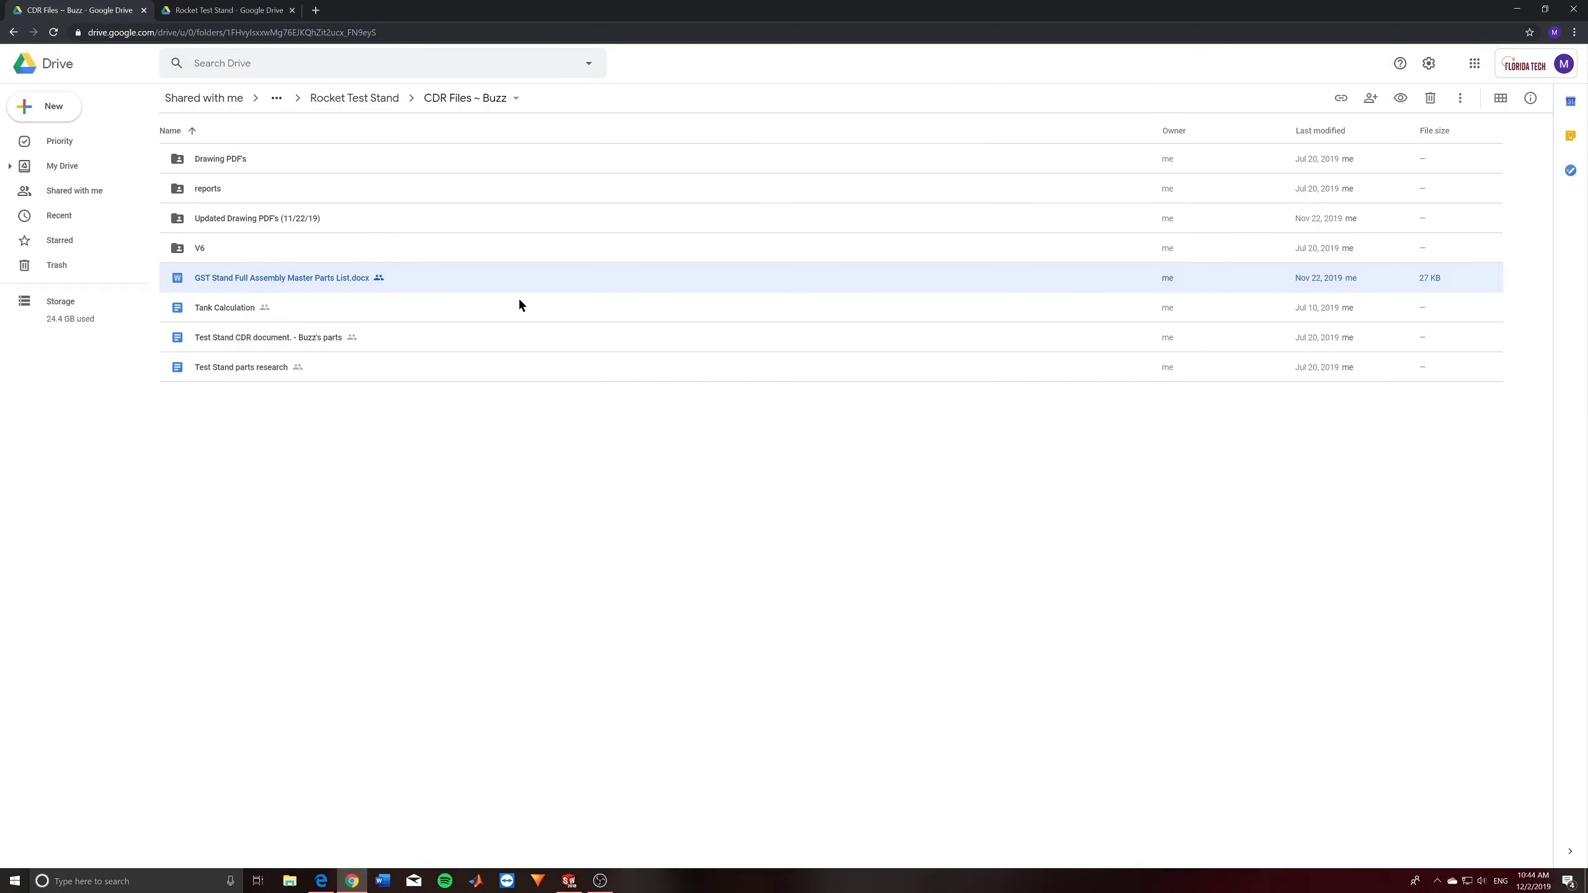
double_click(269, 282)
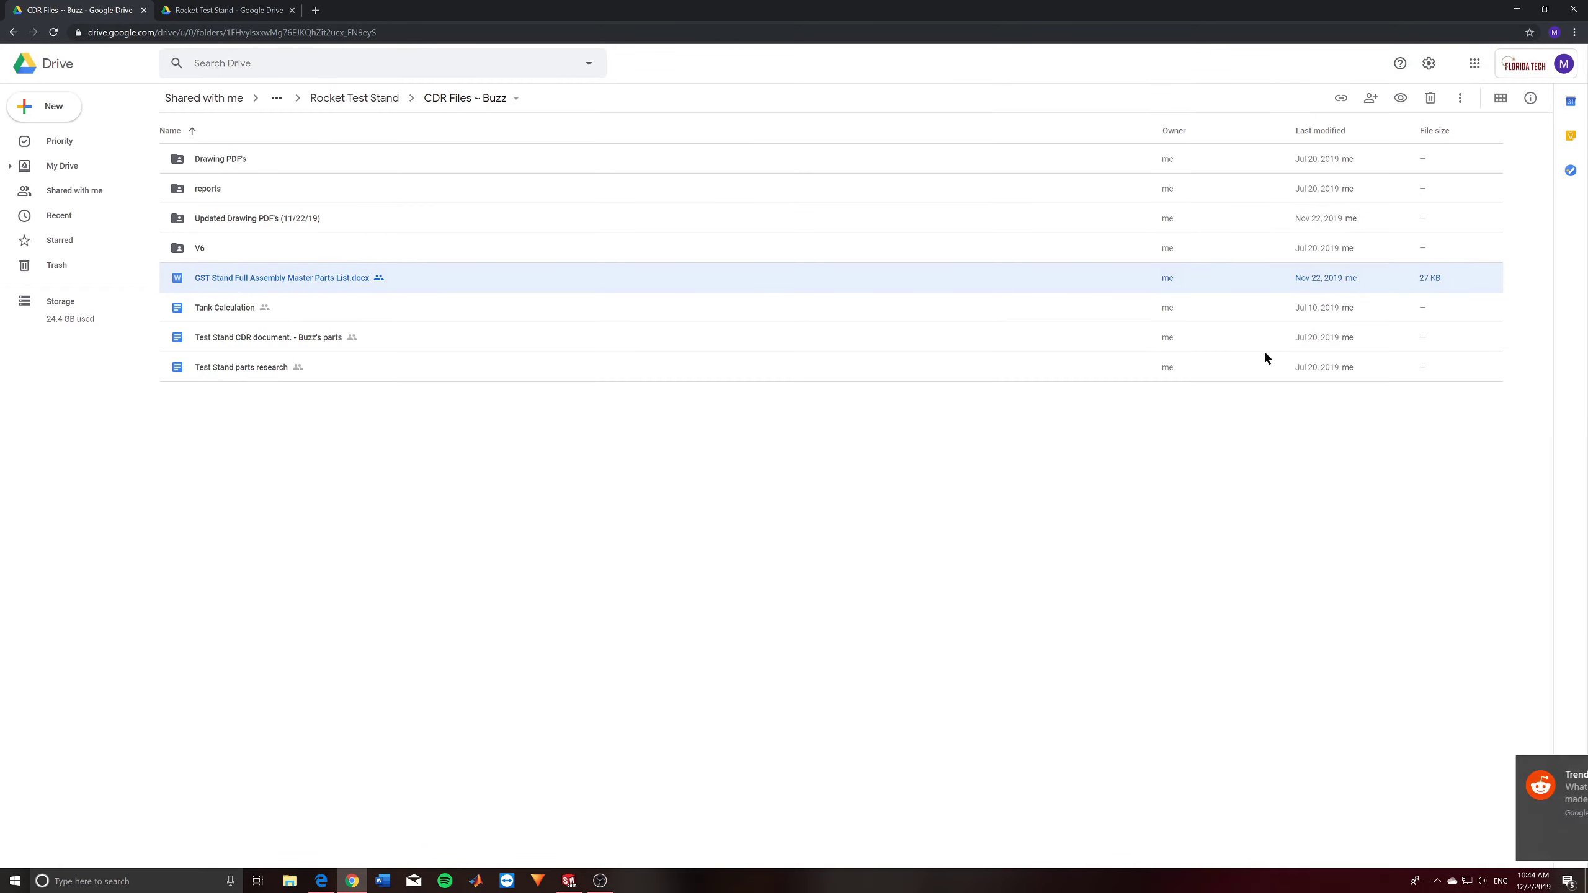
Examine the assembly part tables in the master parts list, from the tank assemblies through the thrust structure, blast shield and engine carriage.
scroll(860, 404, "down", 20)
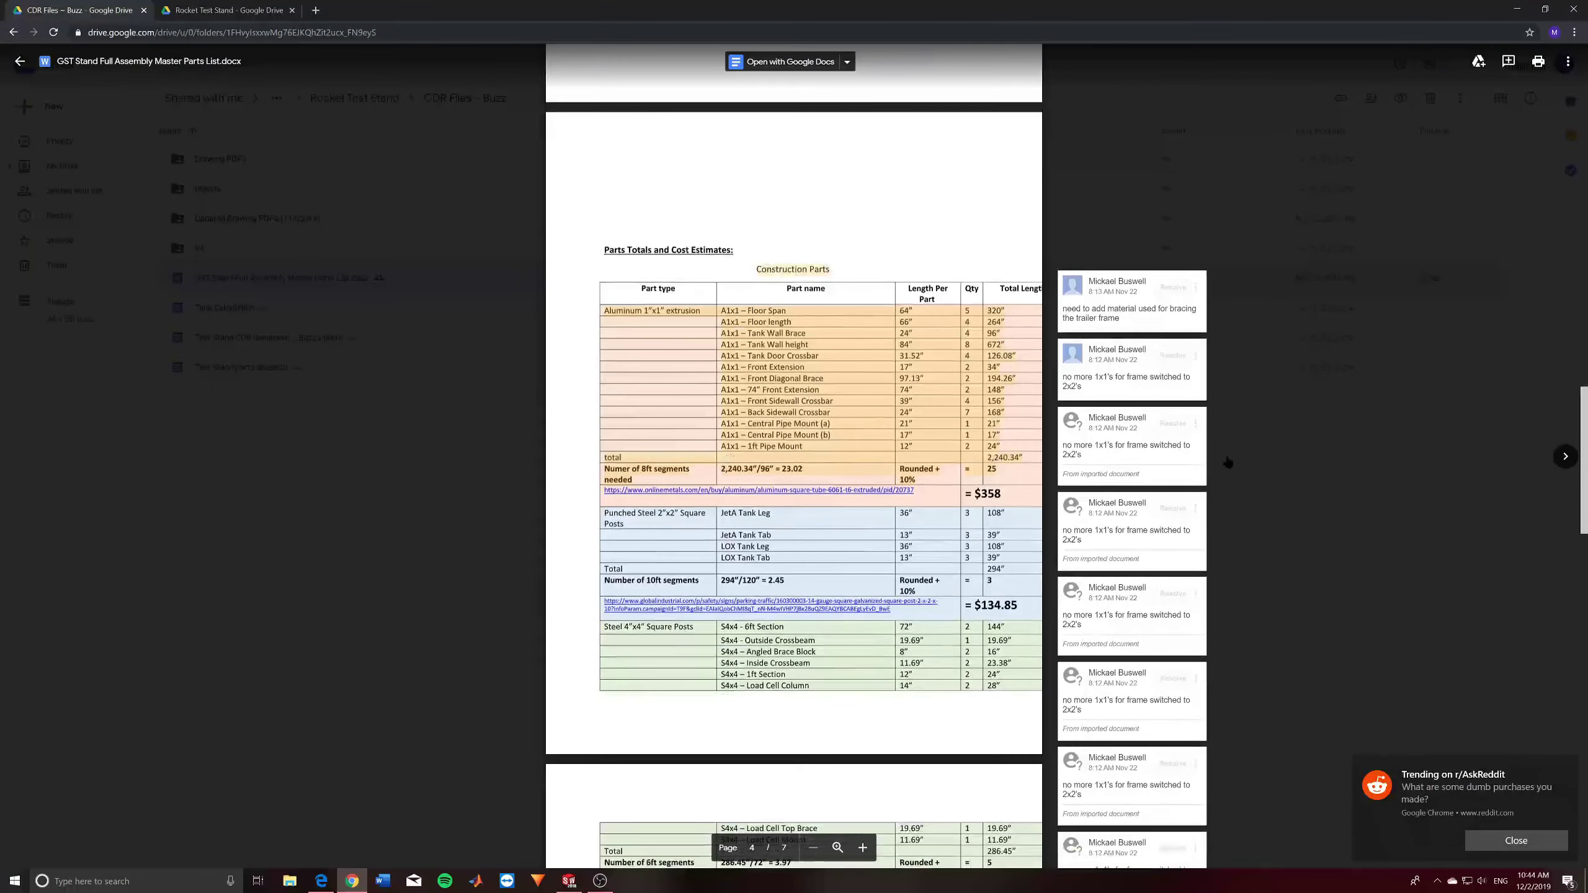
scroll(816, 430, "up", 15)
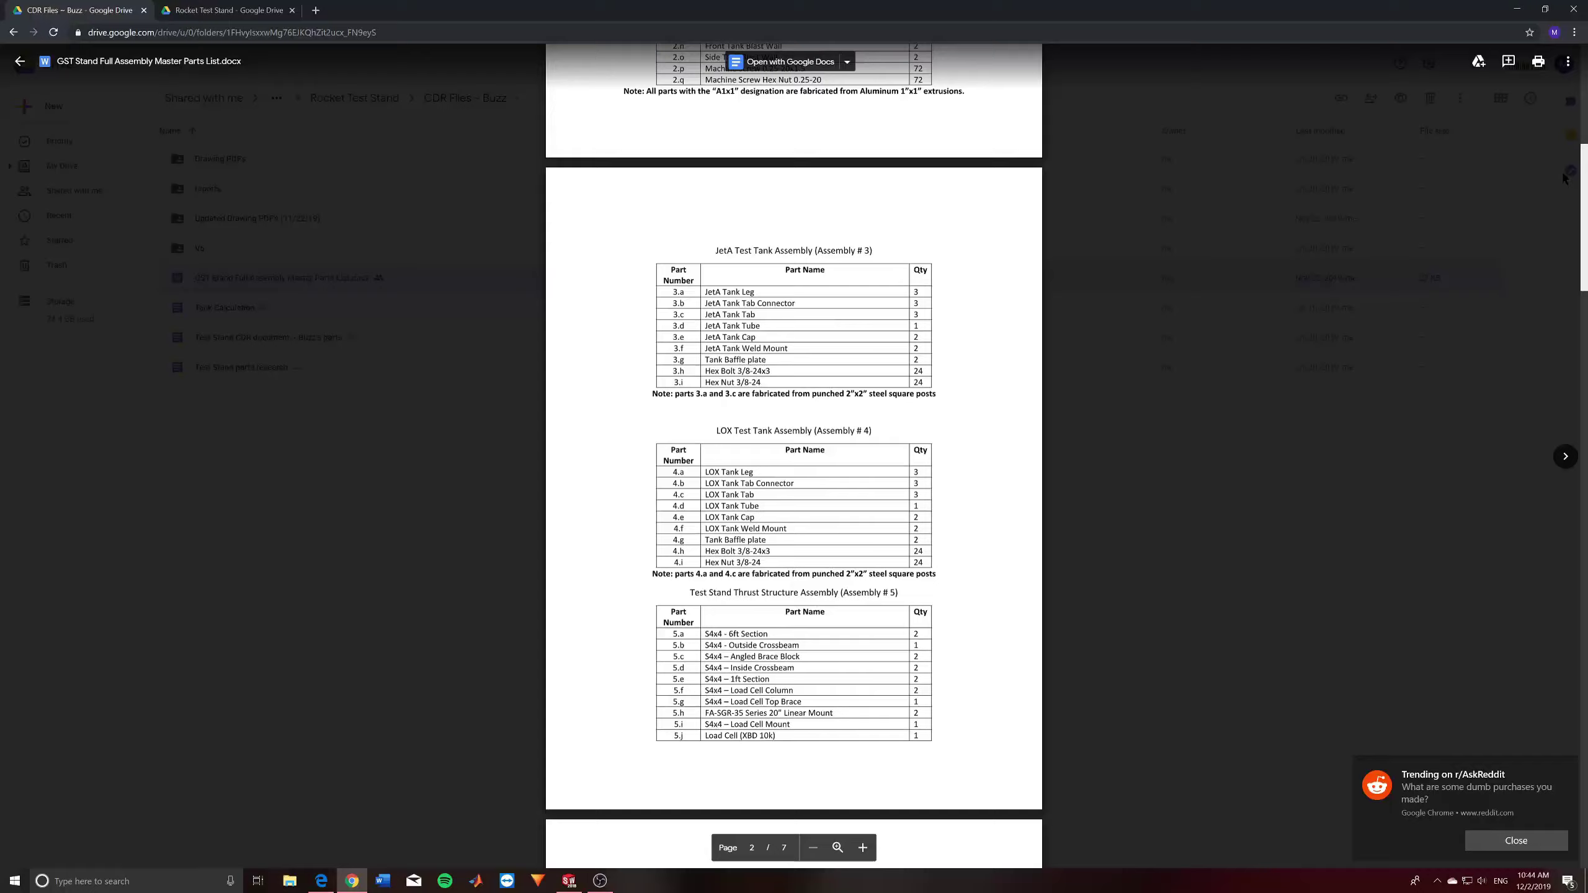
scroll(1563, 195, "down", 1)
scroll(863, 252, "down", 8)
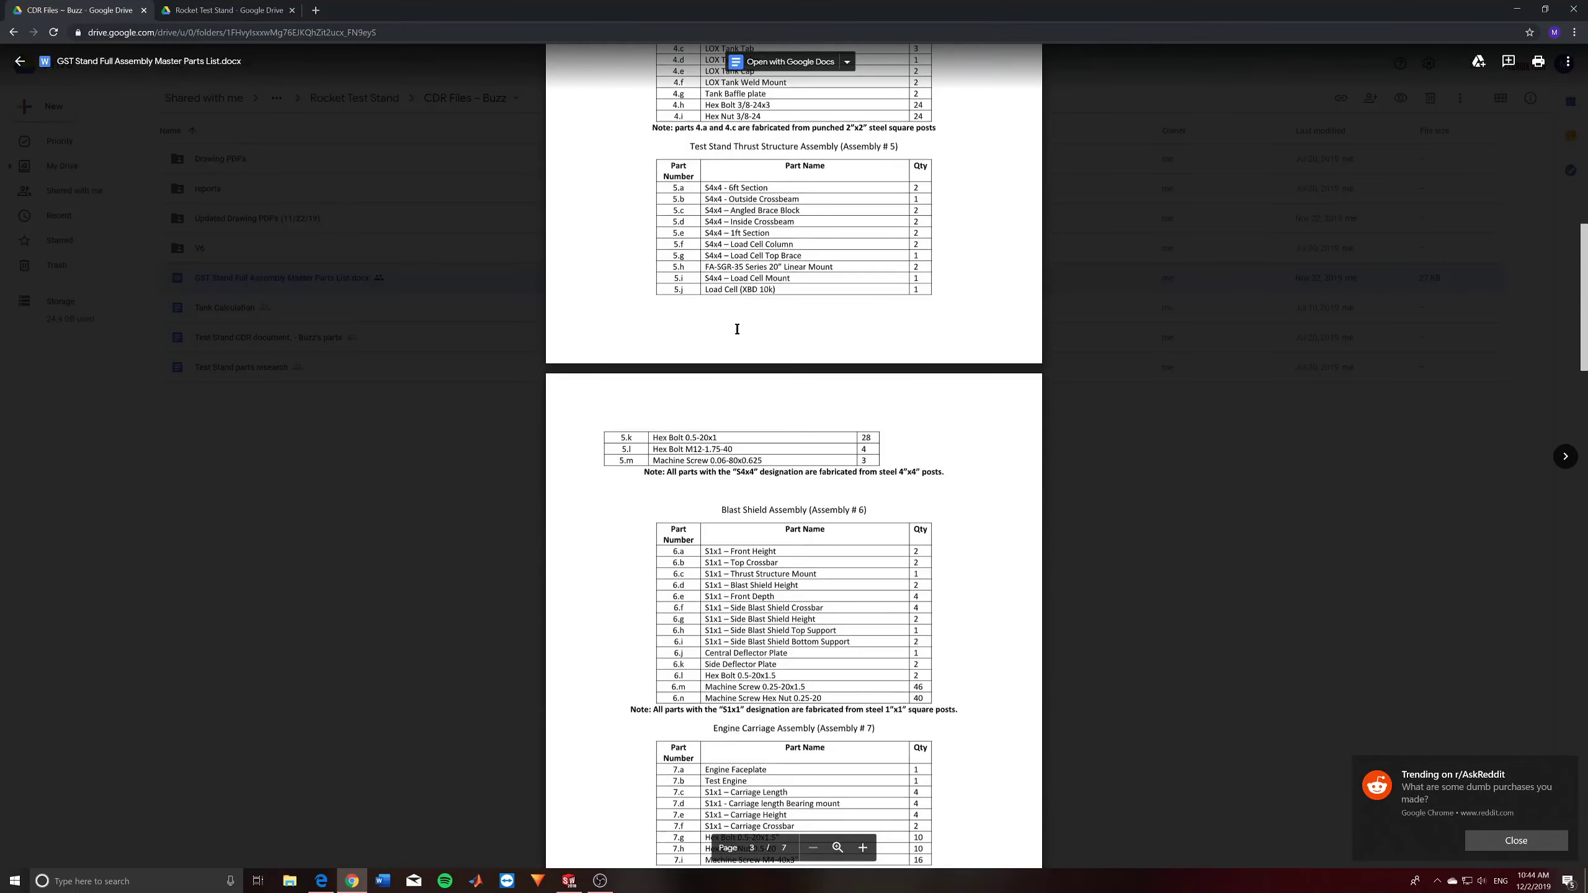
scroll(863, 252, "up", 8)
scroll(862, 252, "down", 12)
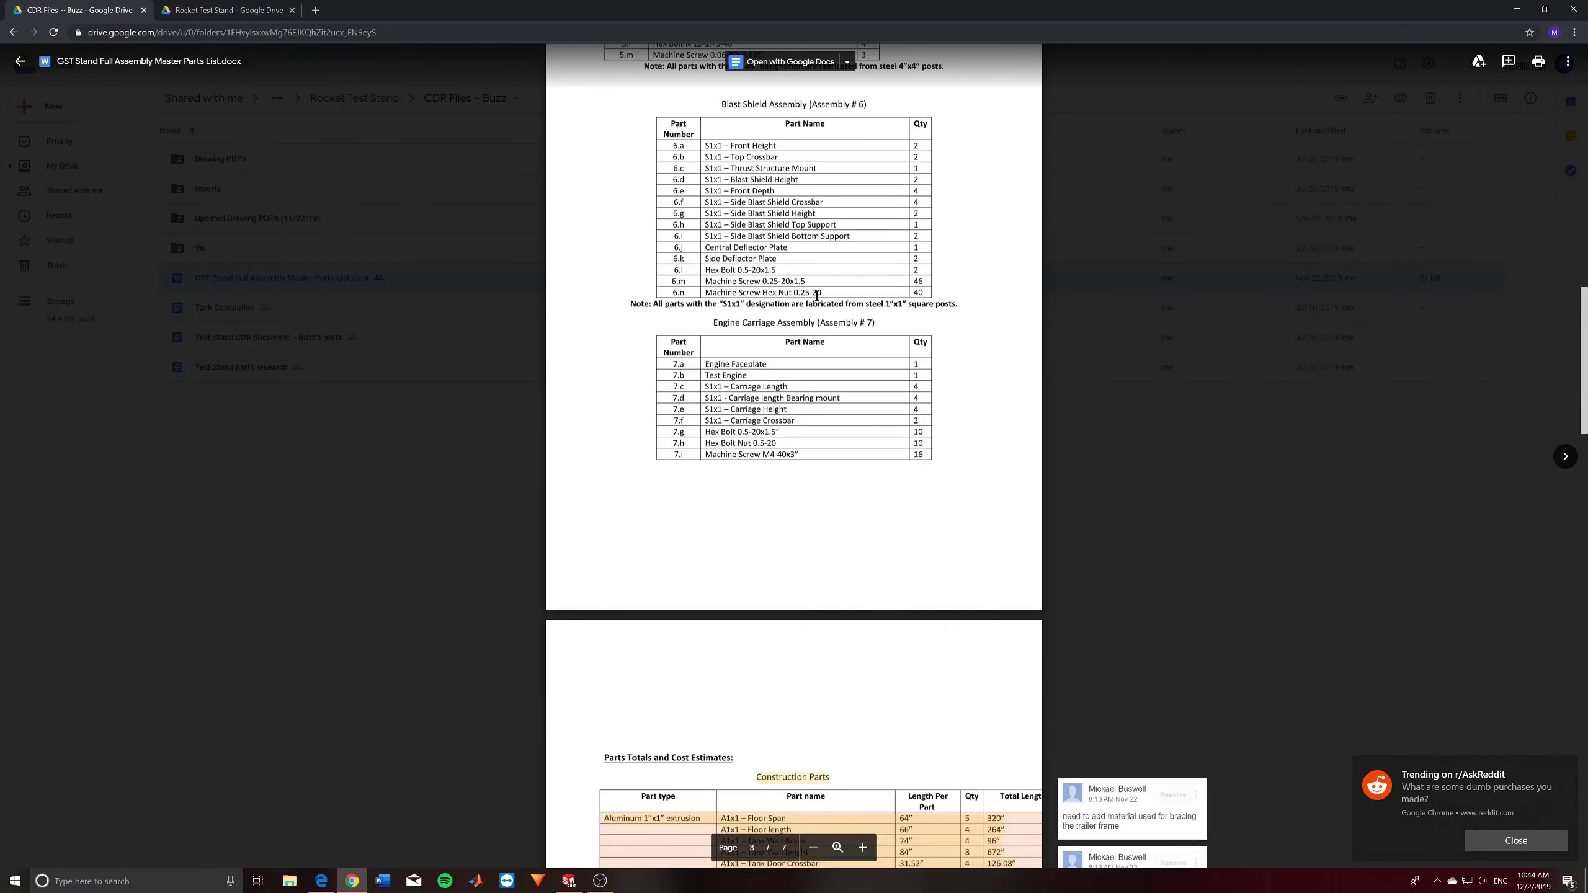
scroll(683, 463, "down", 2)
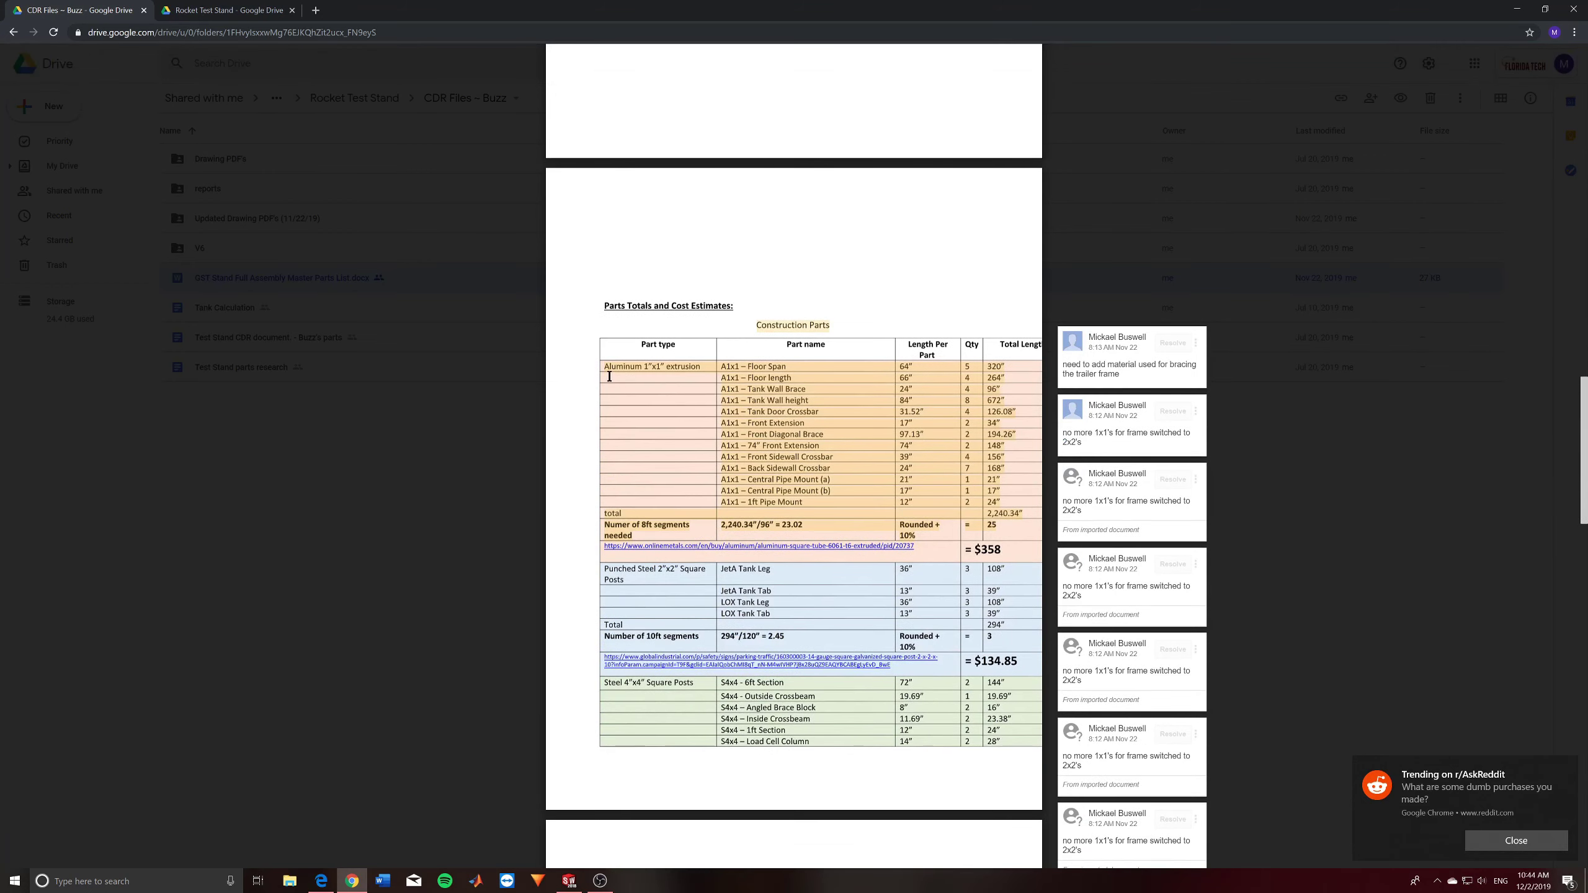
Examine the aluminum 1"x1" extrusion entries in the Construction Parts table, showing the comments on Front Extension, Central Pipe Mount (a) and Floor length.
left_click(720, 369)
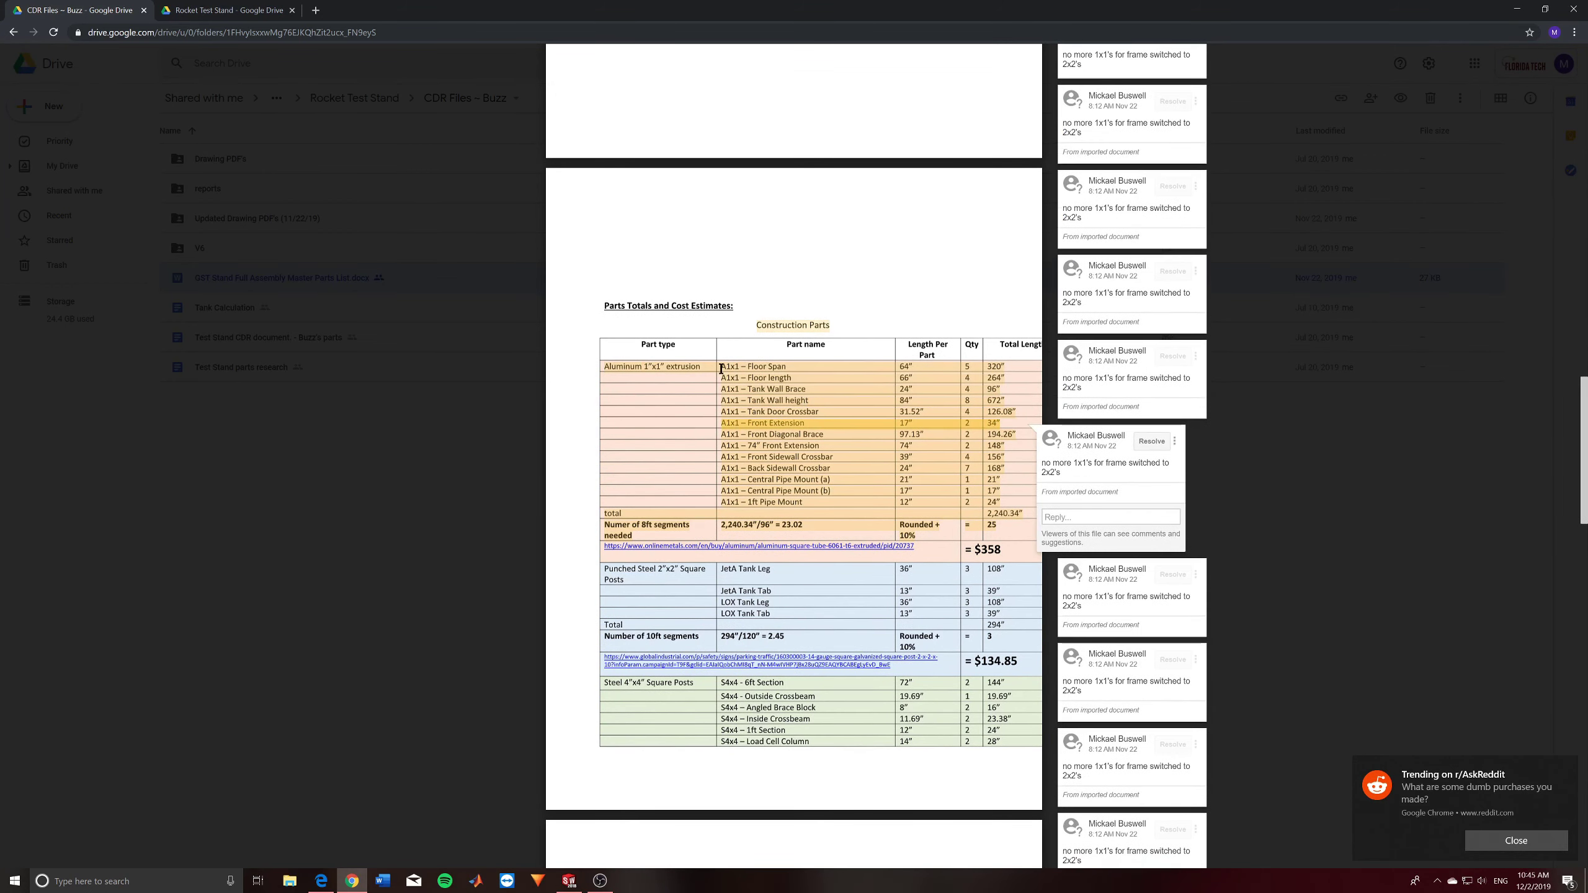
left_click(832, 485)
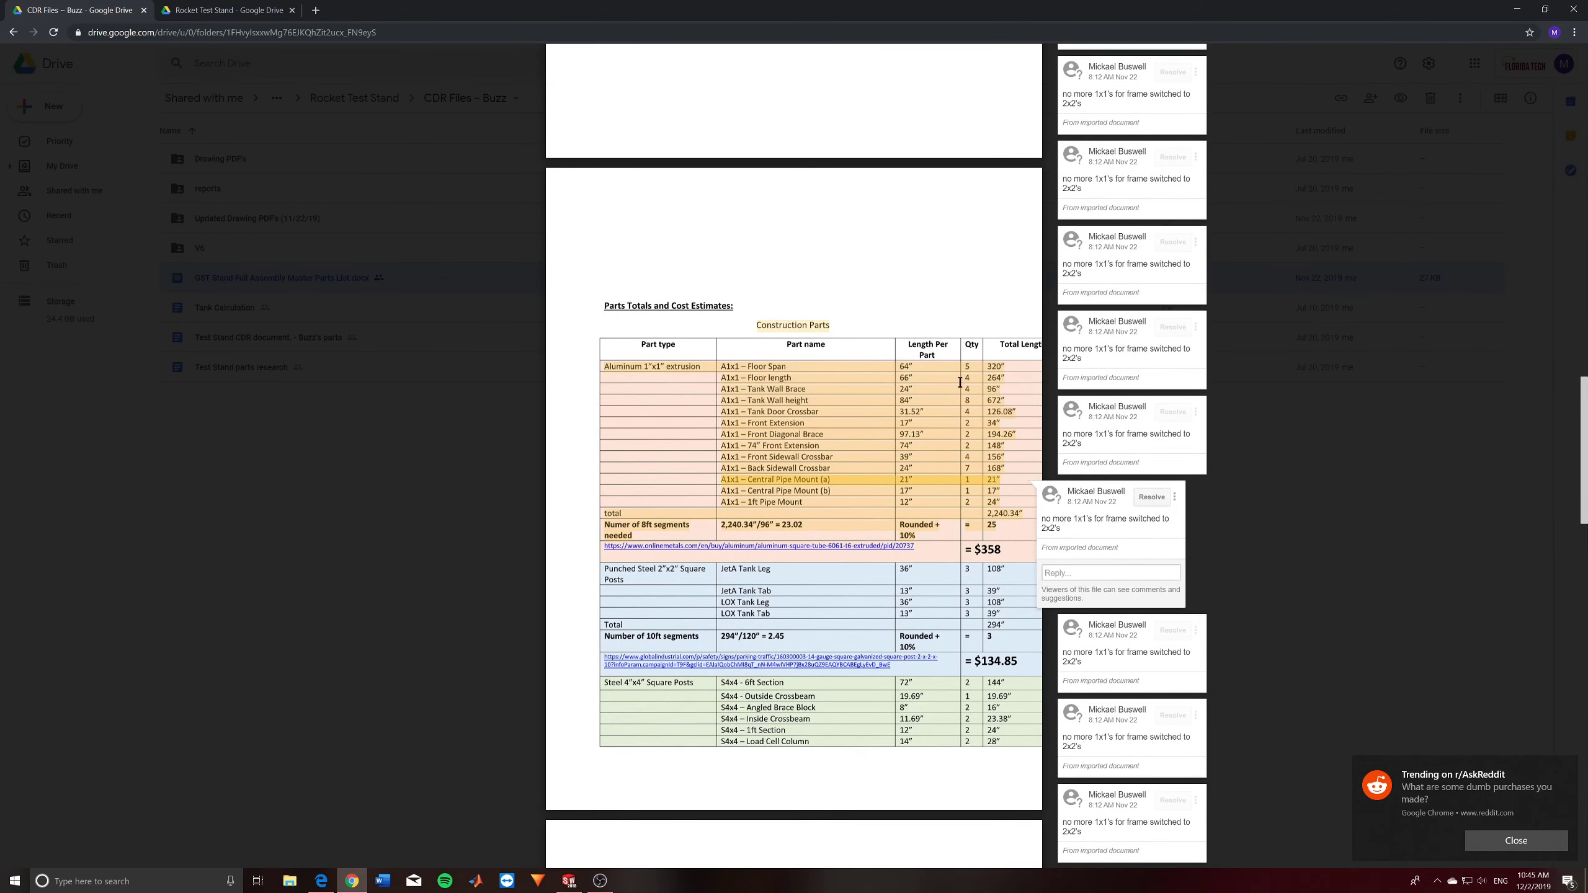
scroll(987, 370, "down", 4)
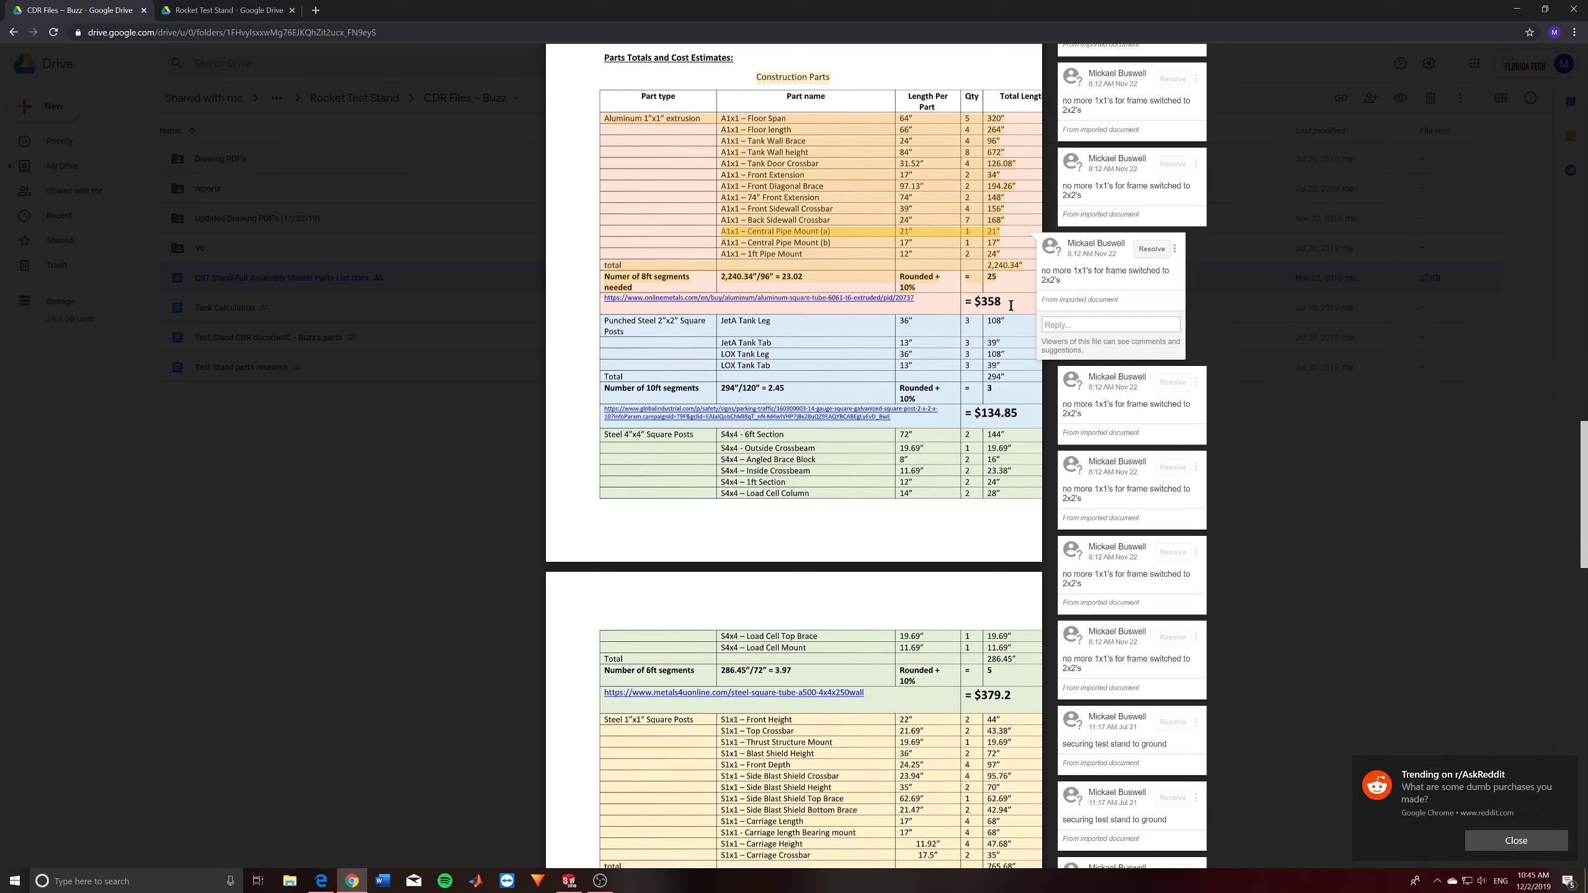
left_click(979, 306)
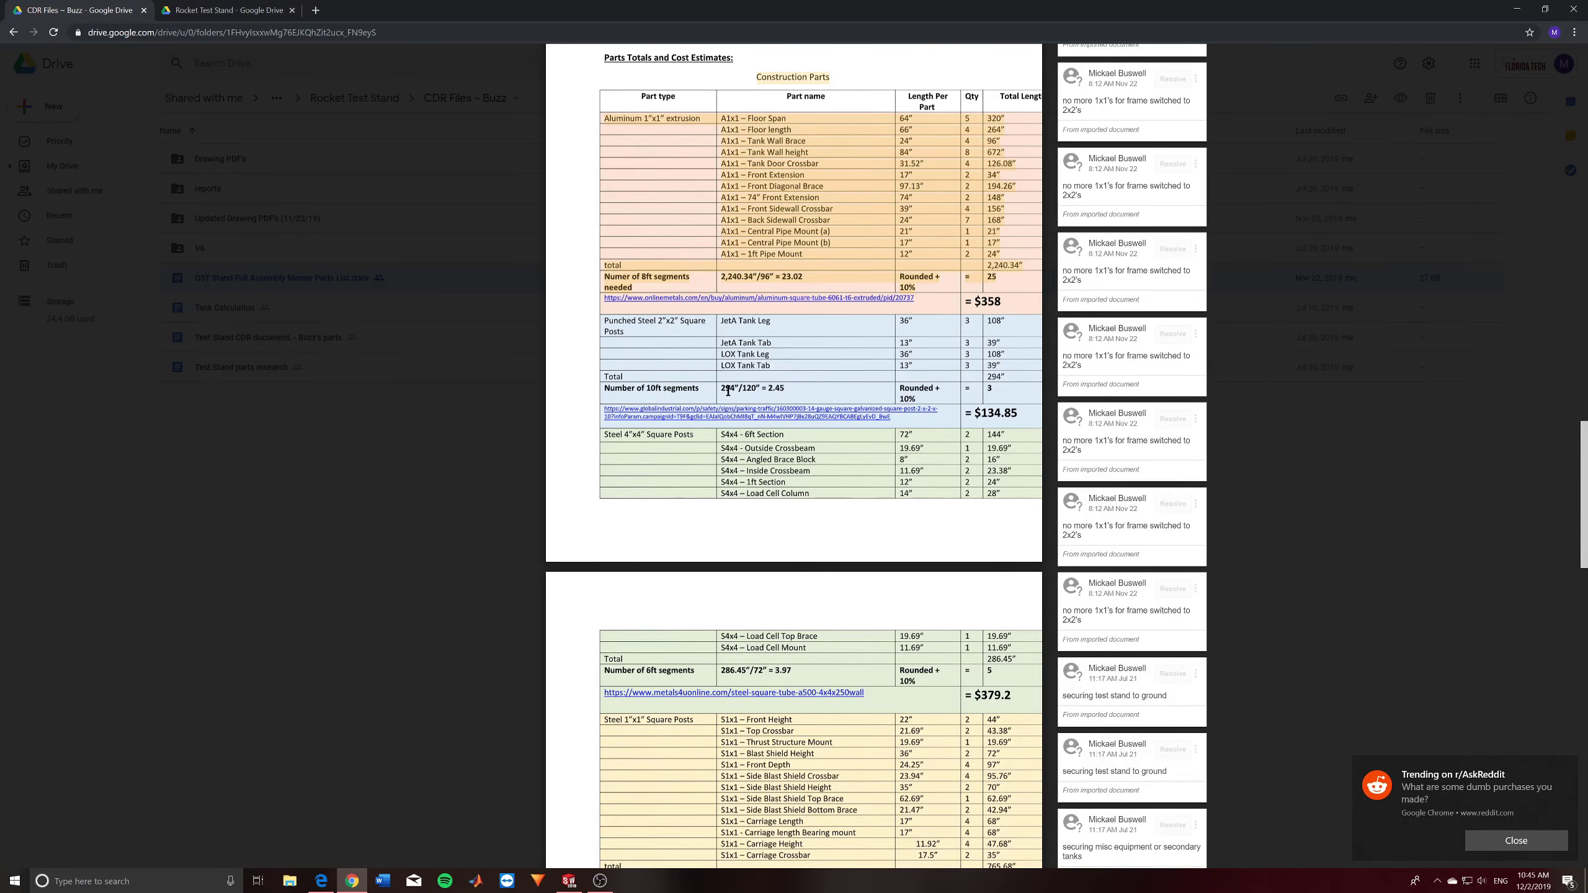
scroll(727, 391, "up", 2)
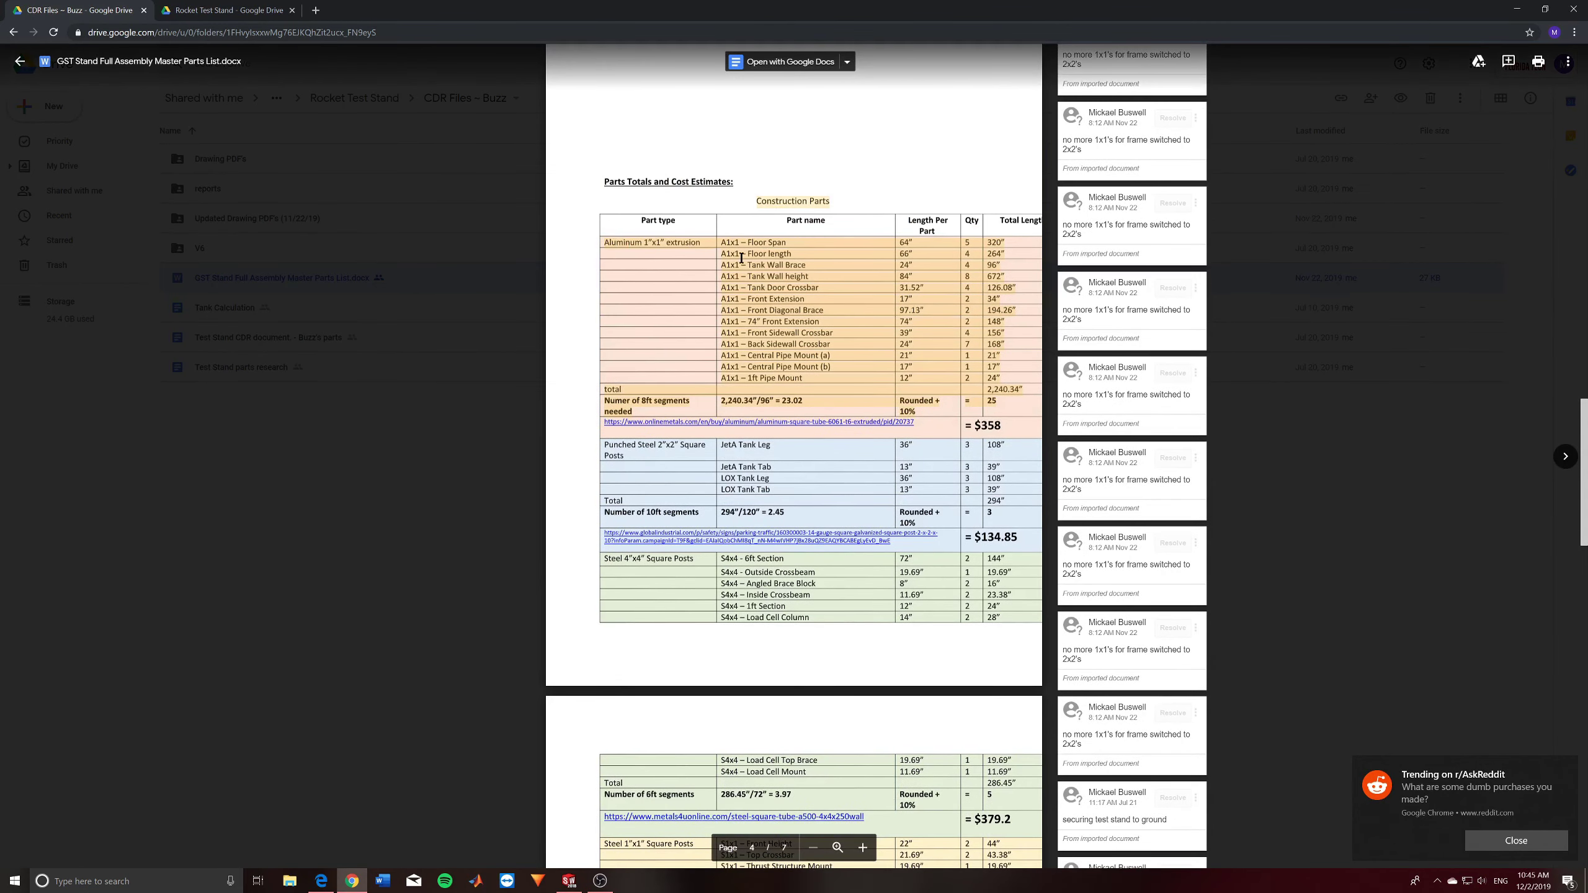
left_click(802, 253)
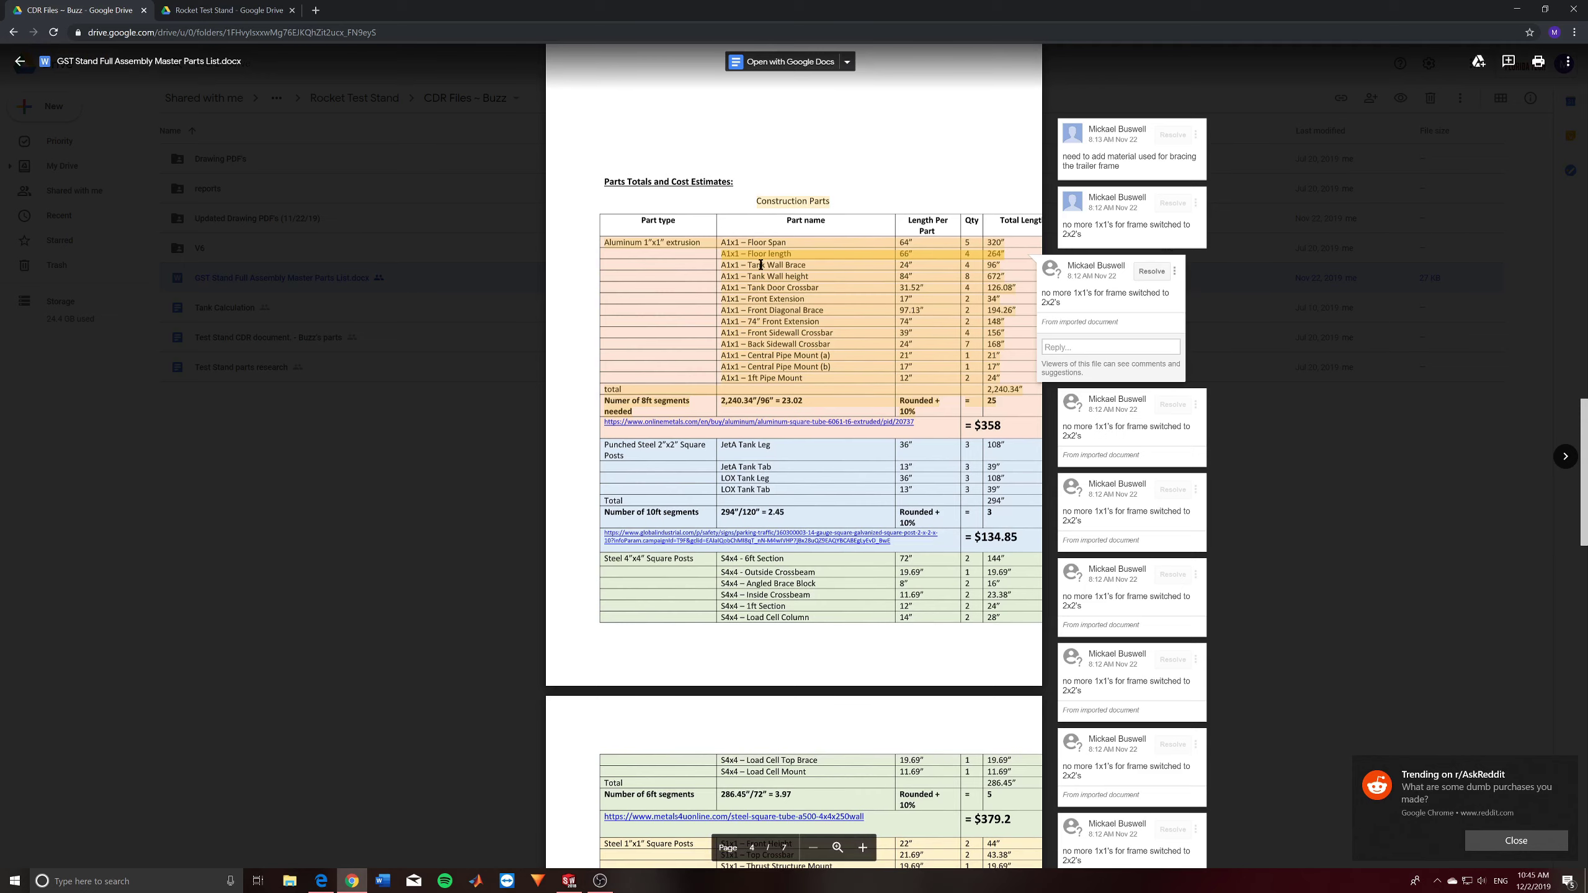
Examine the steel post and sheet metal cost estimates, the Bolts and Fasteners table, and the Other Purchases table.
scroll(776, 360, "down", 3)
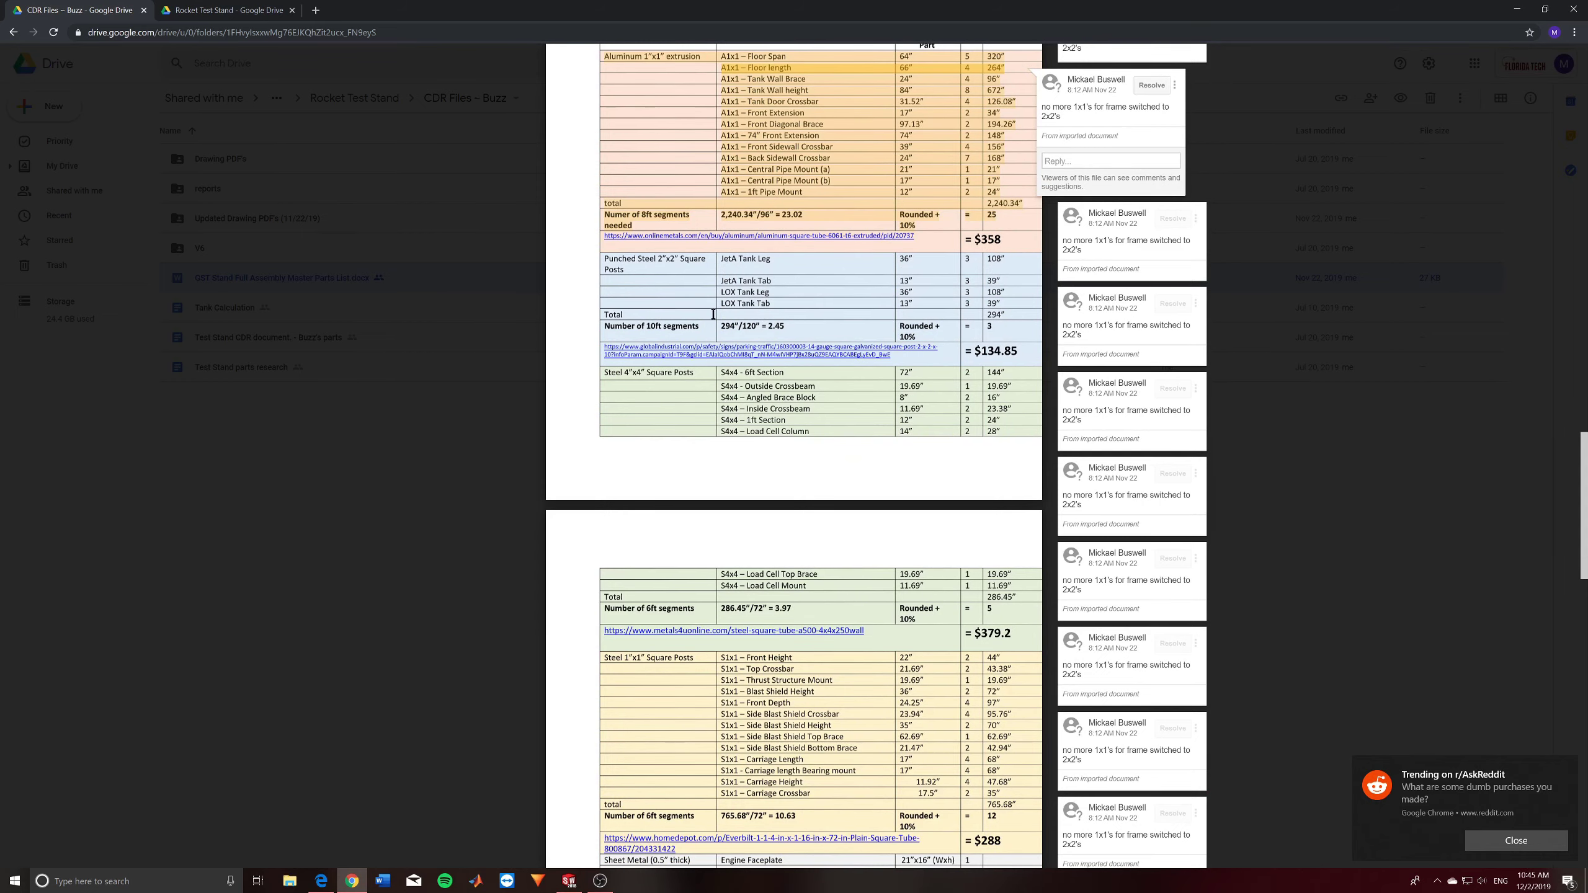
scroll(726, 332, "down", 6)
scroll(655, 208, "up", 3)
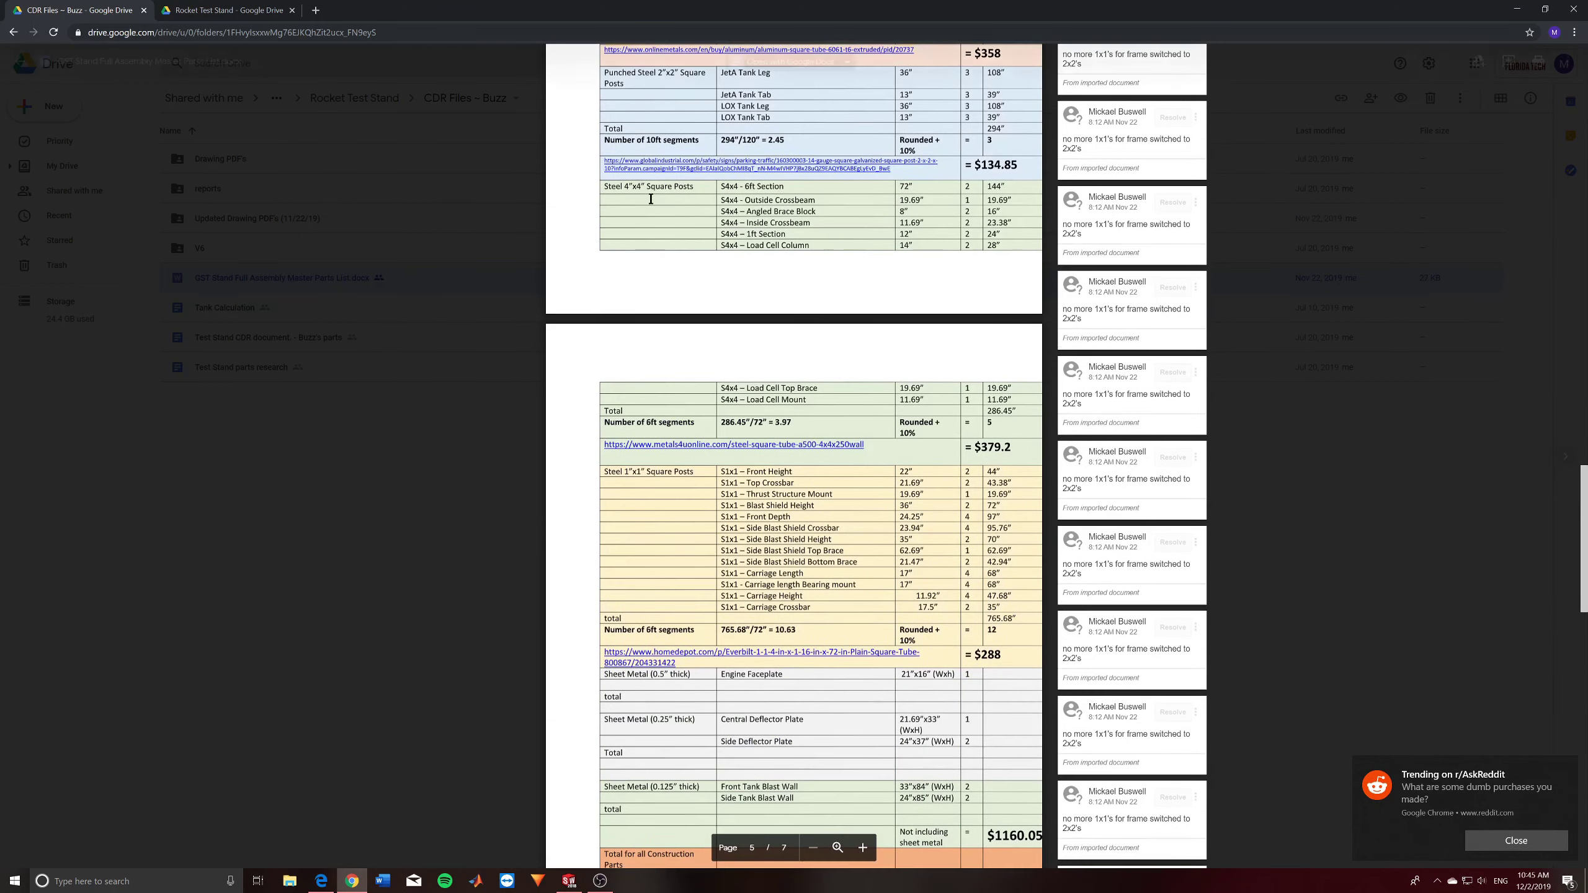
scroll(700, 494, "down", 3)
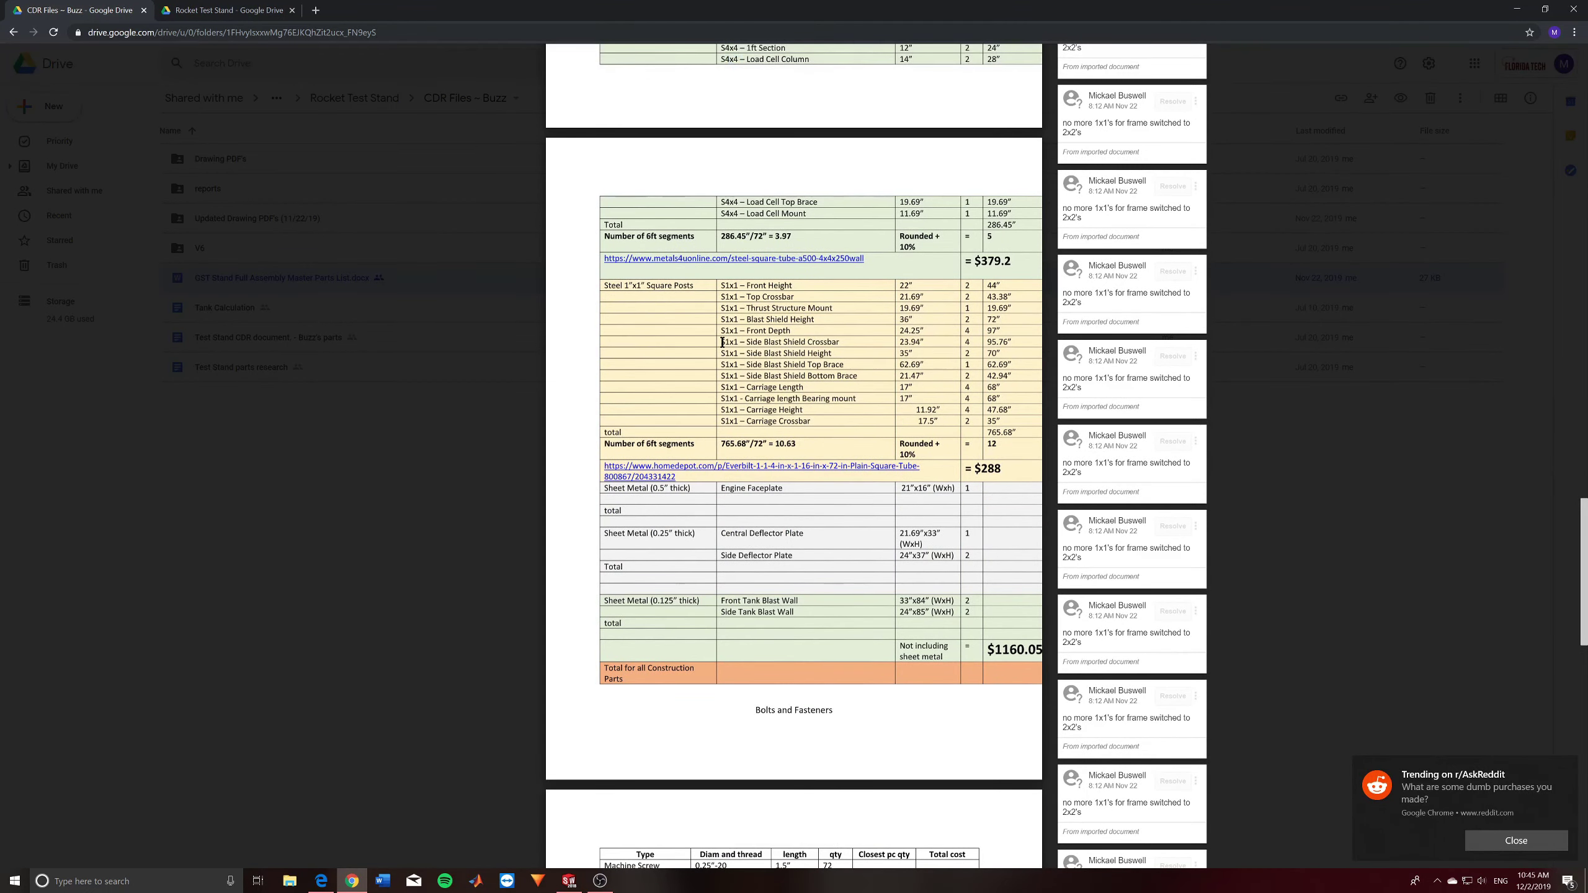
scroll(737, 568, "down", 3)
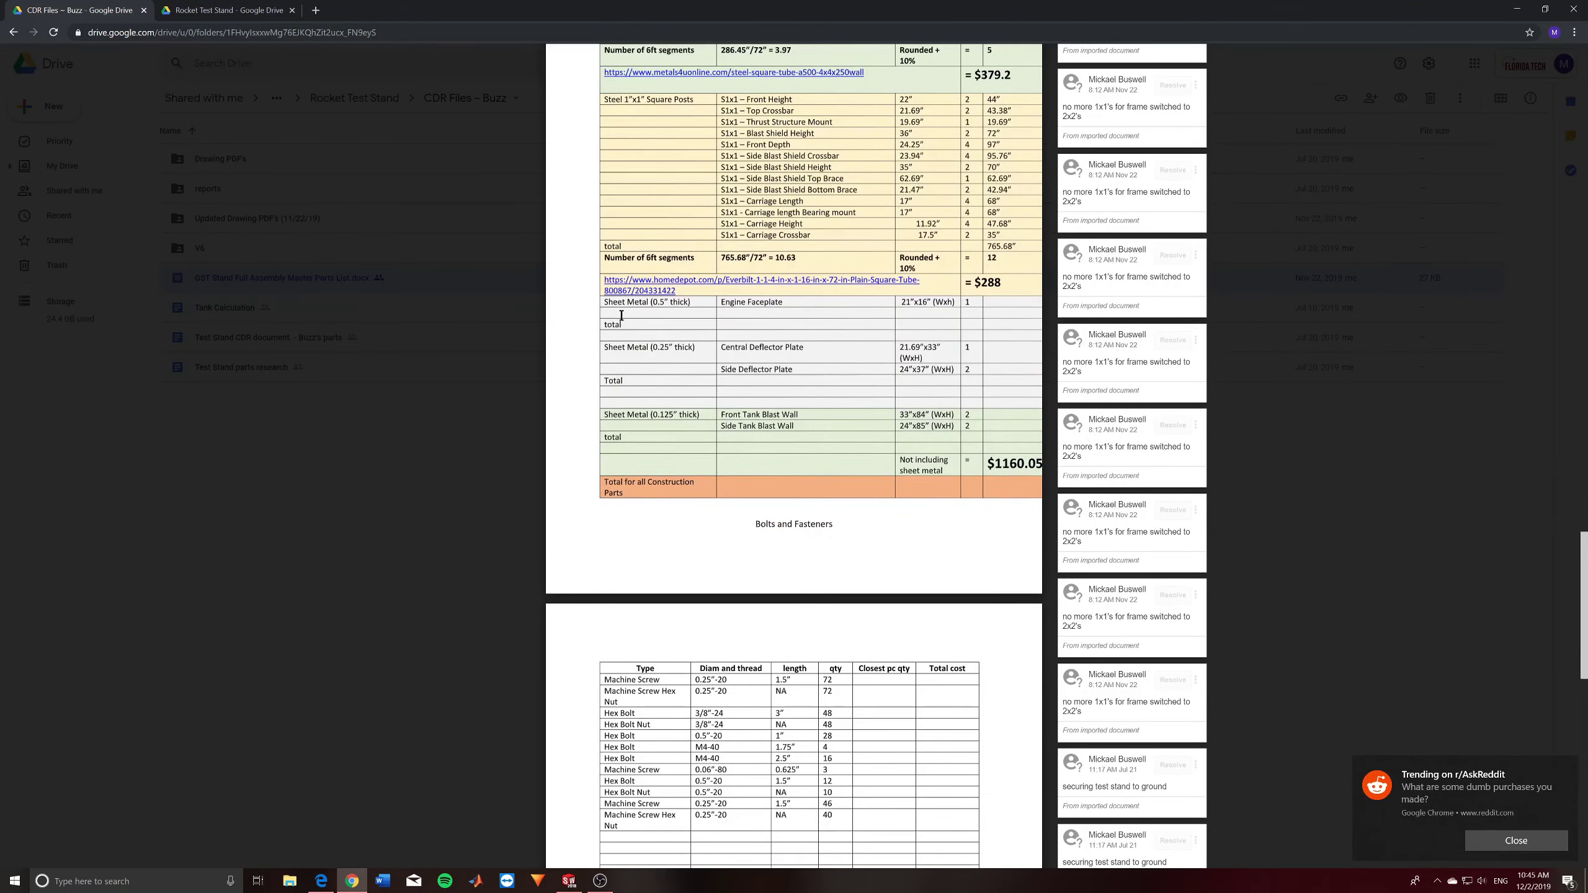
scroll(840, 412, "down", 6)
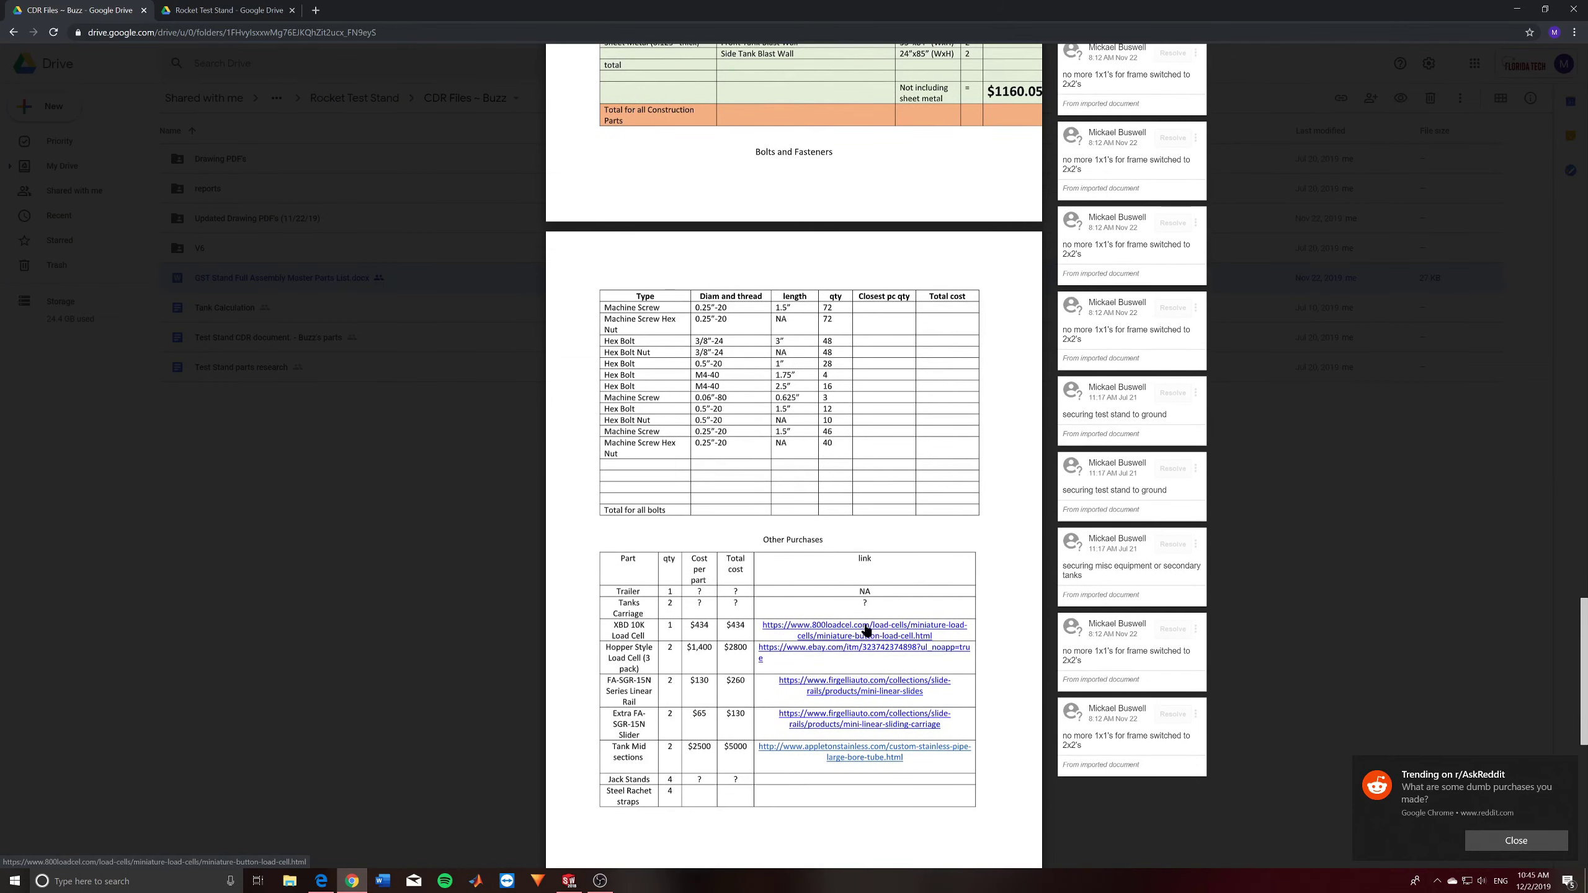
scroll(624, 633, "down", 1)
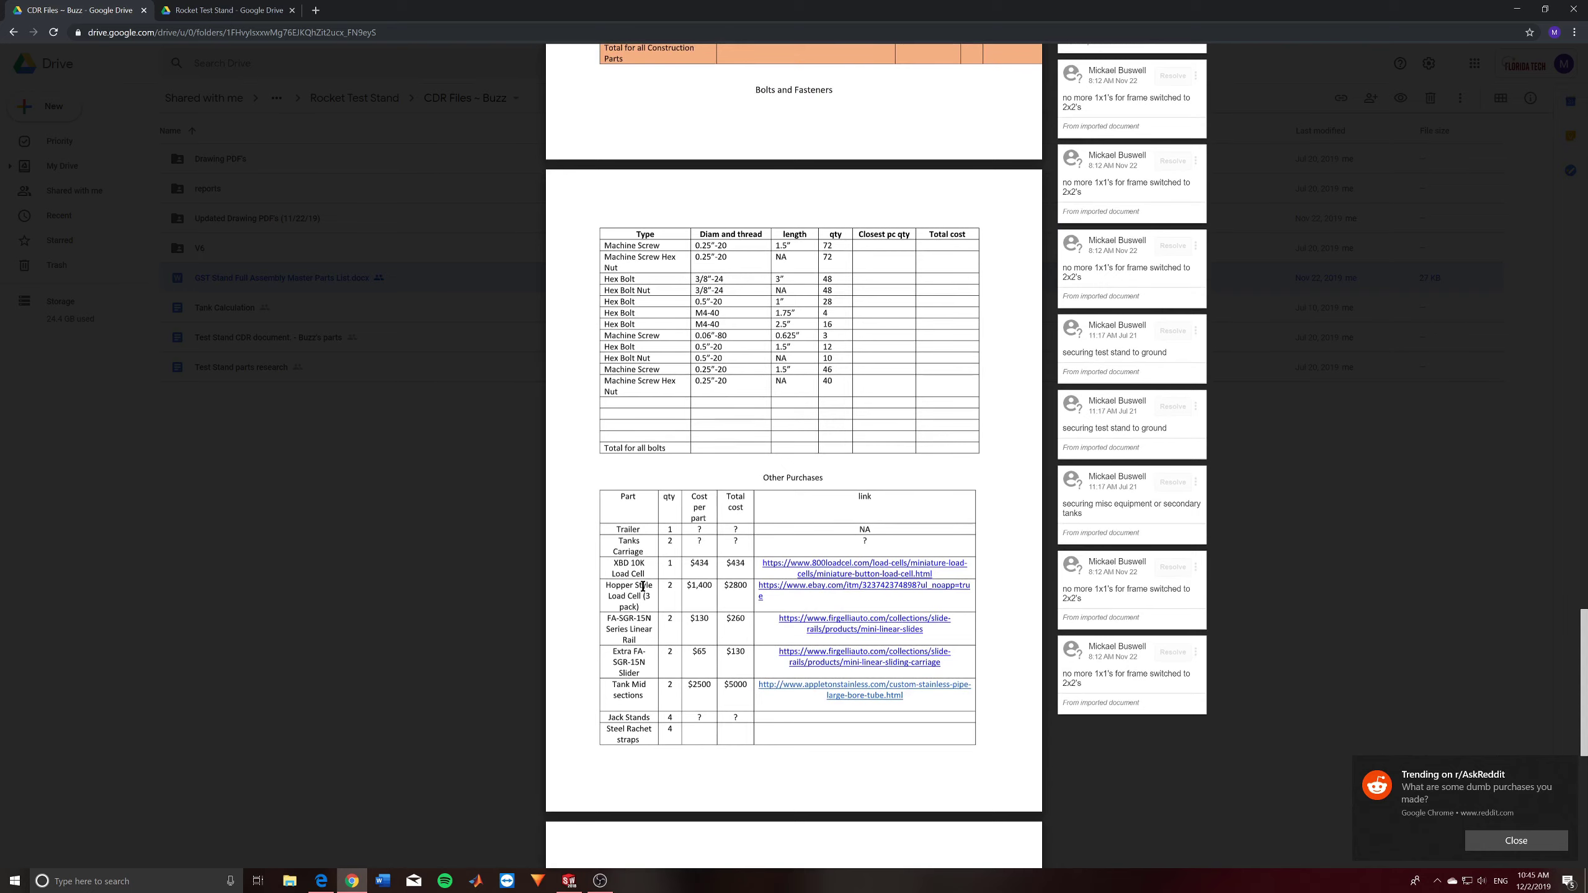
Open the XBD 10K load cell and FA-SGR-15N linear rail links from Other Purchases, and read the slide rail's product page.
left_click(811, 574)
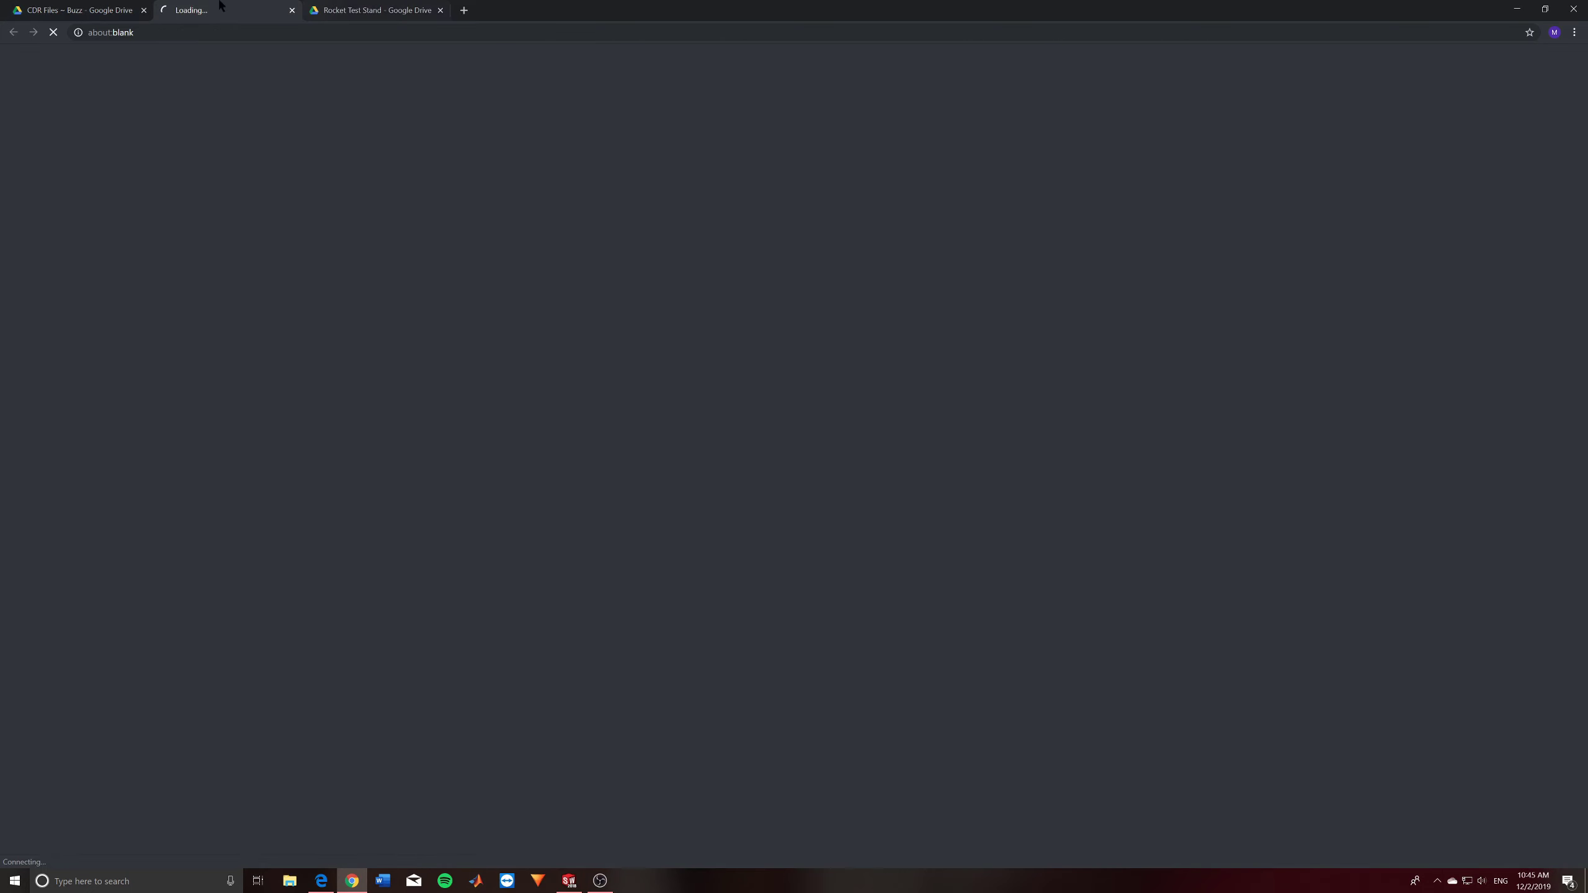
left_click(106, 6)
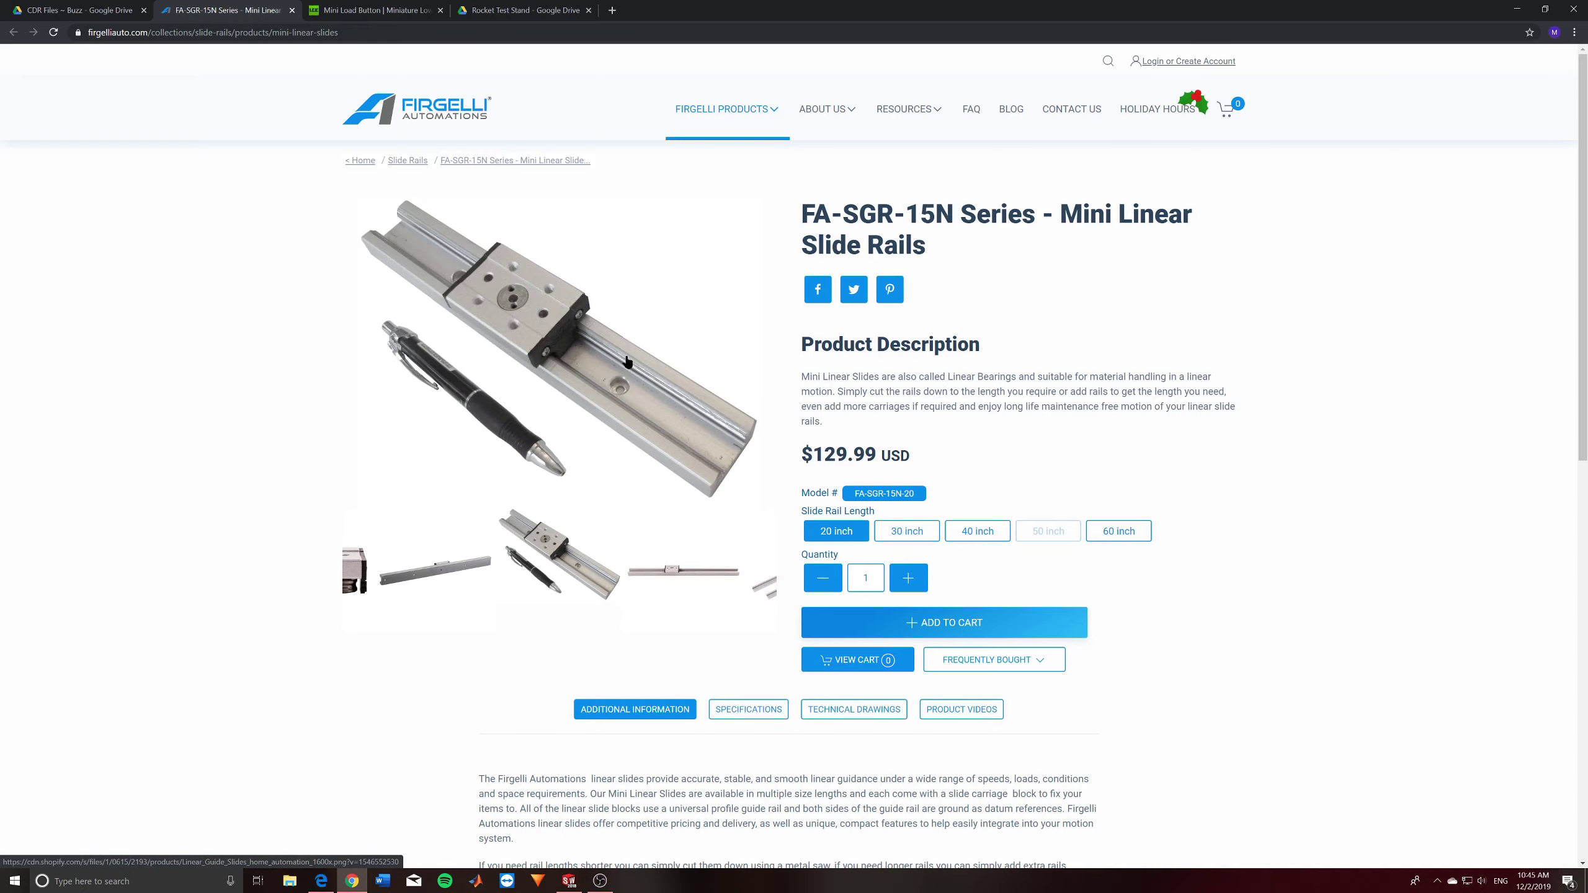
scroll(803, 443, "down", 5)
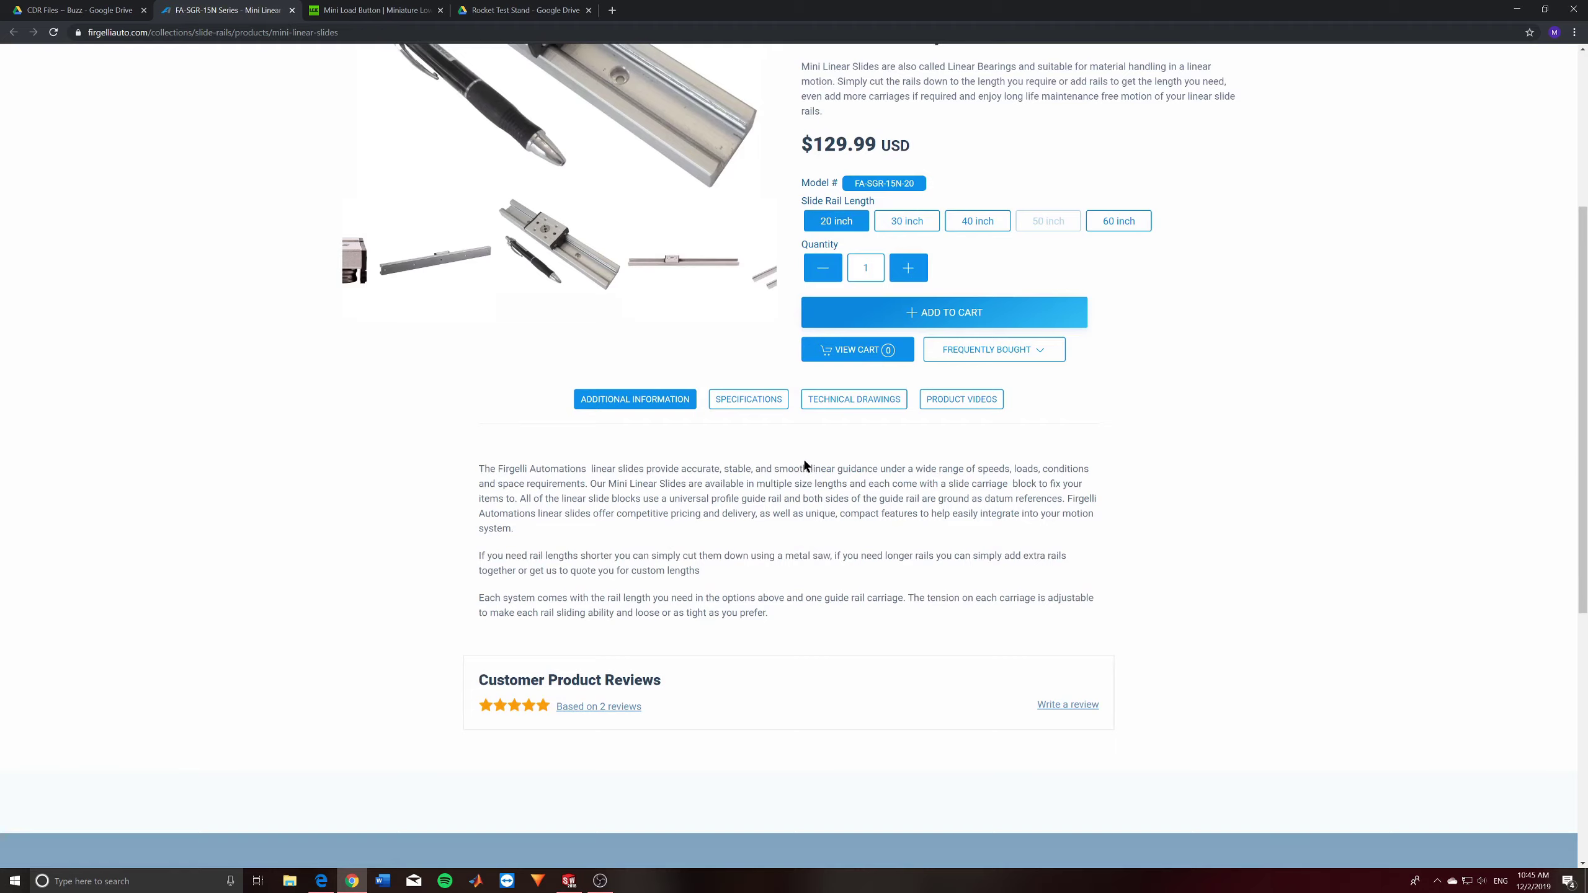
scroll(803, 457, "up", 5)
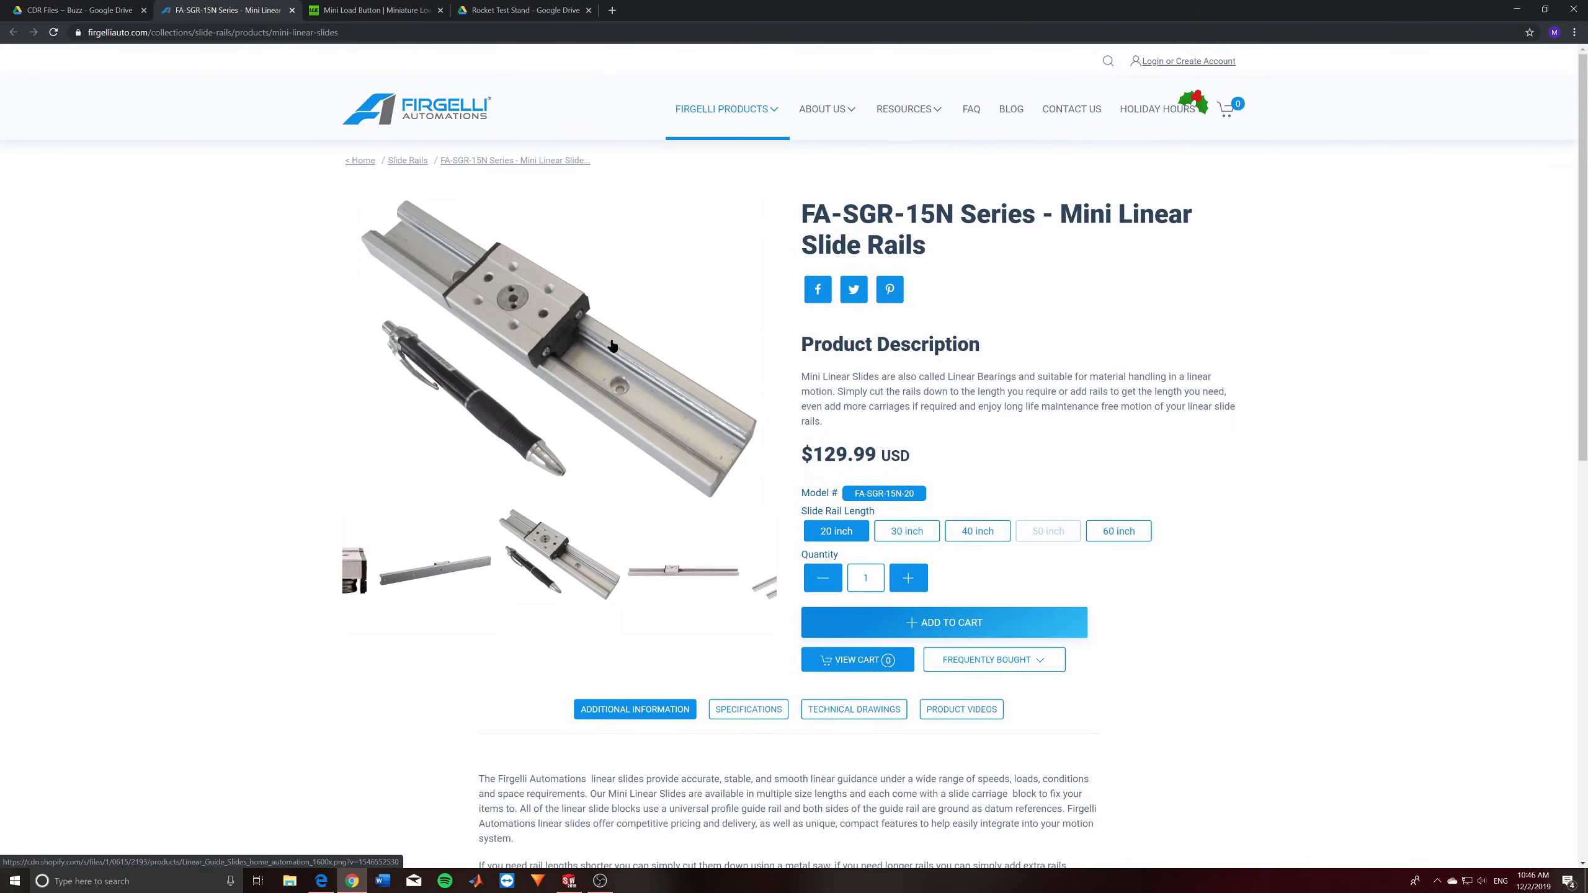
scroll(938, 457, "down", 4)
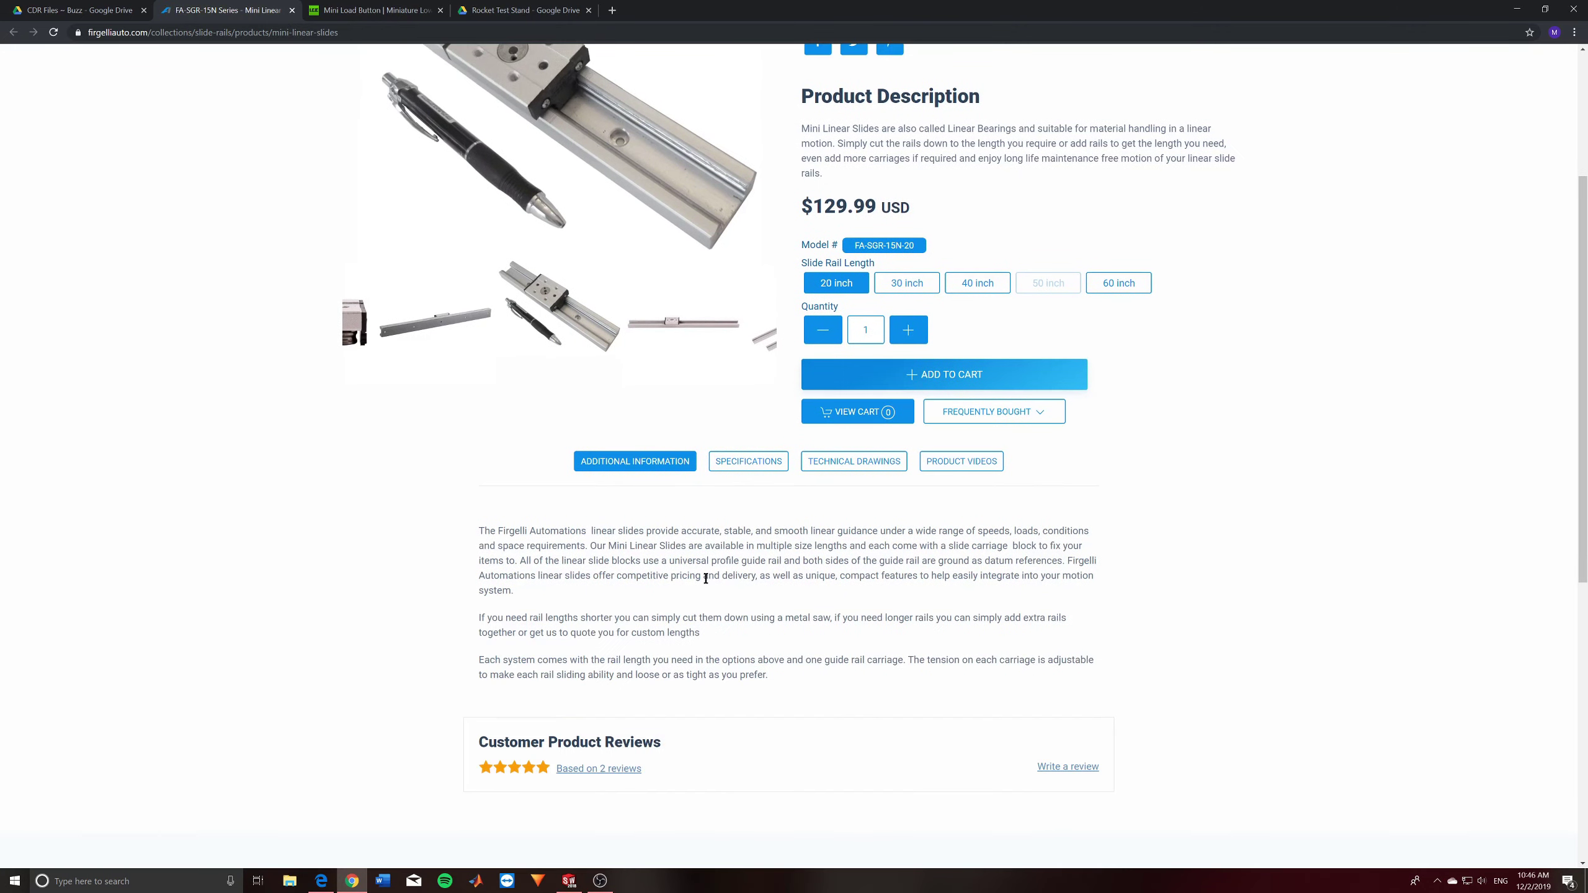
scroll(747, 600, "up", 2)
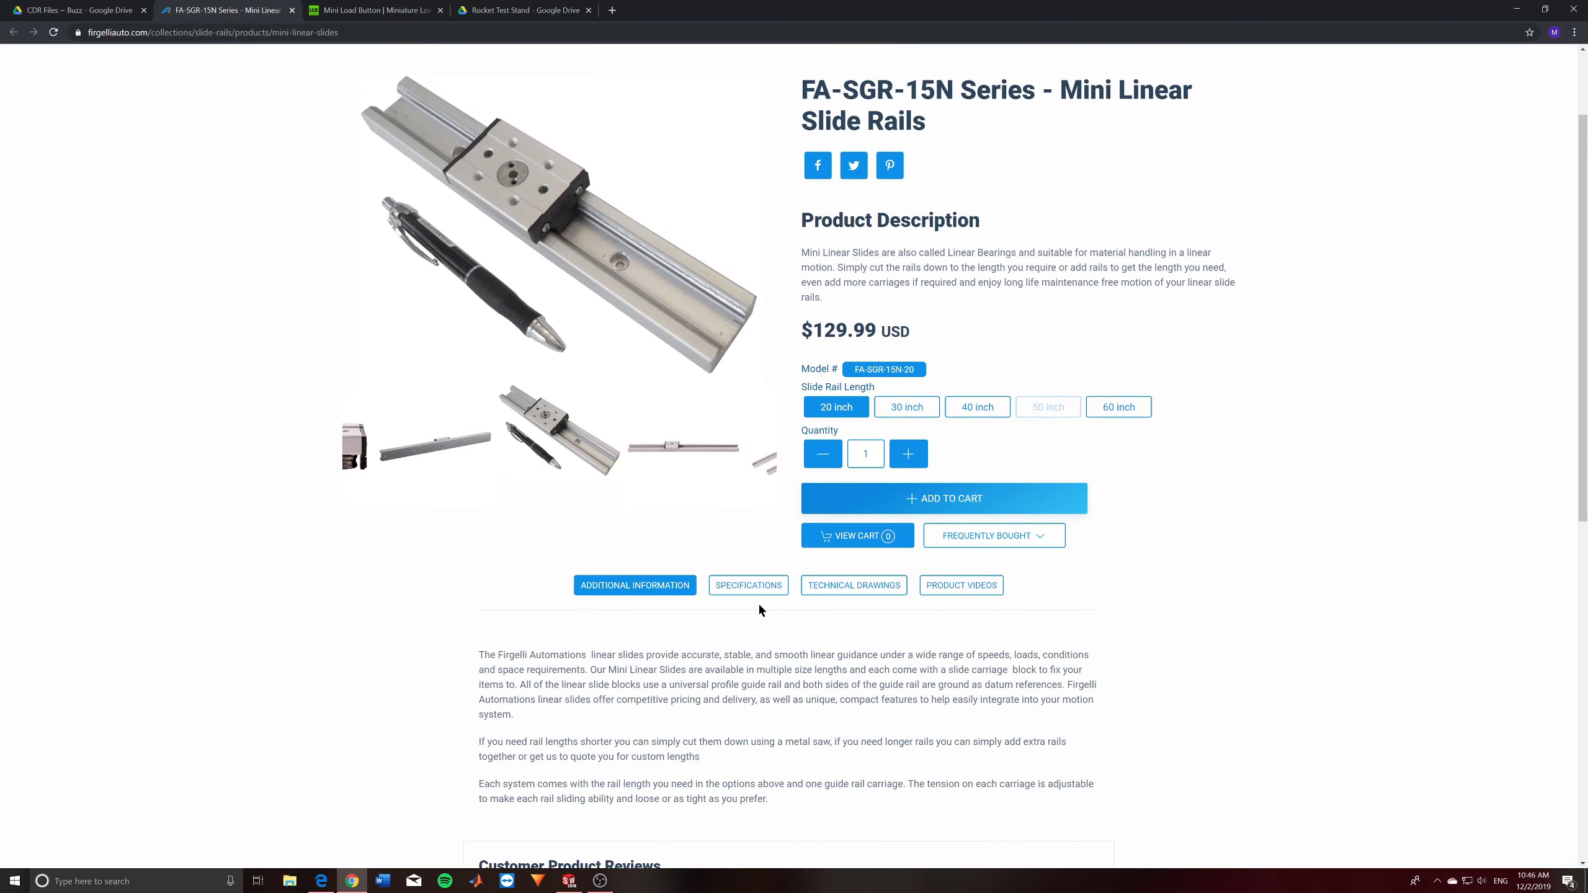
Show the FA-SGR-15N slide rail's specifications and highlight the maximum loading capacity line.
left_click(757, 591)
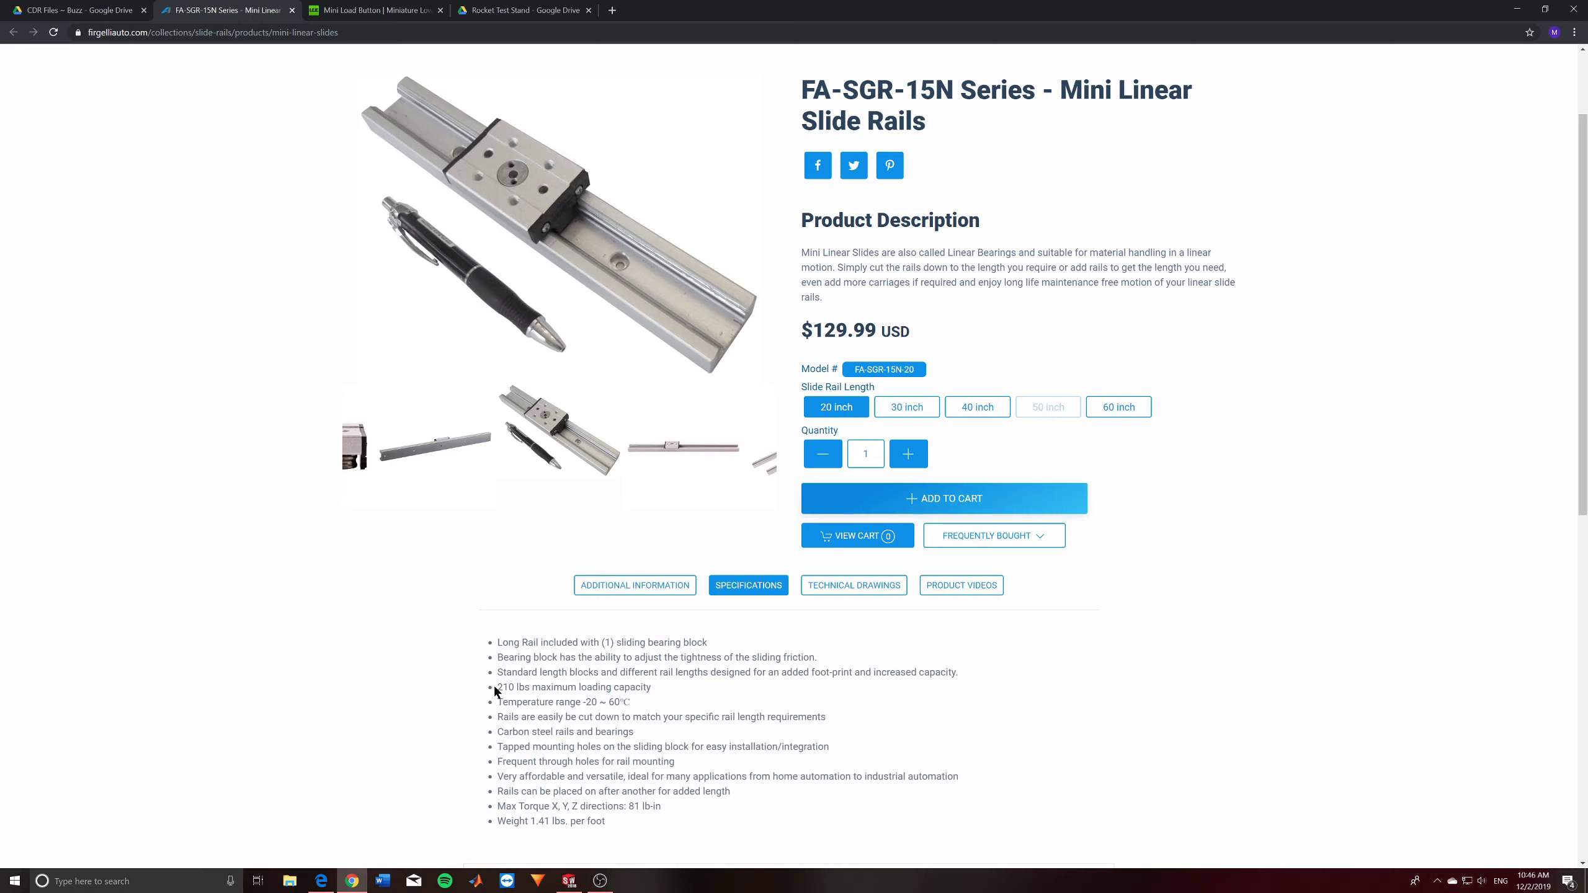
left_click_drag(494, 684, 680, 691)
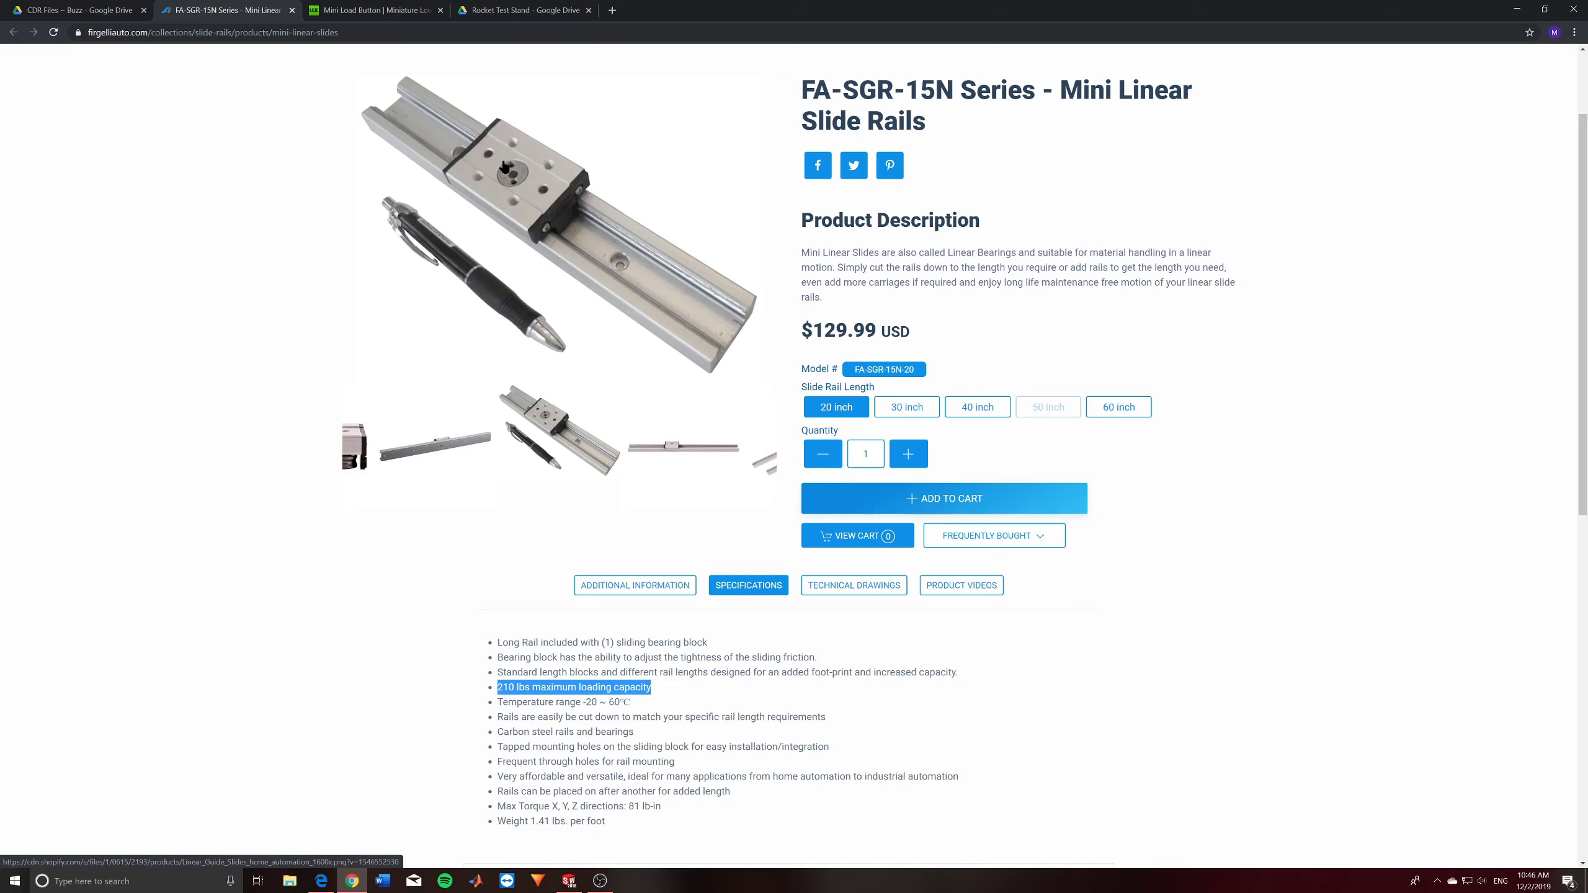
left_click(1040, 271)
scroll(977, 489, "up", 2)
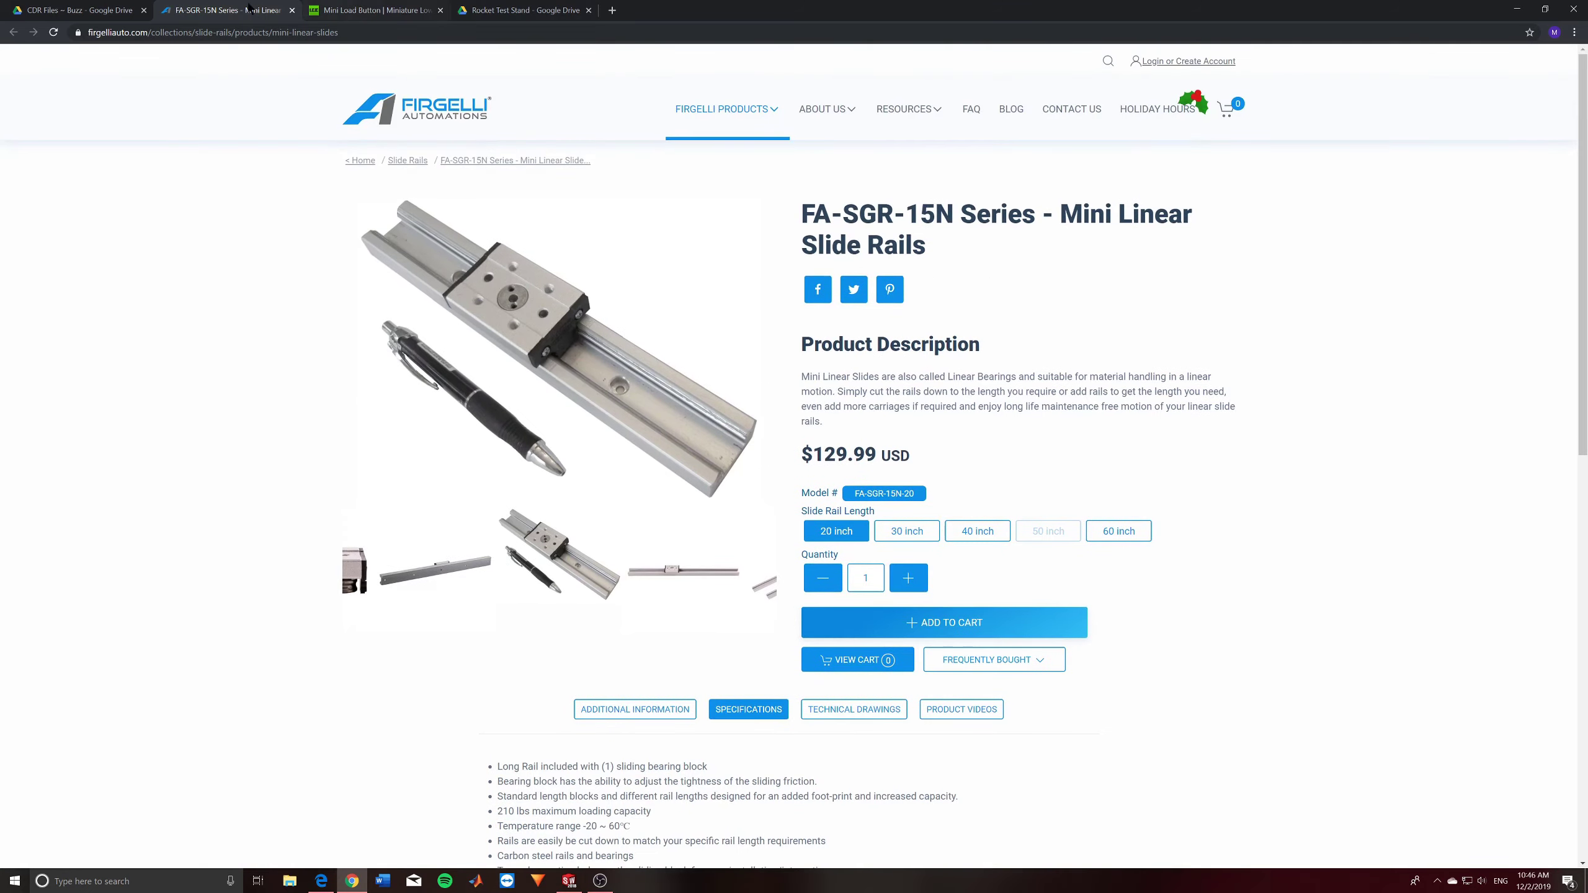
Return to the master parts list and examine the remaining Other Purchases rows, including the tank mid sections, jack stands and ratchet straps.
left_click(118, 10)
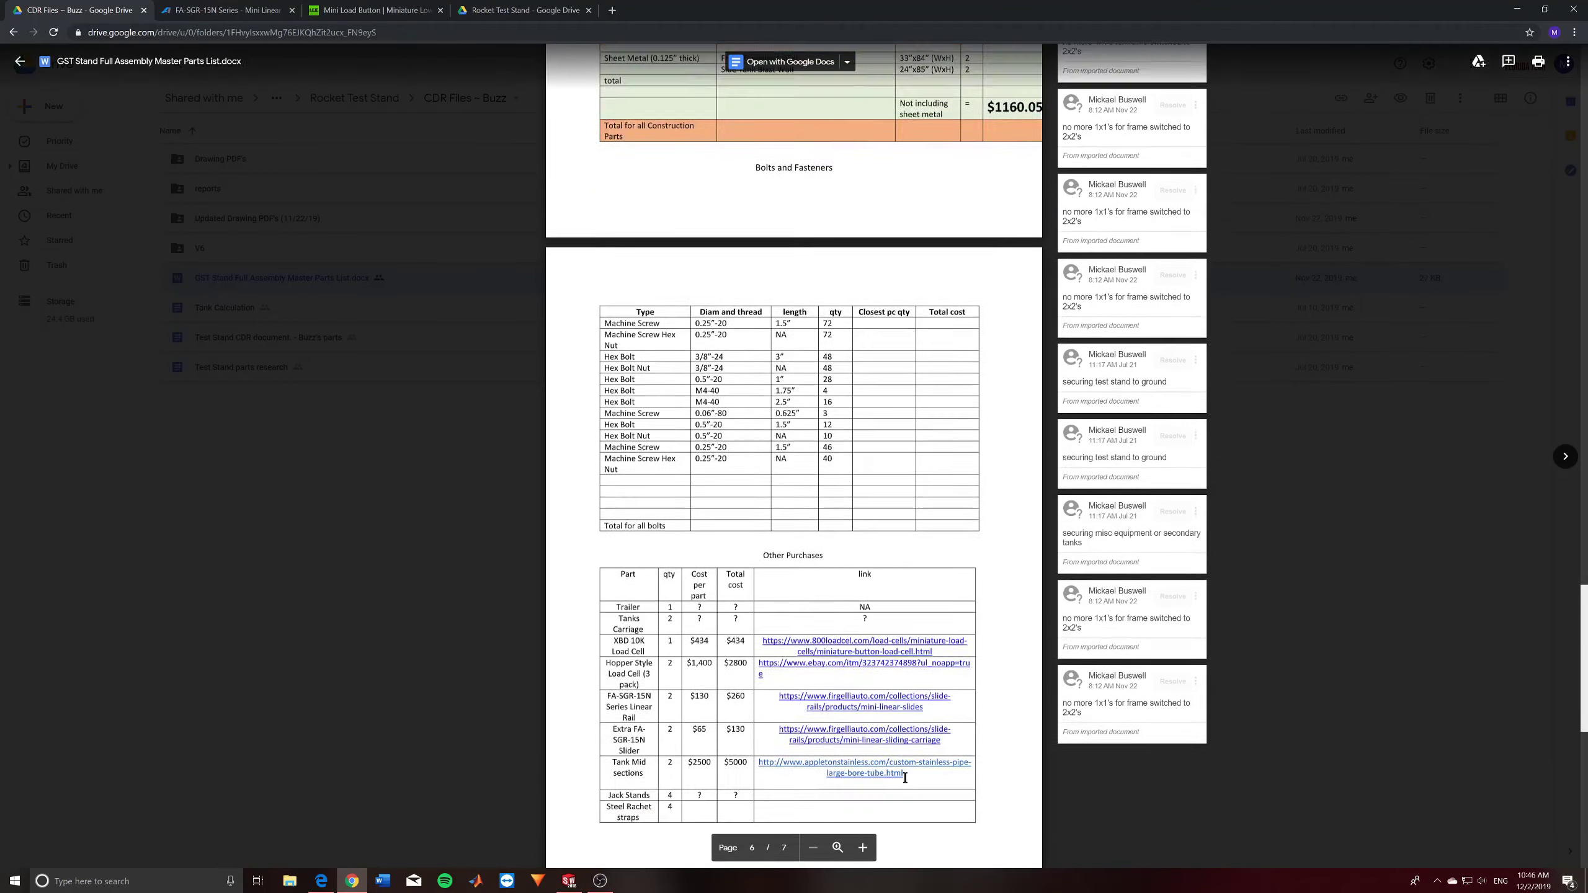
scroll(905, 769, "down", 6)
scroll(906, 756, "up", 5)
scroll(889, 718, "down", 4)
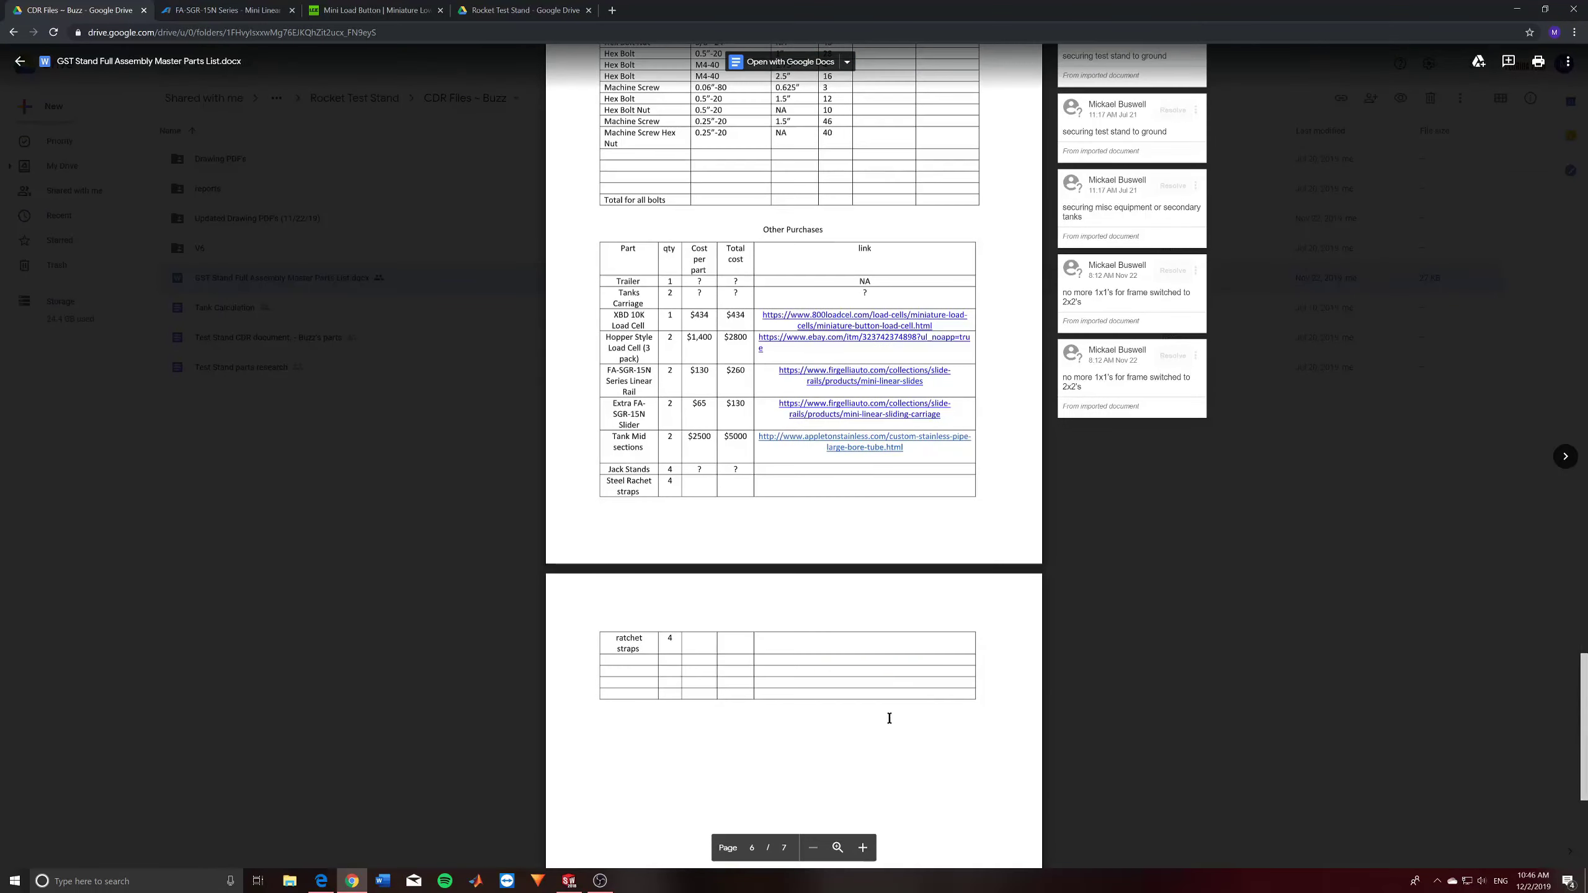
scroll(889, 718, "up", 3)
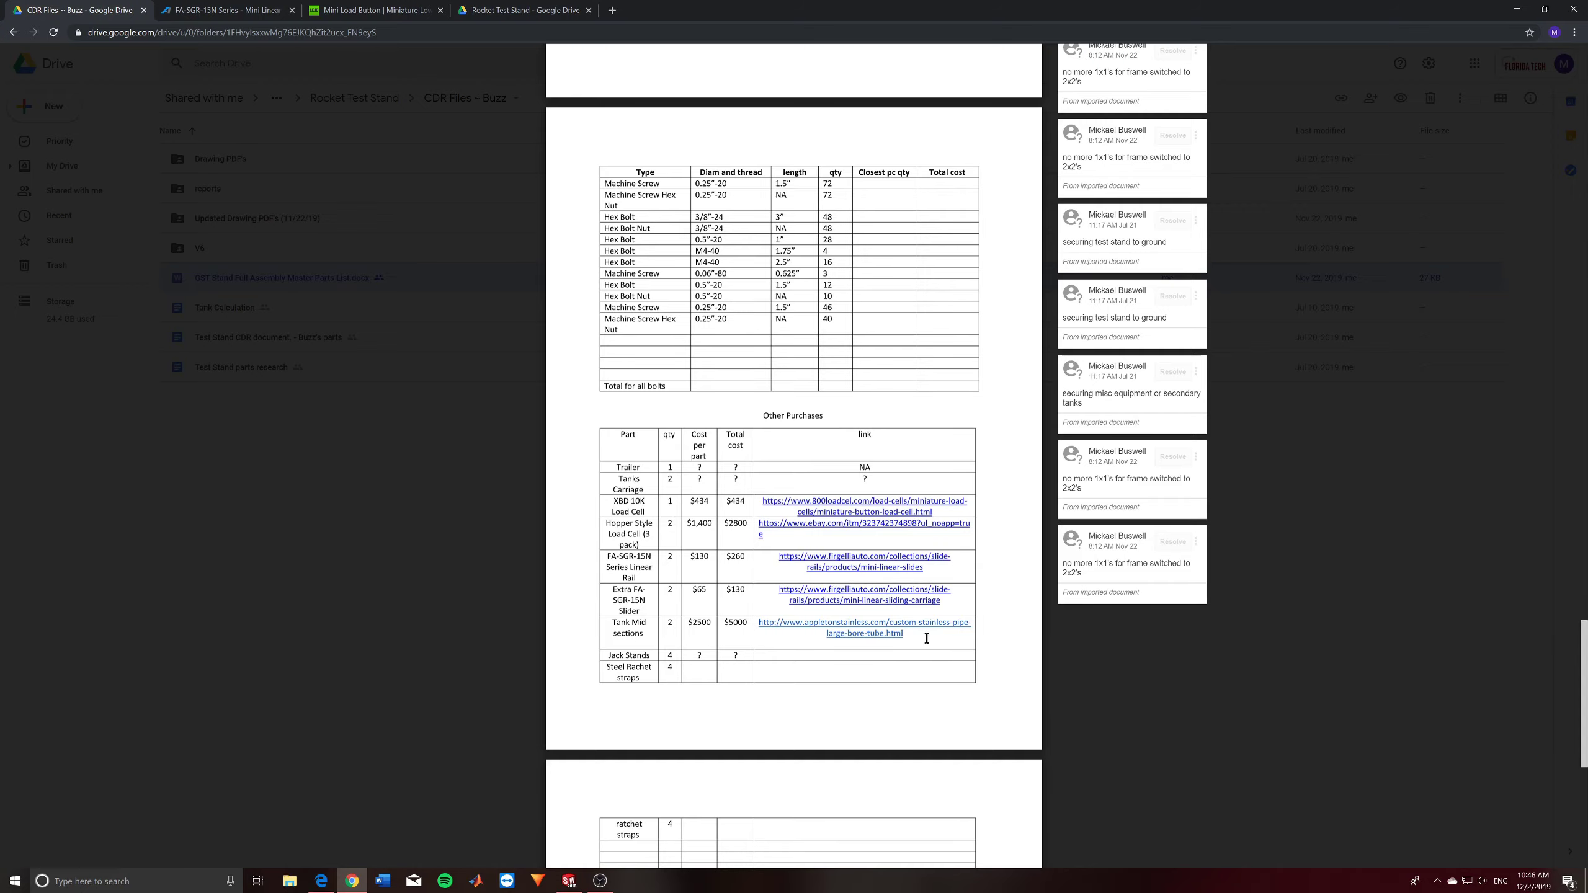
Review the full assembly, trailer and stand frame tables at the start of the master parts list and close the document preview.
scroll(689, 339, "up", 20)
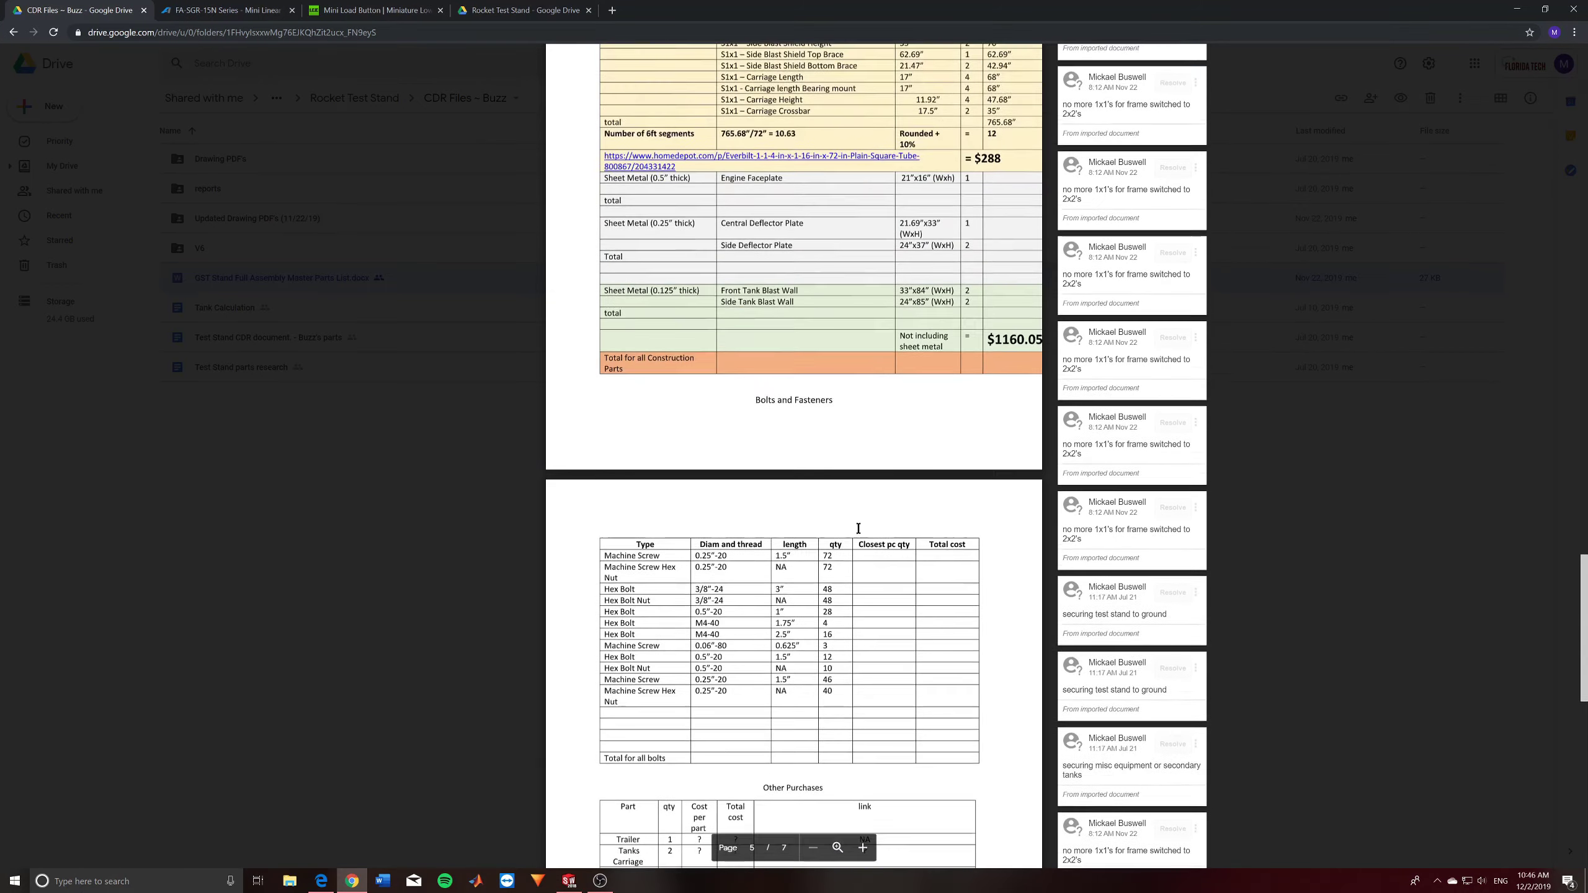
scroll(709, 465, "up", 20)
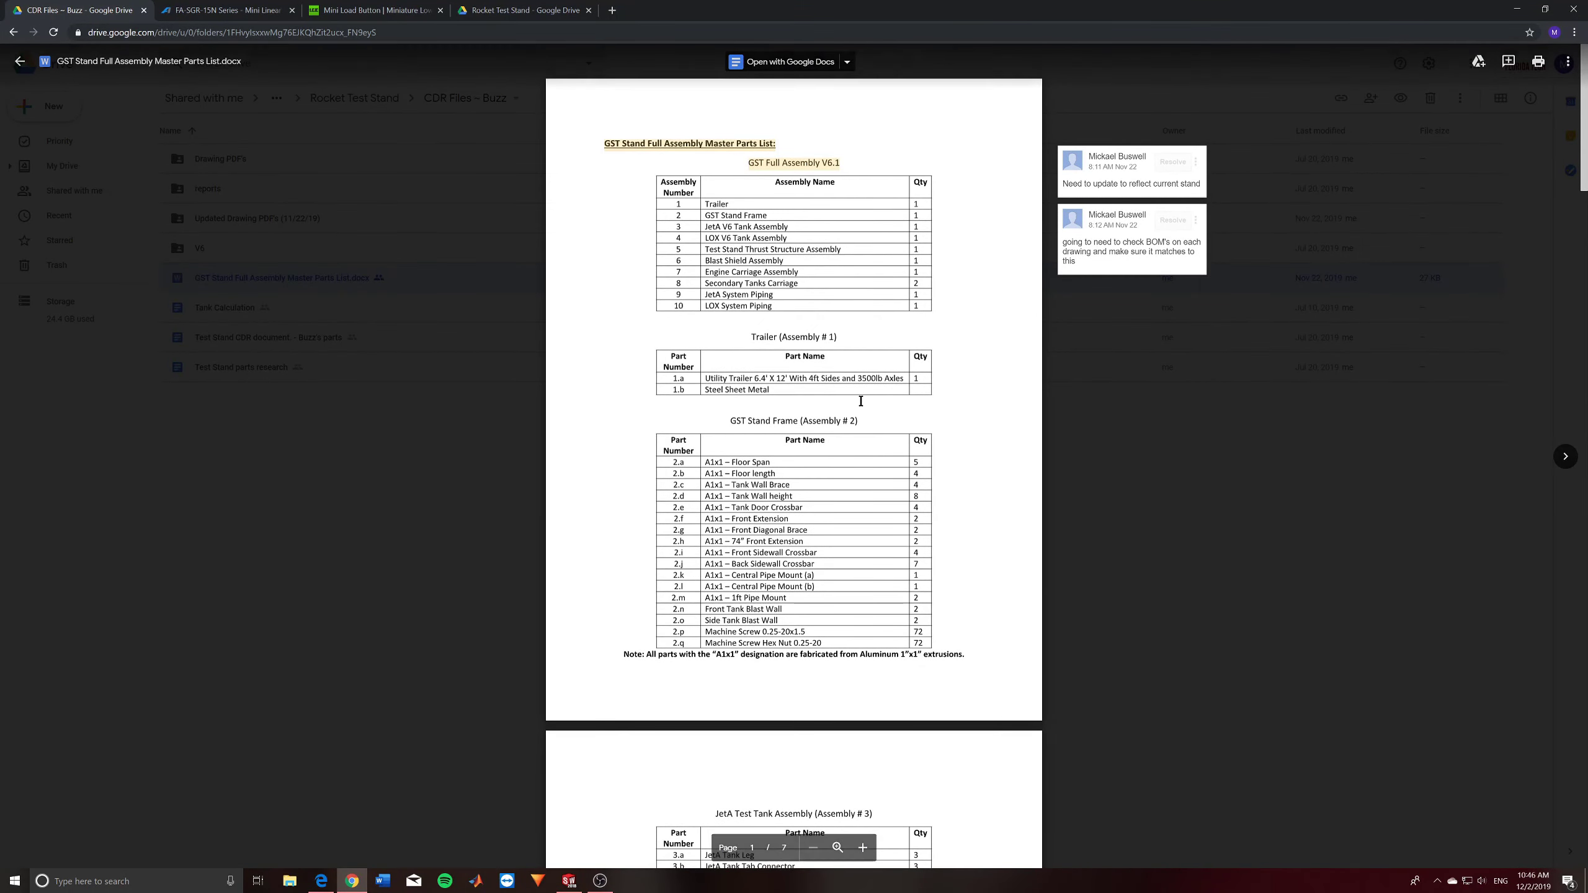
scroll(863, 400, "down", 3)
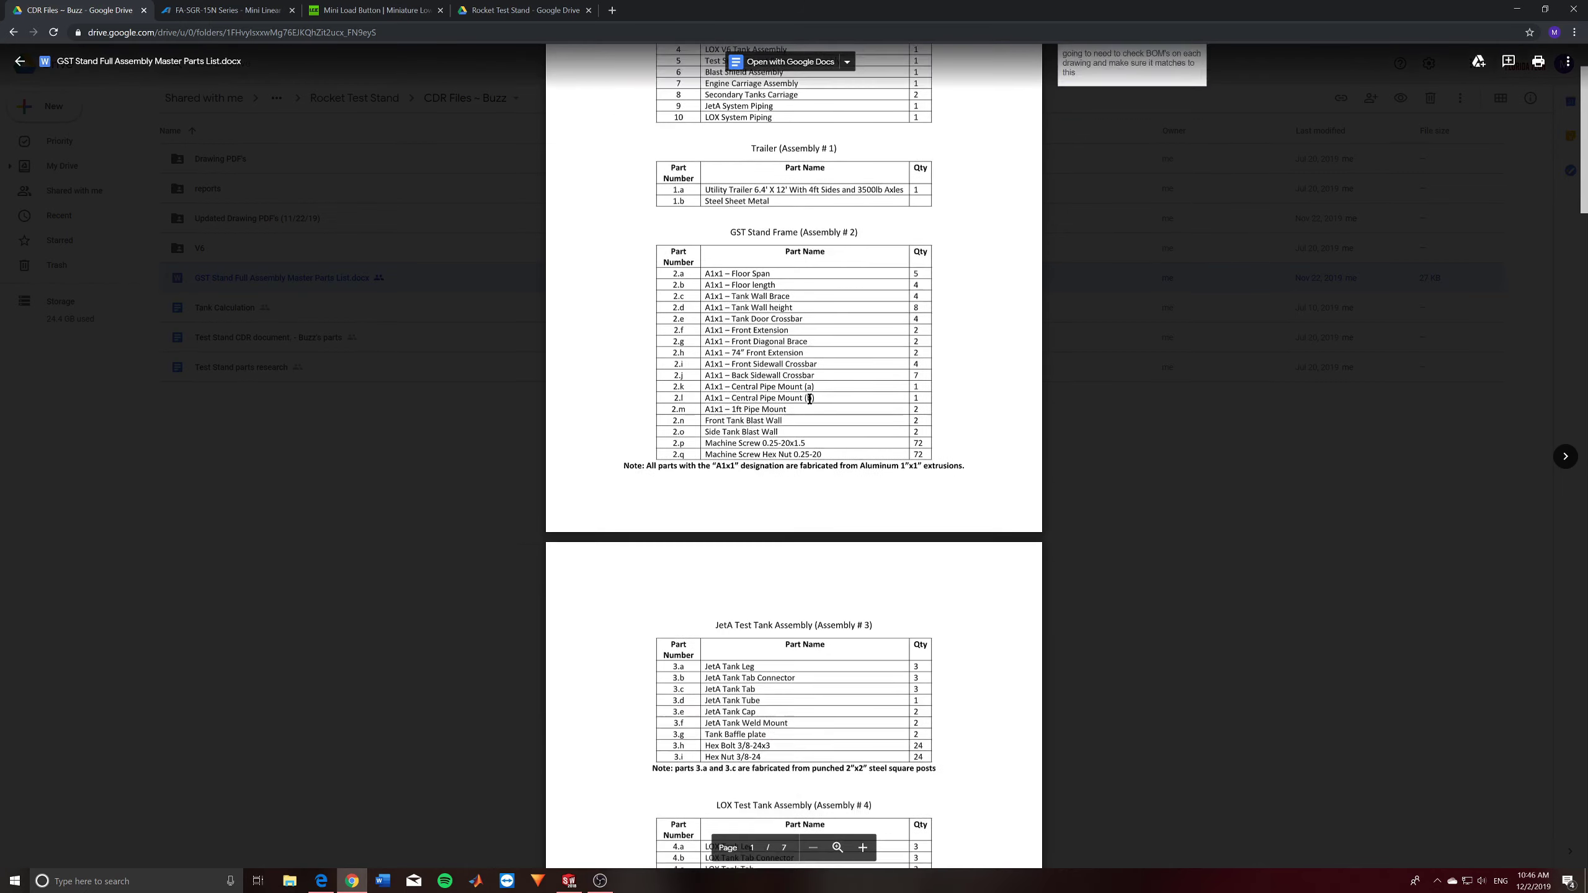
scroll(539, 397, "up", 3)
left_click(541, 398)
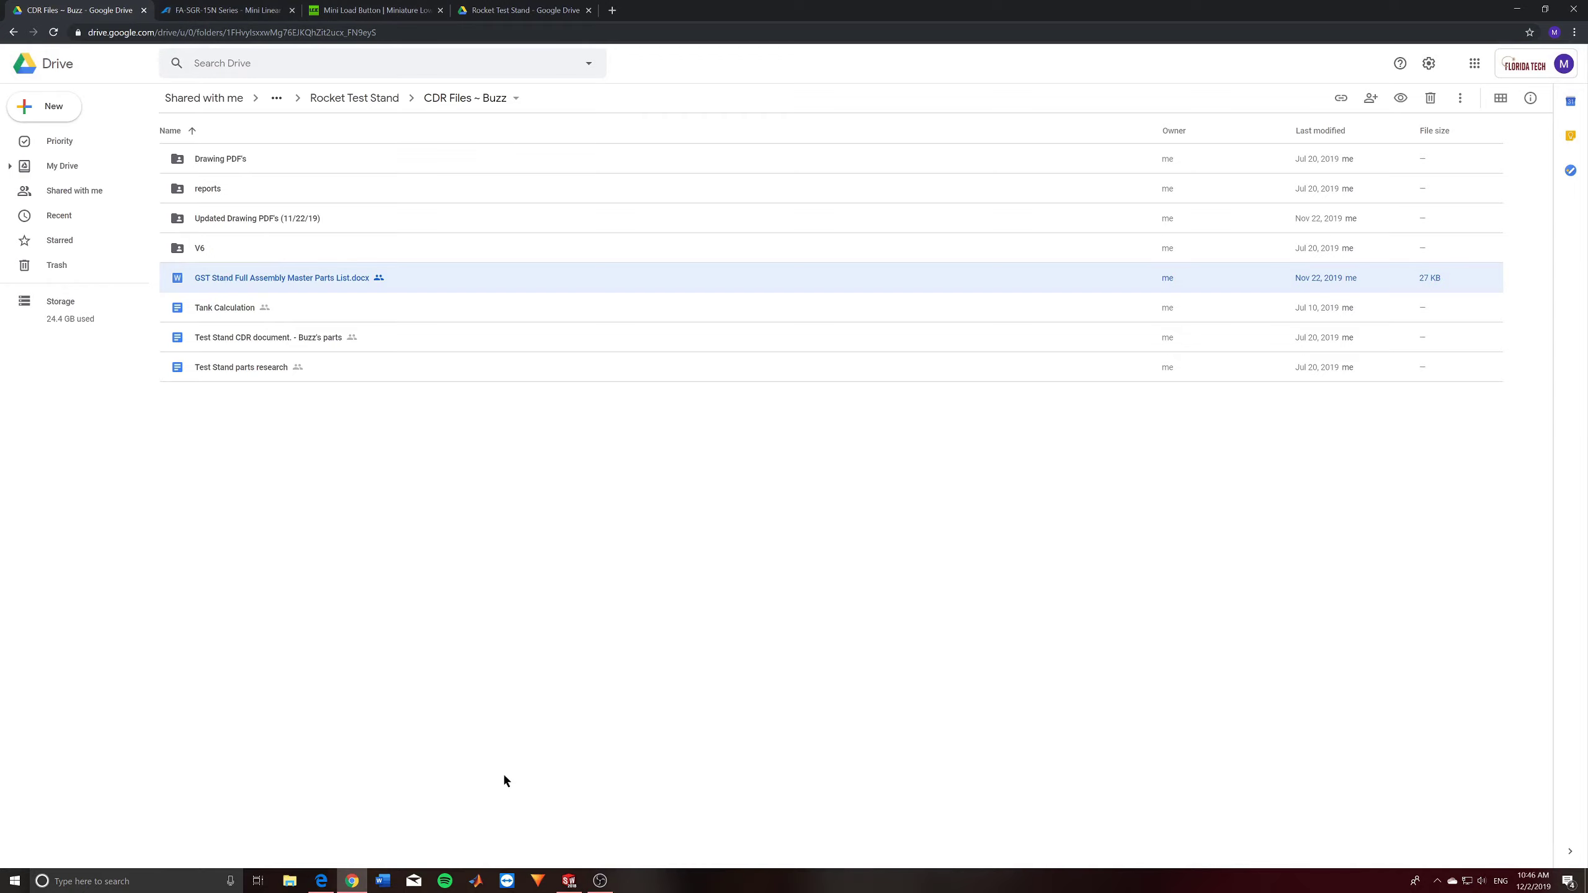
Show the XBD miniature load cell's product page and examine its product pricing and specifications.
left_click(352, 6)
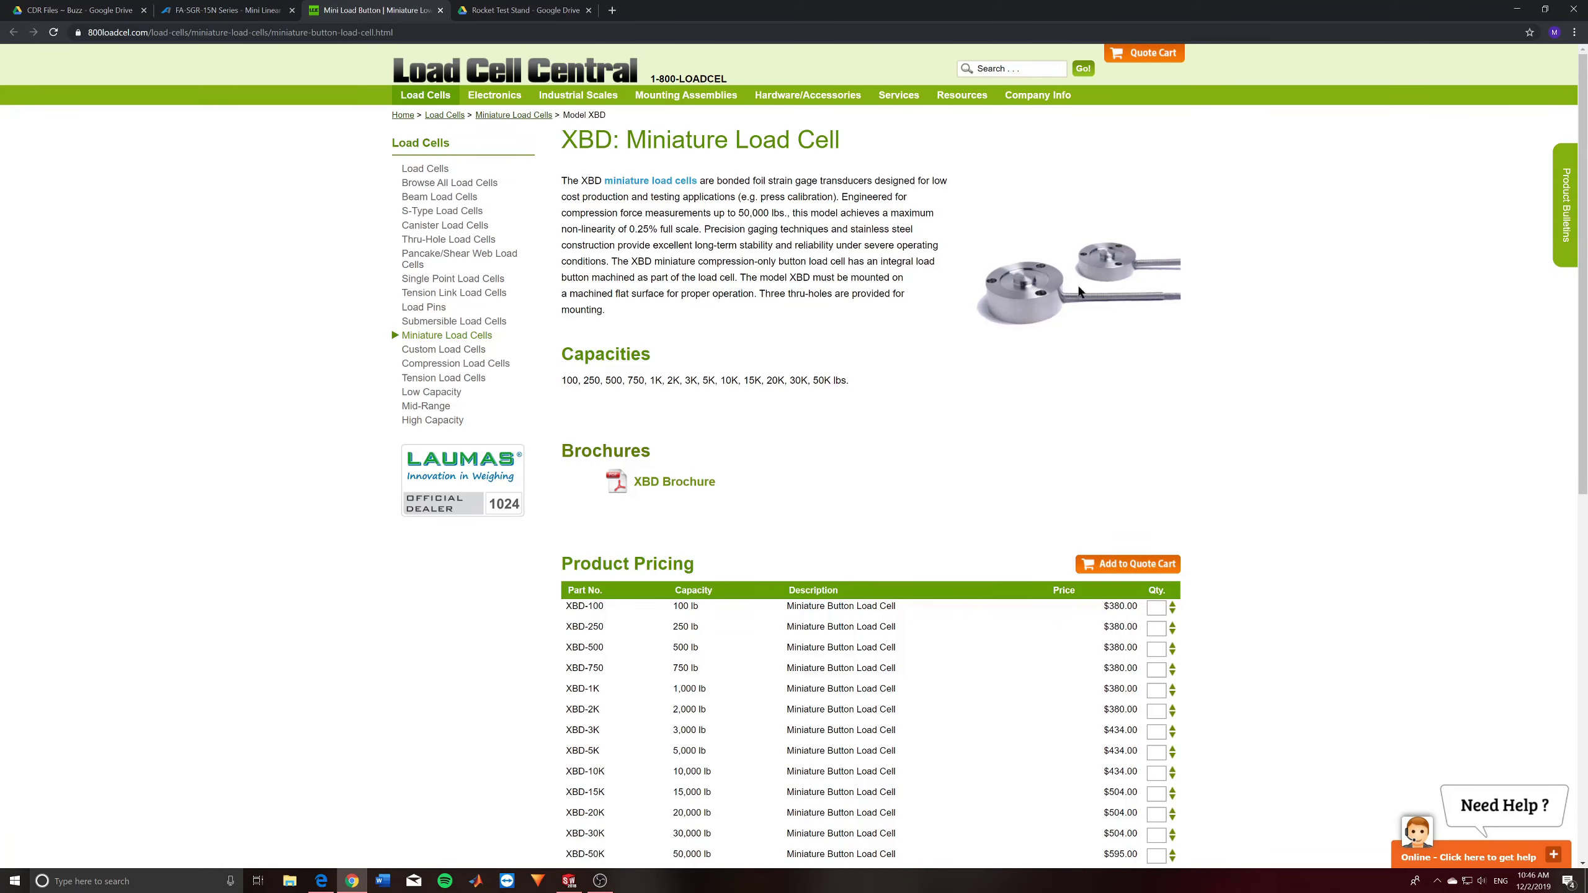
scroll(727, 348, "down", 7)
scroll(708, 413, "up", 4)
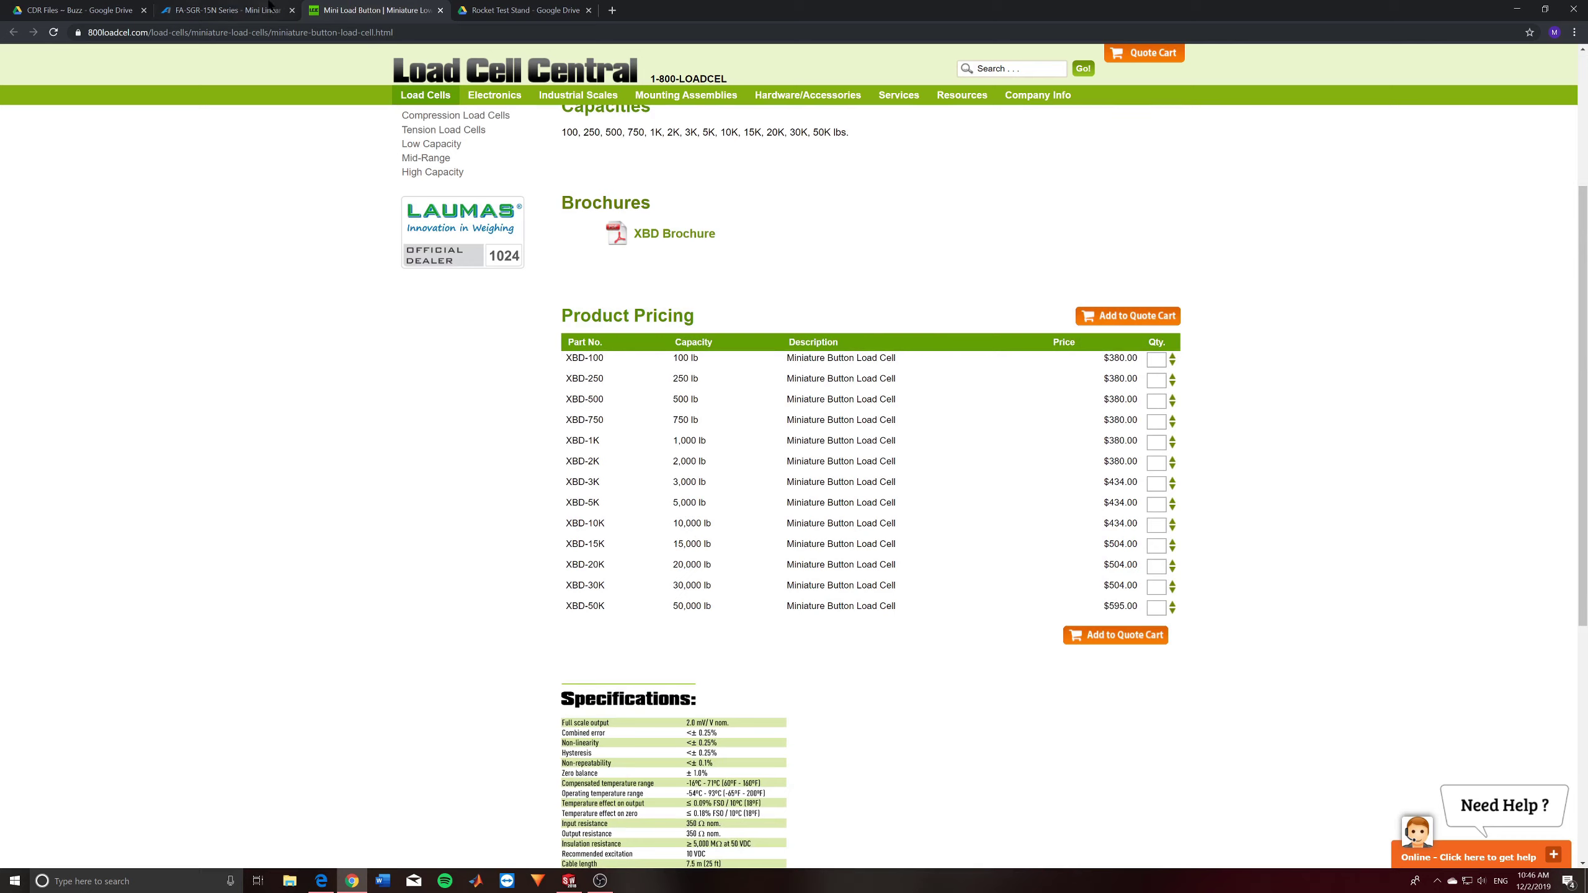
Switch to SOLIDWORKS to inspect the thrust structure and engine sled, and check the Full Assembly drawing PDF in Edge.
left_click(566, 882)
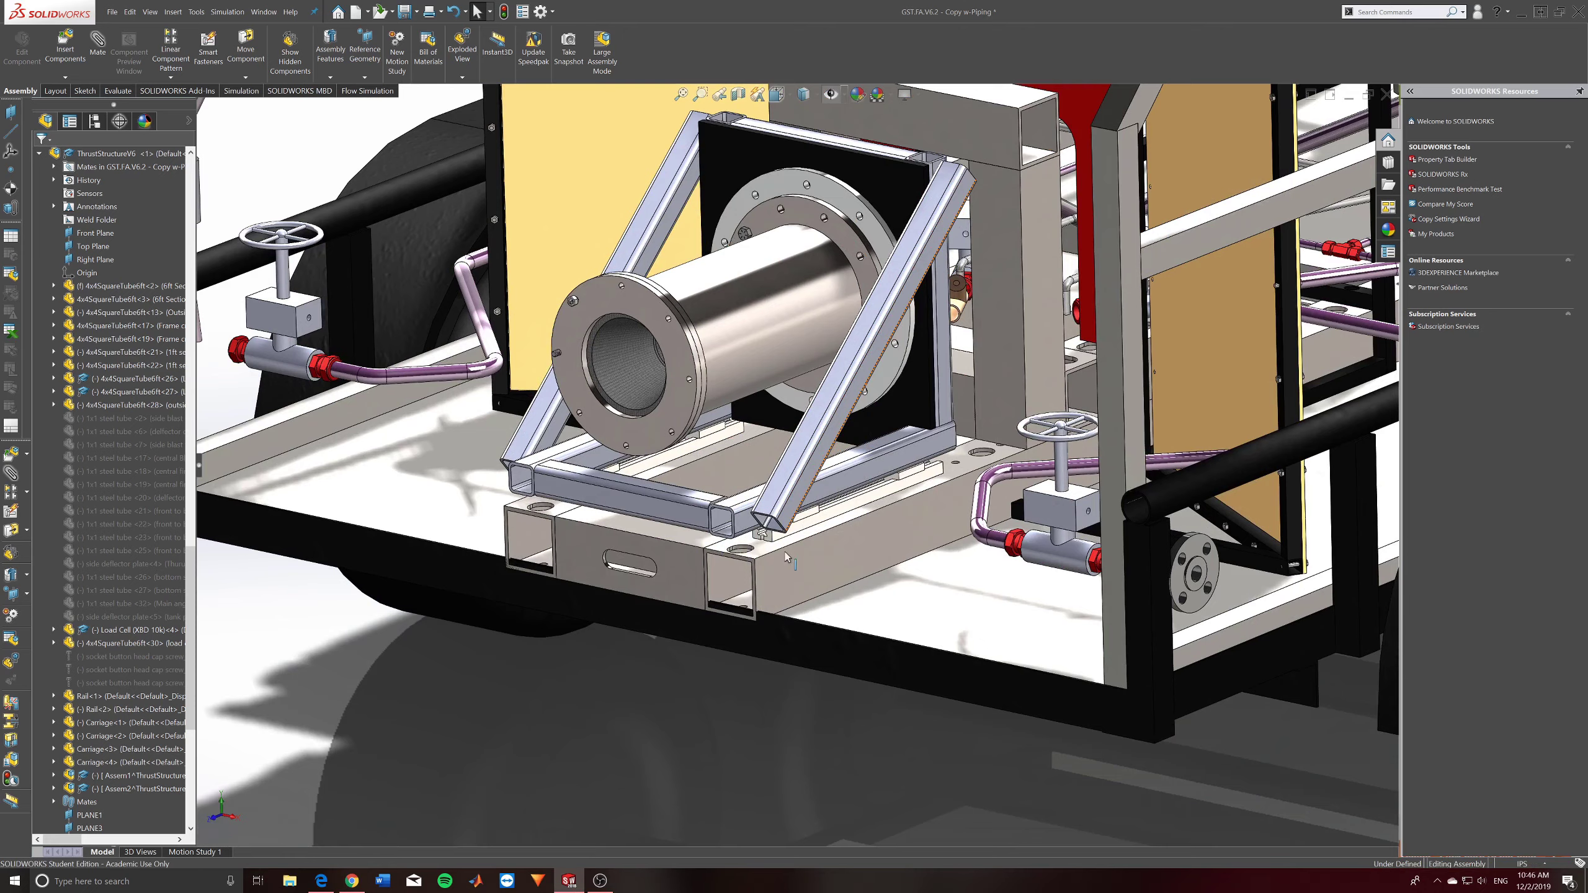
middle_click_drag(767, 526, 775, 509)
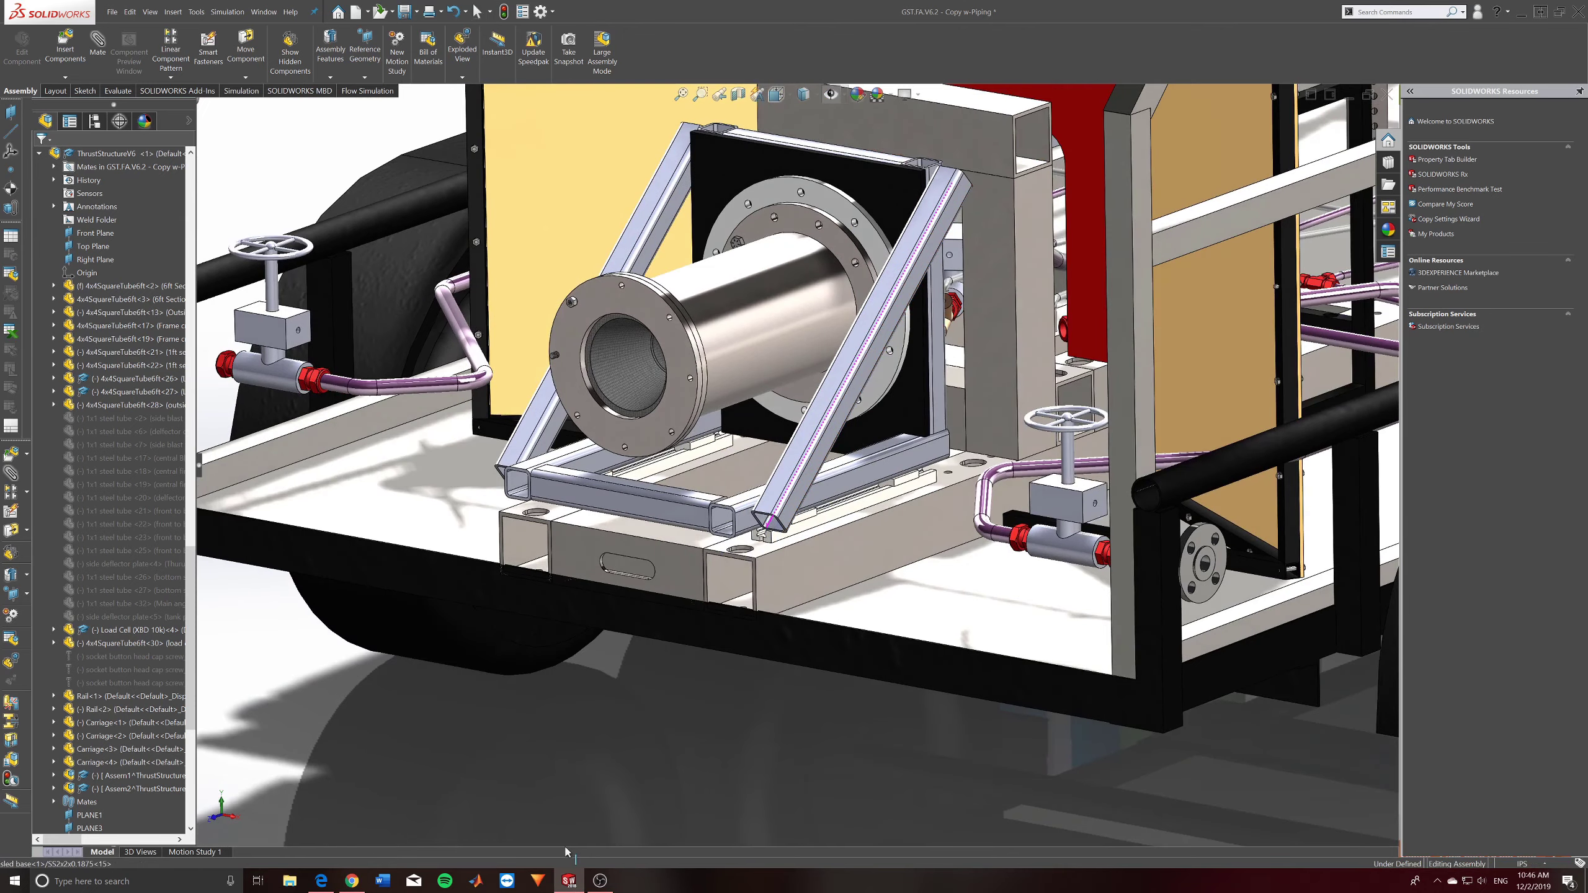
left_click(326, 883)
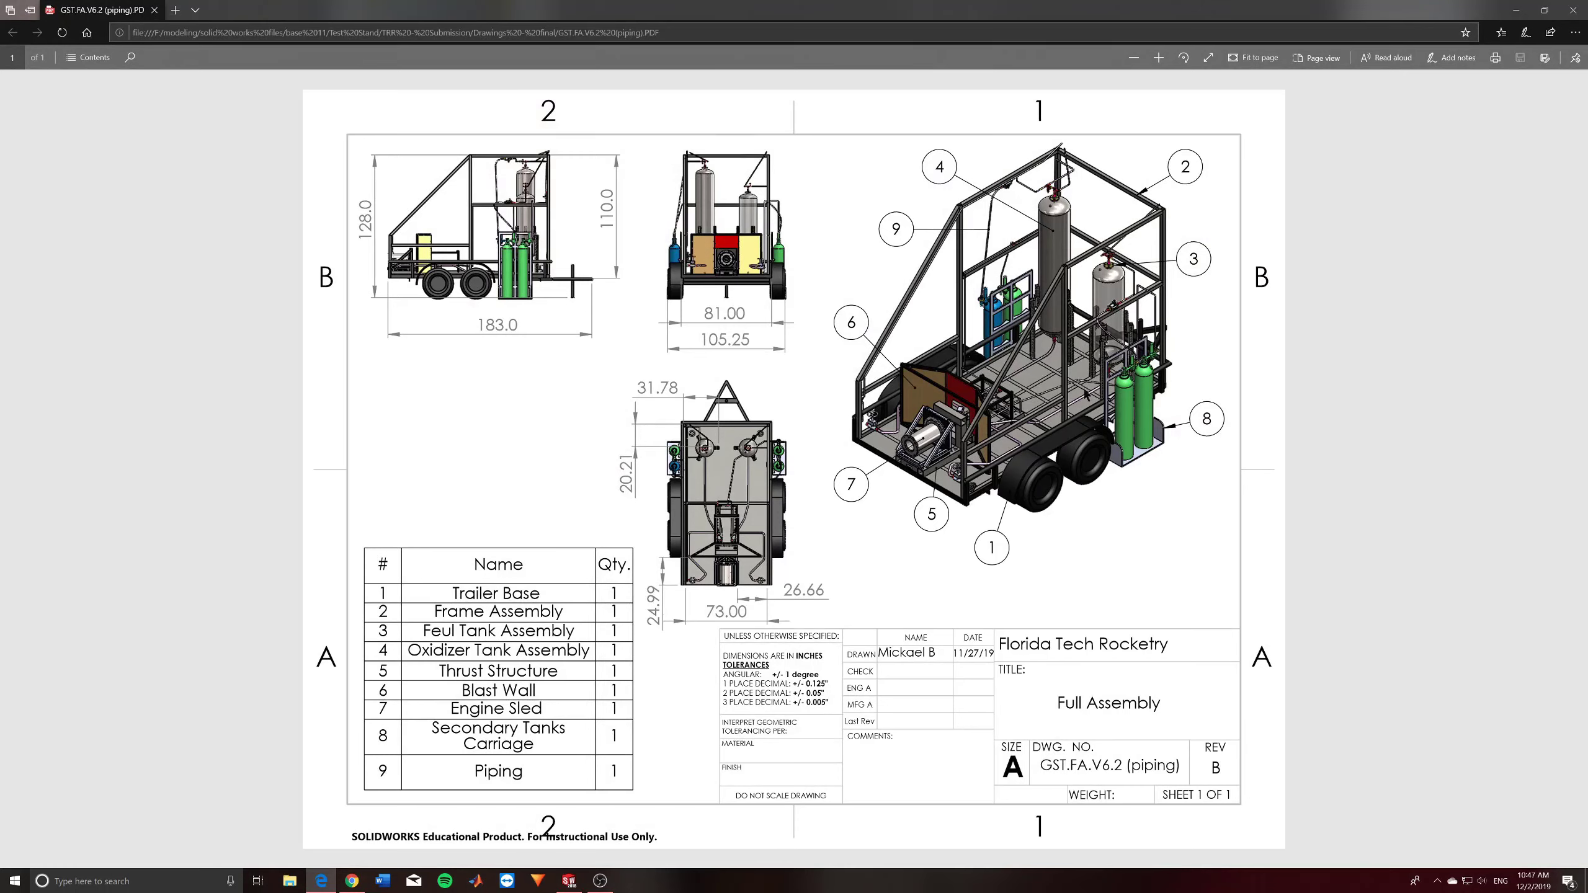
left_click(570, 881)
Examine the trailer assembly around the green secondary tanks carriage, the wheels and the blast wall end.
scroll(1032, 442, "up", 5)
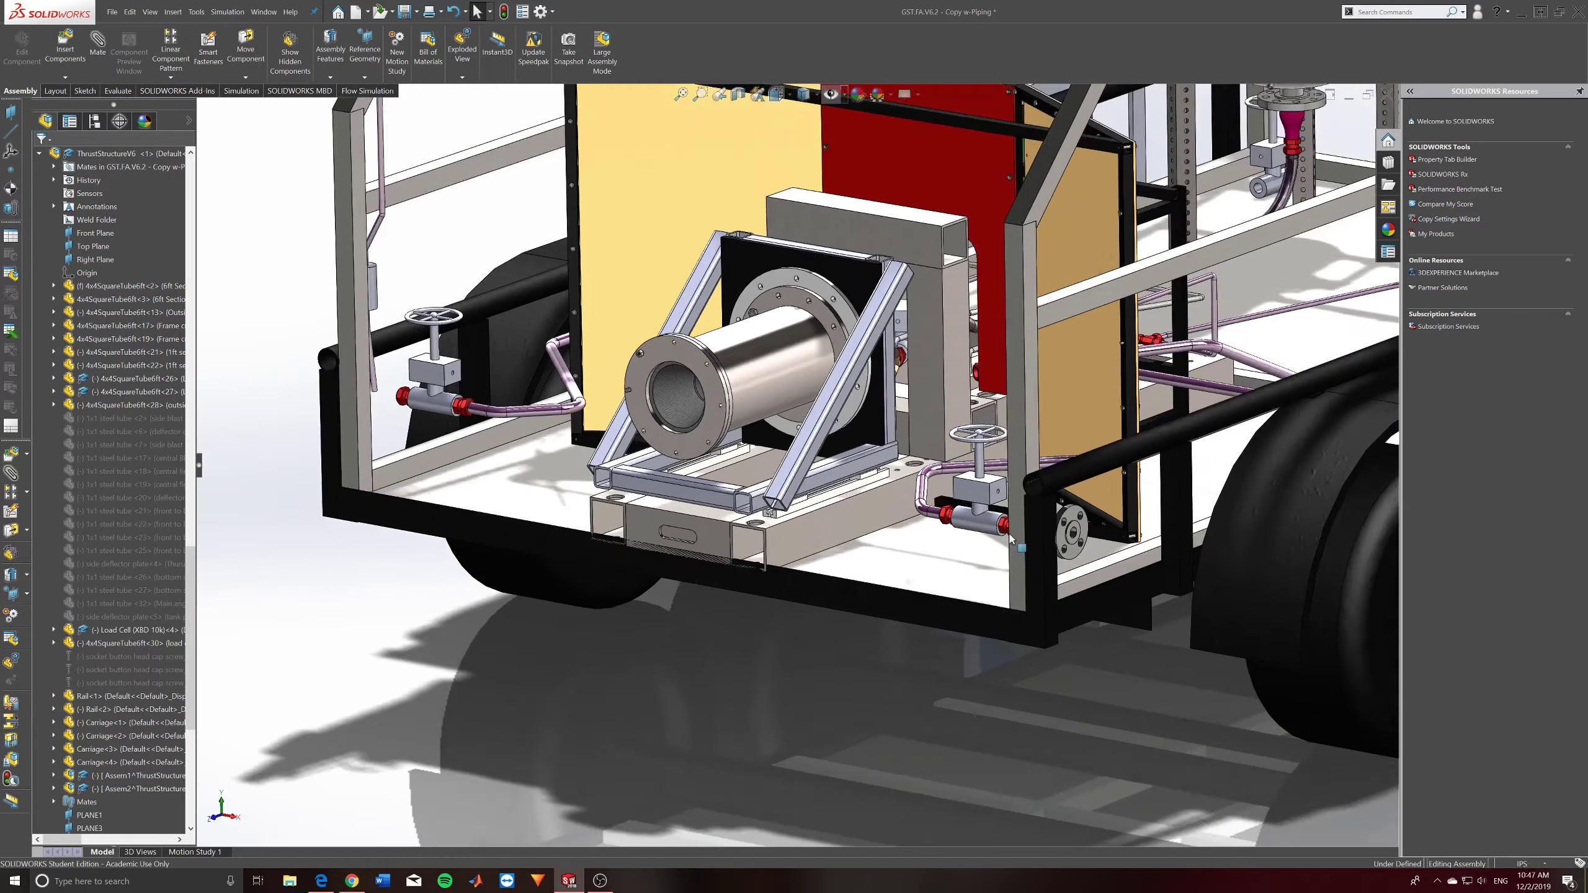
scroll(1056, 426, "up", 2)
scroll(1138, 416, "down", 6)
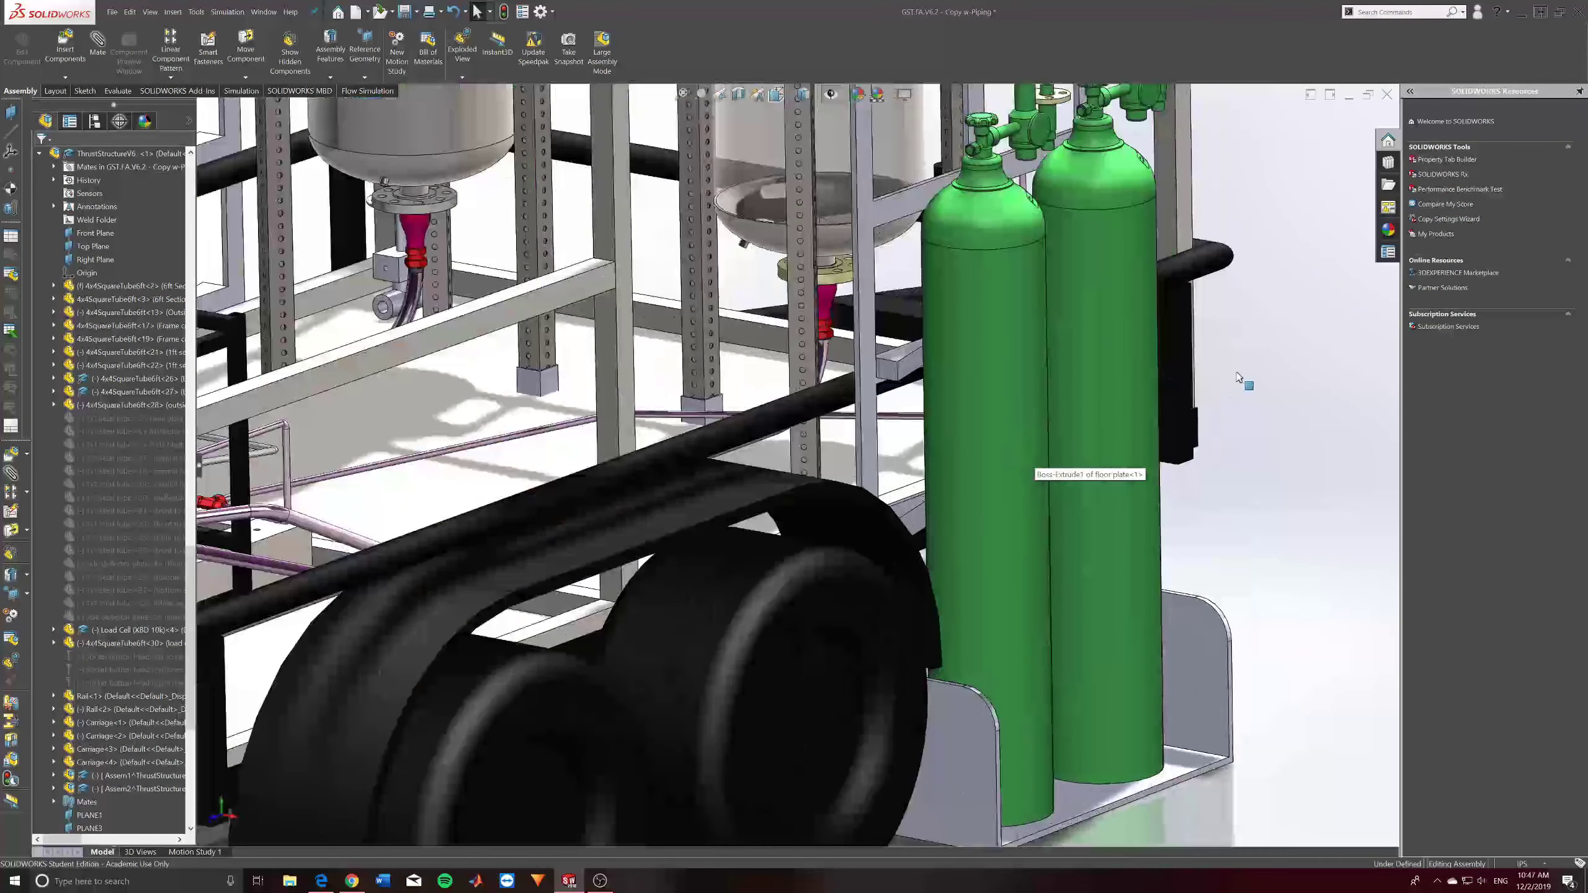
scroll(1235, 396, "up", 3)
middle_click_drag(1195, 440, 1145, 434)
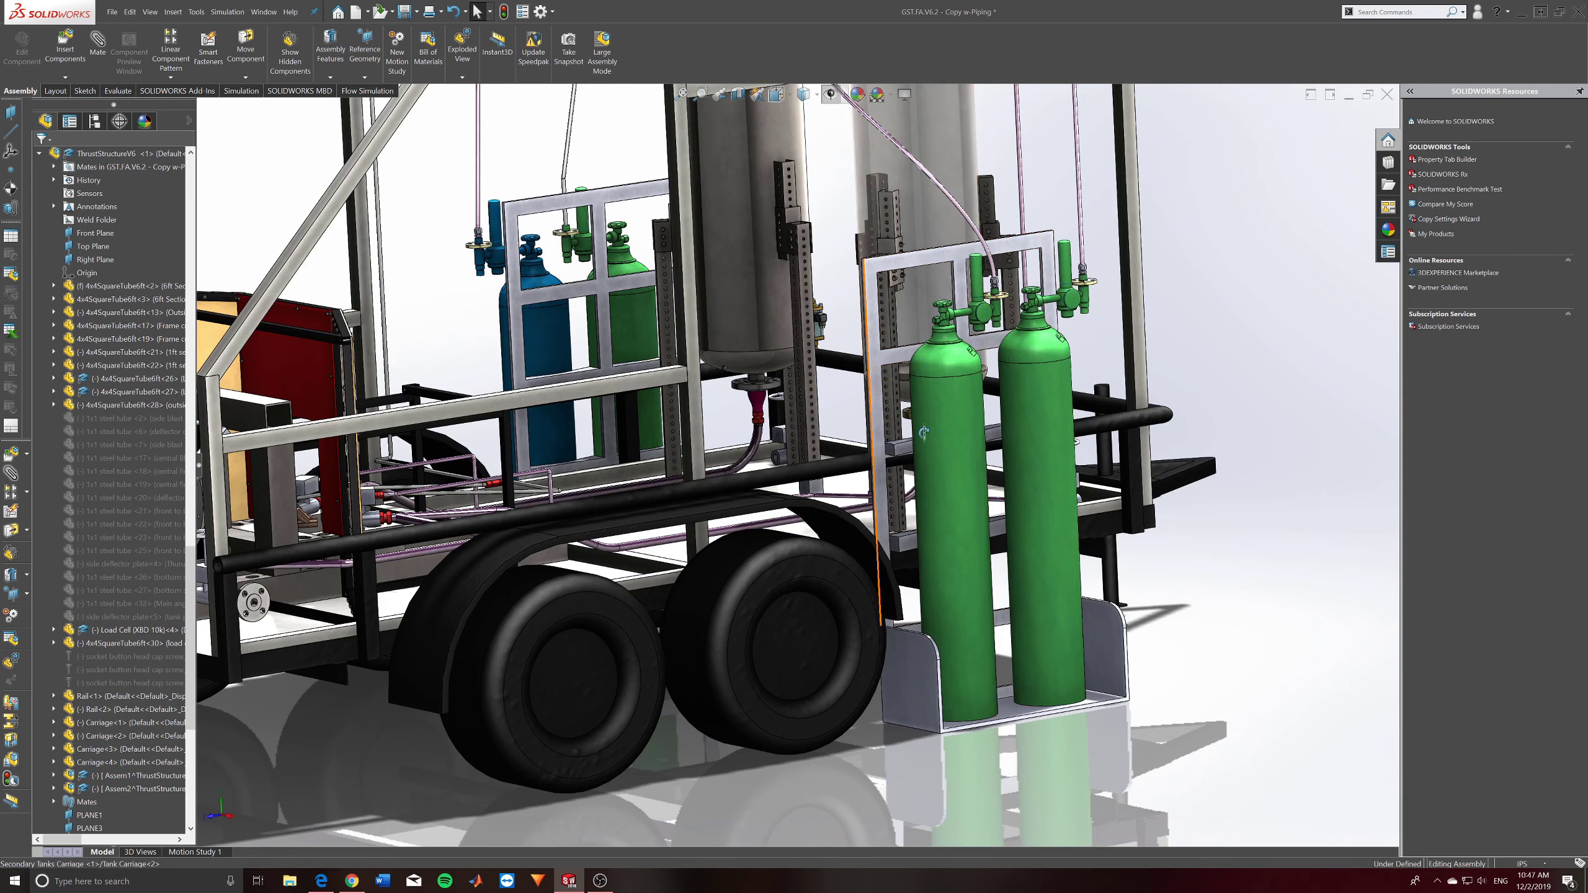
mouse_move(925, 433)
middle_mouse_down()
mouse_move(978, 497)
mouse_move(914, 457)
middle_mouse_up()
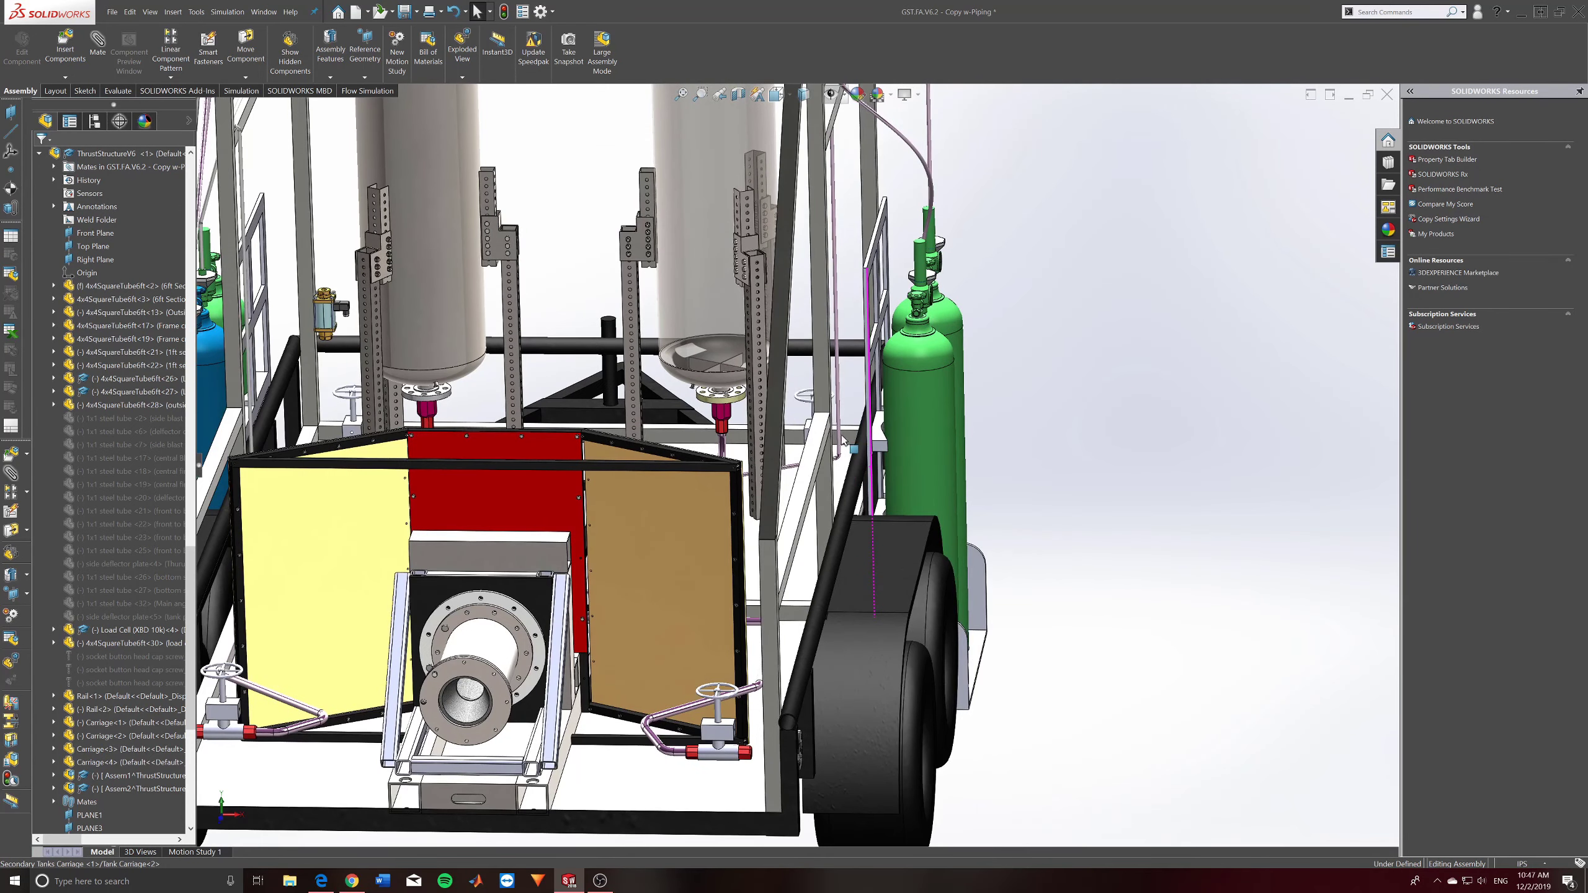
middle_click_drag(851, 445, 1007, 582)
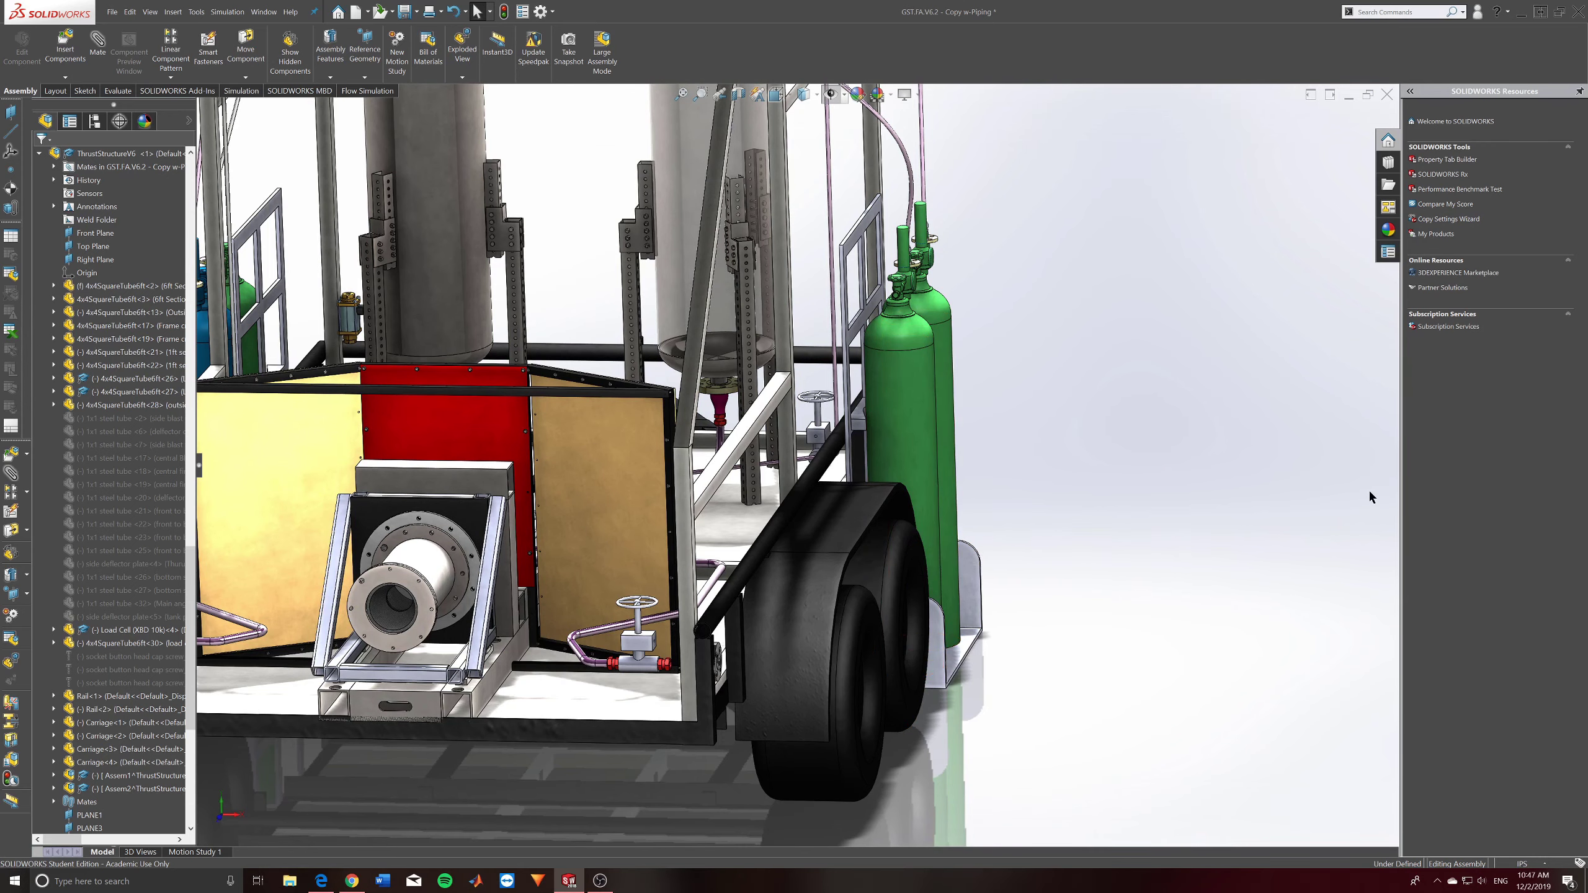
scroll(1161, 575, "up", 2)
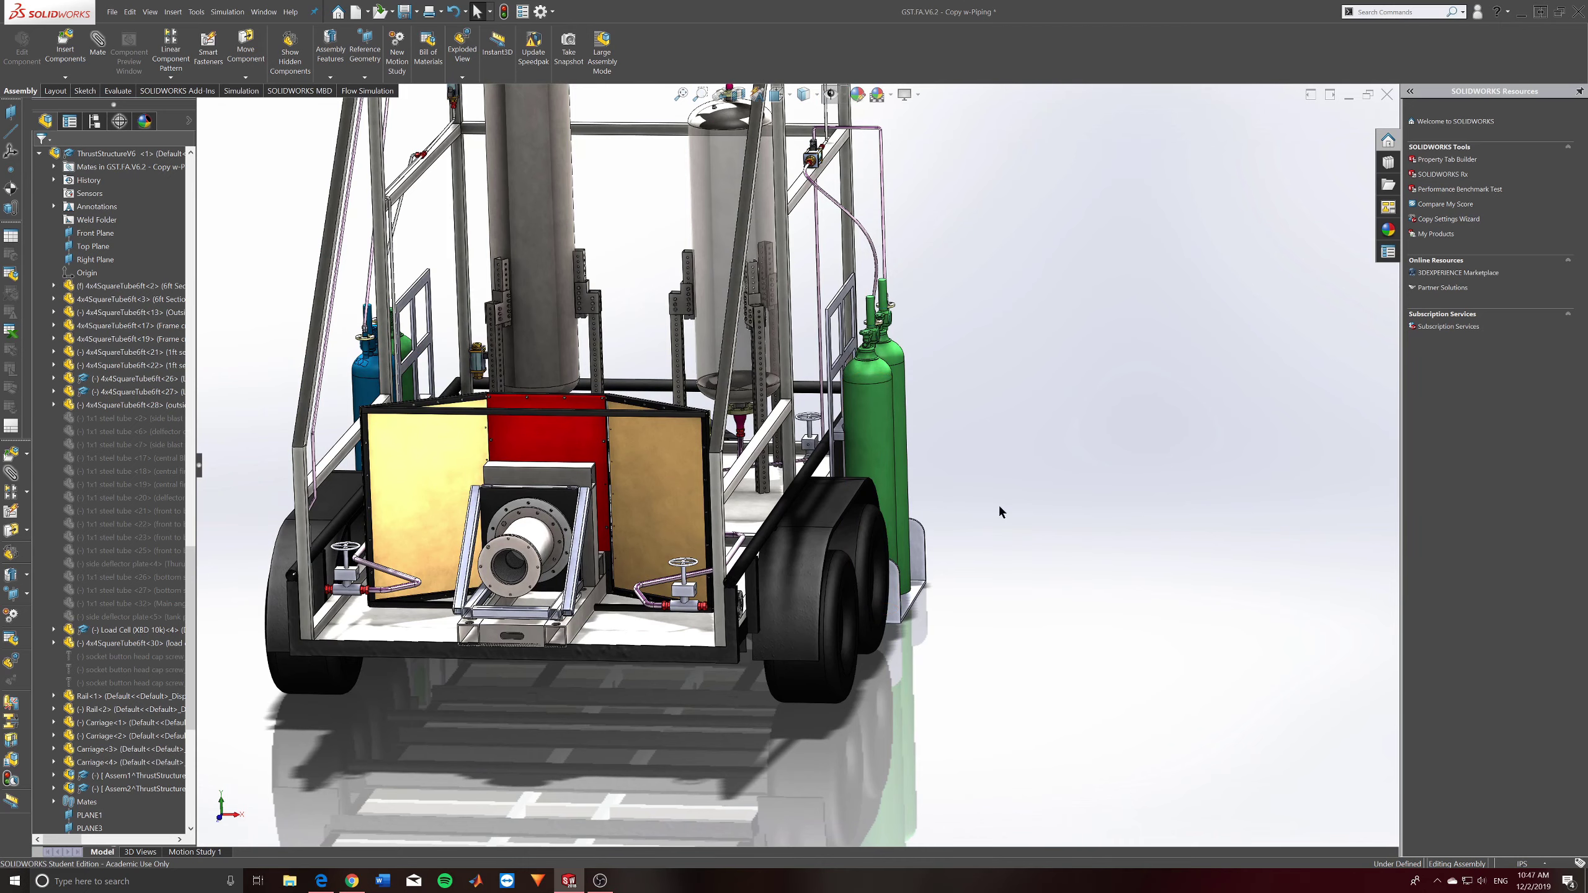
scroll(1207, 489, "up", 5)
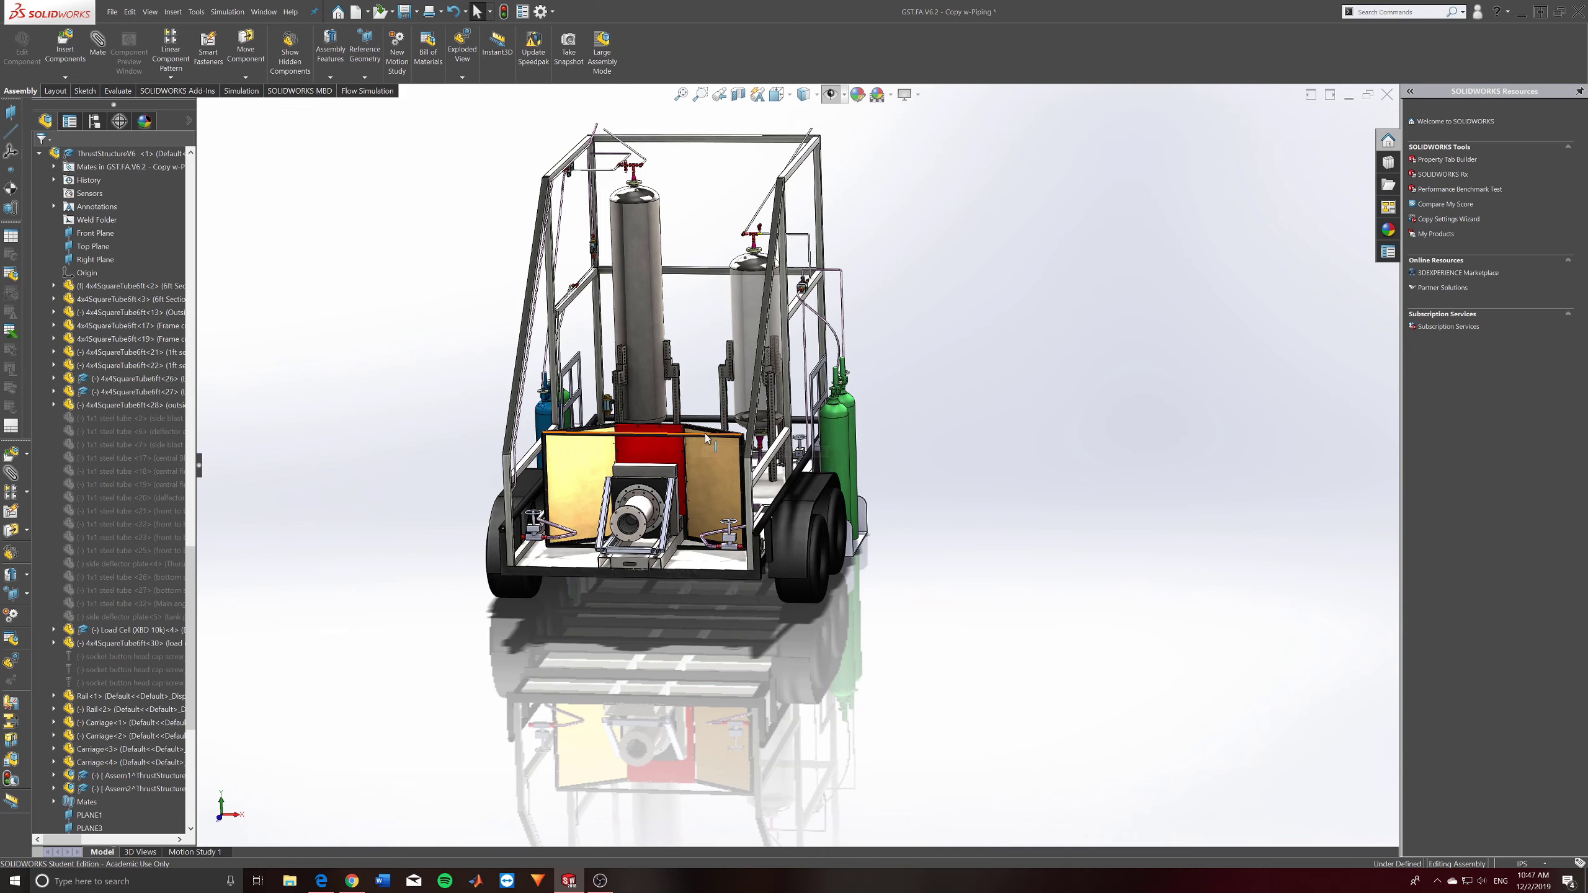
scroll(625, 422, "down", 3)
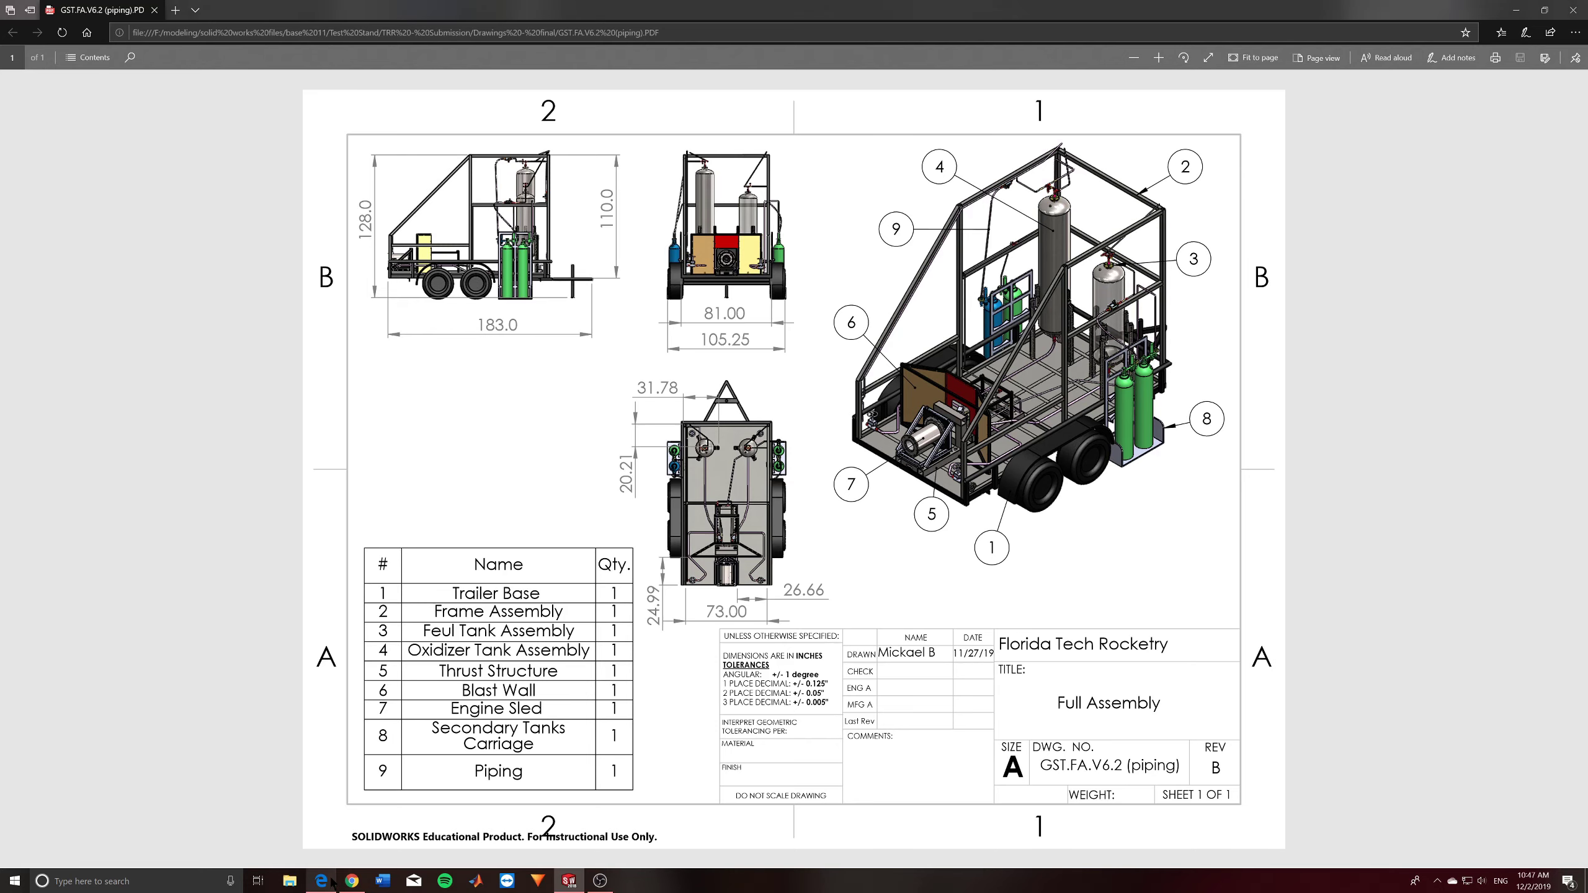
Check the Full Assembly drawing PDF again and return to the model to examine the whole trailer, its frame and its tanks.
left_click(321, 881)
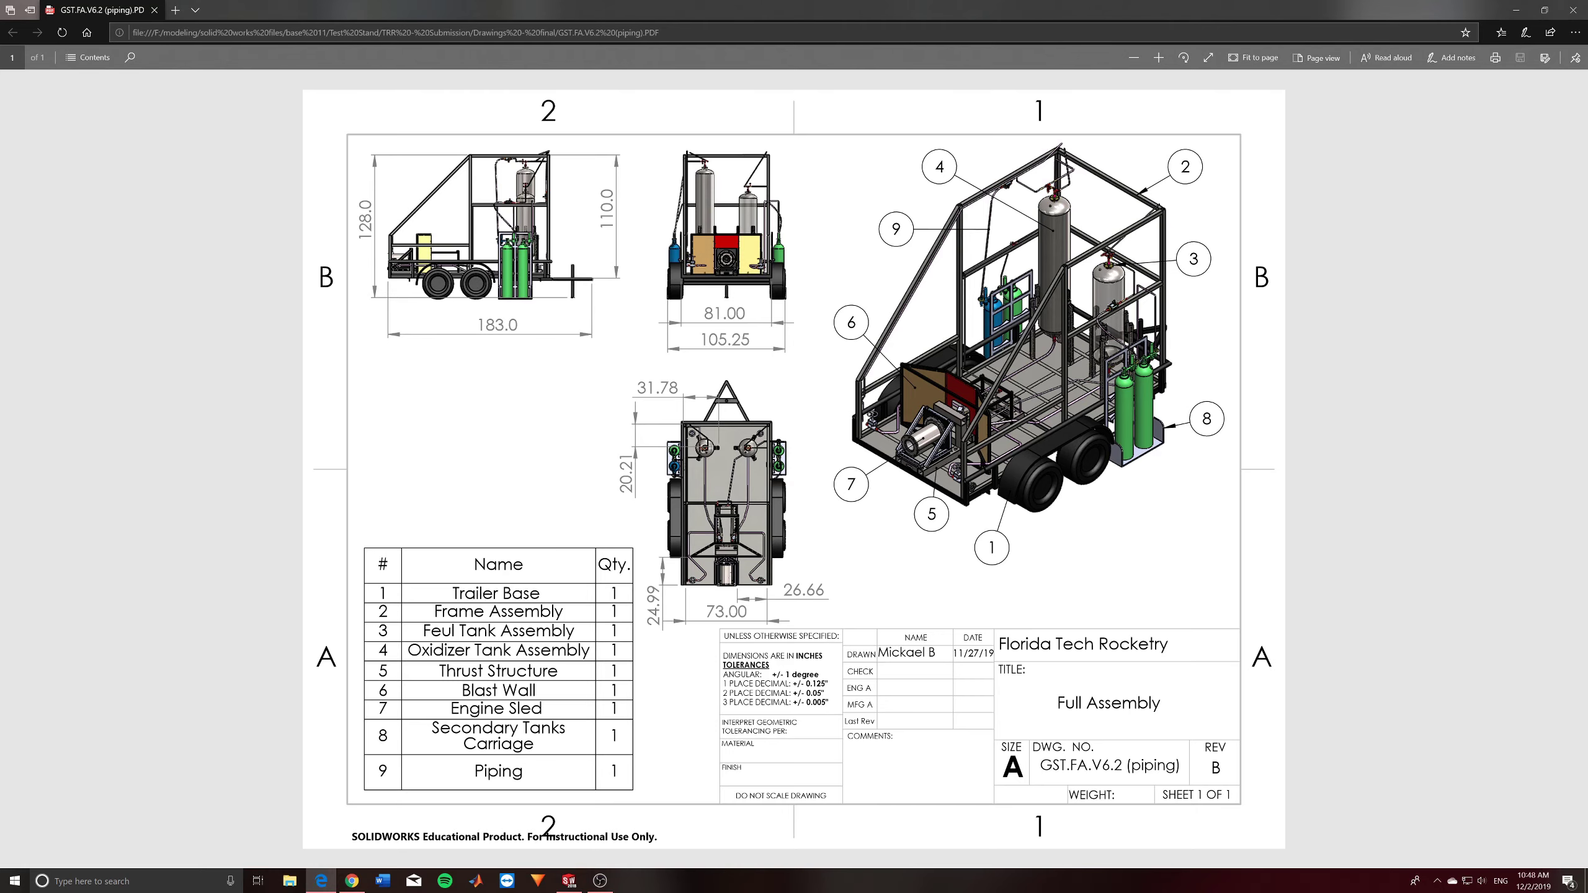
left_click(1517, 9)
middle_click_drag(982, 390, 924, 496)
scroll(708, 296, "up", 3)
scroll(554, 257, "down", 2)
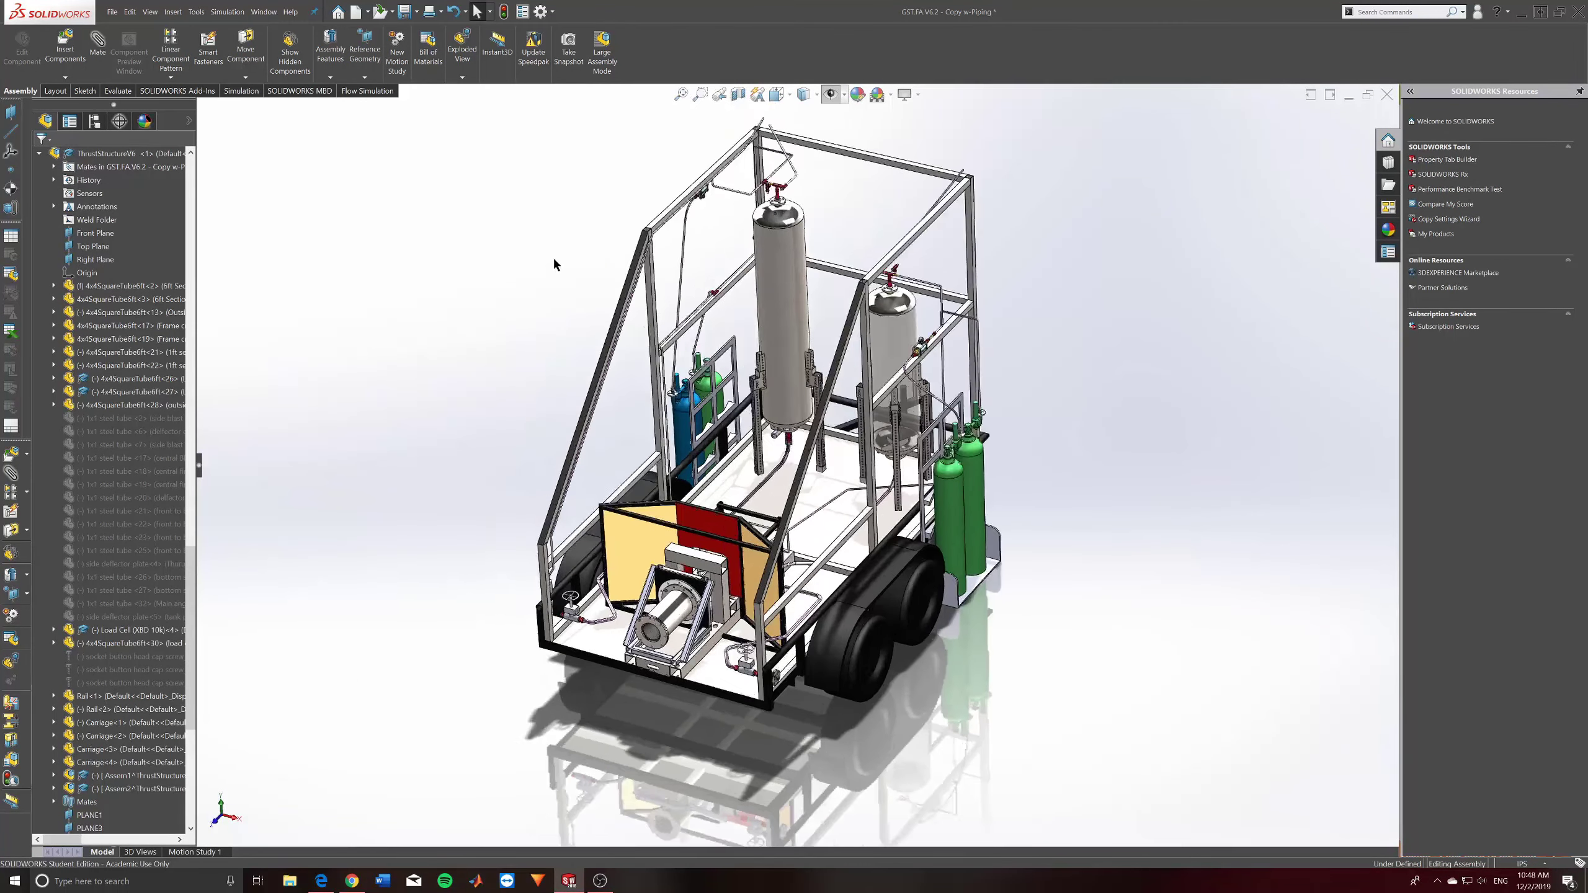
middle_click_drag(881, 348, 1038, 286)
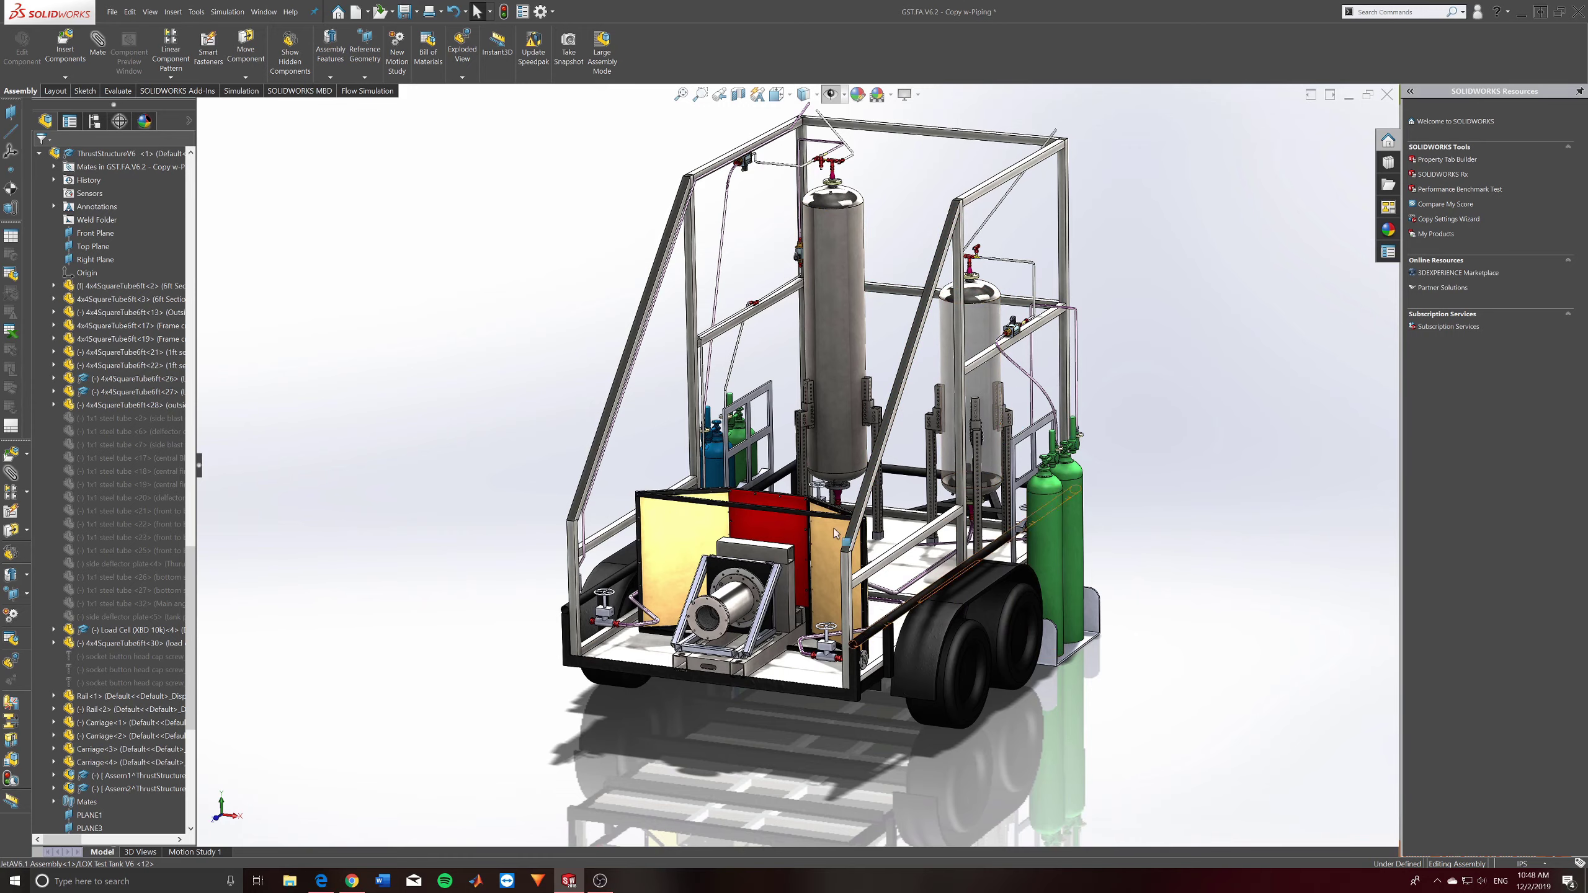
middle_click_drag(963, 525, 963, 480)
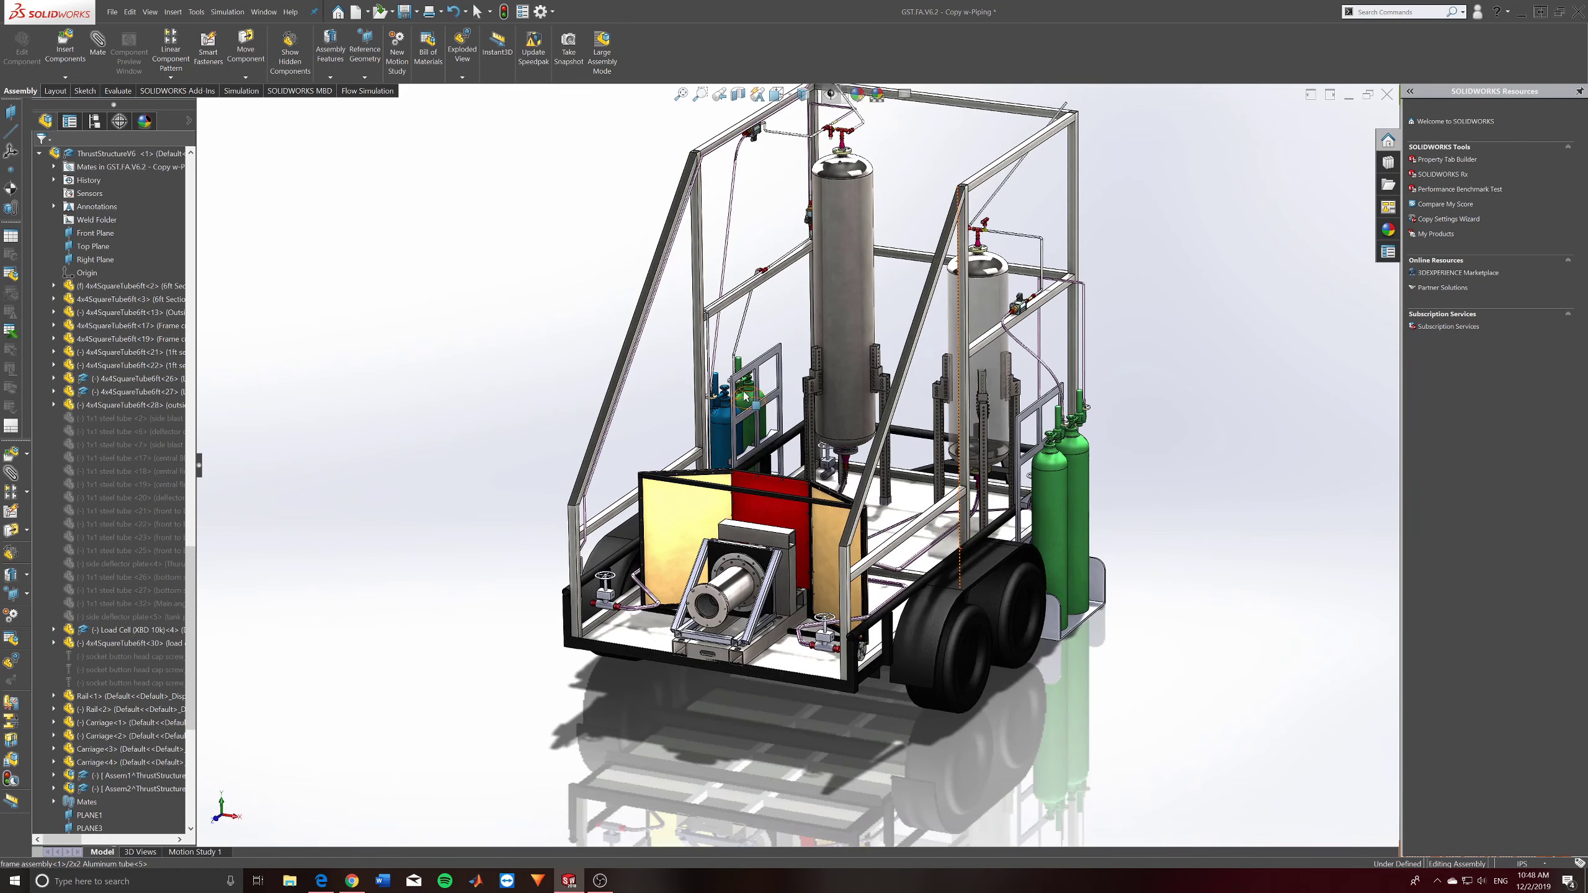
scroll(812, 340, "up", 3)
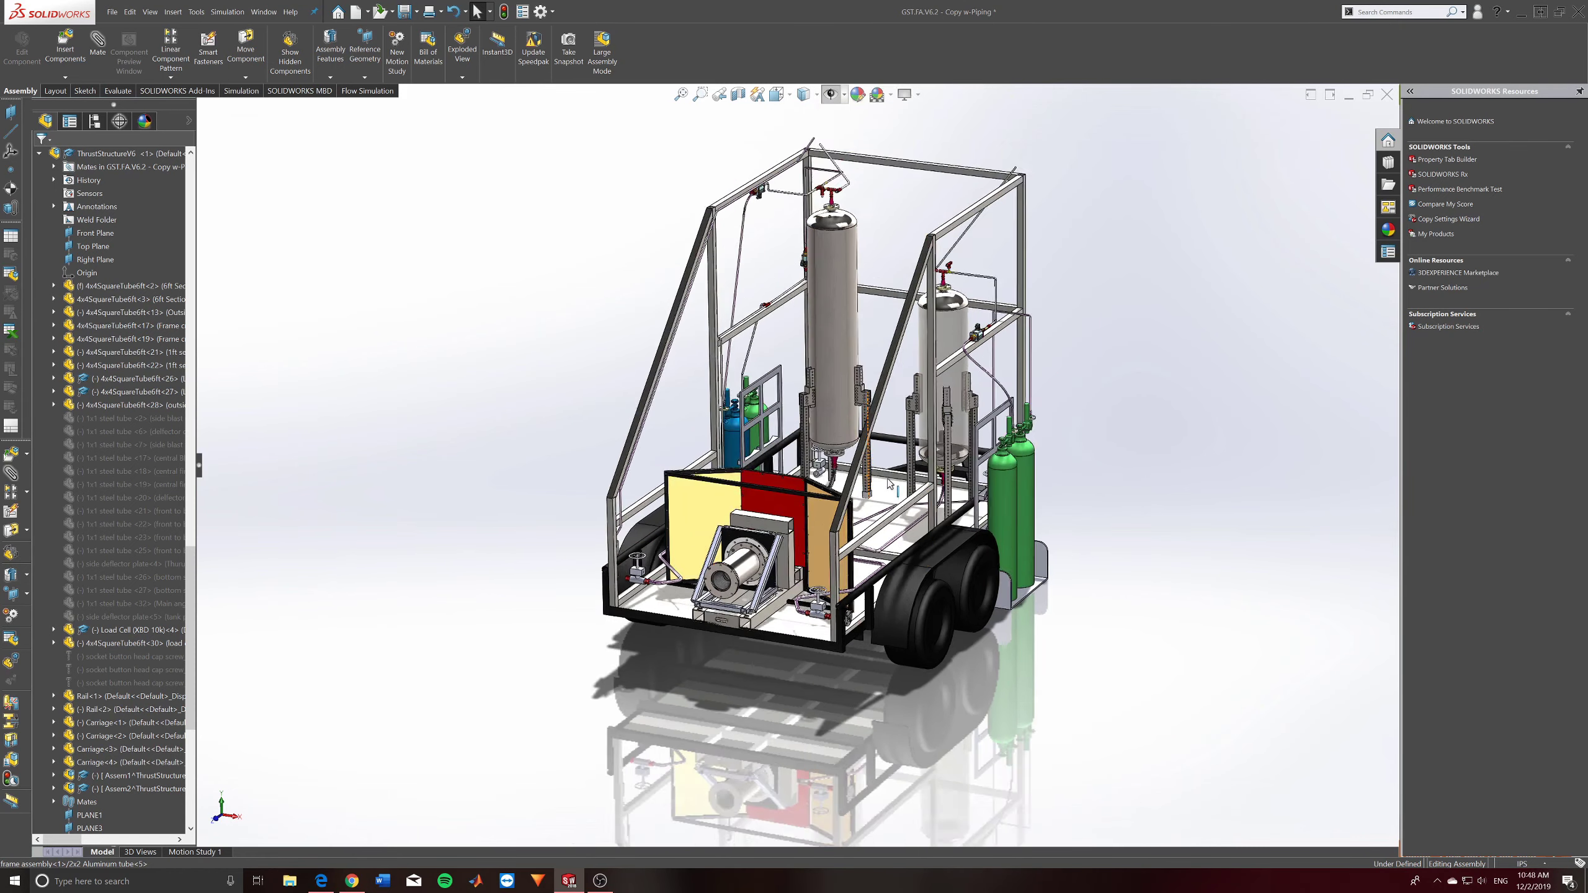
scroll(959, 383, "down", 2)
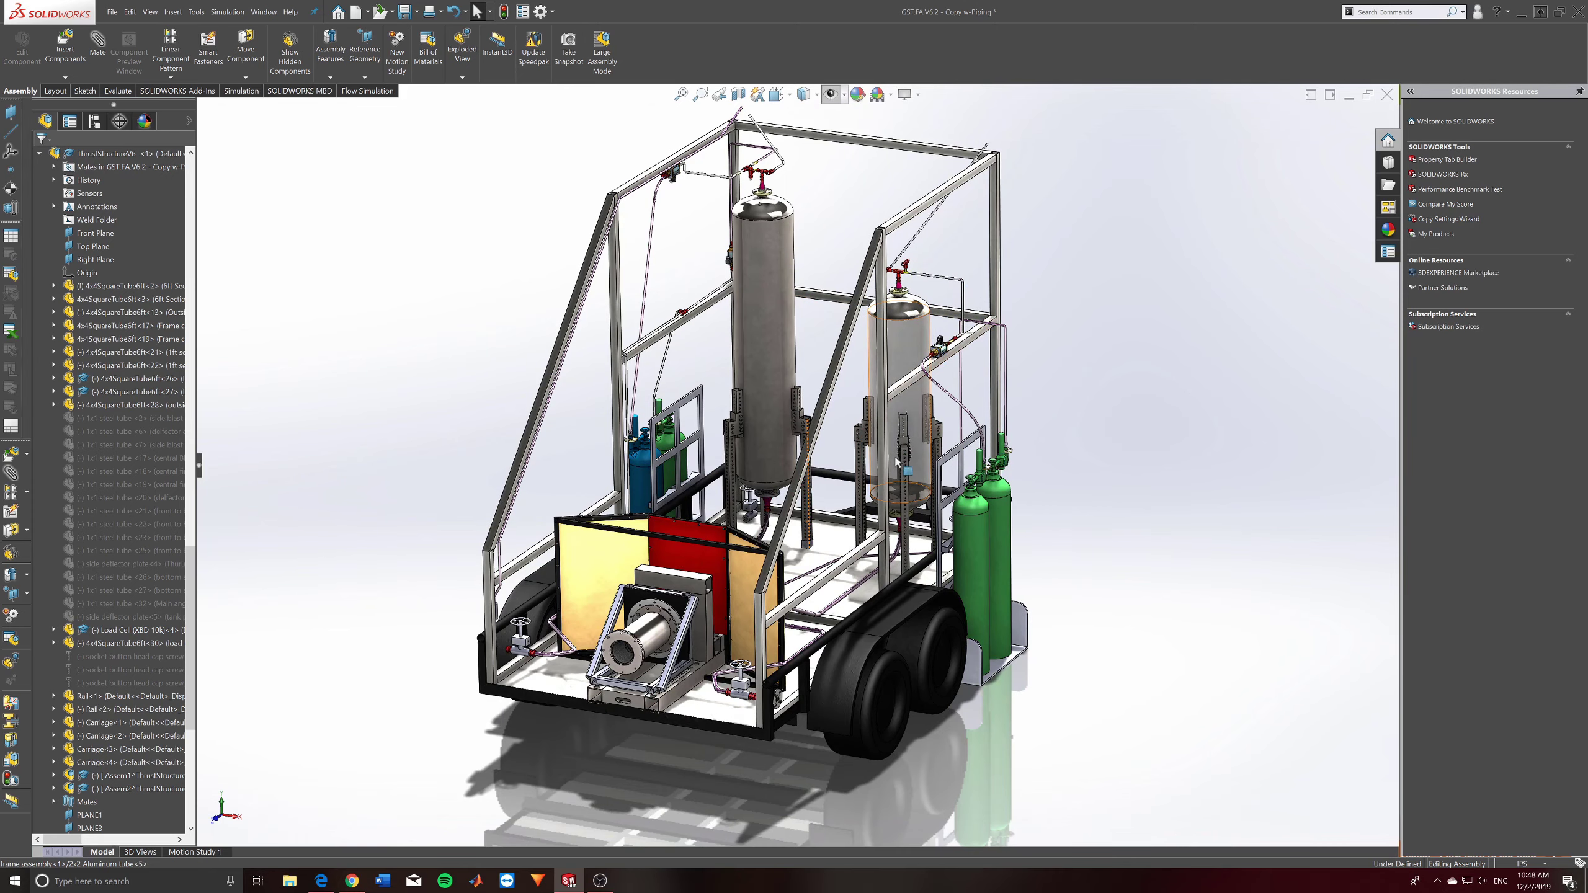
middle_click_drag(886, 571, 743, 609)
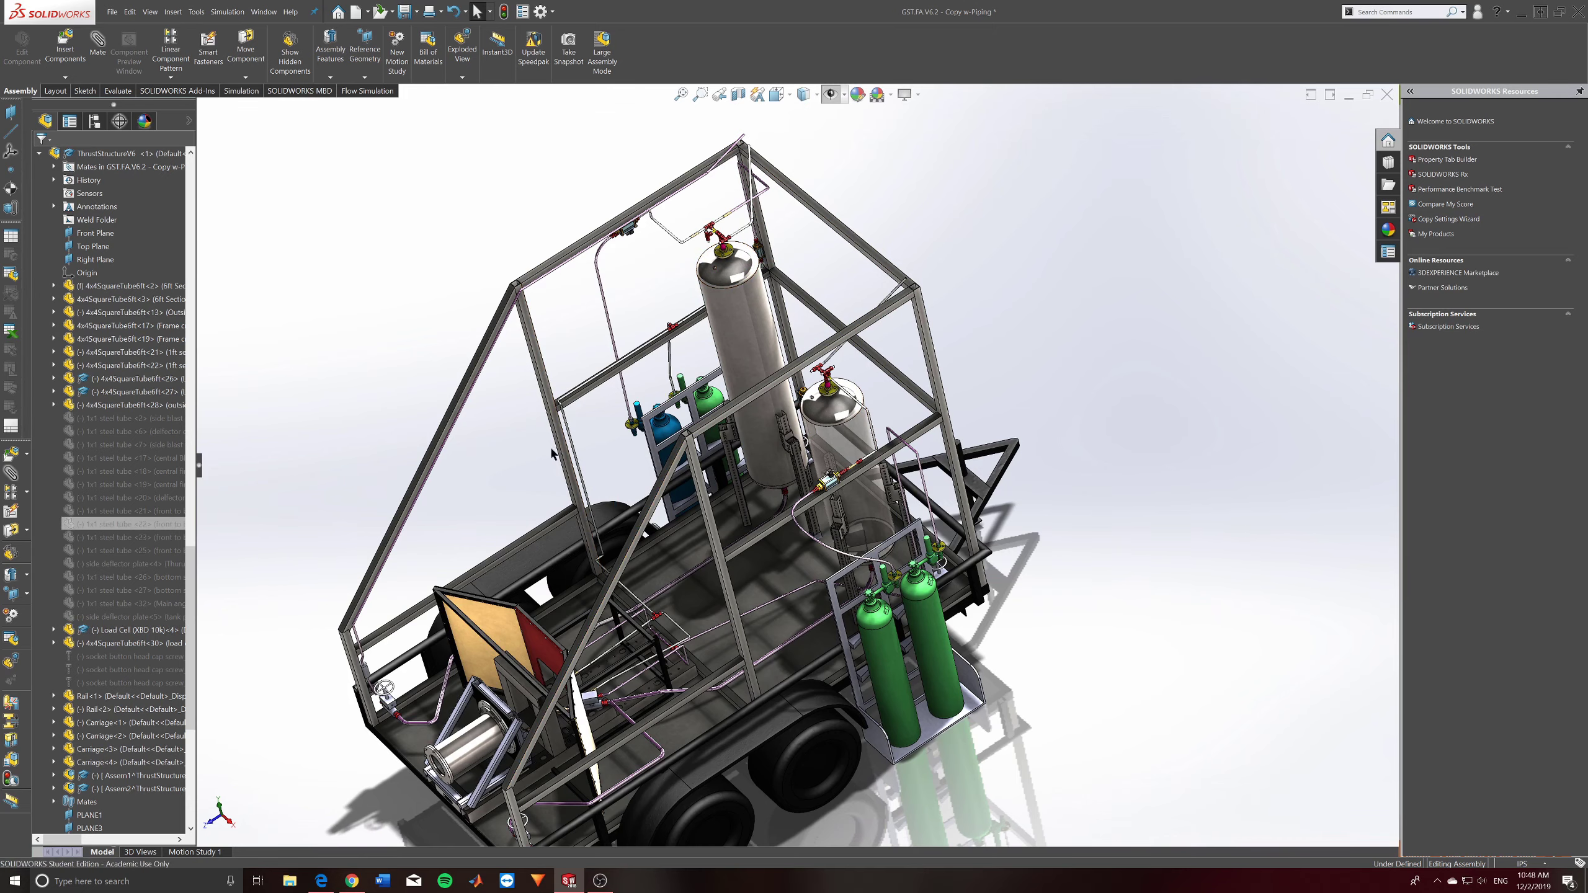
Hide the floor plate beneath the two main tanks in the frame assembly.
middle_click_drag(636, 629, 648, 605)
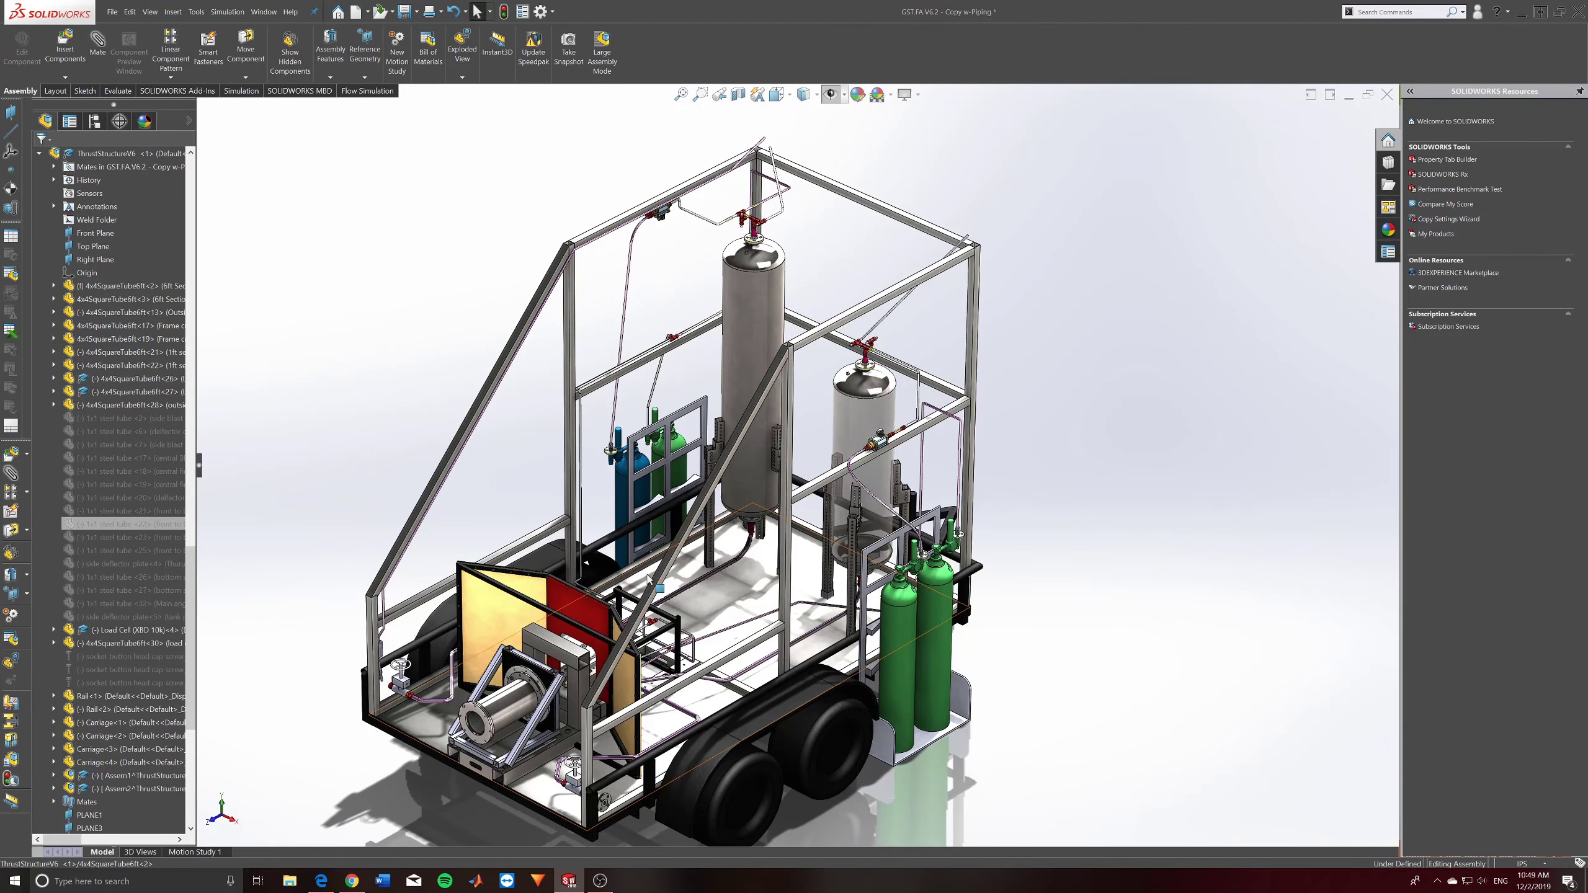
middle_click_drag(649, 581, 776, 589)
scroll(778, 589, "down", 2)
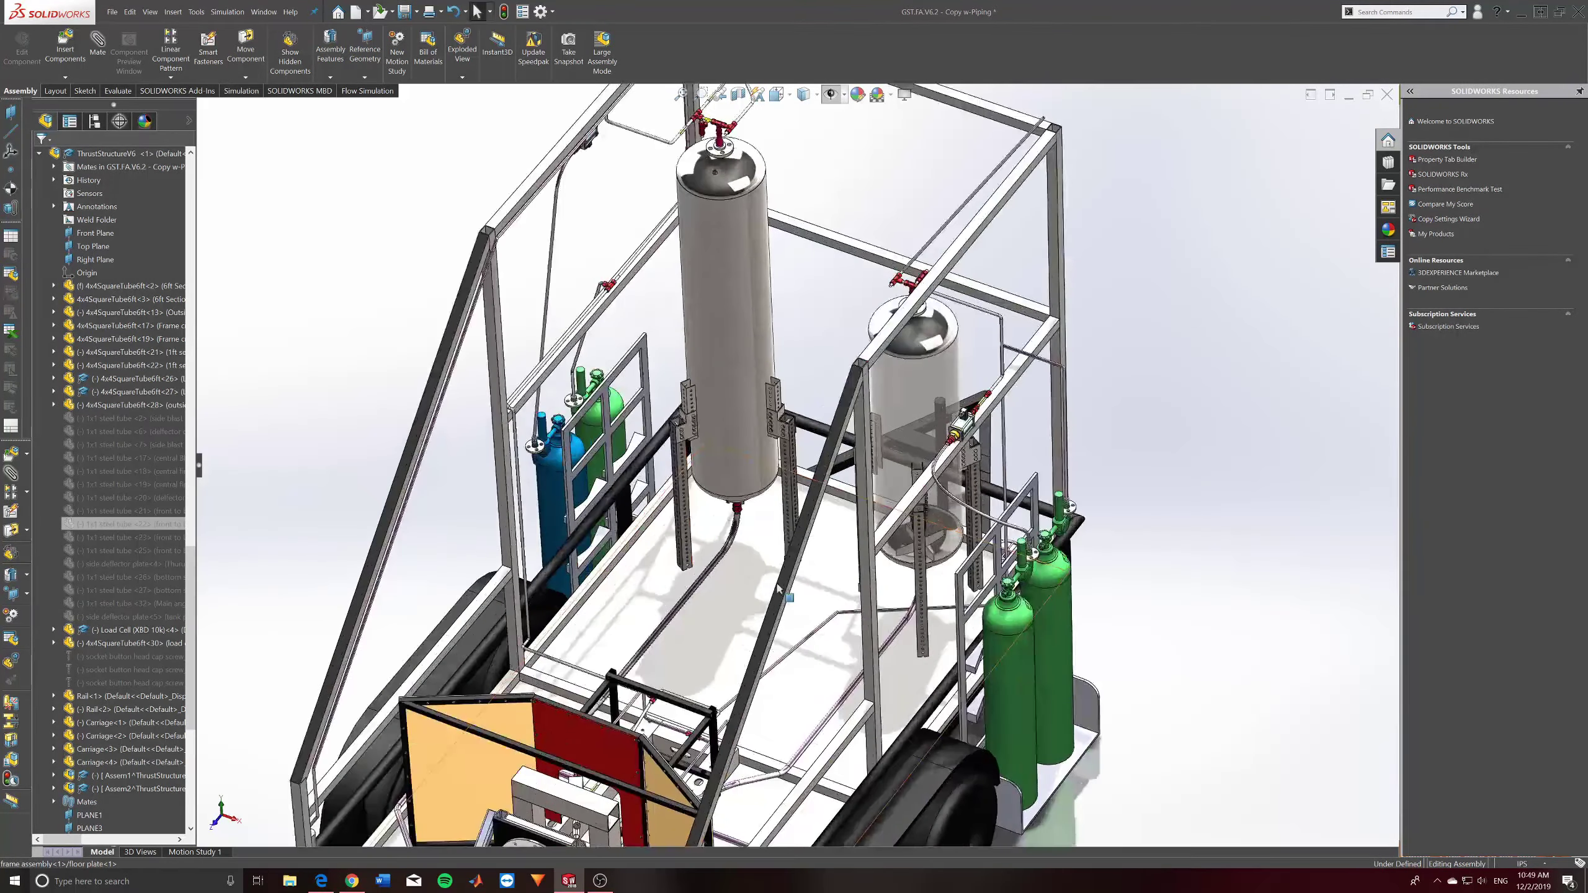
scroll(778, 588, "down", 3)
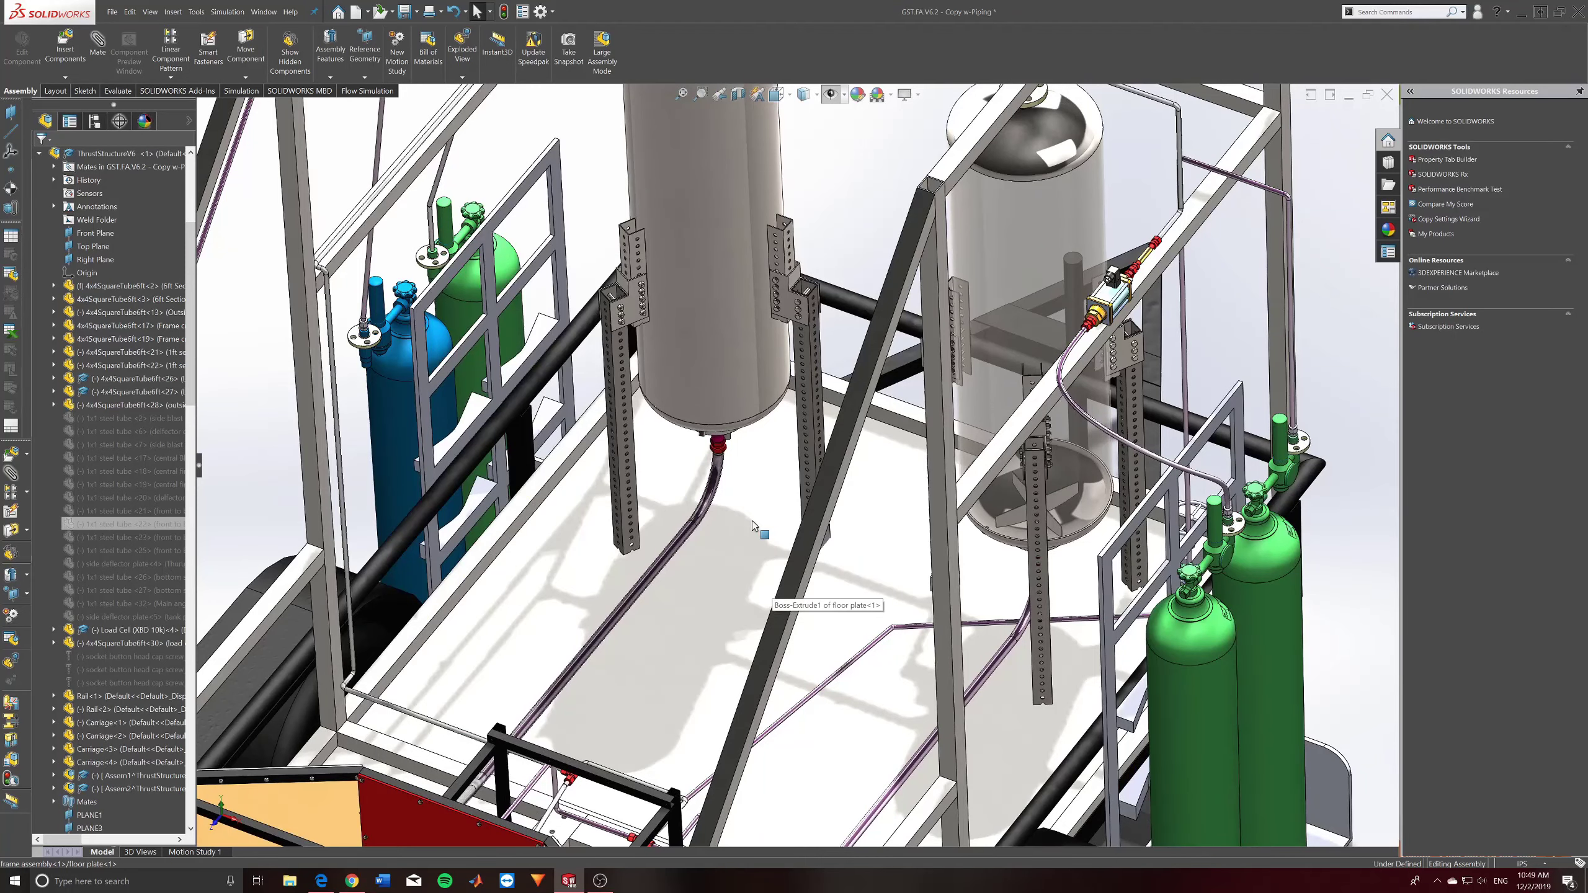
right_click(752, 521)
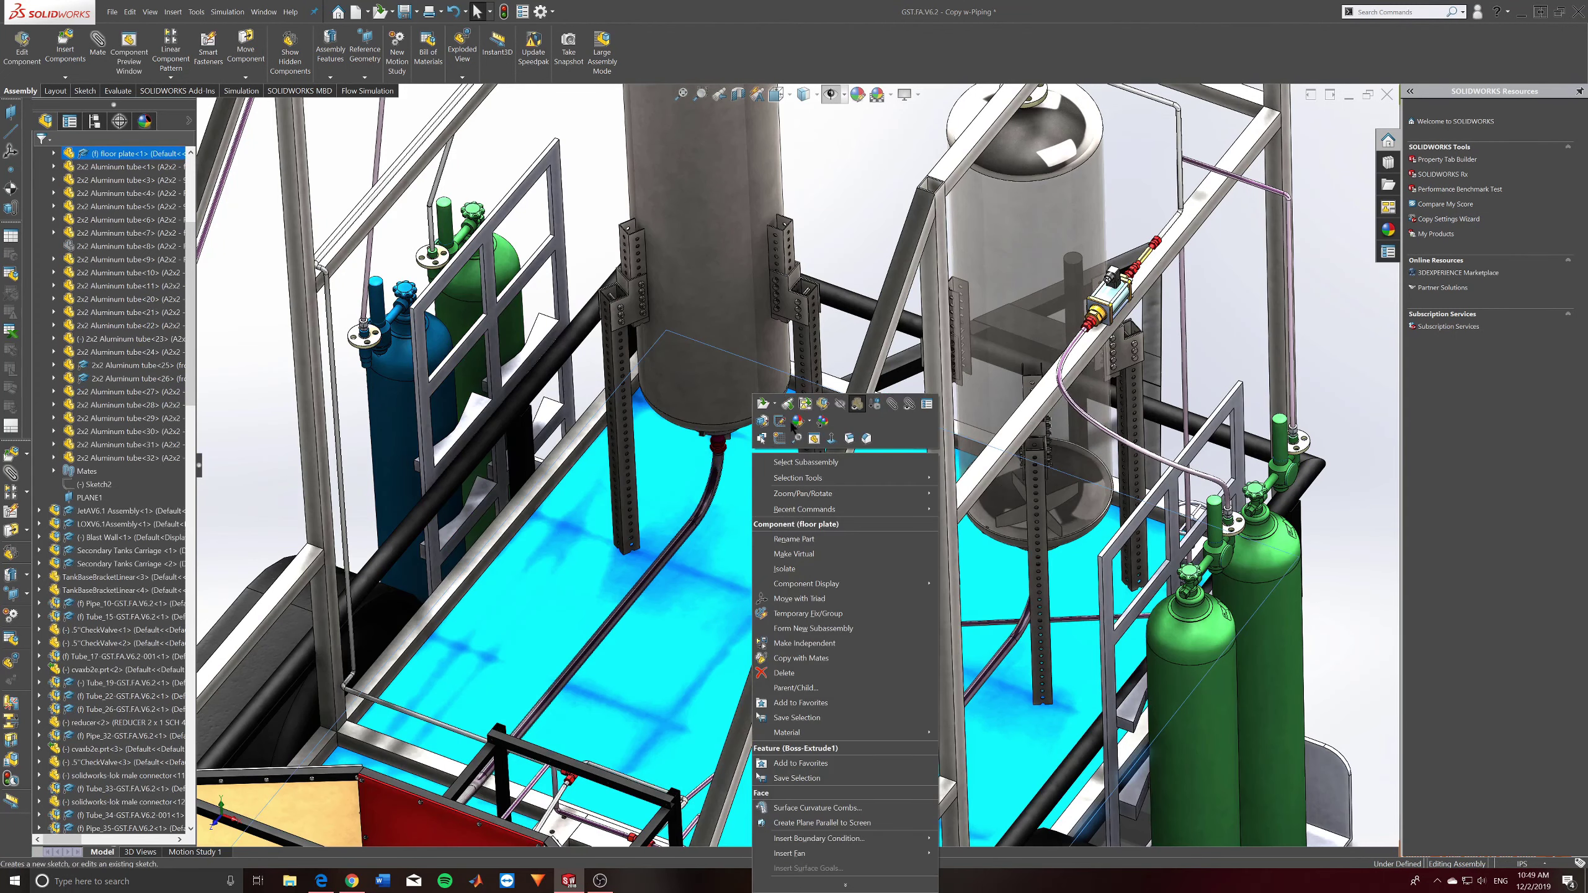
left_click(843, 405)
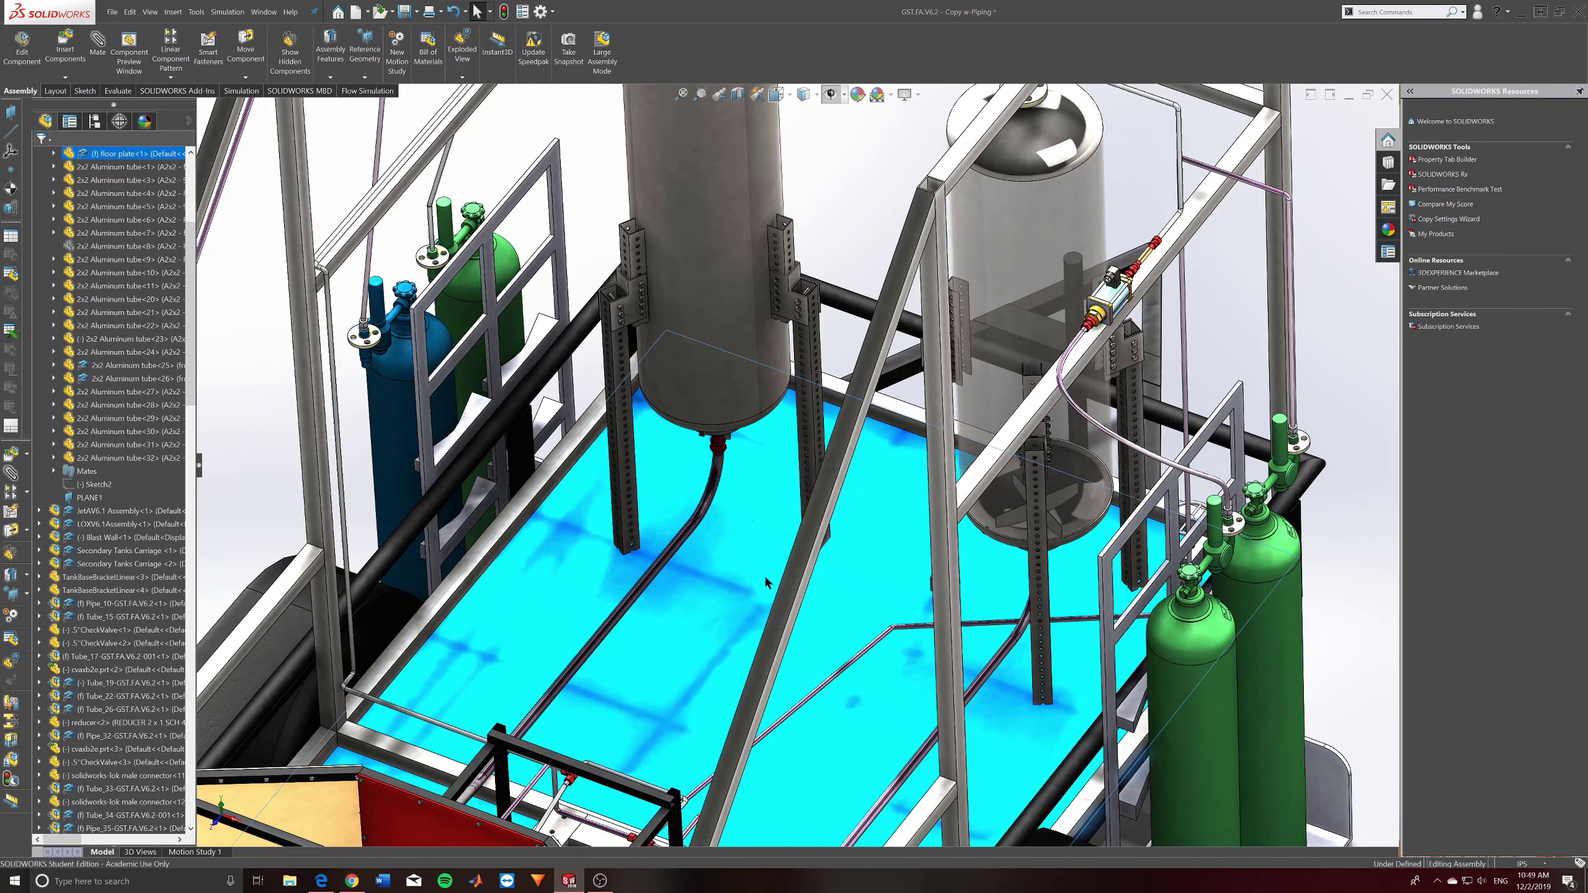
Examine the exposed floor frame beneath the two main tanks and the engine in front of the blast wall.
middle_click_drag(721, 580, 691, 465)
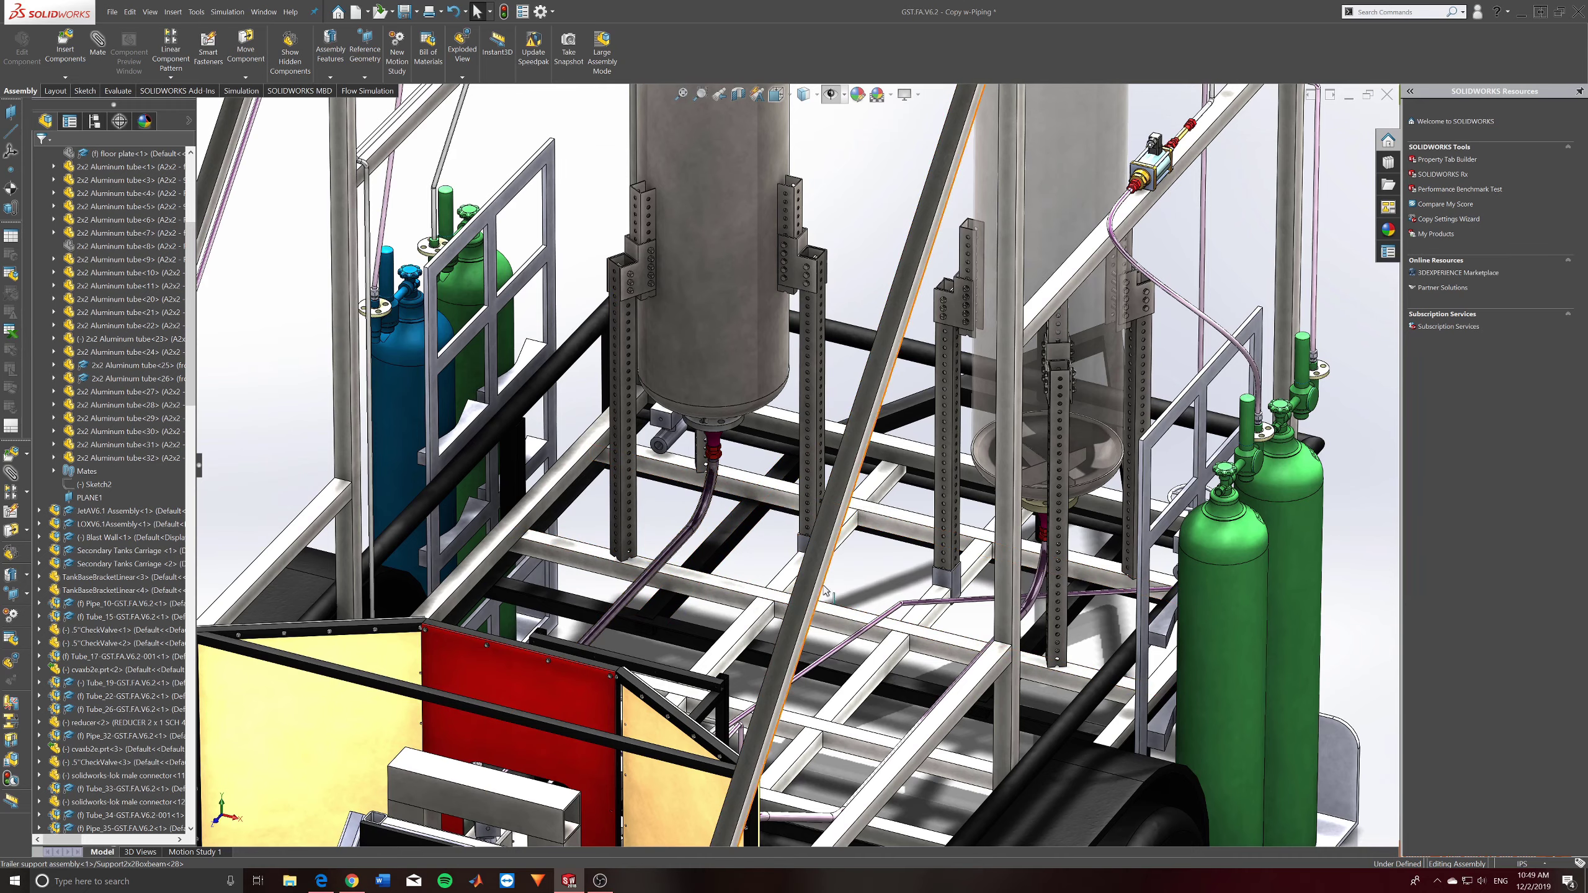
scroll(901, 602, "down", 3)
scroll(1096, 566, "up", 5)
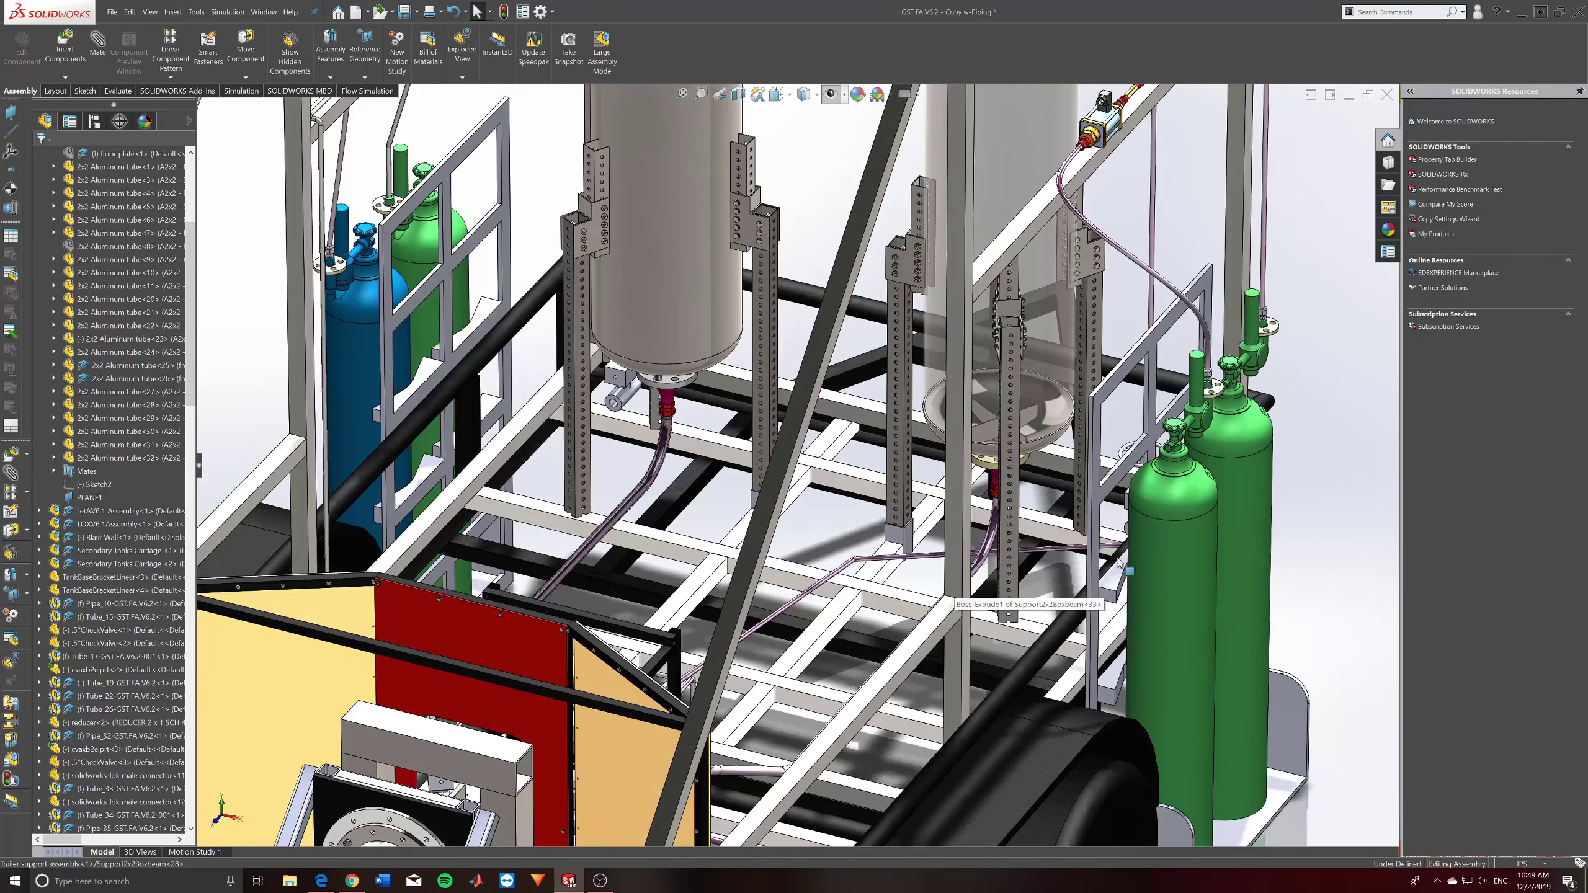
scroll(955, 534, "down", 3)
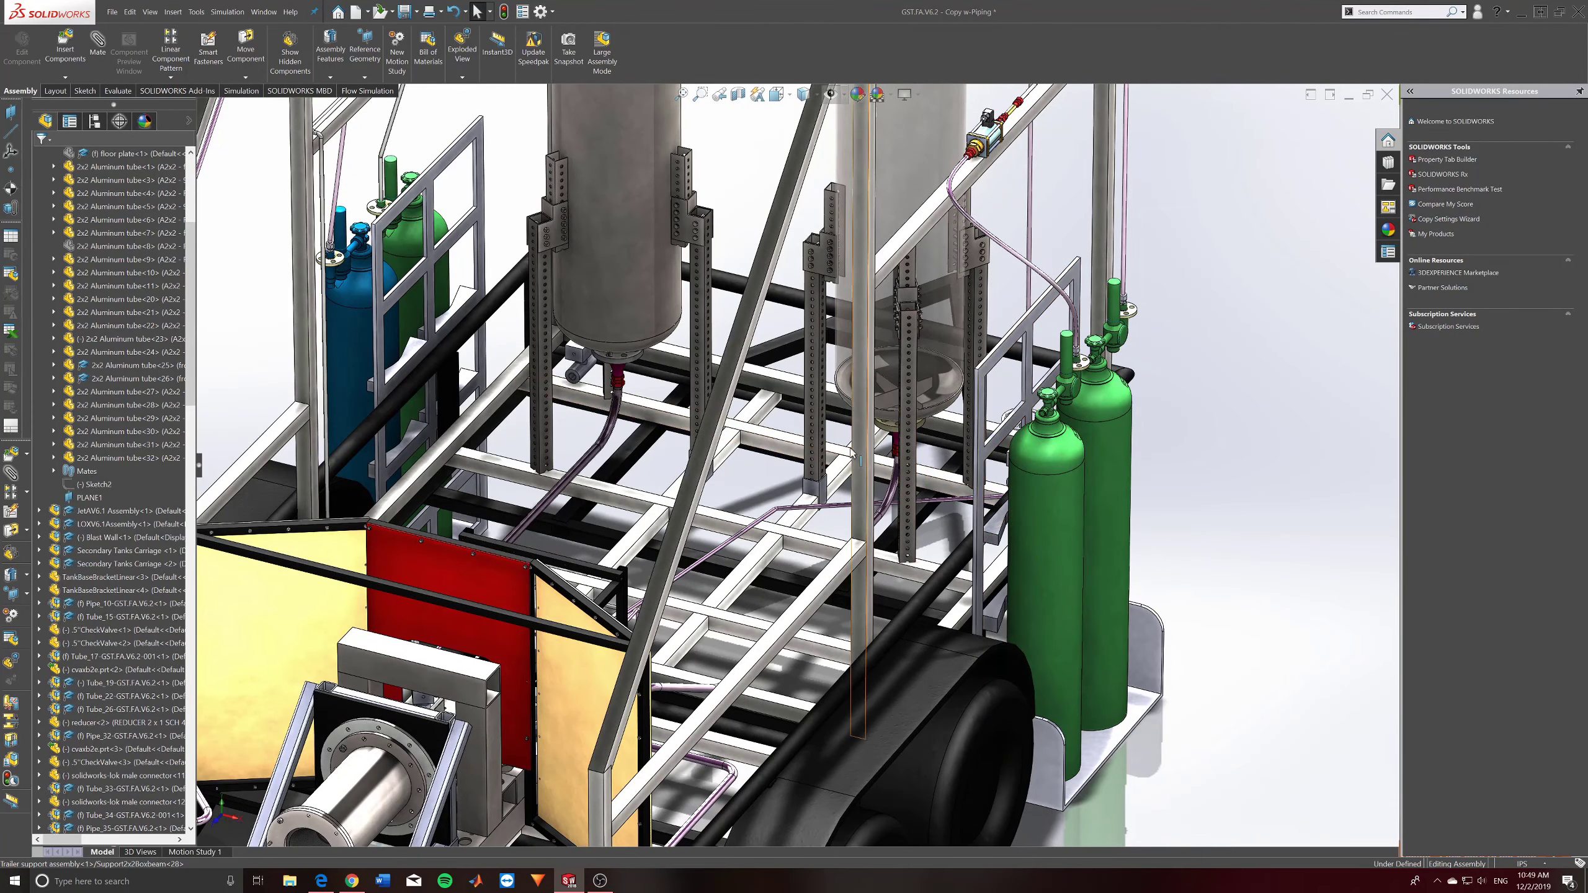
scroll(667, 638, "up", 3)
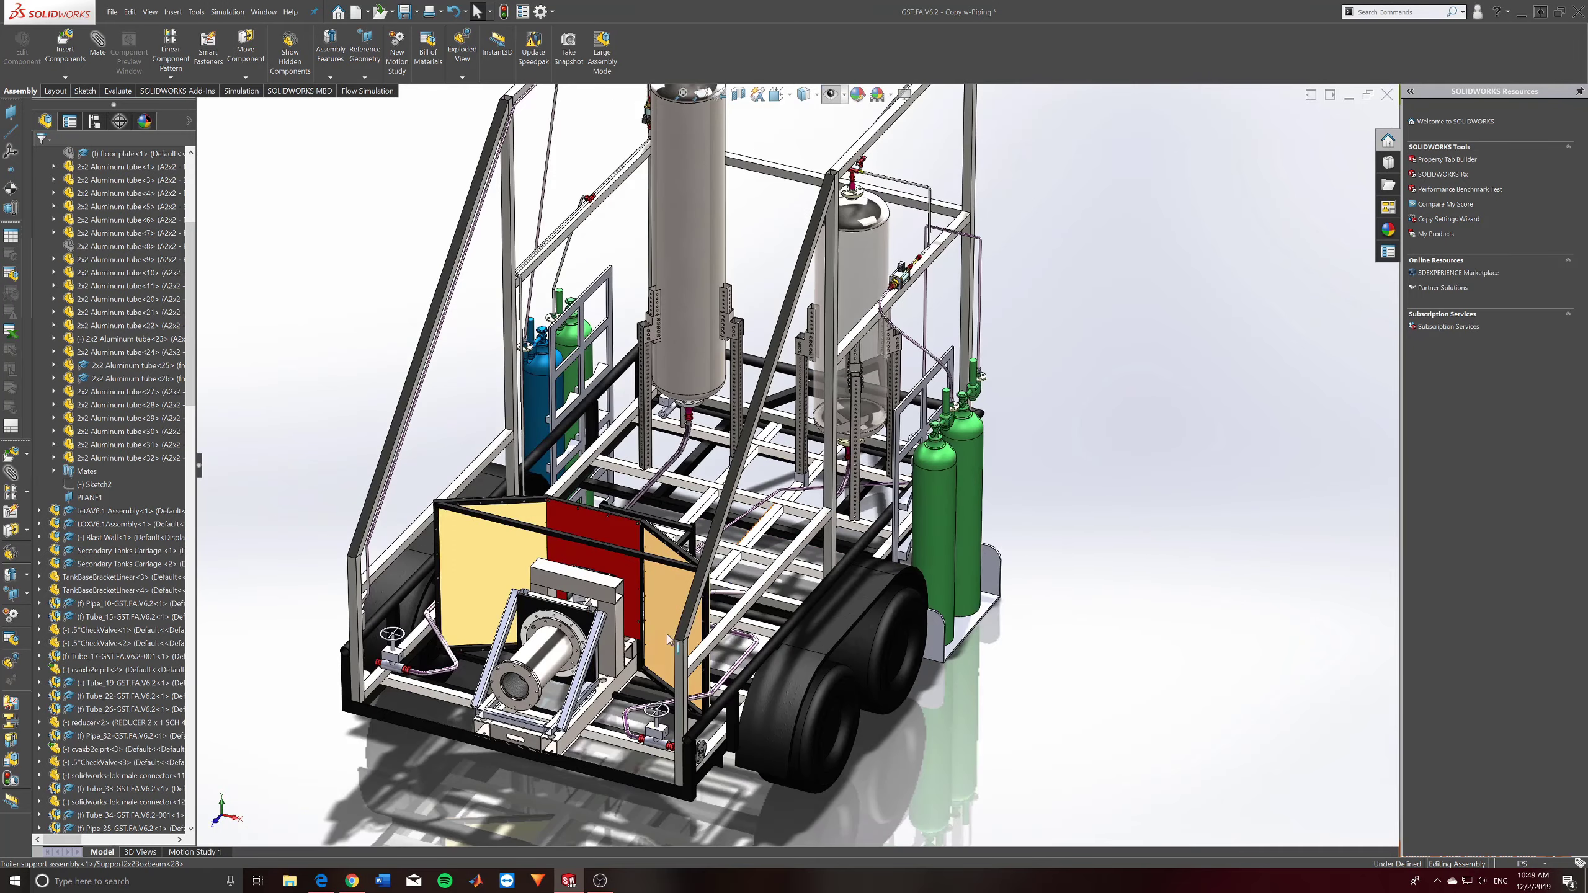
scroll(573, 712, "down", 3)
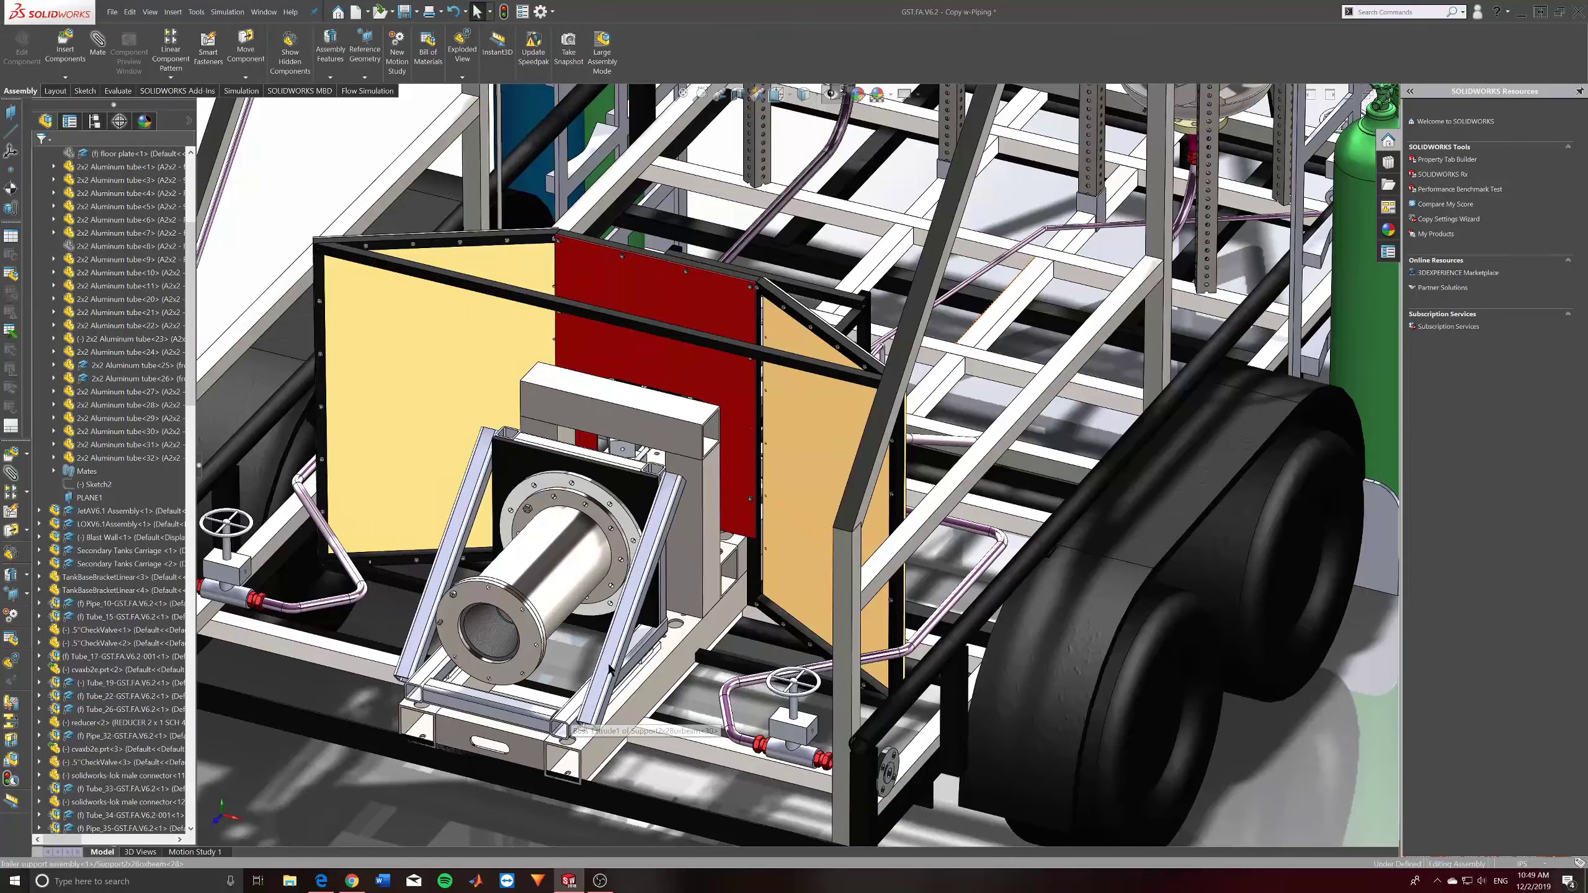
Examine the underside of the trailer, including its crossbeams and the base beneath the engine.
middle_click_drag(610, 670, 659, 358)
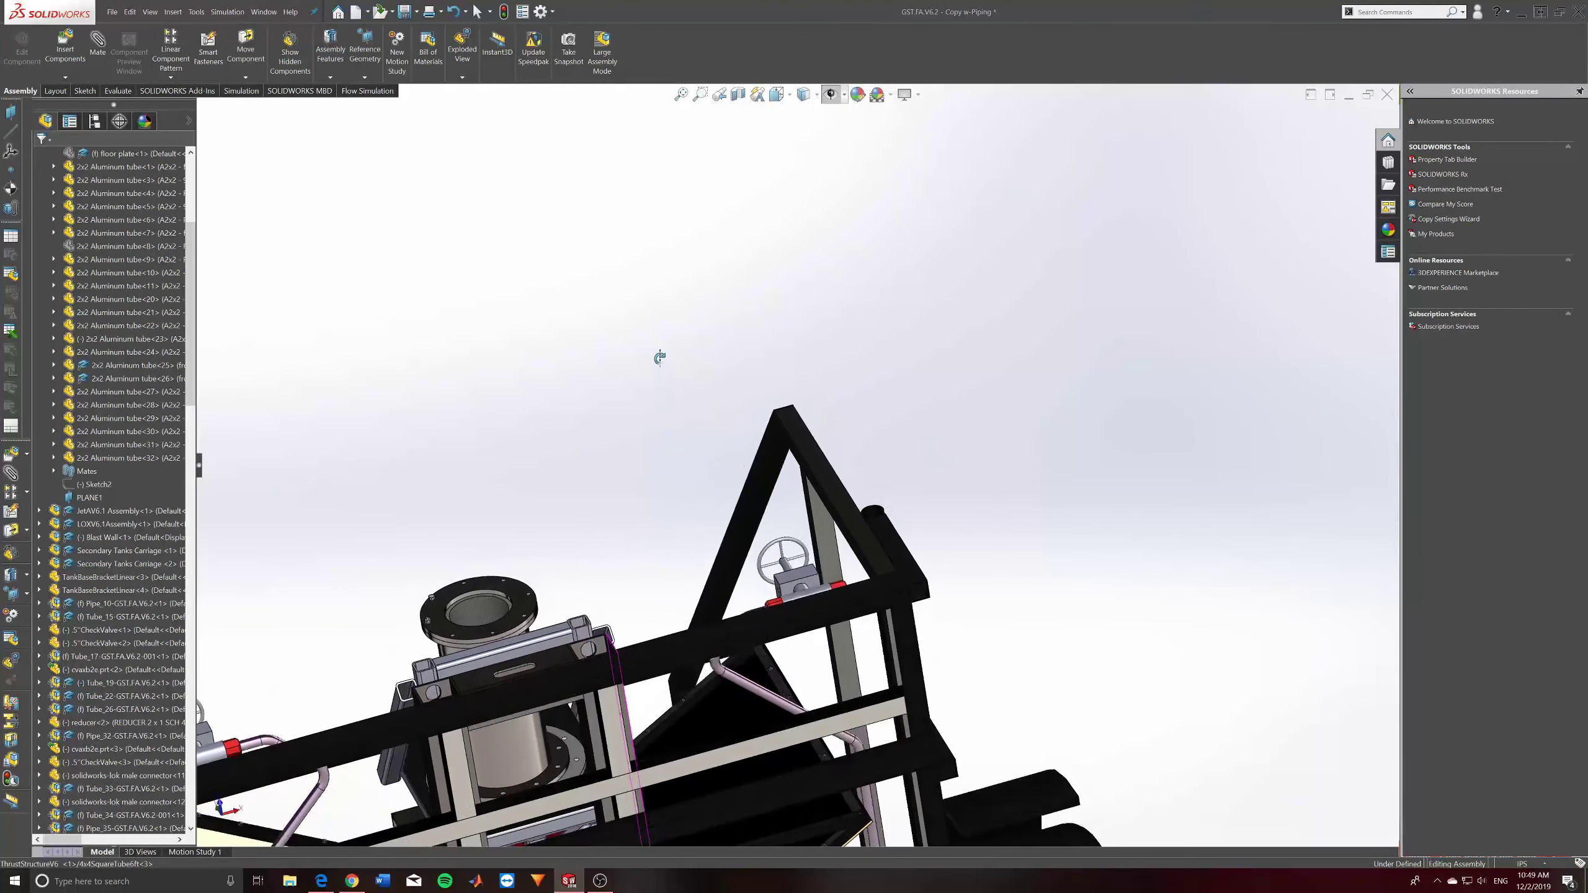
scroll(717, 615, "down", 2)
scroll(722, 739, "up", 5)
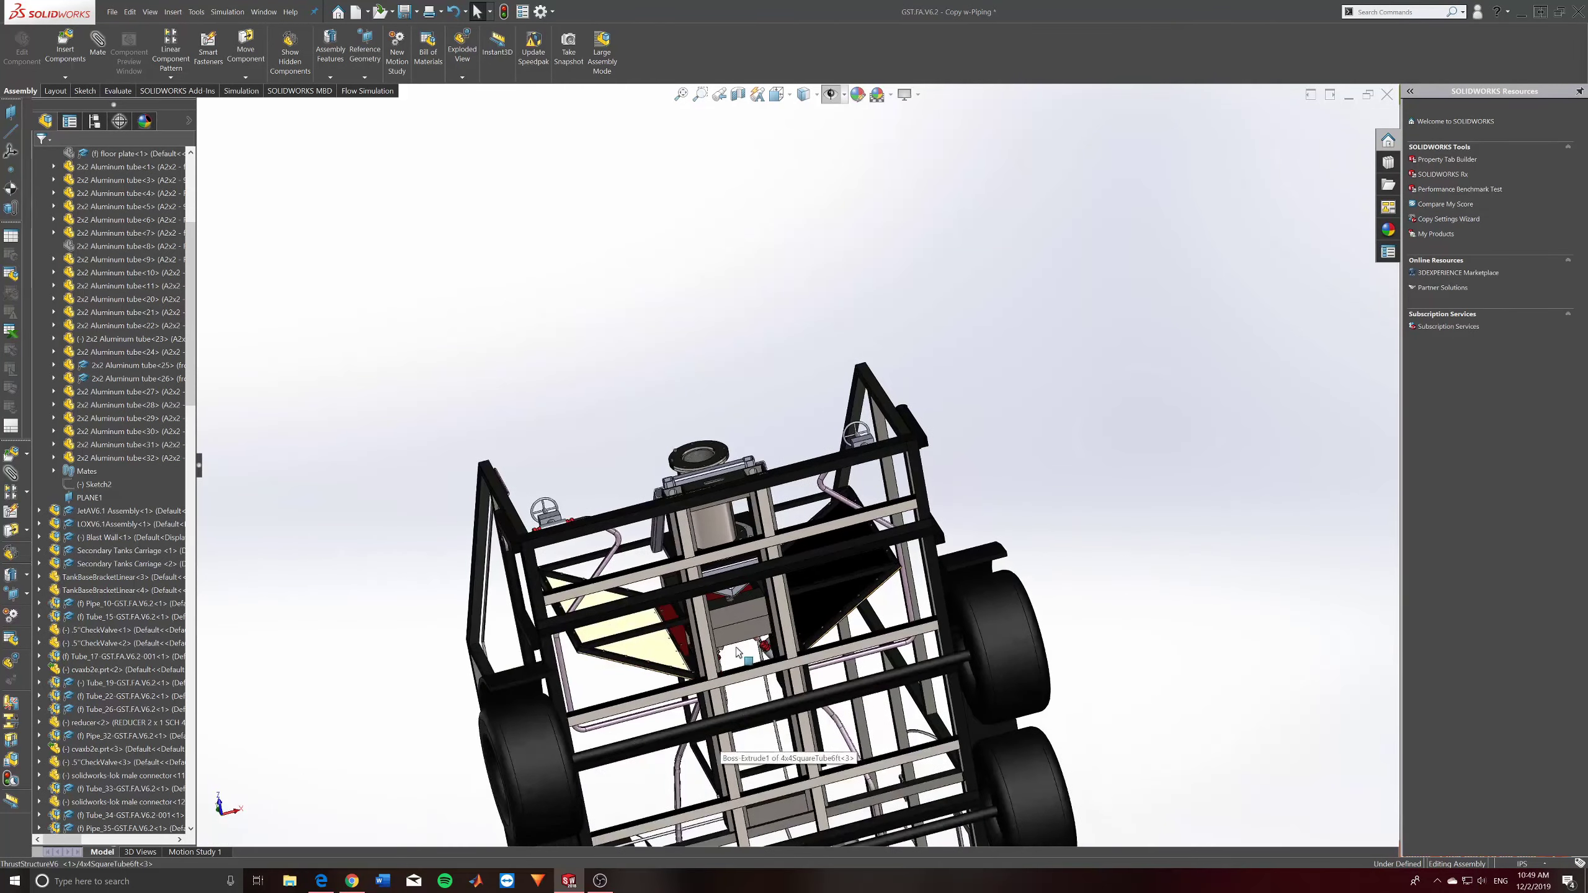
scroll(786, 478, "down", 3)
middle_click_drag(785, 371, 827, 235)
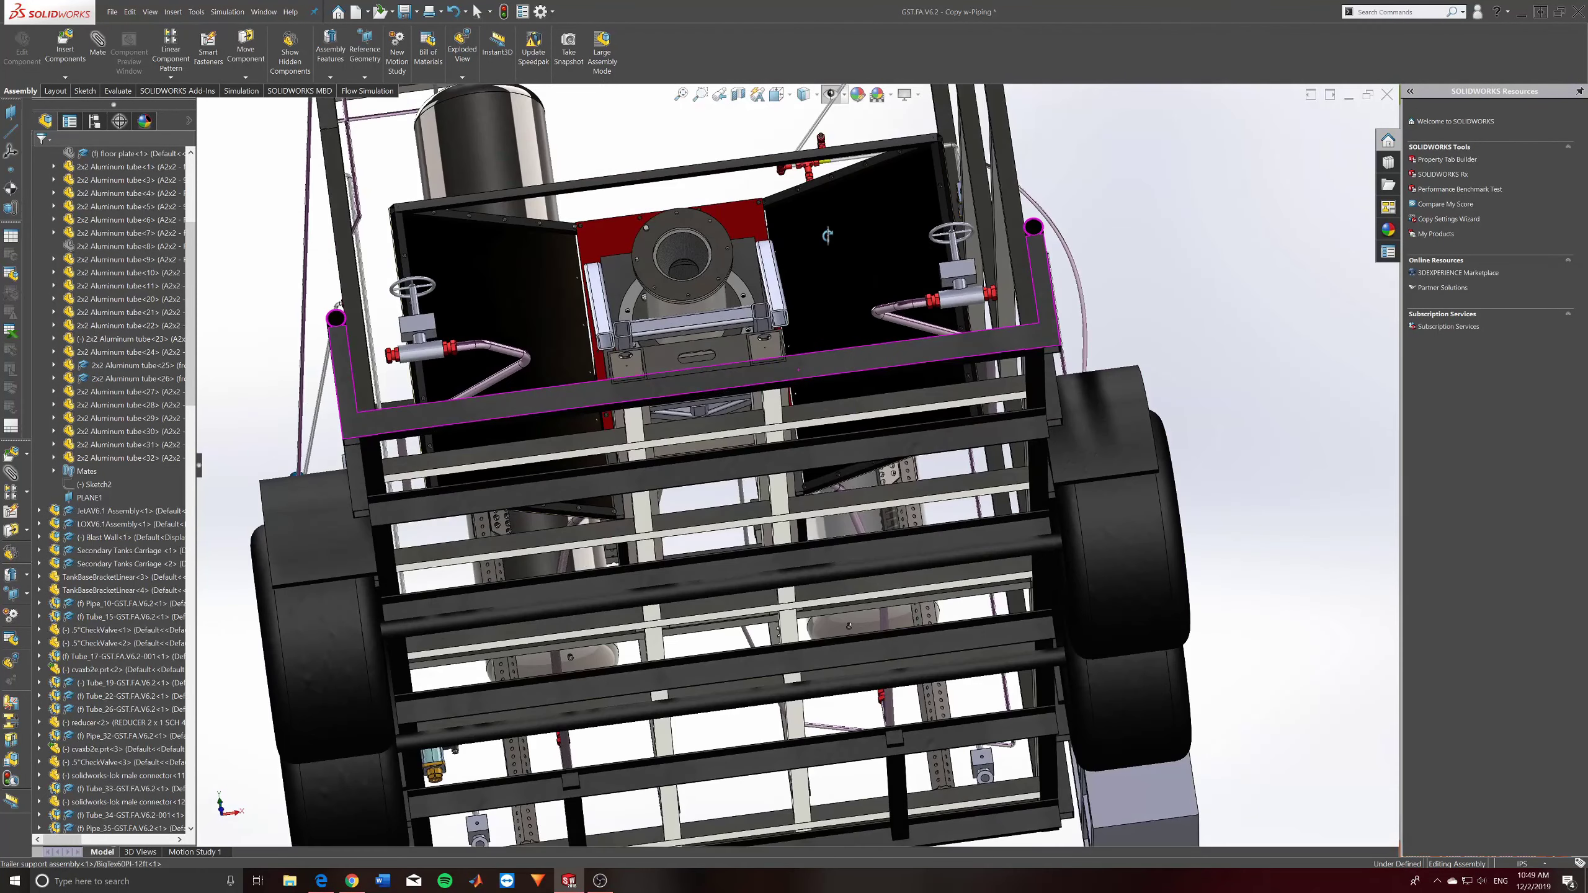
middle_click_drag(781, 436, 779, 614)
middle_click_drag(754, 403, 801, 181)
Inspect the engine end of the trailer head-on, including the handwheel valves on both sides of the blast wall.
scroll(850, 329, "up", 5)
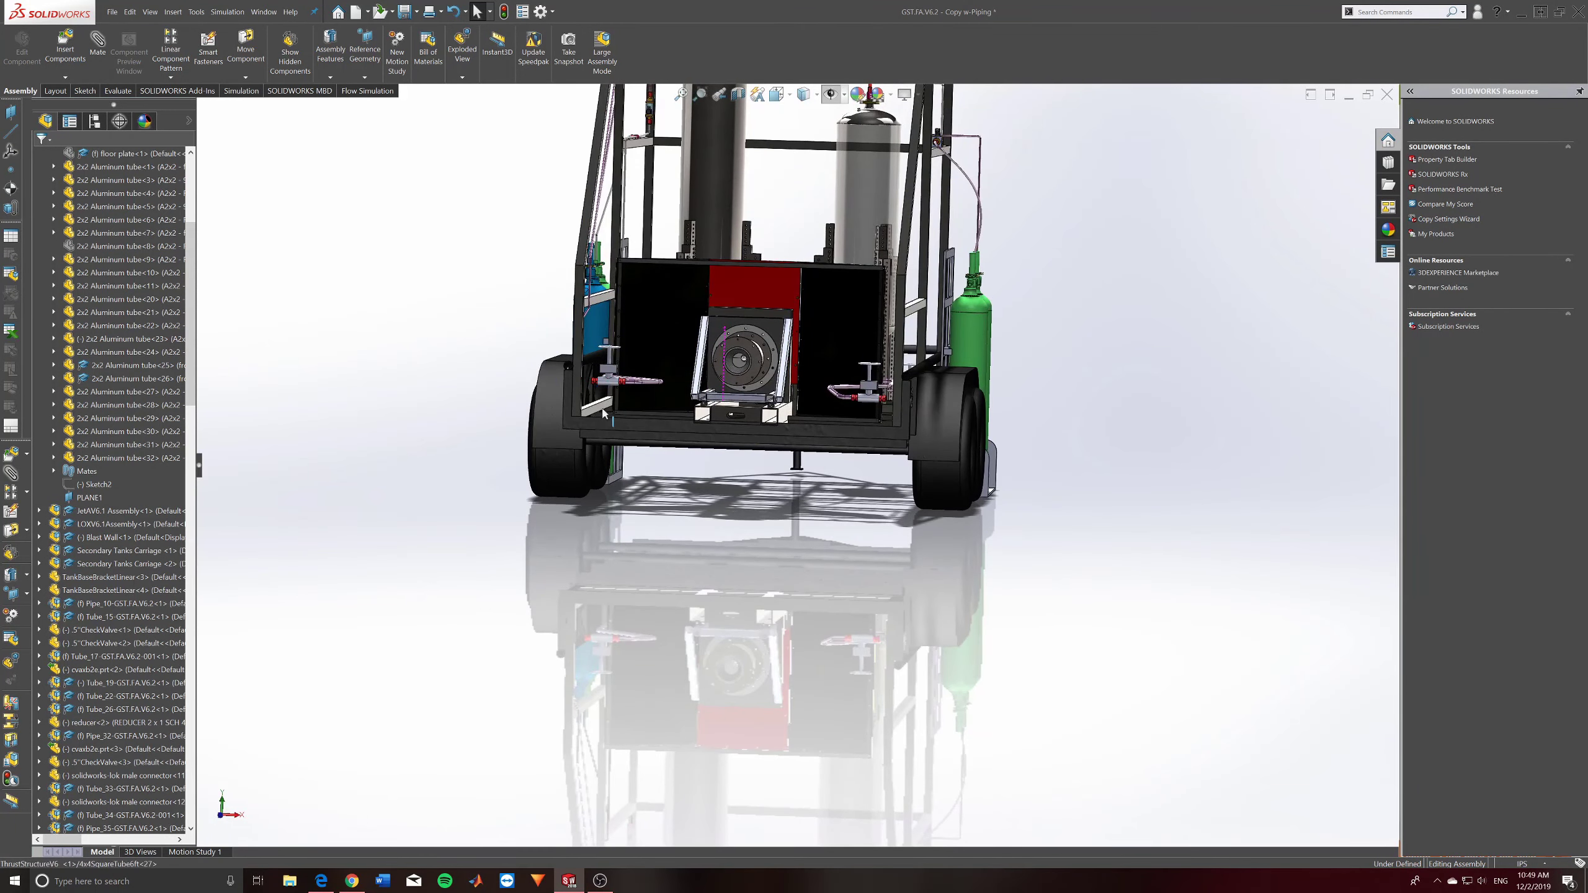
scroll(606, 413, "down", 4)
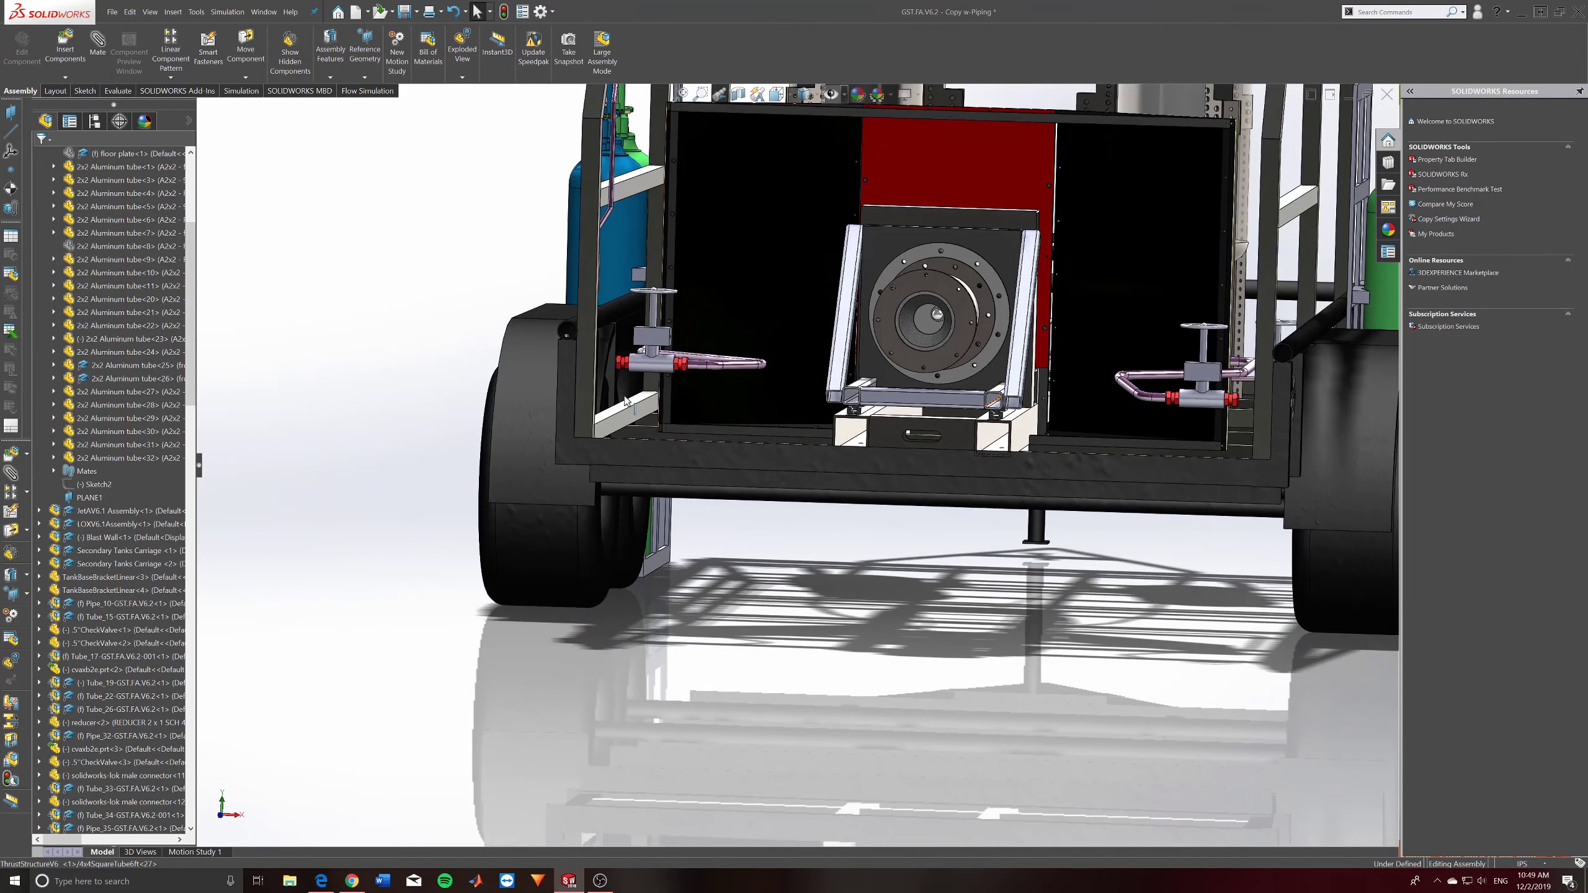
scroll(813, 419, "up", 5)
middle_click_drag(952, 444, 828, 460)
scroll(946, 372, "up", 5)
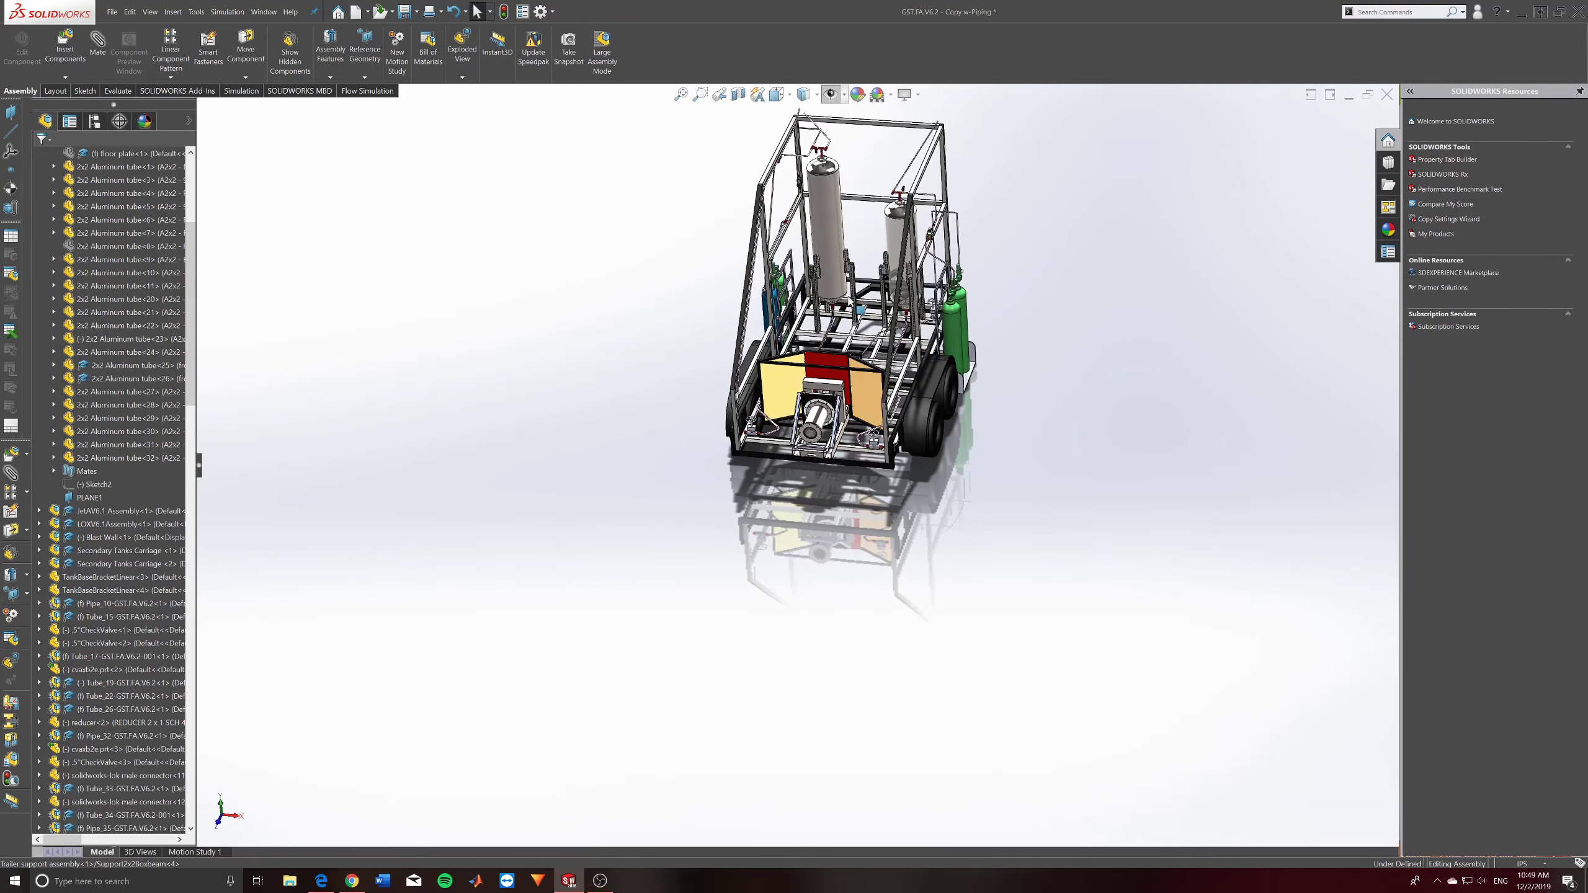
Review the tank and piping layout from above, and examine the trailer's engine end and wheel side.
scroll(823, 219, "down", 4)
middle_click_drag(884, 437, 894, 553)
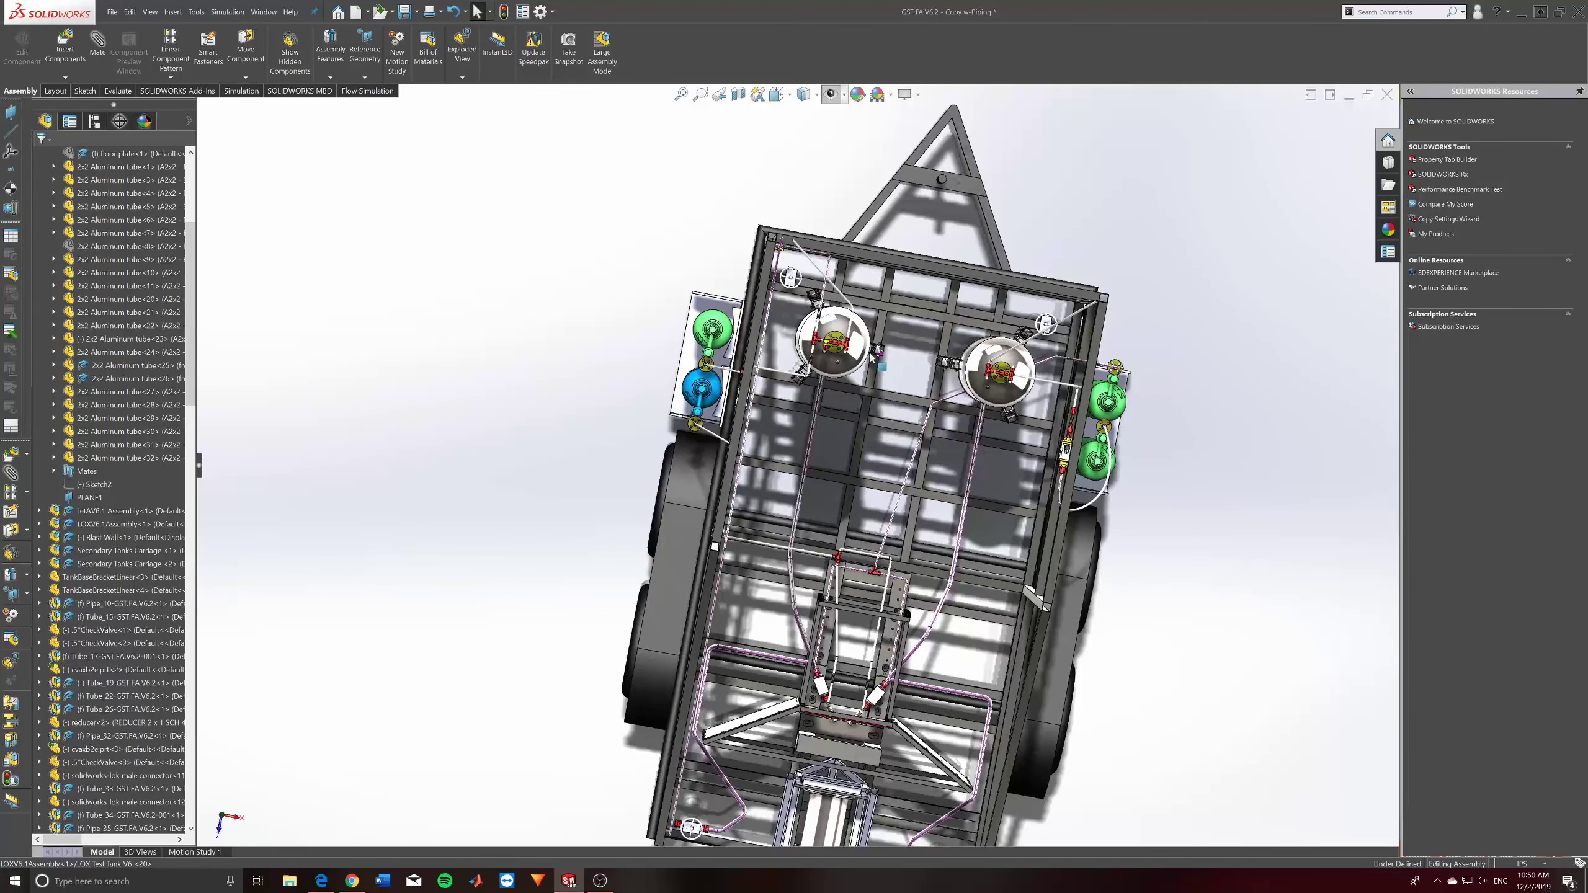
middle_click_drag(874, 354, 878, 354)
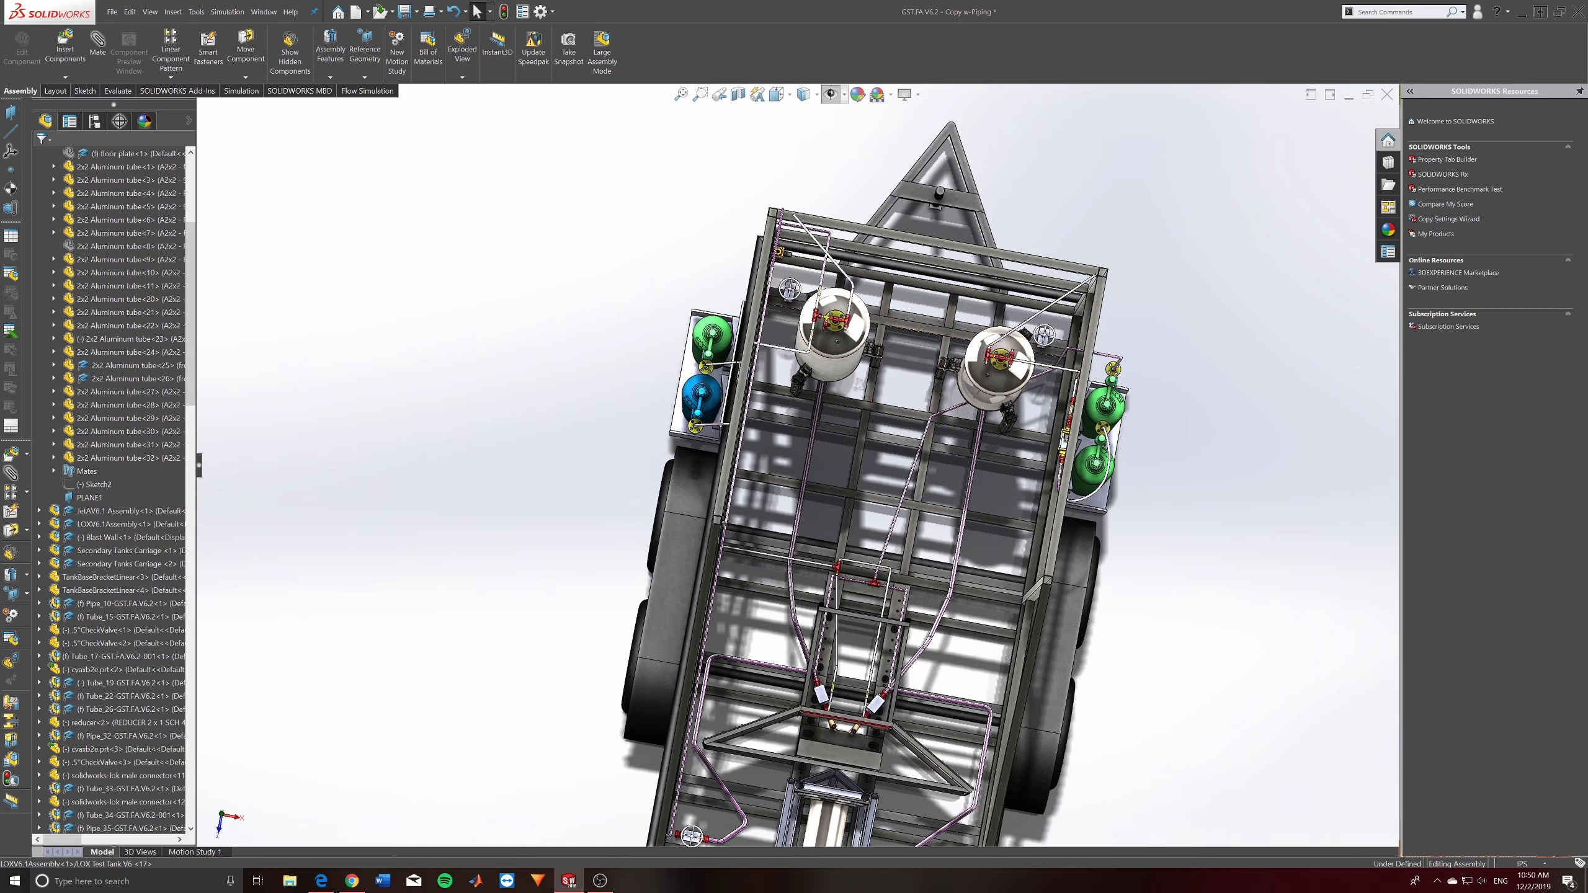
middle_click_drag(887, 413, 563, 263)
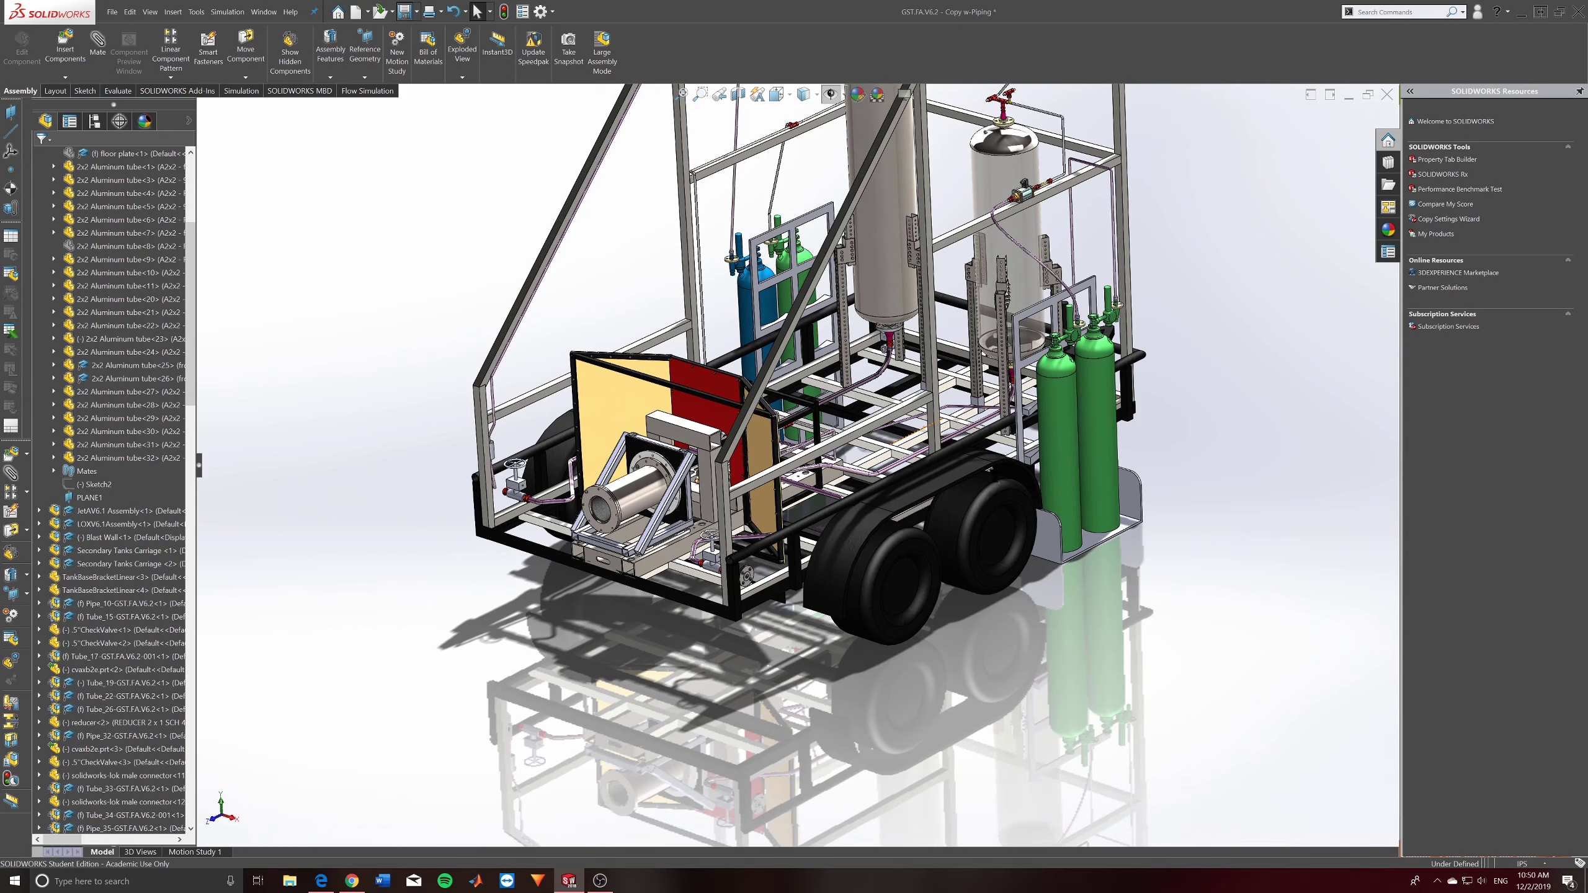
middle_click_drag(962, 496, 821, 438)
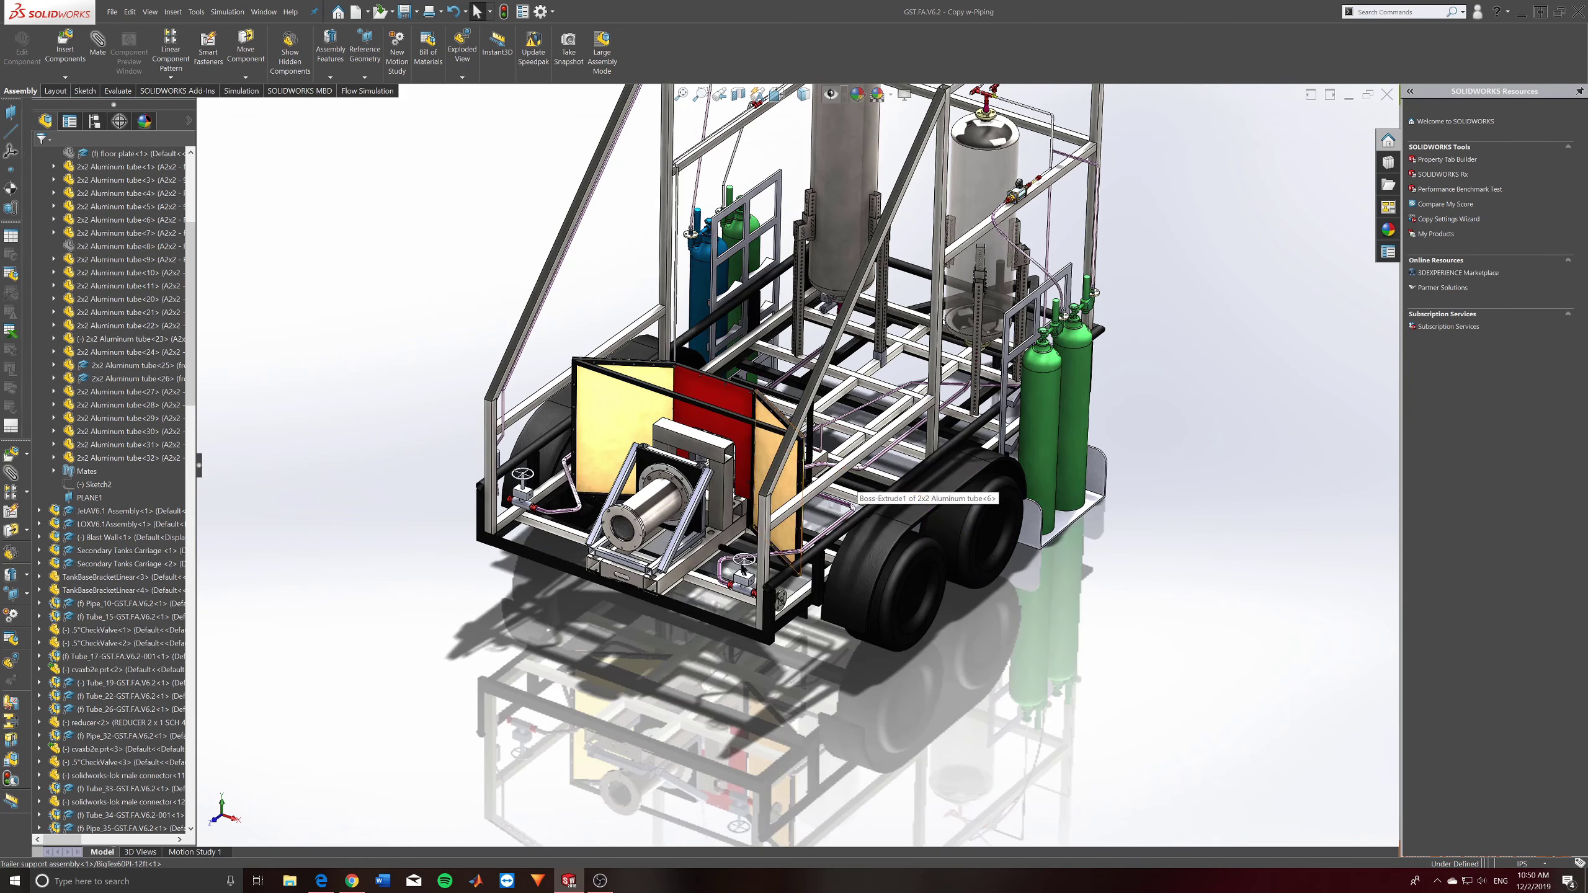
middle_click_drag(675, 531, 692, 517)
scroll(691, 517, "down", 3)
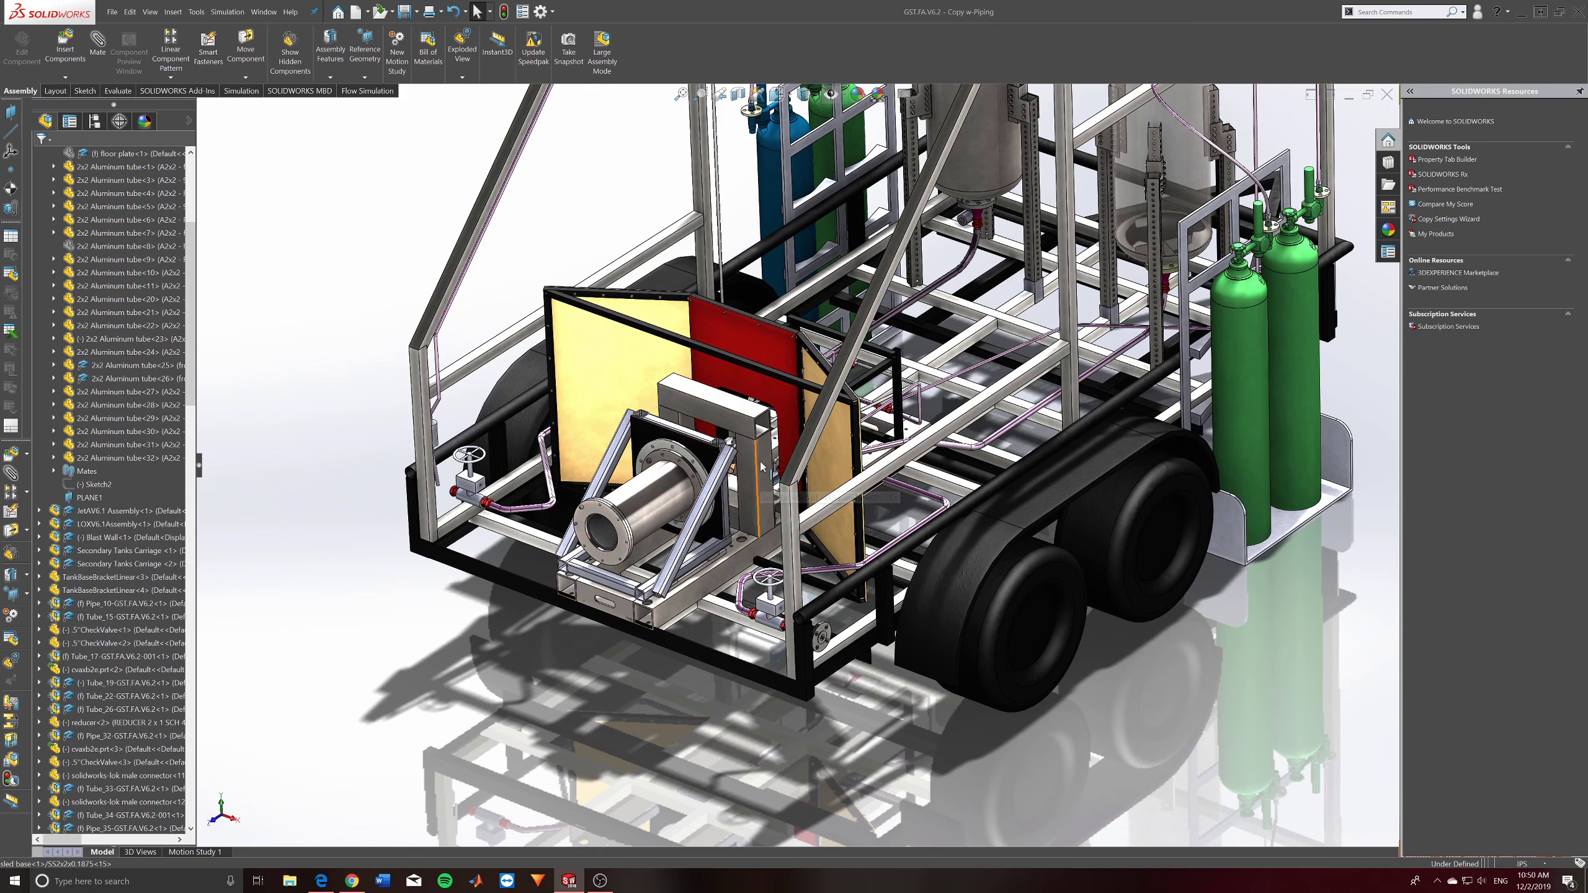
Inspect the engine's injector face between the two main tanks from the hitch end of the trailer.
middle_click_drag(732, 490, 454, 416)
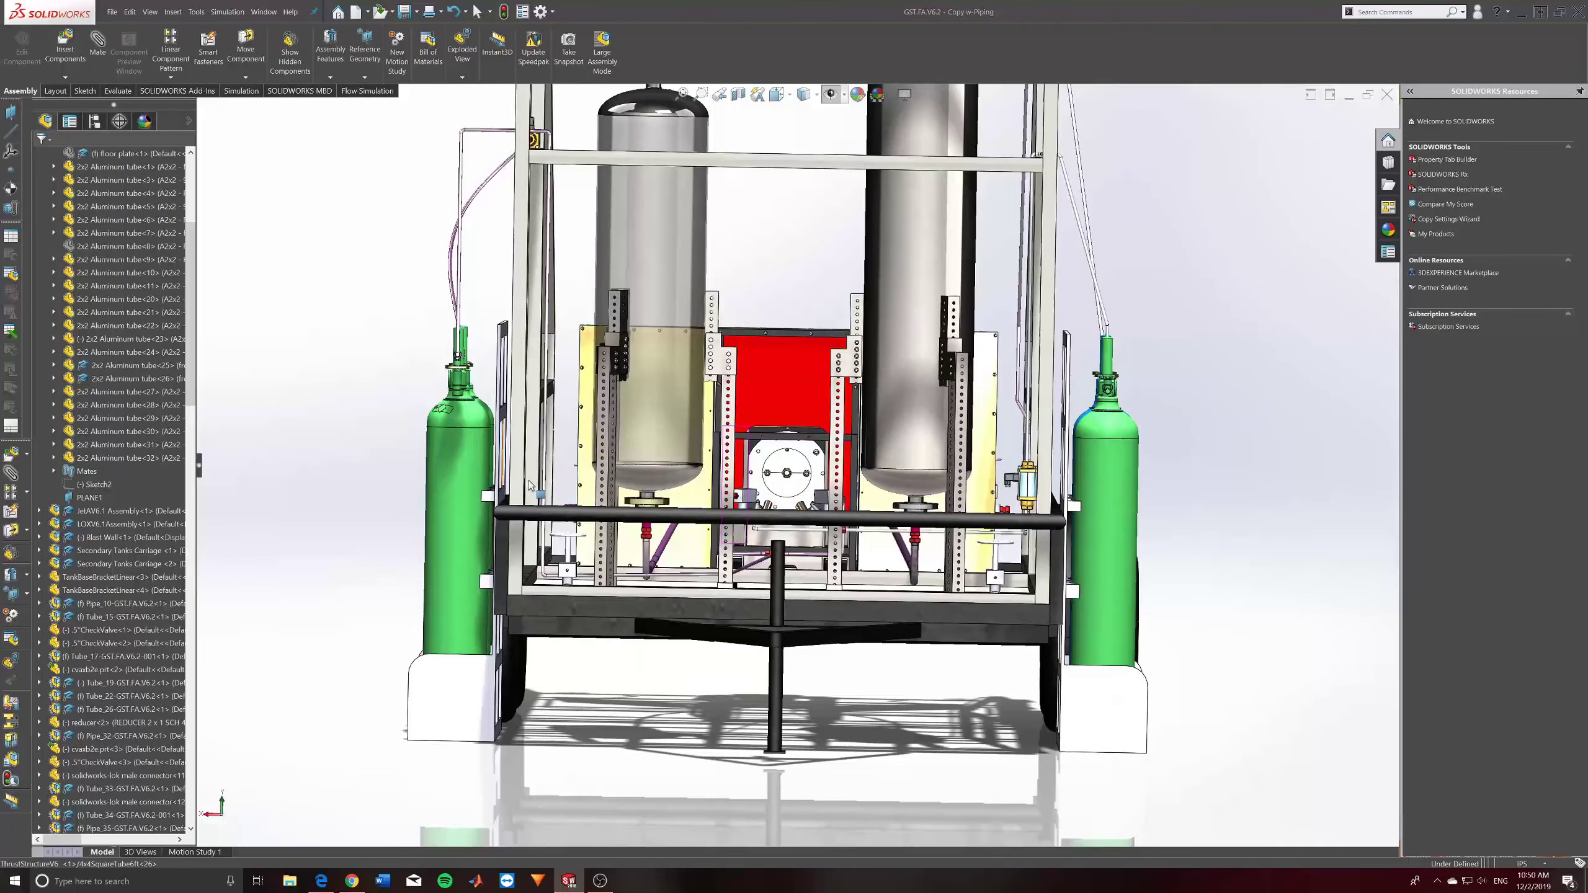
scroll(810, 469, "down", 5)
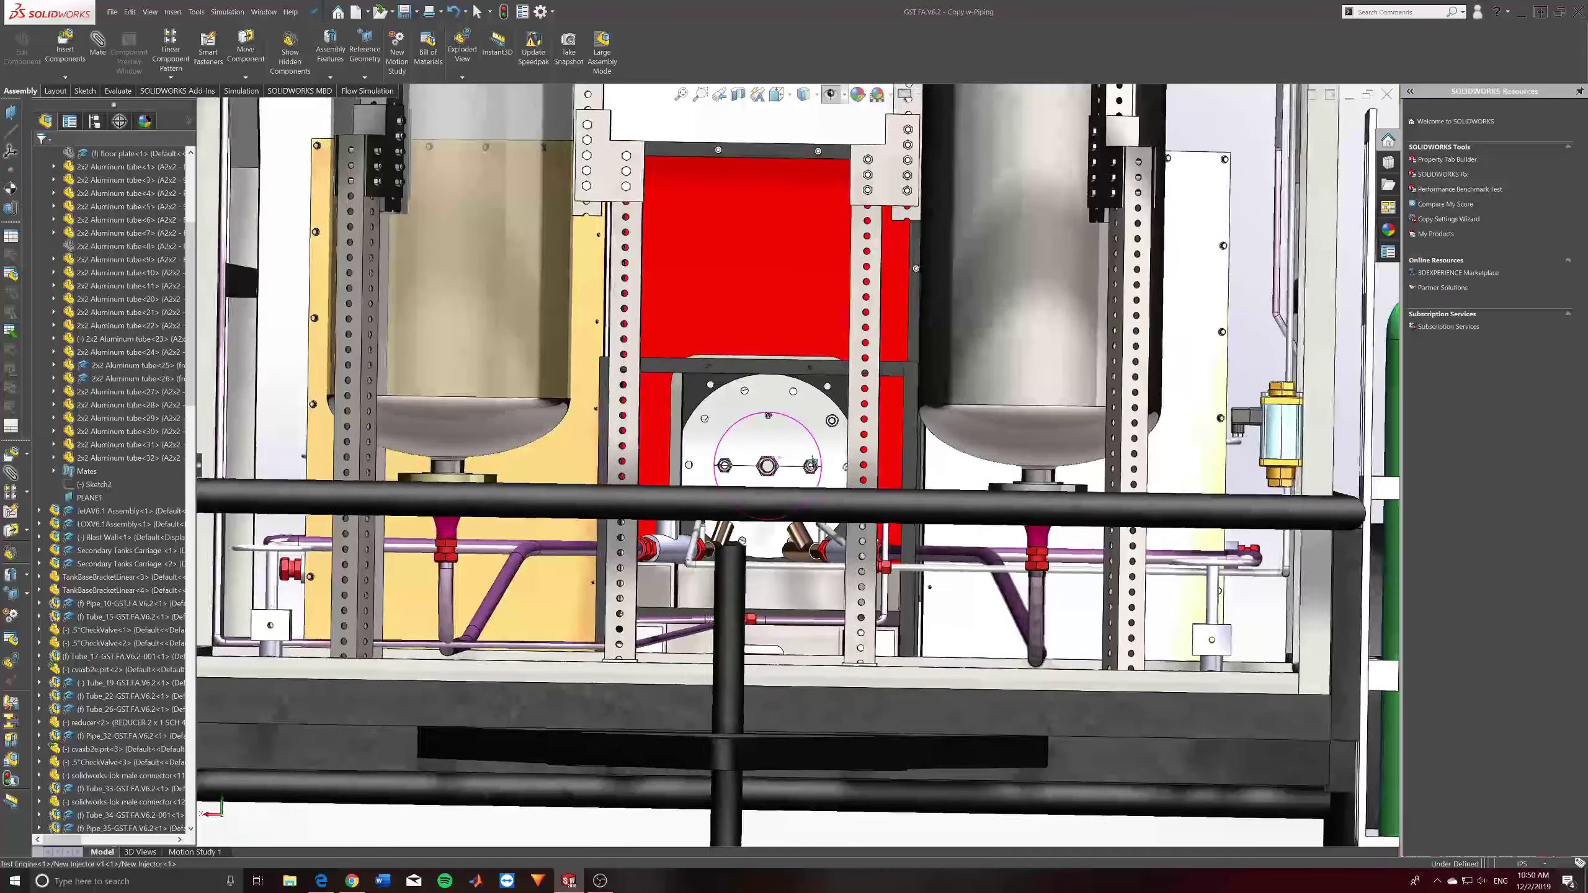
middle_click_drag(812, 461, 719, 375)
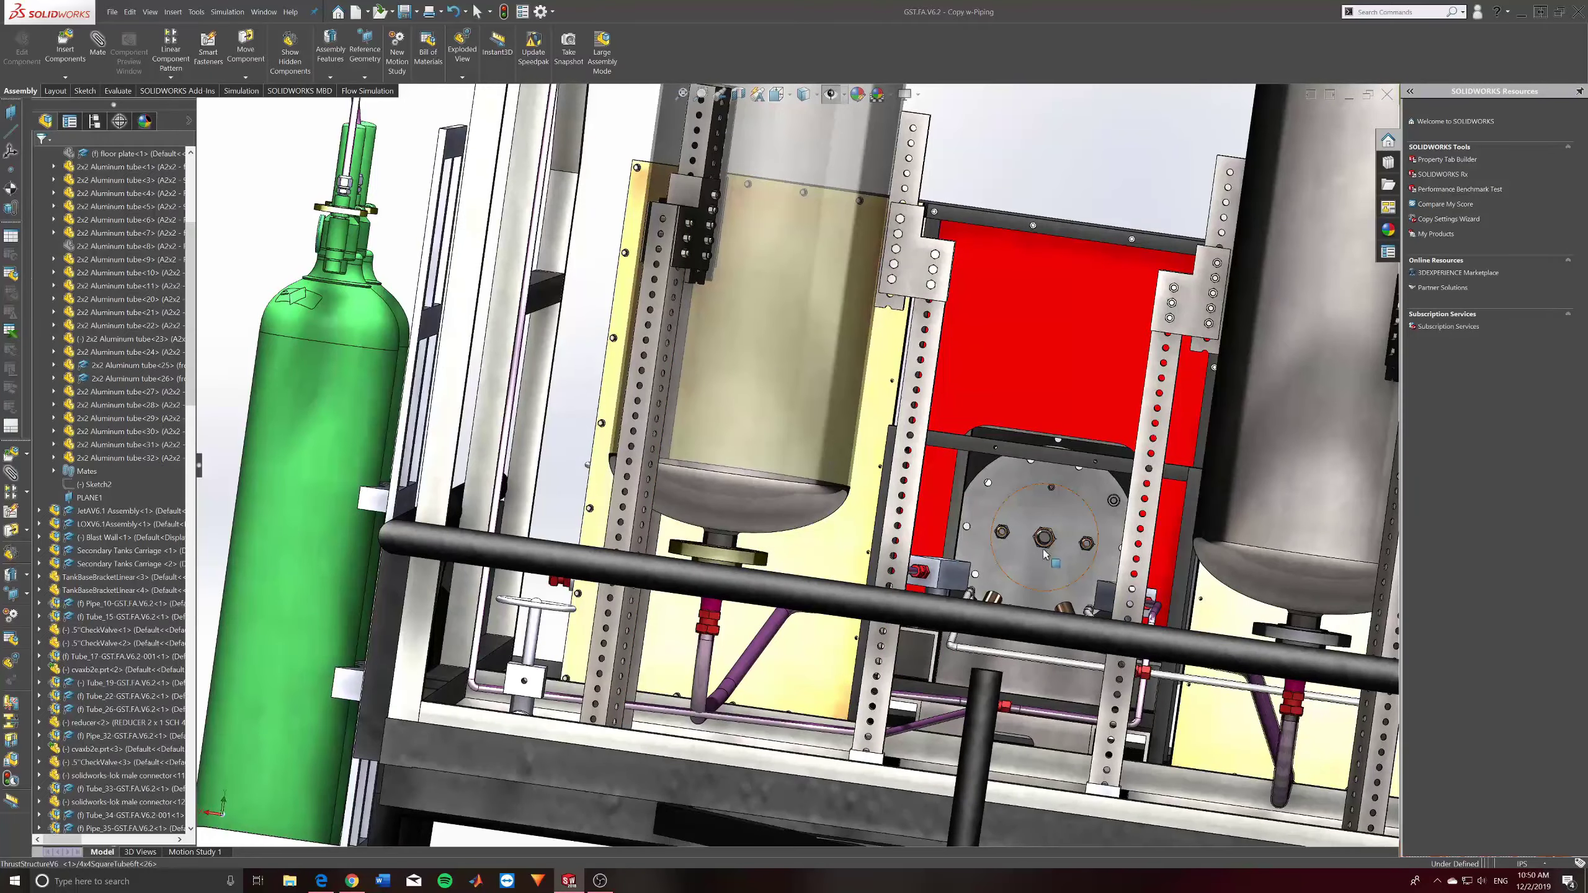
middle_click_drag(1045, 554, 944, 494)
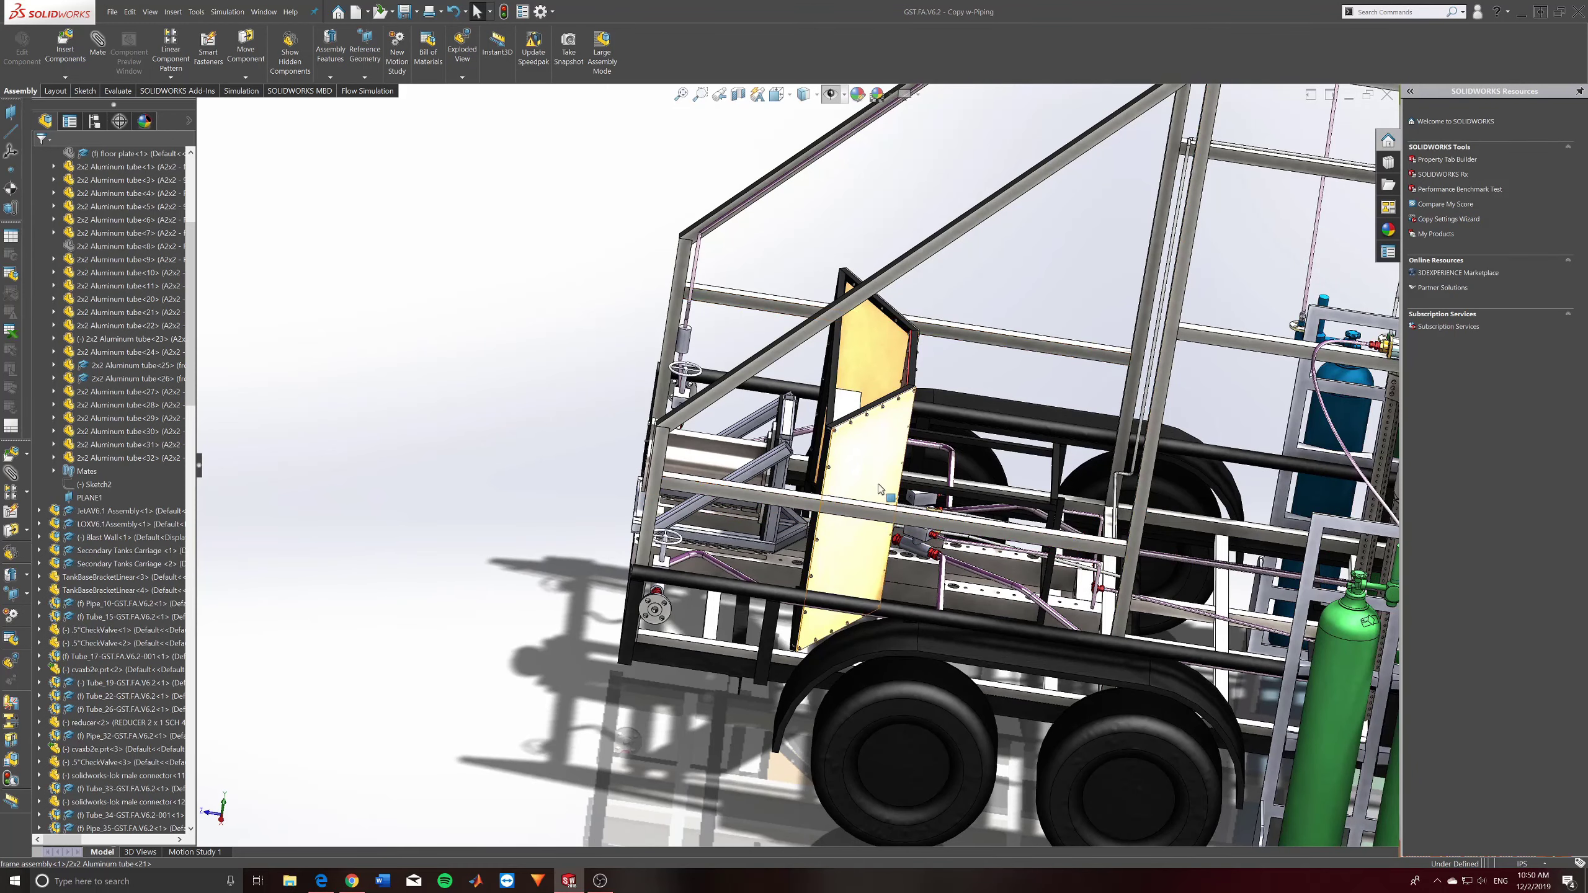
Examine the blast wall's side deflector plates and the propellant valves and piping behind it, from the side and above.
scroll(896, 492, "down", 3)
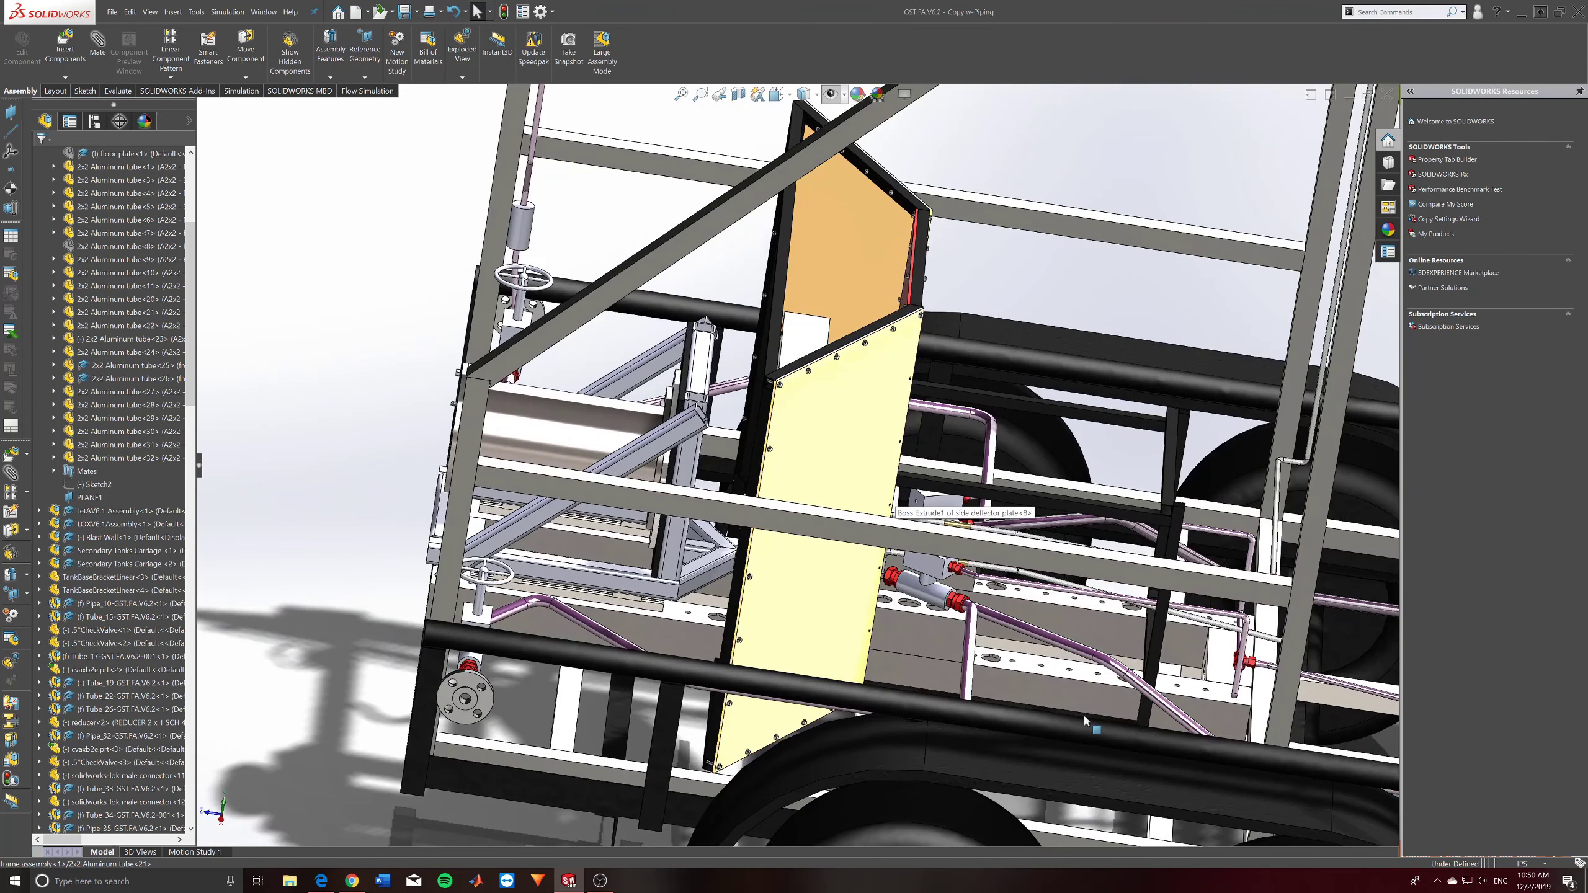
scroll(995, 638, "up", 6)
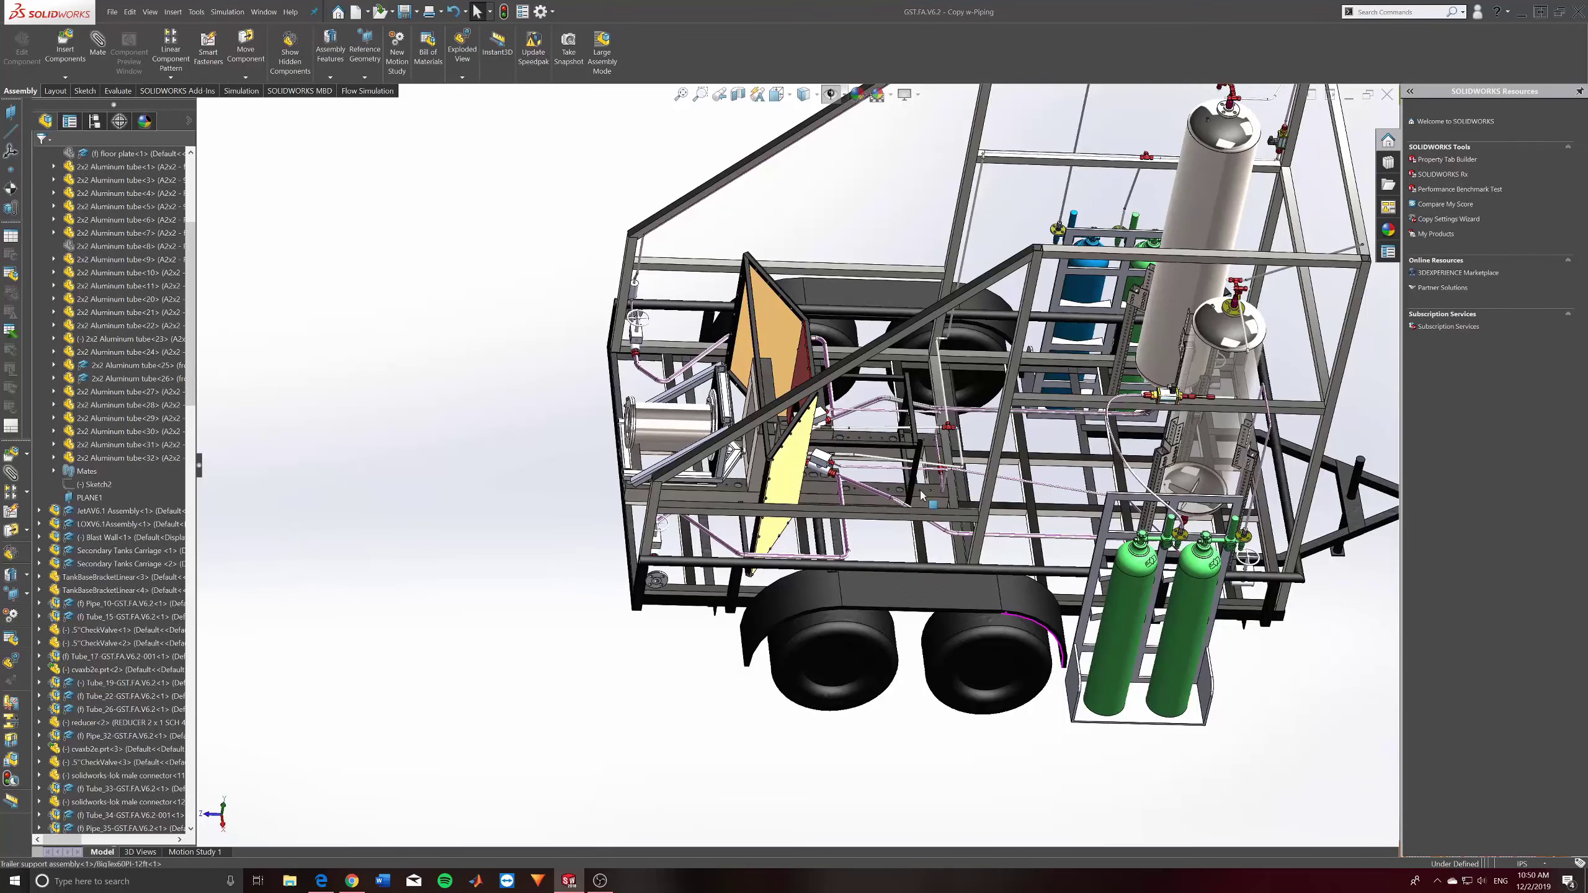
middle_click_drag(812, 478, 914, 476)
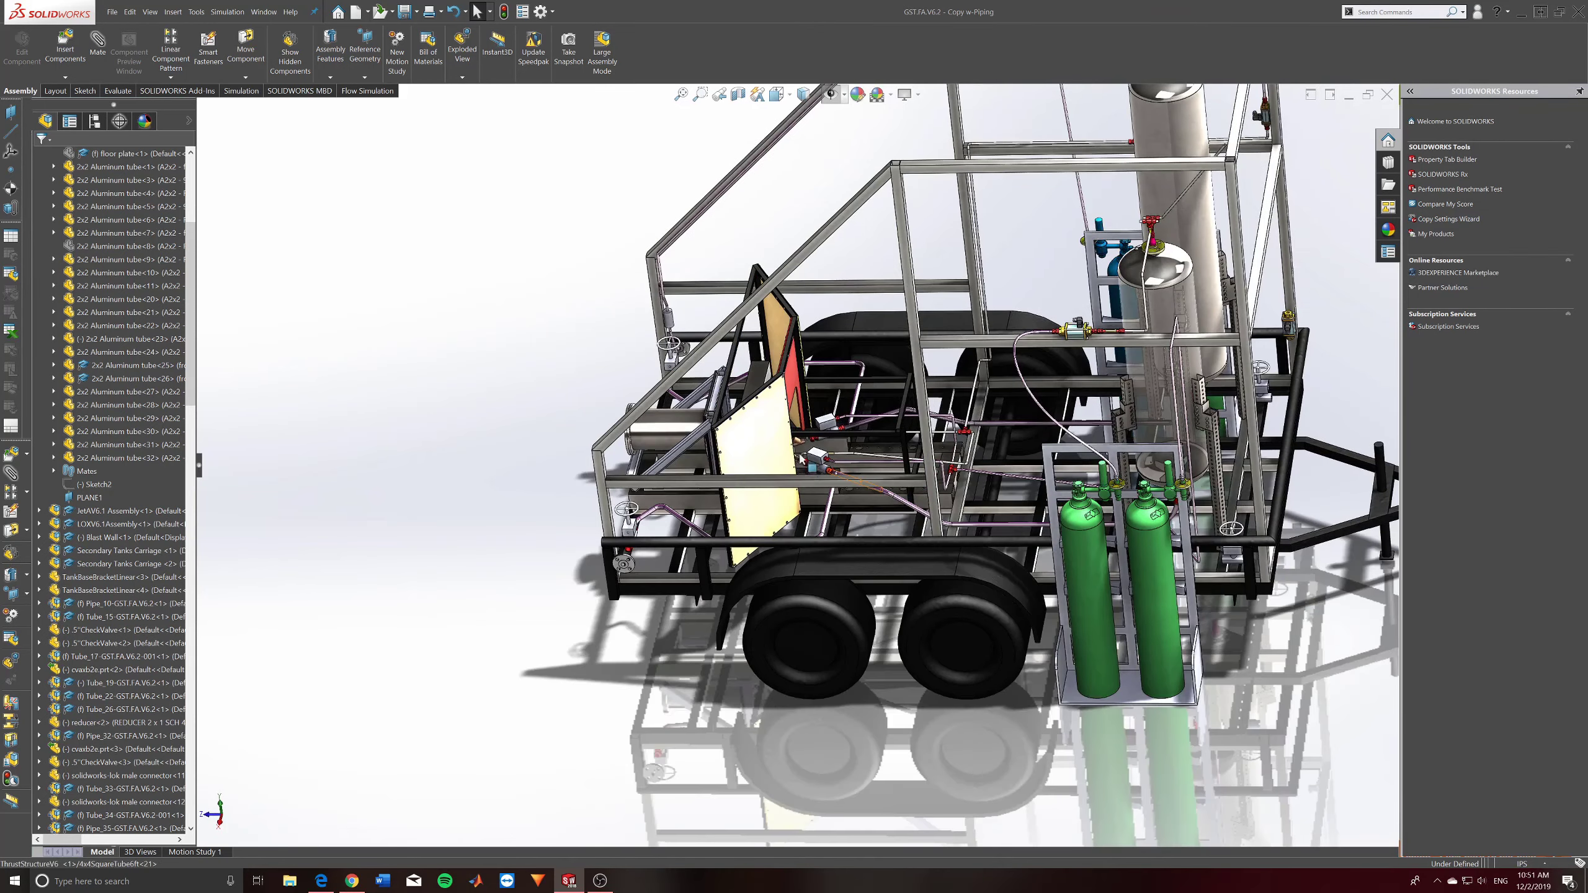
middle_click_drag(808, 464, 824, 461)
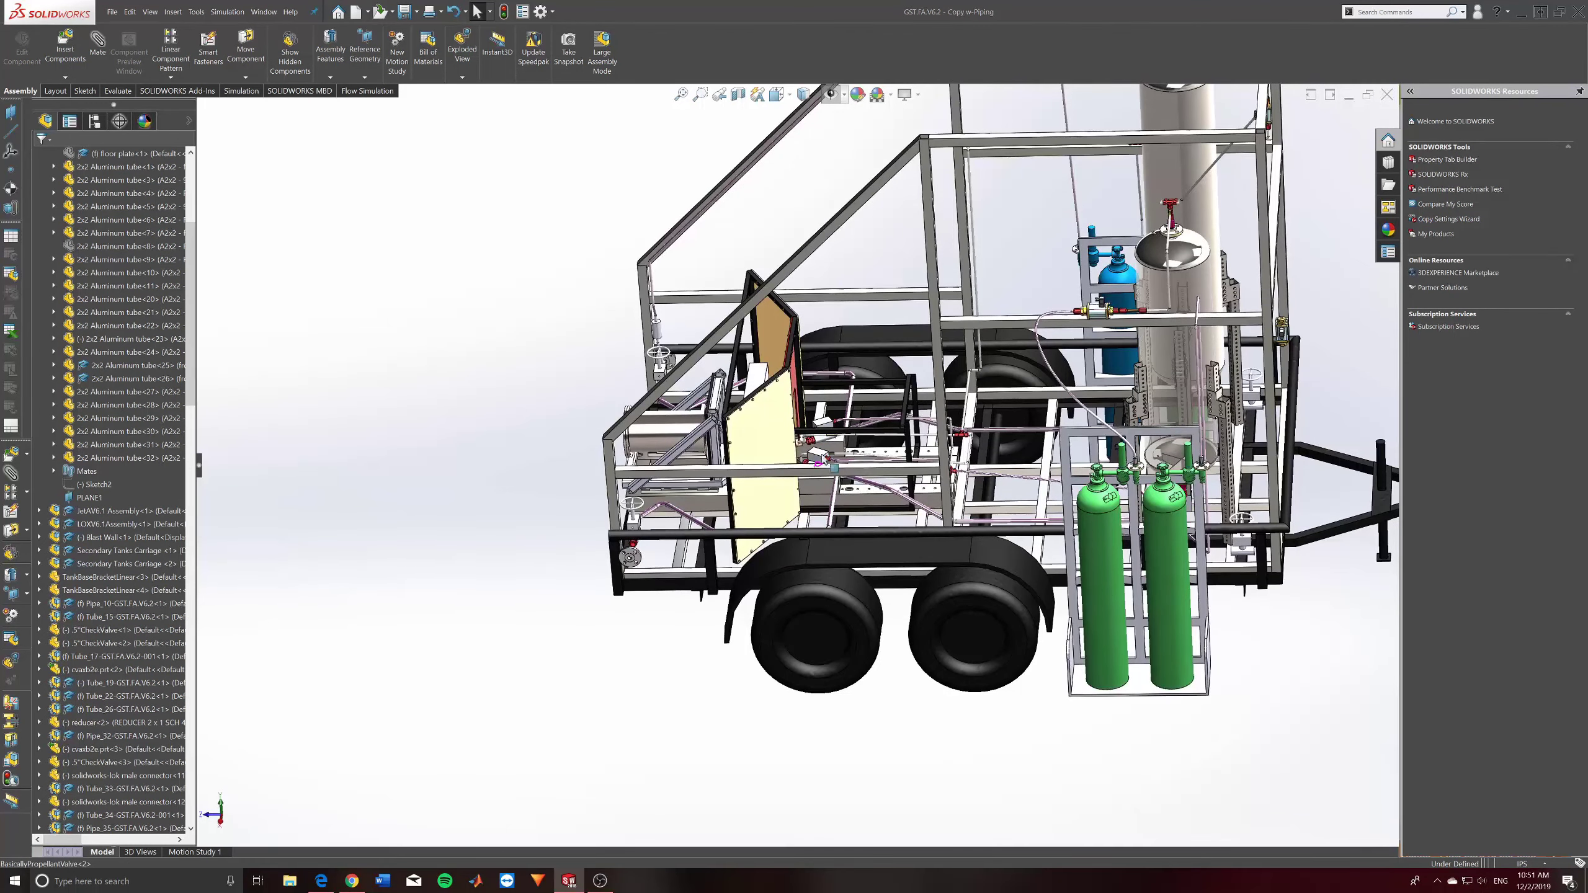
scroll(813, 475, "down", 5)
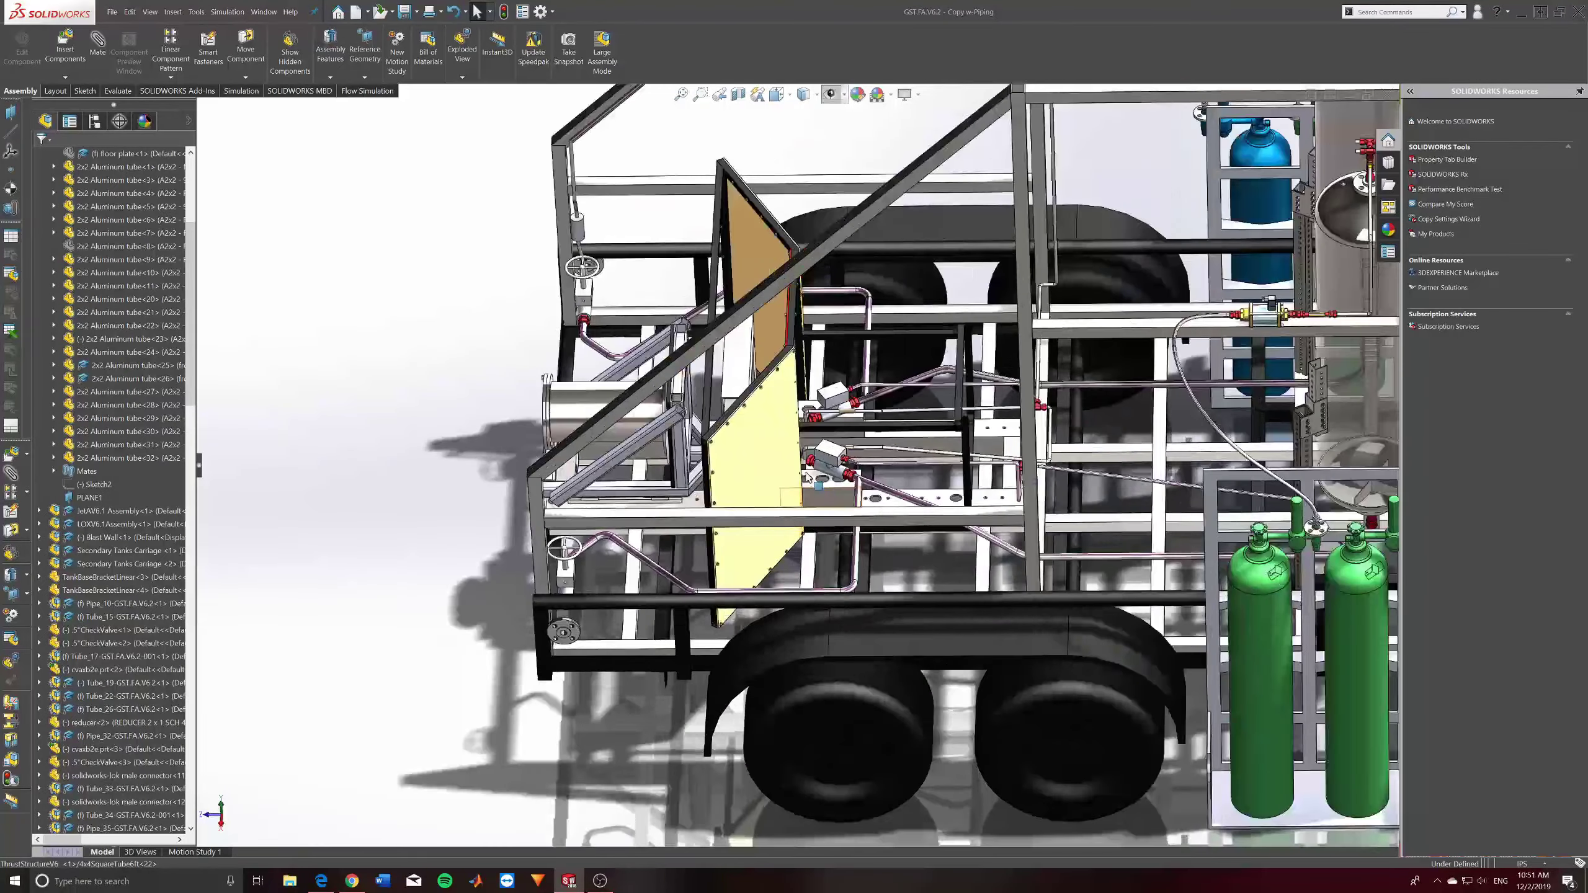
middle_click_drag(806, 477, 716, 243)
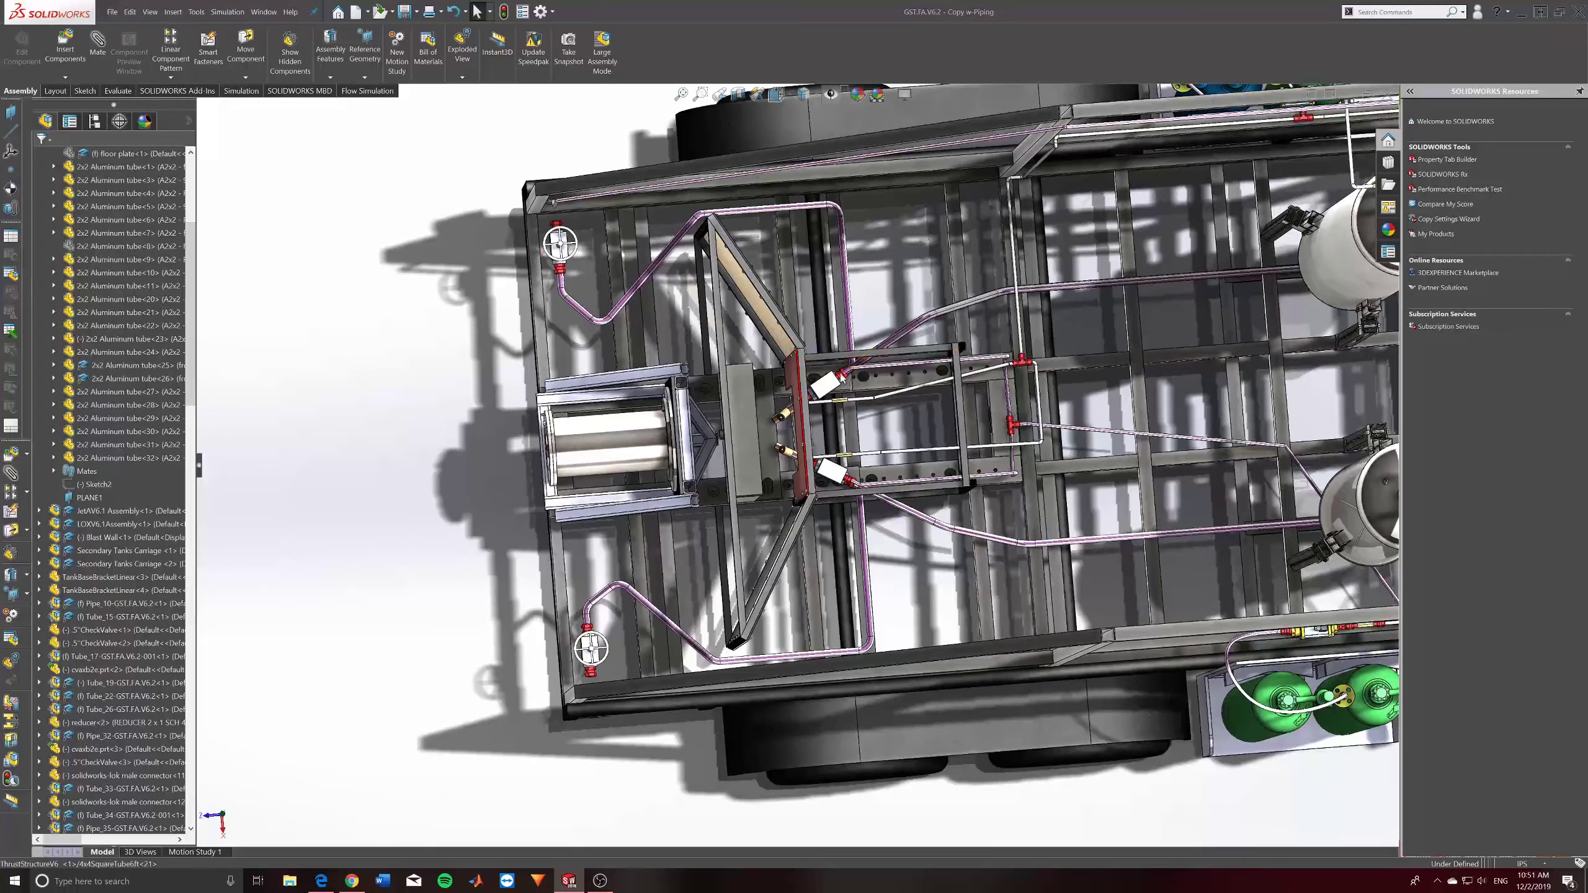
middle_click_drag(692, 307, 906, 322)
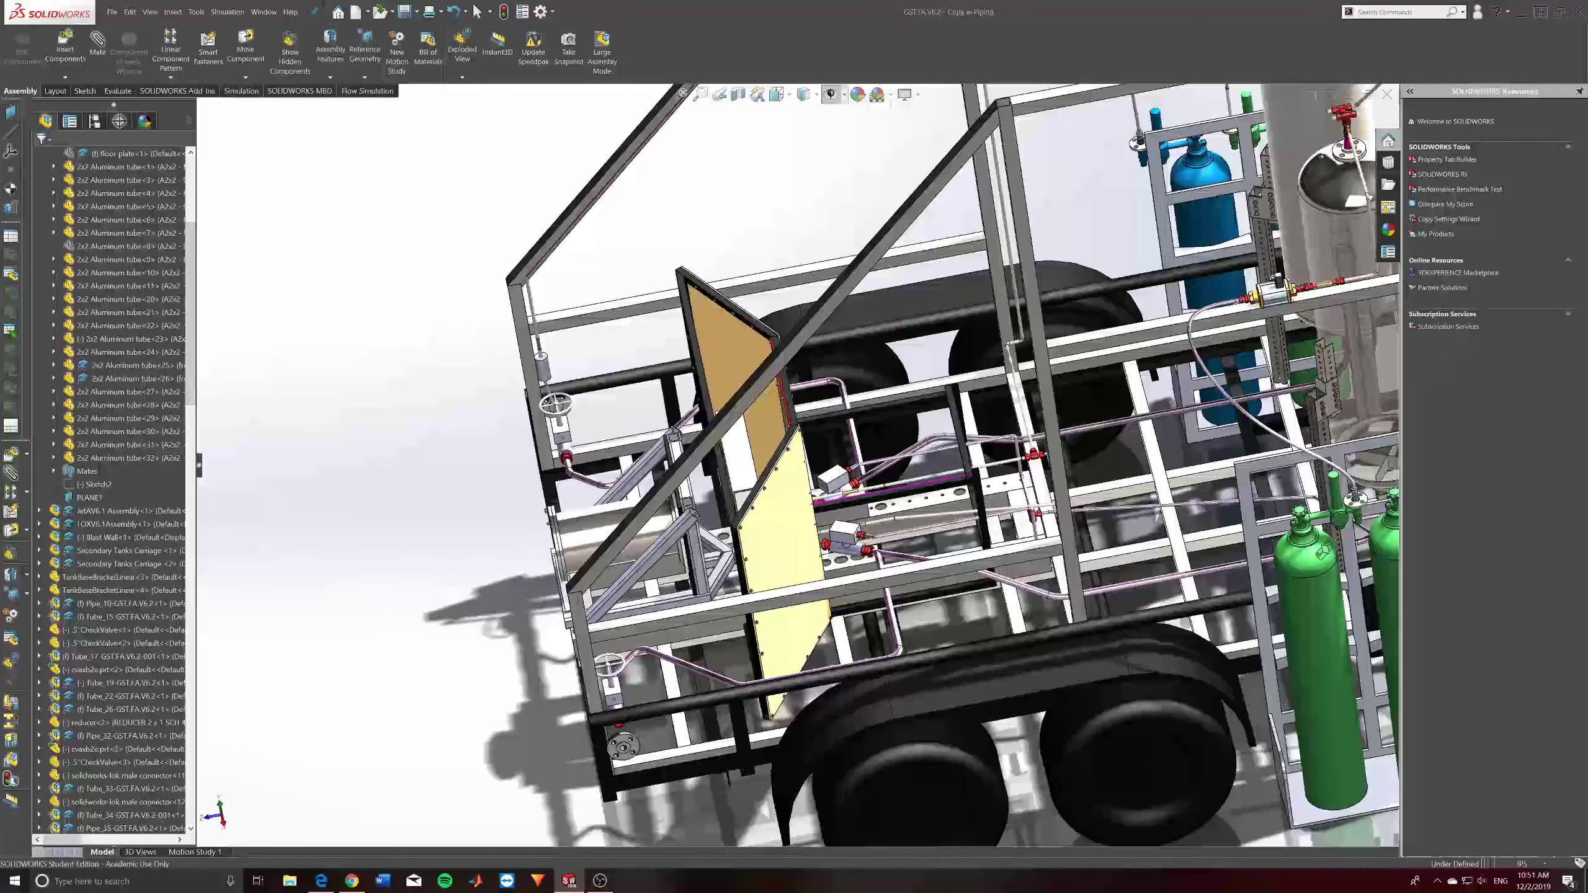
middle_click_drag(887, 539, 827, 588)
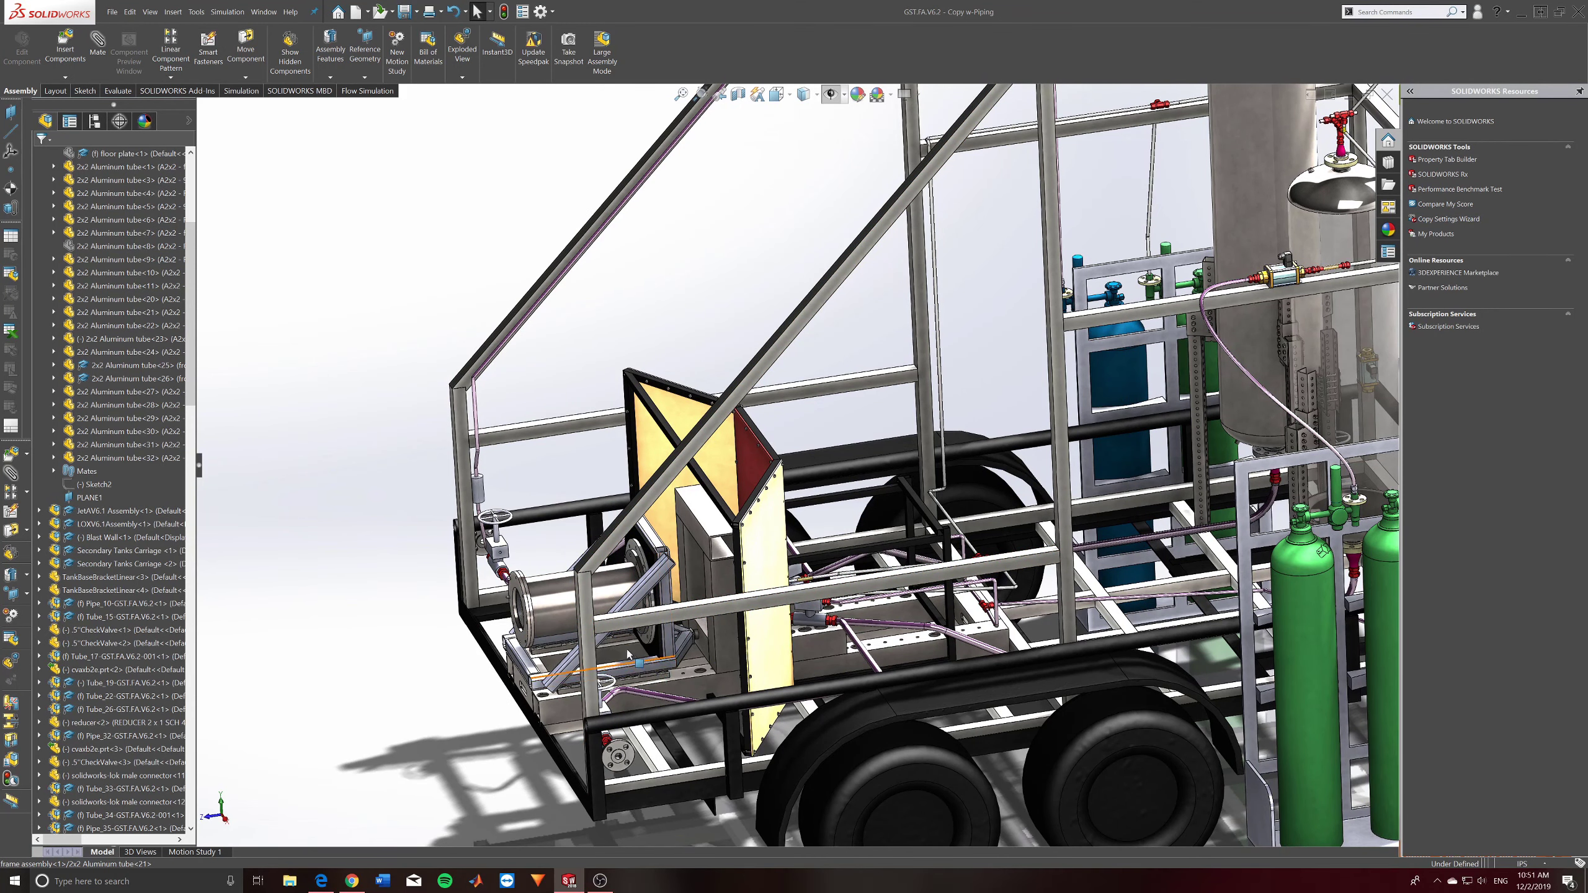
Inspect the engine sled and its angled braces up close, and return to an overview of the whole trailer.
scroll(632, 651, "down", 2)
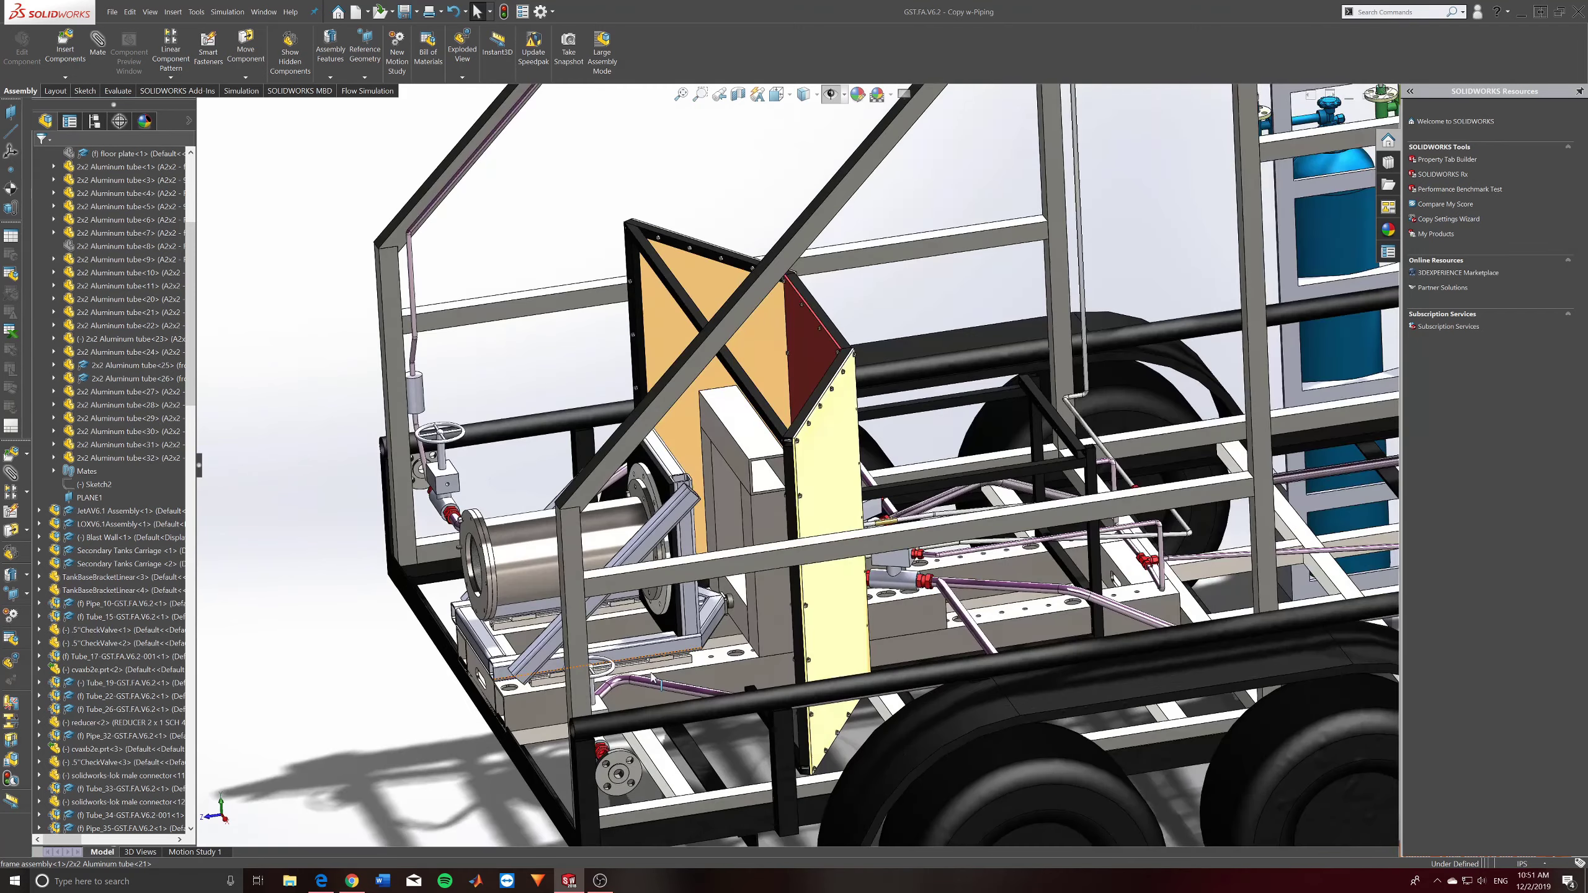
middle_click_drag(480, 582, 492, 552)
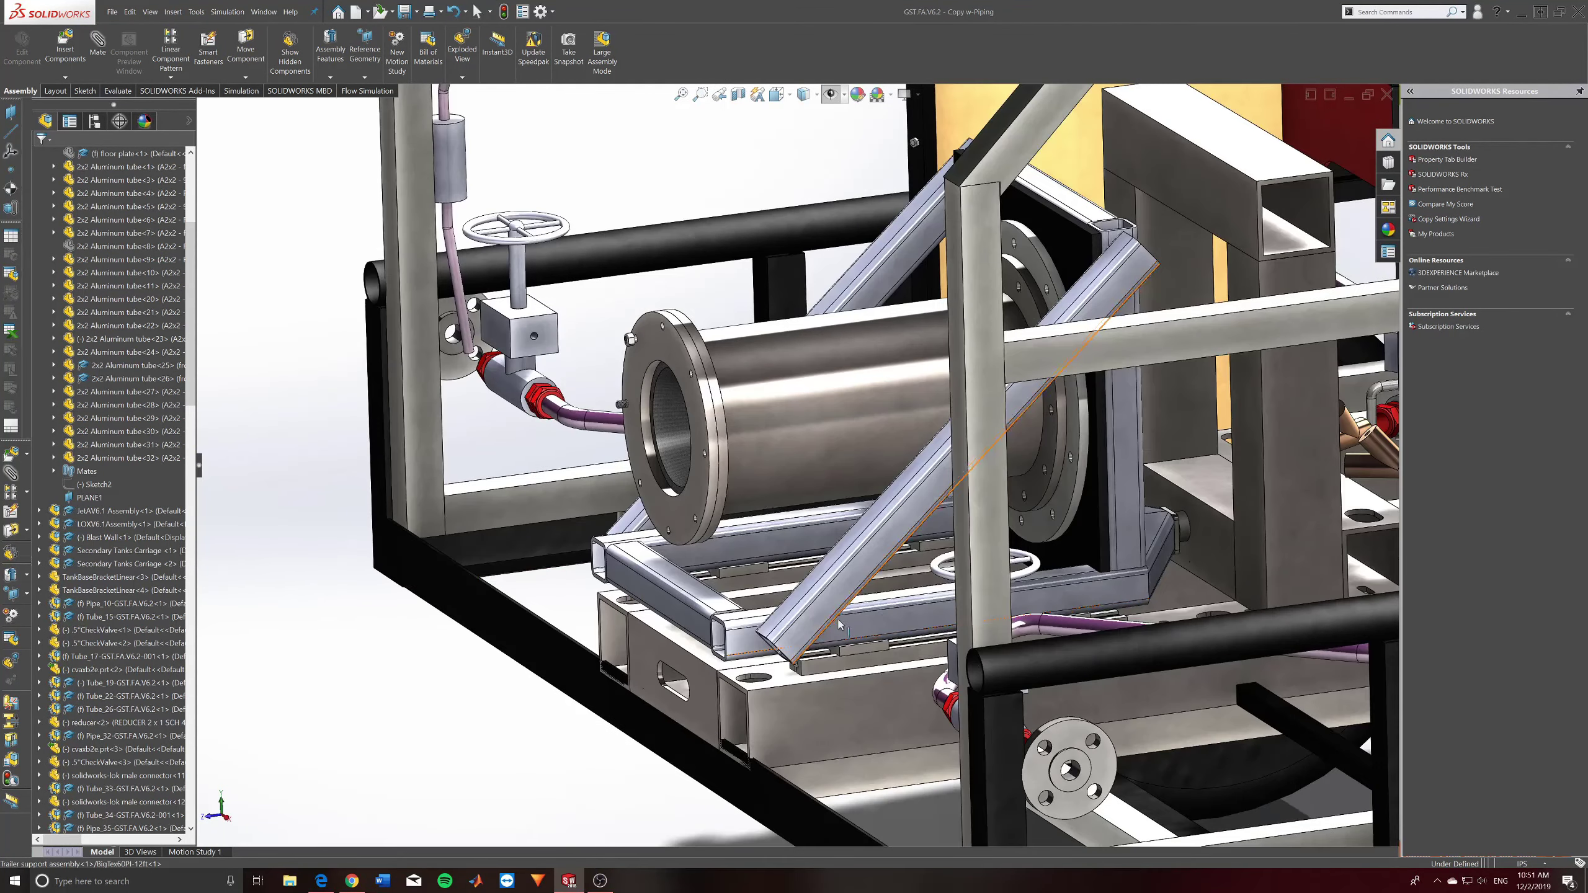
middle_click_drag(1016, 402, 1228, 510)
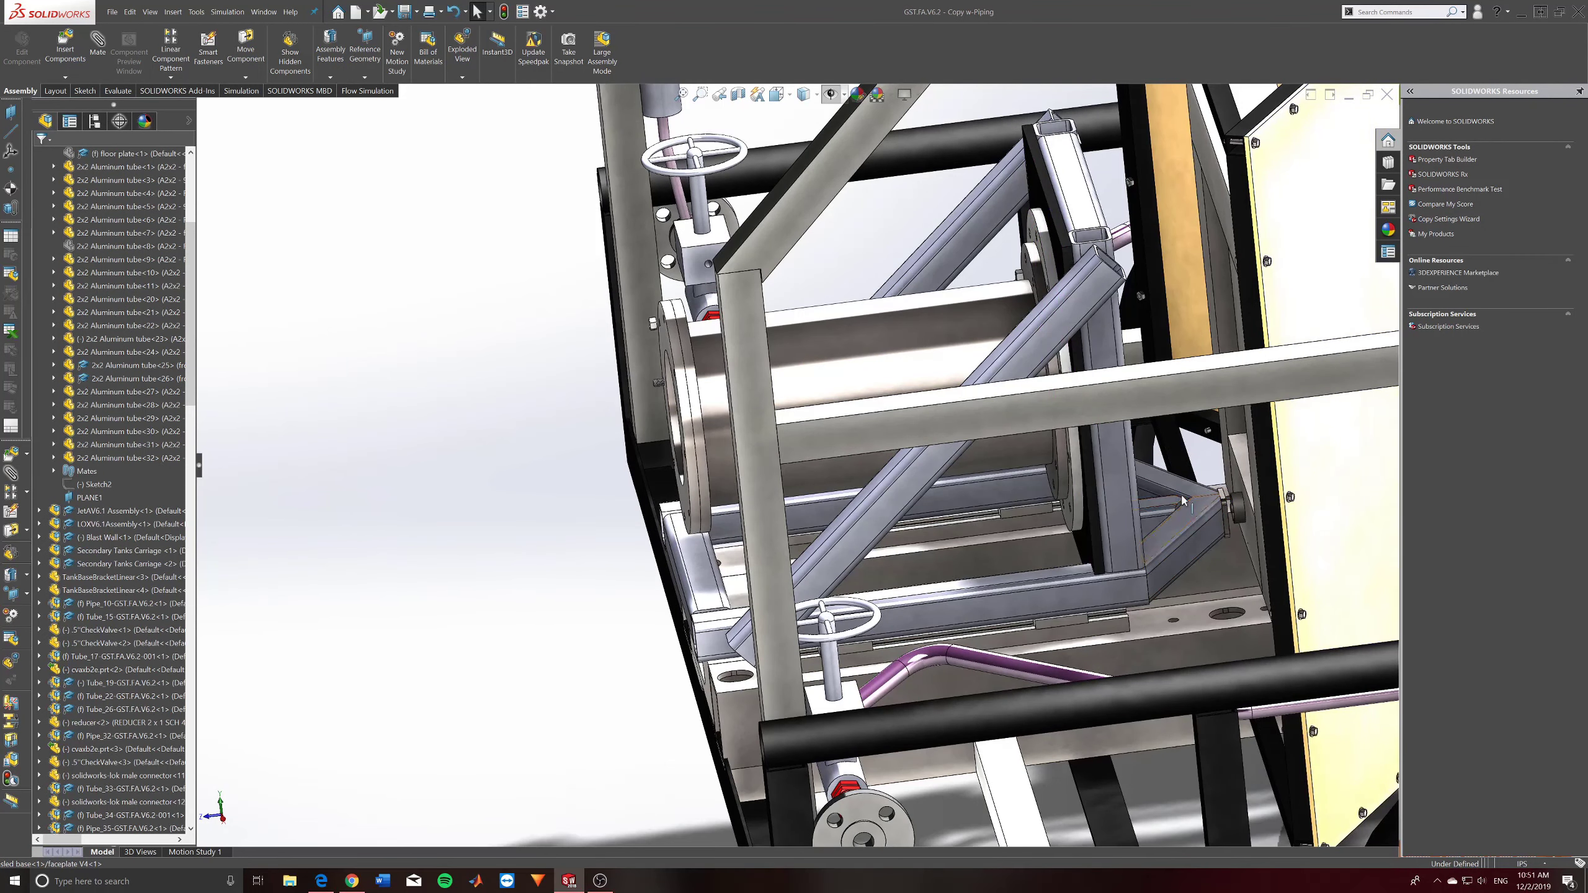
scroll(1047, 617, "up", 5)
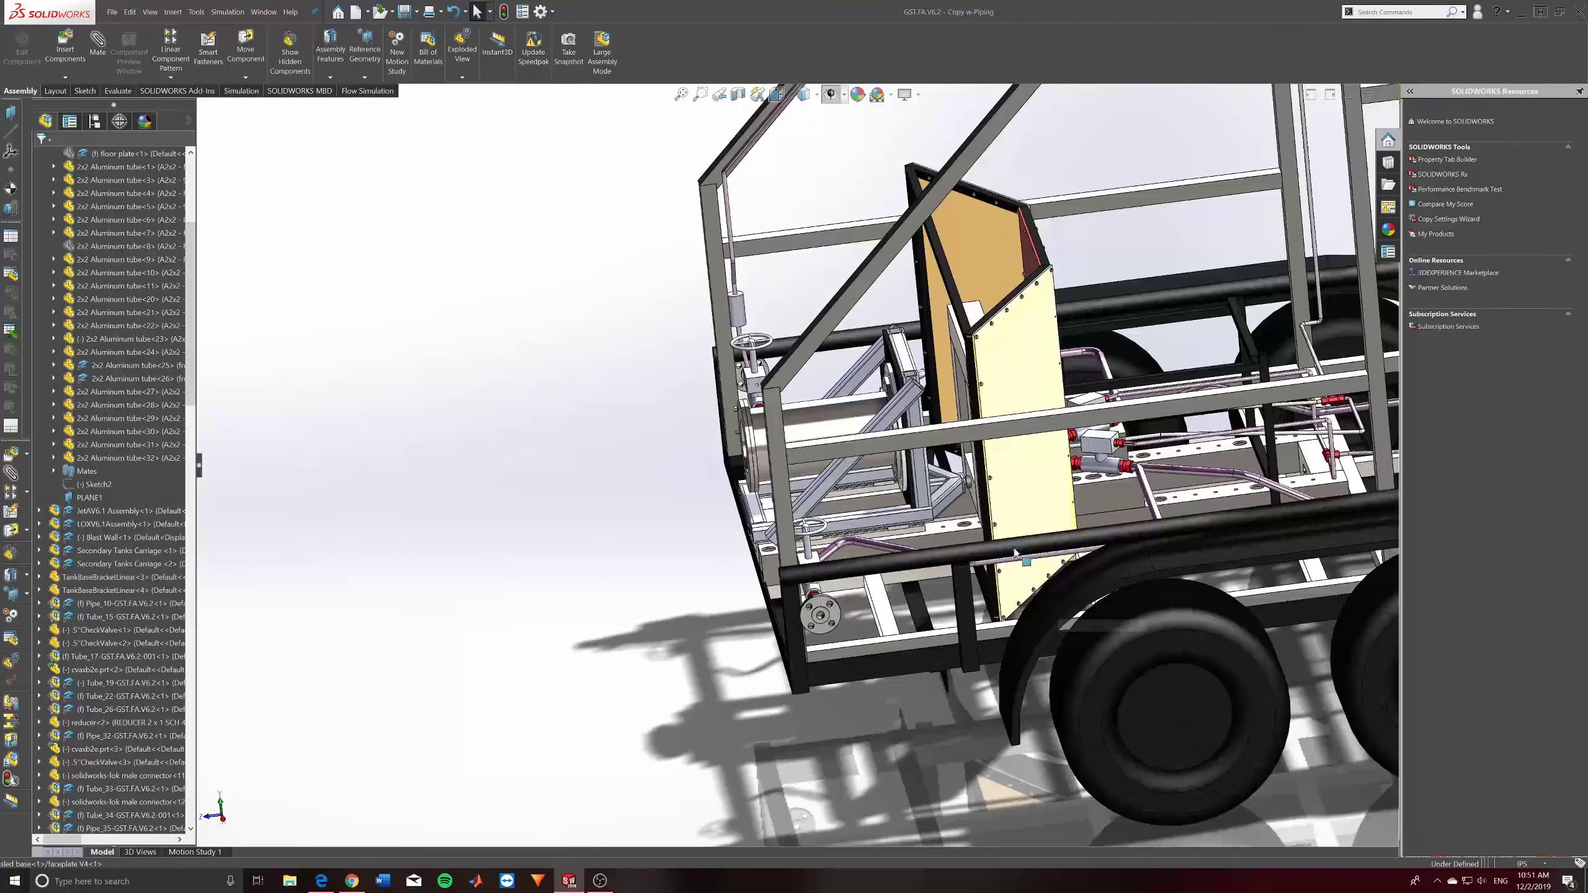
middle_click_drag(1031, 591, 1159, 582)
scroll(1156, 577, "up", 5)
mouse_move(1125, 510)
middle_mouse_down()
mouse_move(1077, 480)
mouse_move(1112, 492)
middle_mouse_up()
scroll(969, 497, "up", 1)
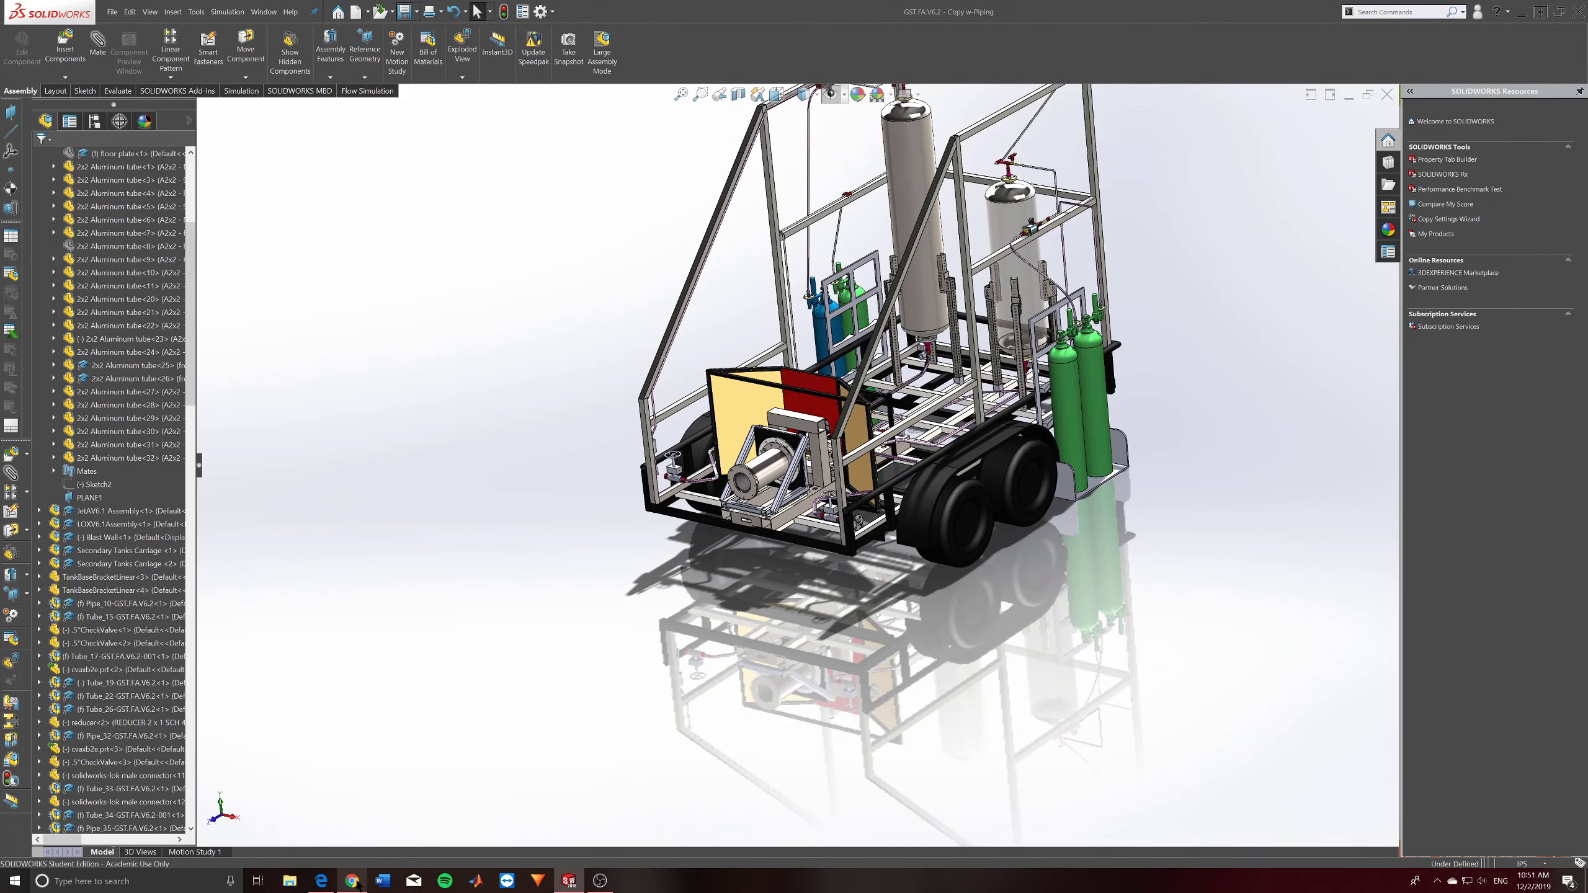
Switch to Chrome and open the parent Rocket Test Stand folder from CDR Files – Buzz in Google Drive.
left_click(352, 881)
left_click(110, 5)
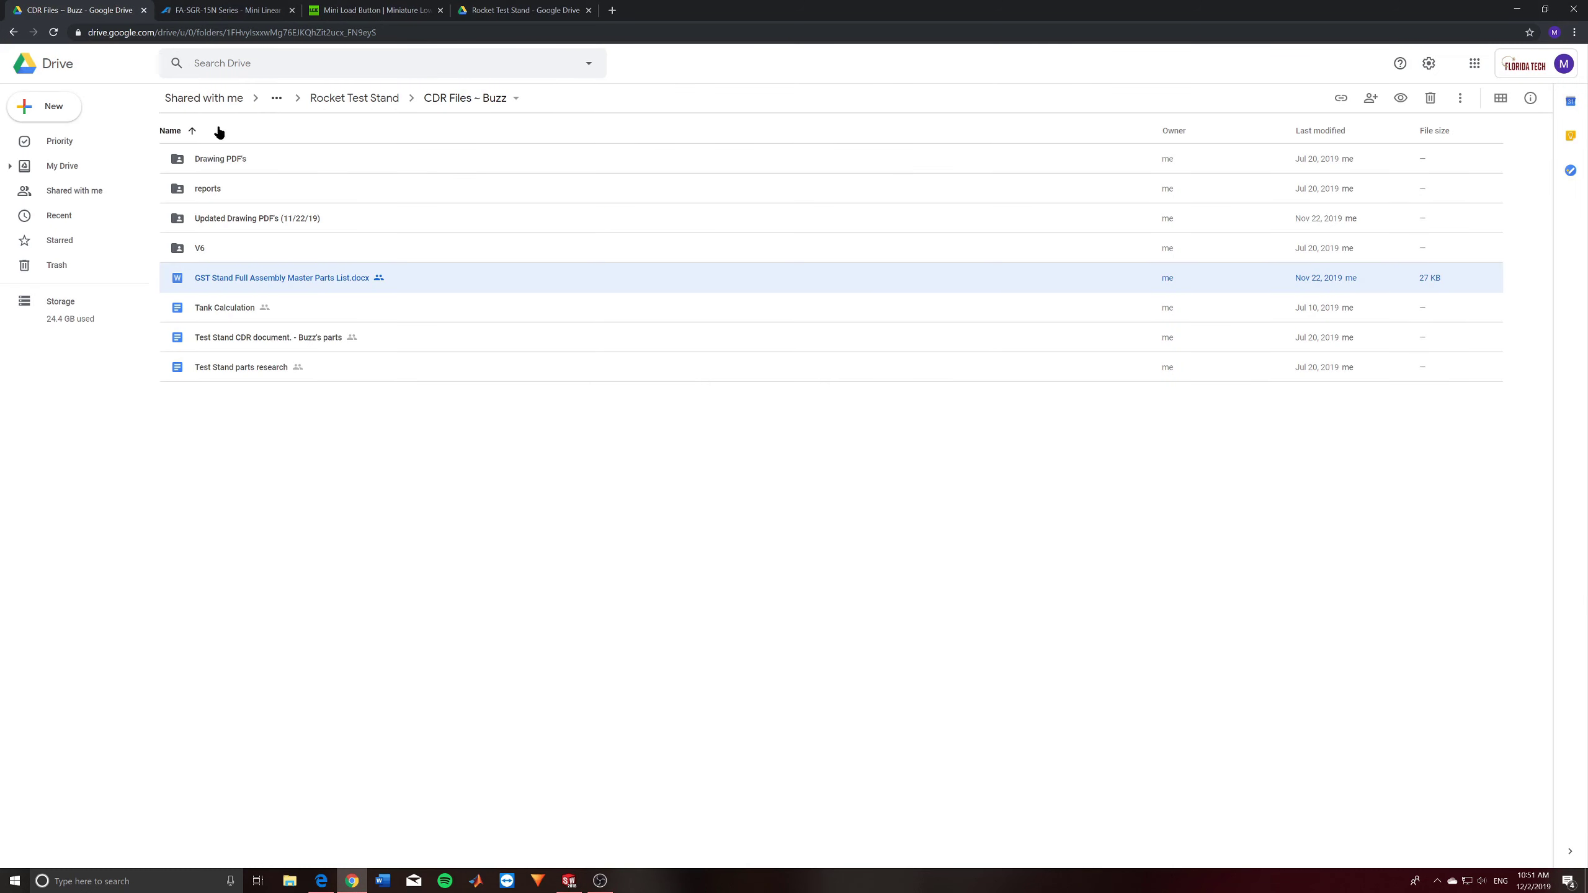
left_click(340, 96)
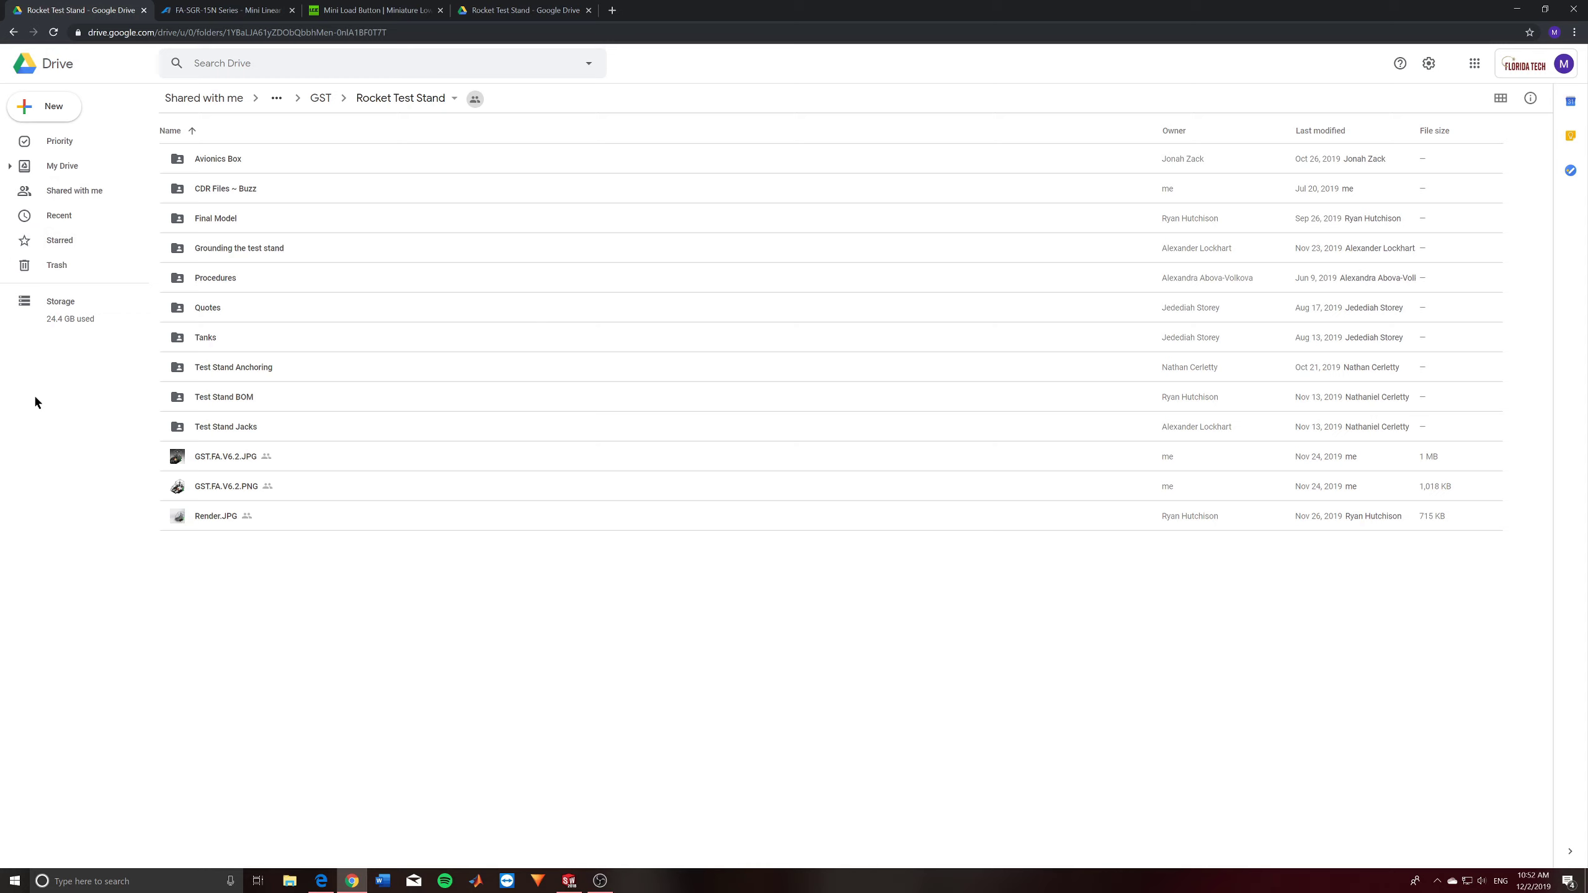
Check the contents of the TRR folder inside the parent GST folder, and return to the Rocket Test Stand folder.
left_click(321, 98)
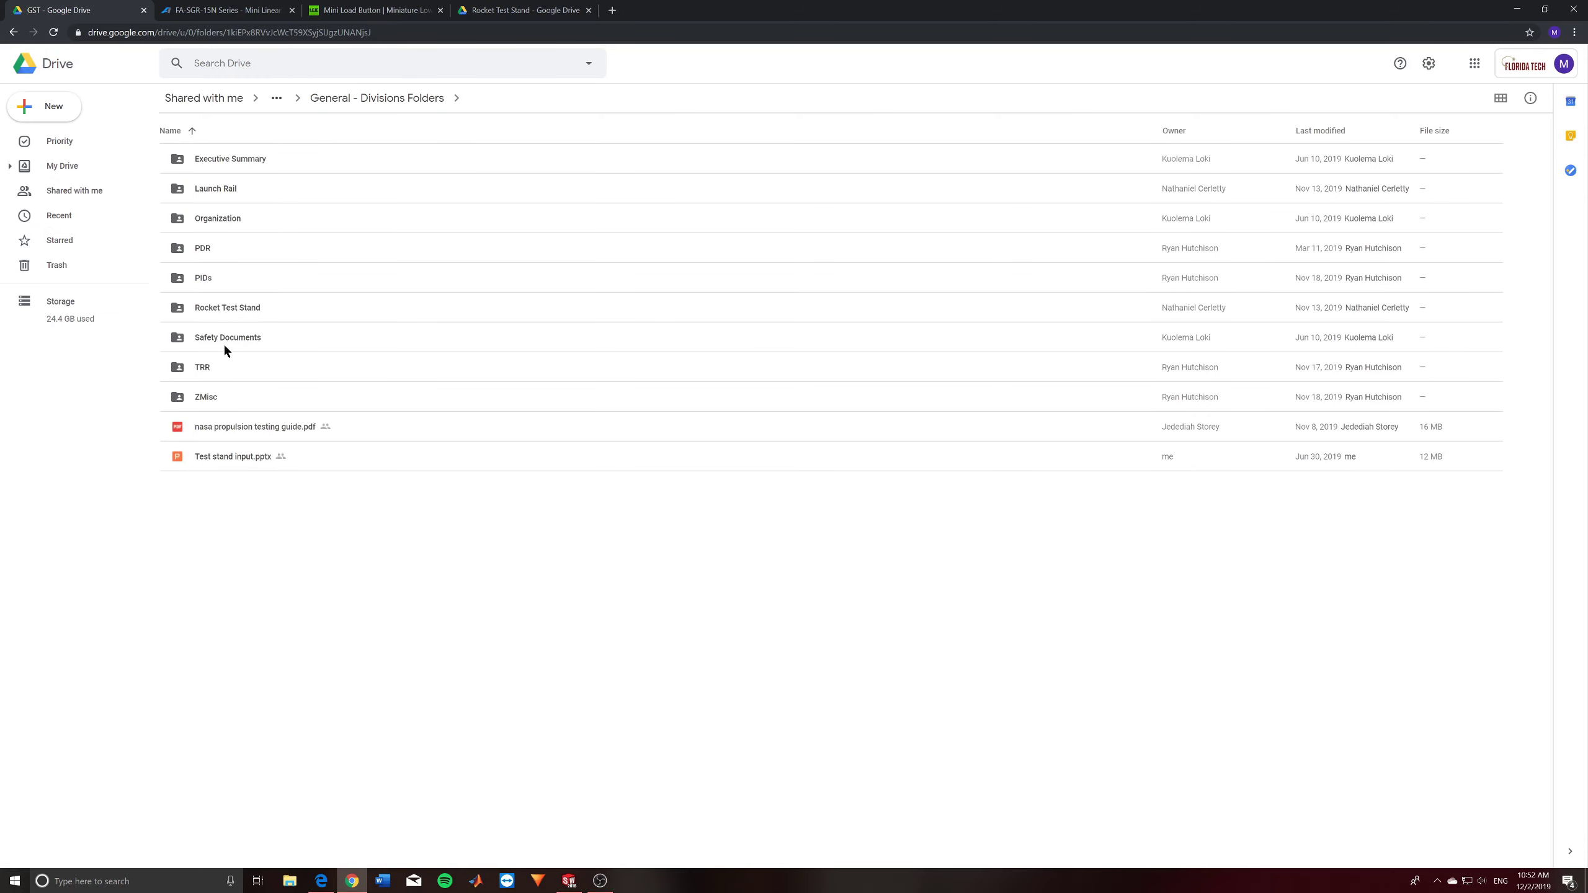
double_click(194, 368)
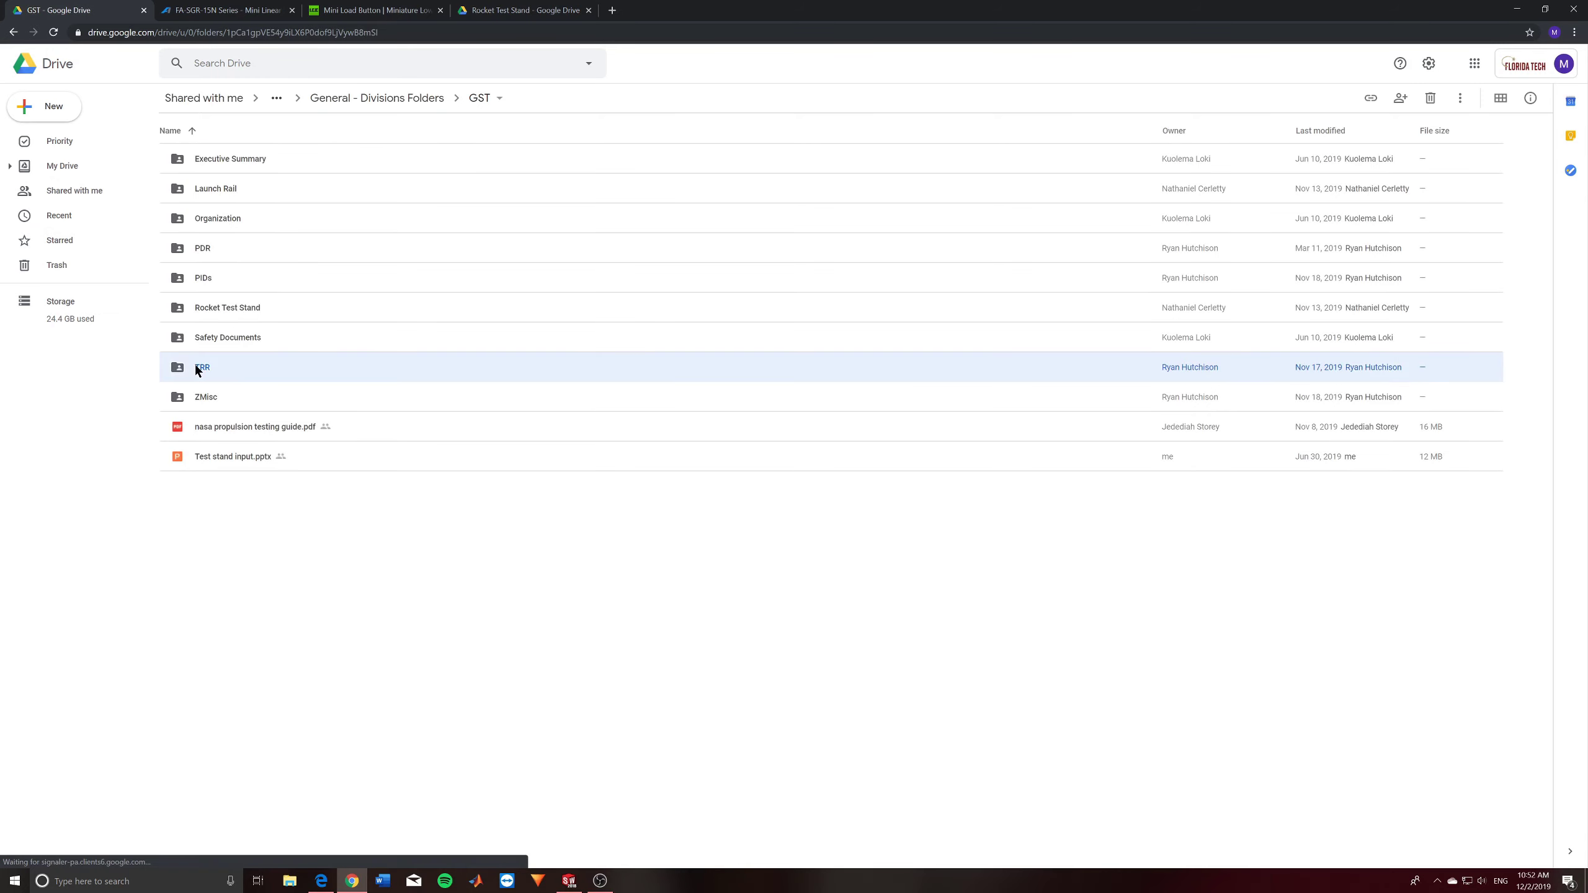
left_click(13, 32)
double_click(227, 308)
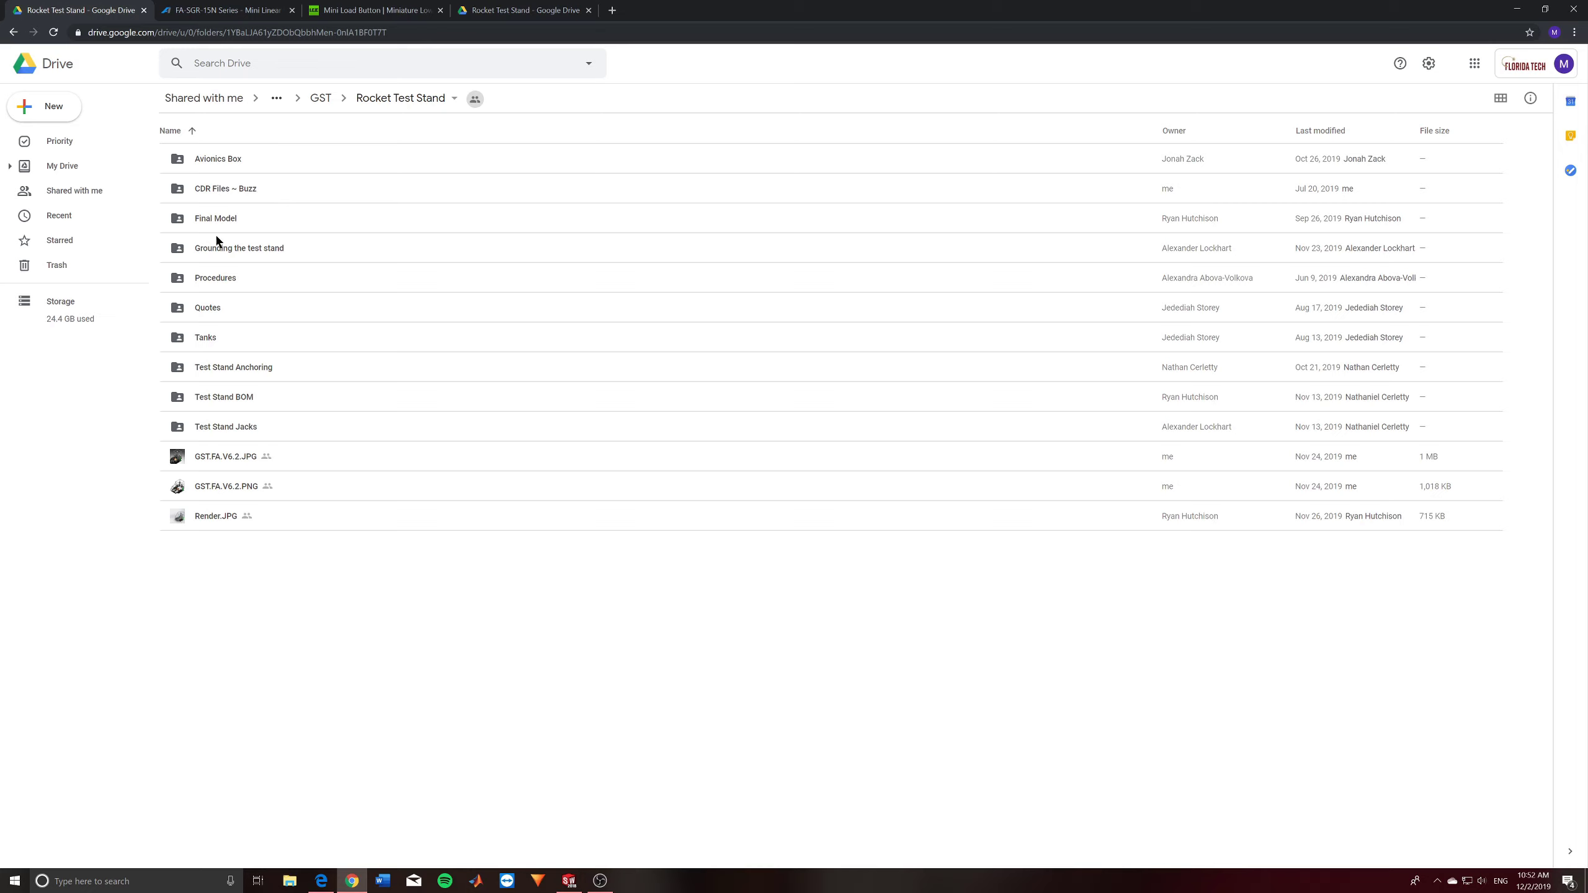
Open the TRR-Final Model (Do not Edit) folder inside Final Model and look through its list of part, assembly and drawing files.
left_click(219, 246)
double_click(219, 219)
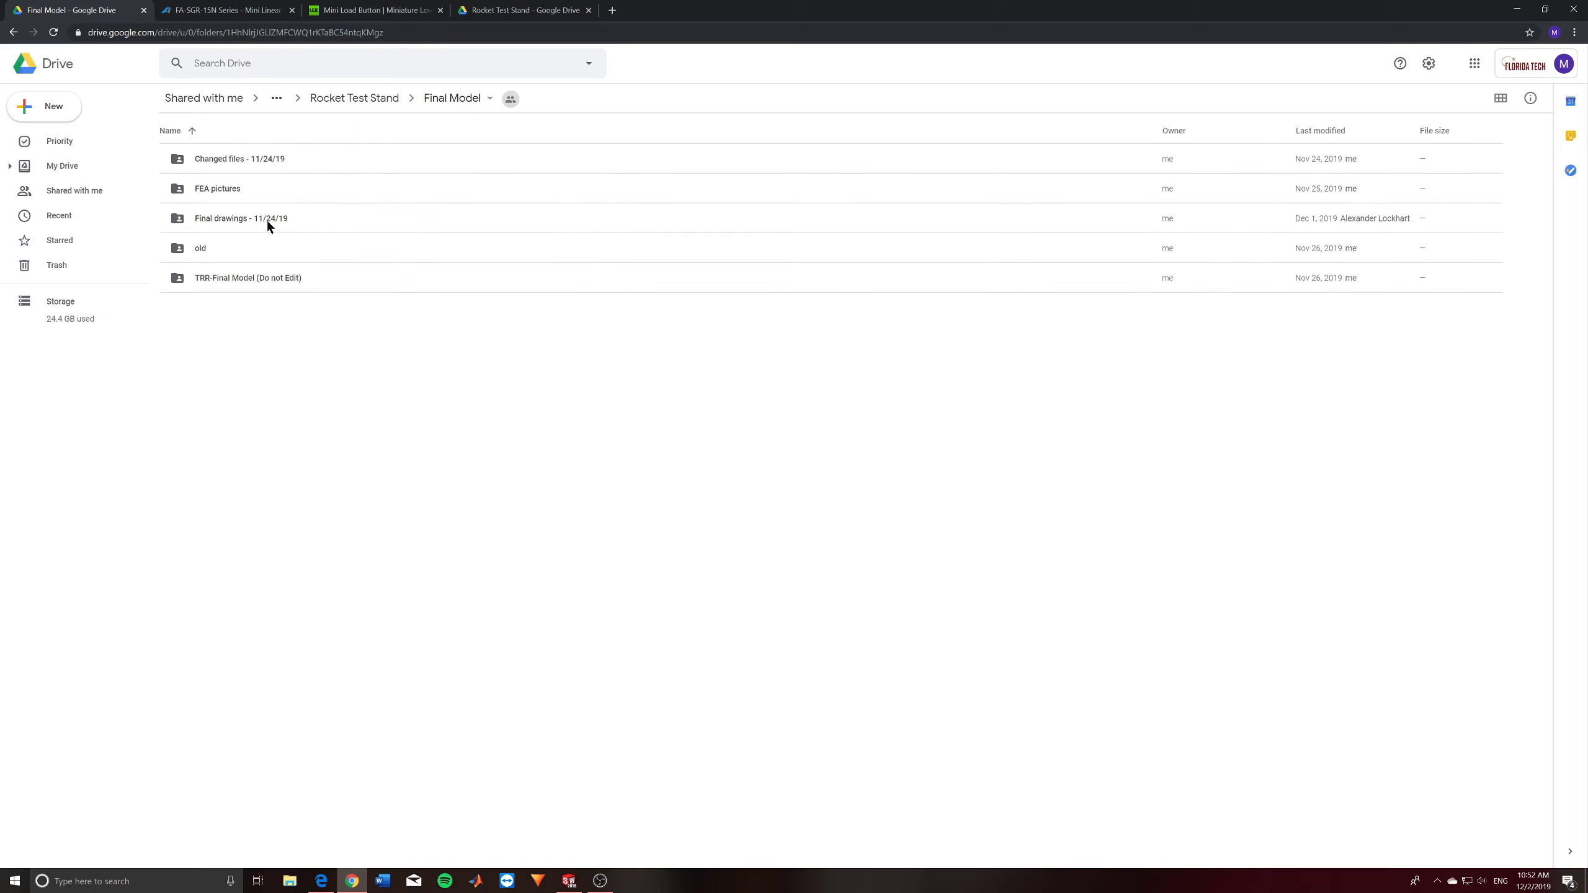
double_click(253, 277)
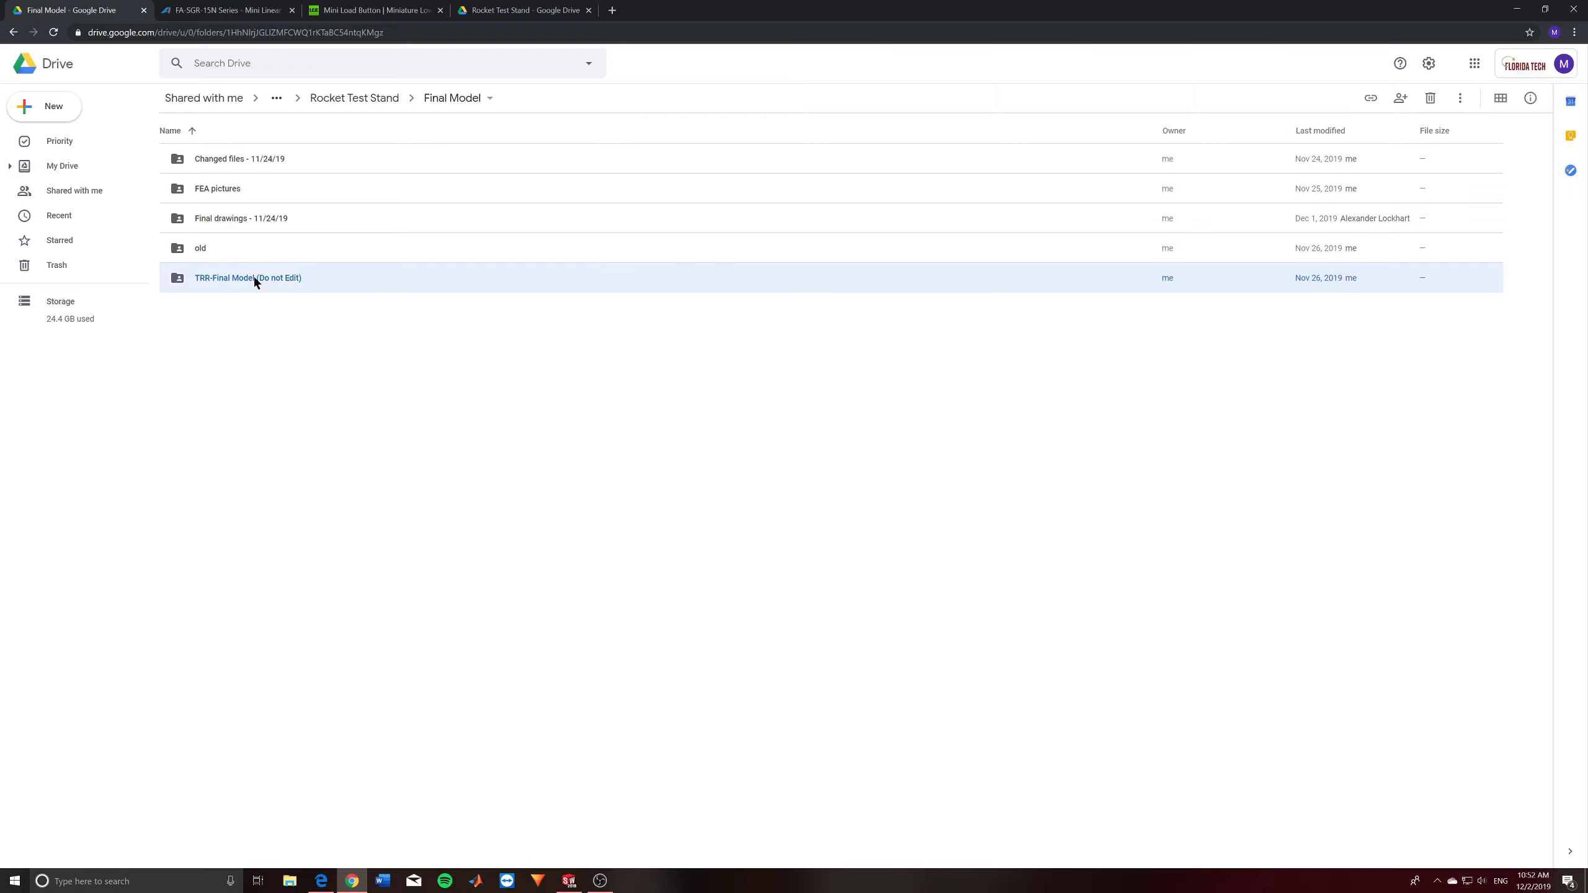
scroll(222, 337, "down", 15)
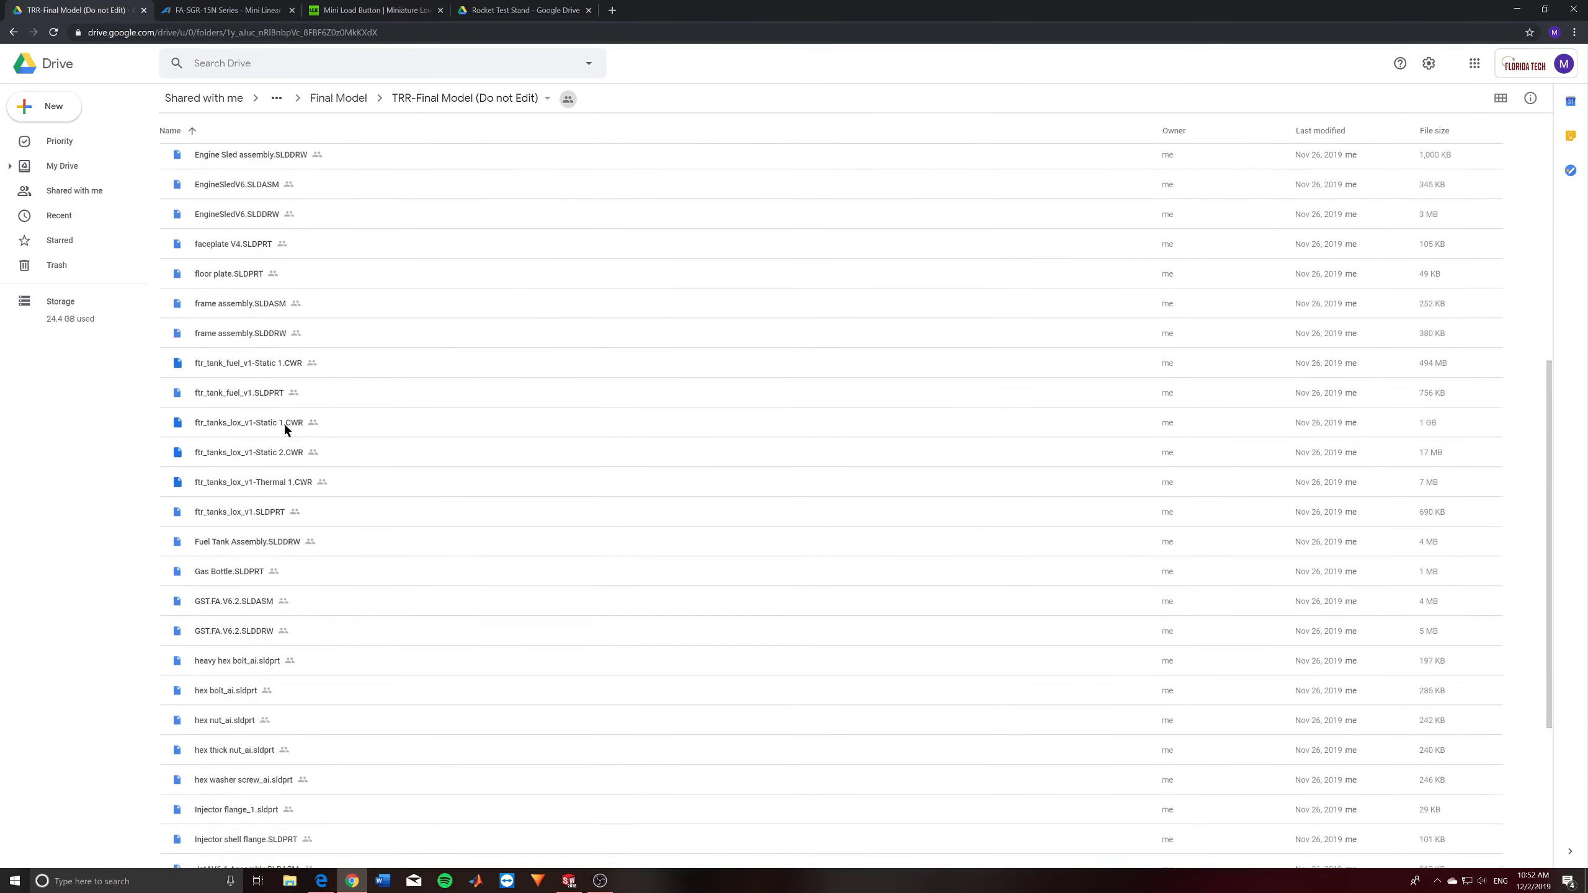
scroll(342, 498, "up", 15)
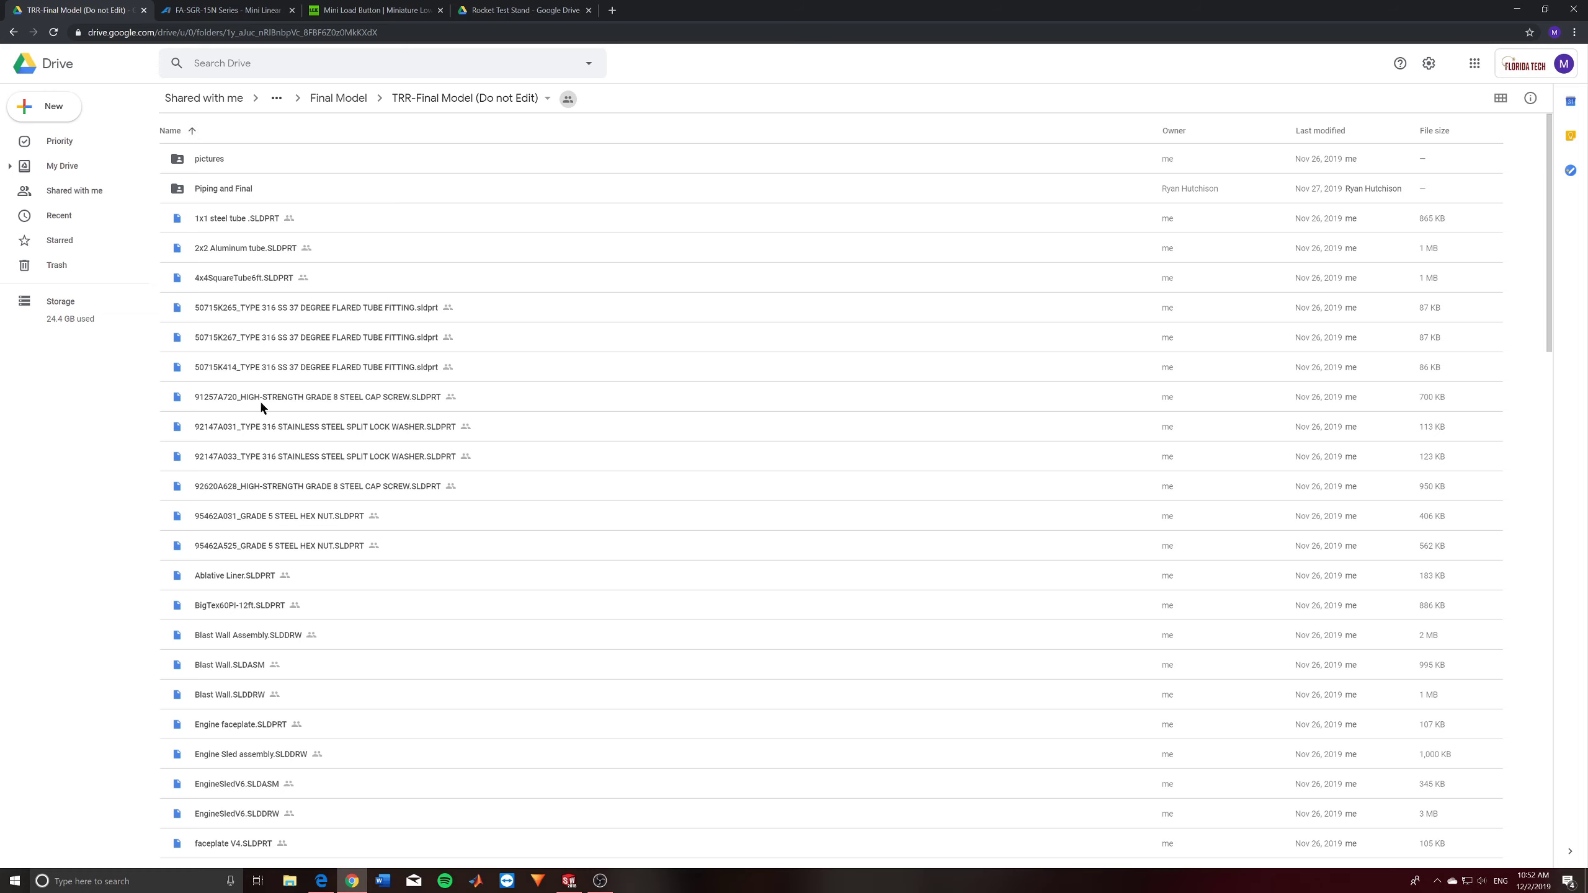
scroll(264, 531, "down", 20)
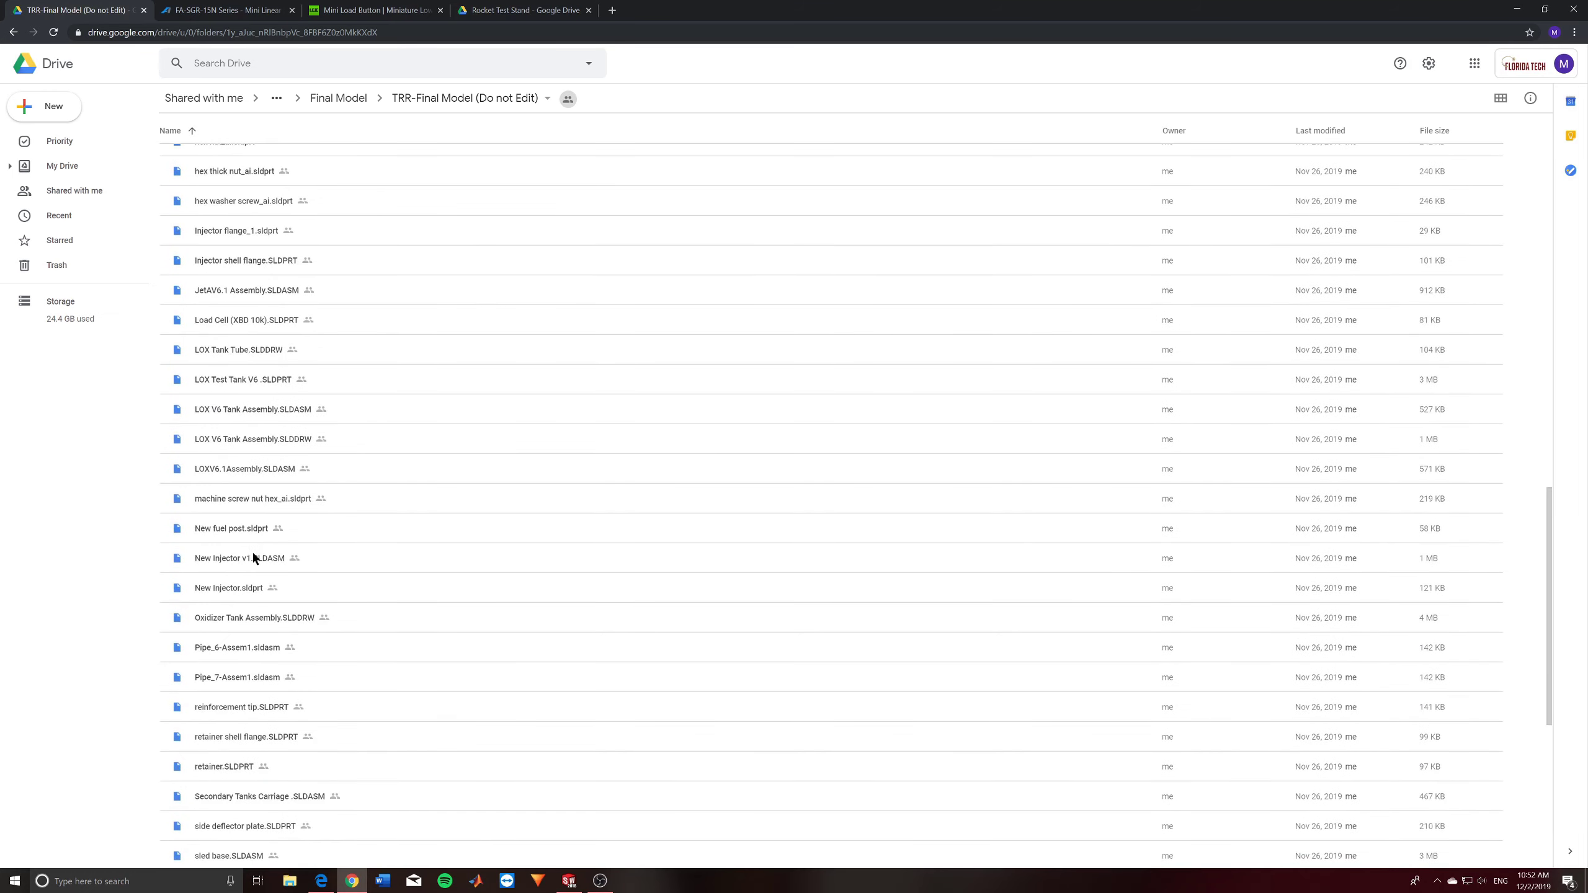
scroll(265, 532, "up", 20)
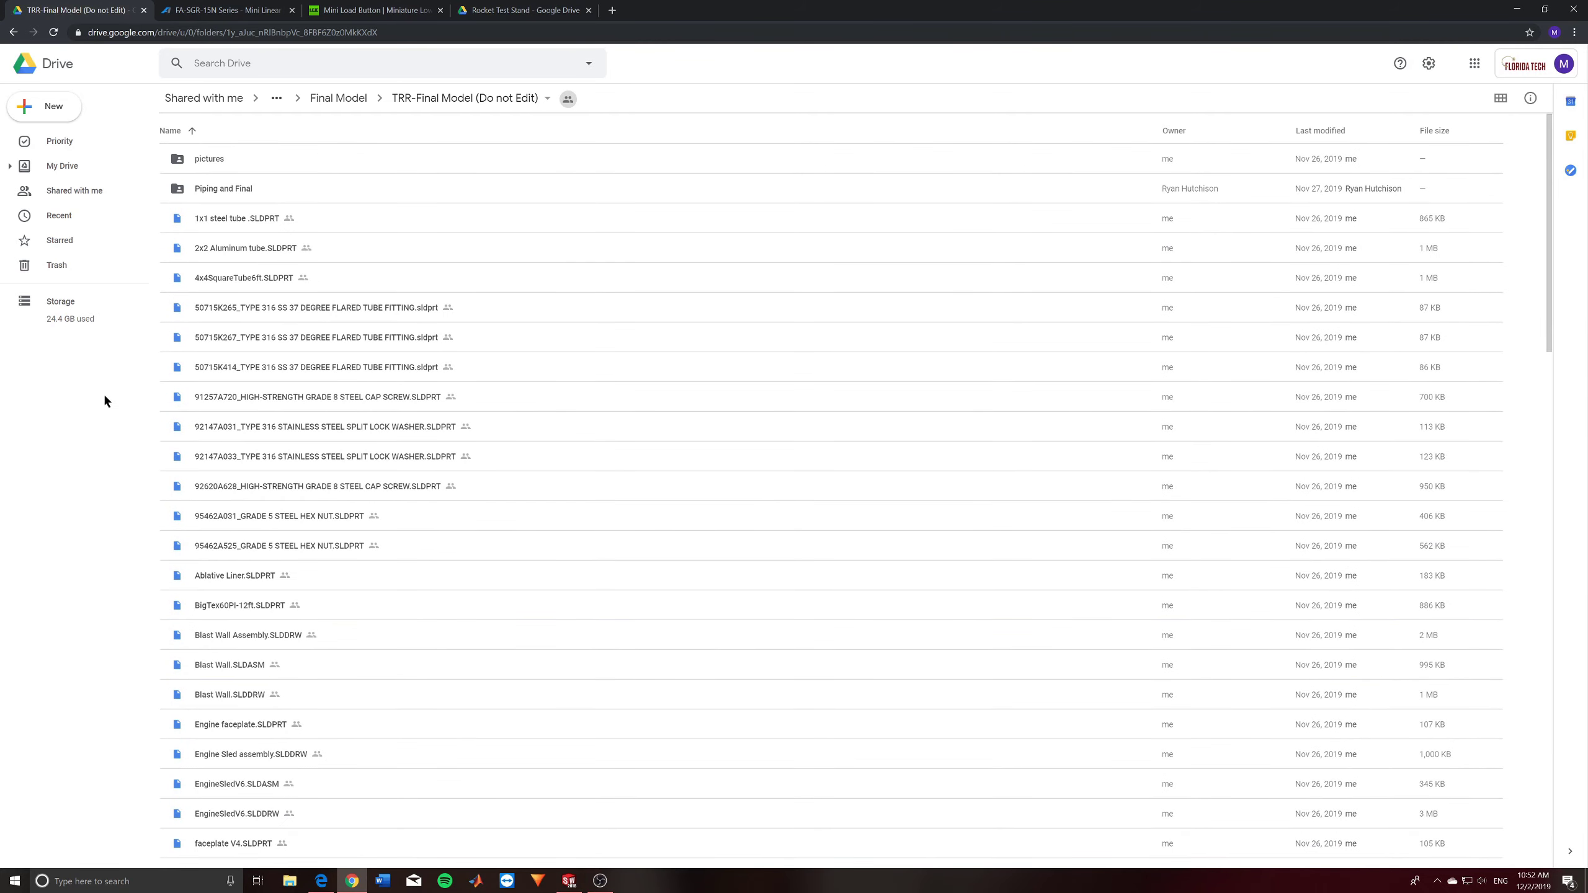
Glance at the FA-SGR-15N slide rail product page, and switch to SOLIDWORKS to view the whole trailer from its engine end.
left_click(203, 8)
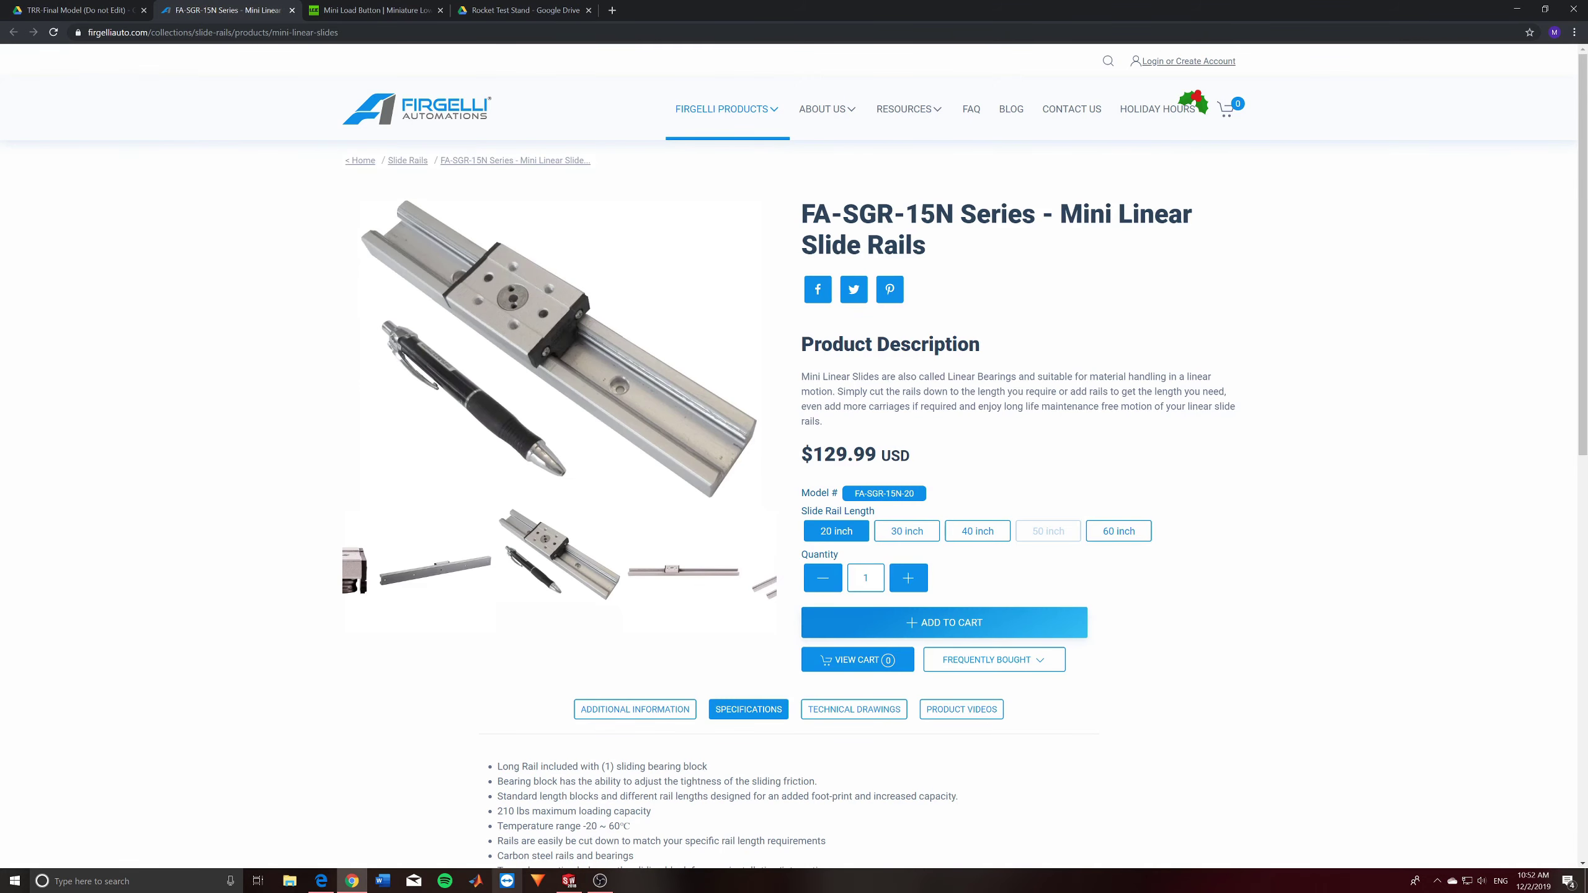
mouse_move(322, 881)
left_click(570, 881)
scroll(875, 216, "up", 2)
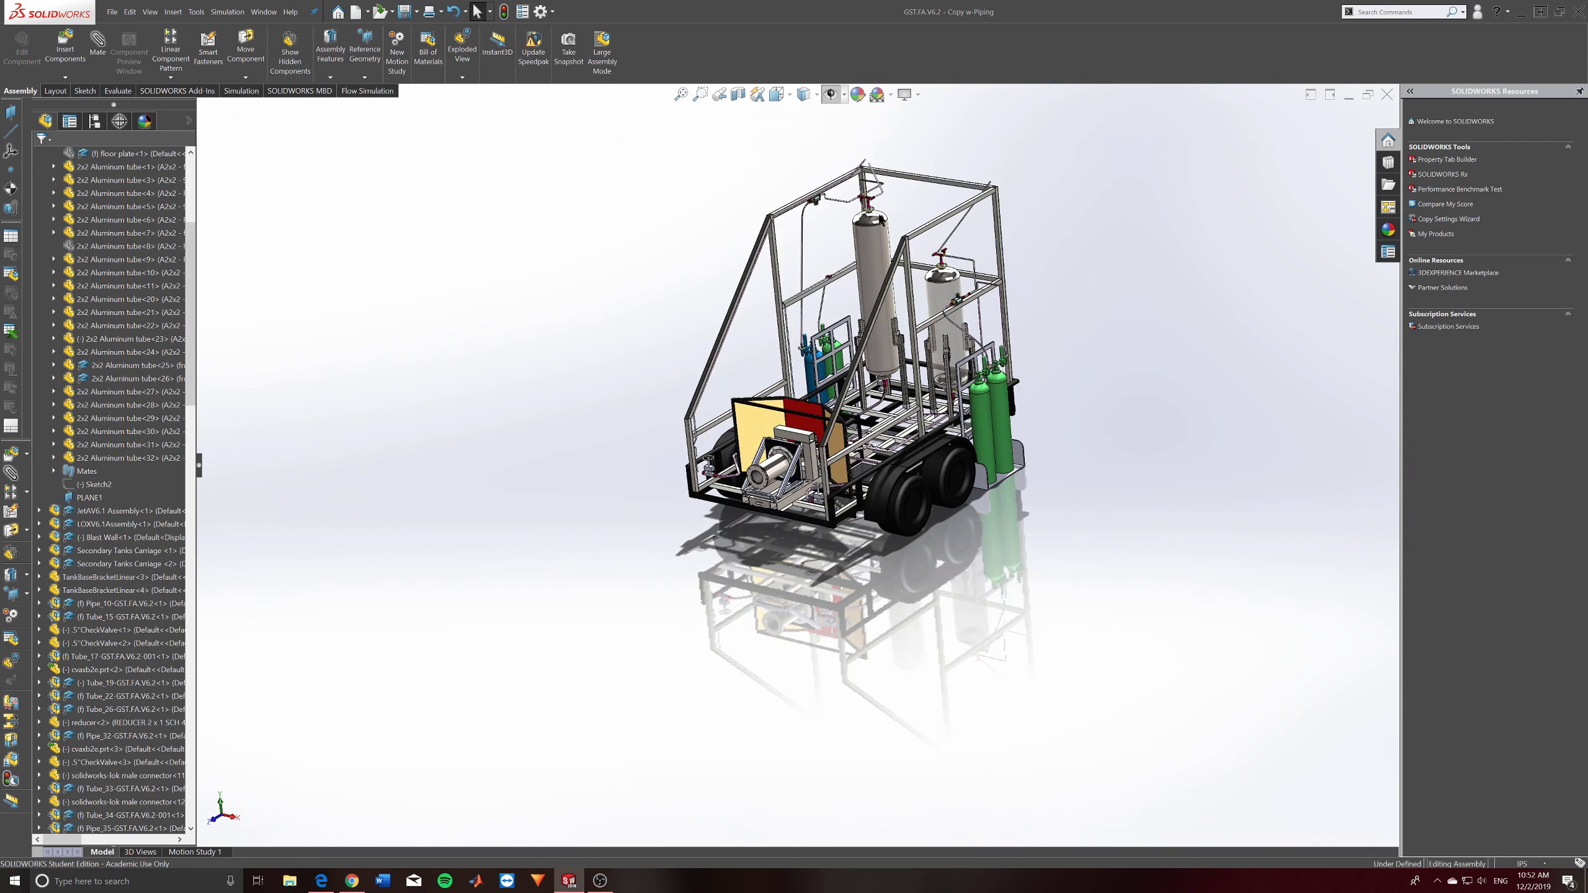
scroll(878, 215, "down", 1)
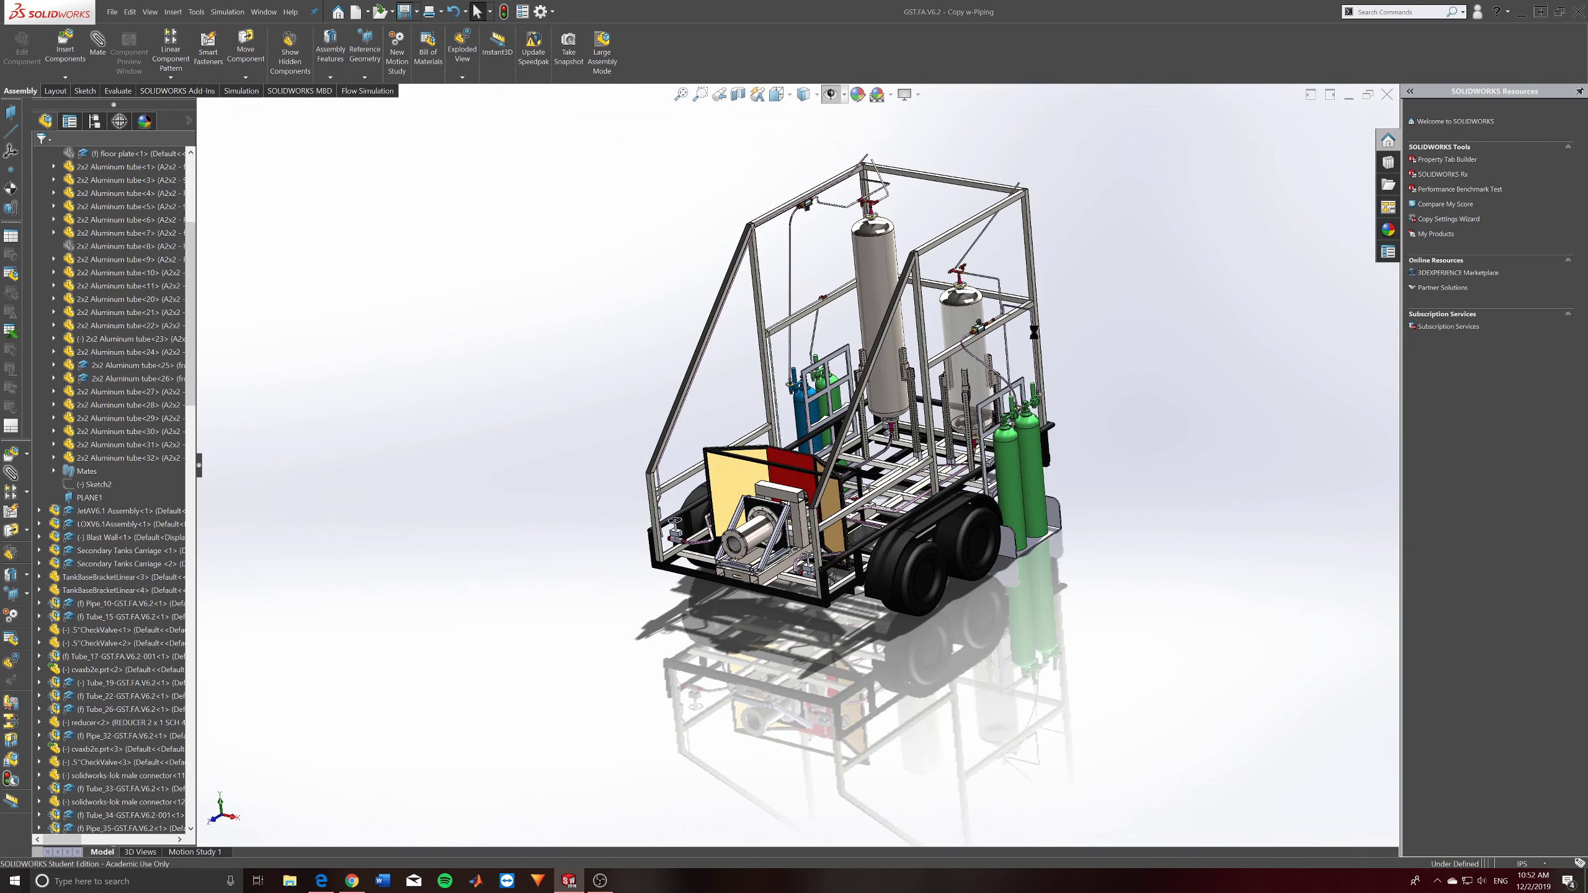
scroll(1061, 380, "down", 2)
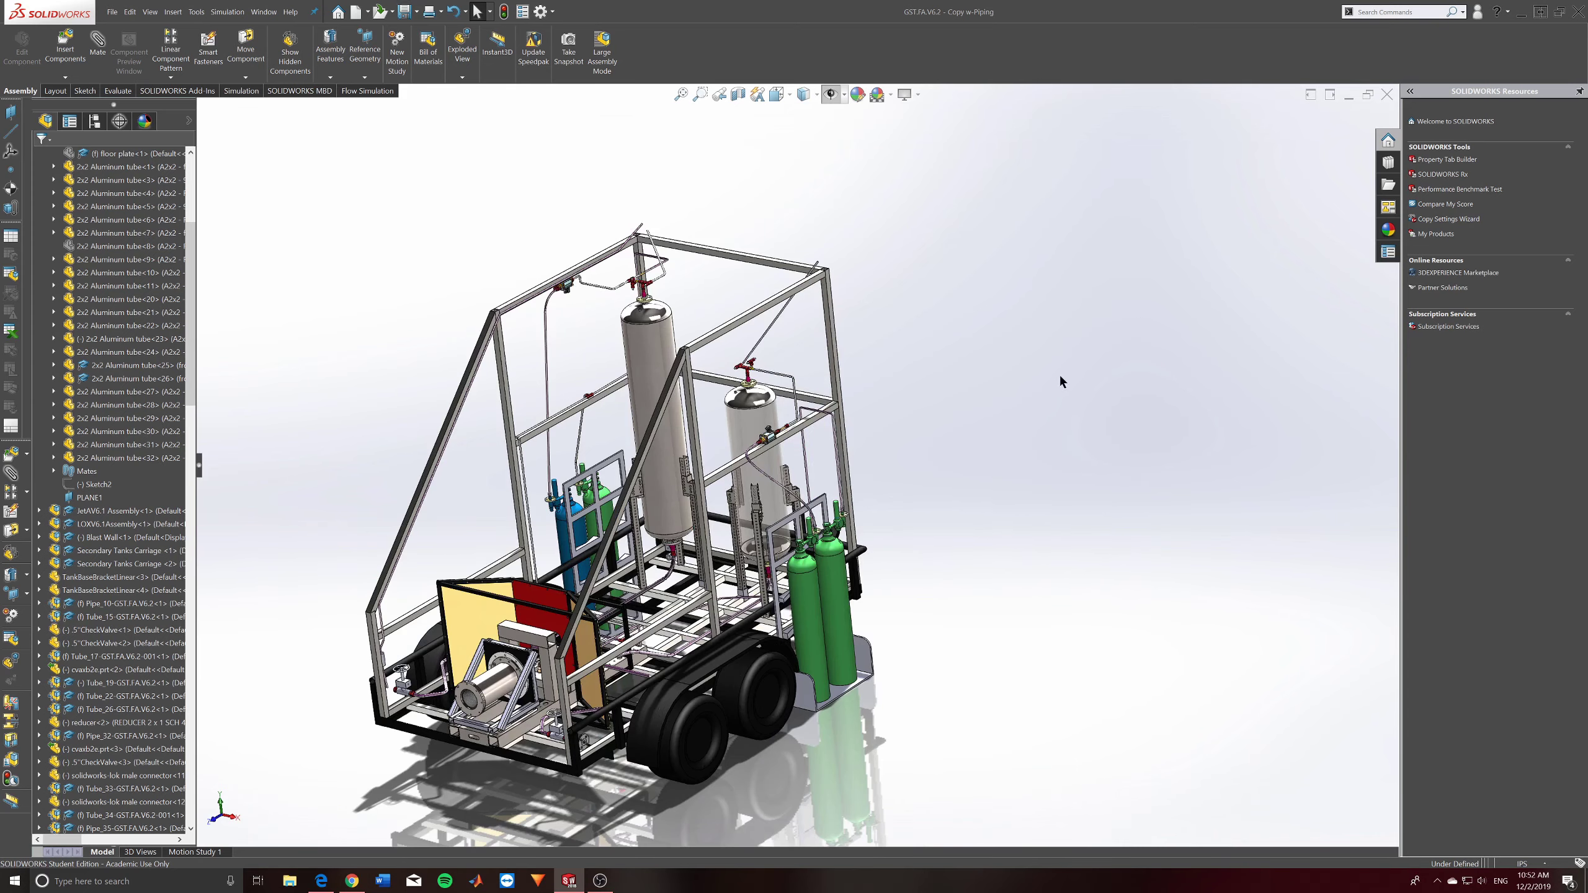
middle_click_drag(1019, 439, 1021, 433)
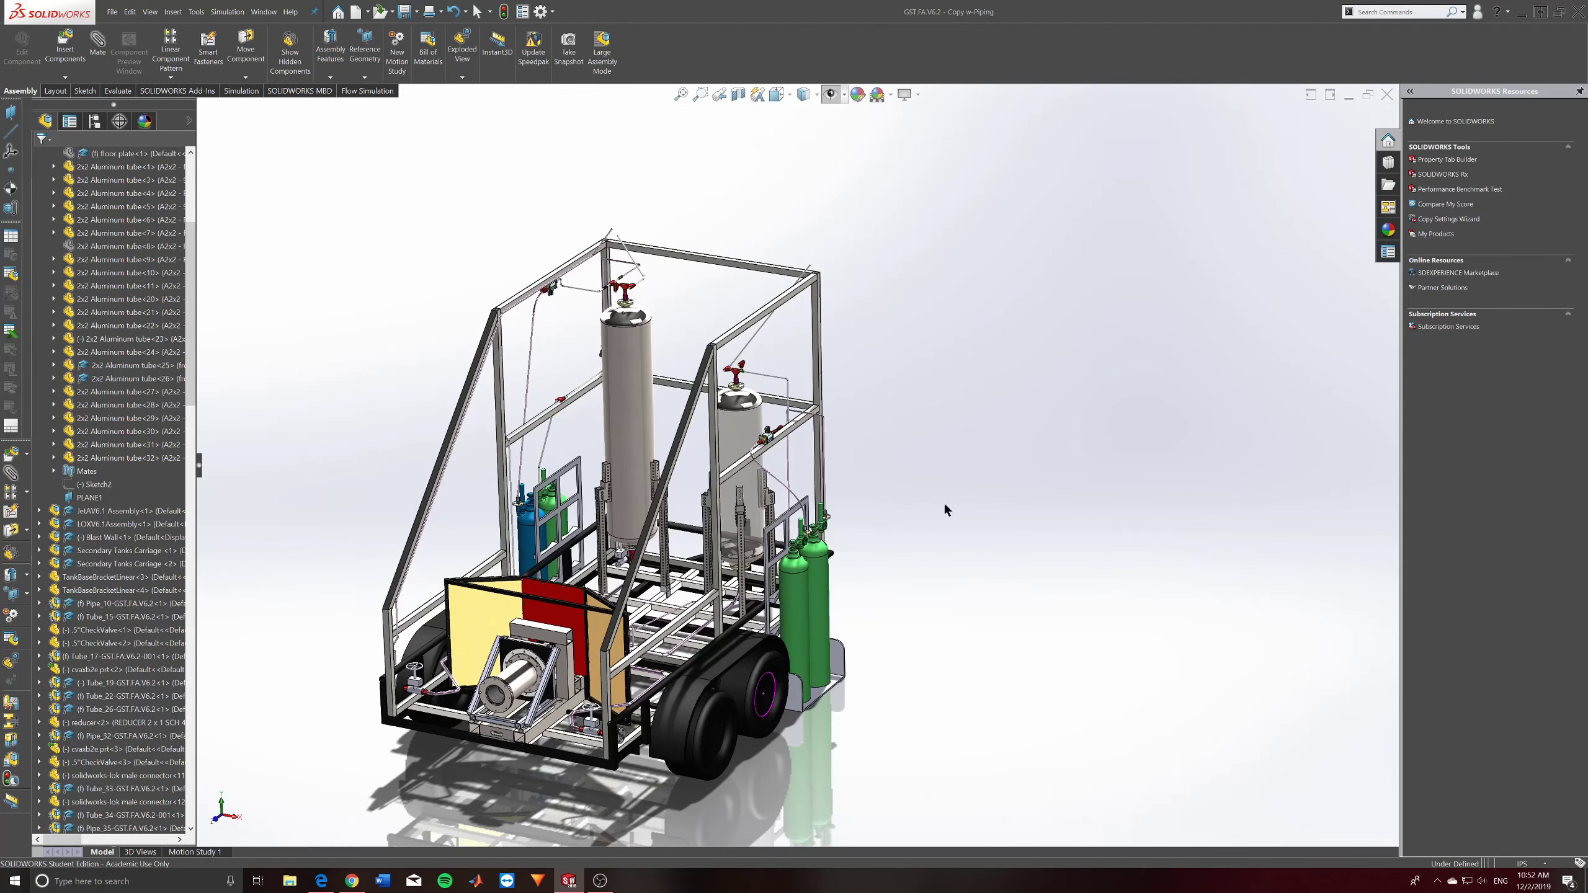
middle_click_drag(782, 519, 986, 476)
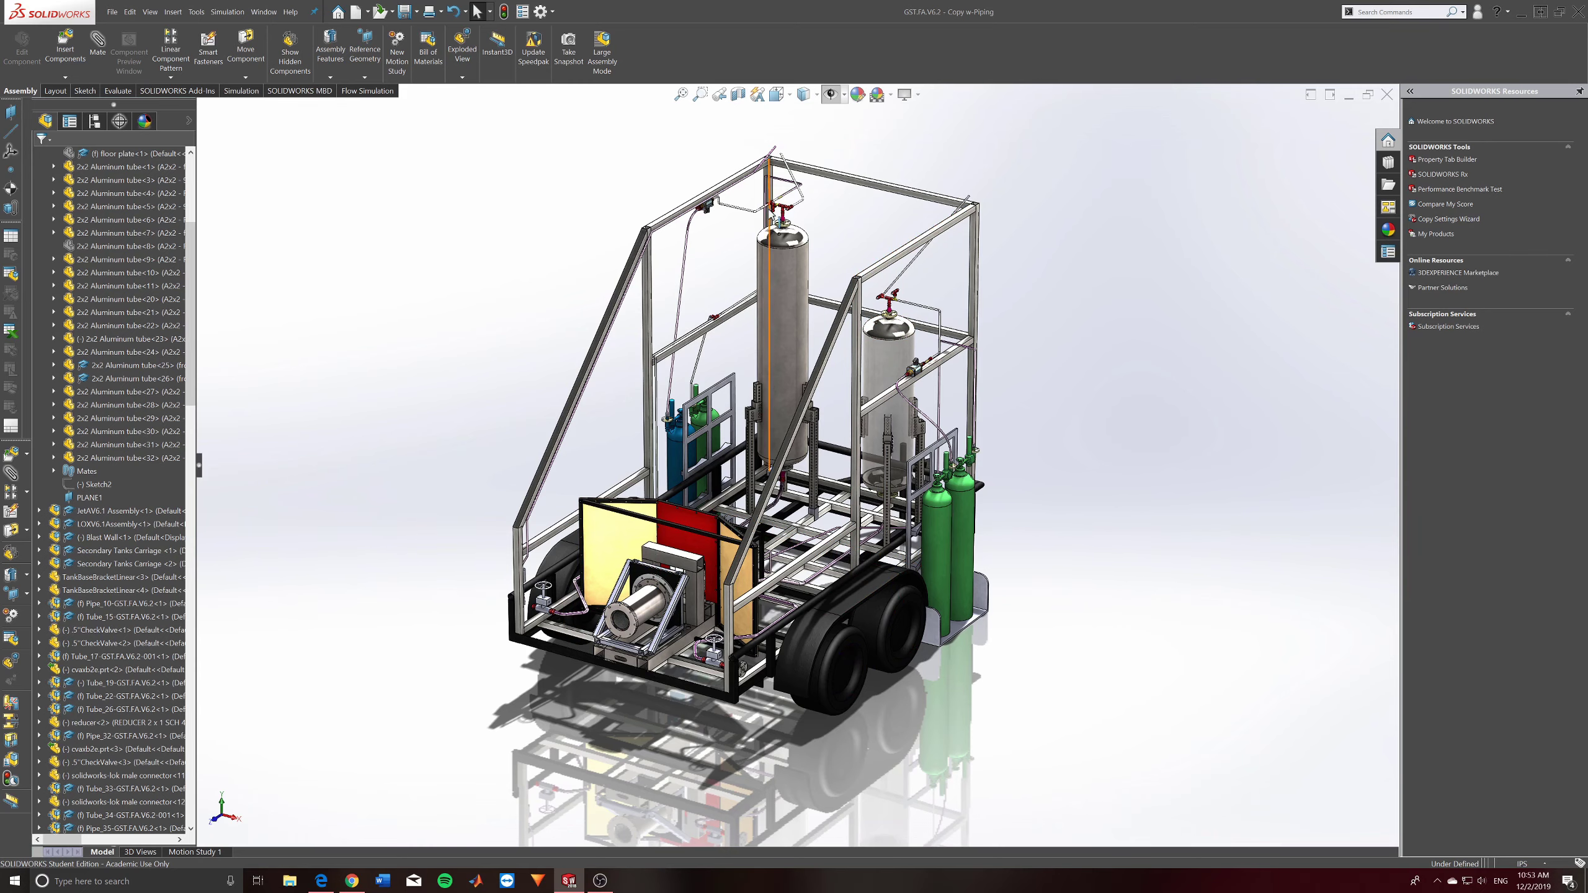
Examine the valves and piping above the two main tanks and along the upper frame up close.
scroll(700, 160, "down", 5)
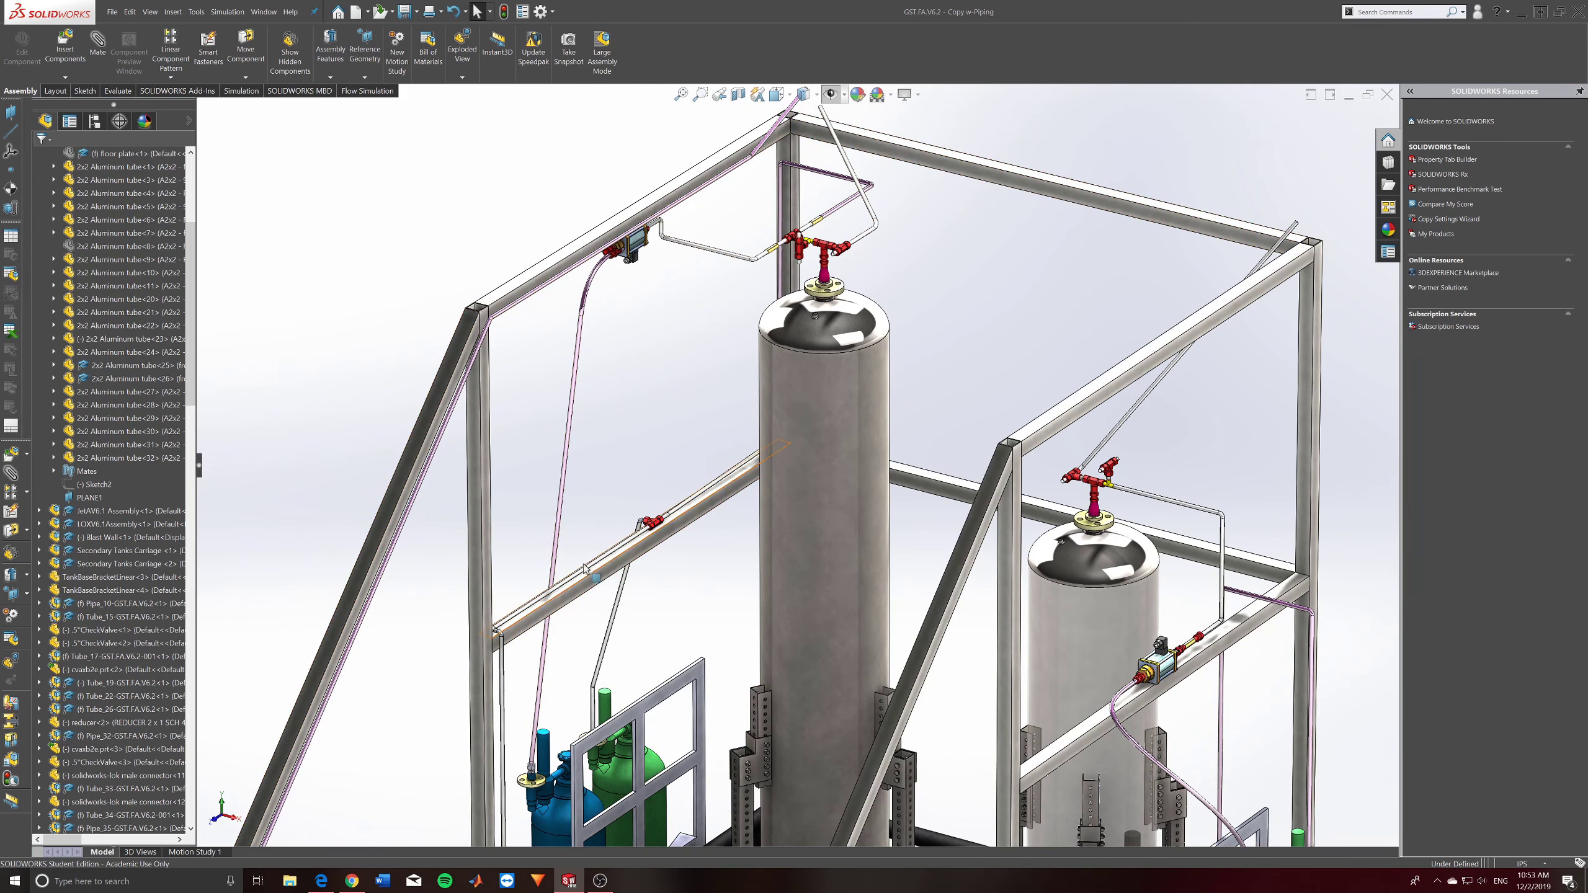
mouse_move(531, 437)
middle_mouse_down()
mouse_move(546, 386)
mouse_move(624, 393)
mouse_move(610, 388)
mouse_move(584, 443)
mouse_move(499, 249)
middle_mouse_up()
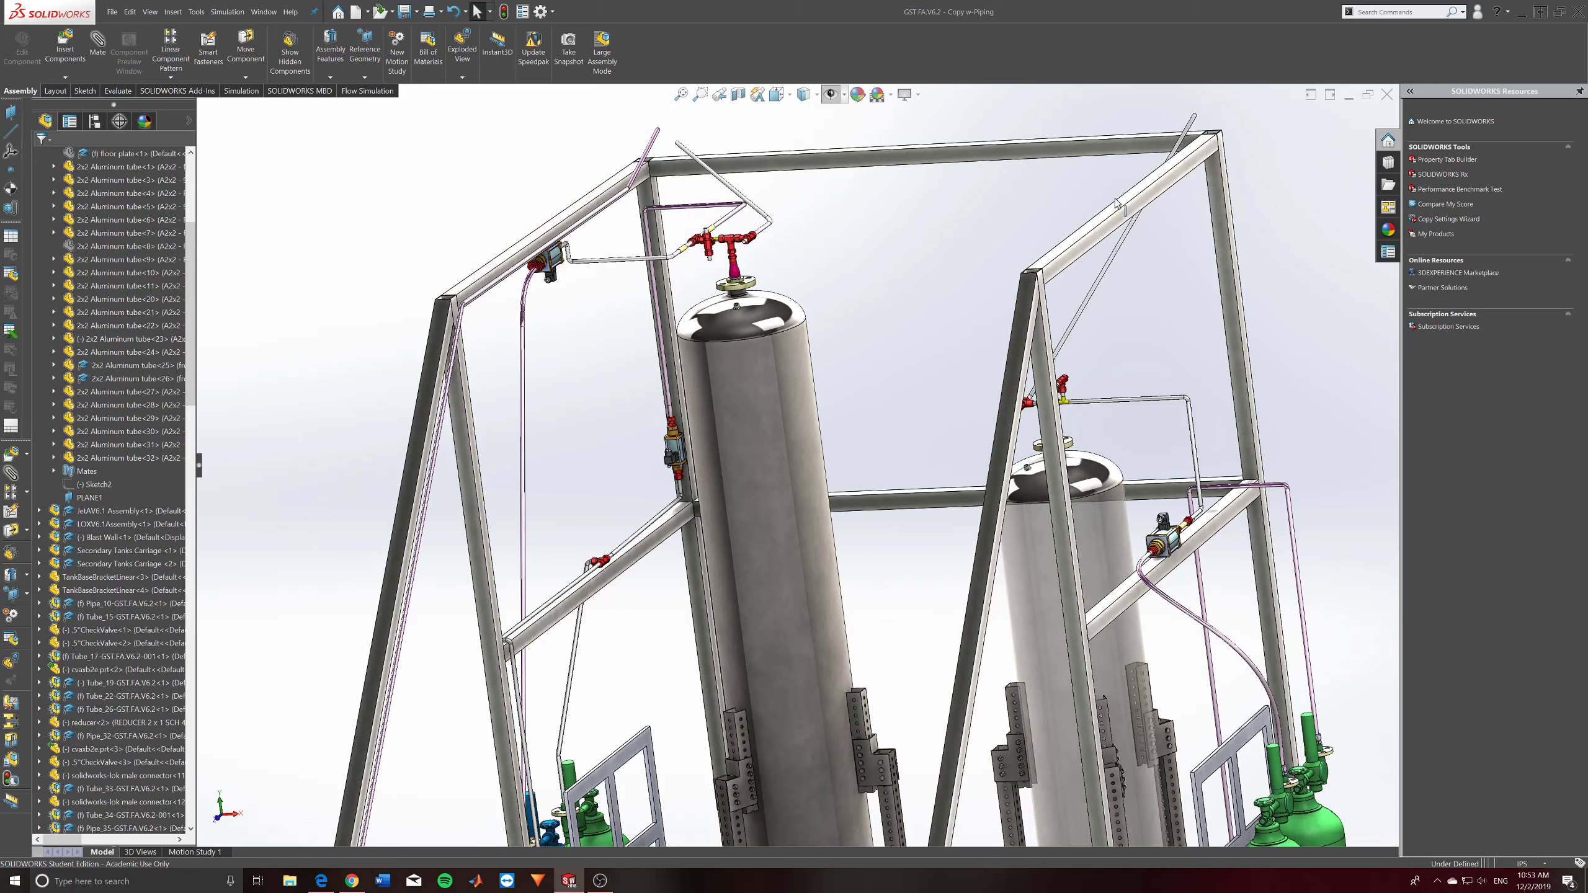
scroll(1177, 182, "up", 5)
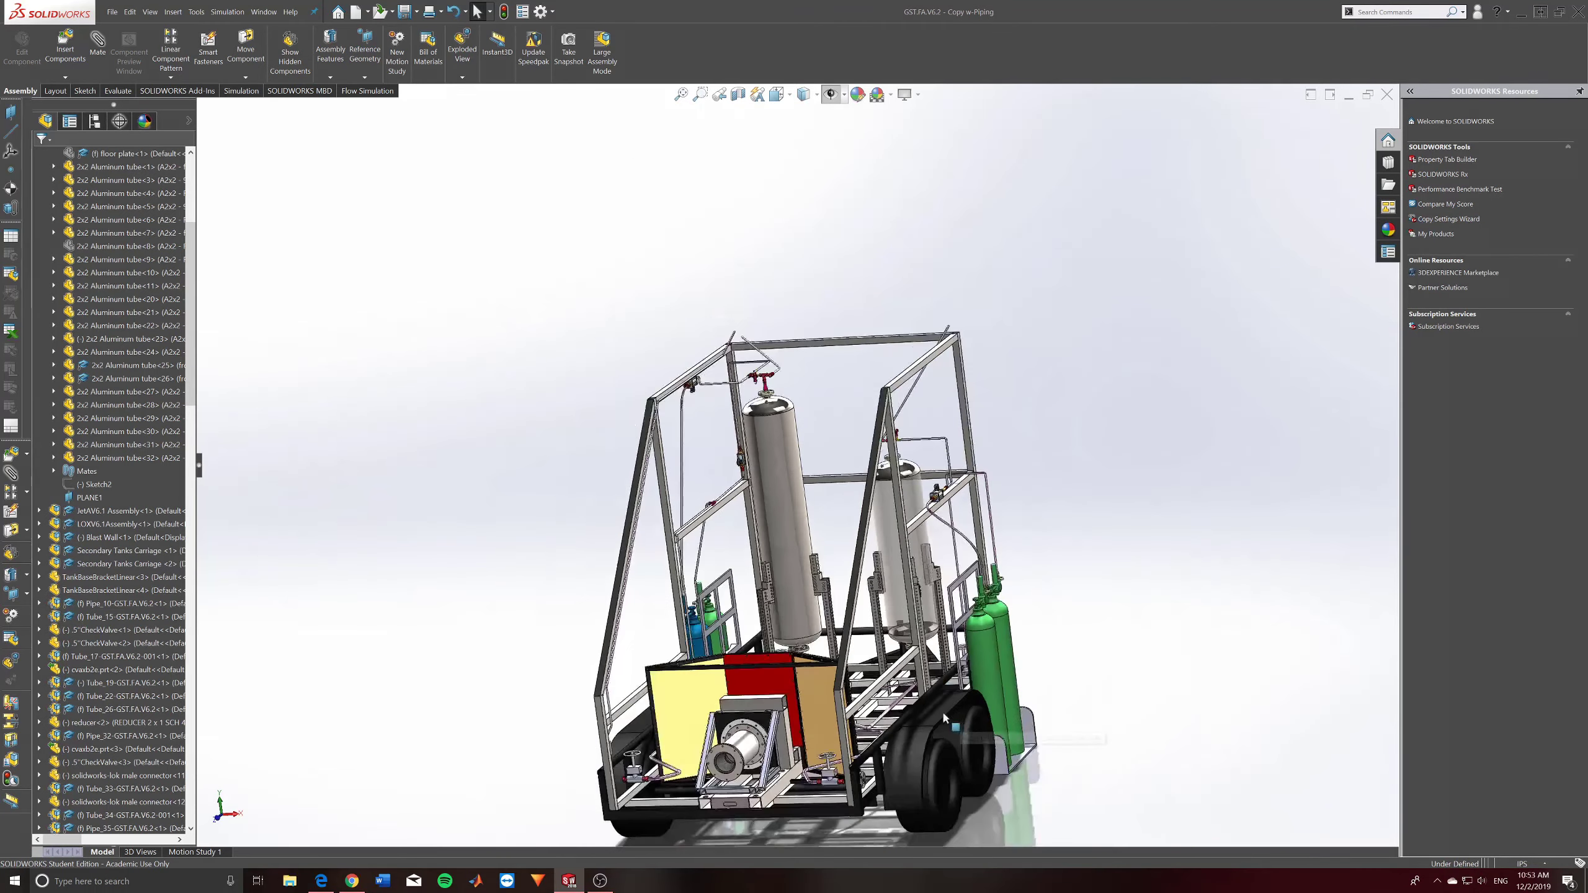
Examine the propellant lines, fittings and valves behind the blast wall up close, and return to a wider view of the trailer.
scroll(942, 710, "down", 2)
middle_click_drag(836, 626, 797, 713)
scroll(825, 444, "up", 5)
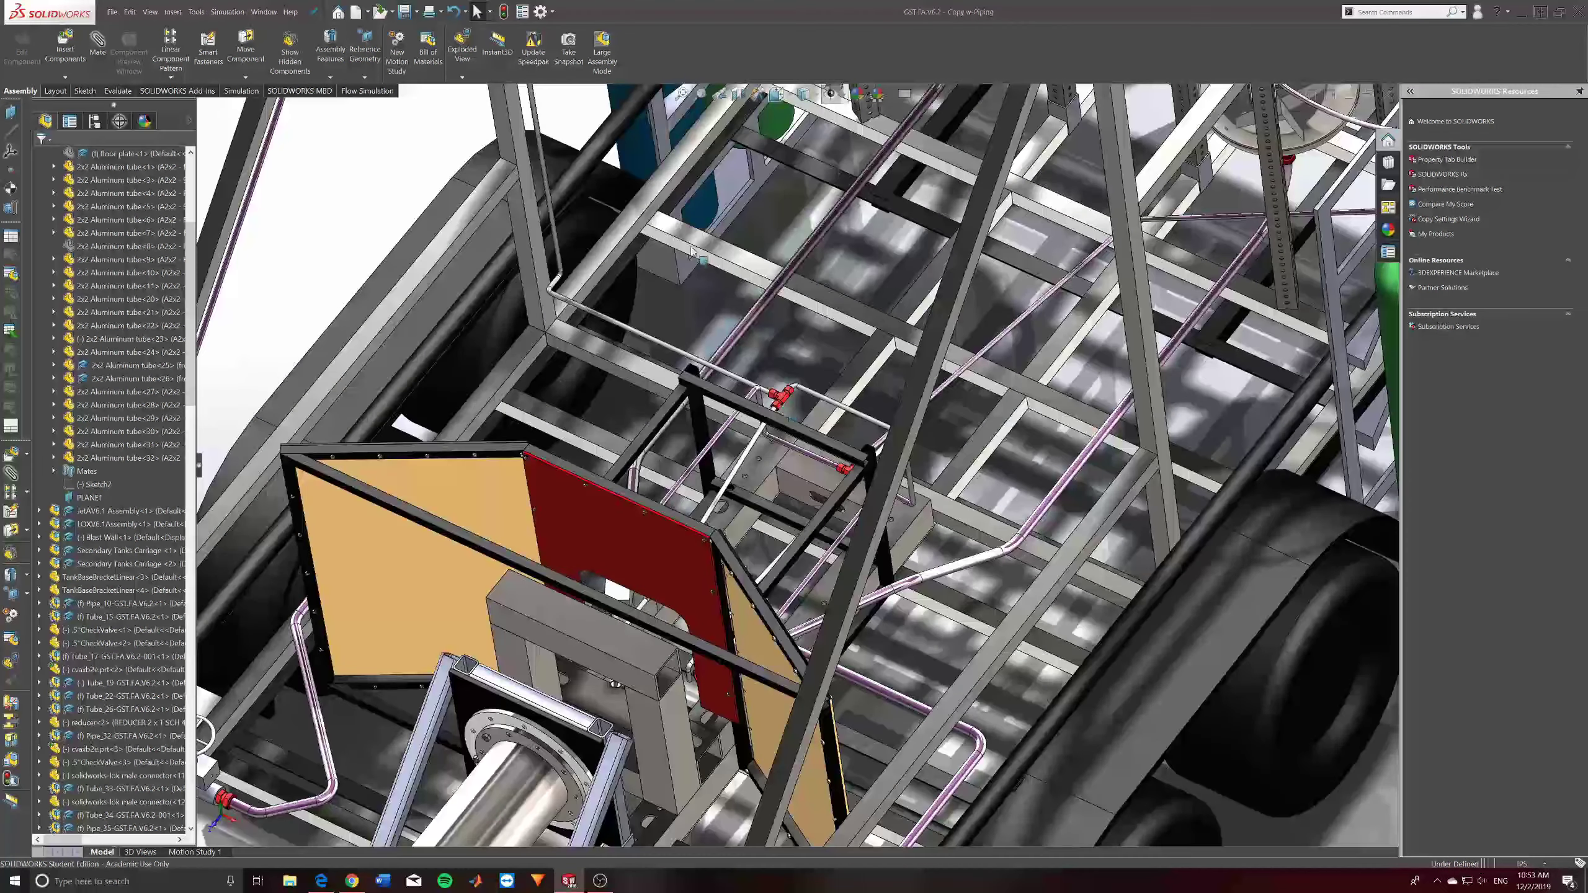
middle_click_drag(890, 576, 823, 553)
scroll(910, 523, "down", 2)
scroll(909, 523, "down", 2)
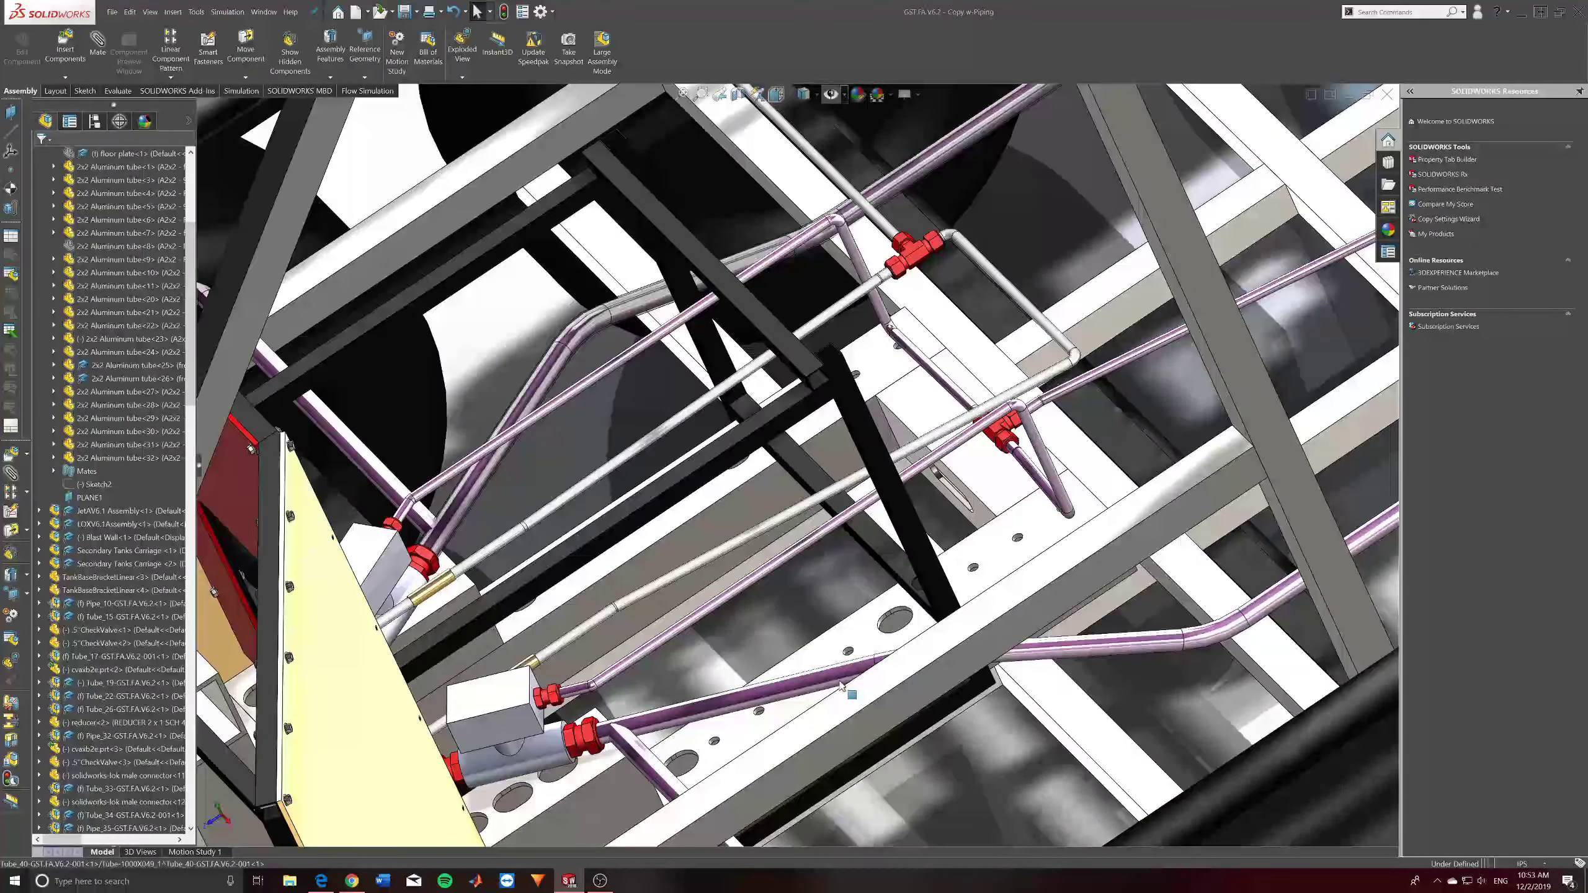
middle_click_drag(853, 679, 679, 753)
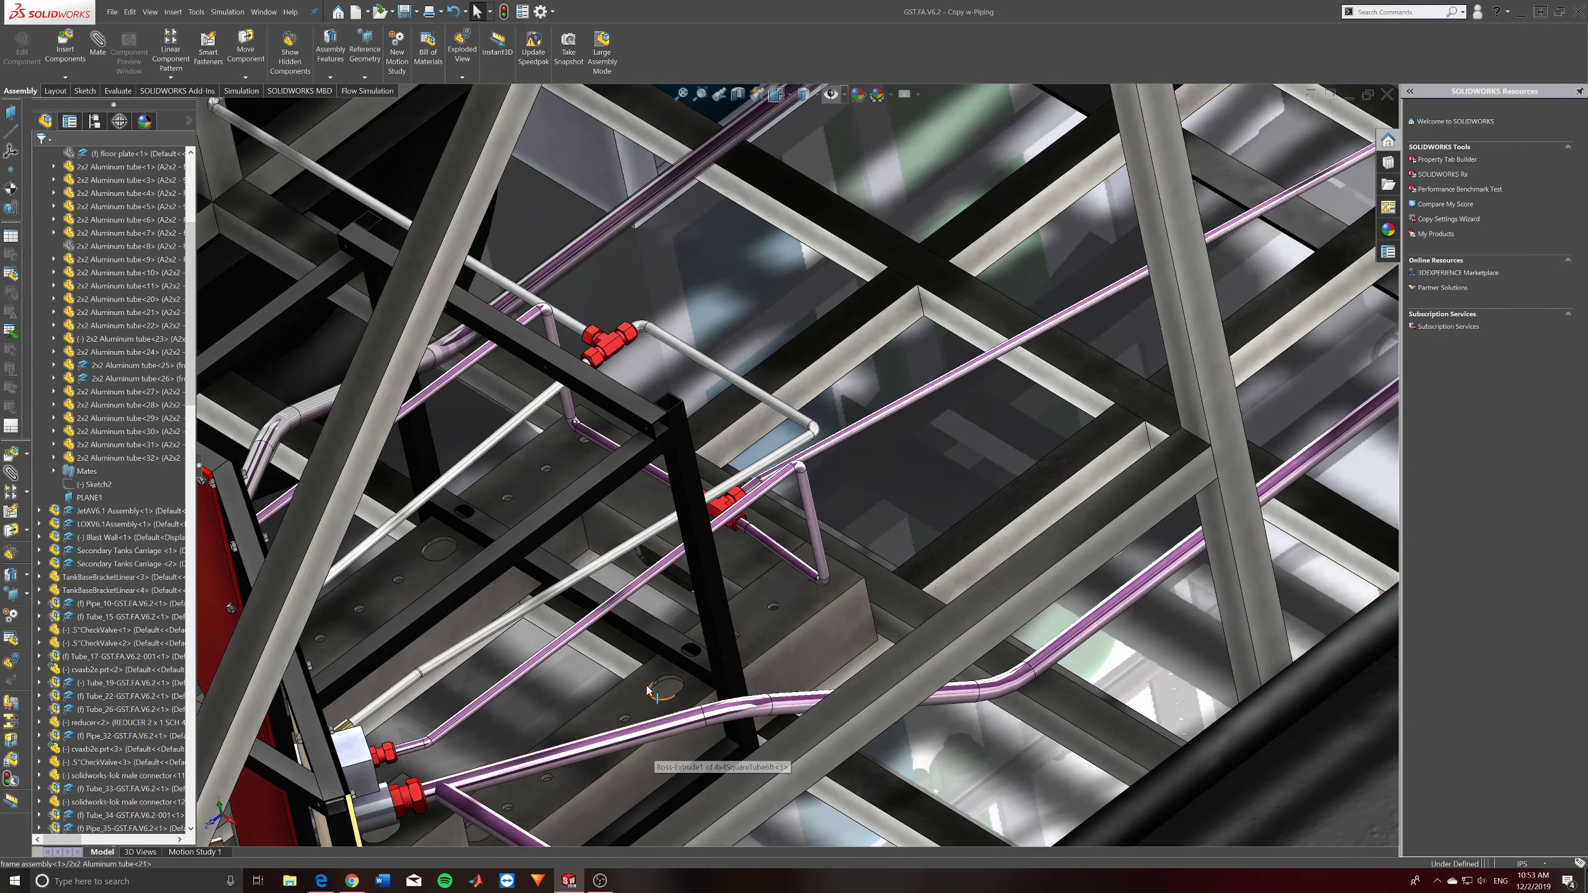
scroll(670, 757, "up", 6)
middle_click_drag(671, 757, 638, 623)
scroll(646, 625, "up", 2)
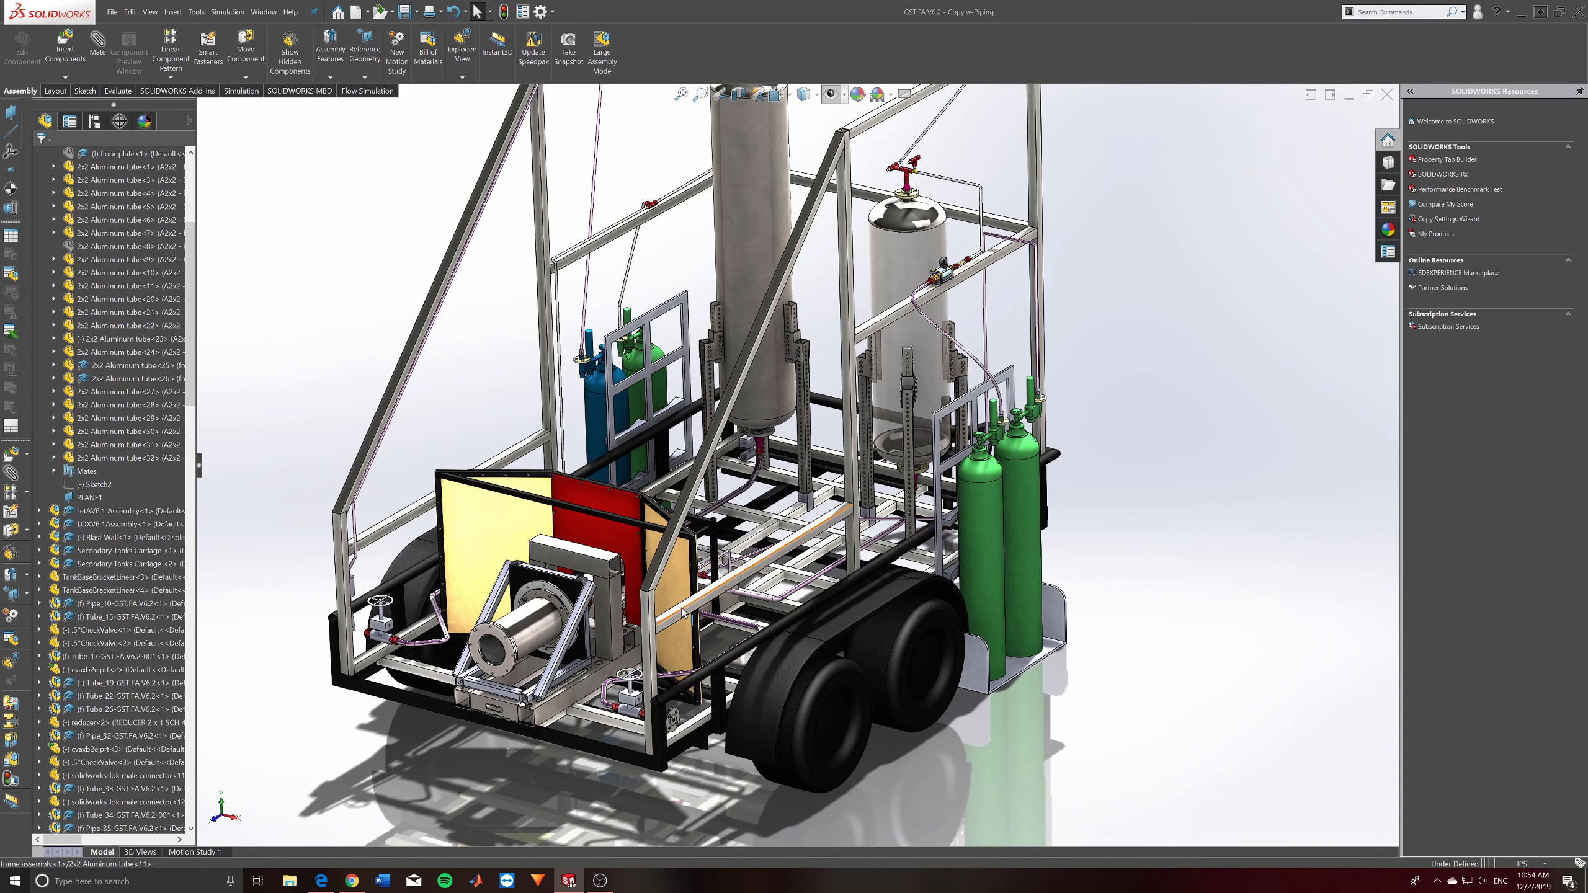
Inspect the lower side frame tube that runs past the blast wall, together with the piping beside it.
scroll(710, 602, "down", 8)
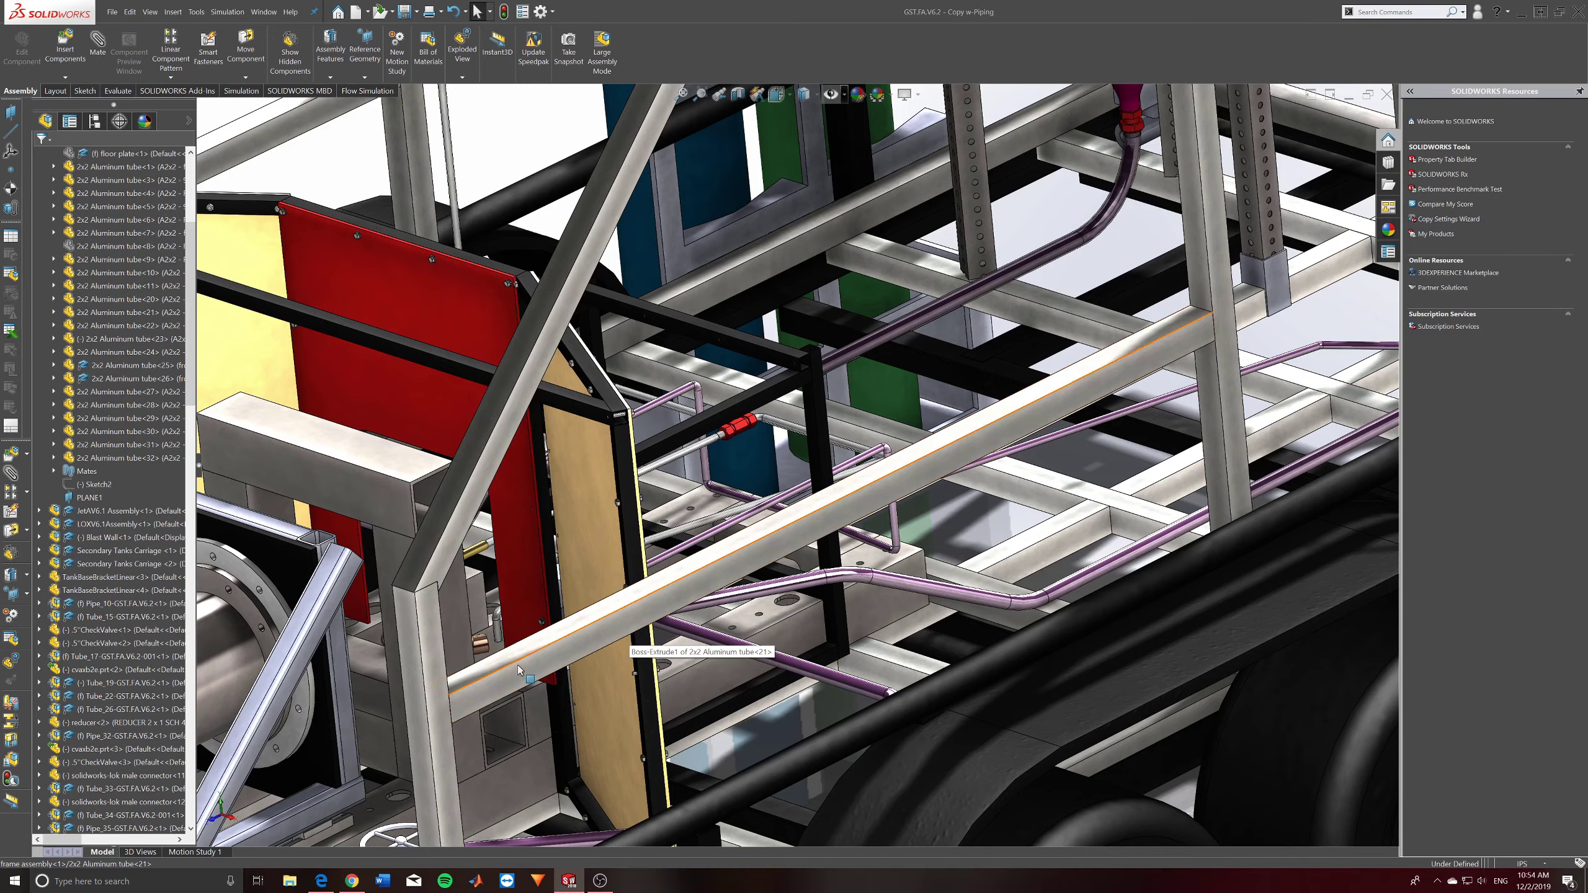
middle_click_drag(644, 624, 697, 631)
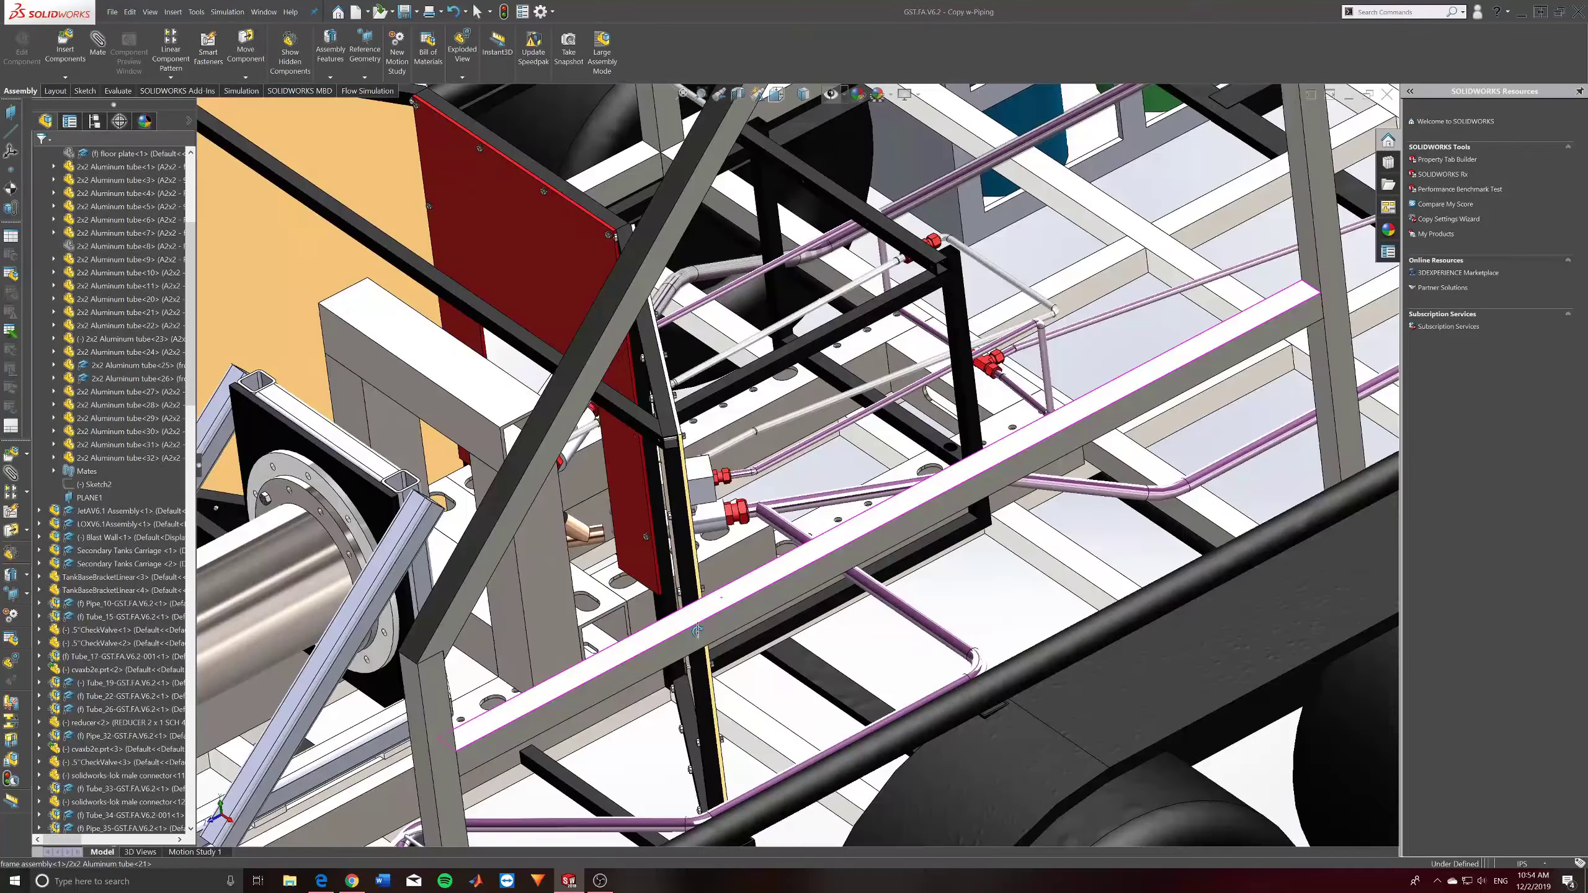
scroll(698, 632, "up", 8)
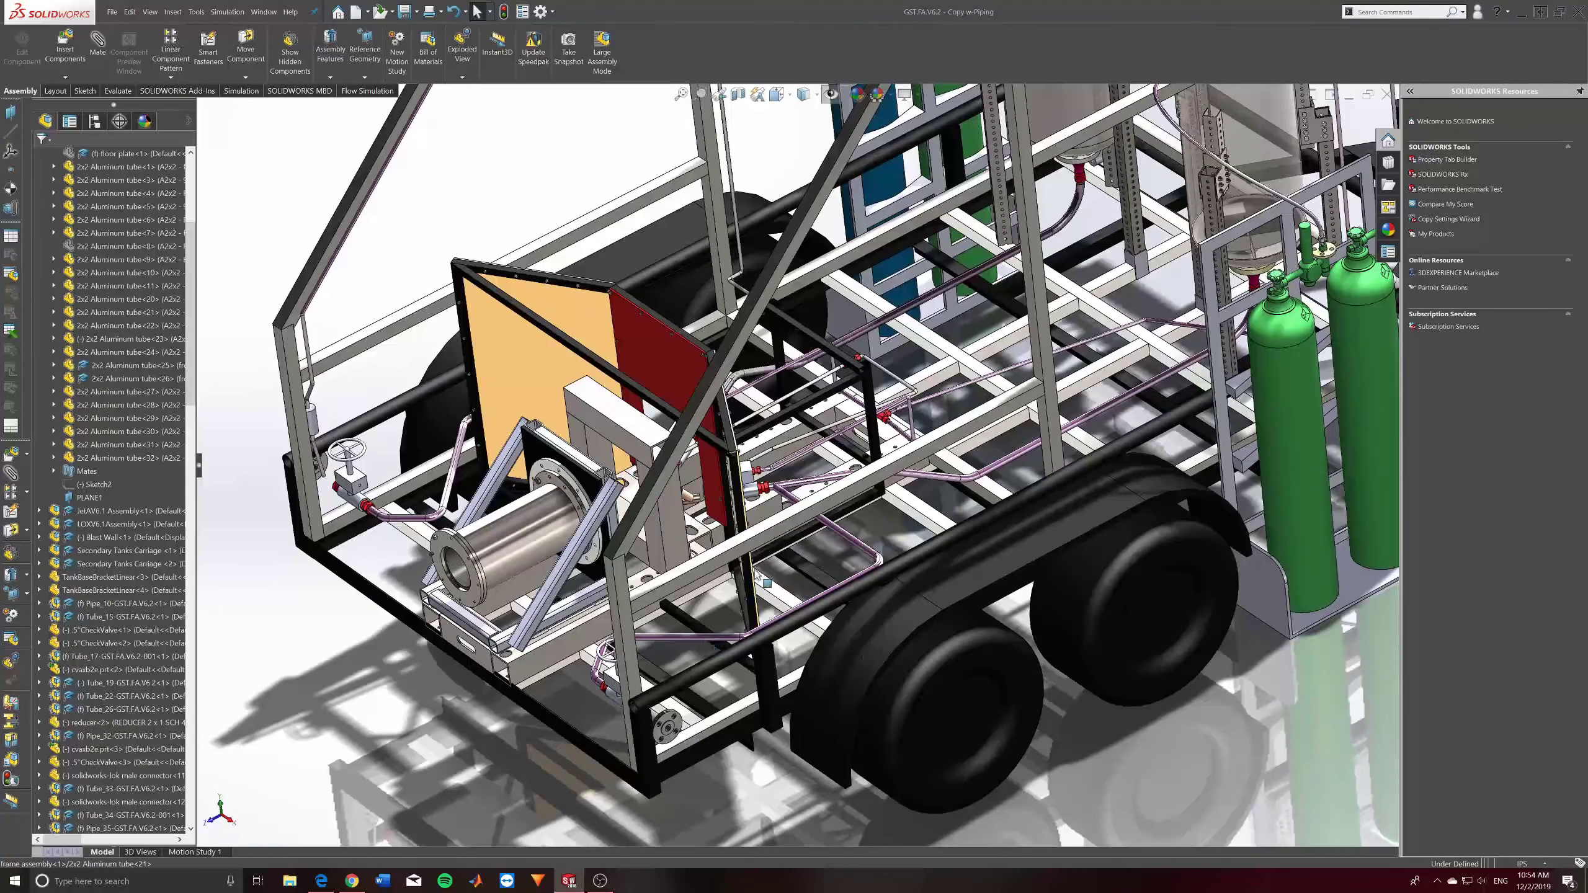
scroll(757, 577, "up", 2)
Inspect the green gas bottles and the lines running from them to the shorter tank's valve, and return to an overview.
middle_click_drag(826, 510, 901, 385)
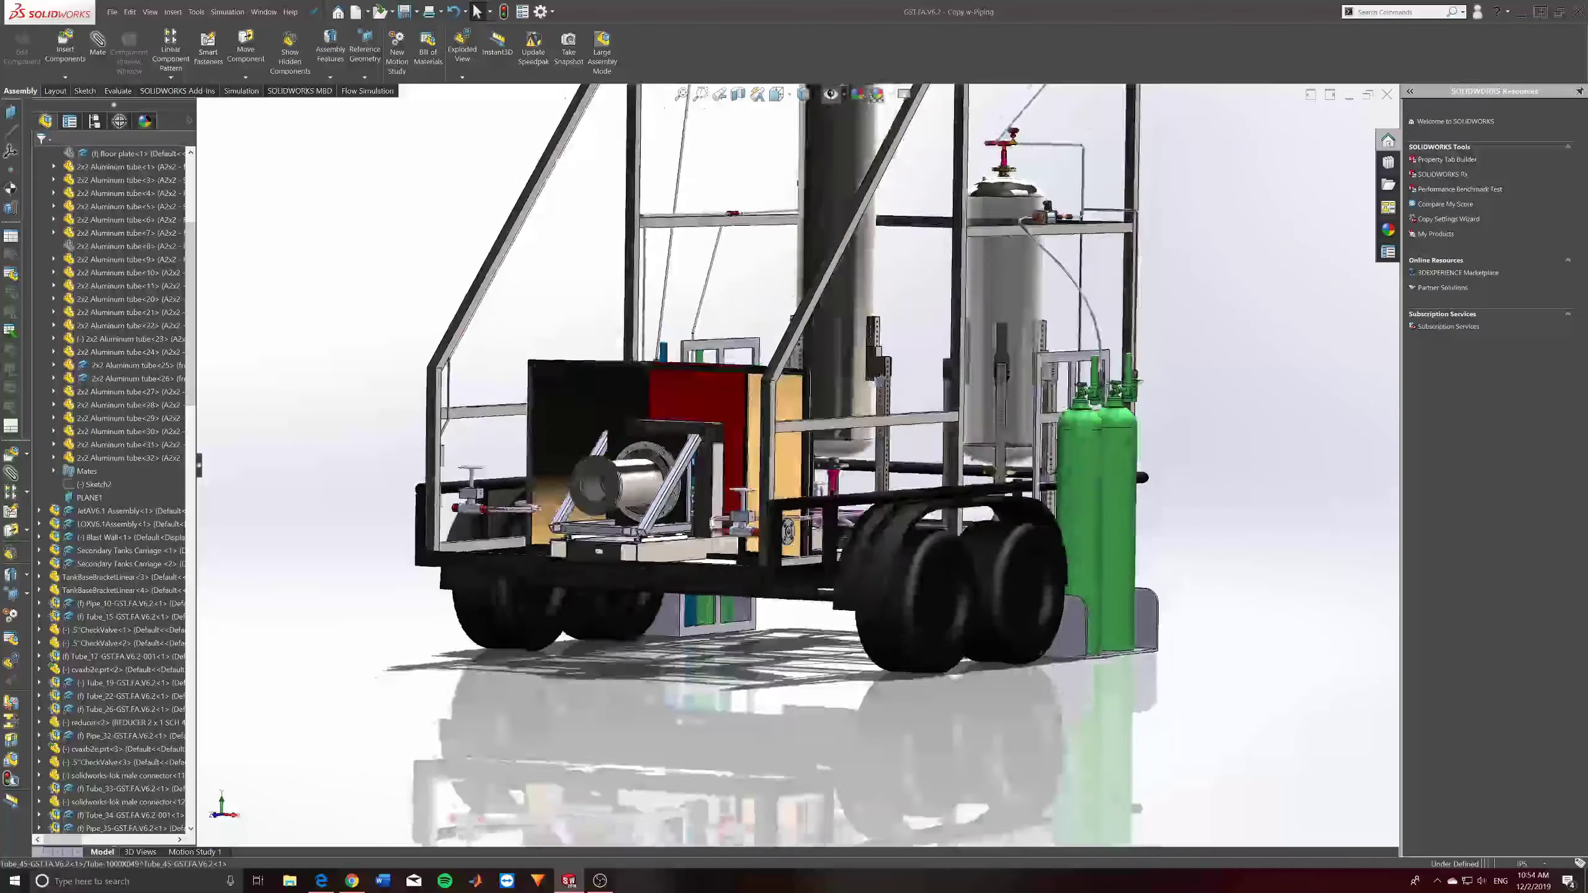
middle_click_drag(1001, 525, 1104, 307)
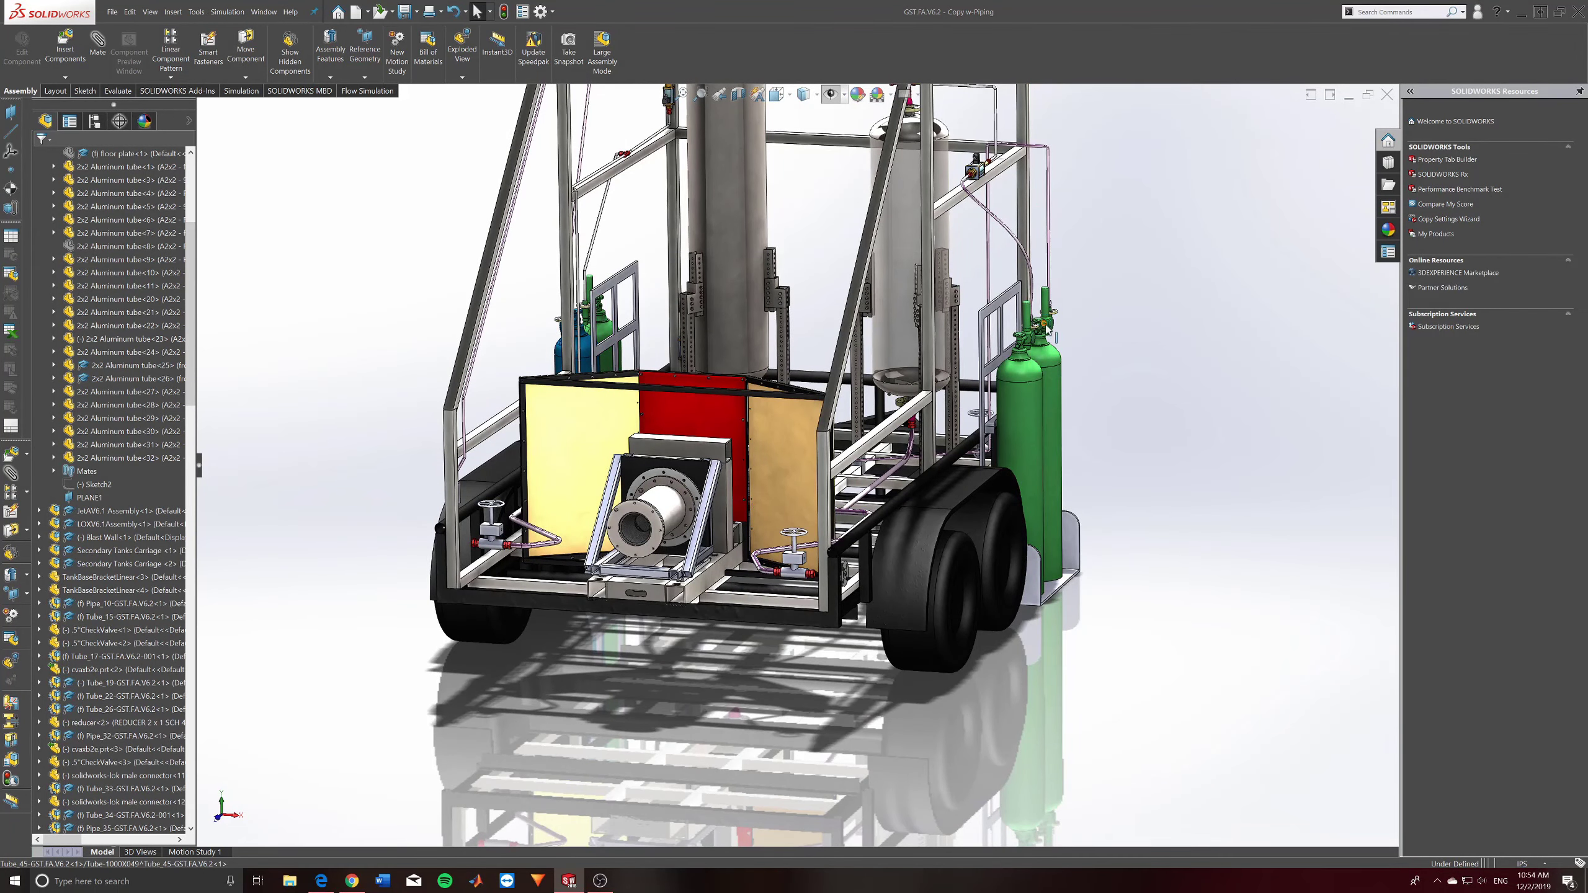
middle_click_drag(1044, 325, 963, 322)
scroll(833, 299, "down", 6)
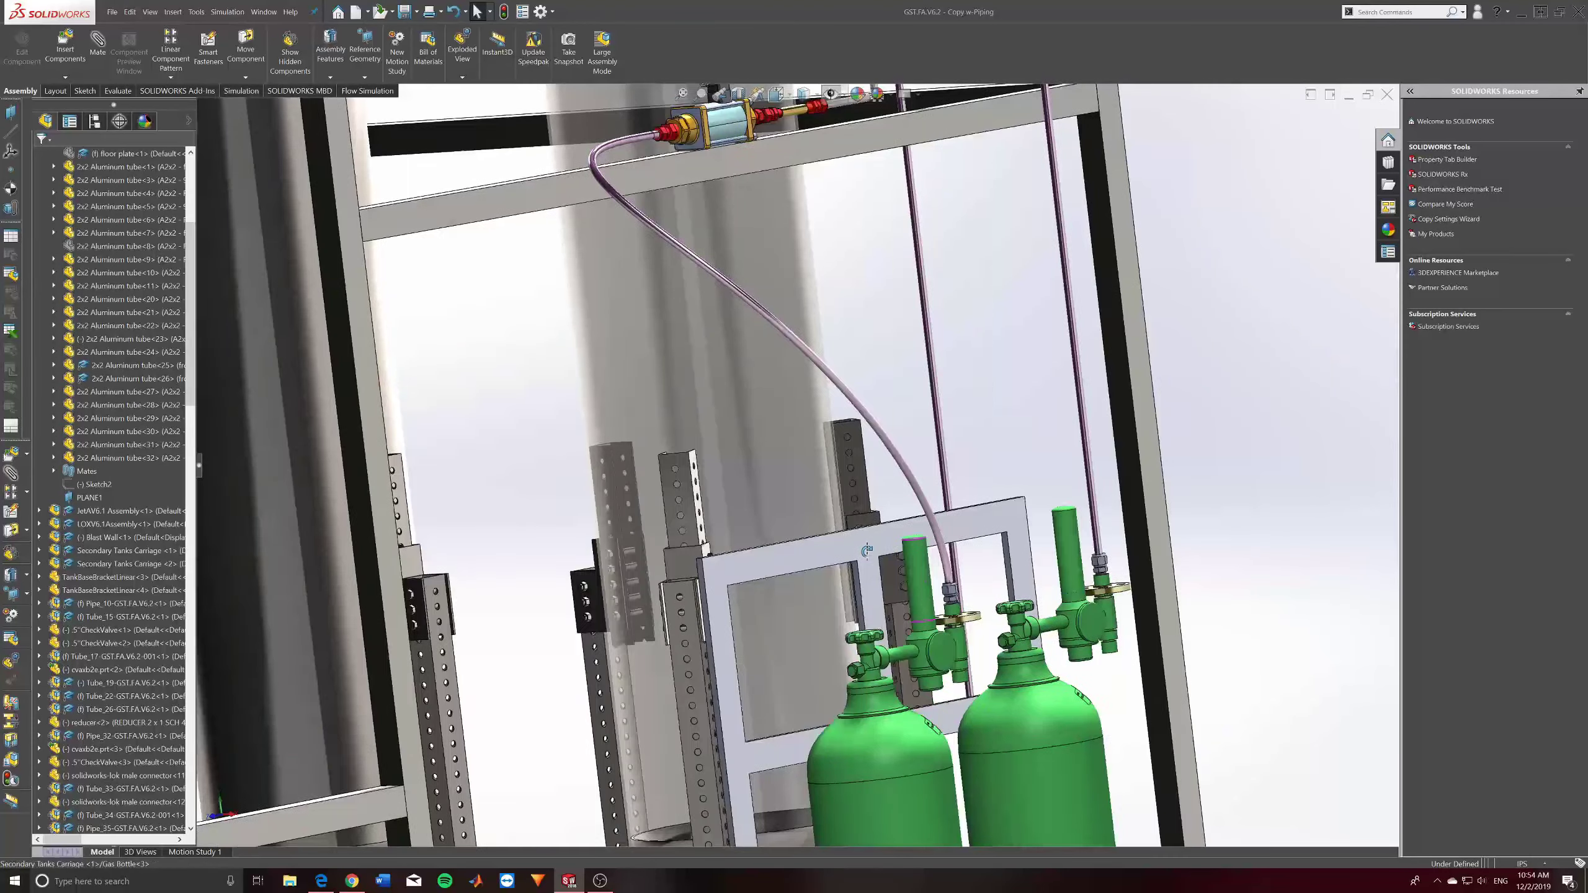
middle_click_drag(867, 550, 950, 604)
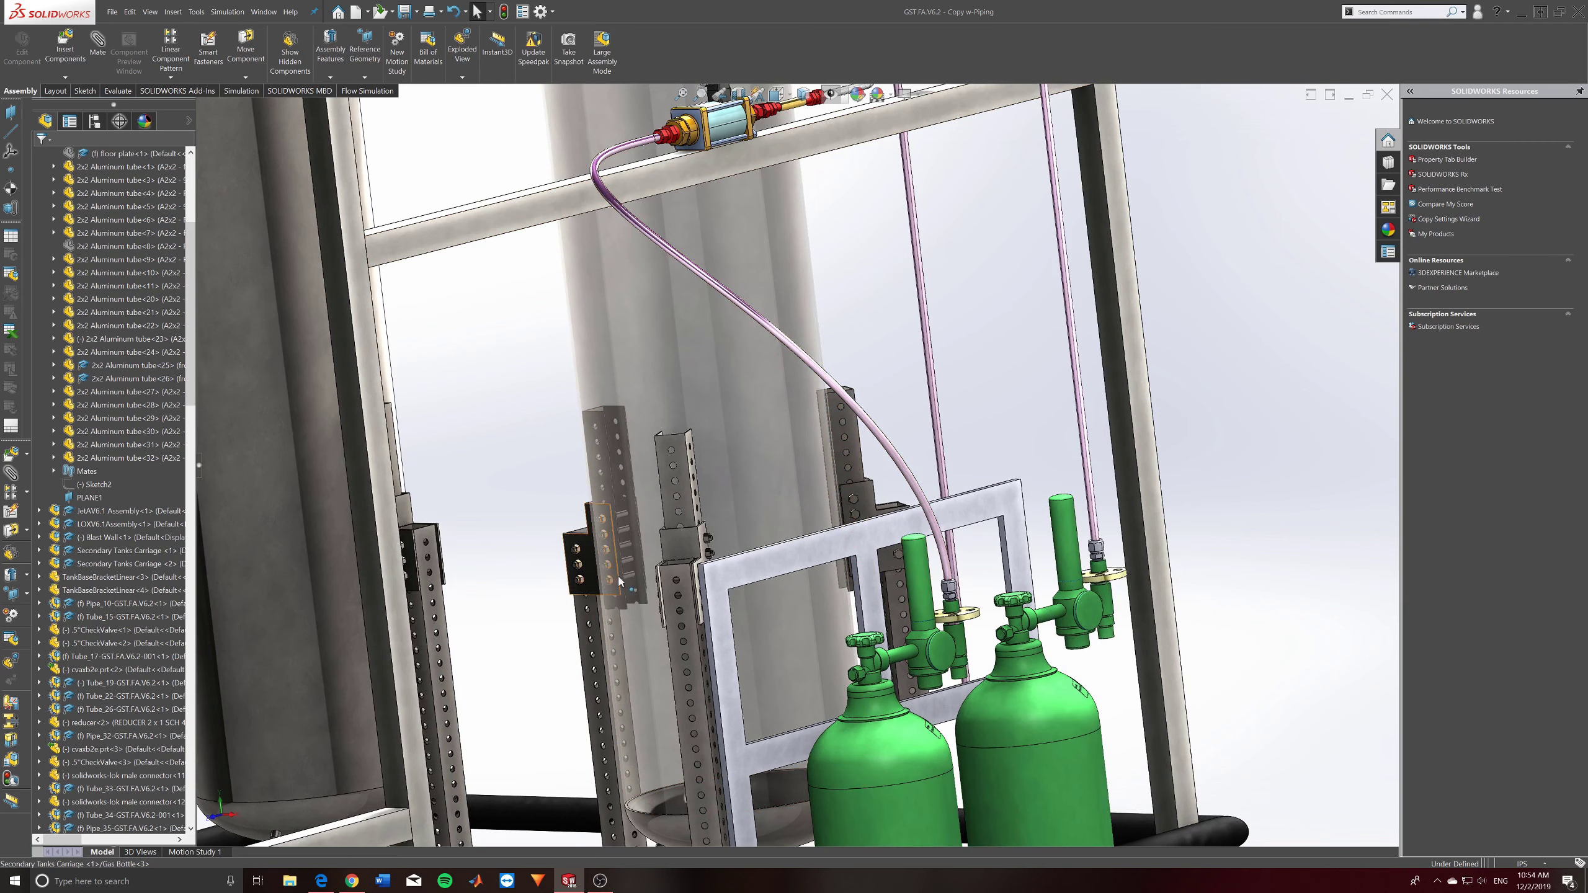
scroll(1052, 511, "up", 3)
scroll(764, 390, "up", 1)
scroll(764, 391, "up", 6)
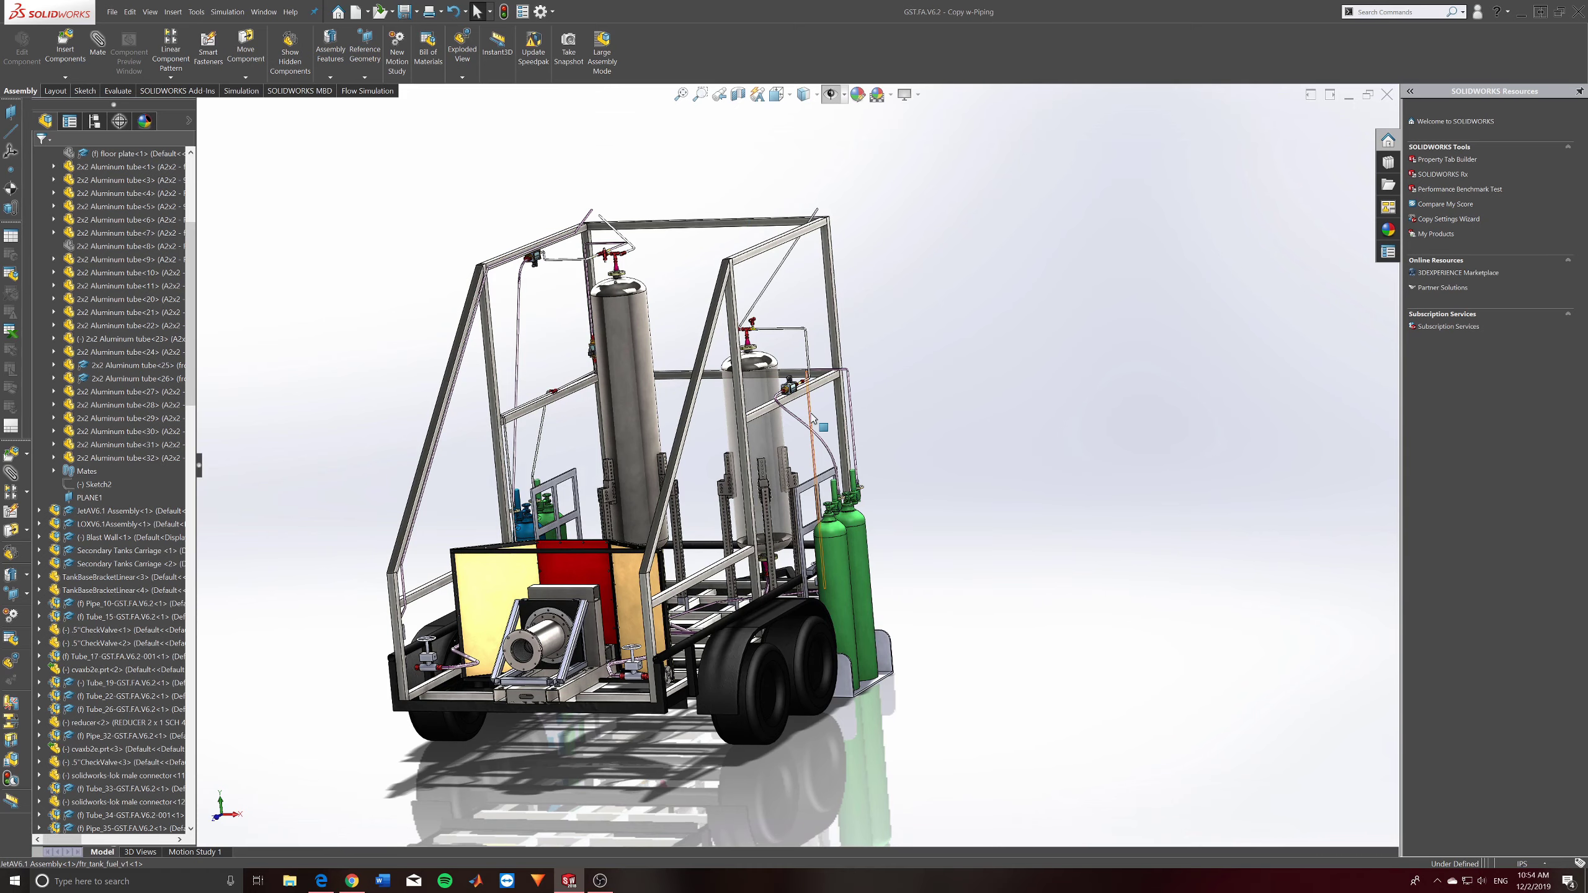
View the complete trailer assembly from above, from a low side angle and from the engine end.
scroll(767, 585, "down", 2)
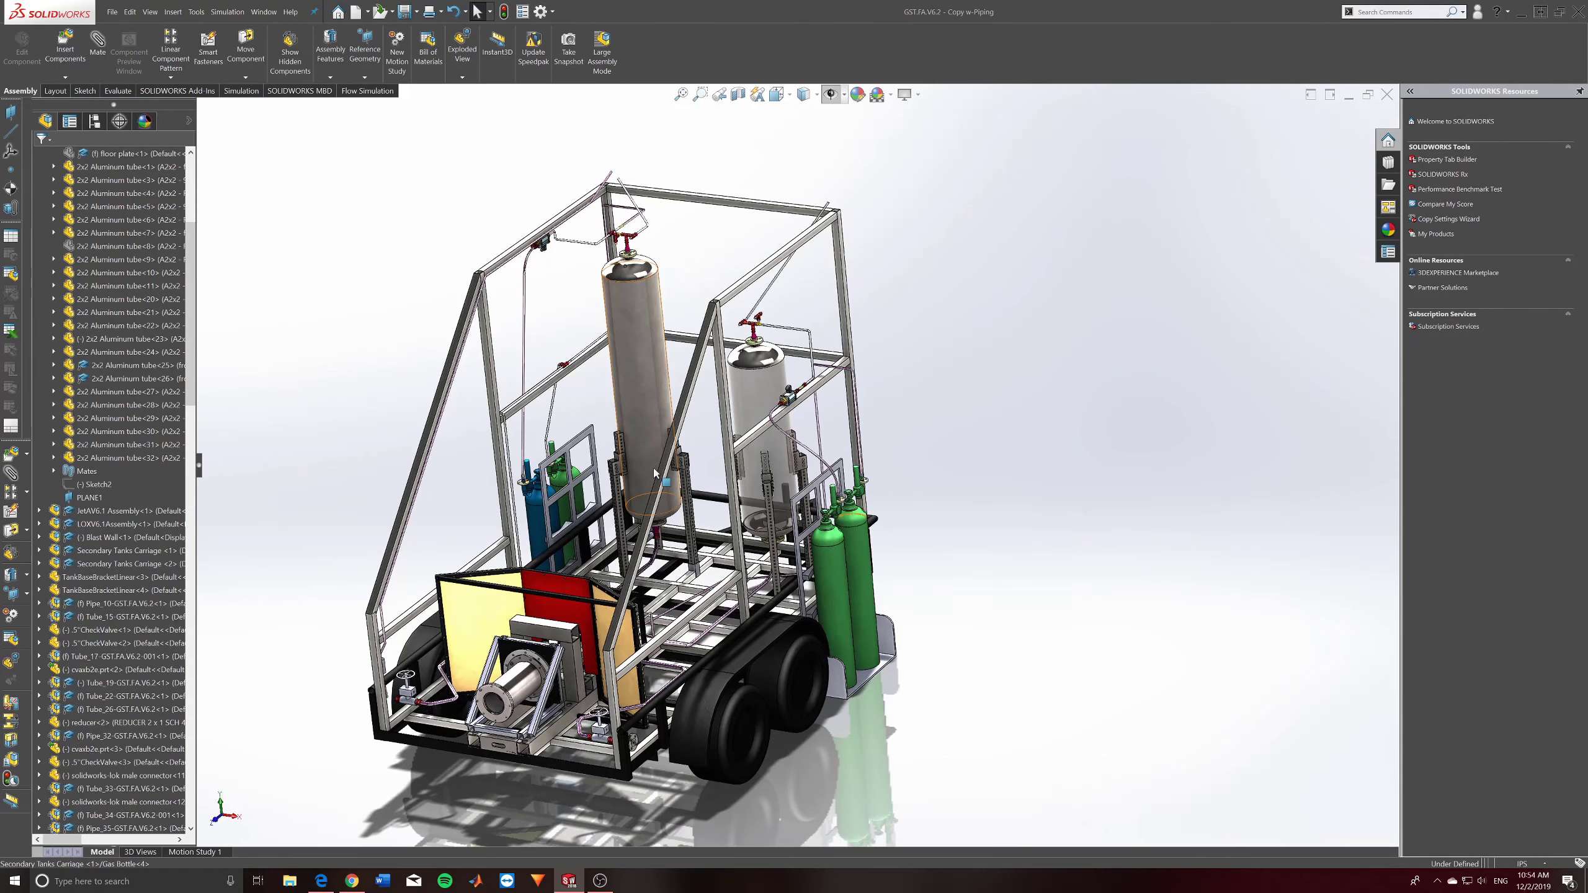
middle_click_drag(670, 433, 747, 326)
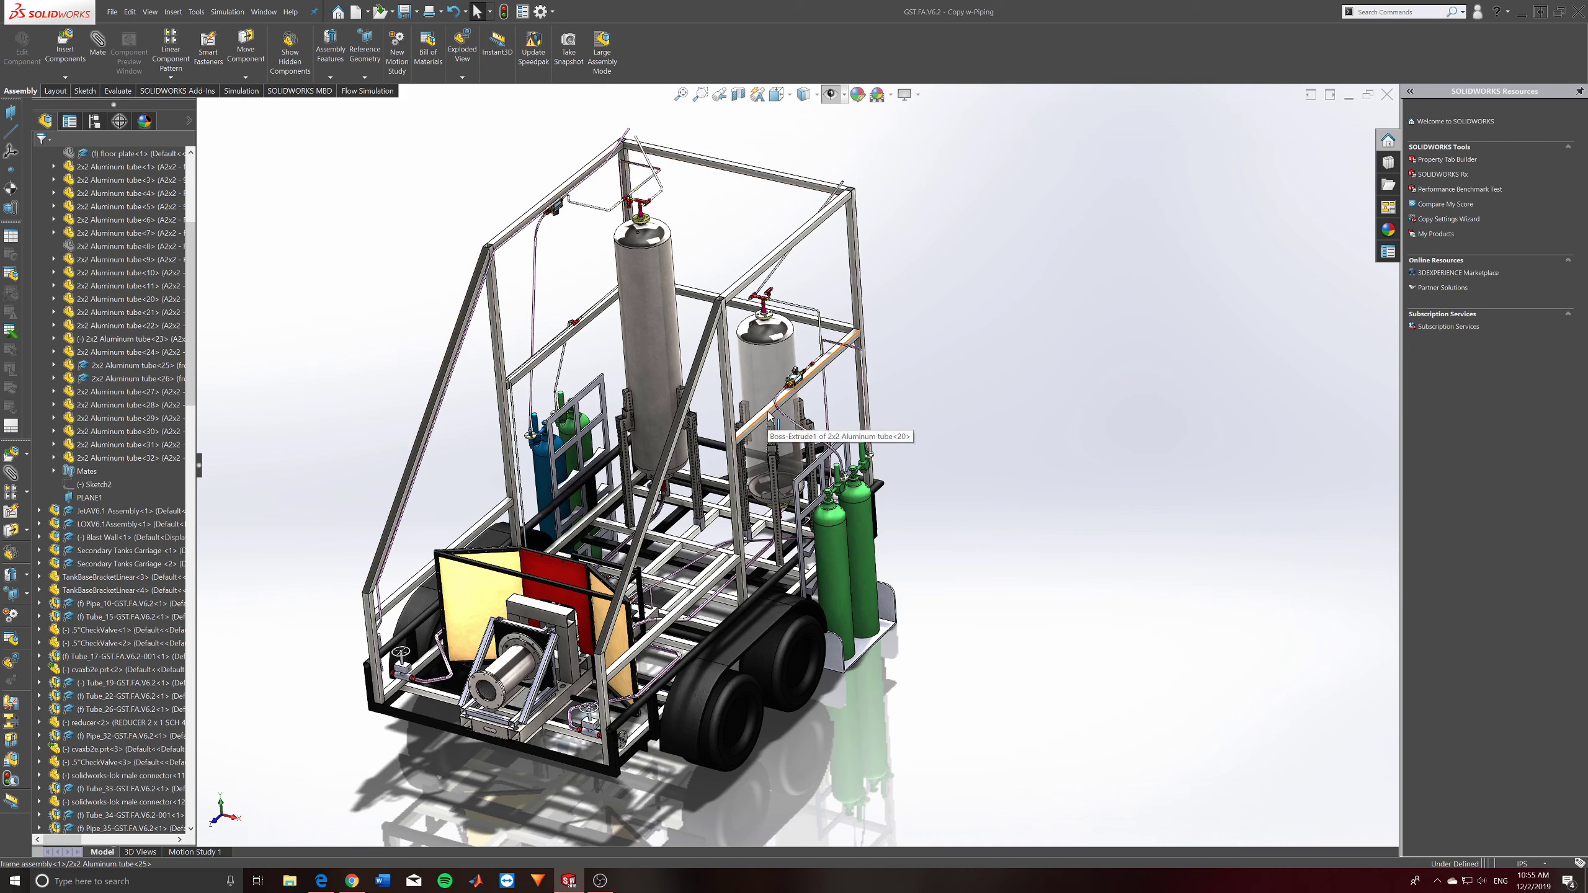
middle_click_drag(725, 750, 647, 750)
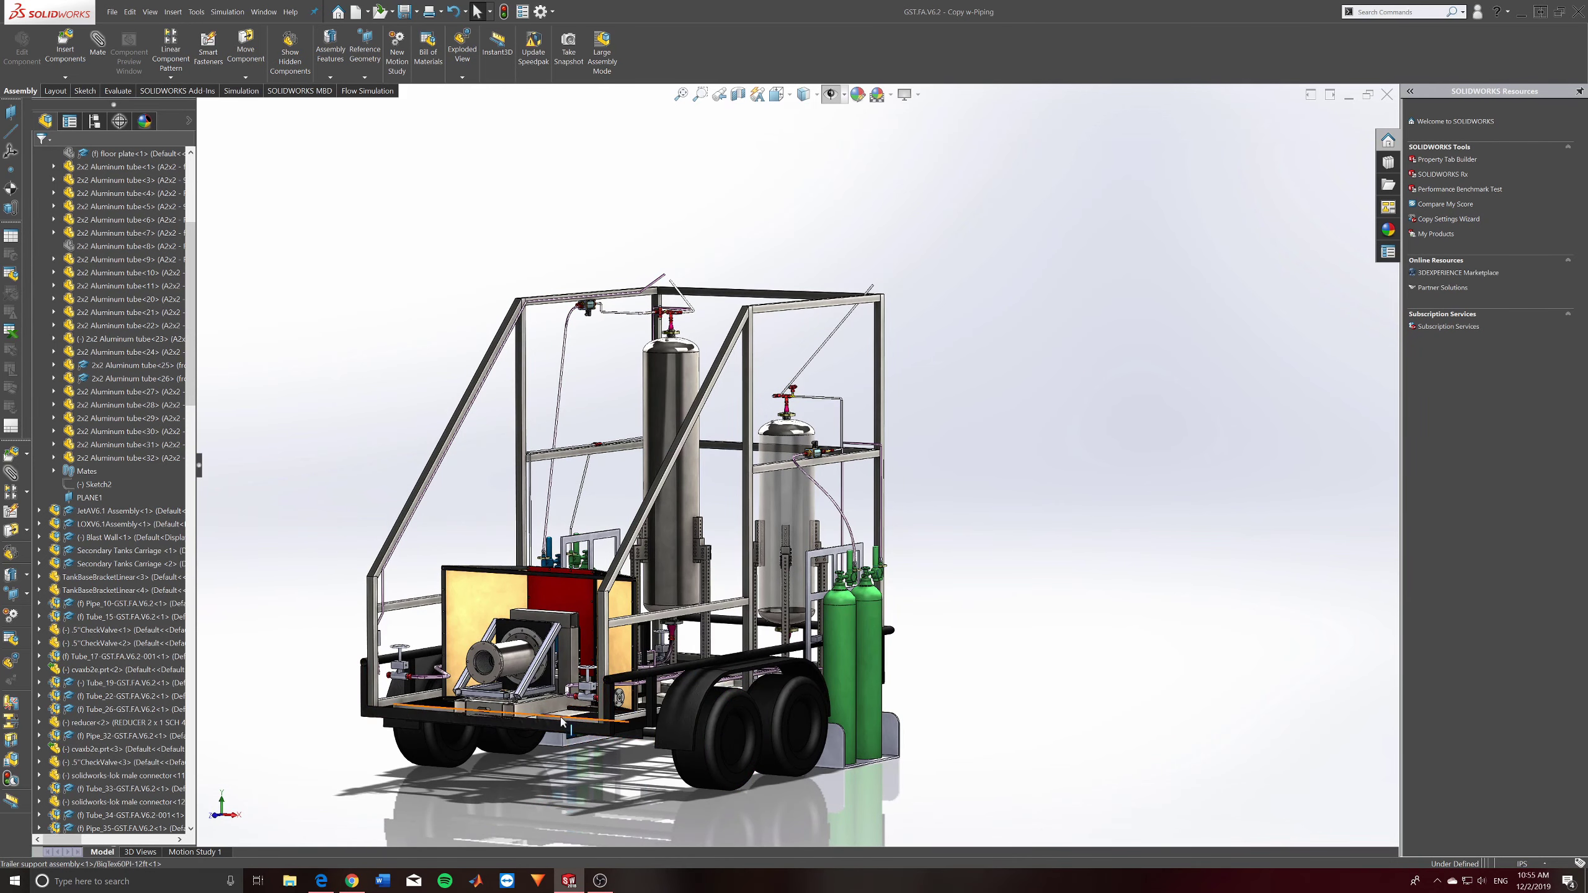
scroll(561, 718, "up", 4)
middle_click_drag(560, 720, 611, 795)
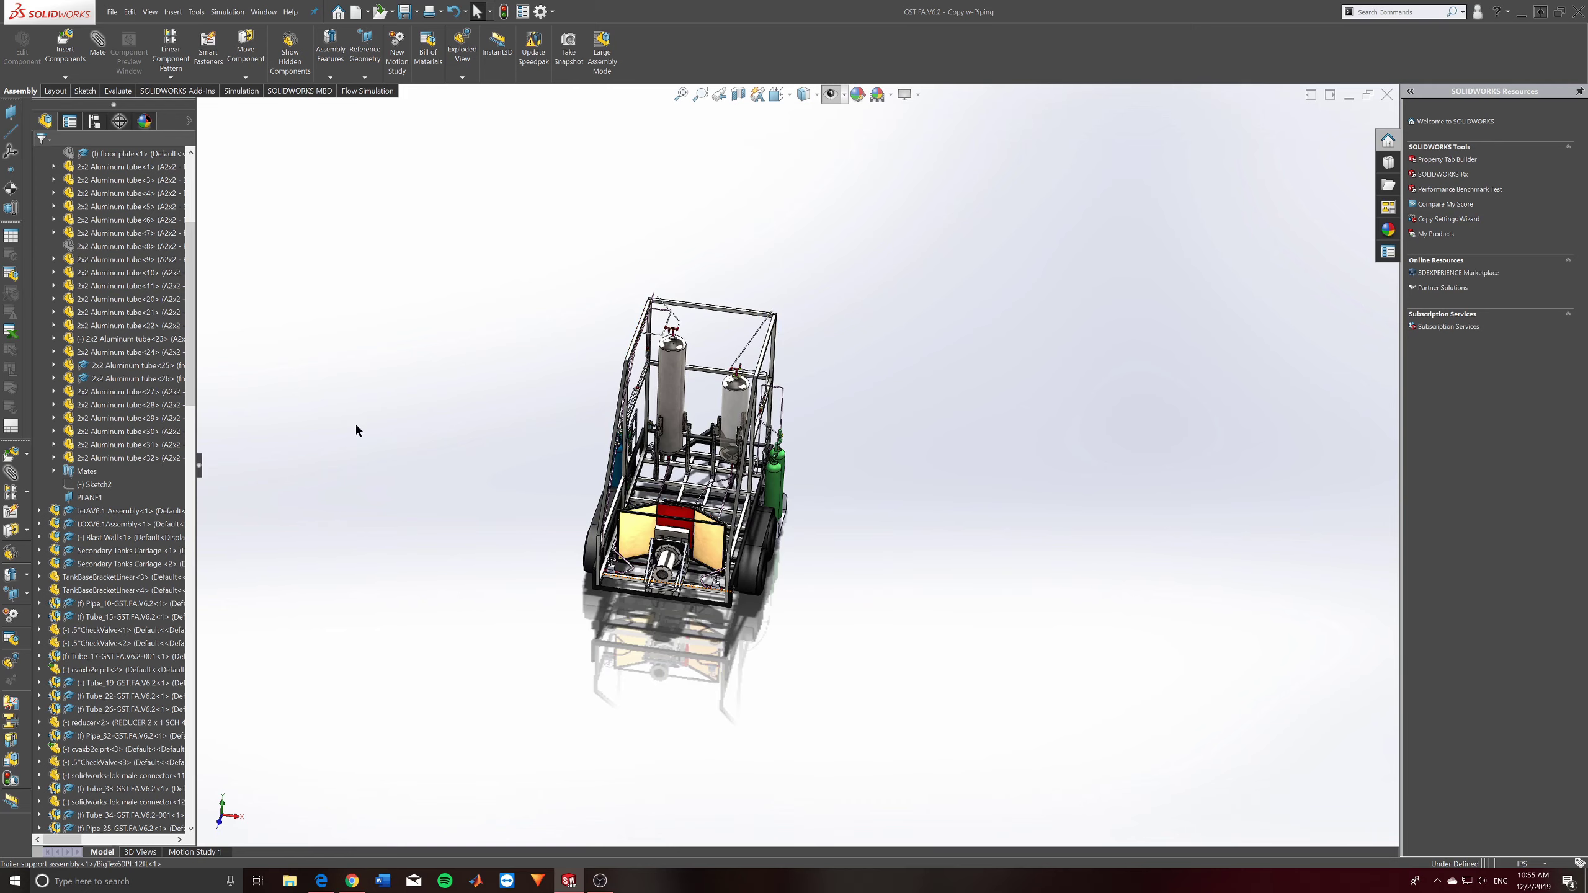
middle_click_drag(883, 701, 850, 627)
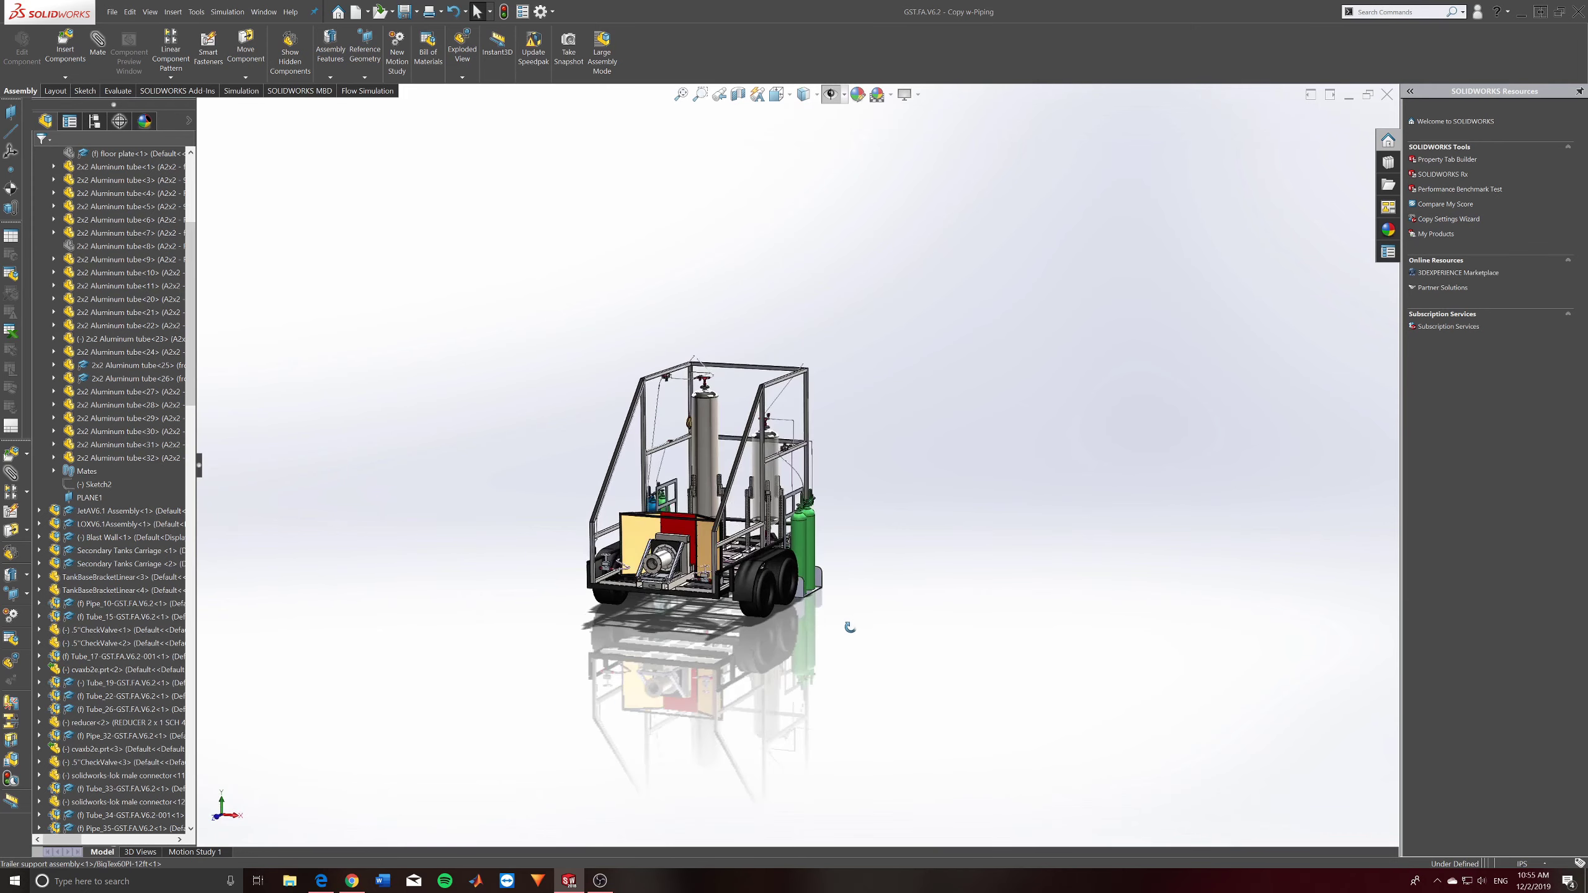
Examine the engine sled and blast wall up close, and return to a three-quarter view of the whole trailer.
scroll(696, 489, "down", 10)
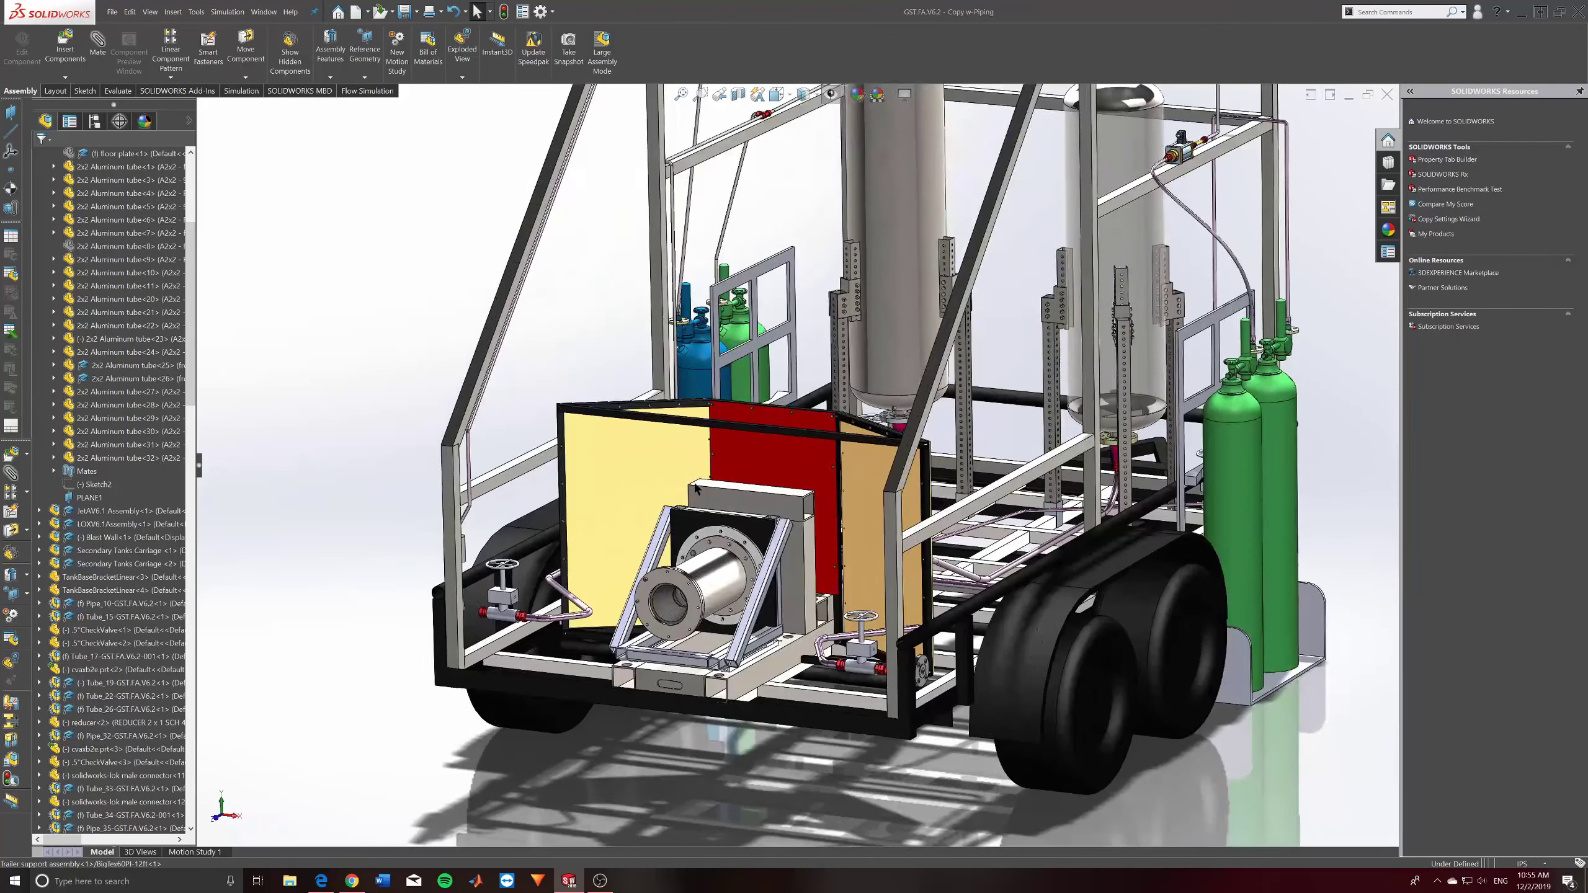
middle_click_drag(758, 562, 780, 531)
scroll(772, 570, "up", 2)
scroll(779, 530, "down", 1)
scroll(813, 475, "up", 3)
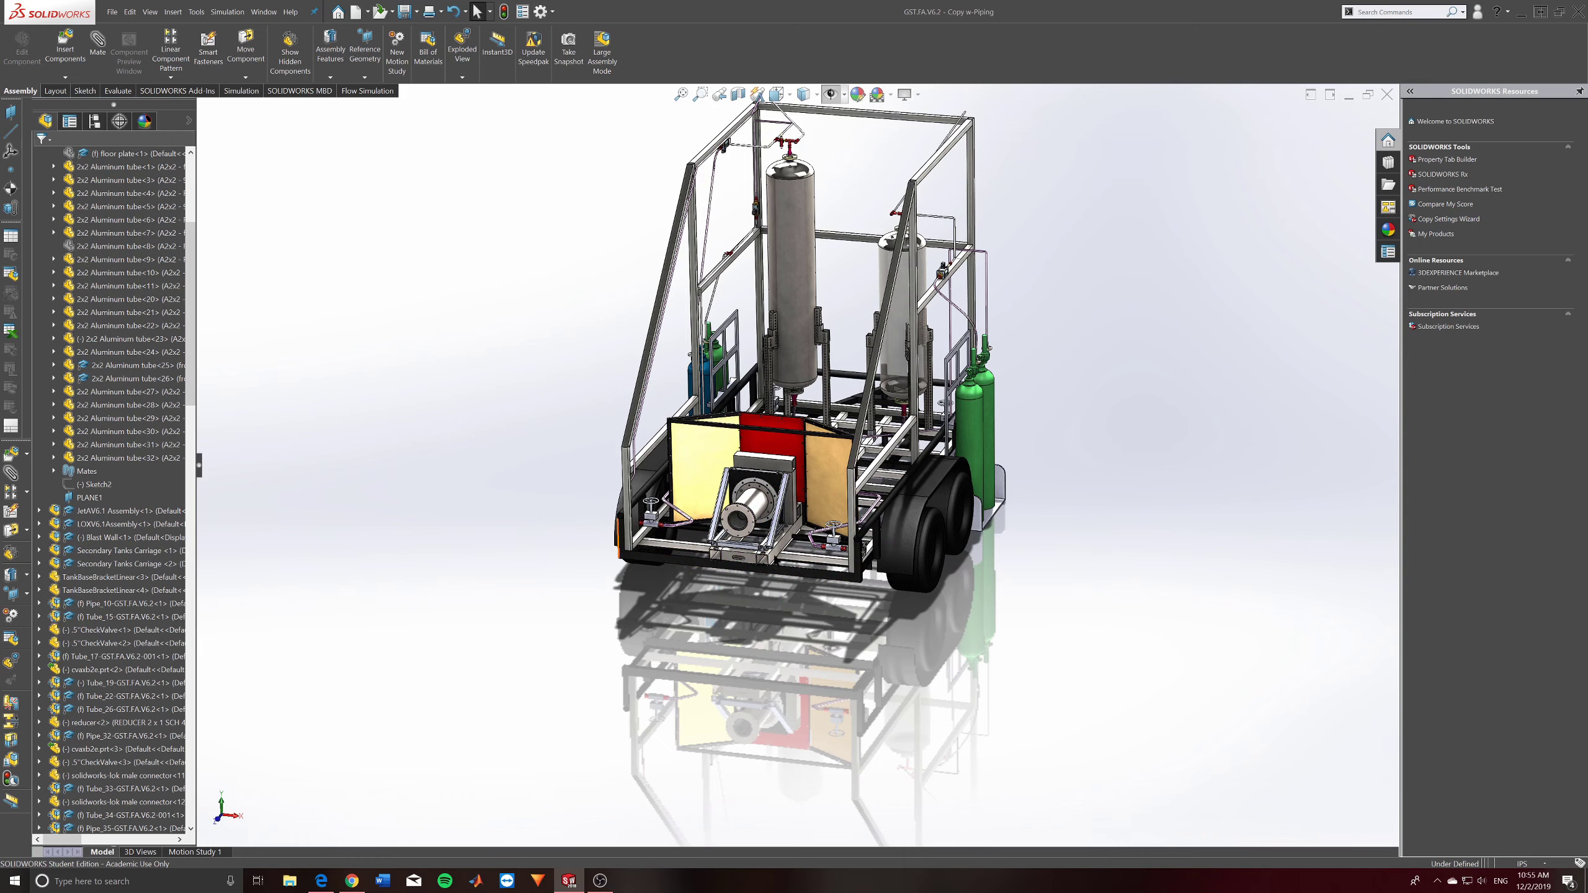
middle_click_drag(918, 130, 1159, 361)
scroll(1157, 357, "up", 2)
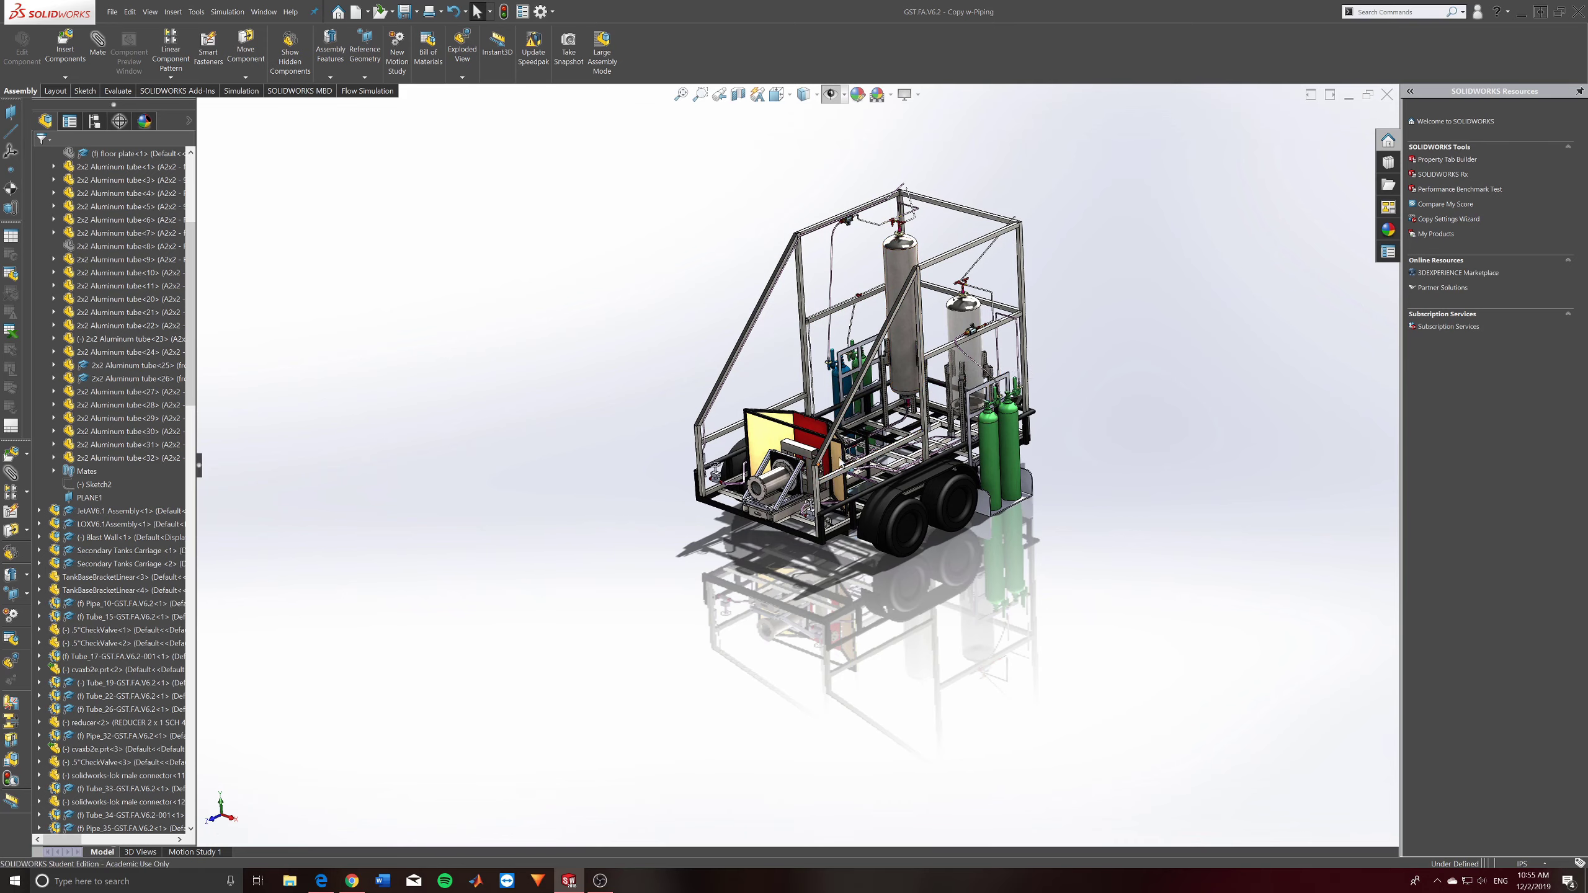
View the trailer's frame, tanks and piping from steeply above the engine end, and return to a three-quarter view.
middle_click_drag(960, 554, 884, 383)
scroll(773, 256, "down", 3)
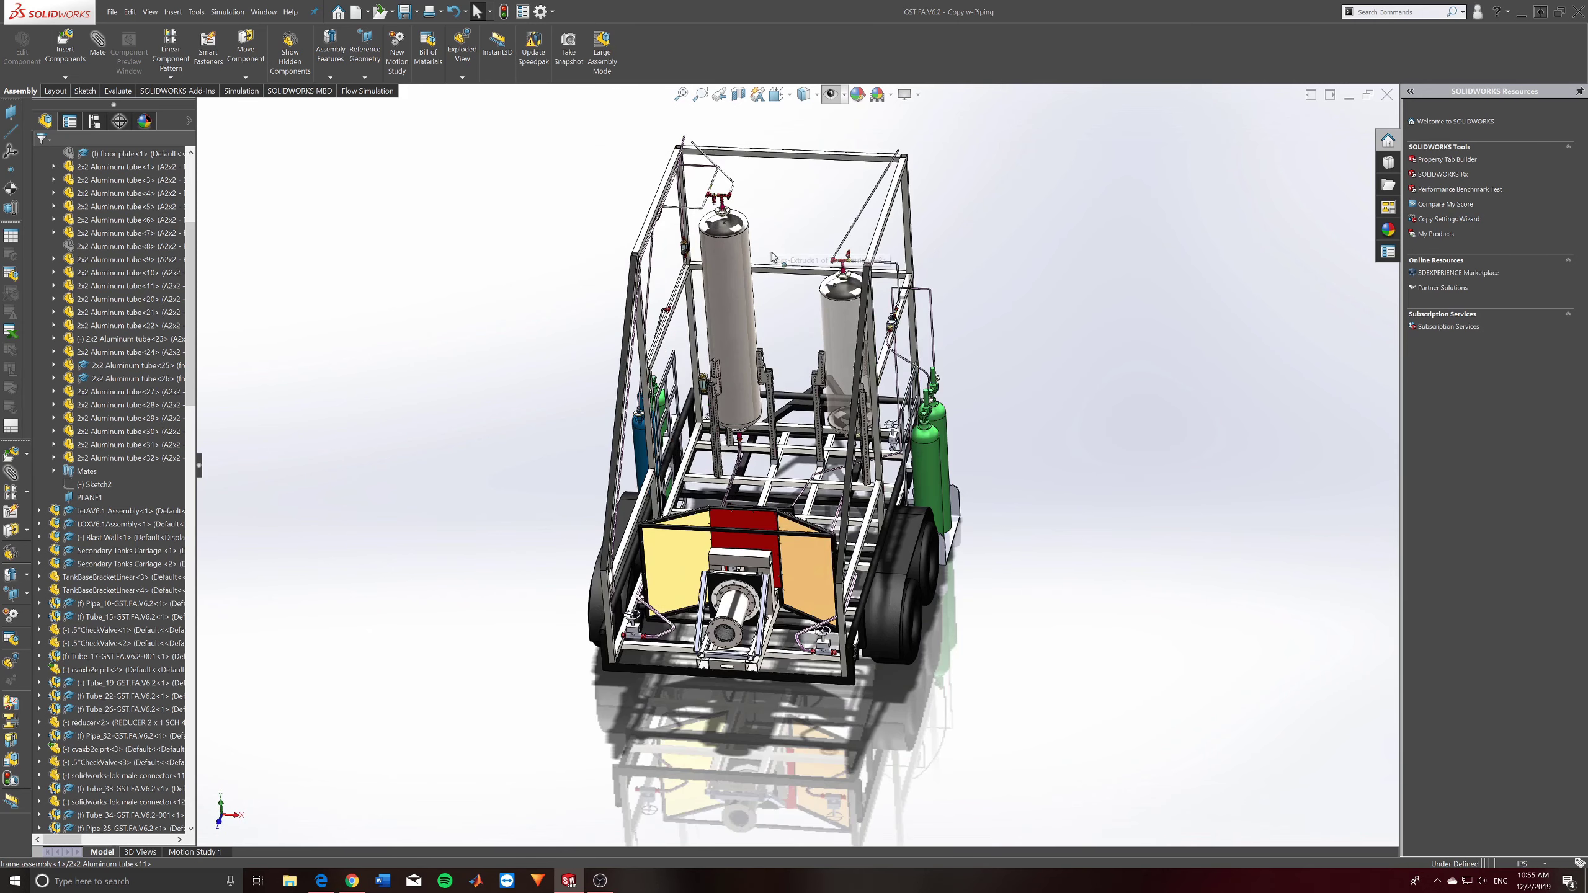
middle_click_drag(768, 303, 841, 423)
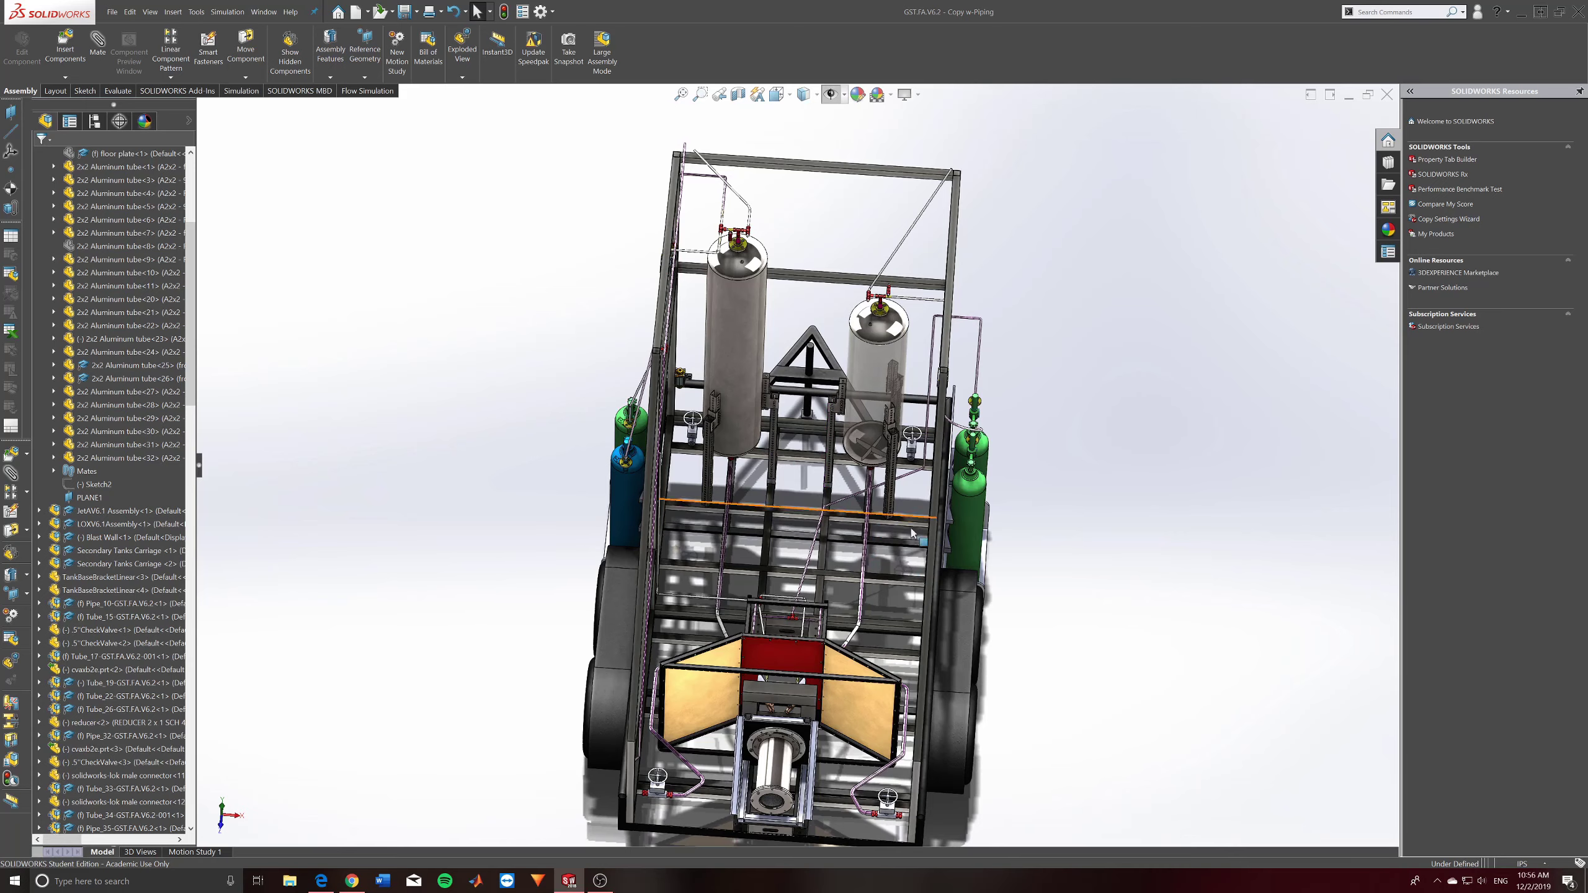
mouse_move(898, 605)
middle_mouse_down()
mouse_move(869, 615)
mouse_move(894, 619)
middle_mouse_up()
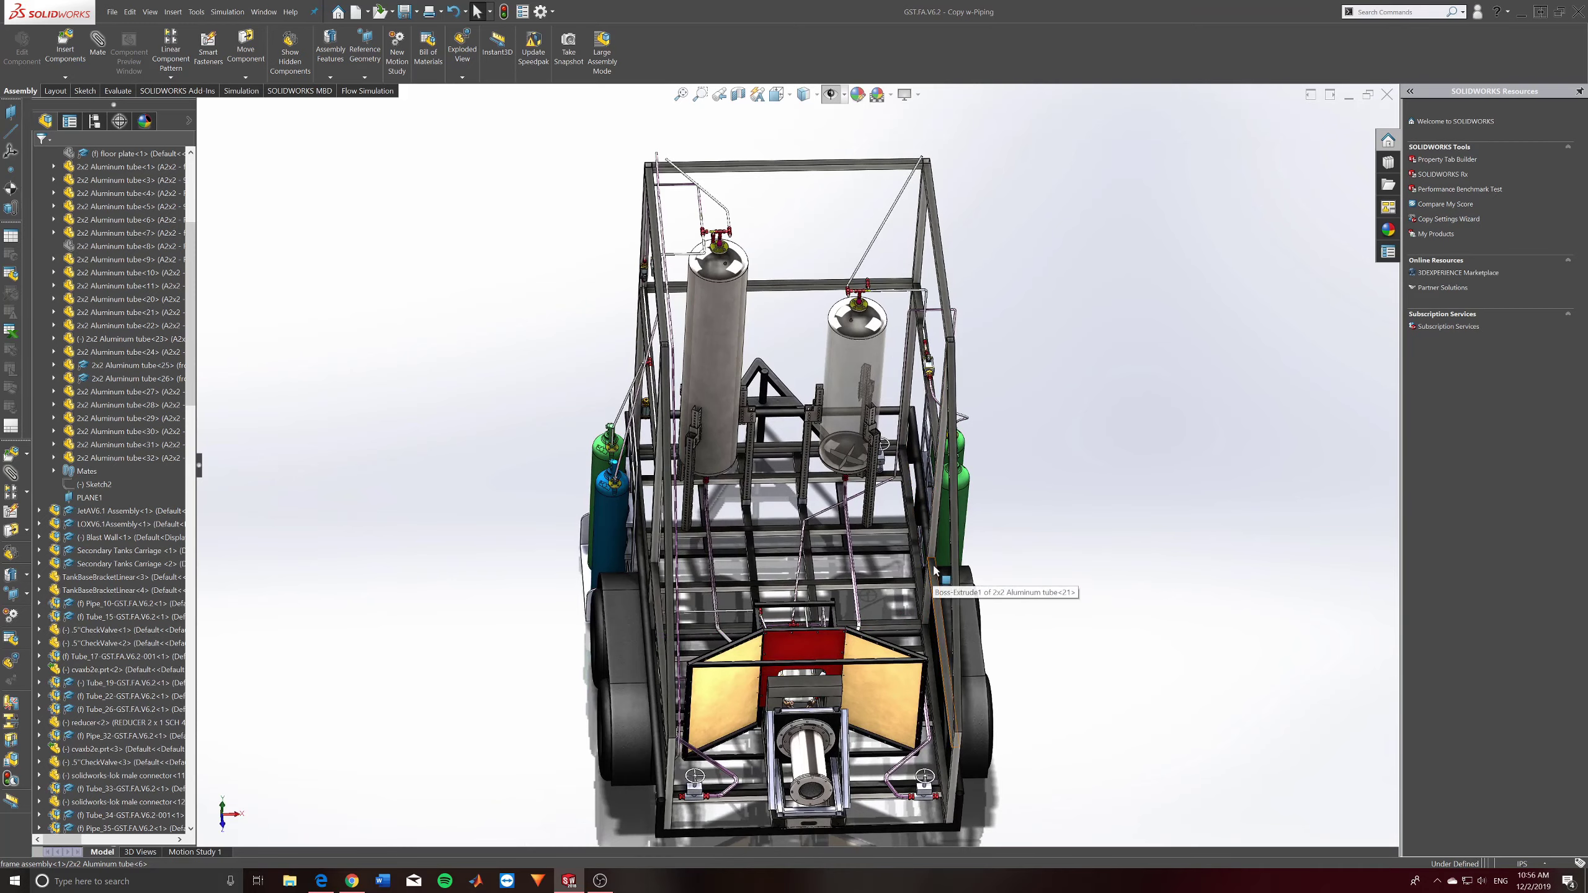
middle_click_drag(938, 565, 844, 486)
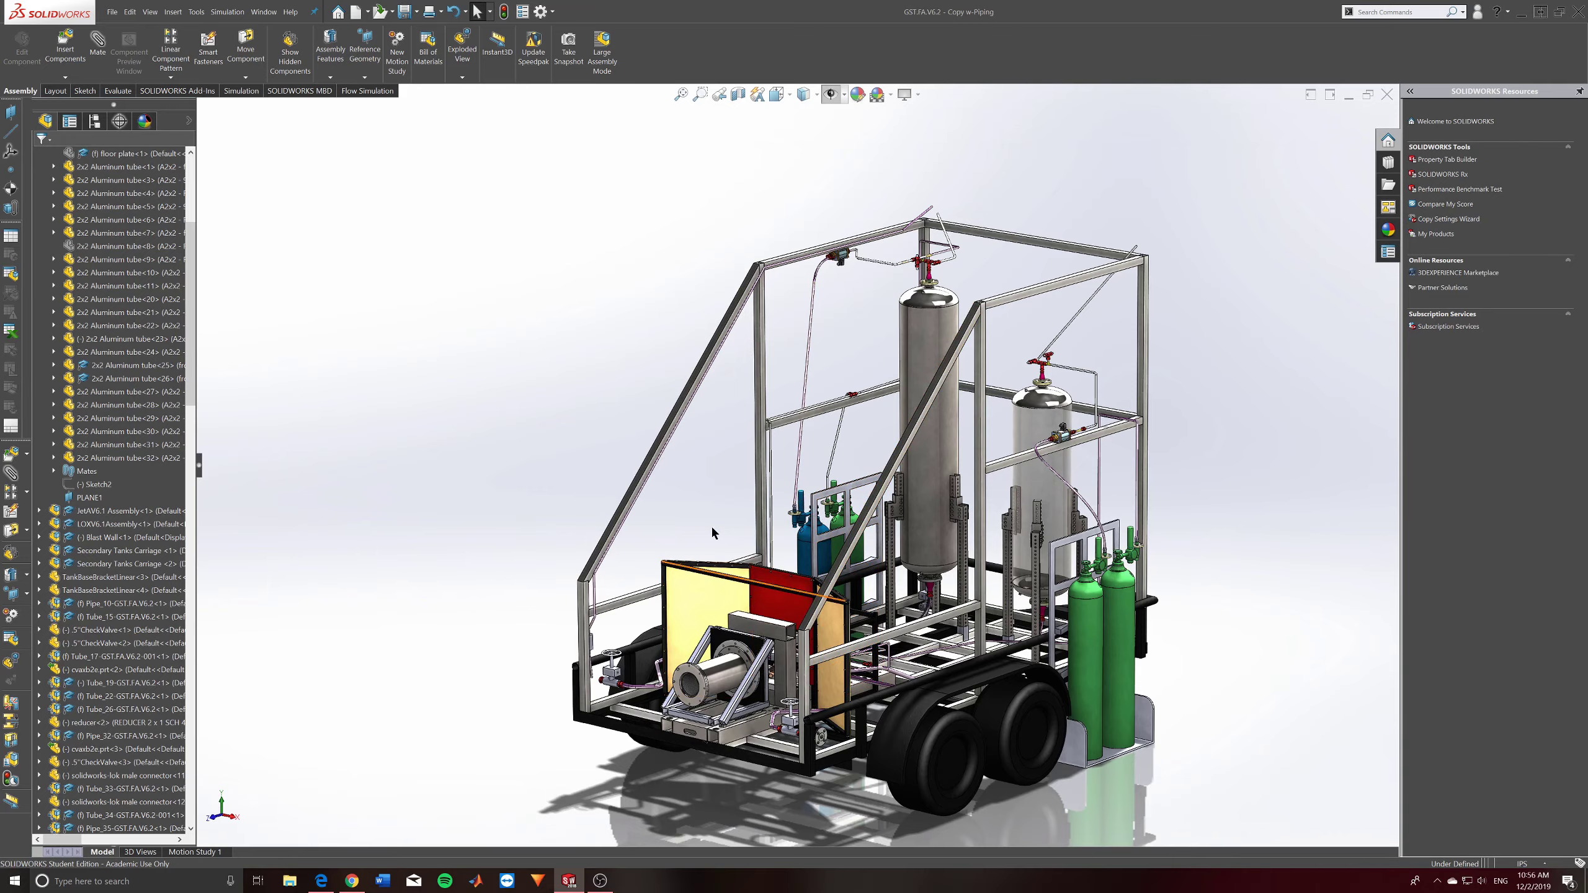
middle_click_drag(720, 495, 712, 574)
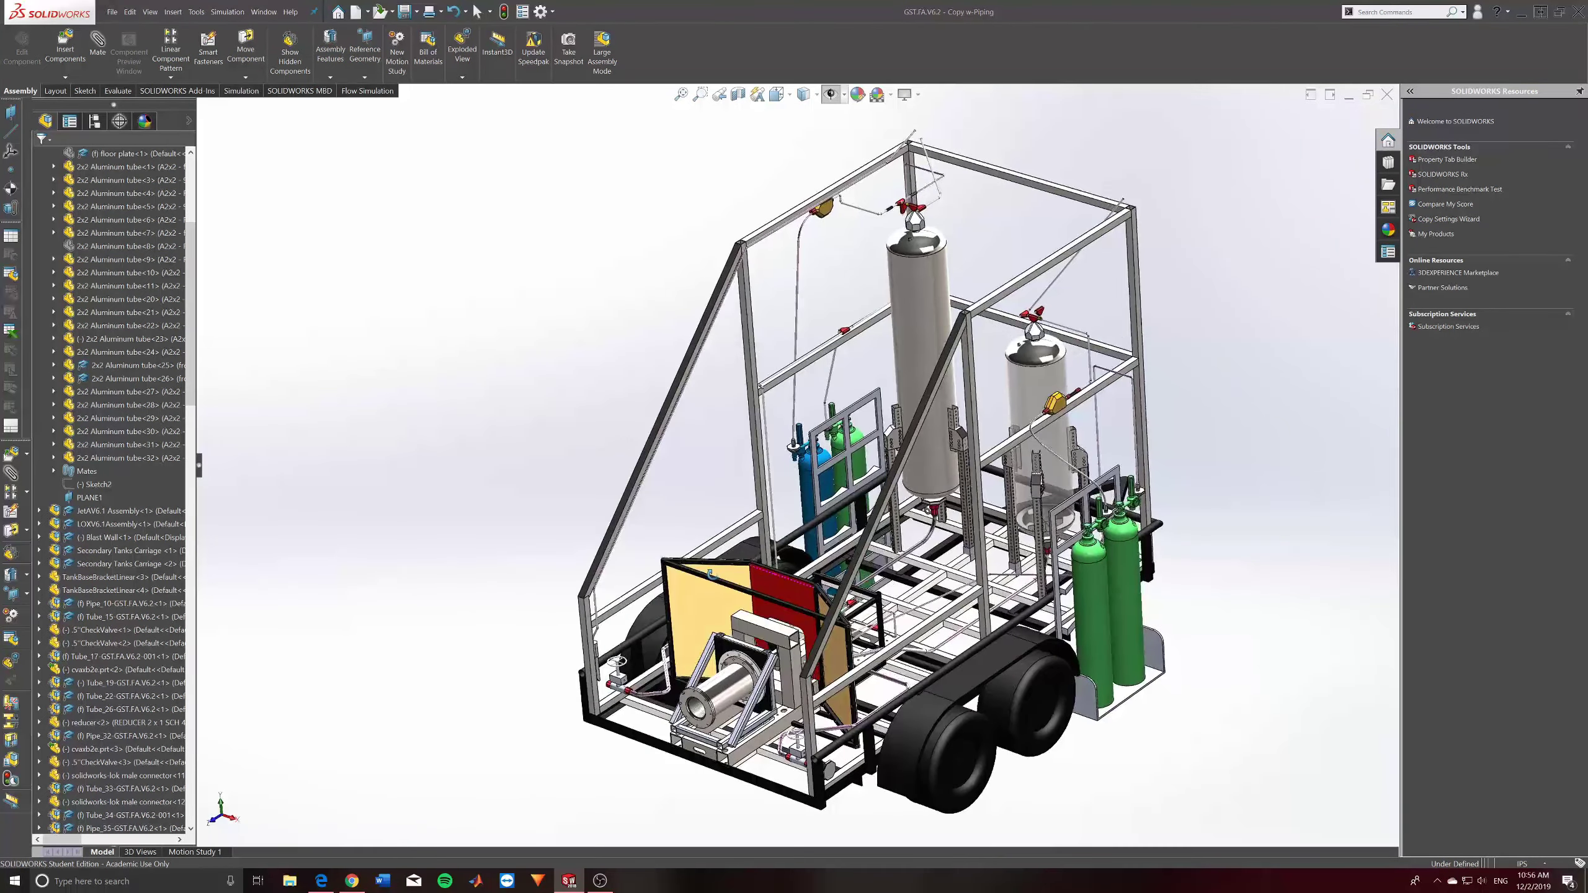
Look over the trailer's wheel side and engine end, finishing on an overview of the complete assembly.
scroll(1032, 700, "down", 3)
middle_click_drag(1026, 699, 750, 575)
scroll(747, 712, "up", 2)
scroll(757, 519, "up", 2)
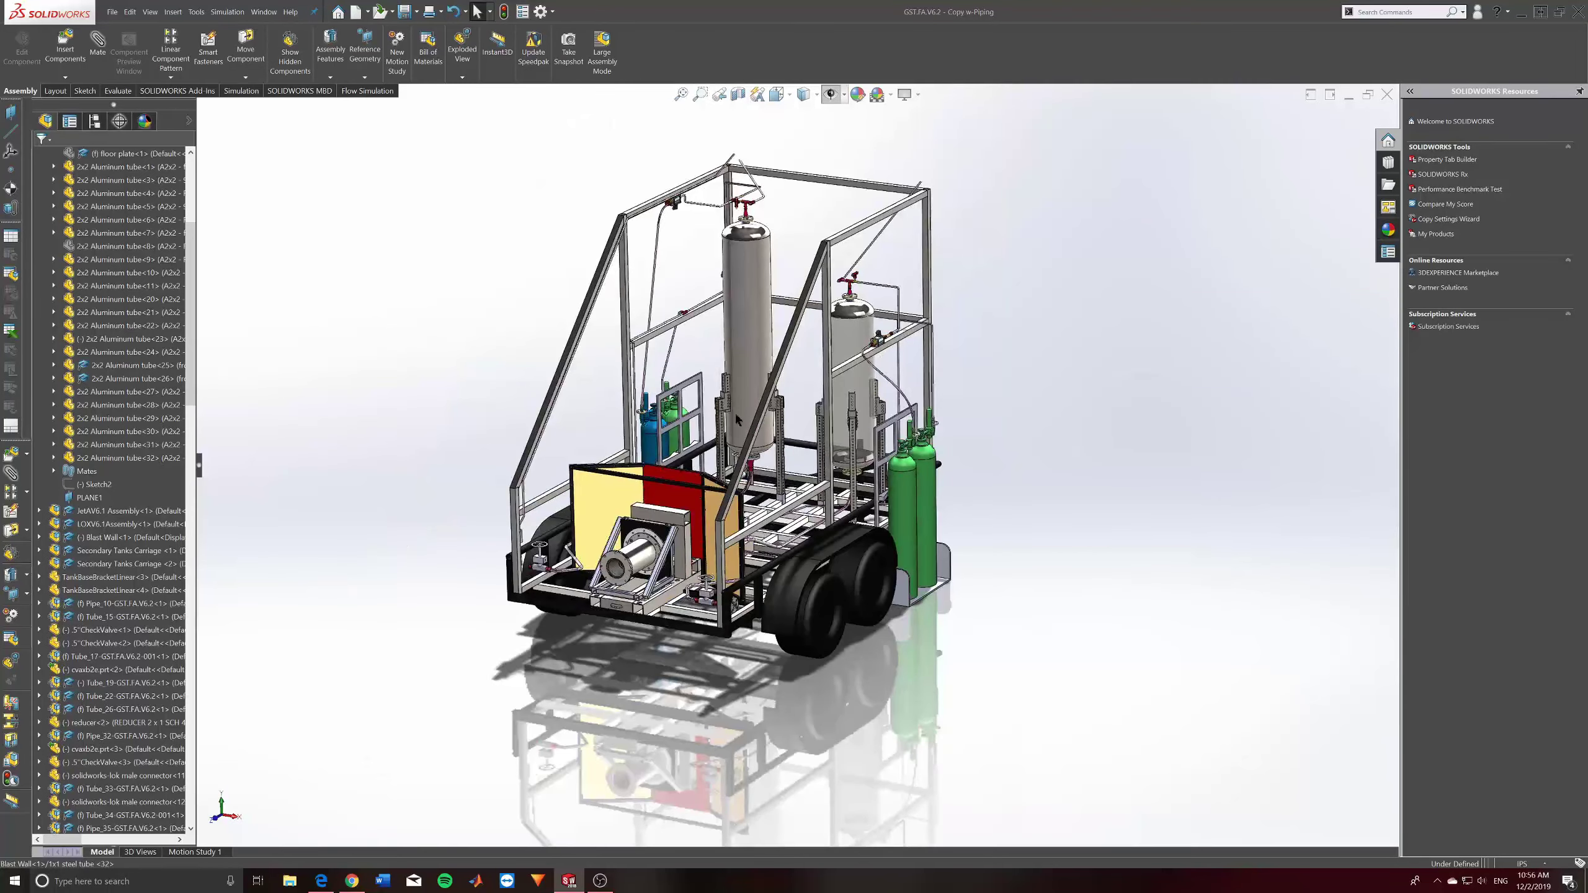
scroll(718, 376, "down", 1)
middle_click_drag(709, 321, 717, 357, "ctrl")
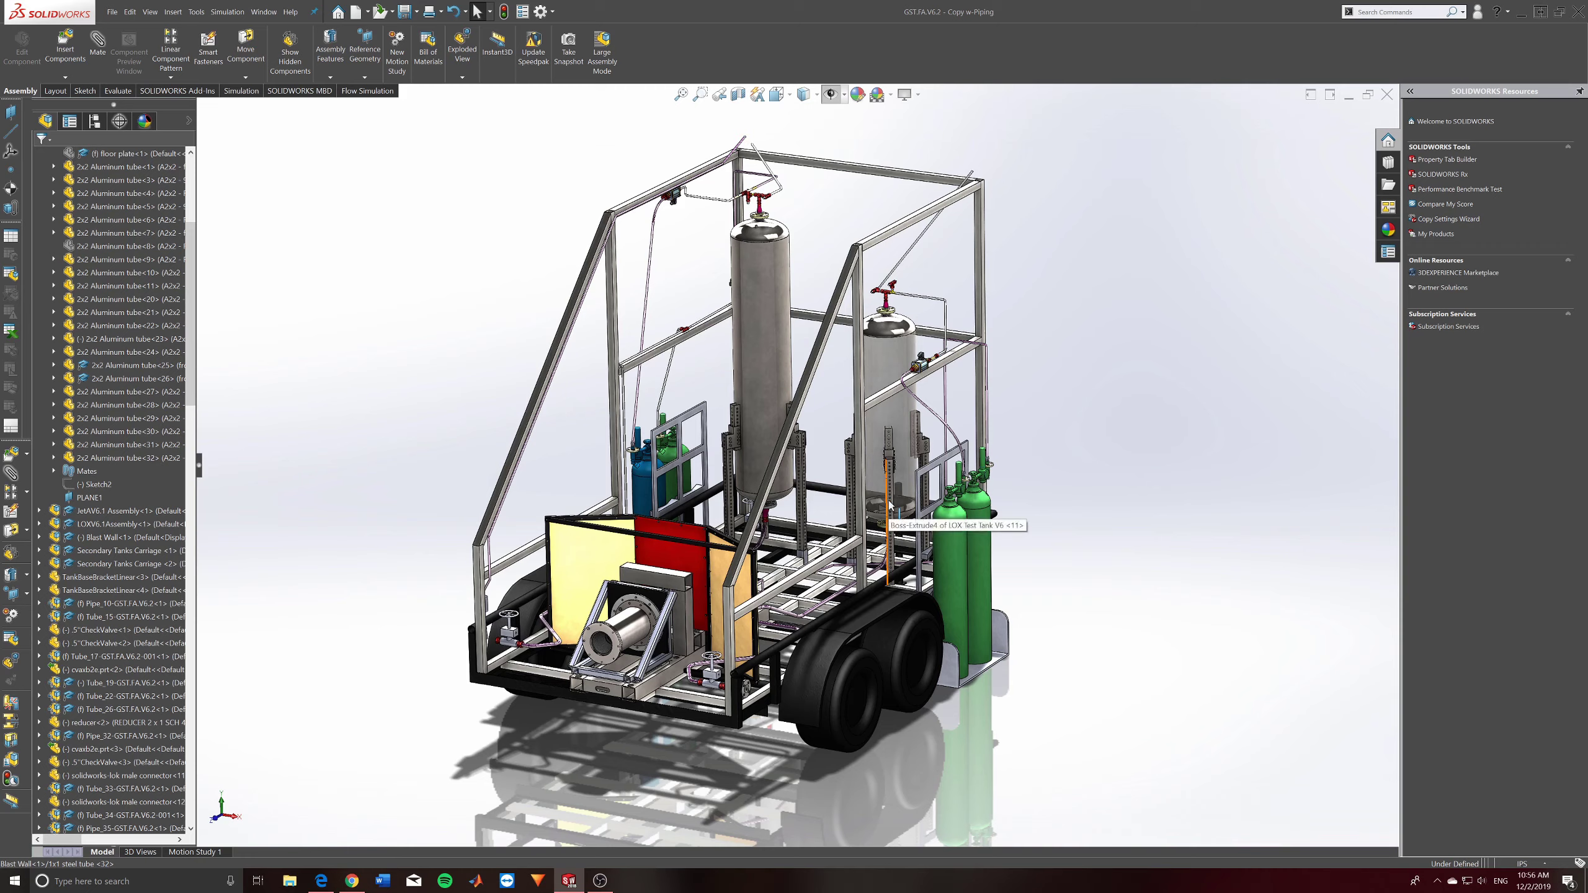
Switch to Chrome and bring up the TRR-Final Model (Do not Edit) folder in Google Drive.
left_click(354, 881)
left_click(354, 881)
left_click(353, 881)
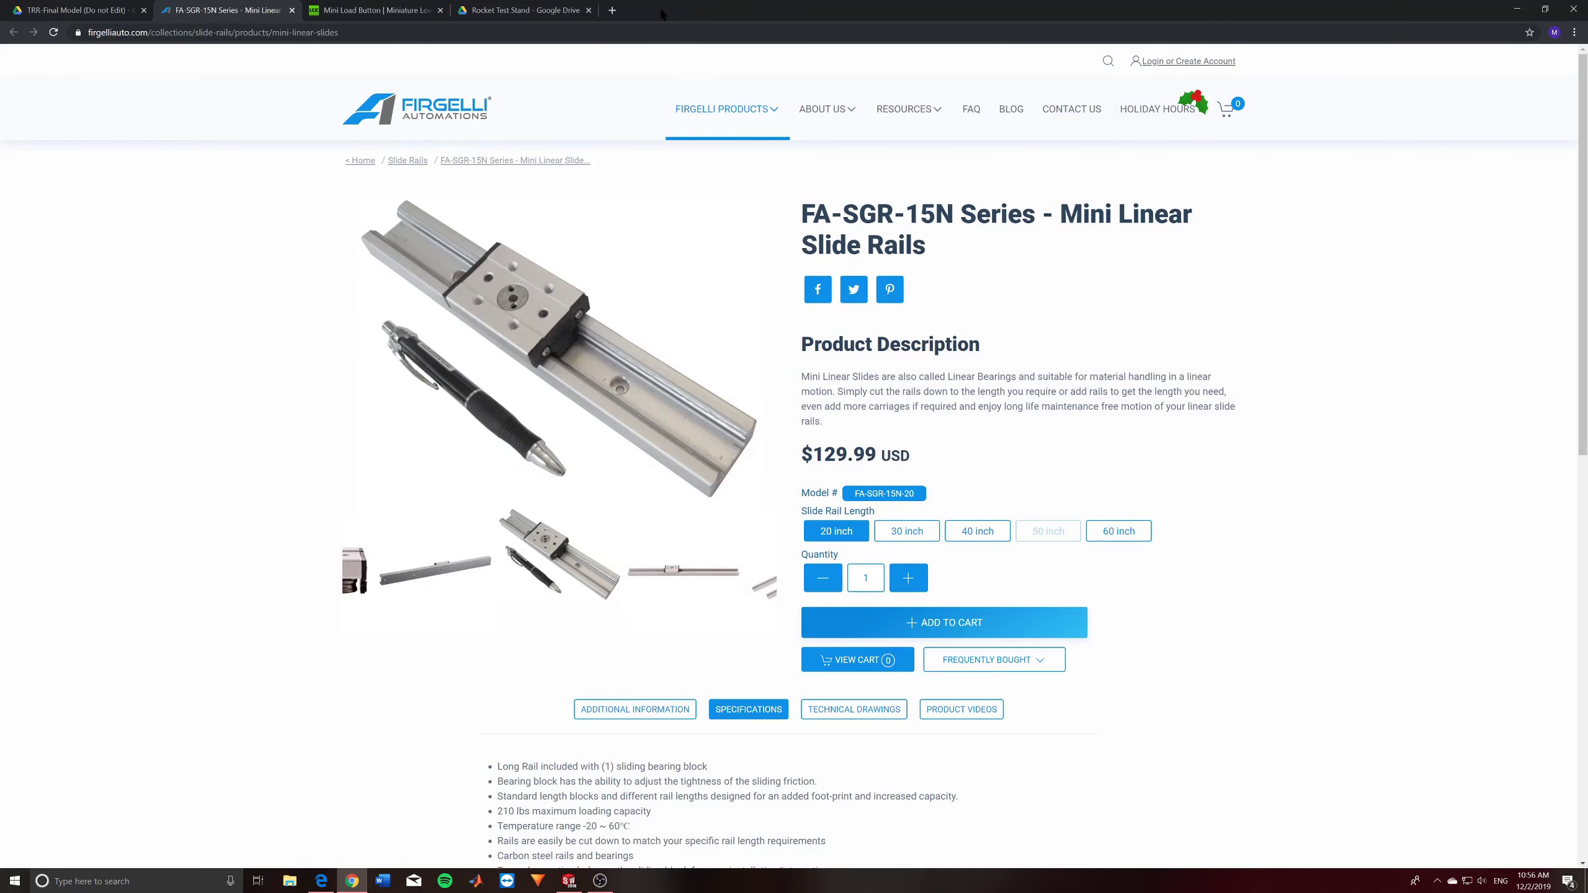
left_click(613, 10)
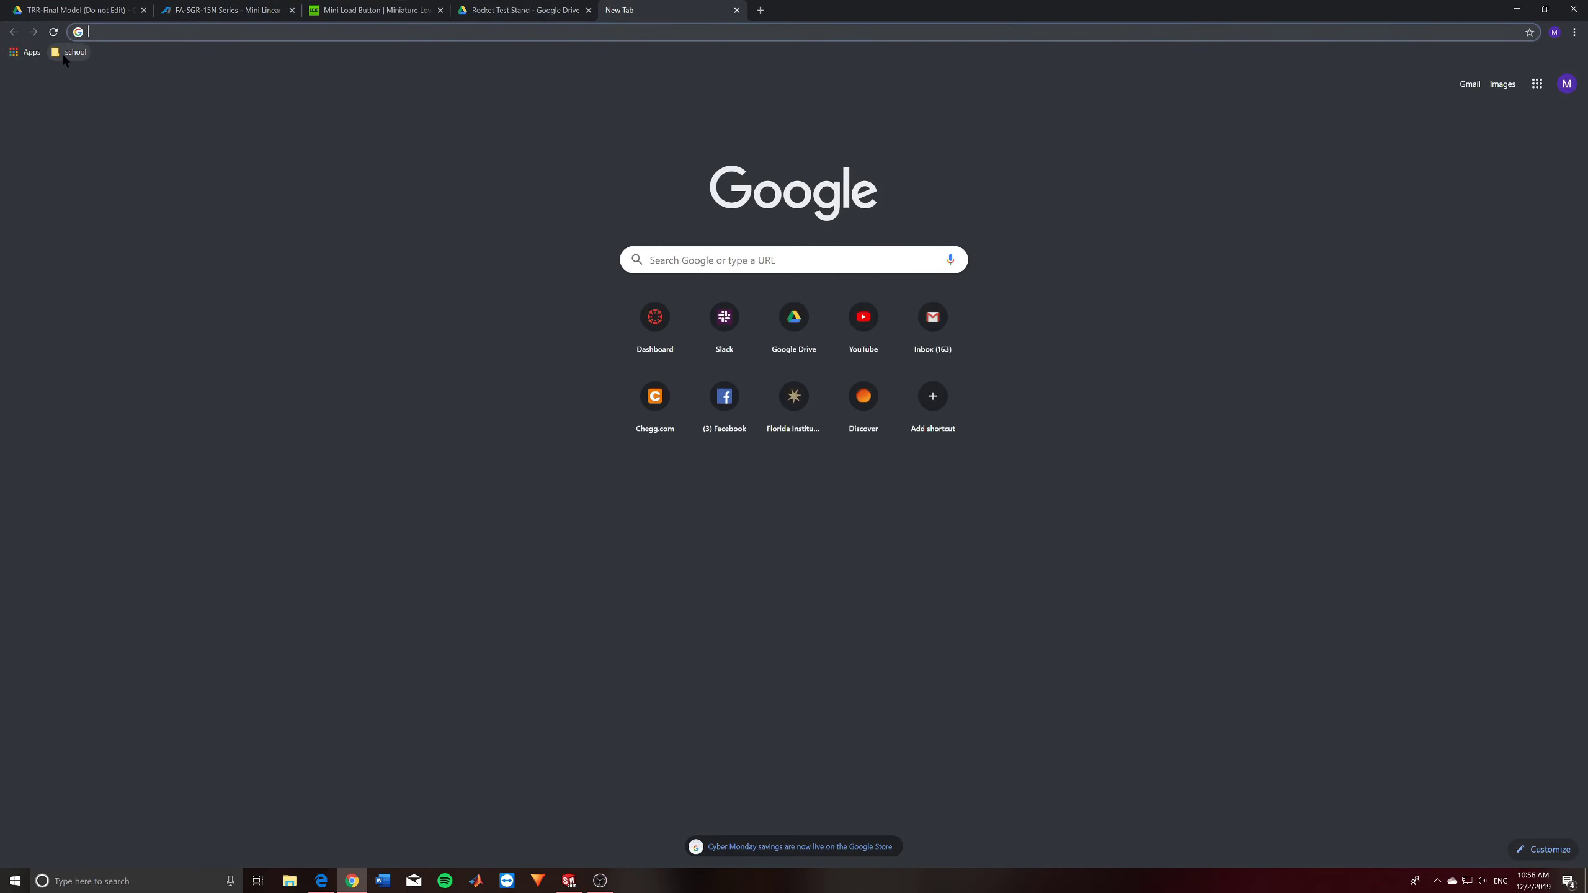
left_click(58, 7)
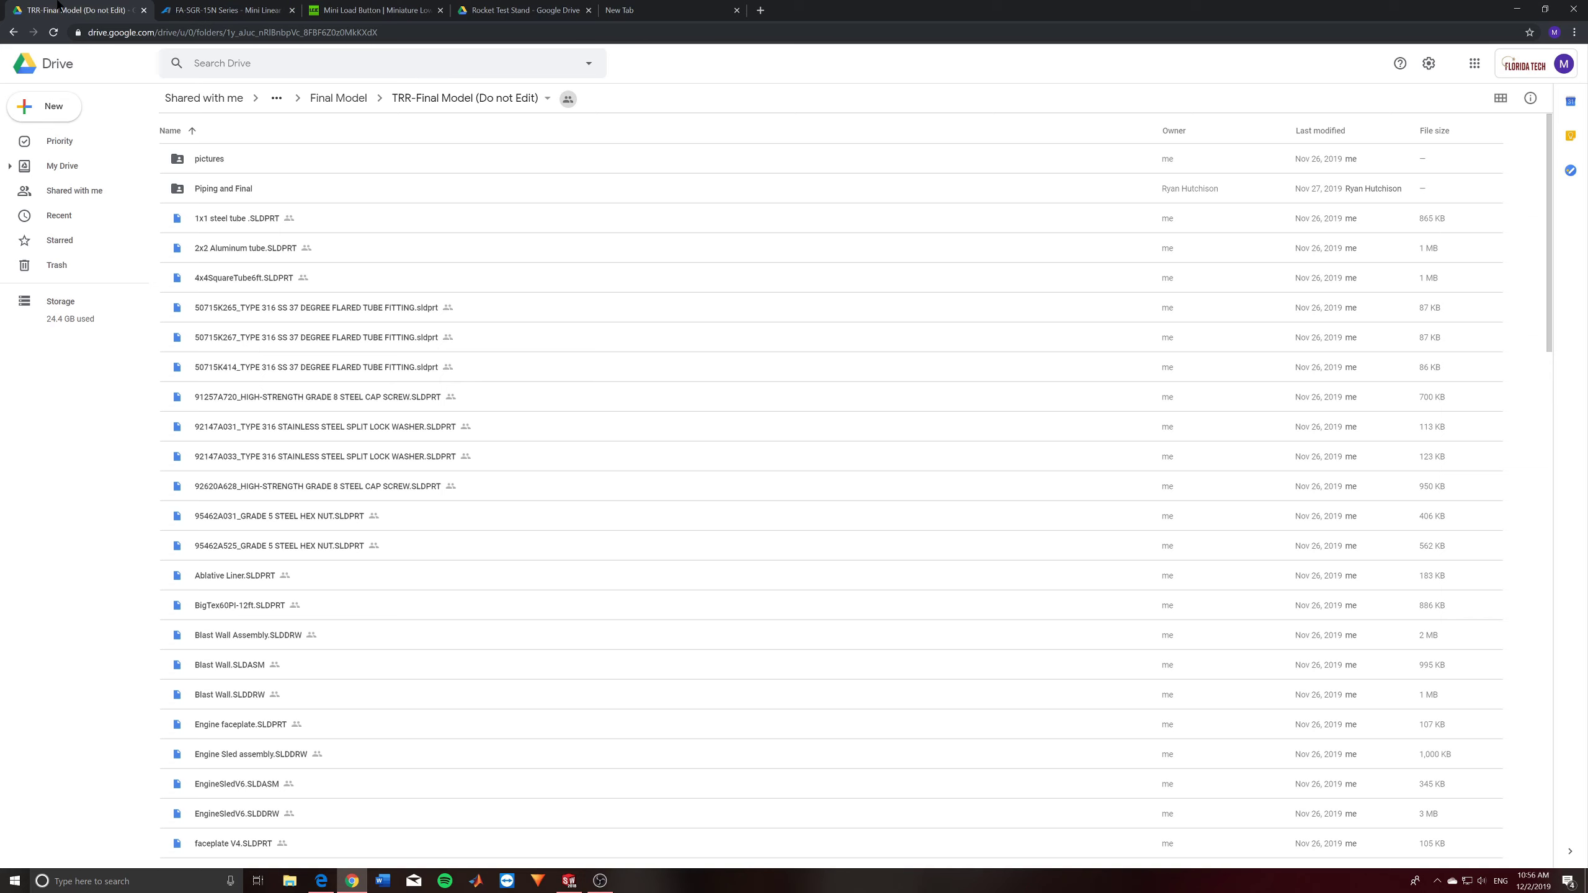
Go up from the model folder to Shared with me and open the TRR document.
left_click(331, 98)
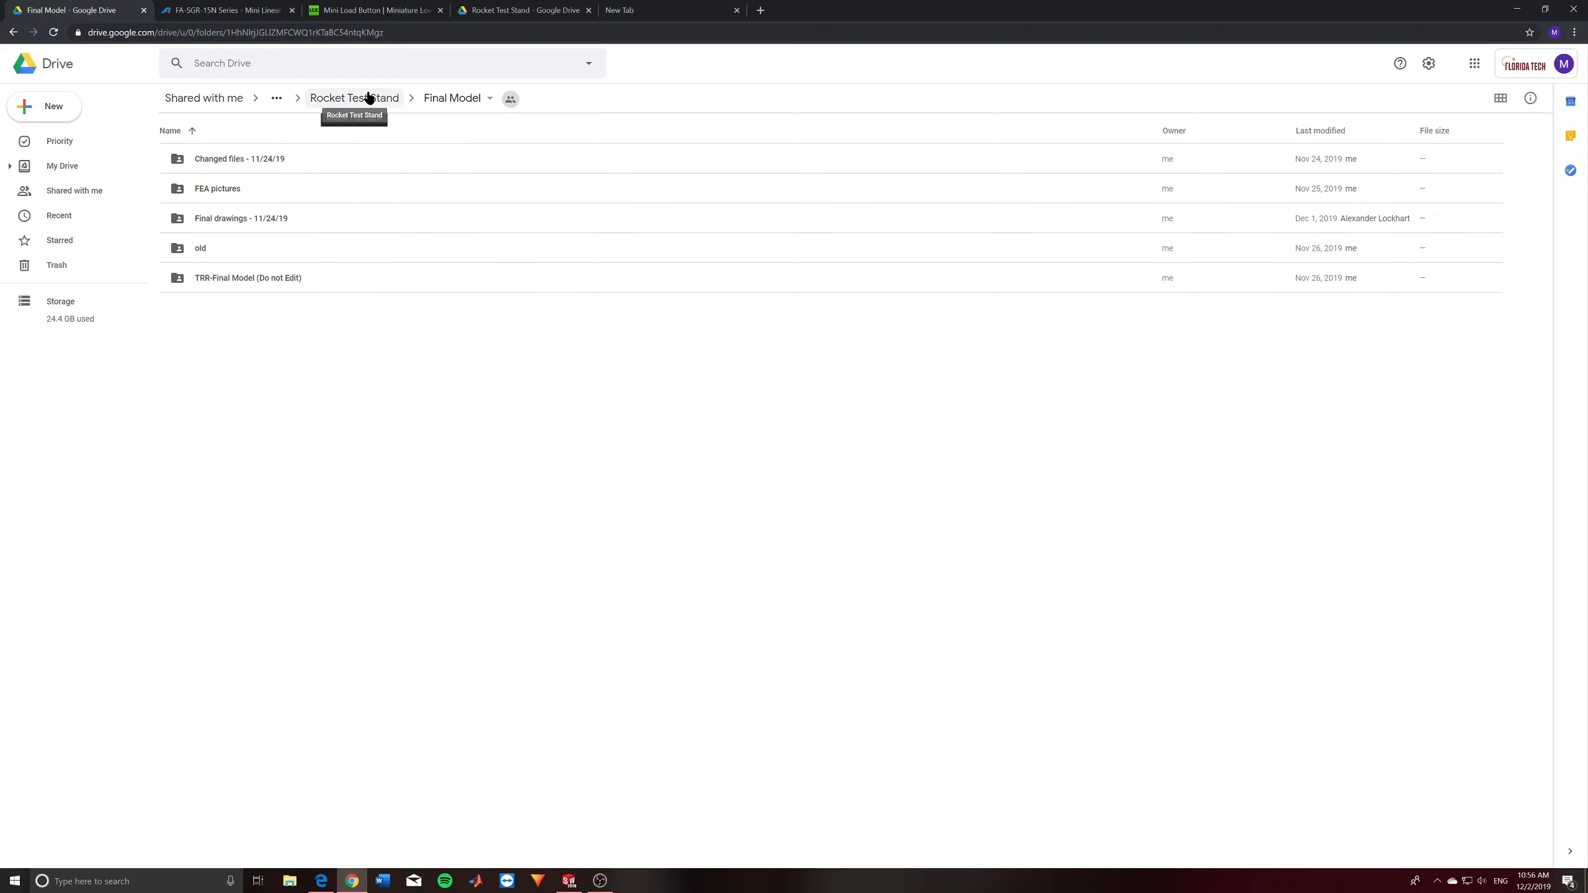
left_click(216, 97)
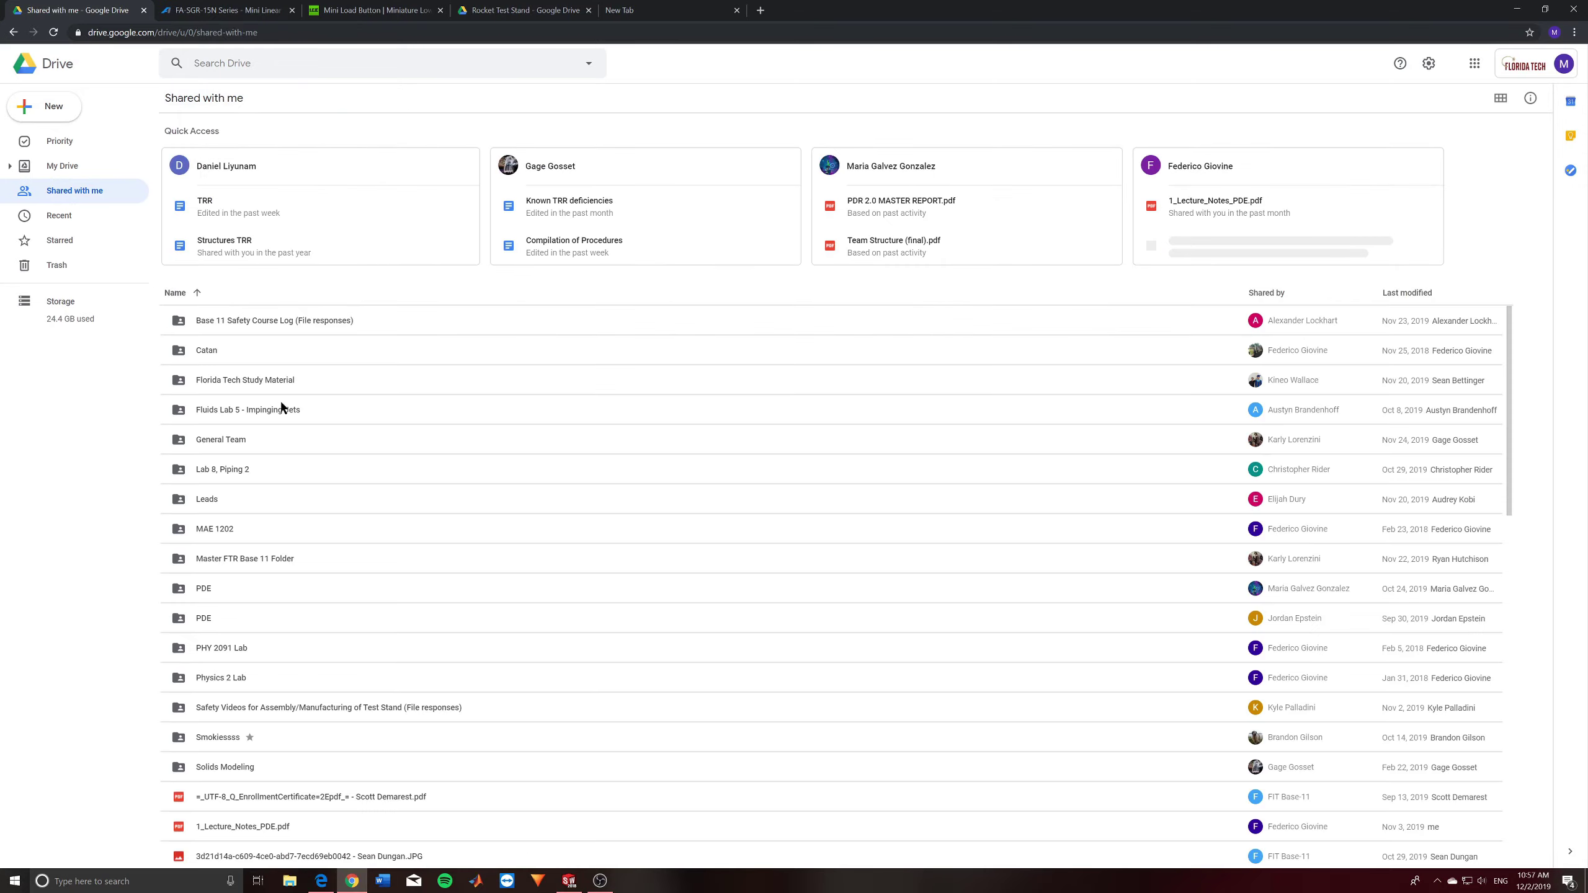
double_click(197, 206)
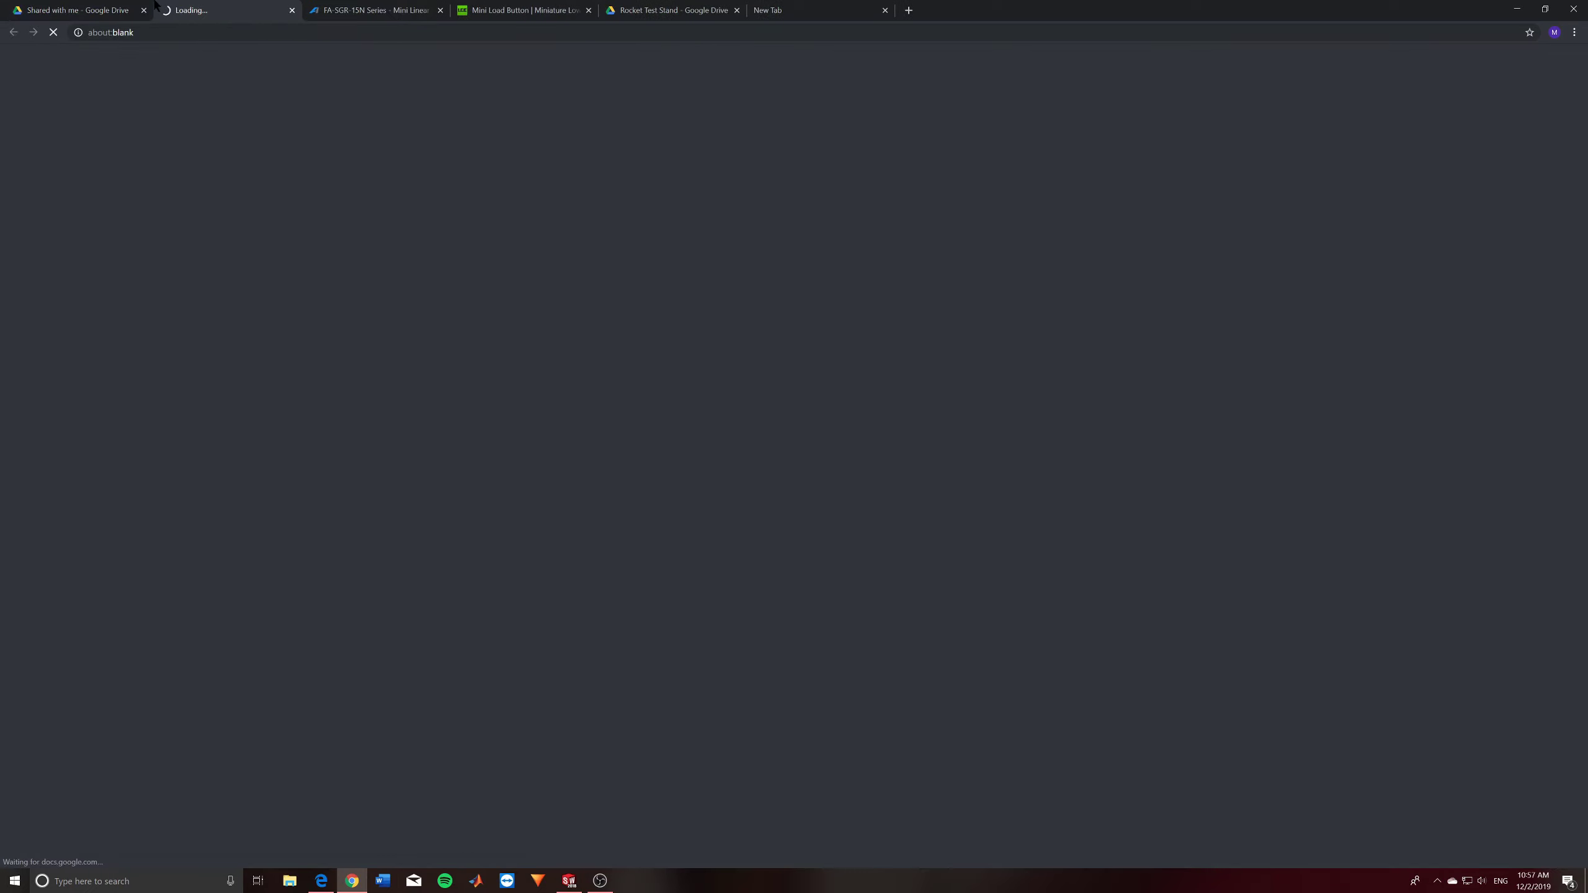
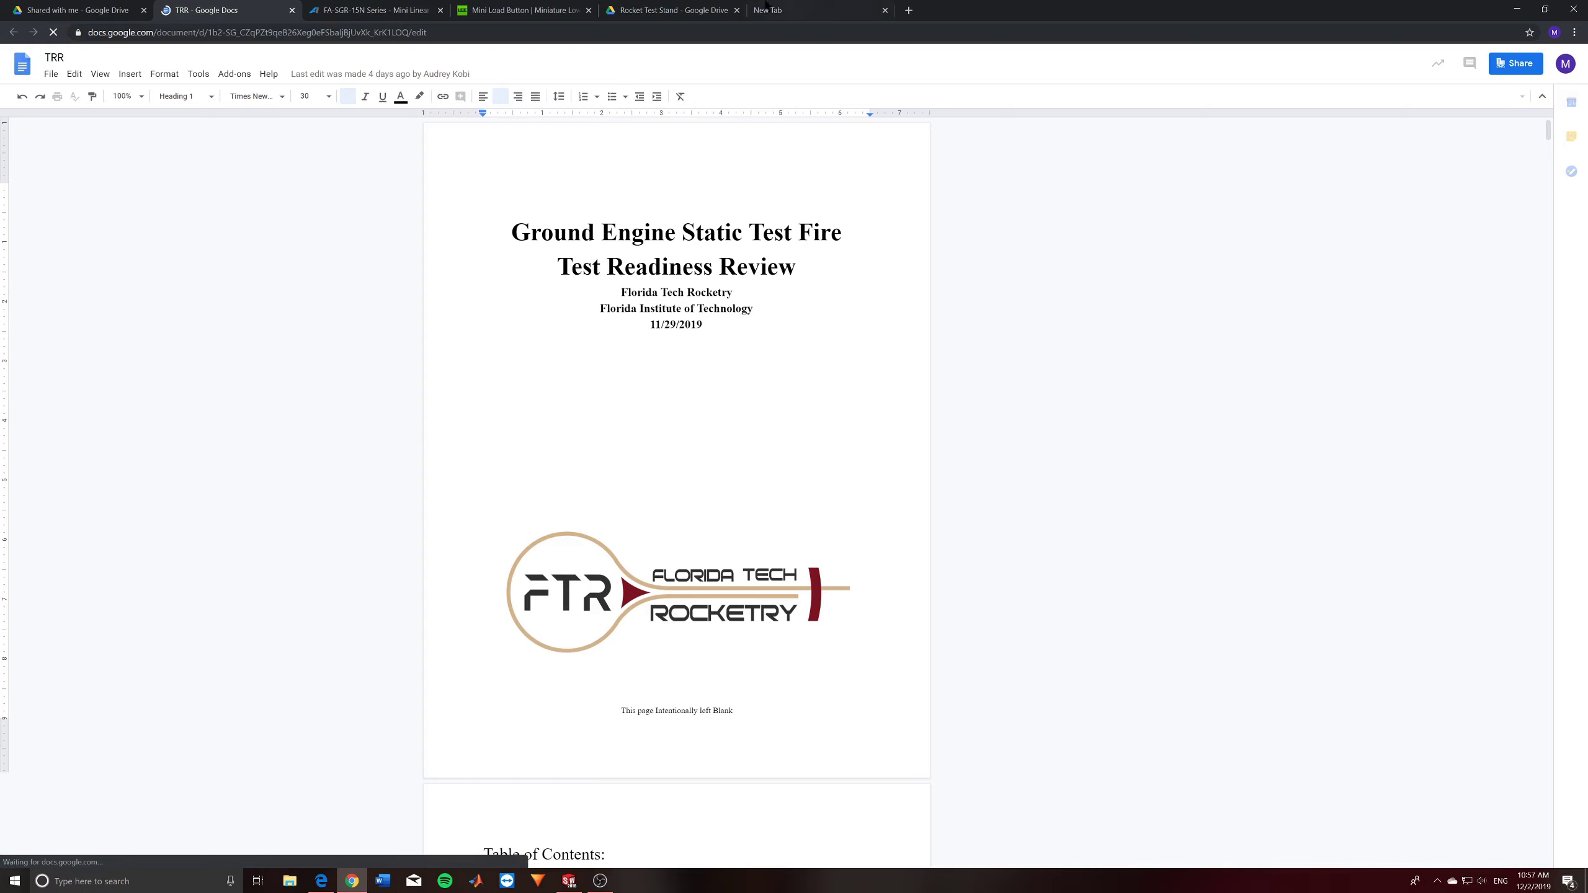
Open Finalized TRR (2).pdf from the Reports folder inside the shared General Team folder.
left_click(93, 10)
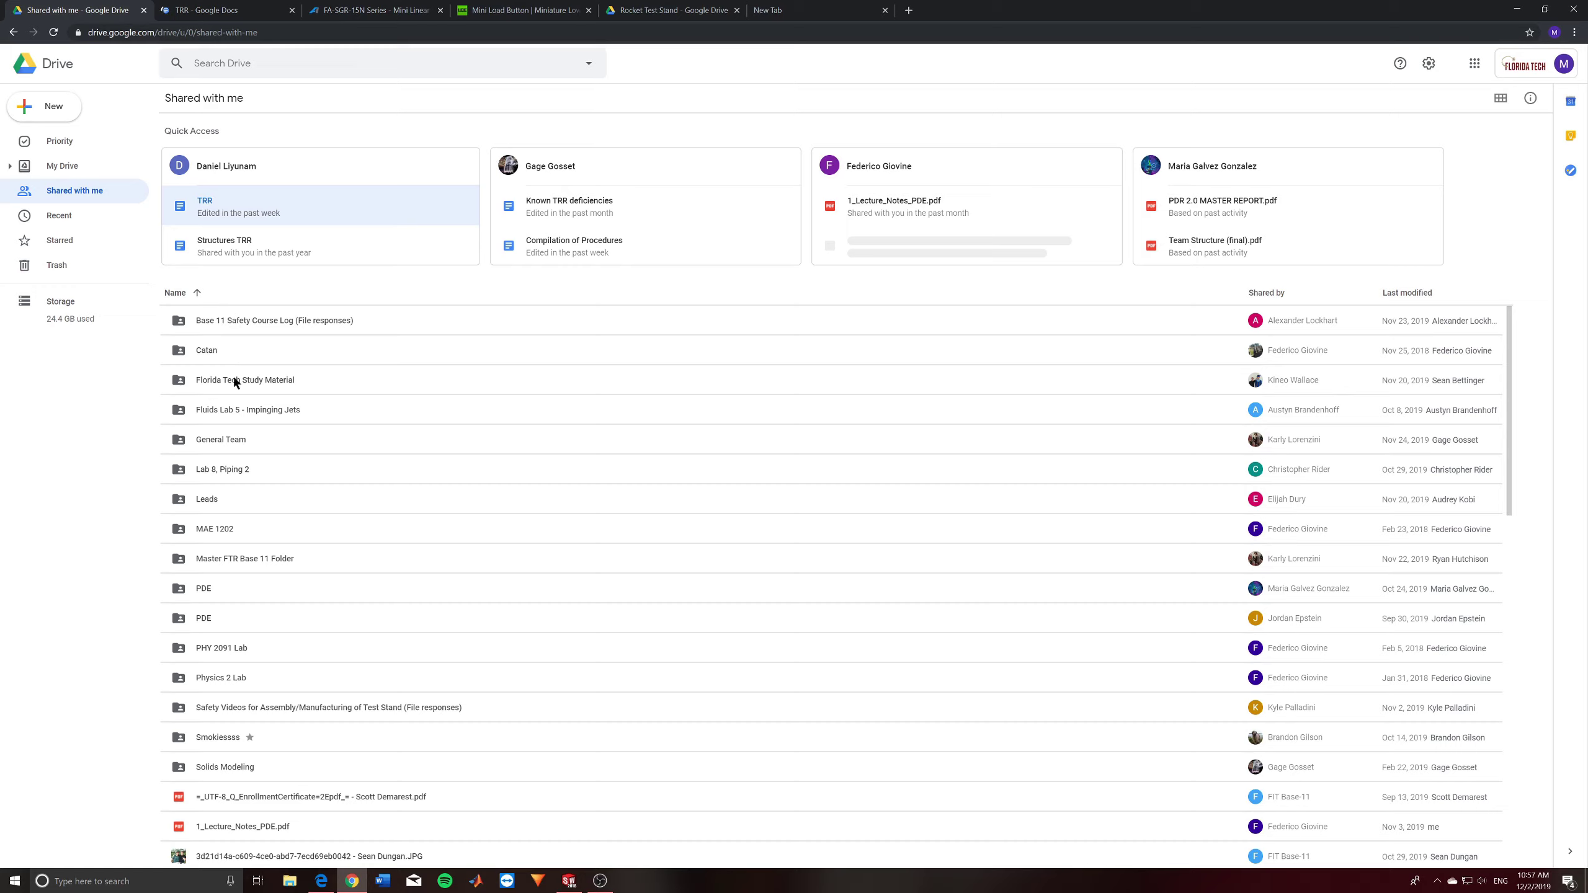
double_click(230, 440)
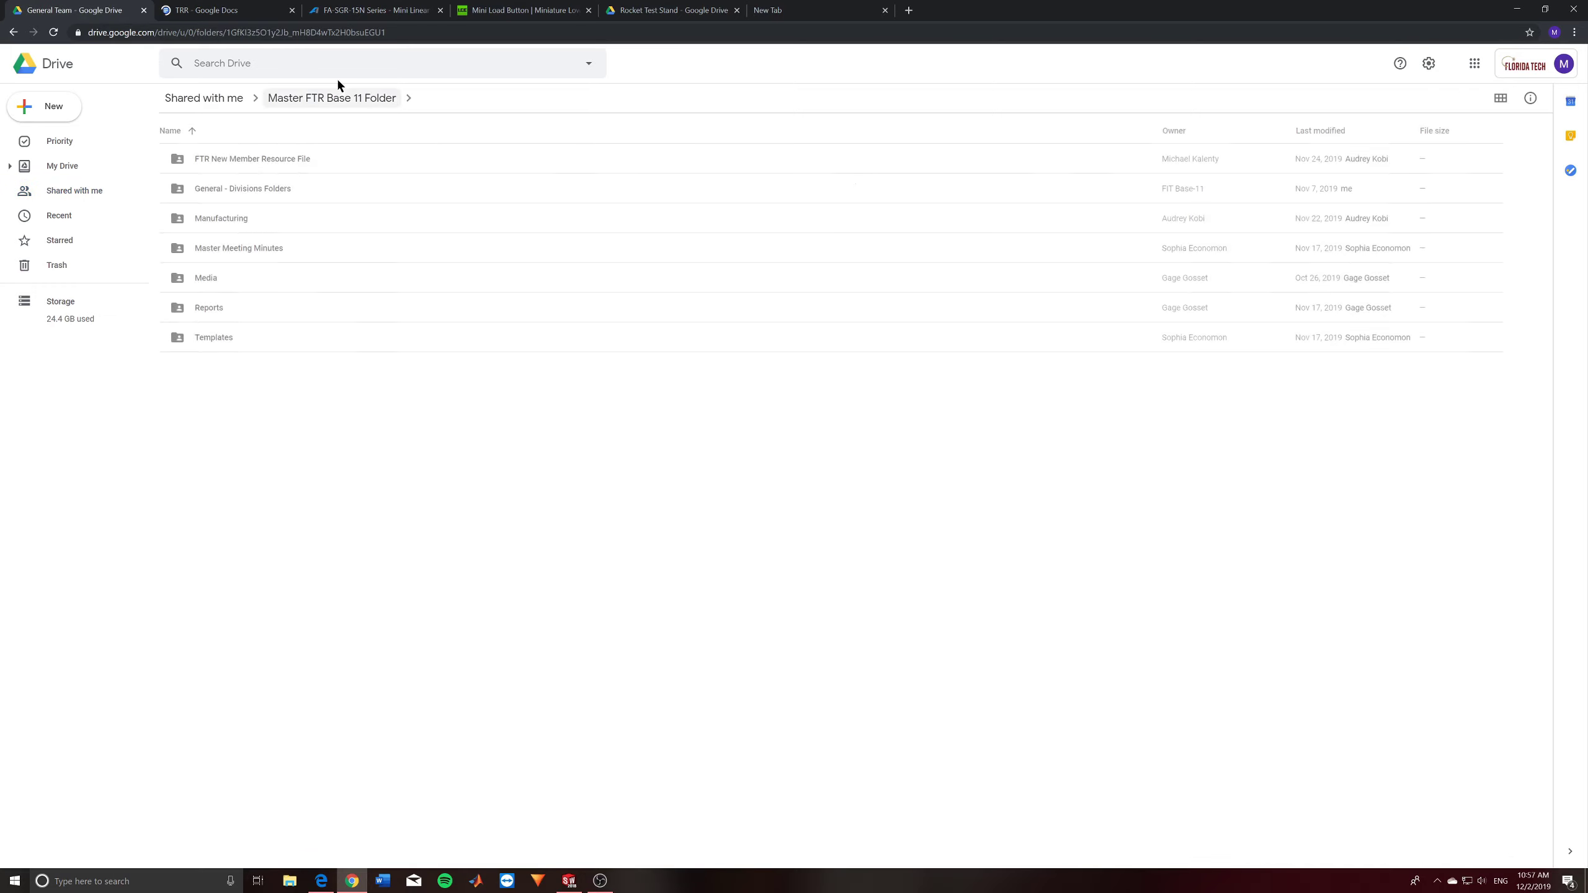
double_click(207, 308)
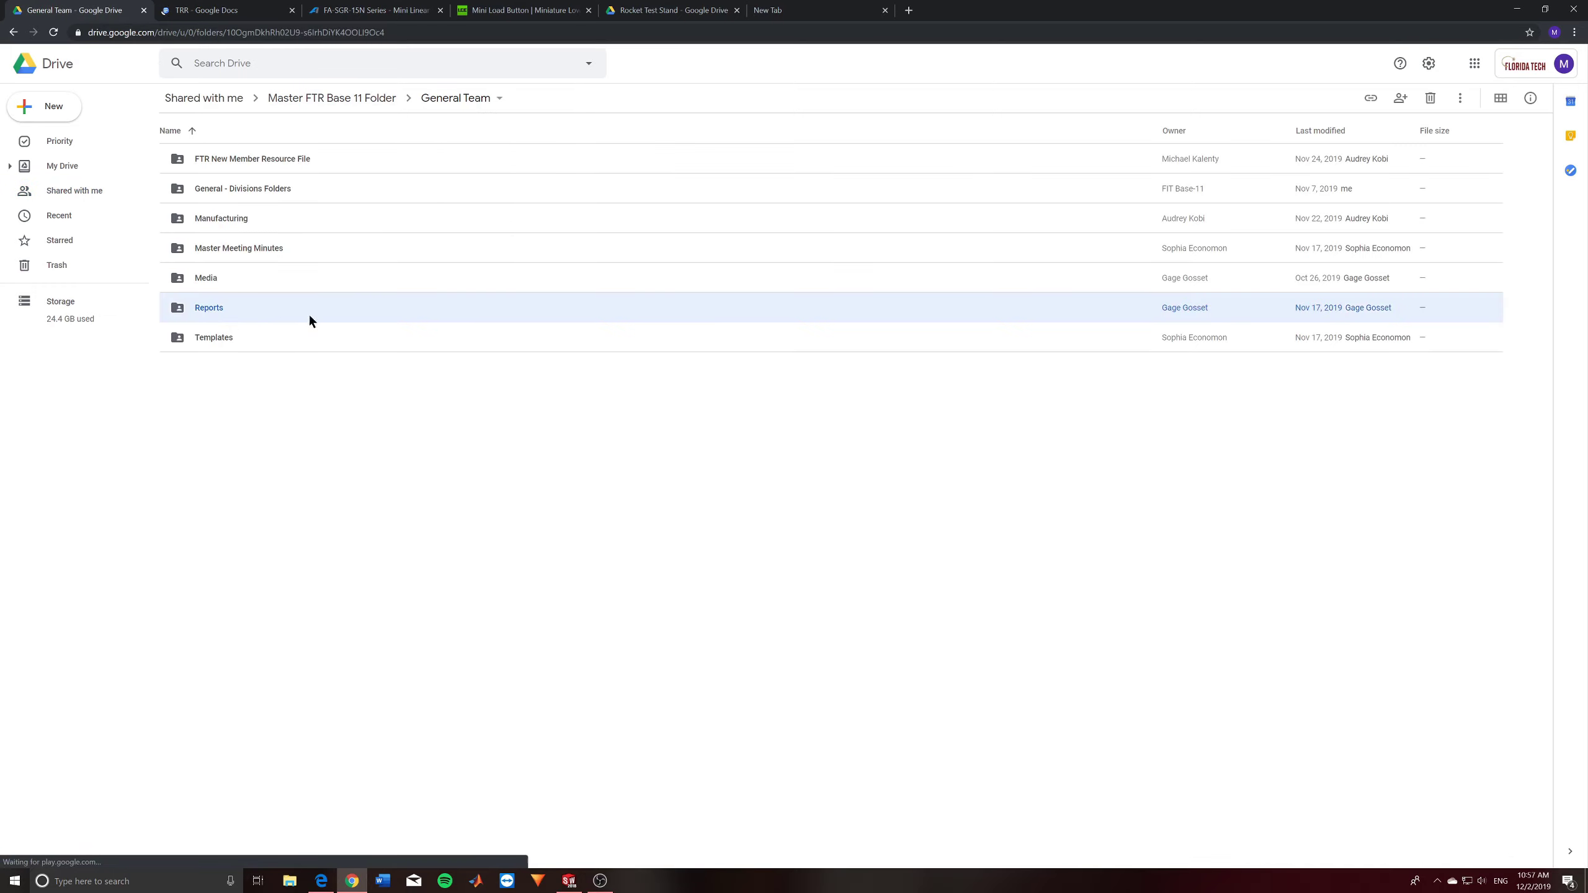
left_click(246, 169)
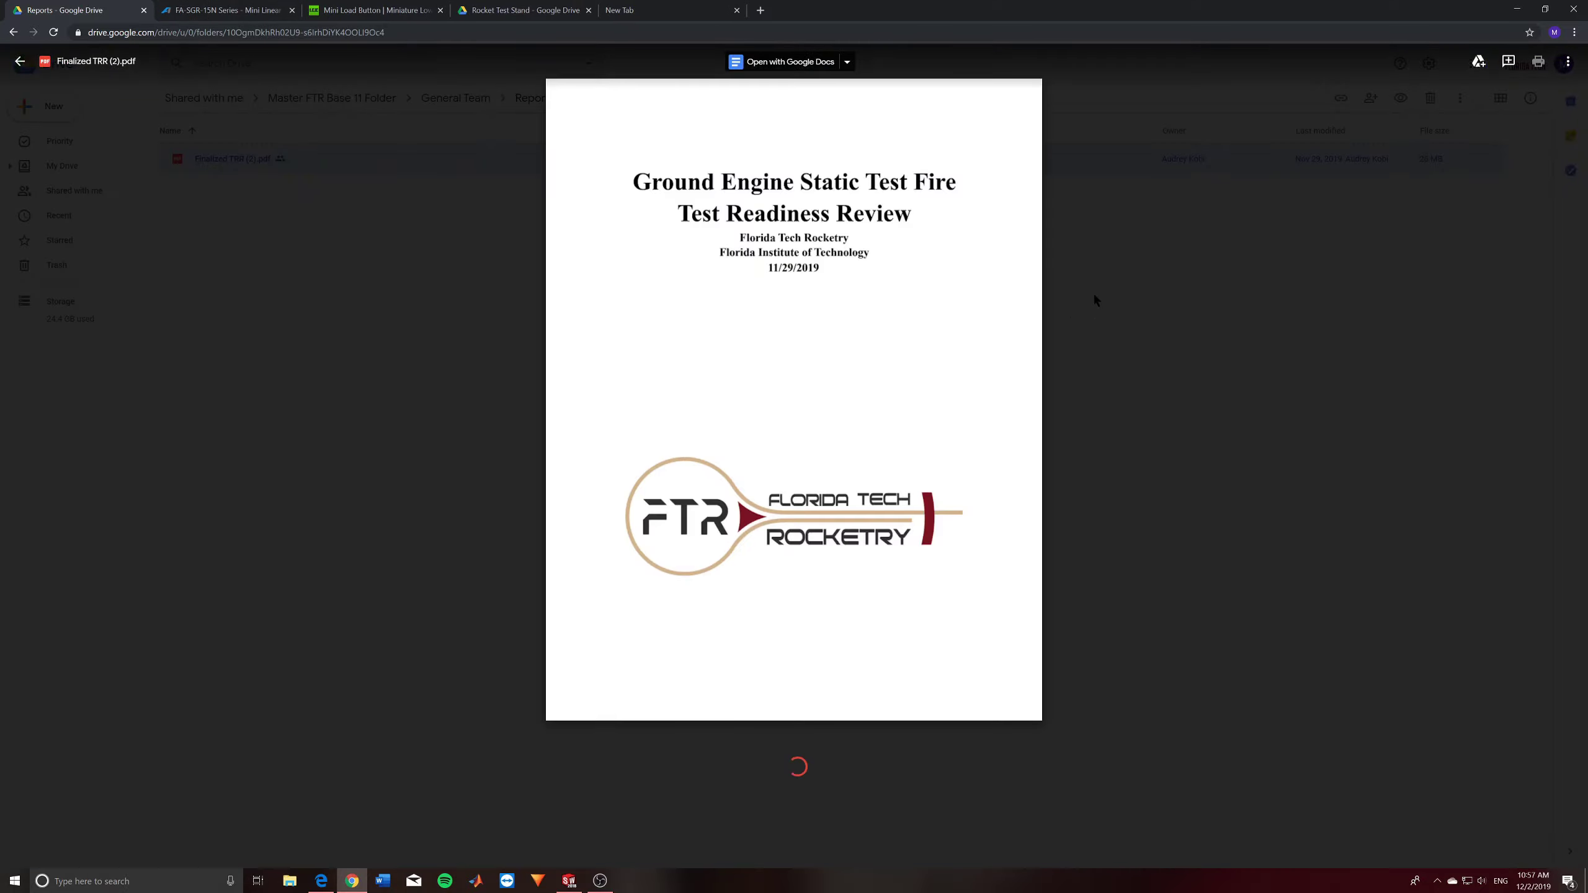
Go to section 3.2 Test stand in the report and look over the full GST stand assembly figure and drawing.
scroll(1080, 330, "down", 4)
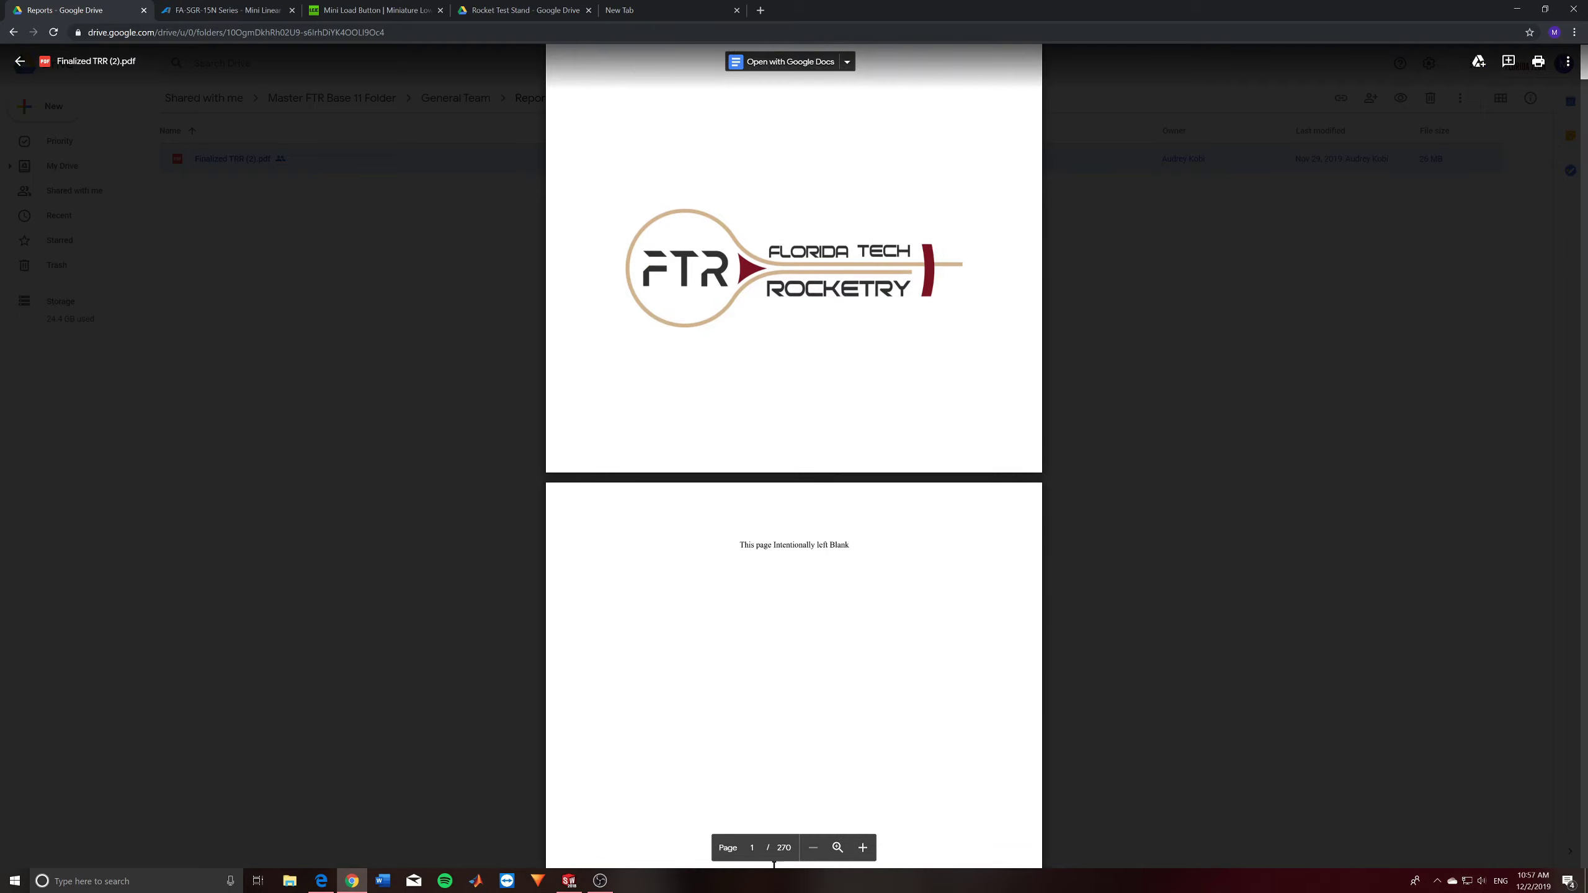
scroll(798, 831, "down", 4)
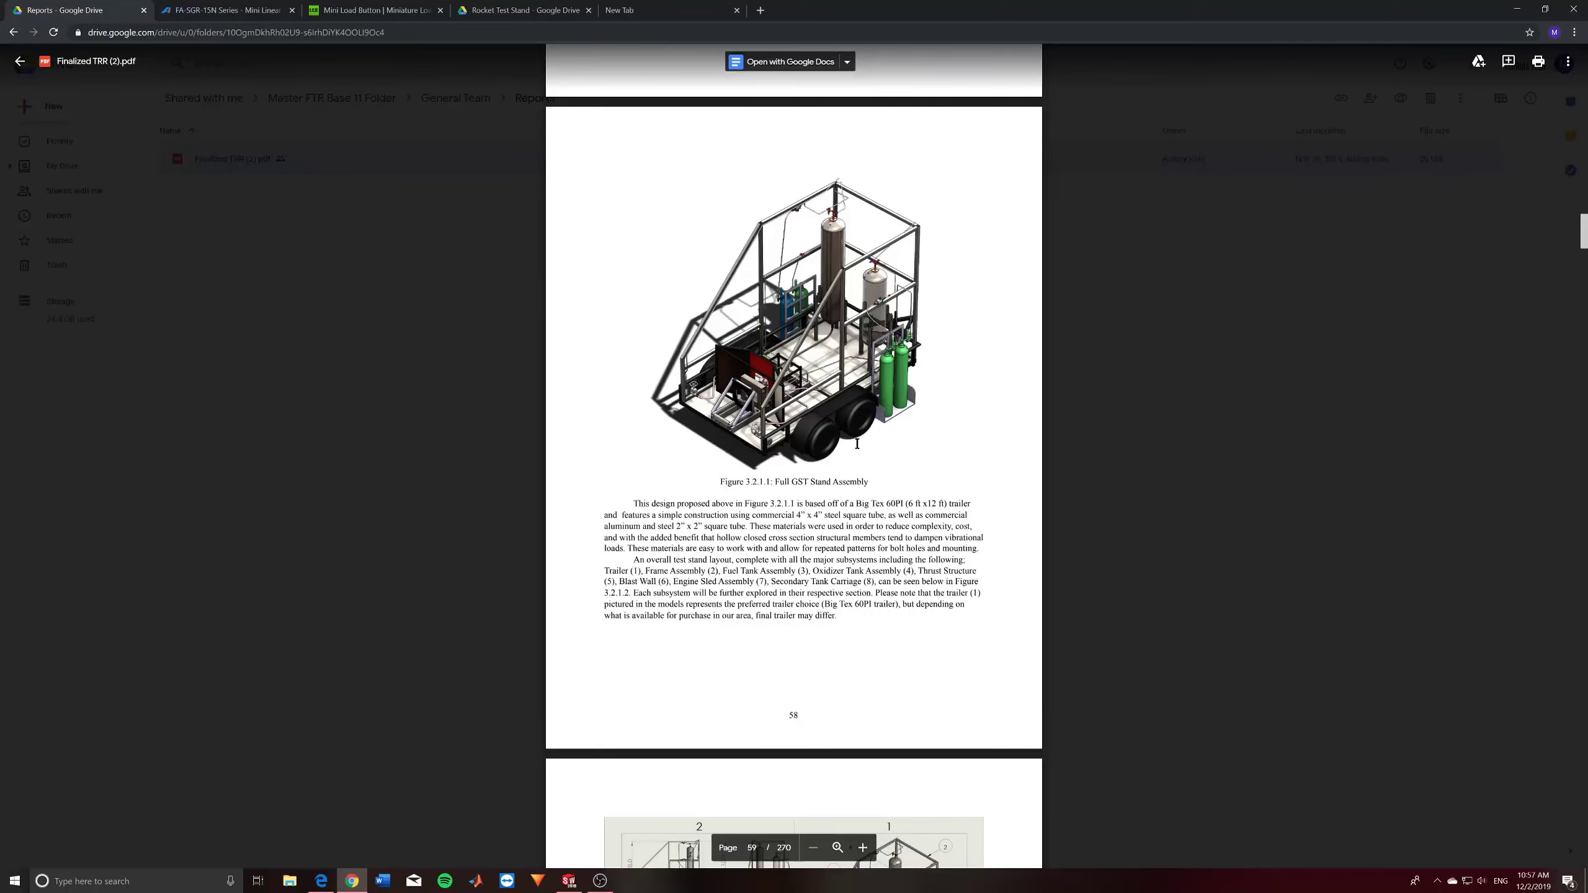
scroll(849, 449, "up", 10)
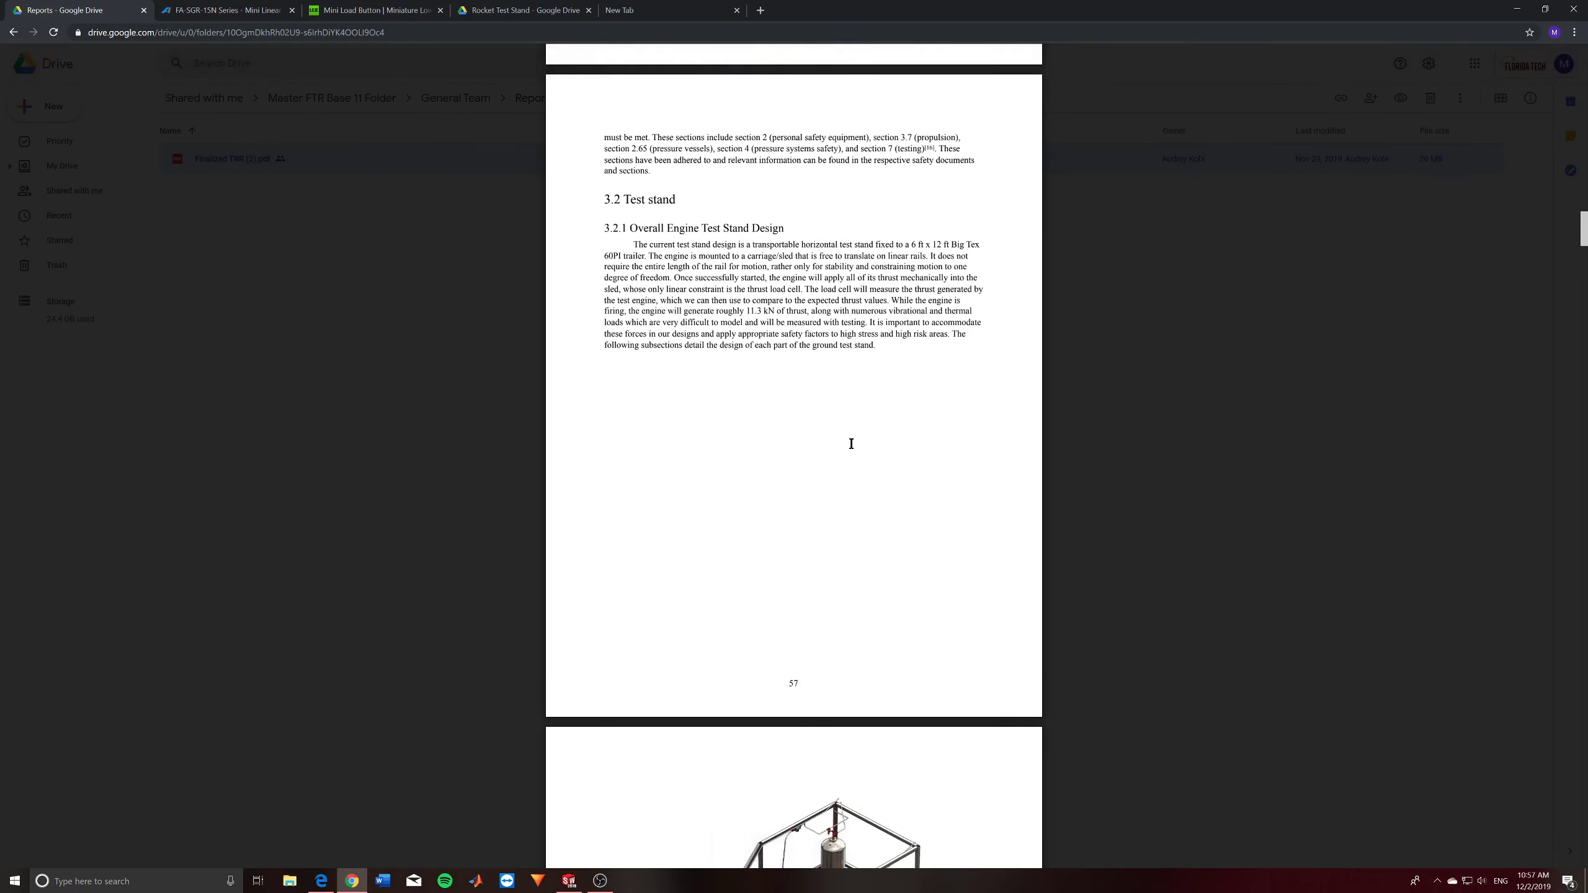
scroll(851, 443, "down", 10)
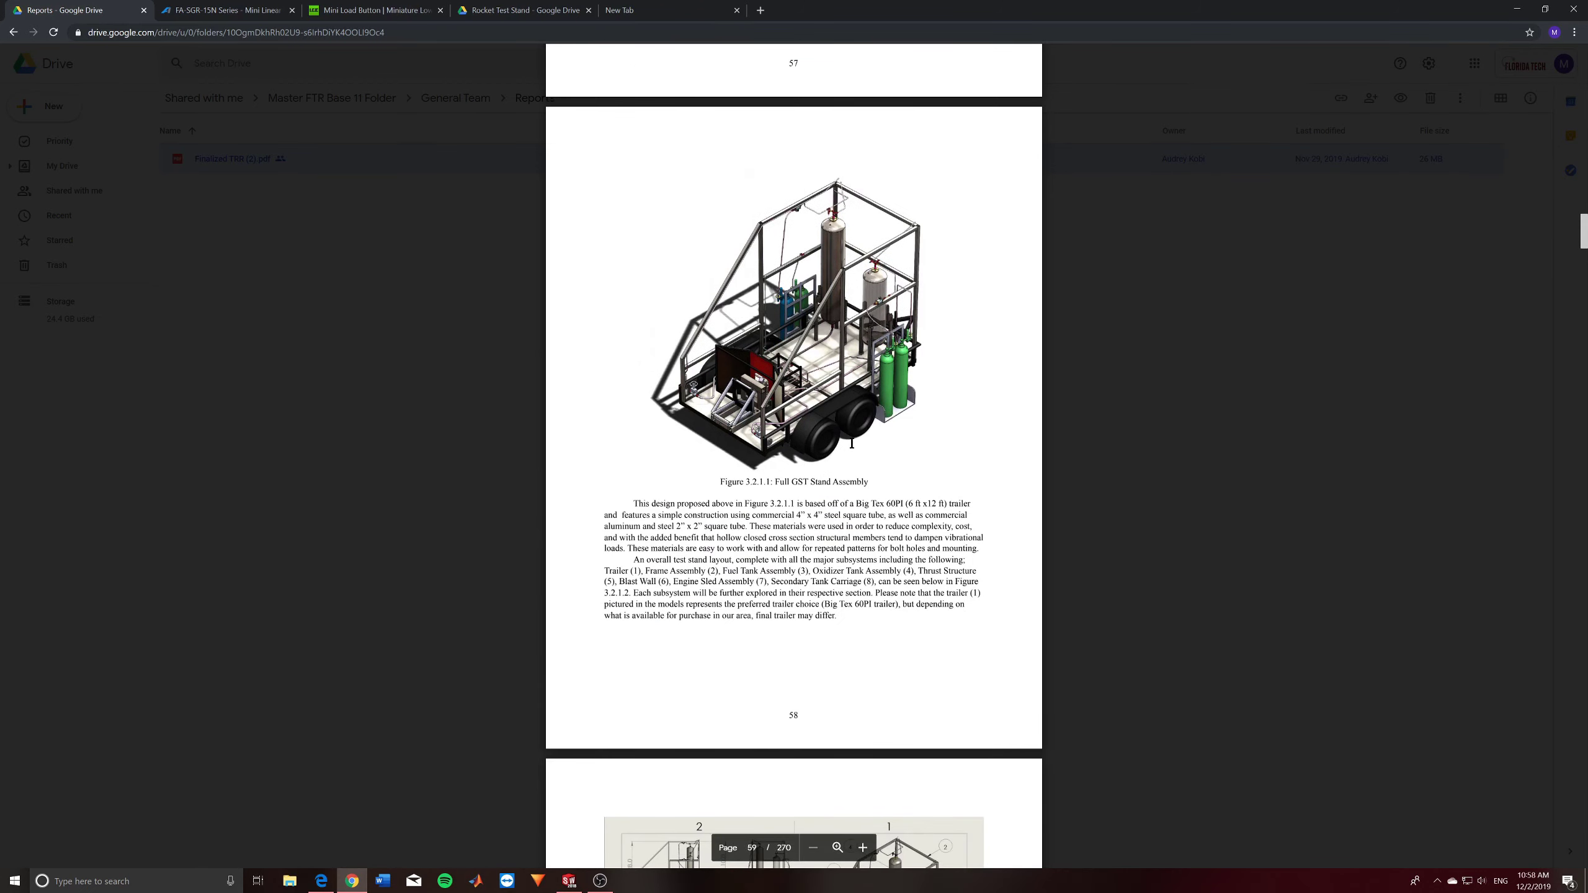
scroll(851, 443, "down", 10)
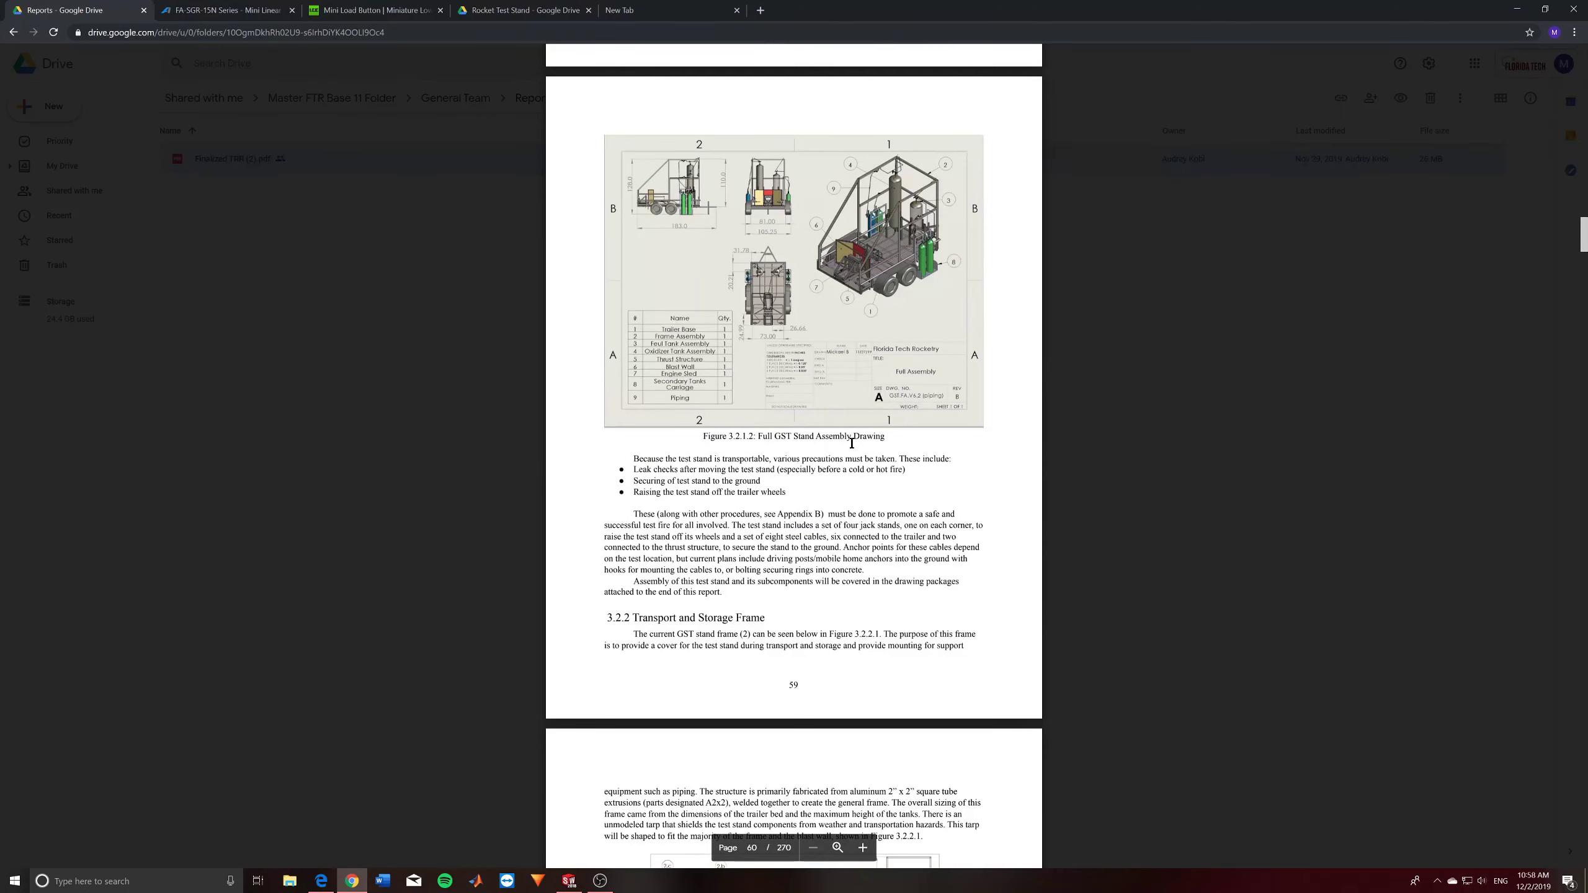
Skim the frame section and the Jet-A and LO2 tank drawings, down to the LO2 tank stress analysis.
scroll(852, 443, "down", 5)
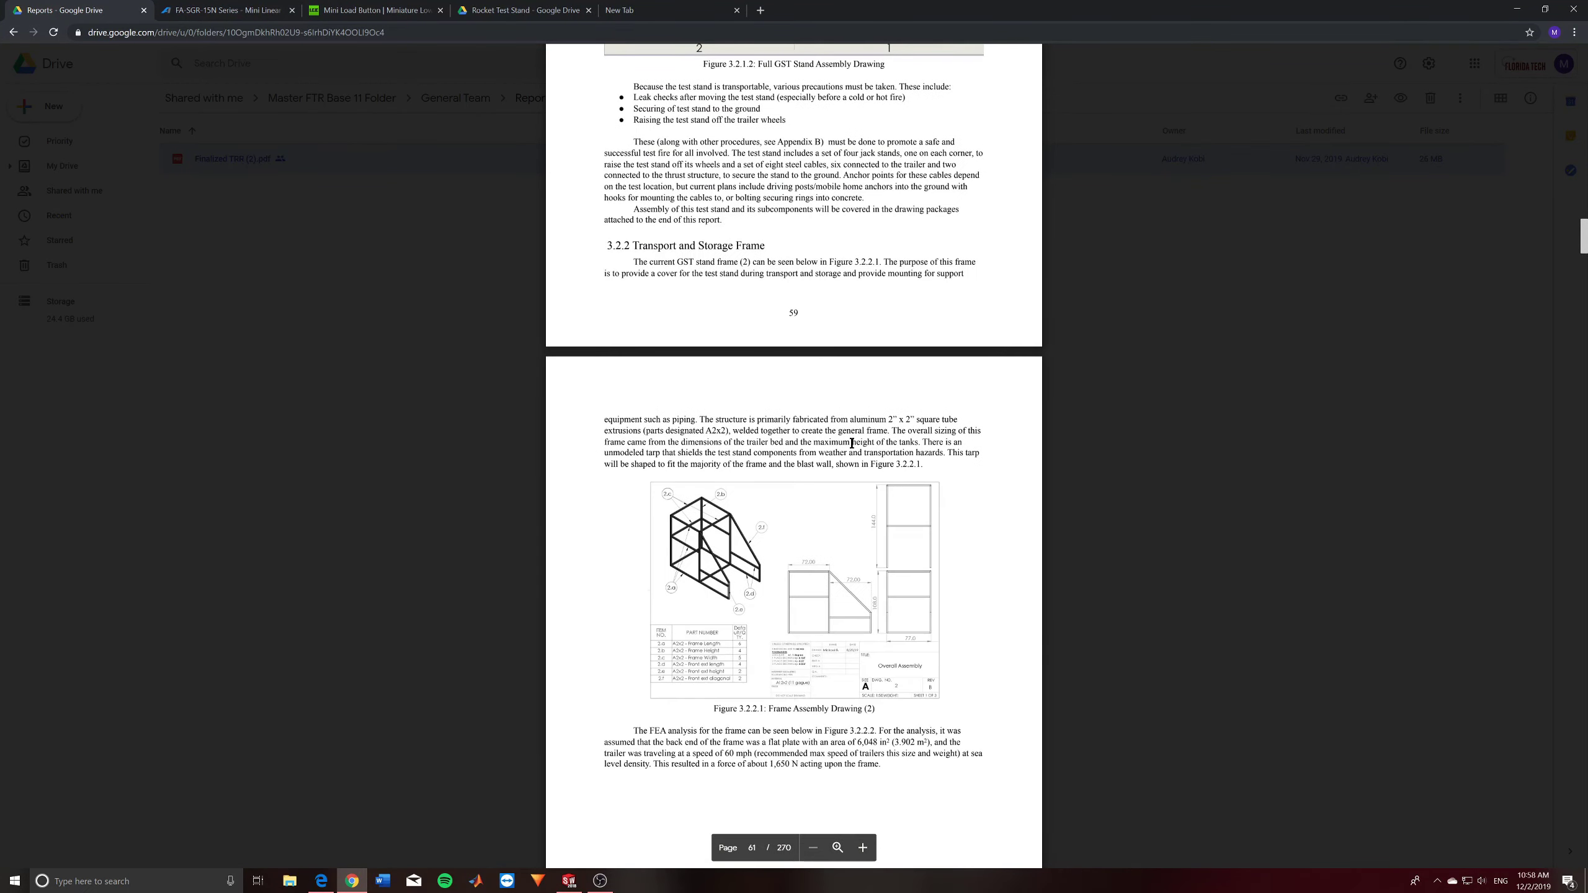
scroll(852, 443, "down", 14)
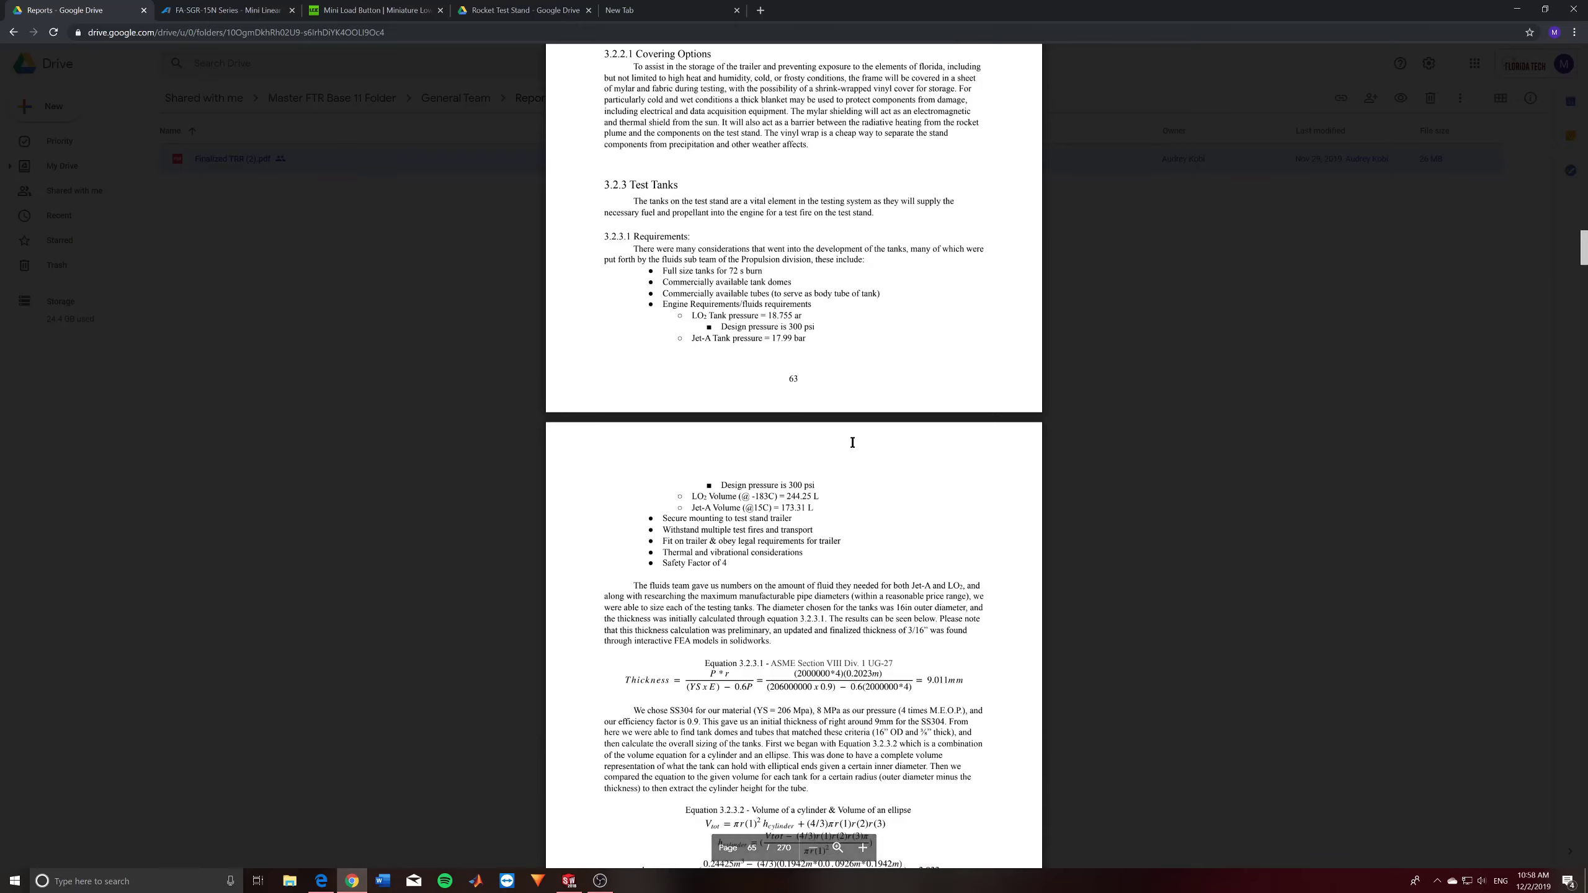
scroll(852, 442, "down", 9)
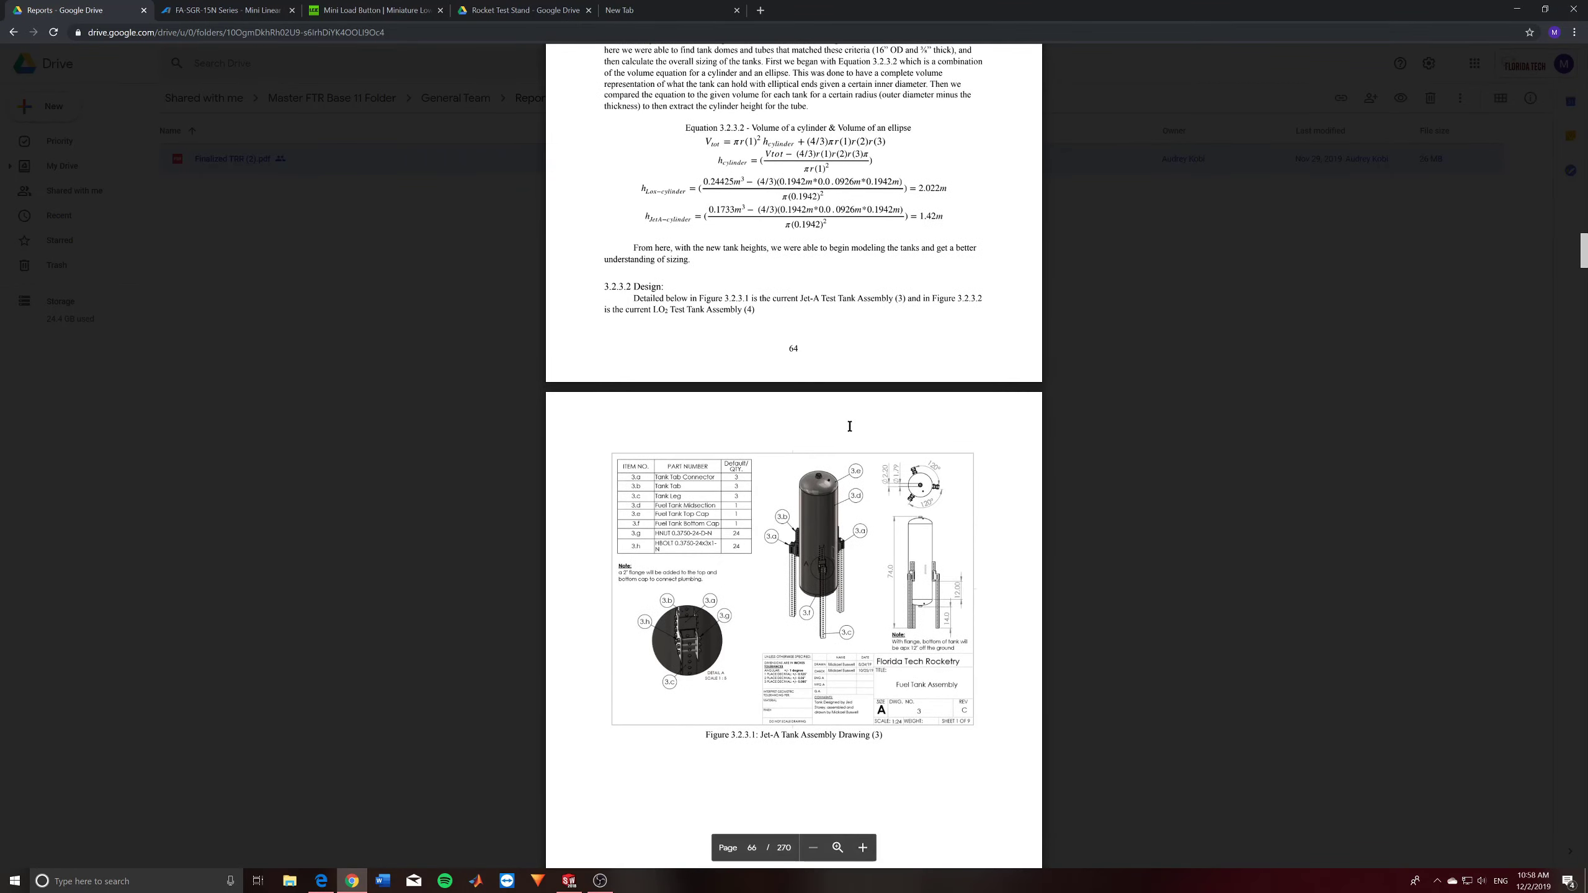
scroll(847, 418, "down", 18)
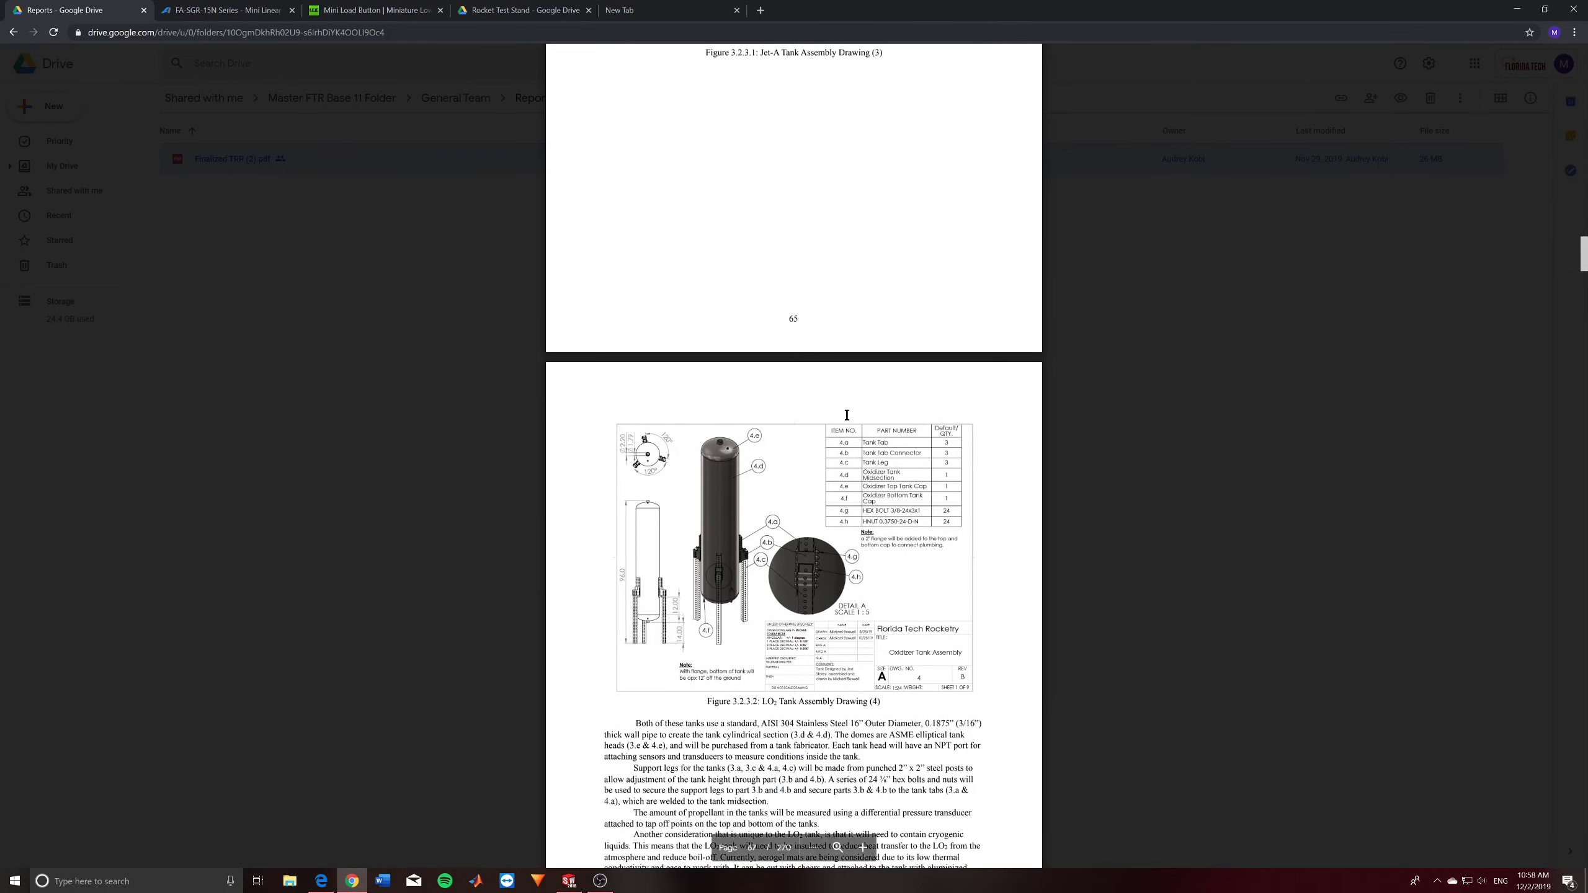
scroll(847, 405, "down", 4)
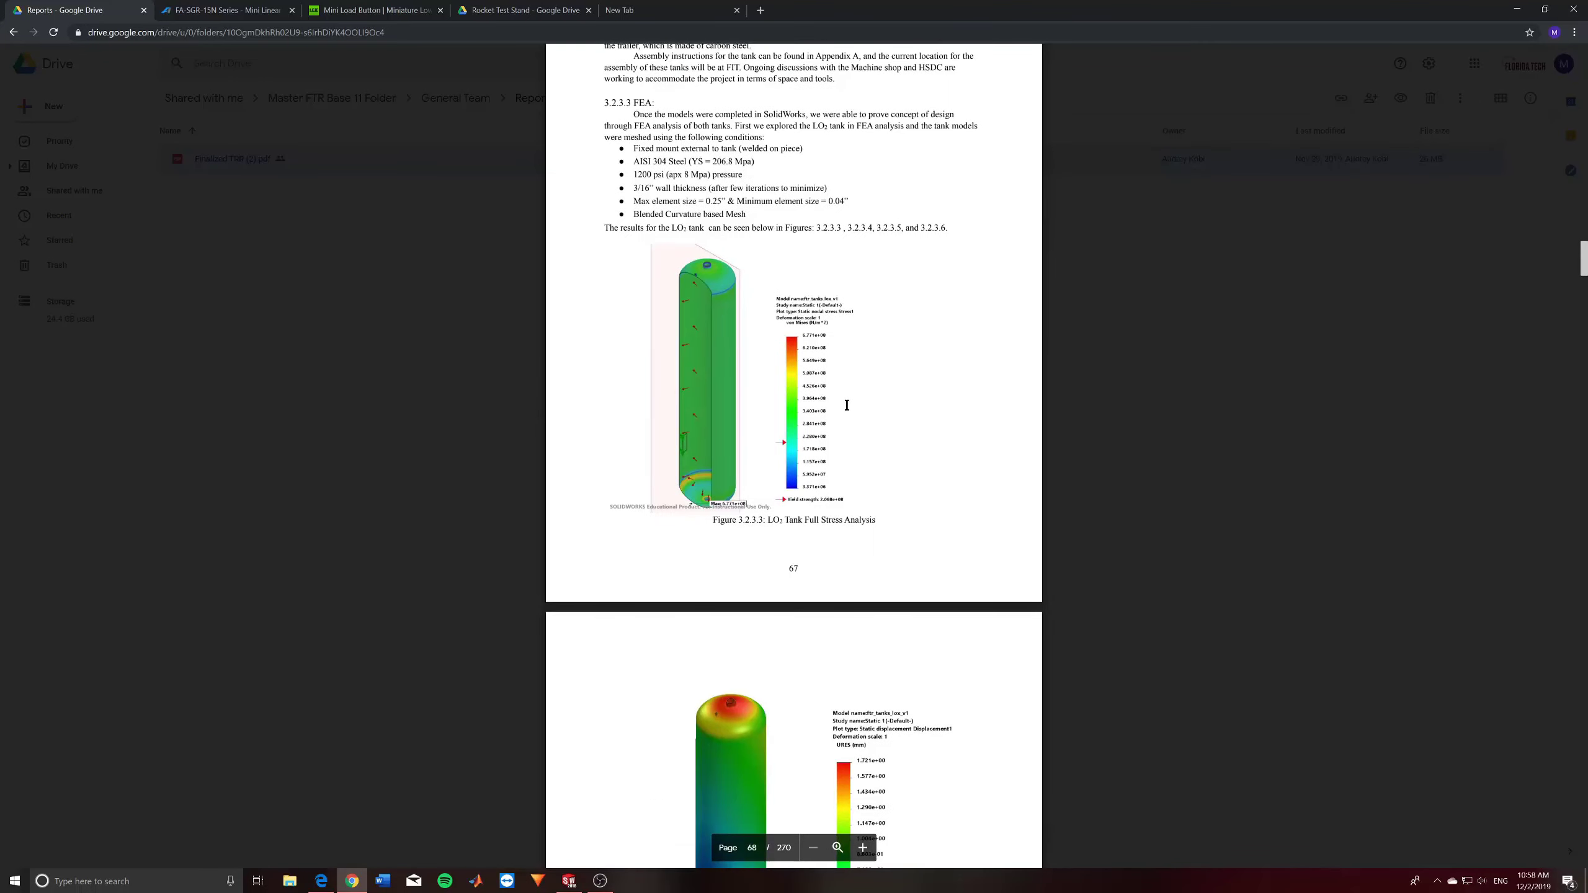
Go back to section 3.1 Requirements of the Ground Test Stand chapter and select its body text.
scroll(847, 406, "up", 15)
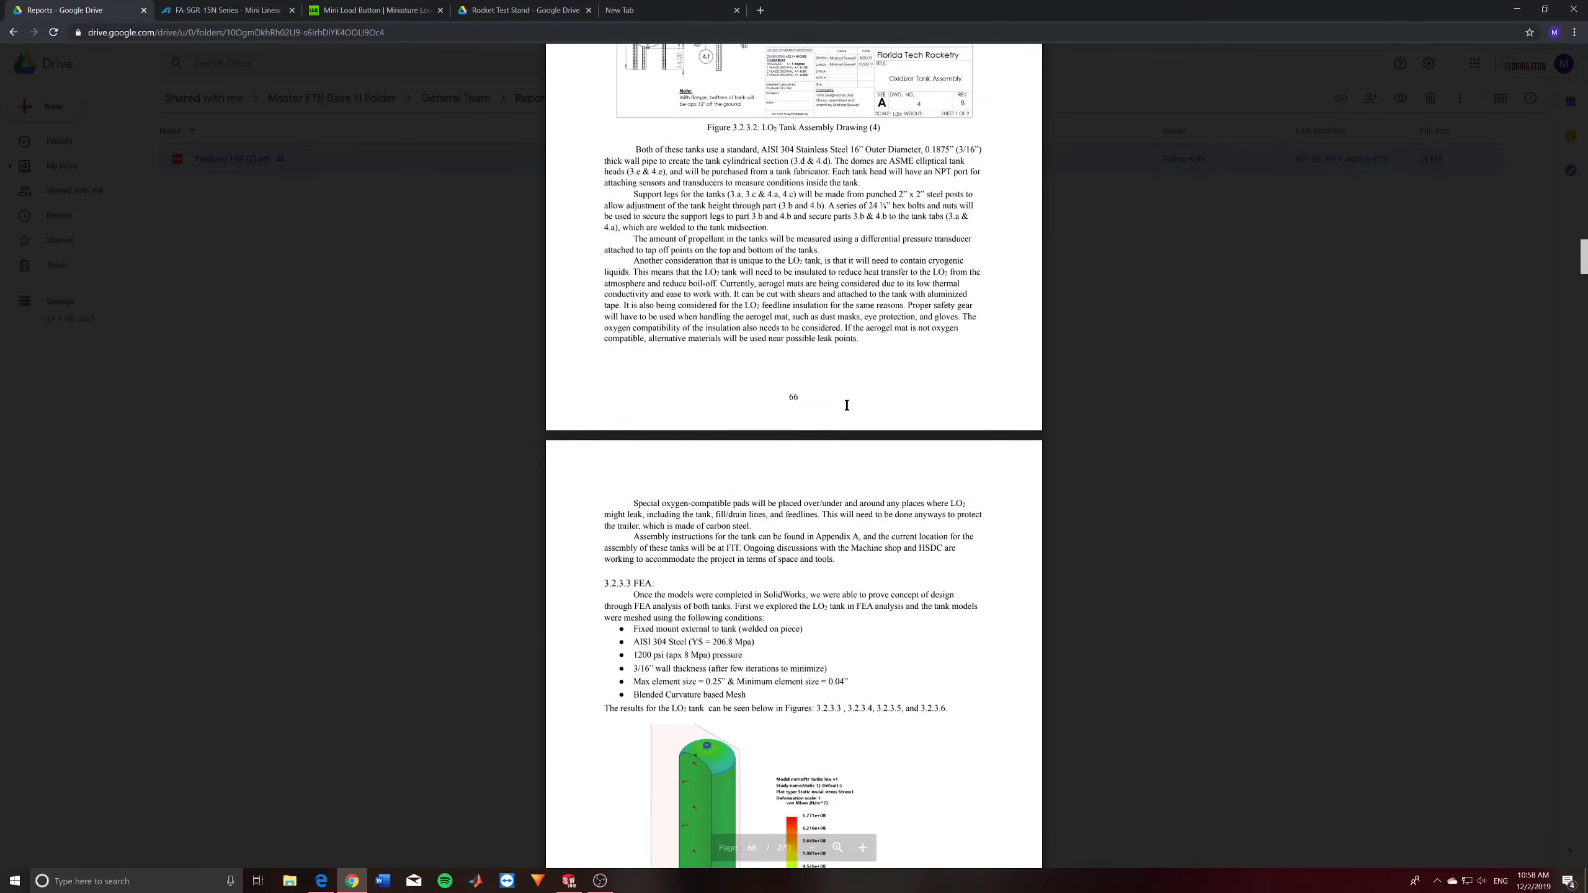
scroll(847, 405, "up", 13)
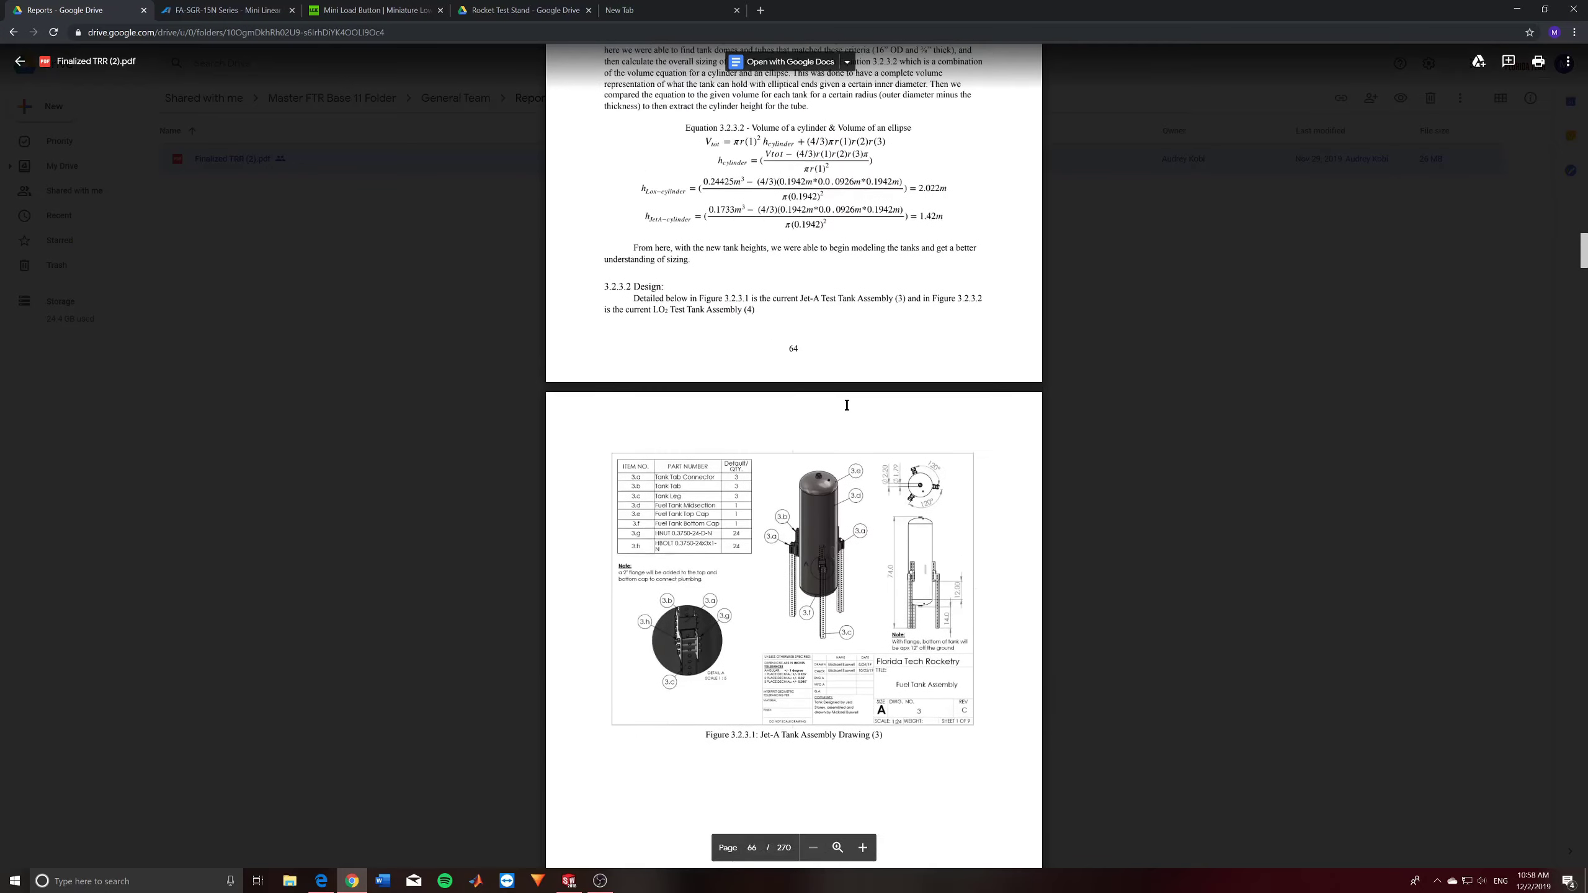
scroll(846, 405, "up", 5)
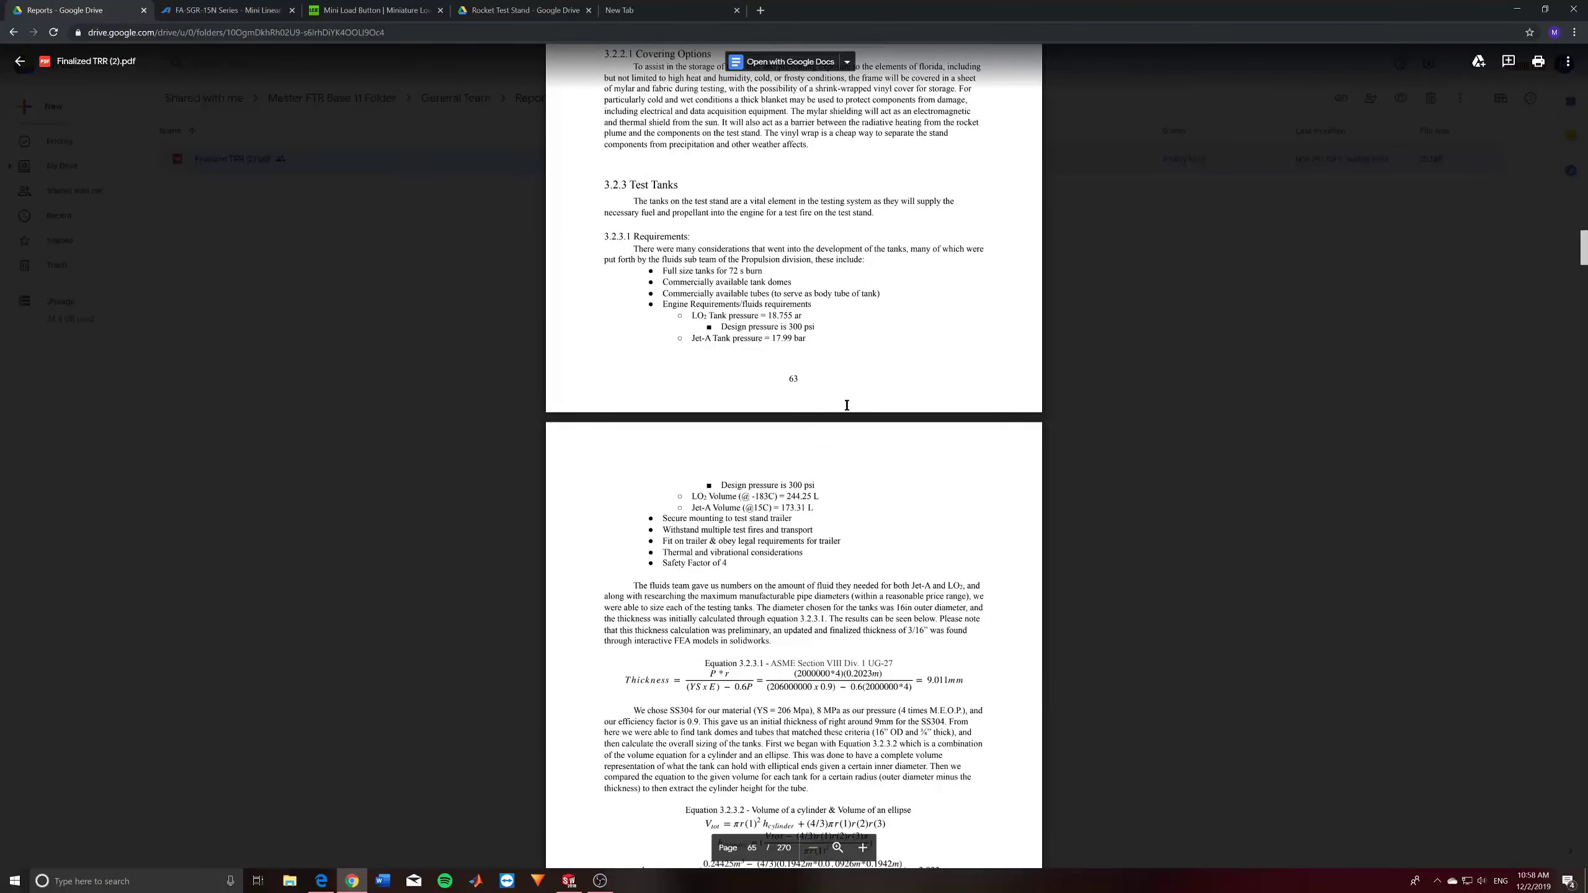
scroll(847, 405, "up", 17)
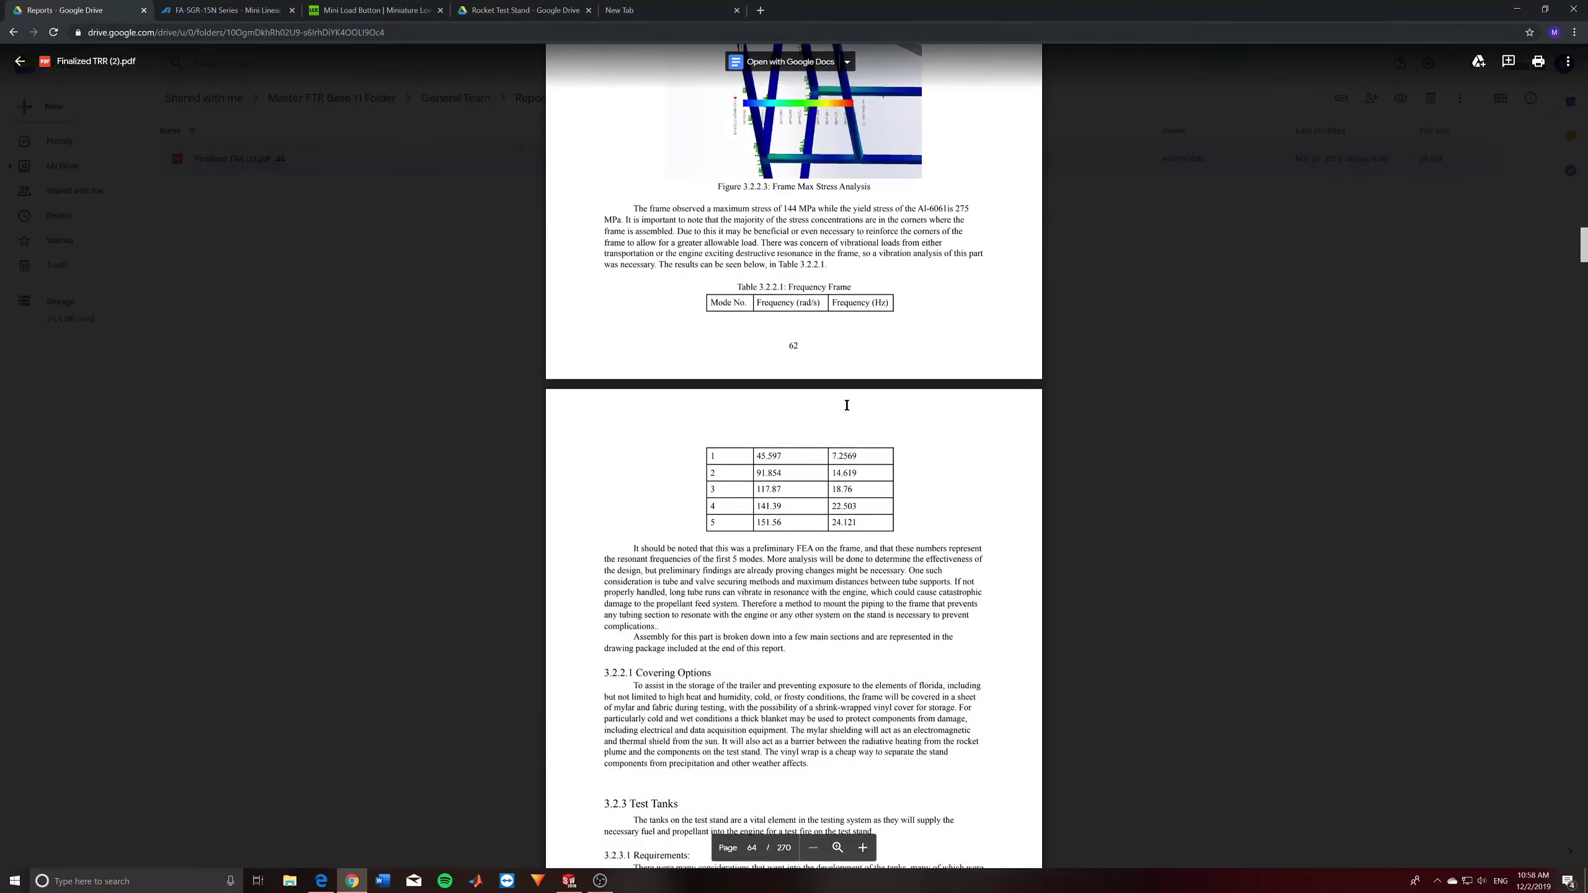
scroll(847, 405, "up", 20)
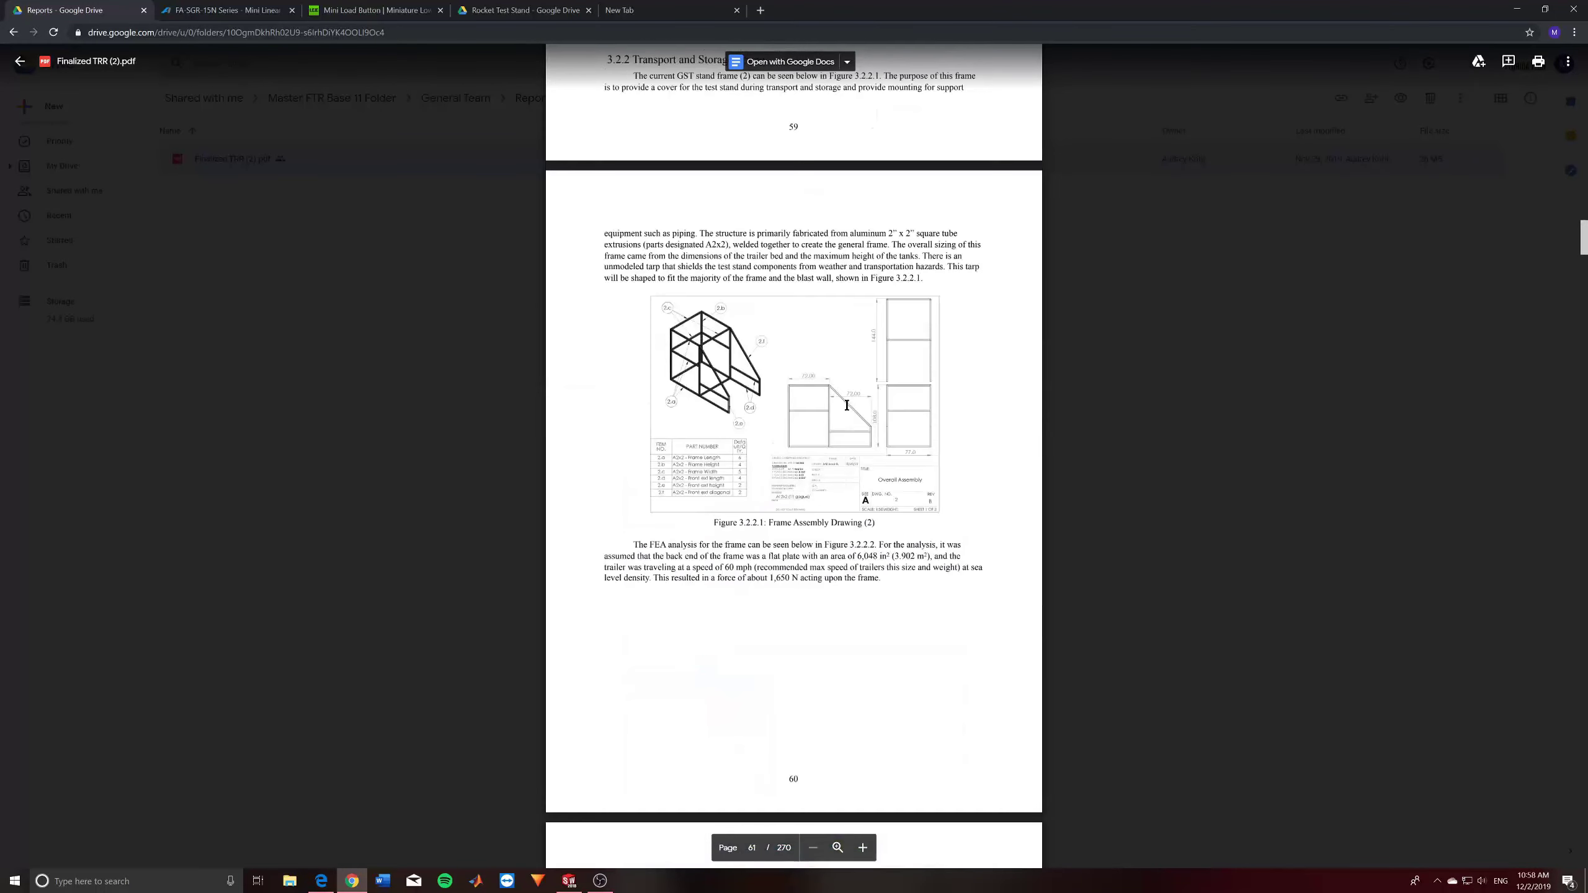
scroll(847, 405, "up", 14)
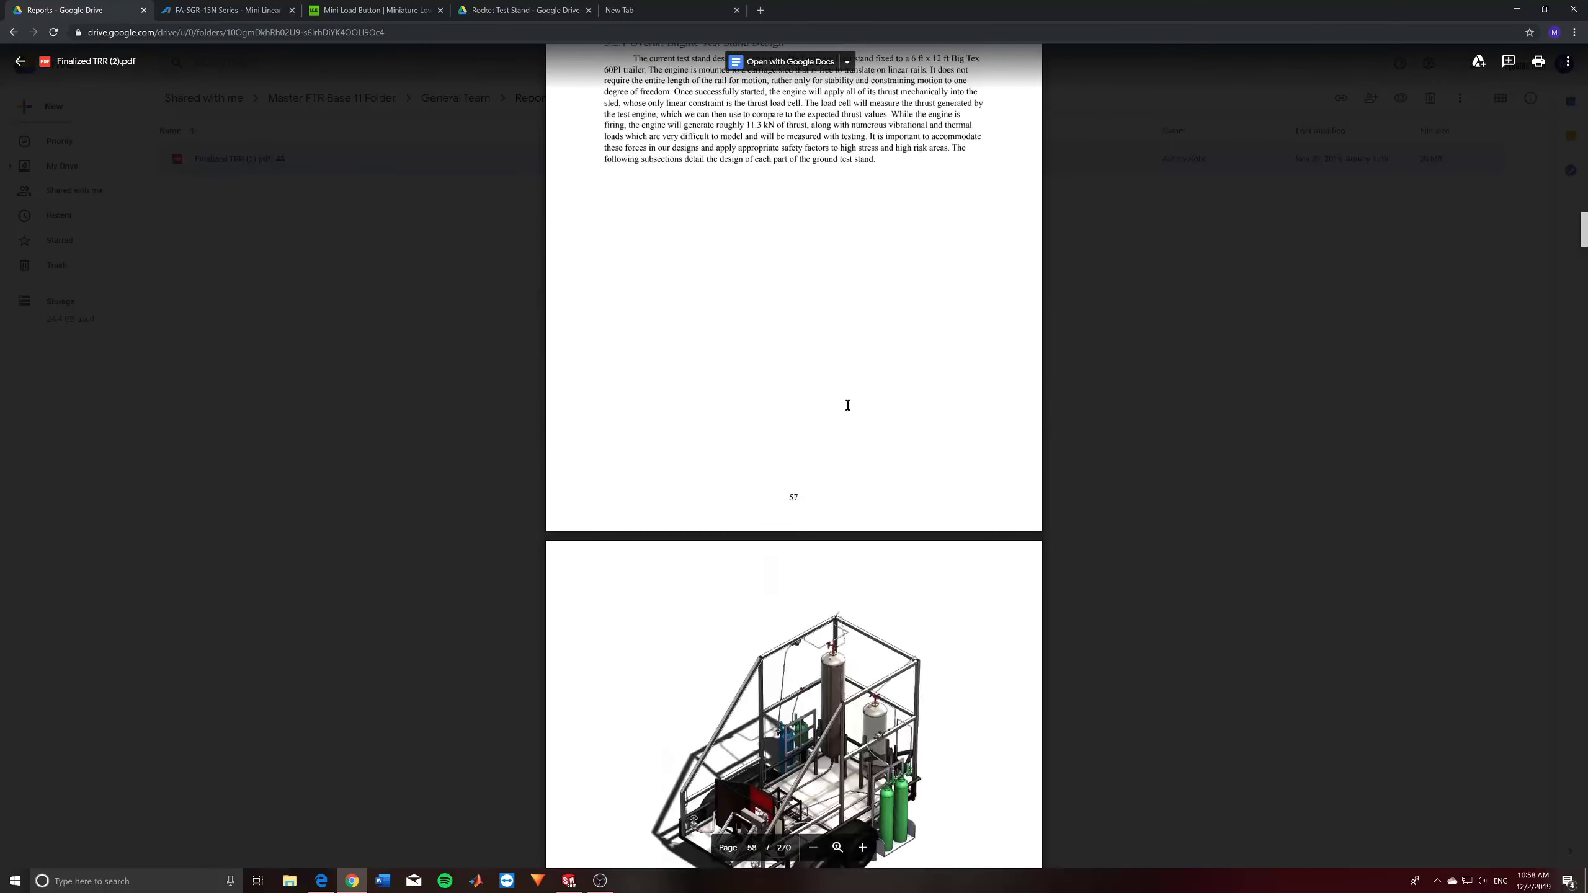
scroll(848, 407, "up", 7)
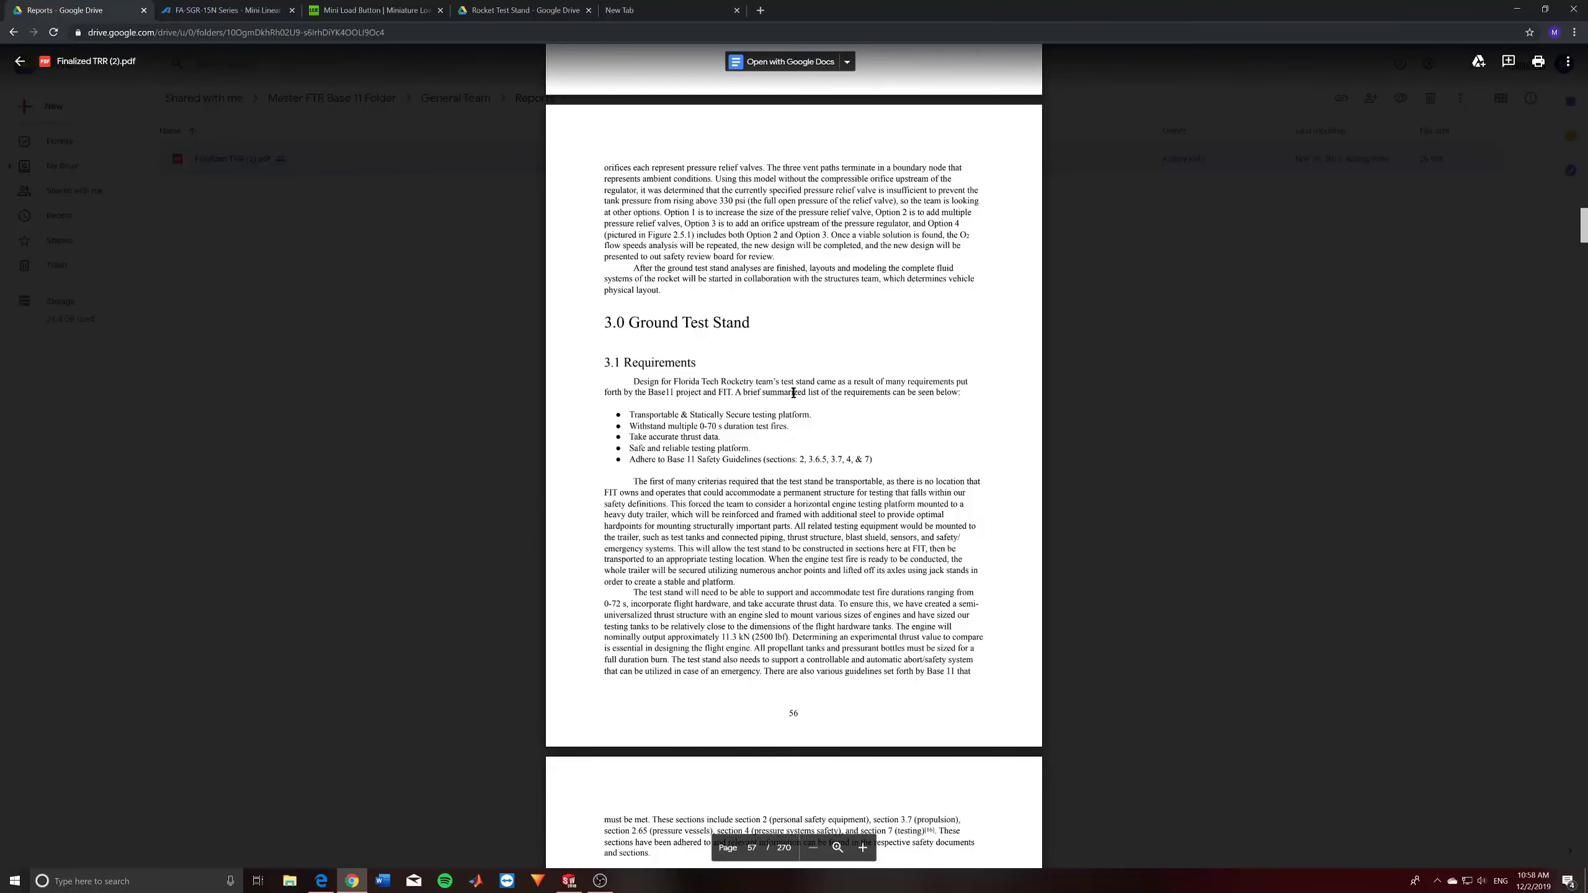
scroll(688, 375, "down", 3)
left_click_drag(633, 195, 907, 470)
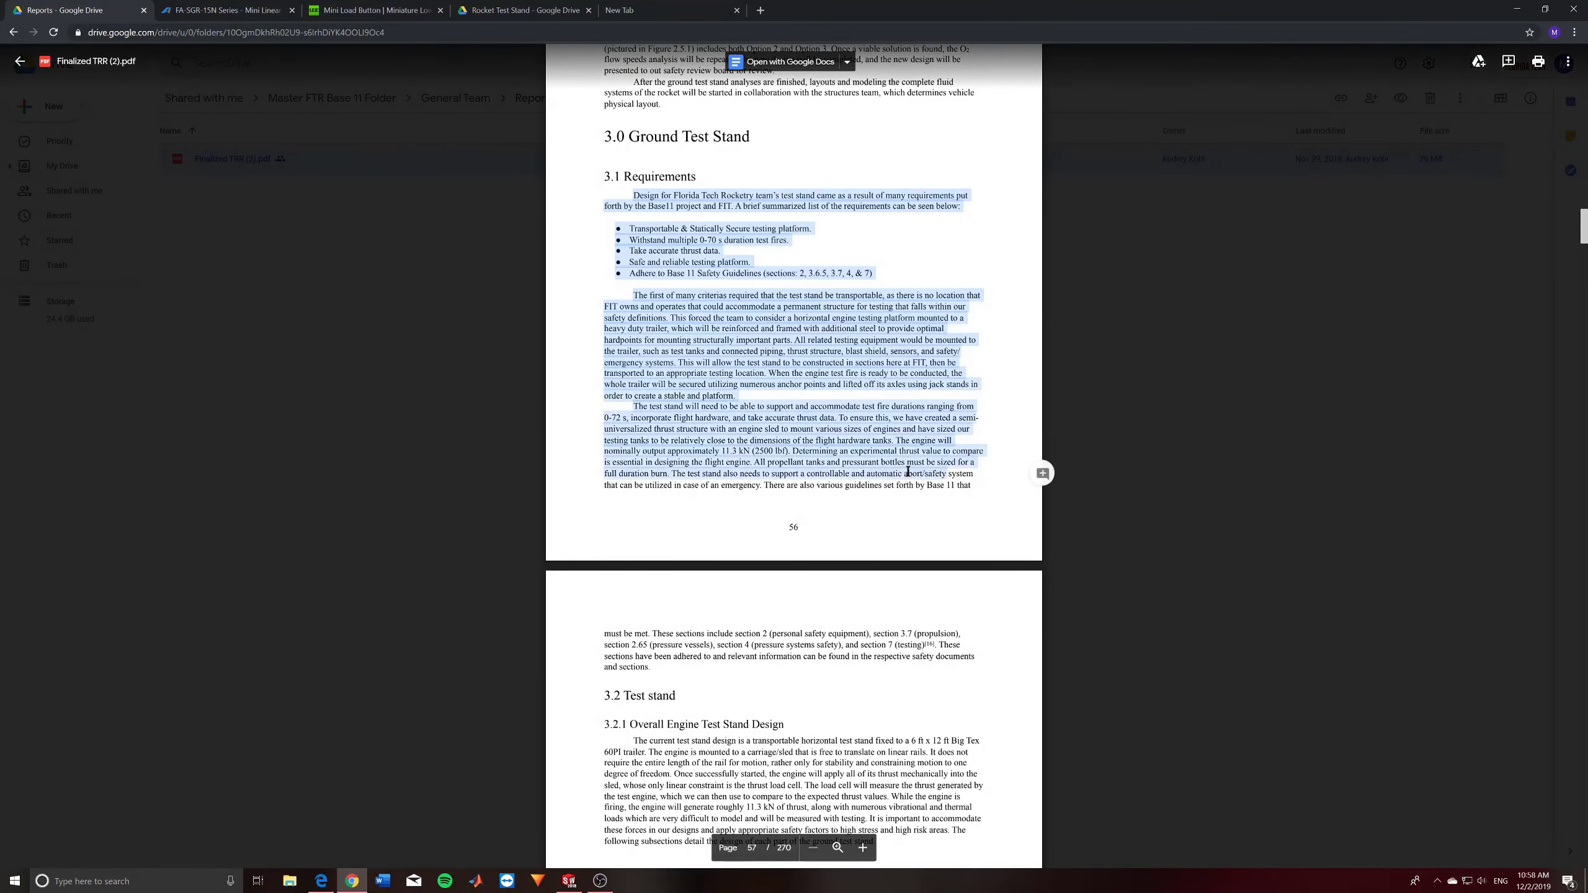
Review the full stand assembly render, its drawing and the transport precautions, and return to the 3.1 Requirements section.
scroll(908, 470, "down", 15)
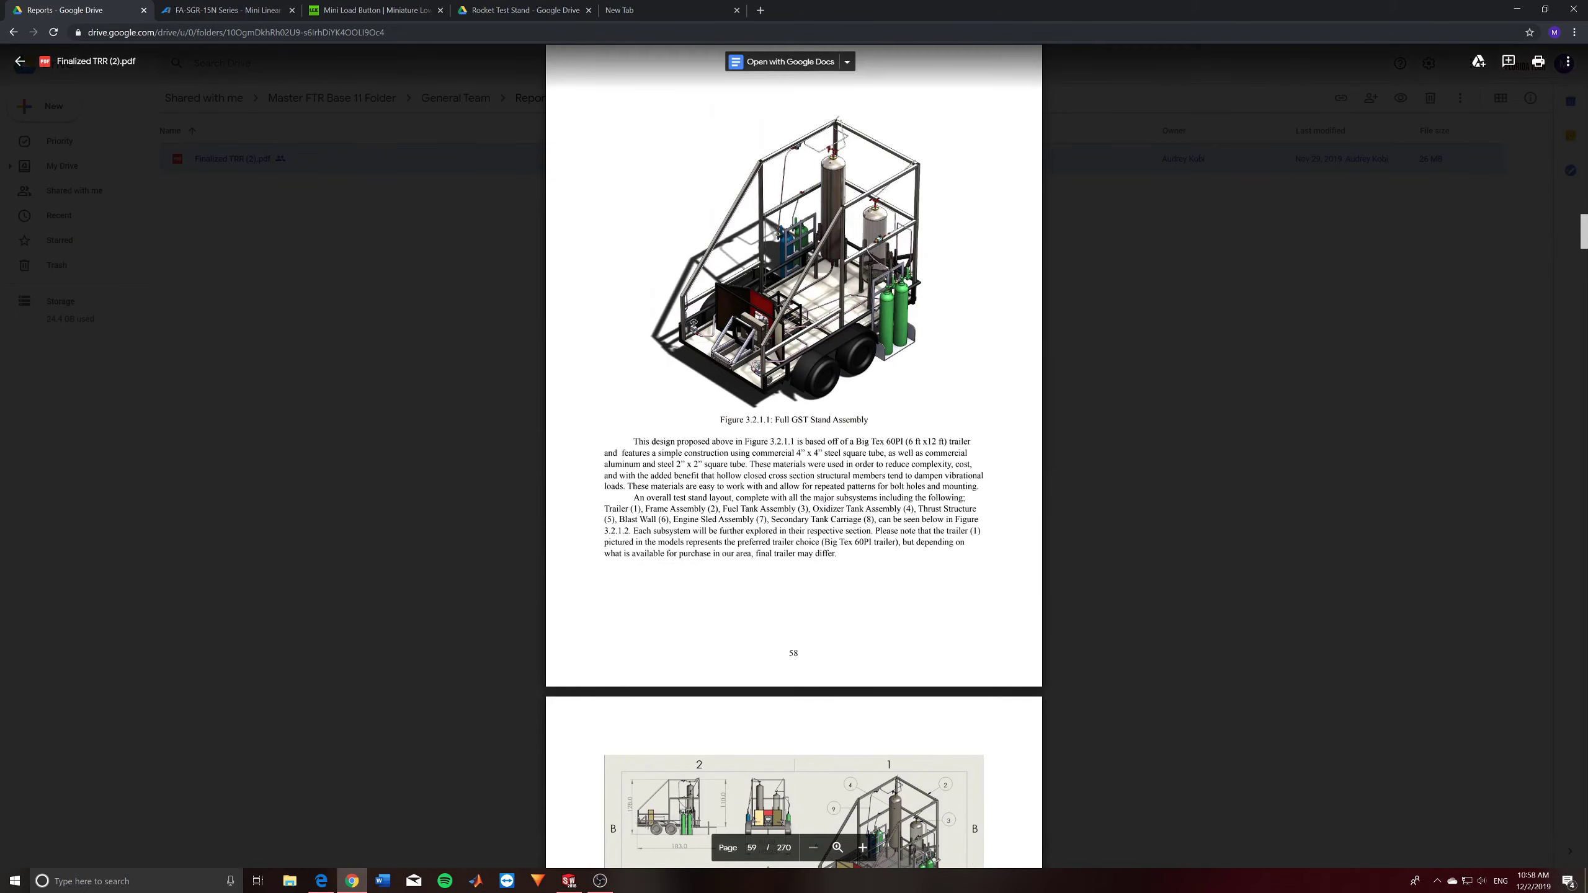
scroll(812, 339, "down", 7)
scroll(778, 395, "down", 4)
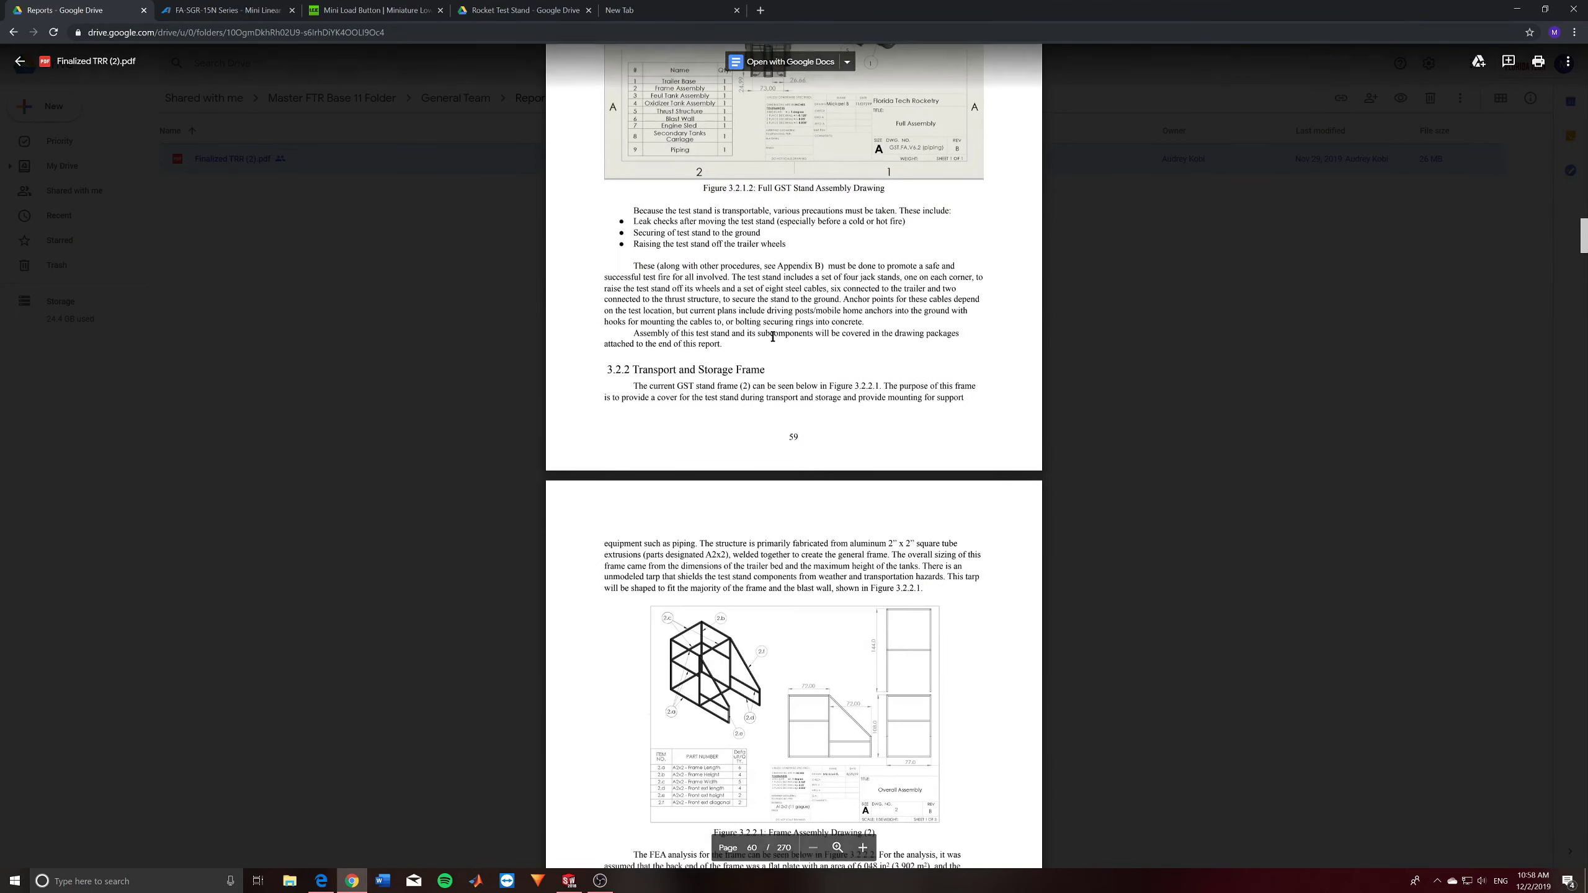
scroll(813, 463, "up", 5)
scroll(847, 528, "down", 2)
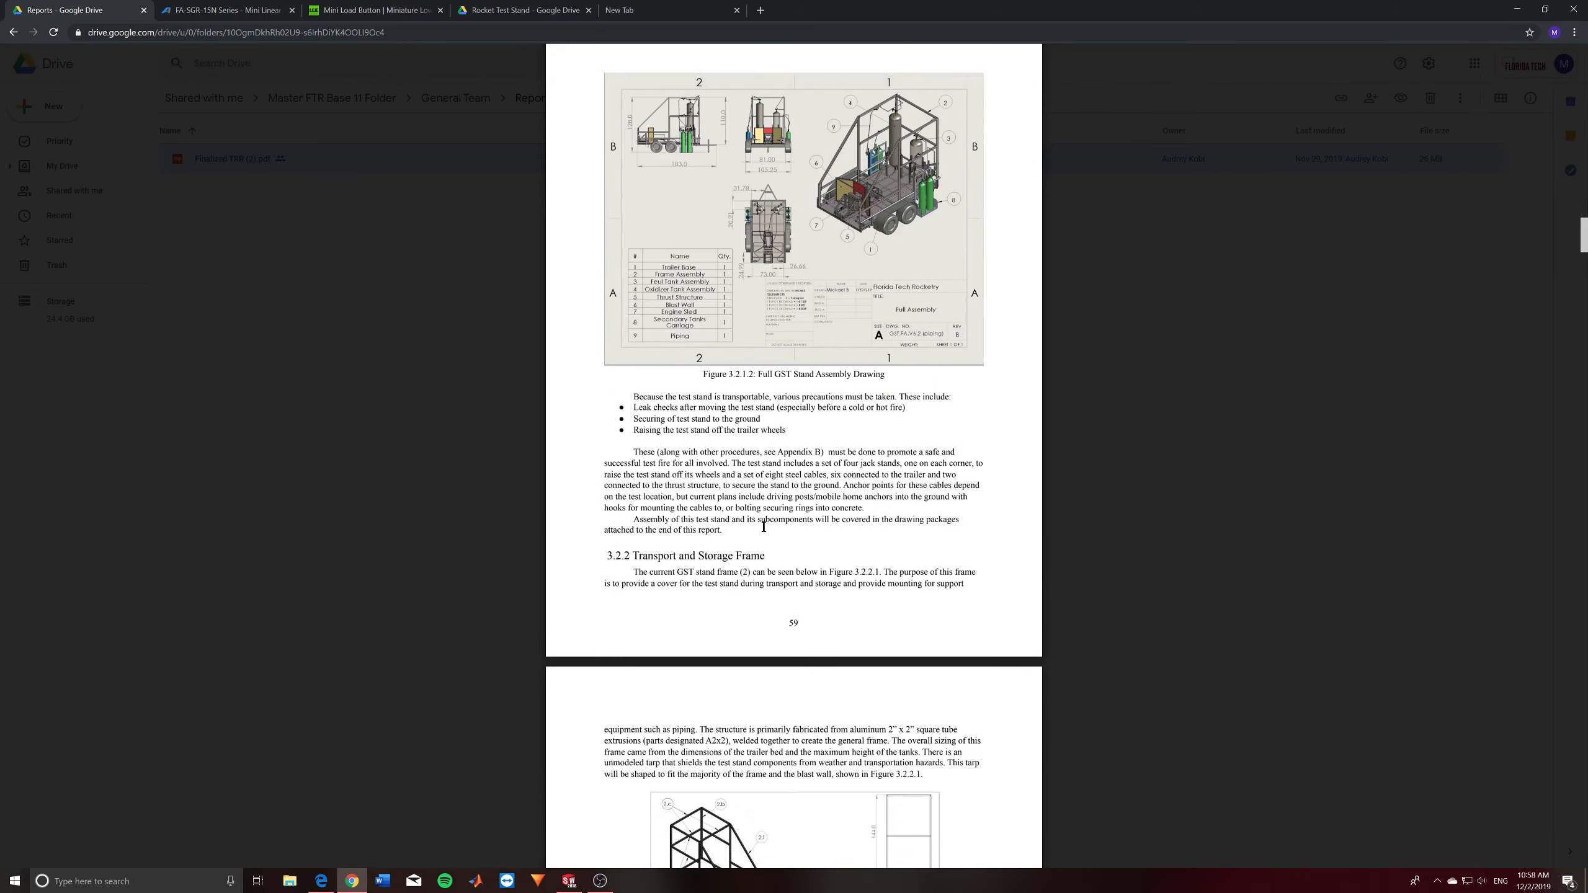
scroll(740, 453, "up", 20)
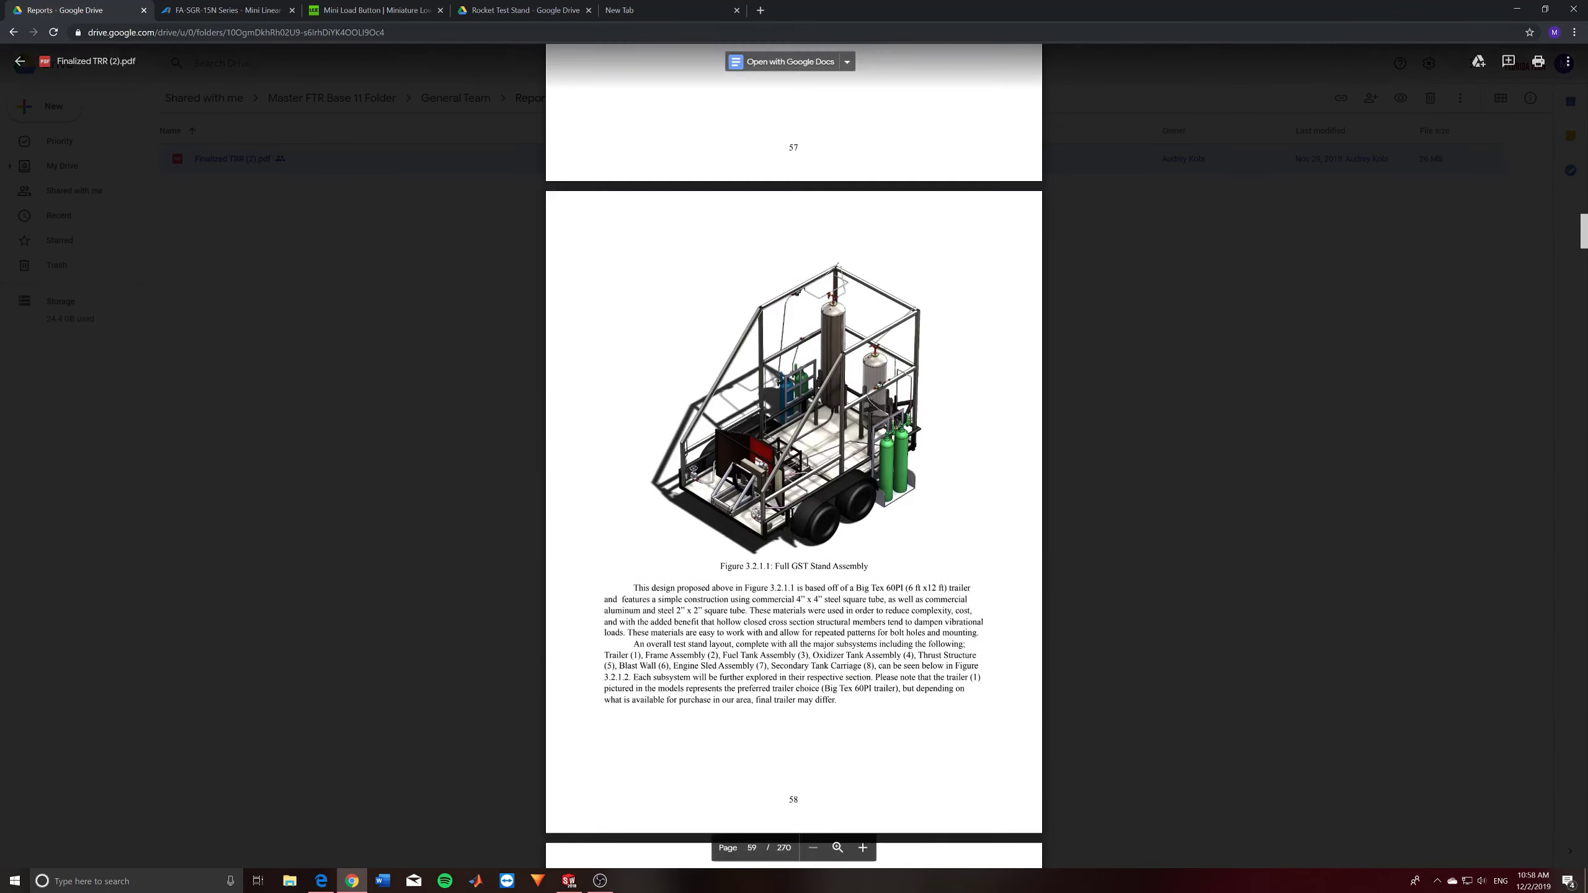
scroll(793, 508, "up", 3)
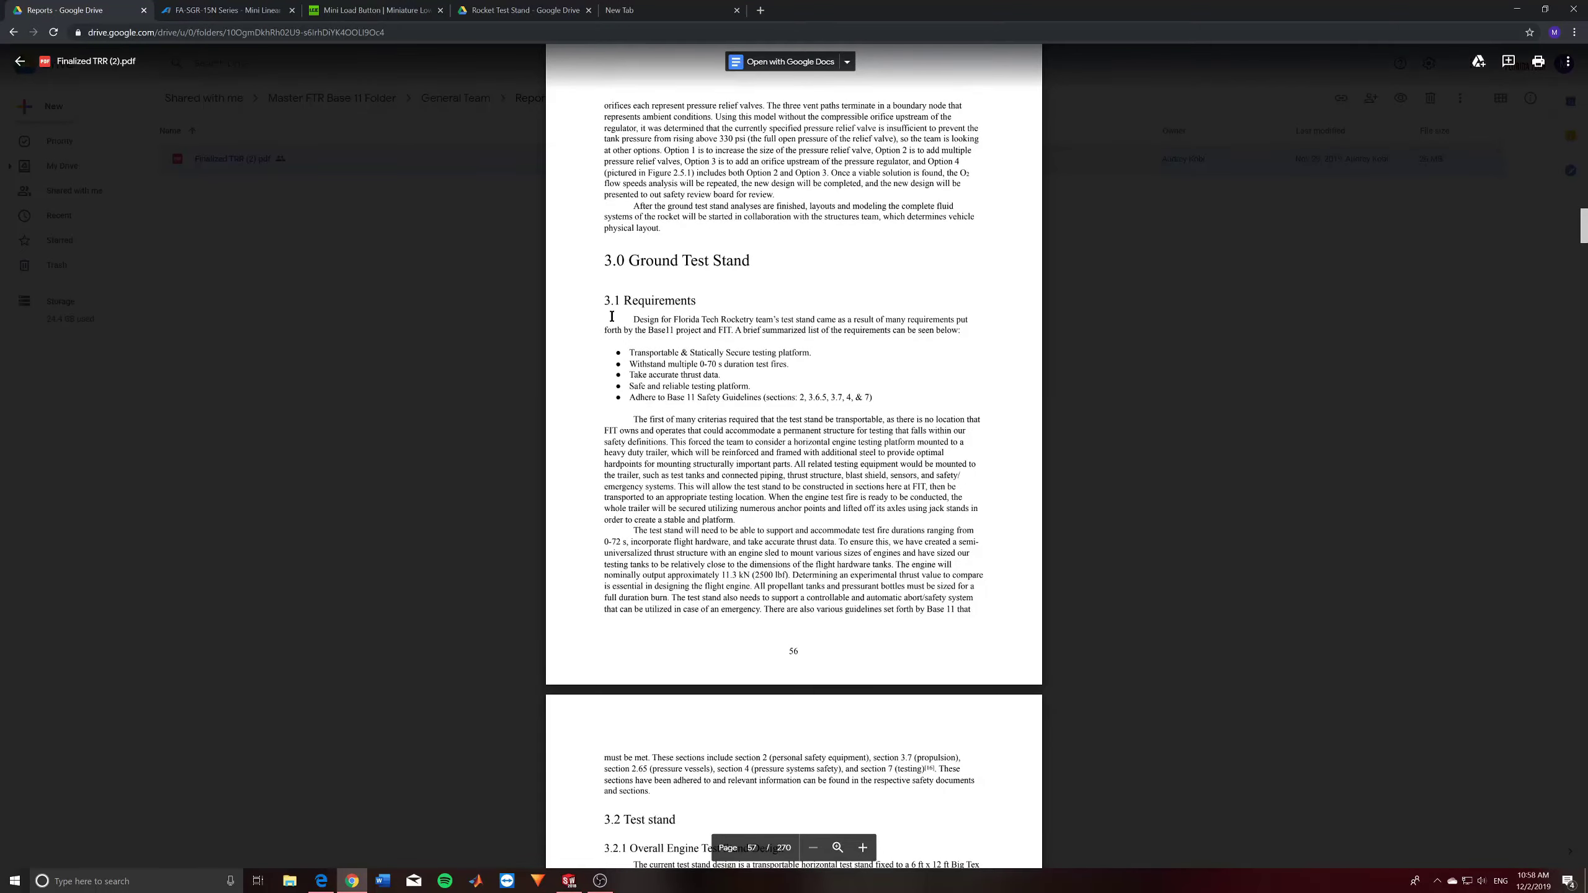
Examine the transport and storage frame section, including its stress analysis figures, frequency table and covering options.
scroll(803, 433, "down", 20)
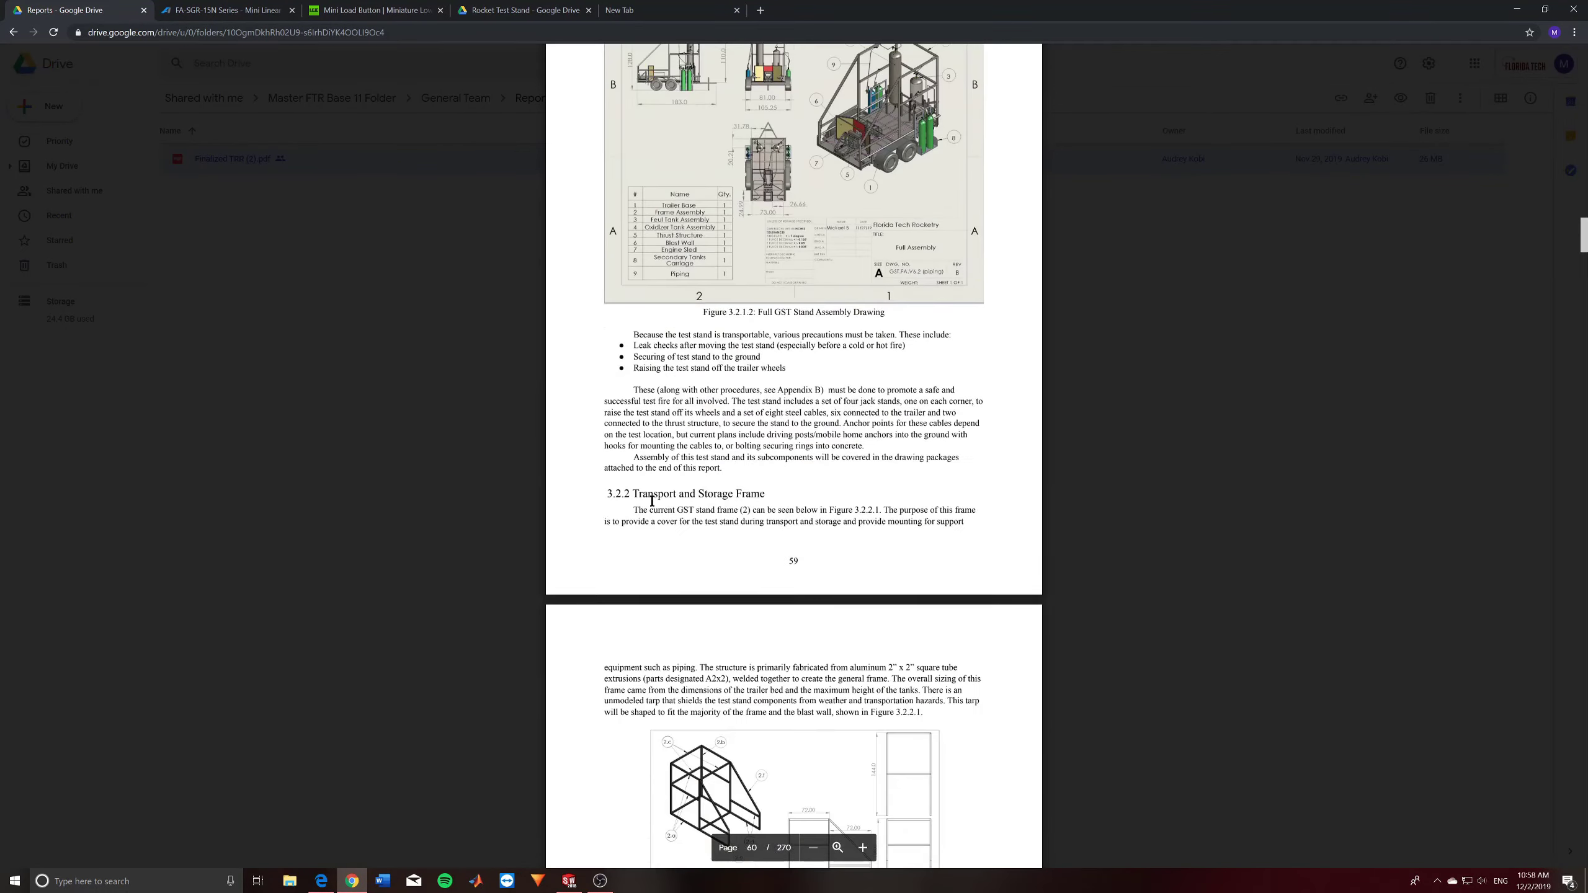
scroll(653, 499, "down", 15)
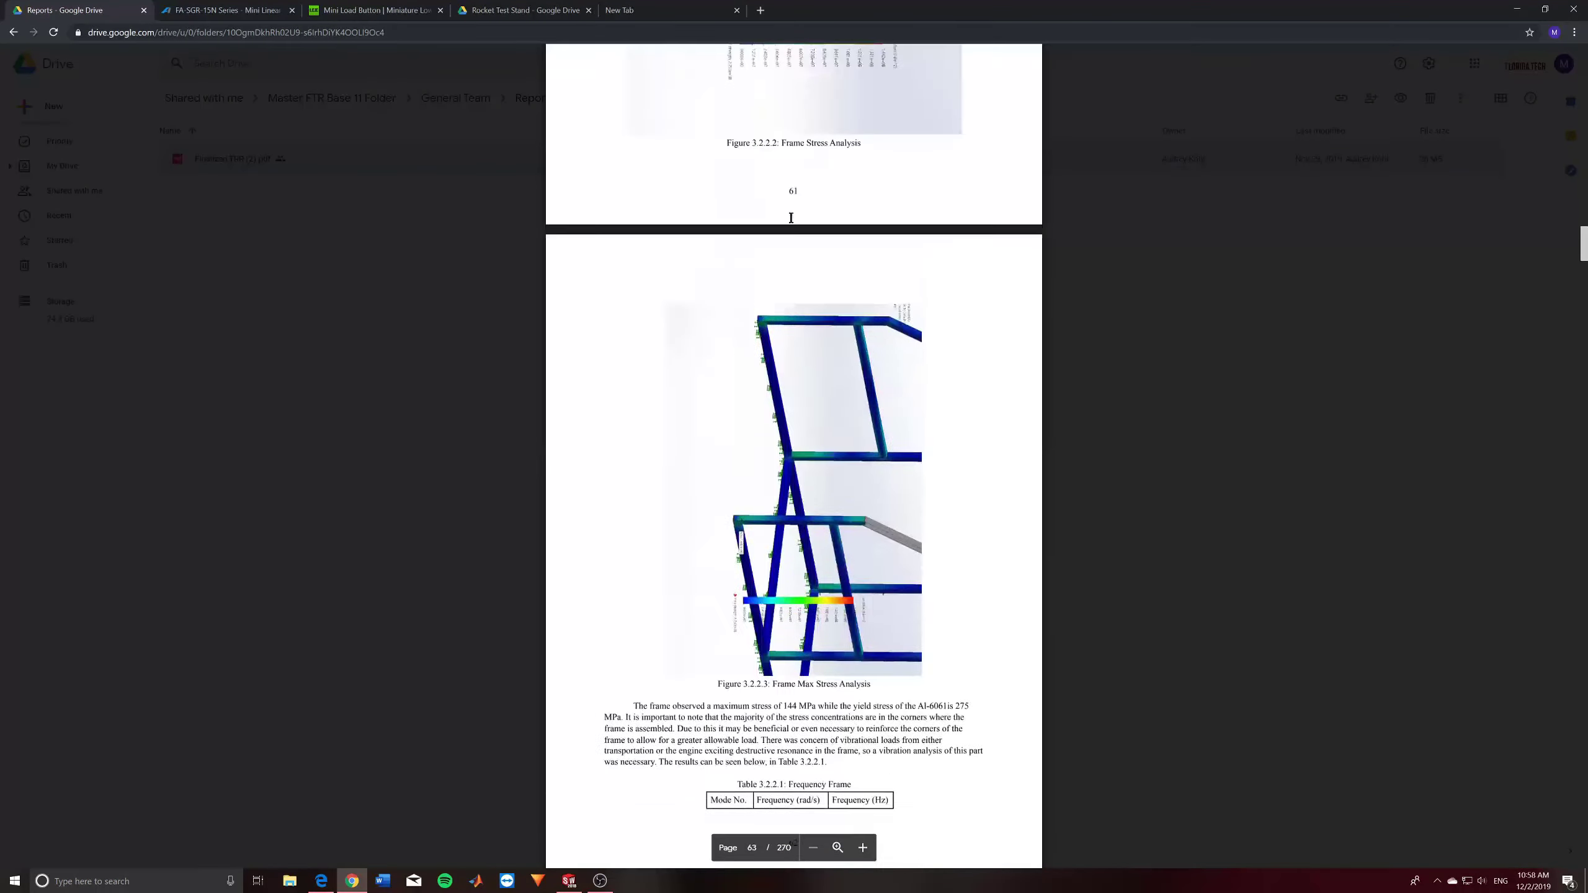
scroll(742, 169, "down", 10)
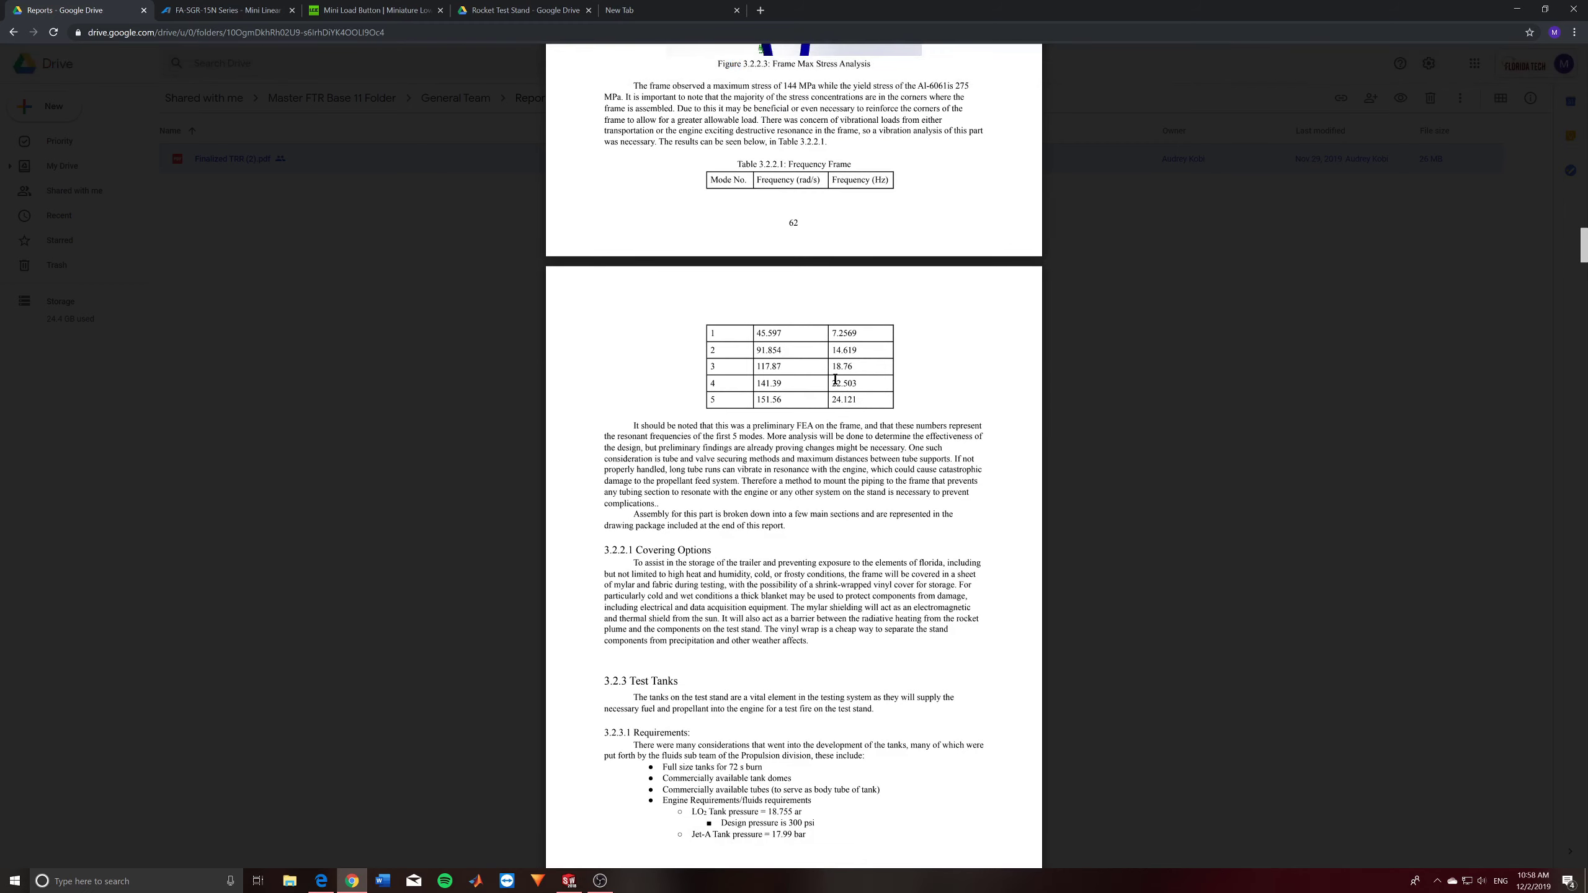
scroll(795, 423, "down", 5)
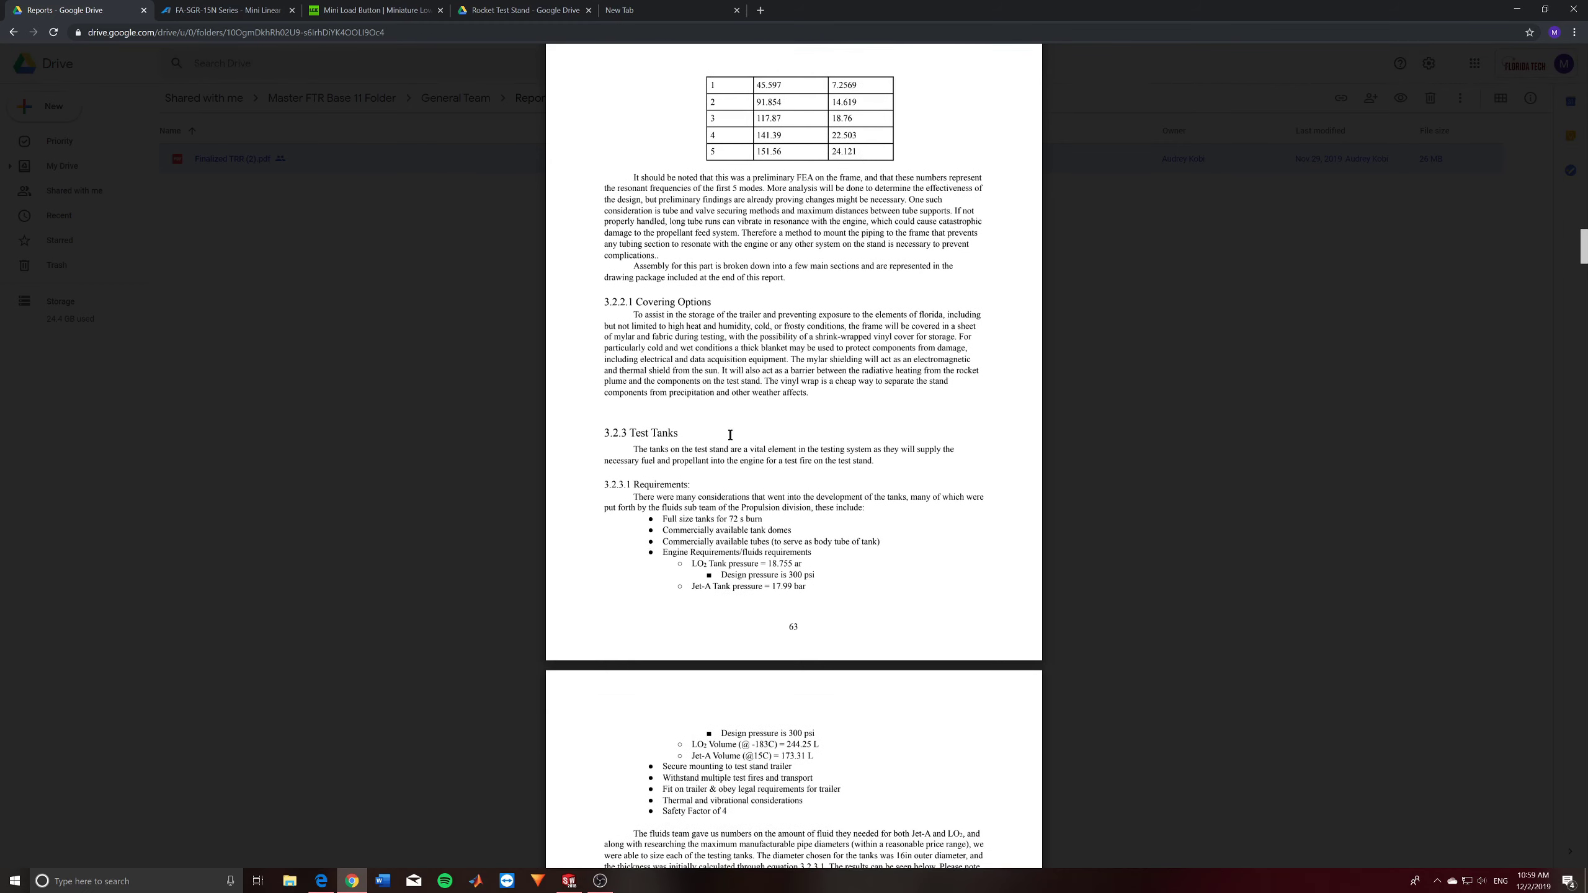
scroll(875, 325, "up", 5)
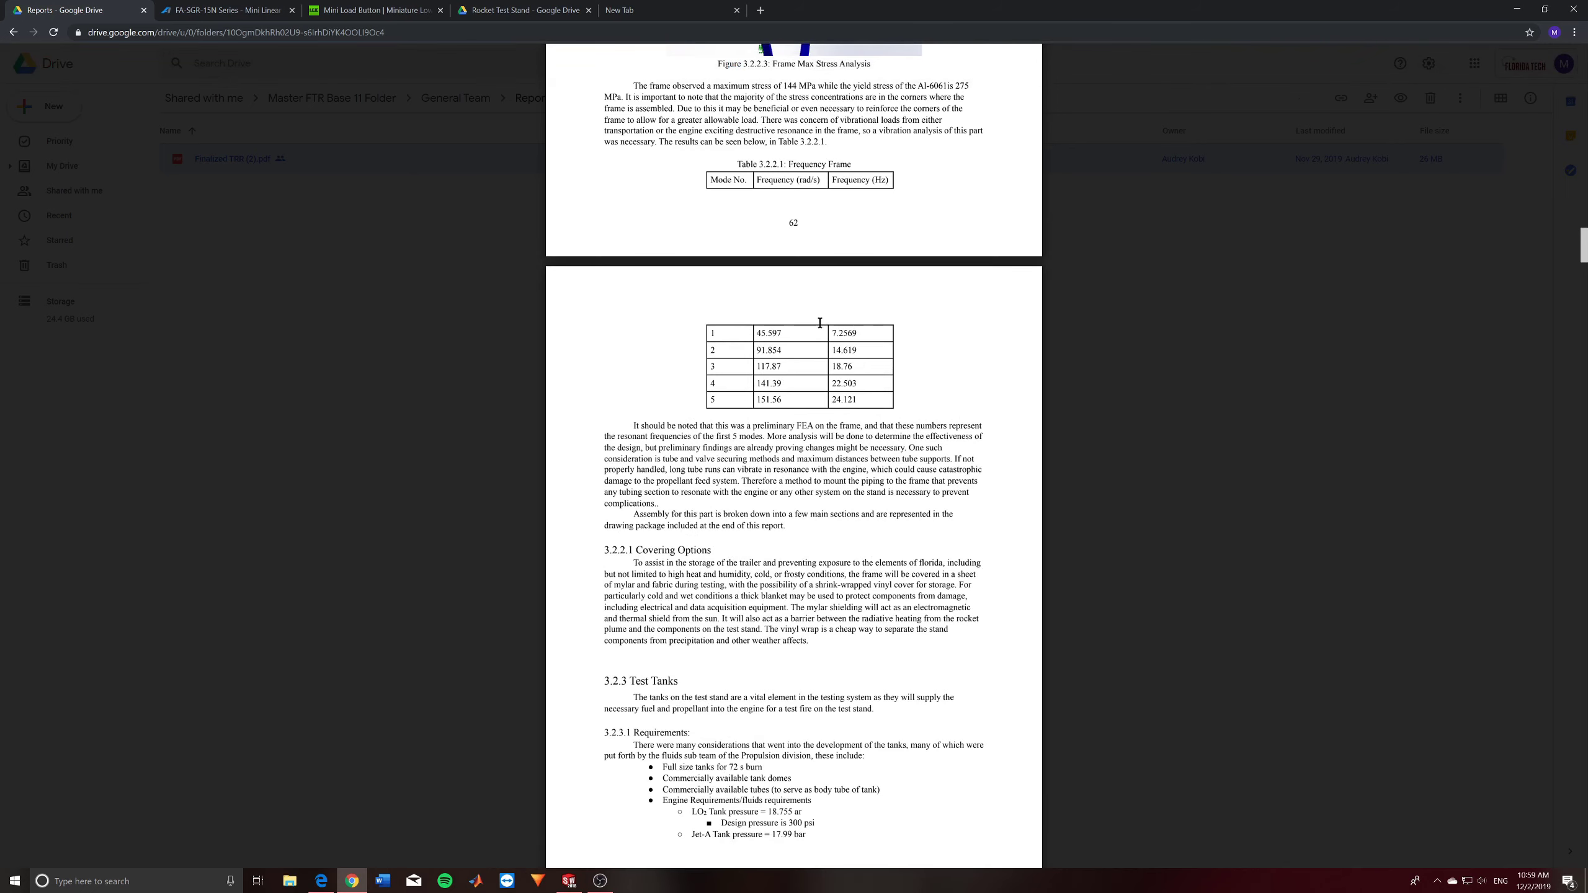
scroll(723, 565, "down", 3)
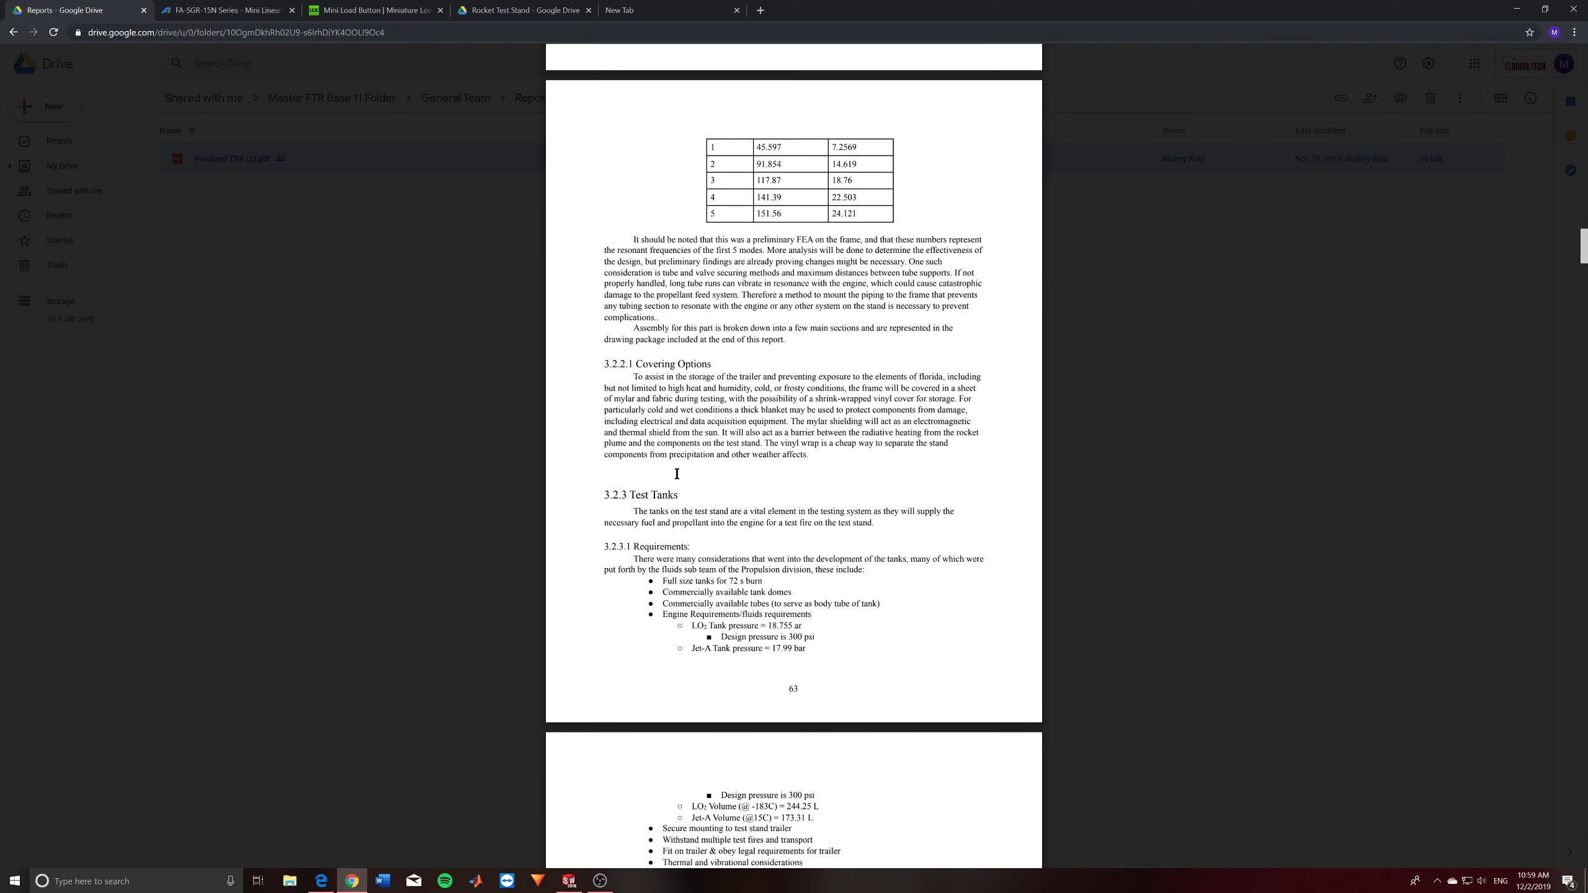
Read the test tank requirements in section 3.2.3 and the wall thickness and tank volume equations.
scroll(675, 469, "down", 4)
scroll(688, 308, "down", 2)
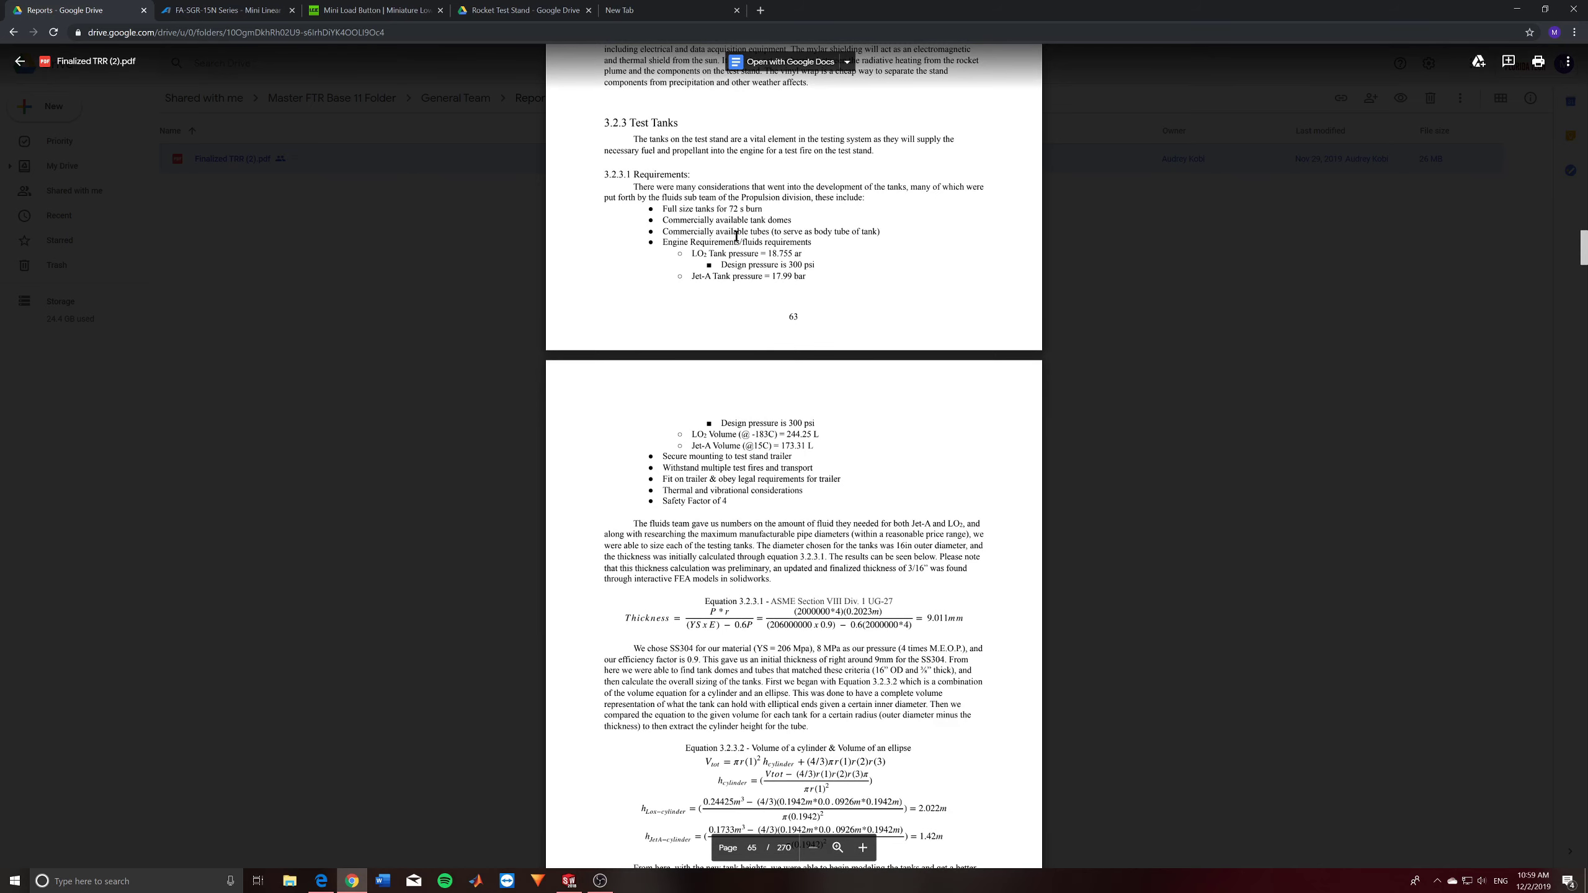
scroll(757, 501, "down", 3)
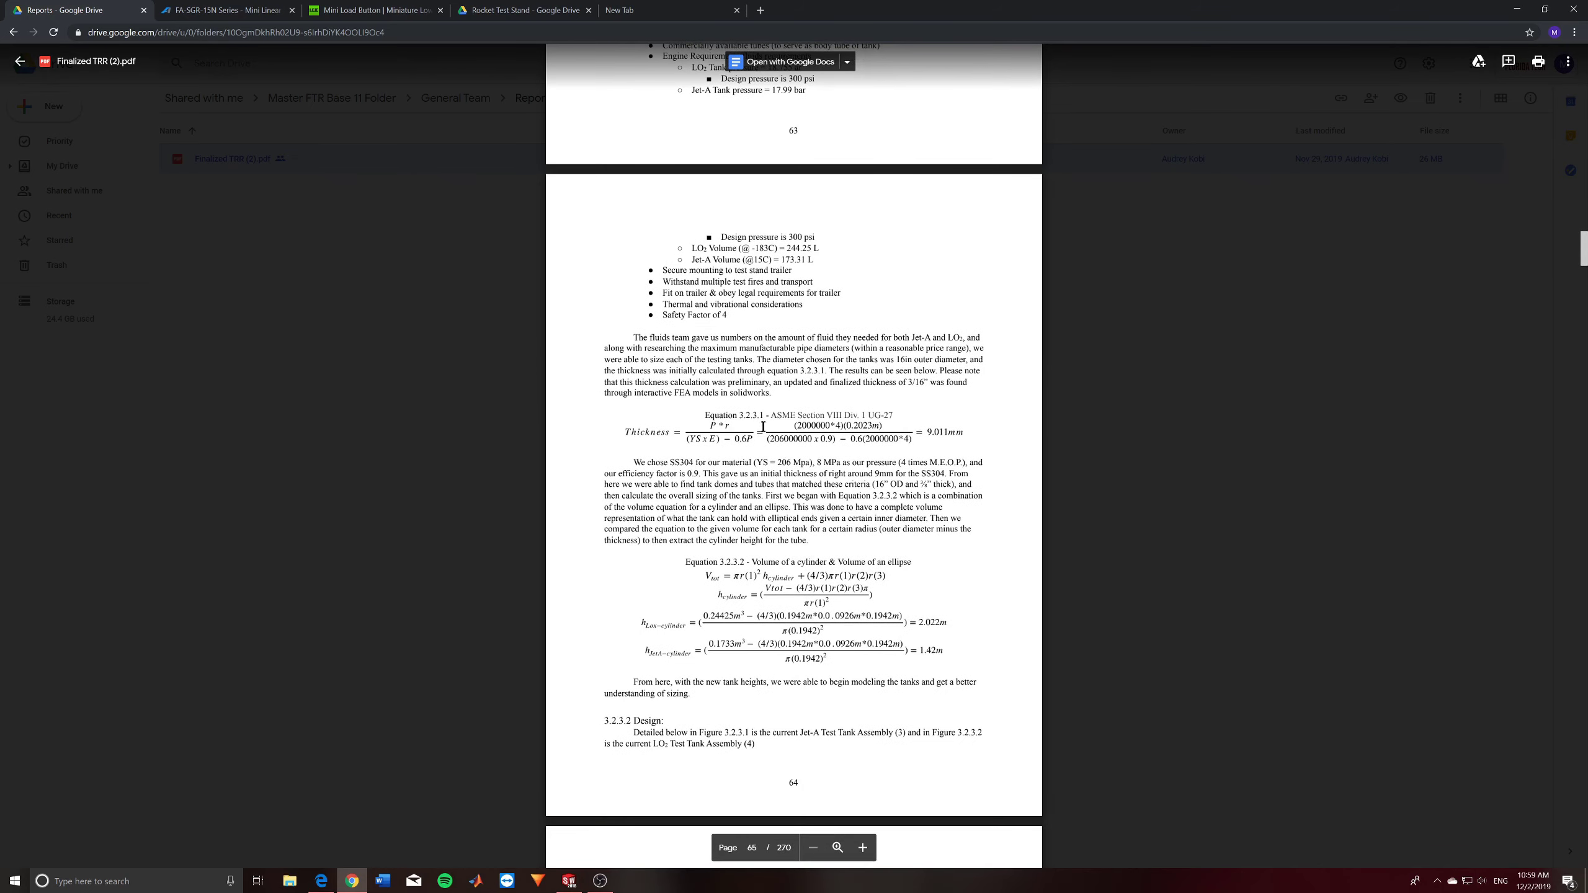
Review the tank height equations and the Jet-A and LO2 tank assembly drawings in section 3.2.3.2.
scroll(661, 408, "down", 3)
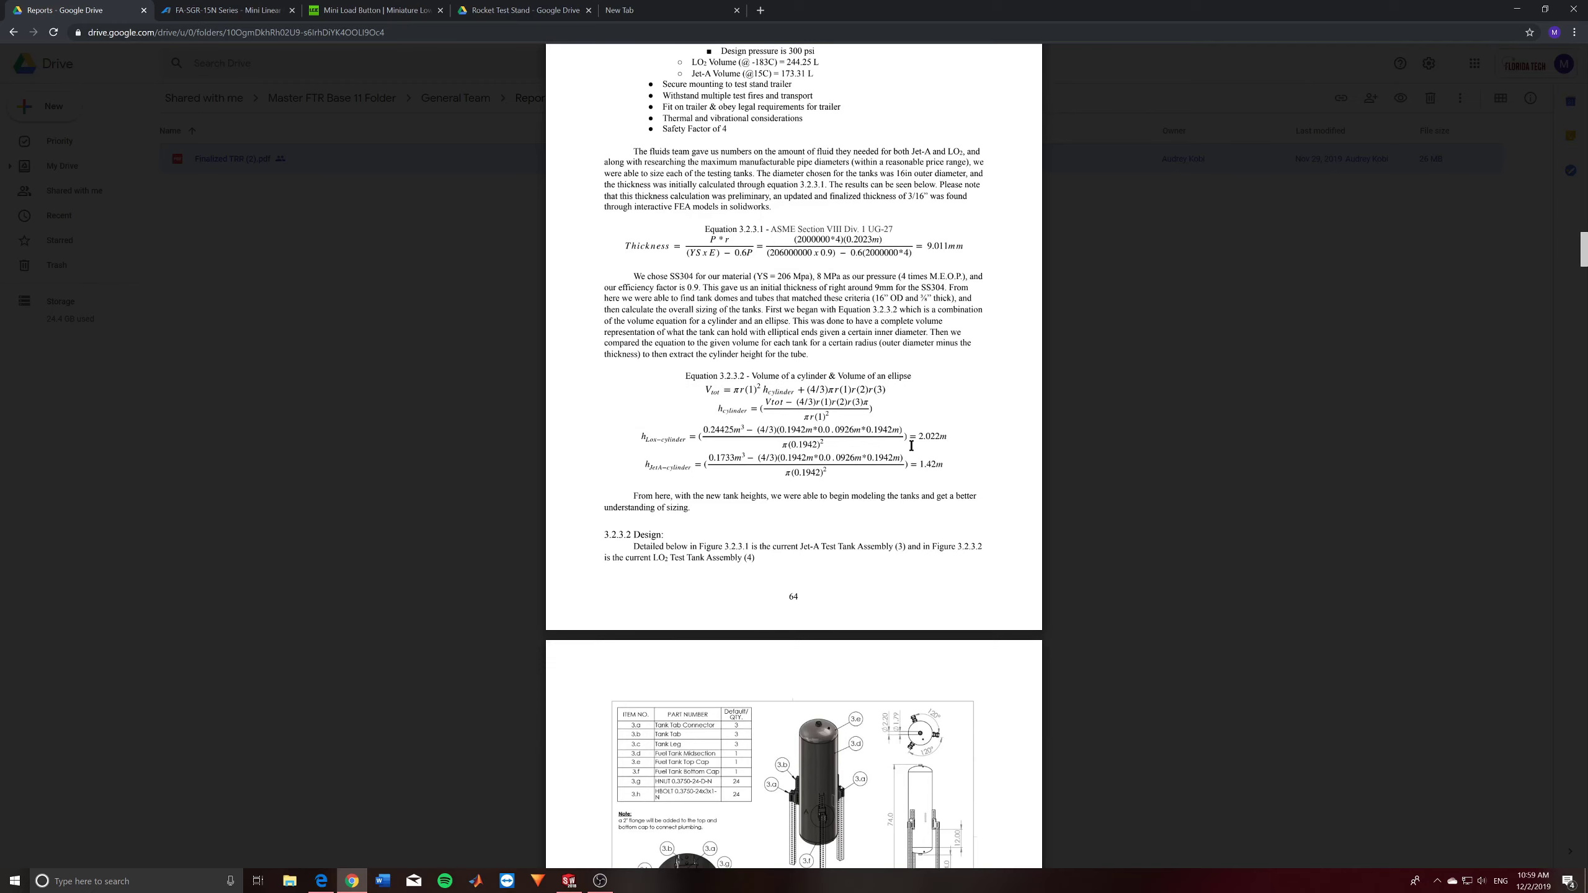
scroll(911, 446, "down", 8)
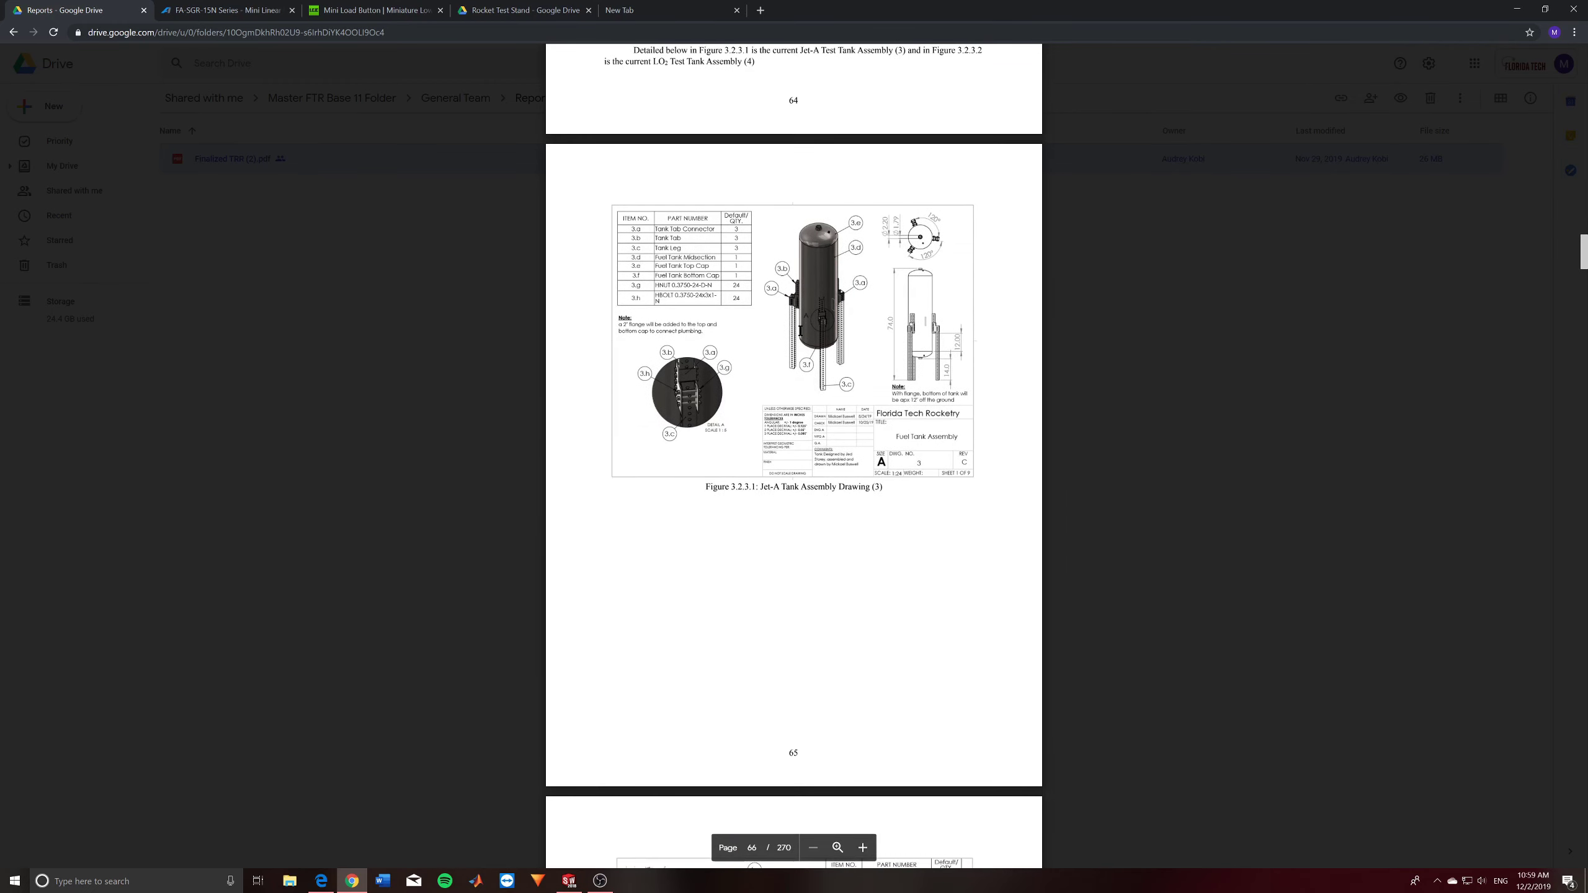
scroll(803, 273, "down", 5)
scroll(764, 401, "down", 3)
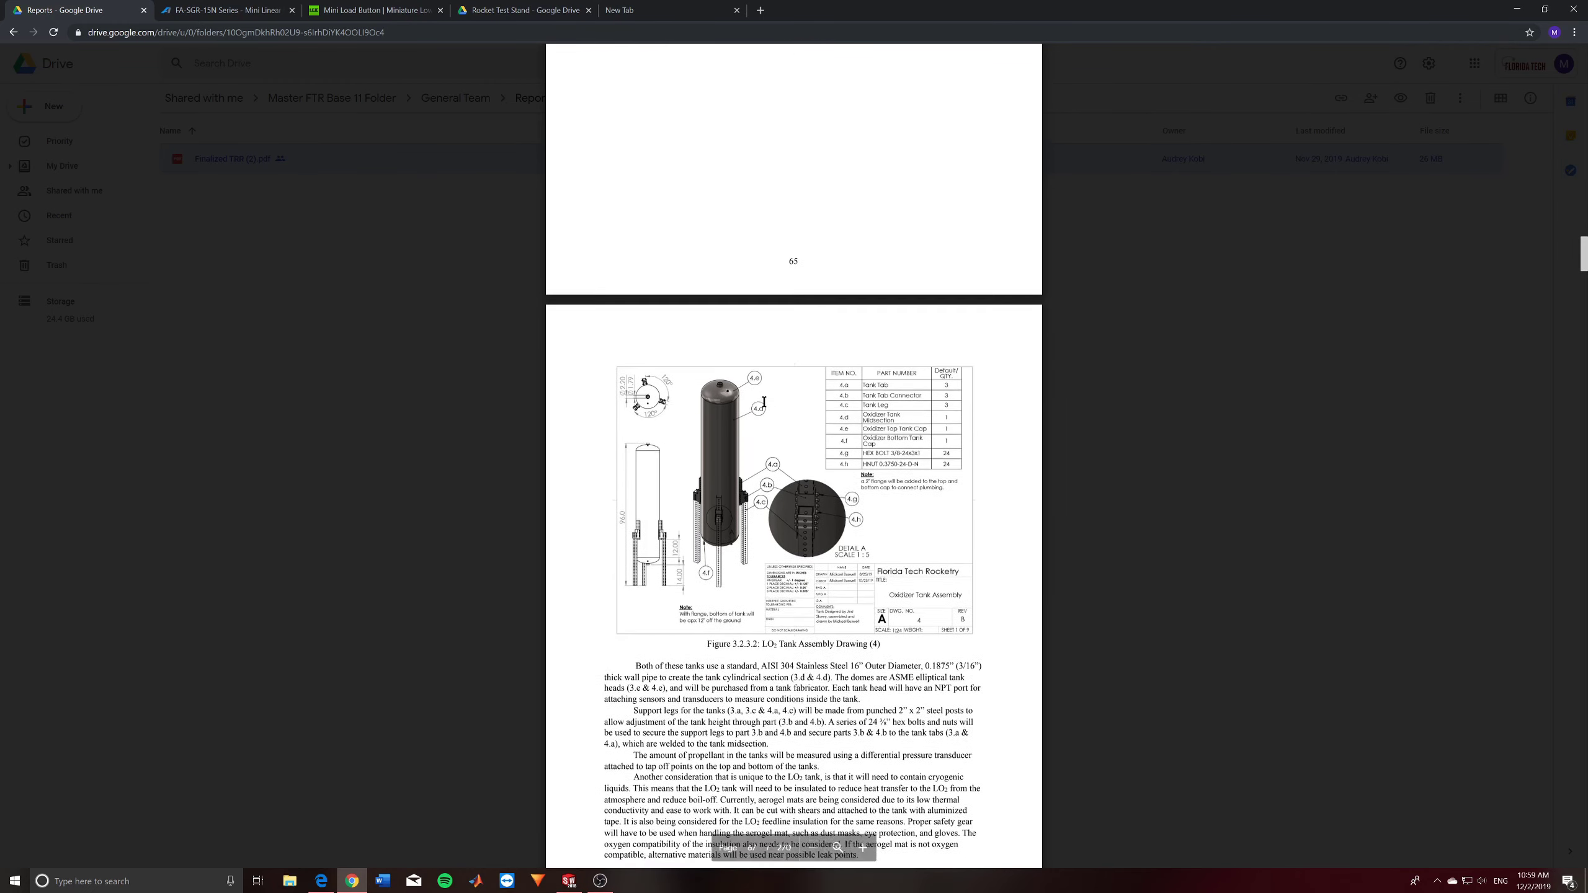
Examine section 3.2.3.3, covering the FEA conditions and the stress and deformation figures for the LO2 and Jet-A tanks.
scroll(765, 401, "down", 10)
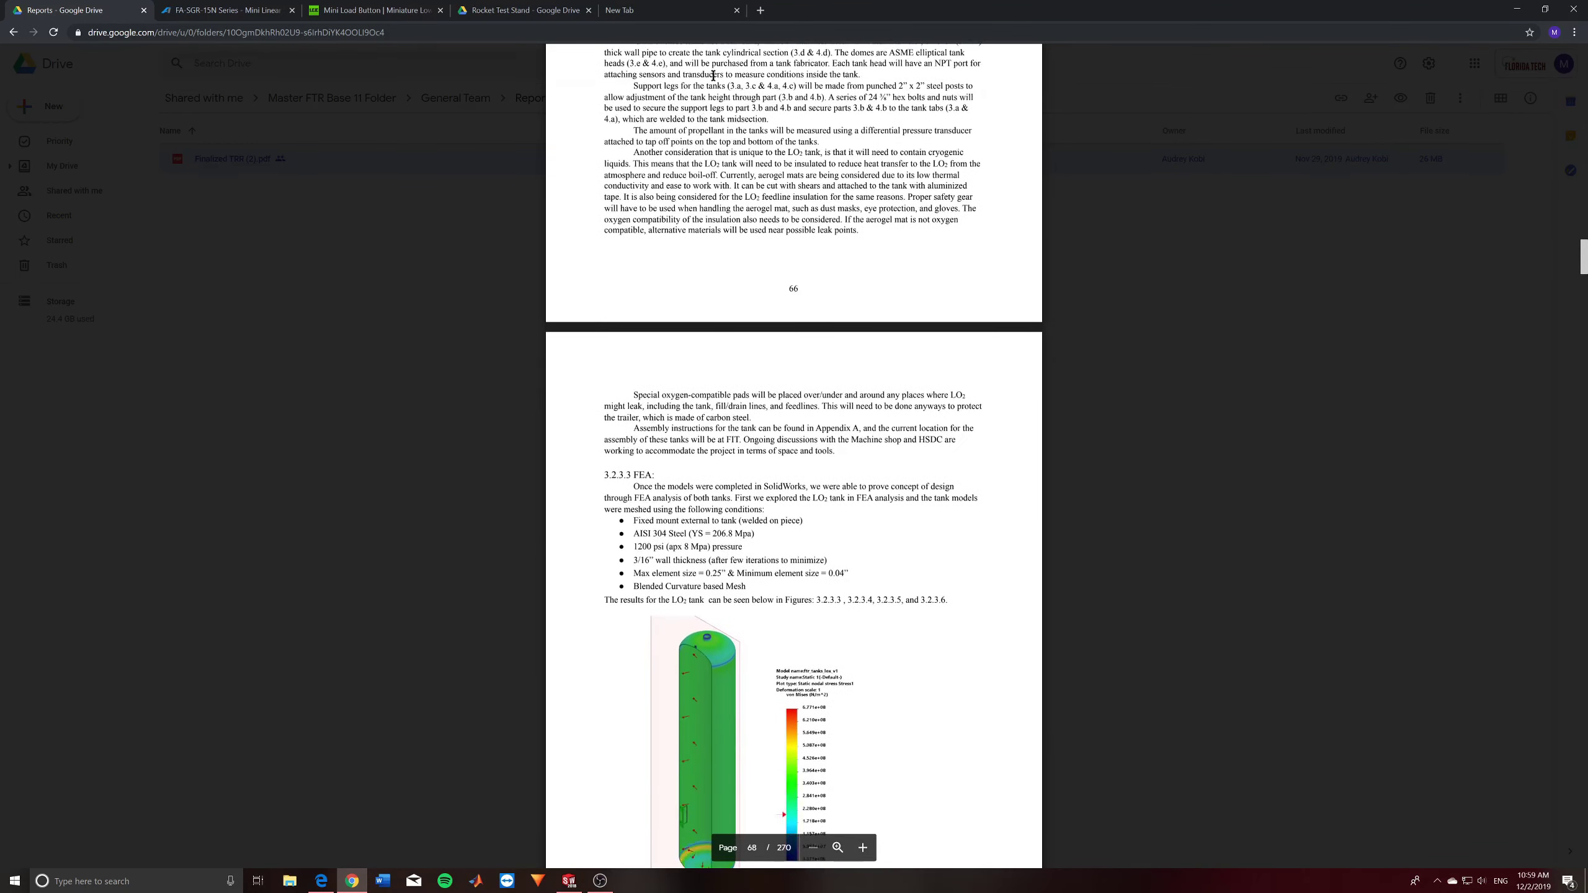
scroll(723, 355, "down", 10)
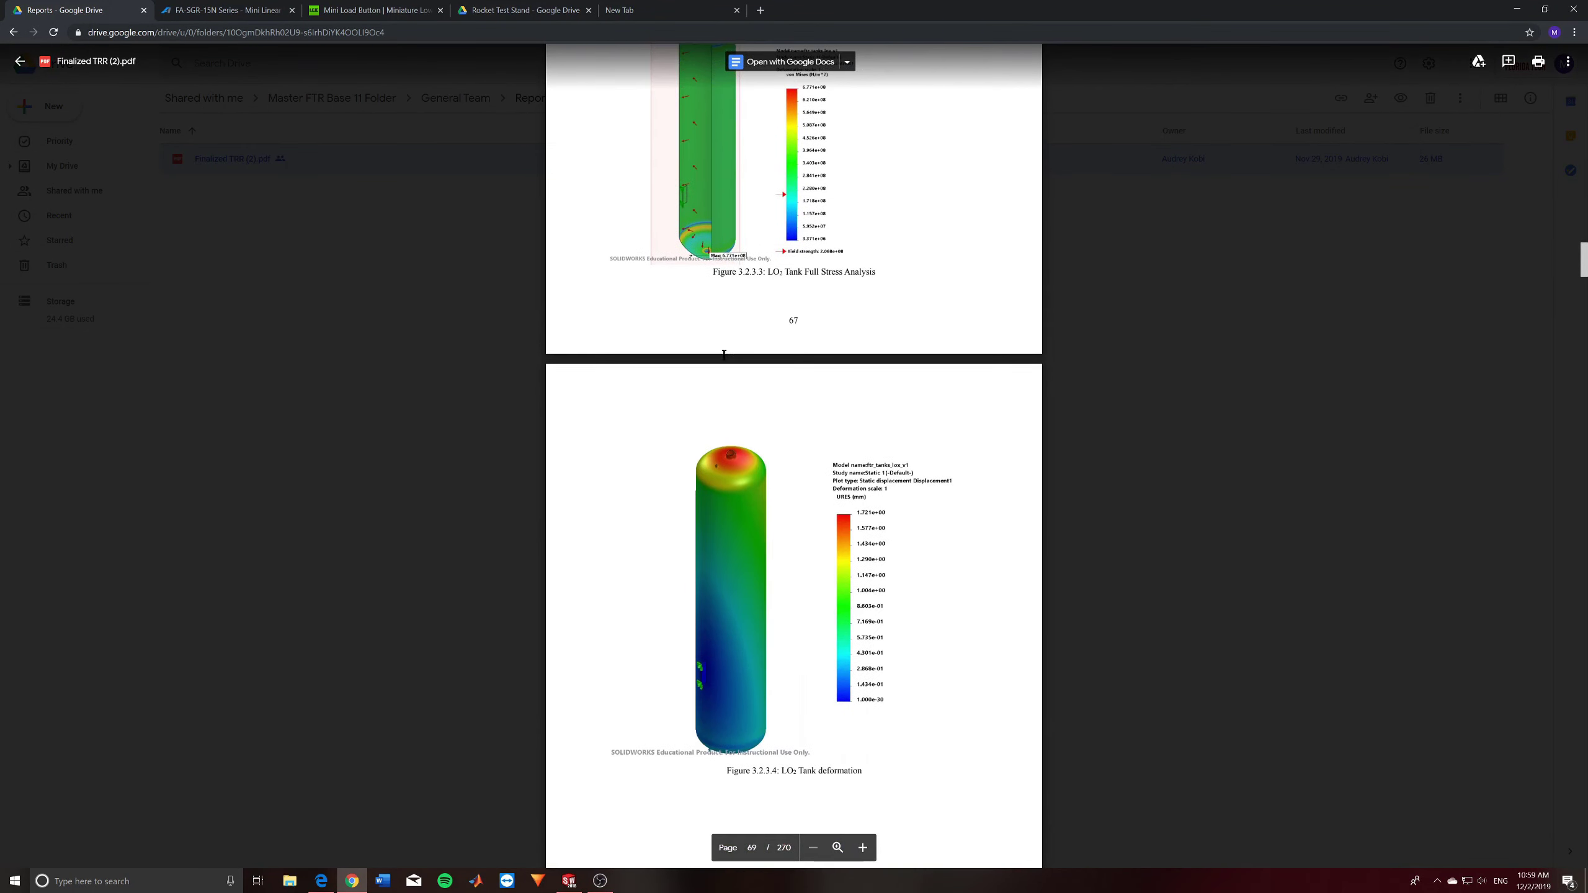
scroll(723, 355, "down", 15)
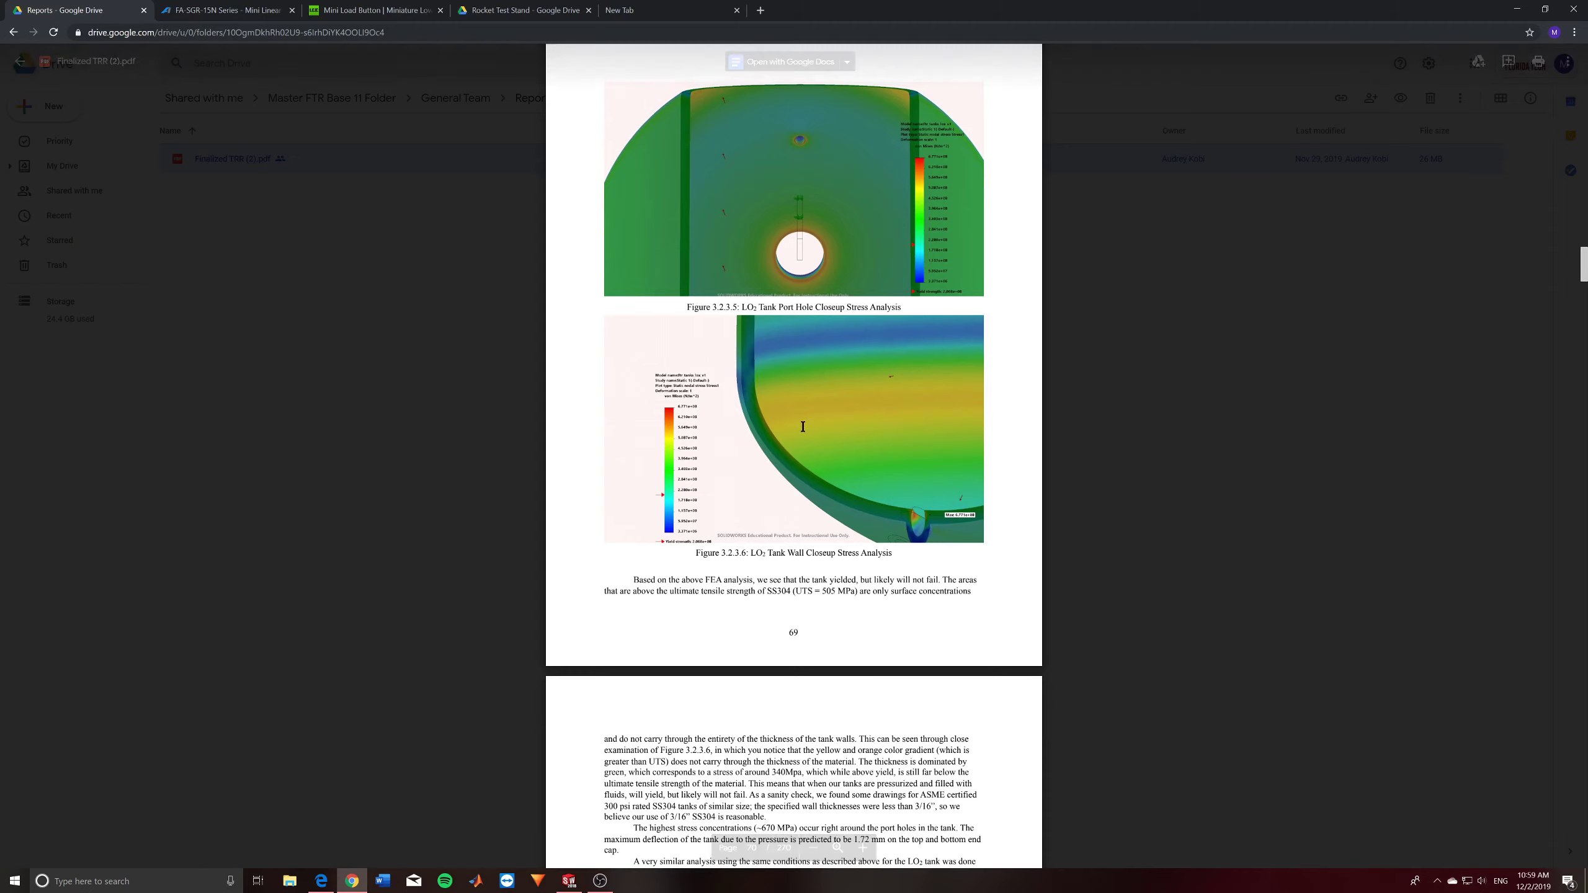
scroll(803, 426, "down", 20)
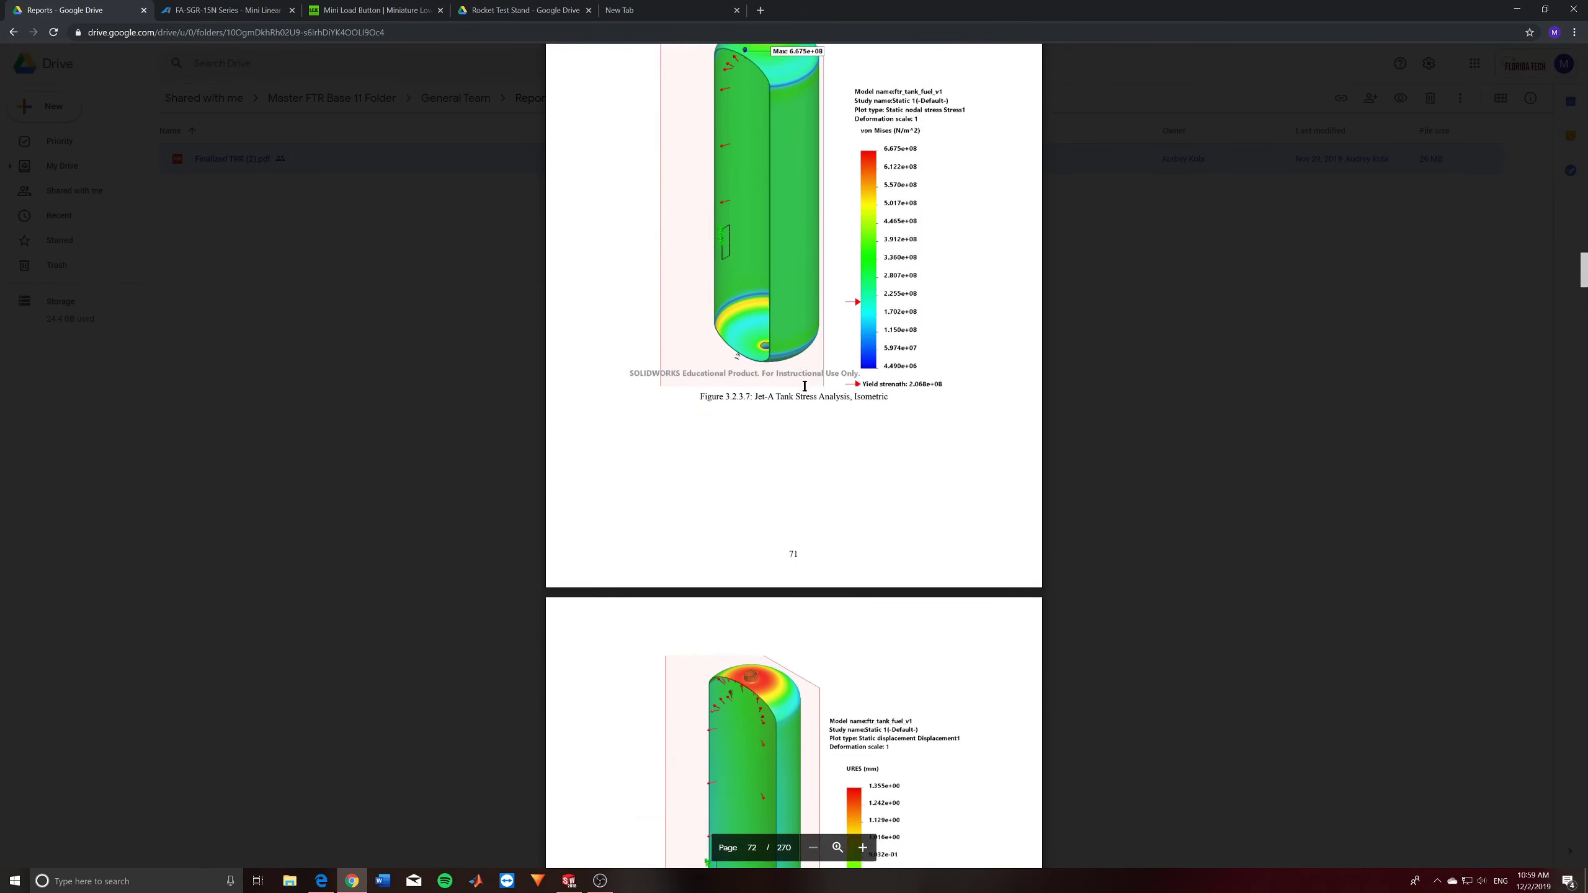
scroll(805, 386, "down", 20)
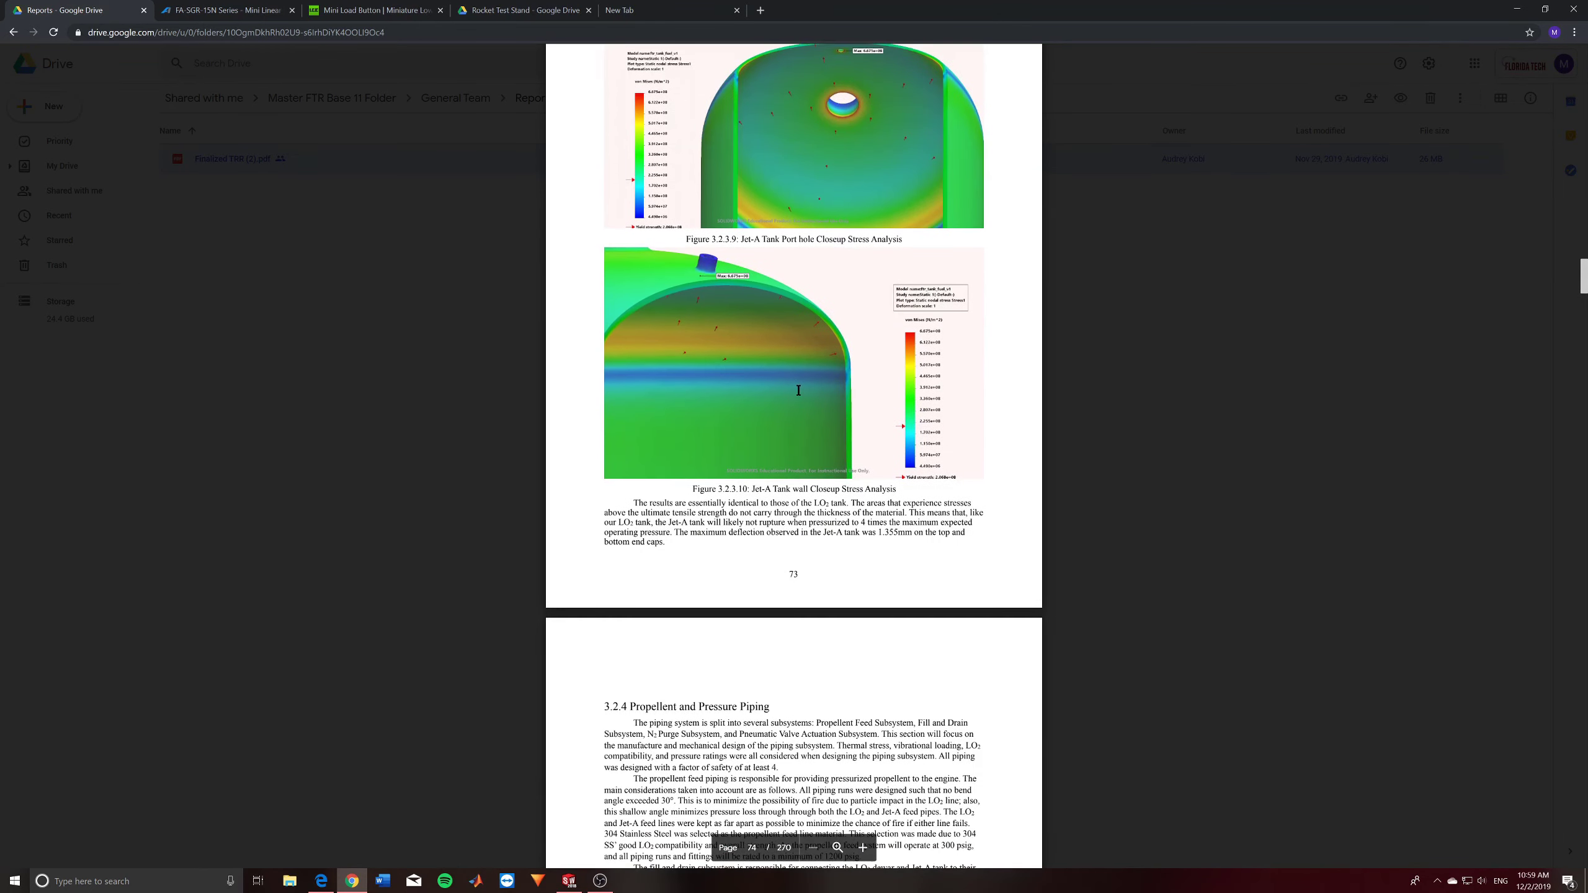
scroll(828, 423, "down", 5)
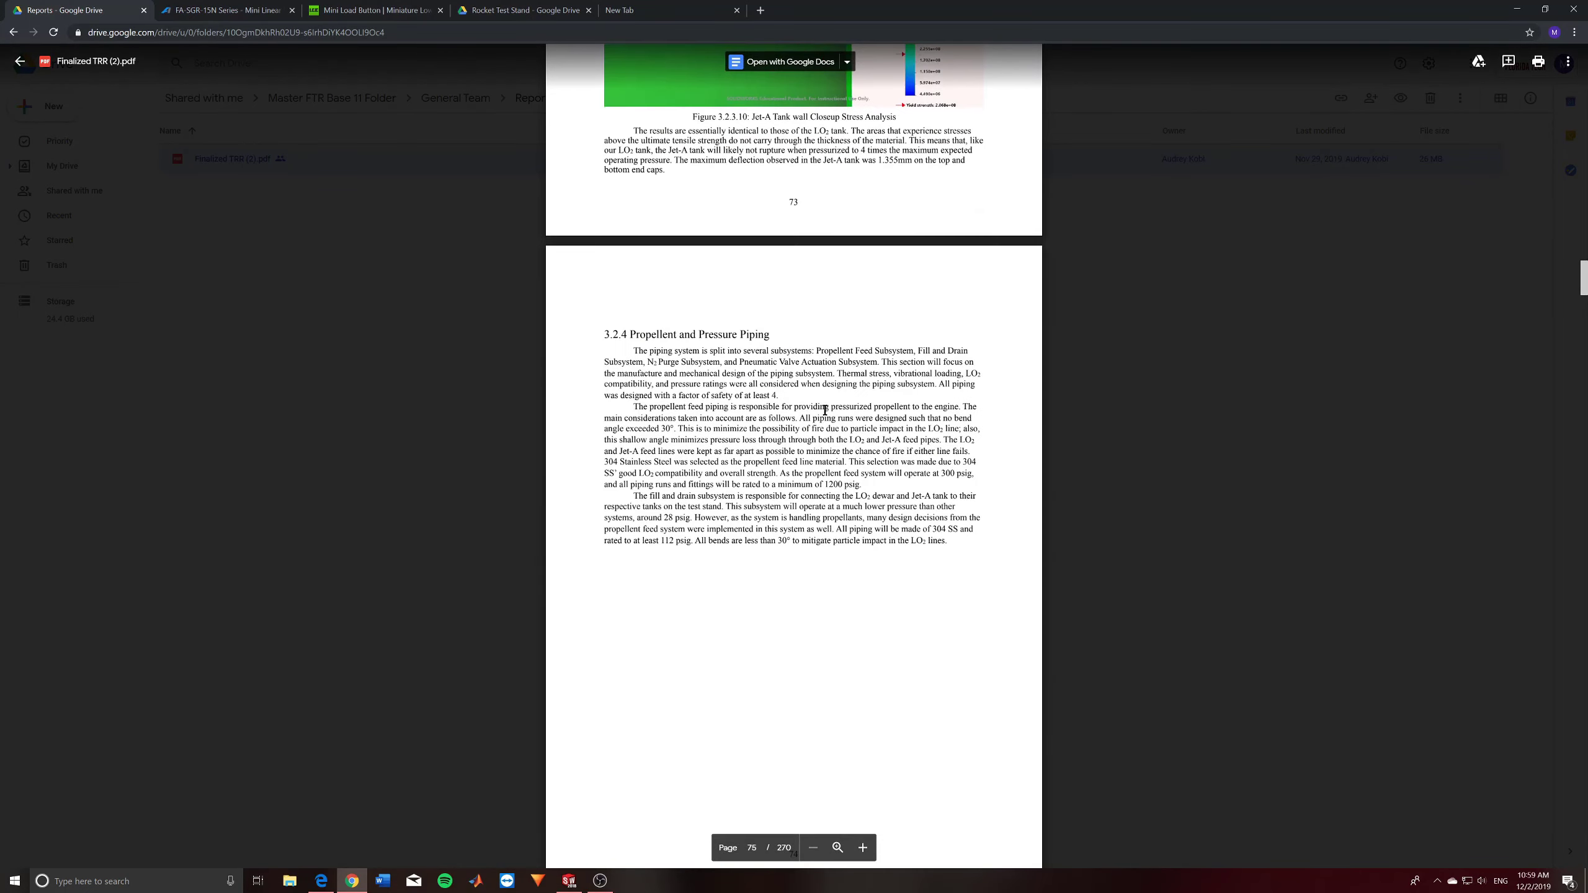
scroll(663, 509, "up", 9)
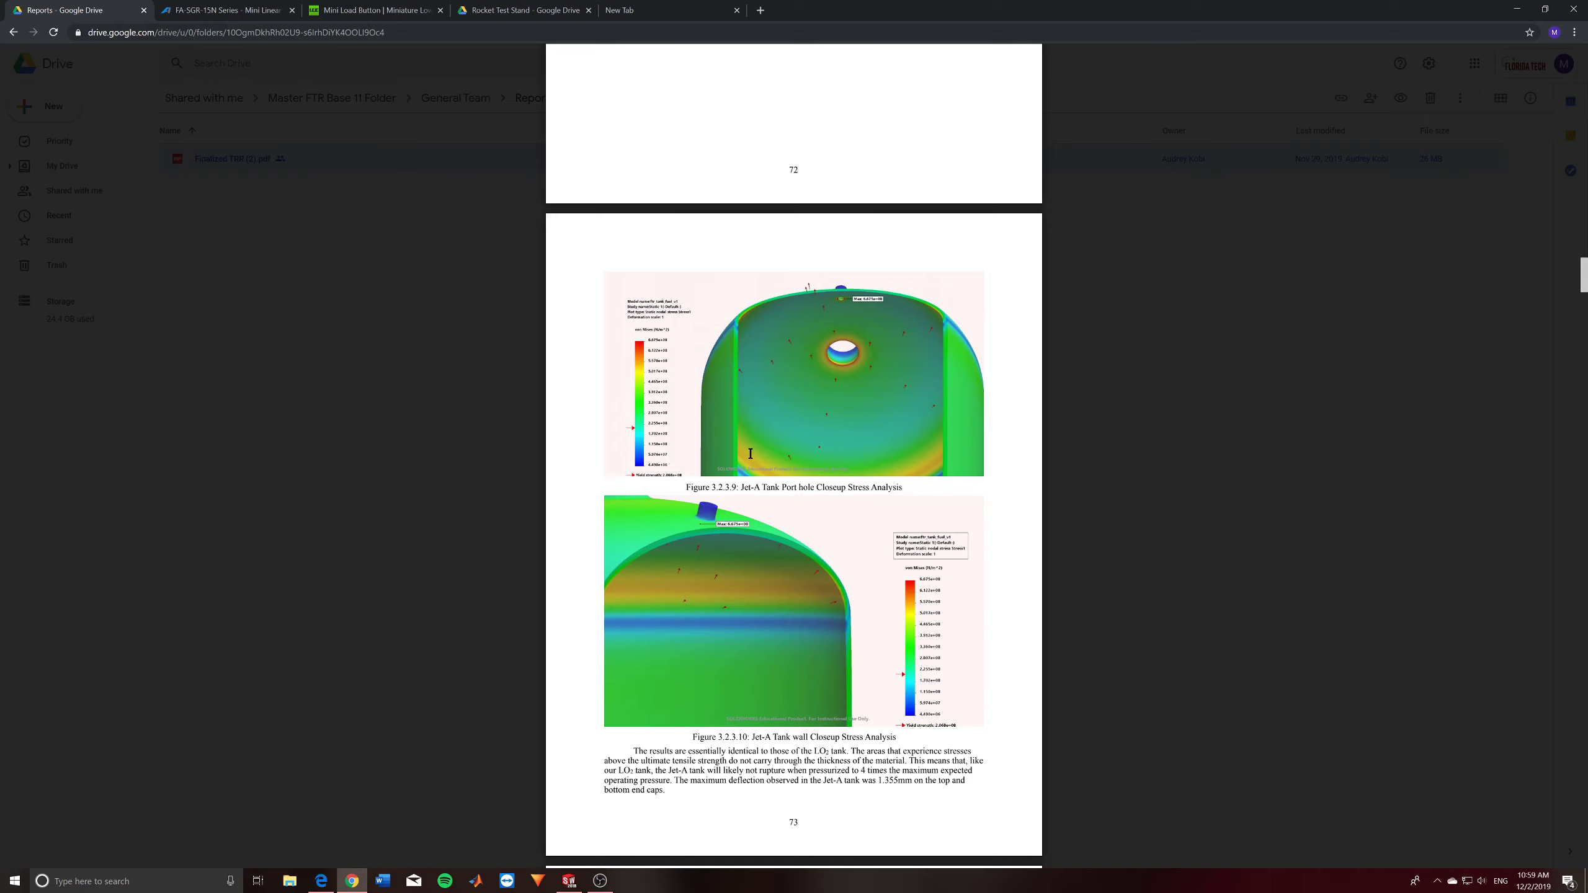
scroll(750, 454, "down", 3)
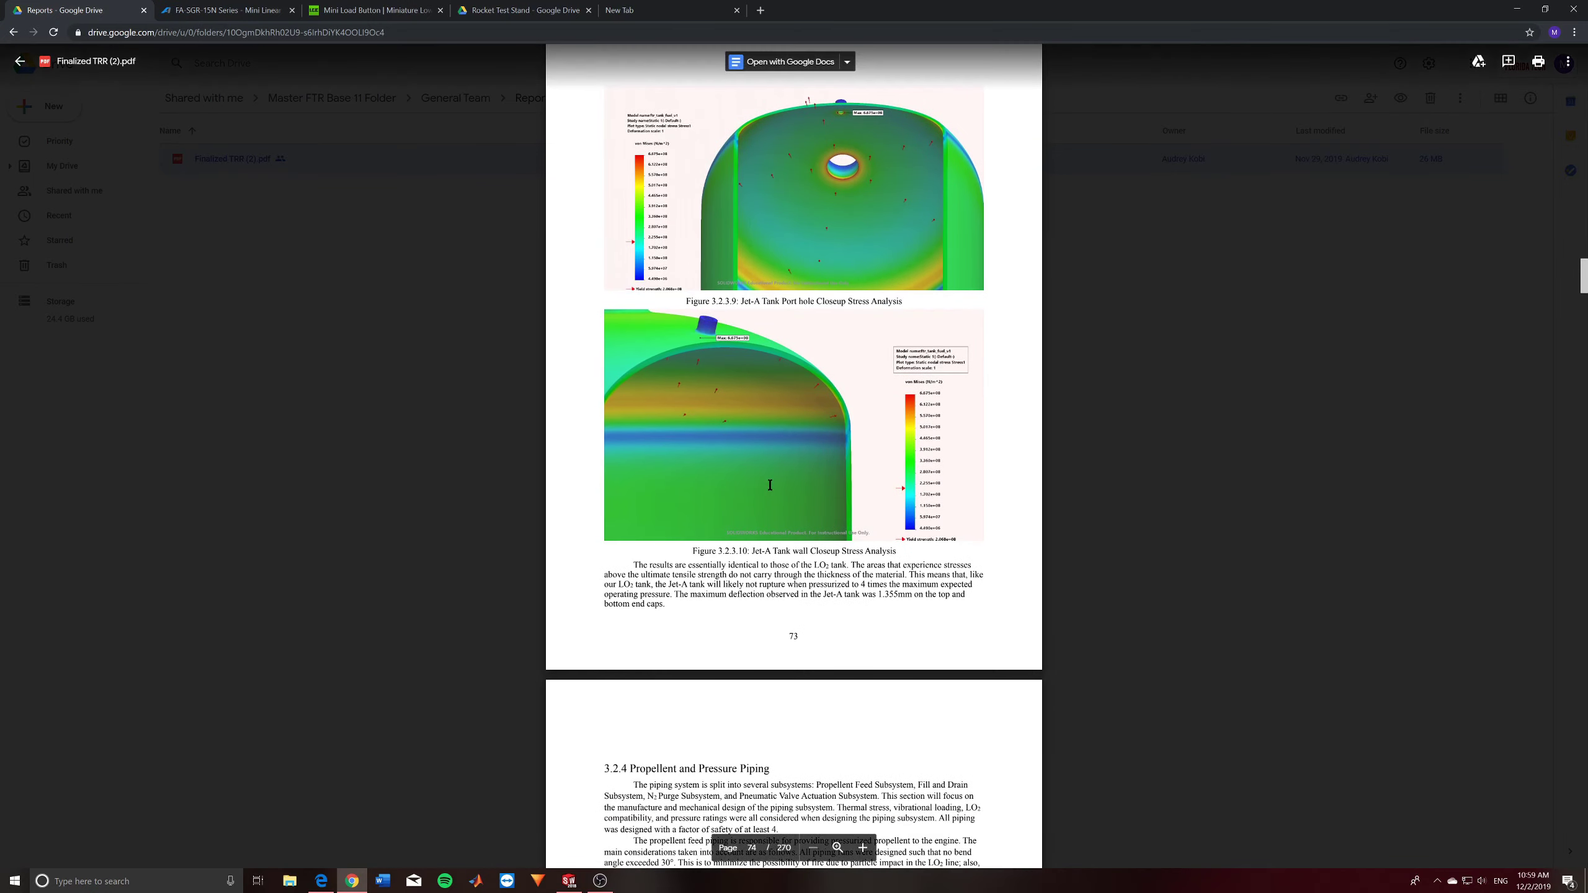
Read section 3.2.4 Propellent and Pressure Piping and view the propellent feed lines render.
scroll(744, 375, "down", 6)
scroll(741, 294, "down", 4)
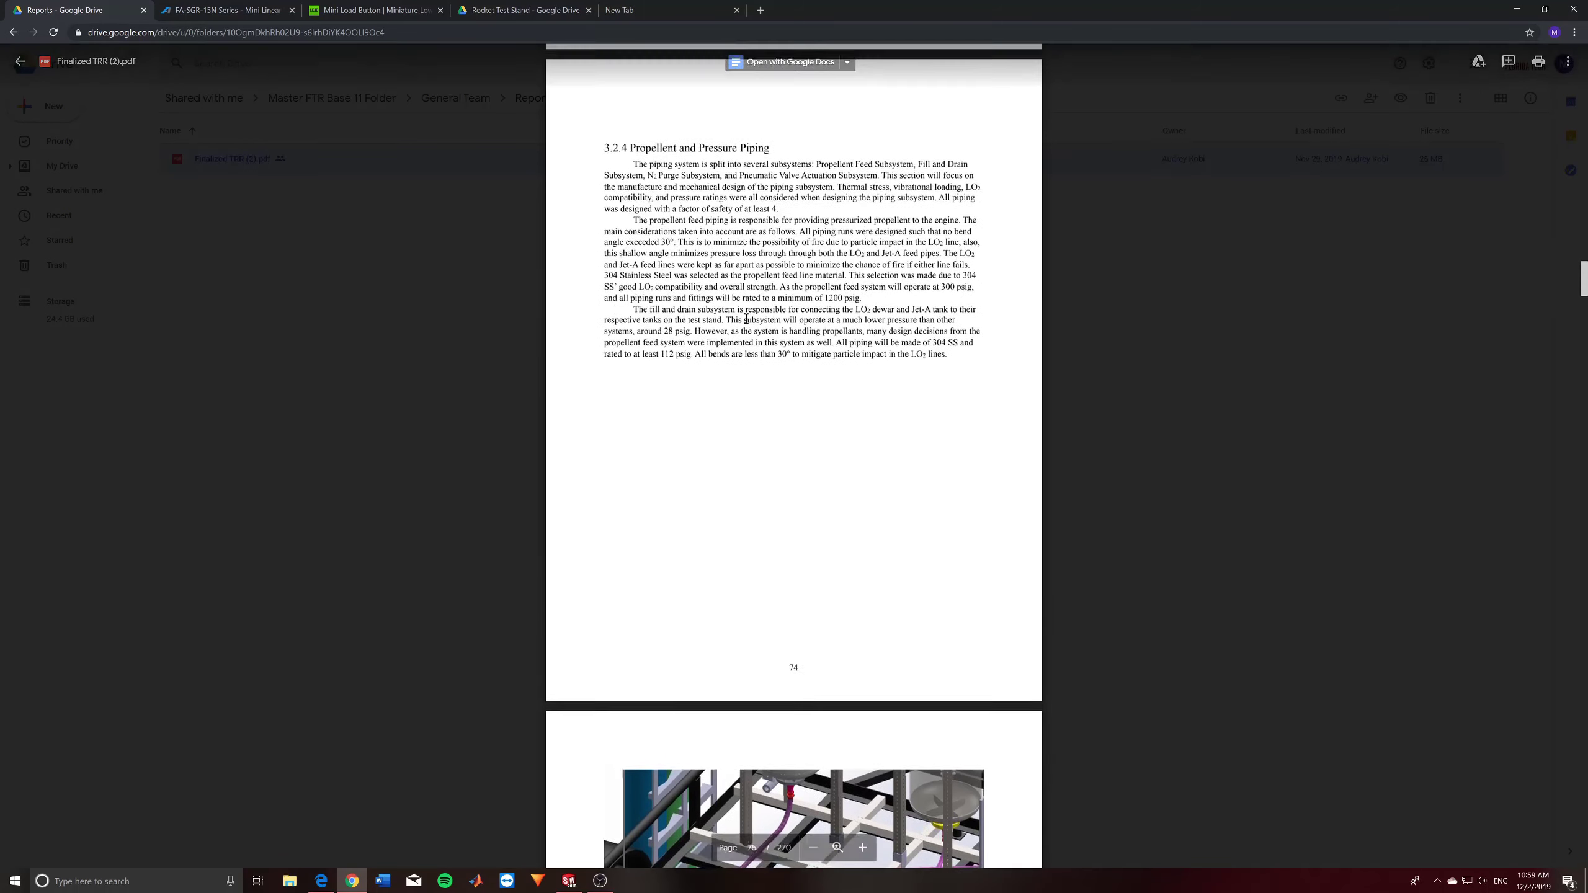
scroll(746, 319, "down", 8)
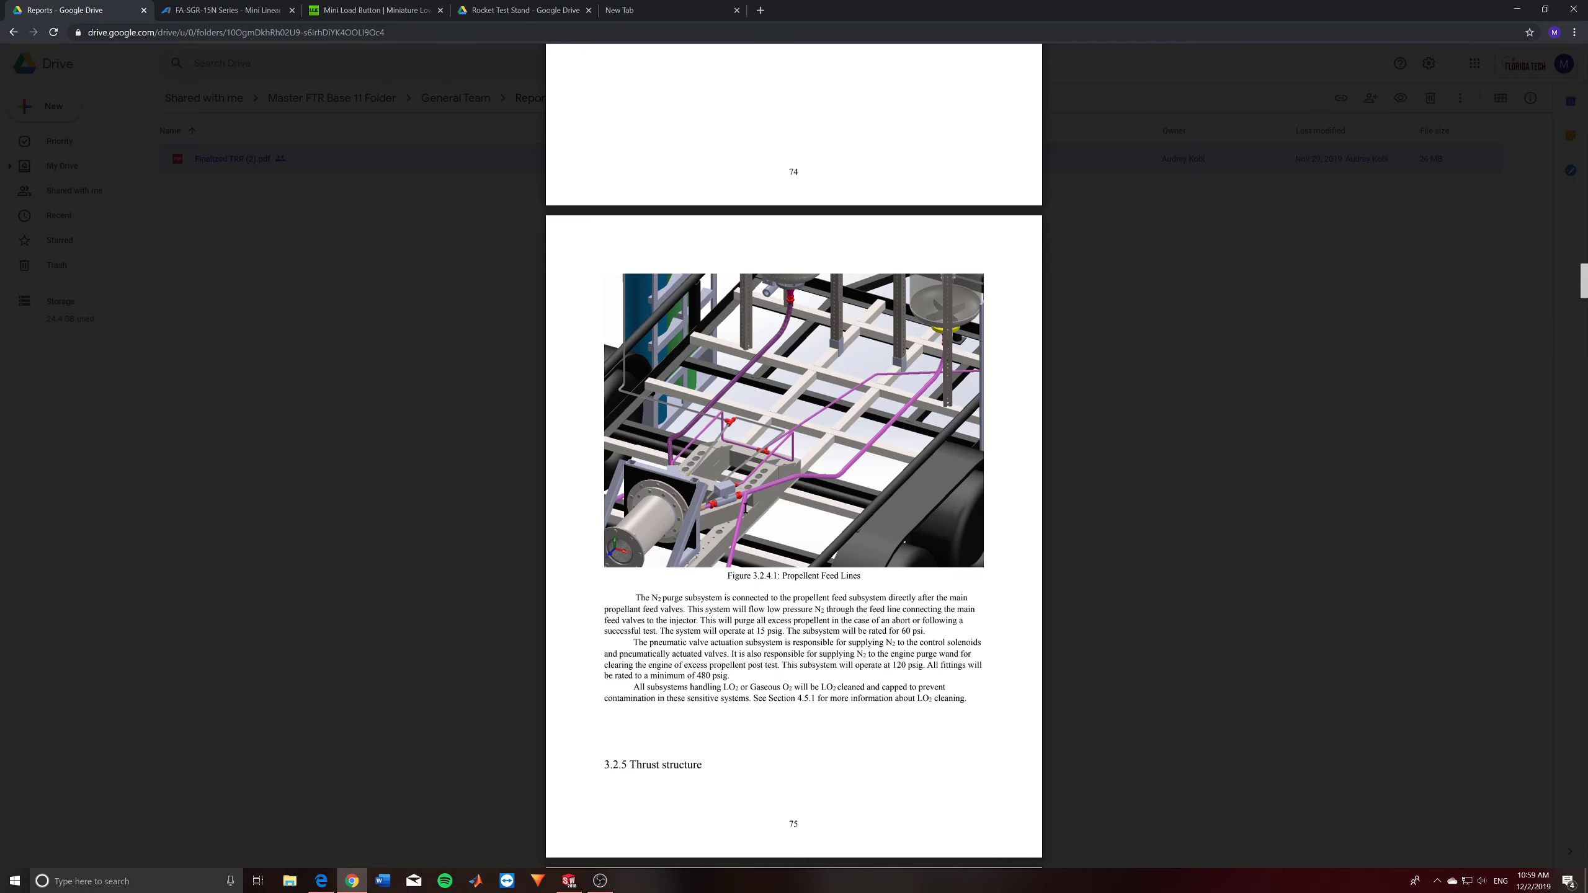
Review the thrust structure in section 3.2.5, including its requirements, assembly drawing and stress analysis figures.
scroll(882, 357, "down", 9)
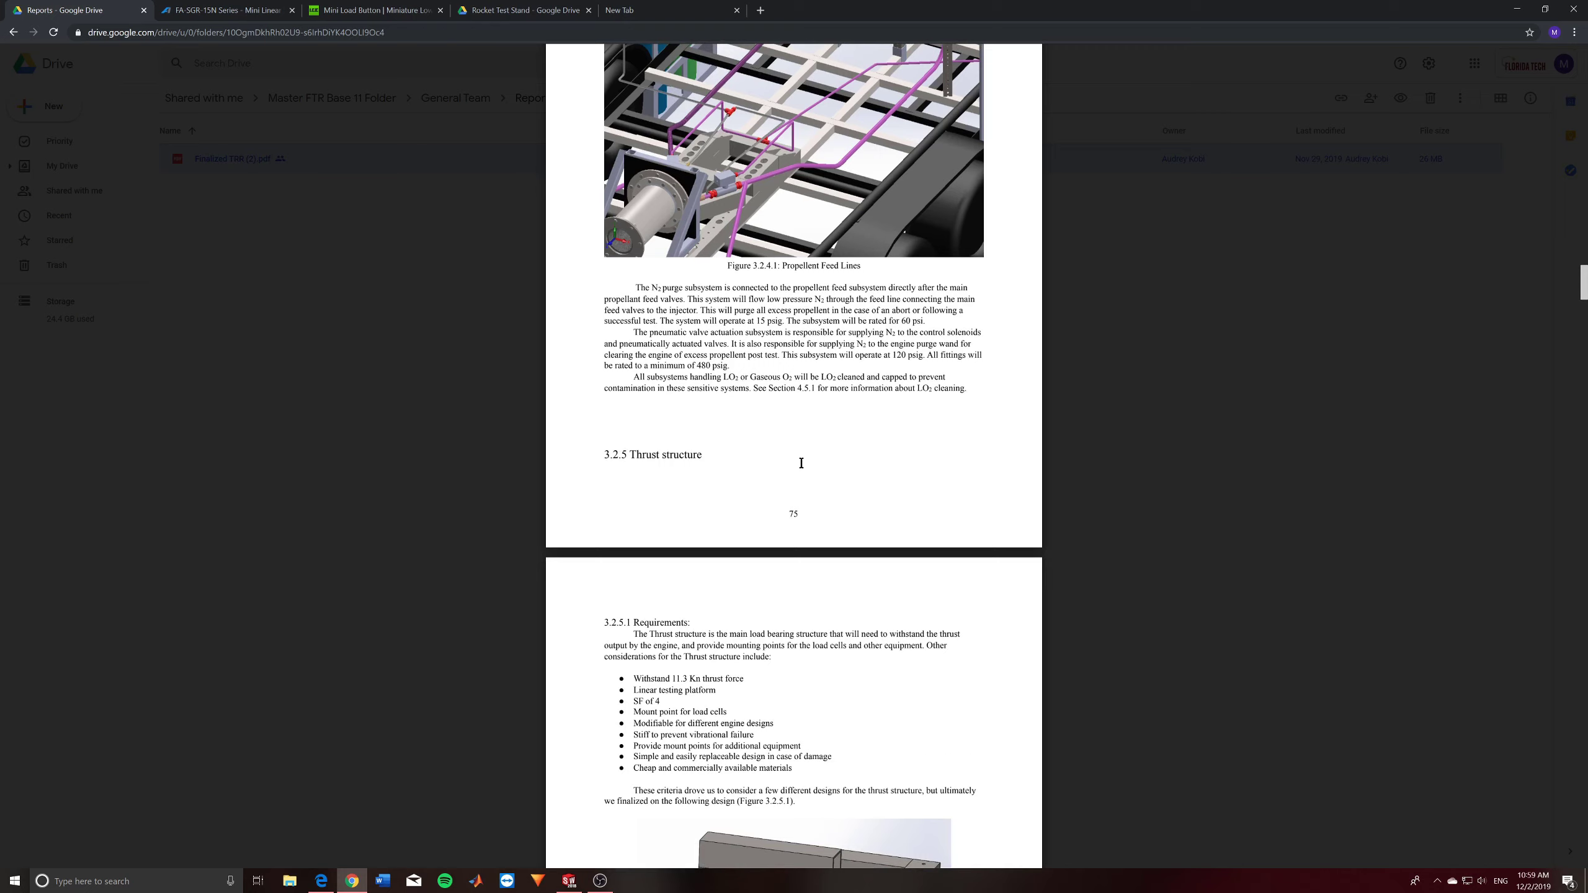
scroll(802, 560, "down", 5)
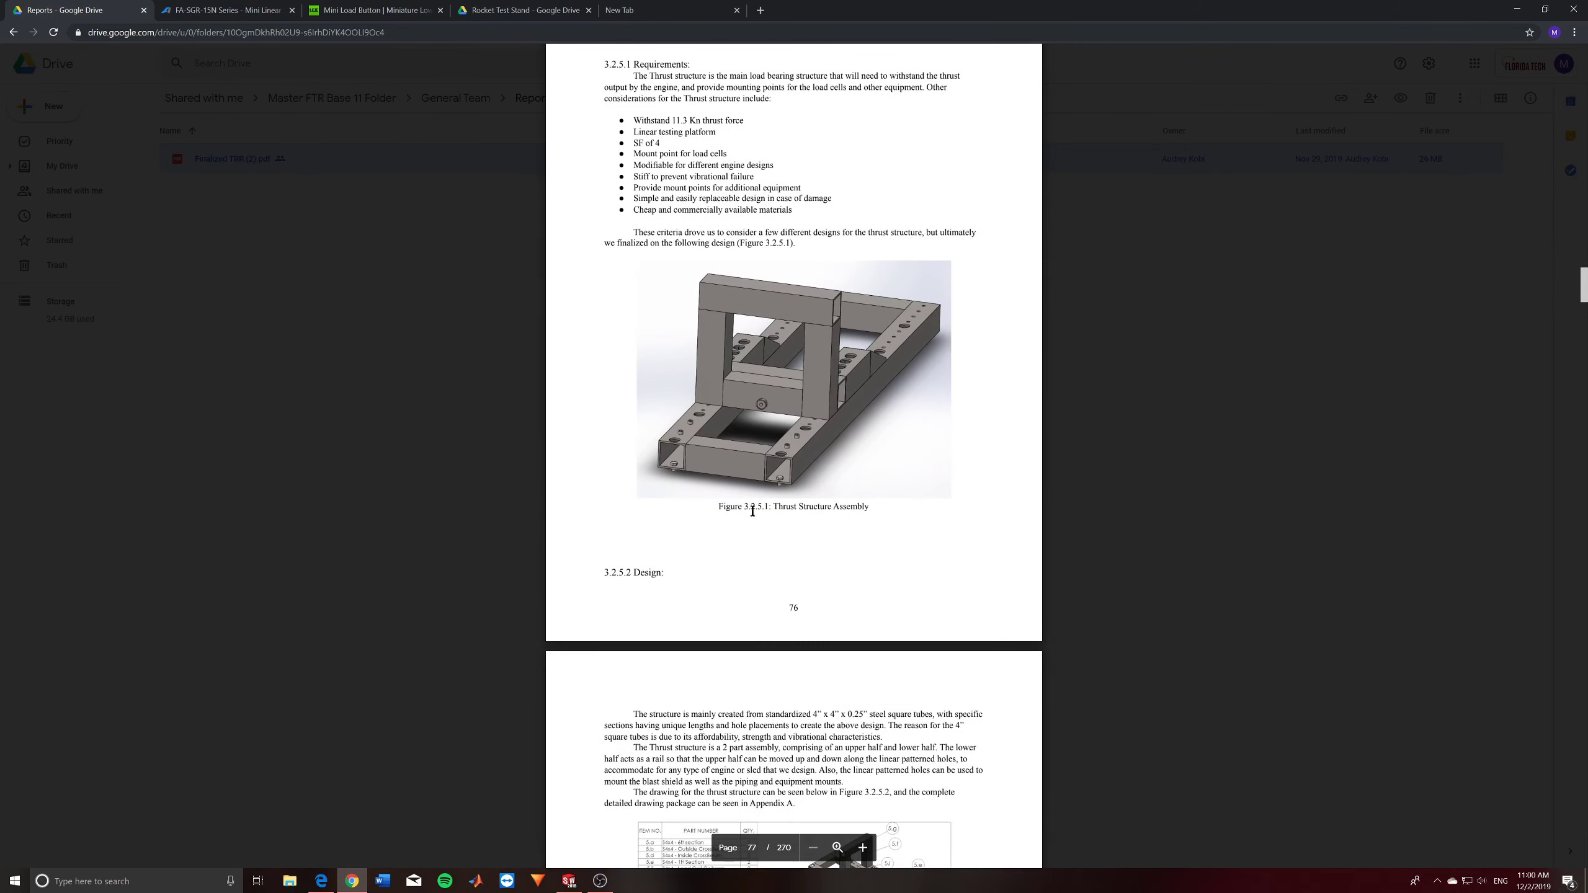
scroll(788, 207, "down", 10)
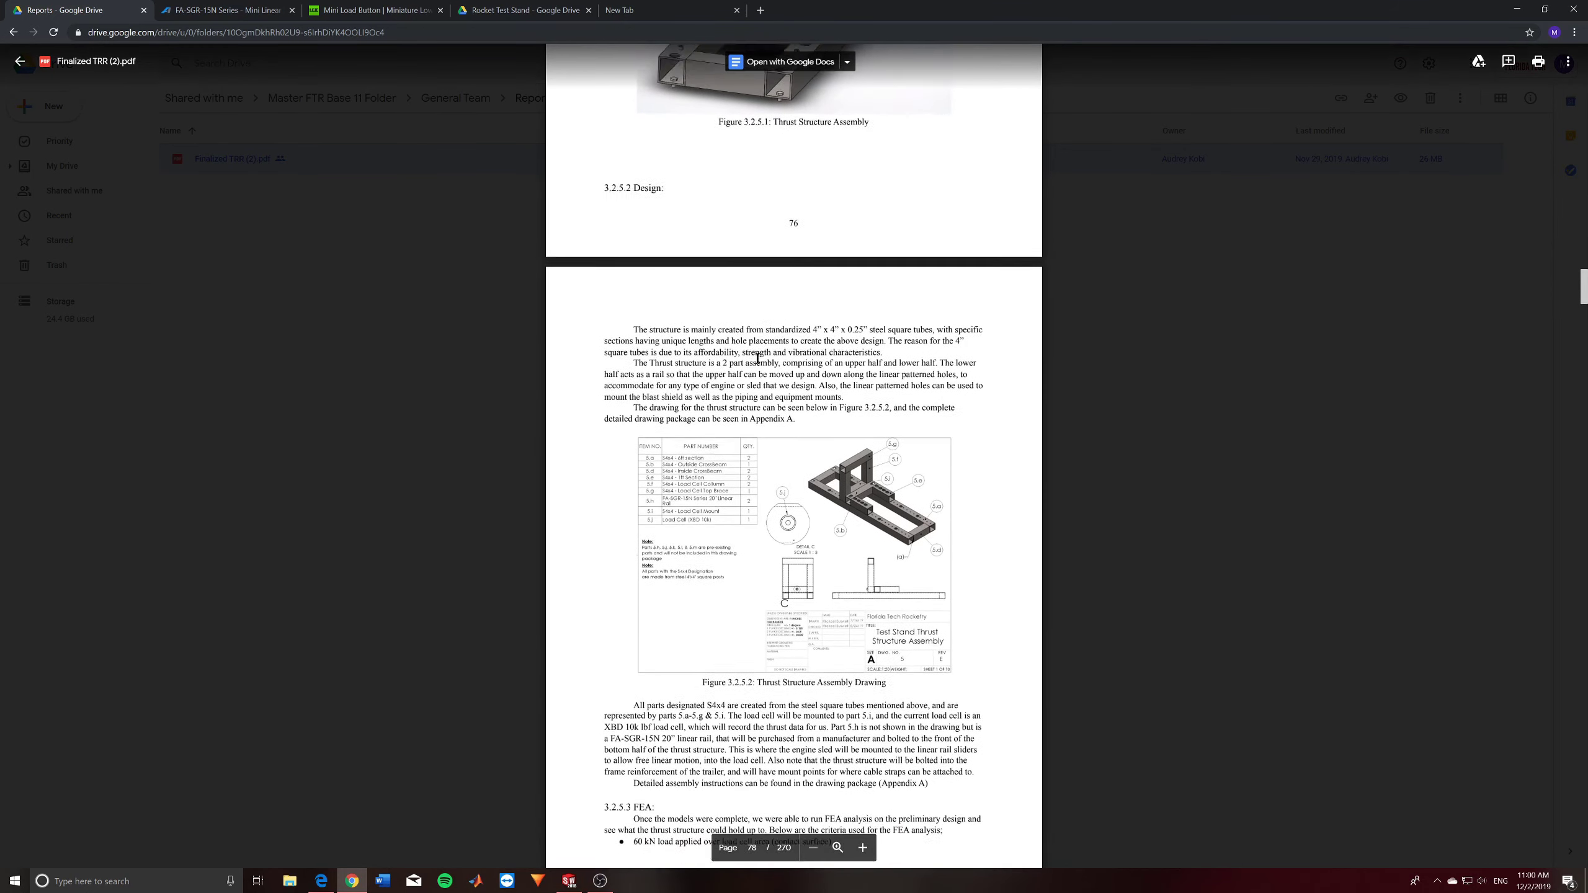
scroll(810, 485, "down", 11)
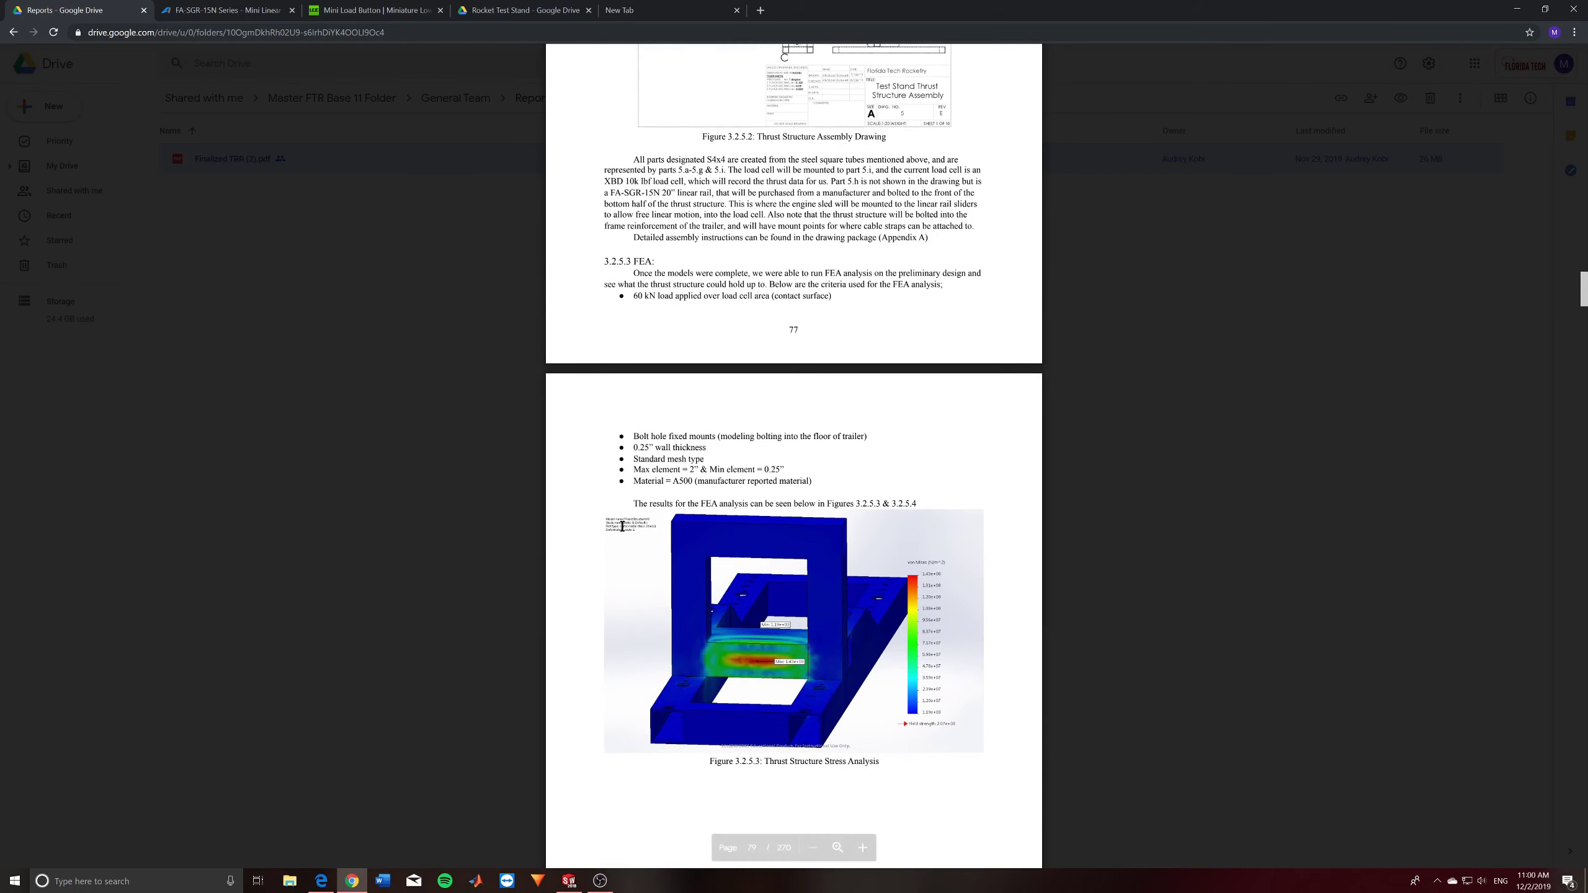
scroll(811, 412, "down", 3)
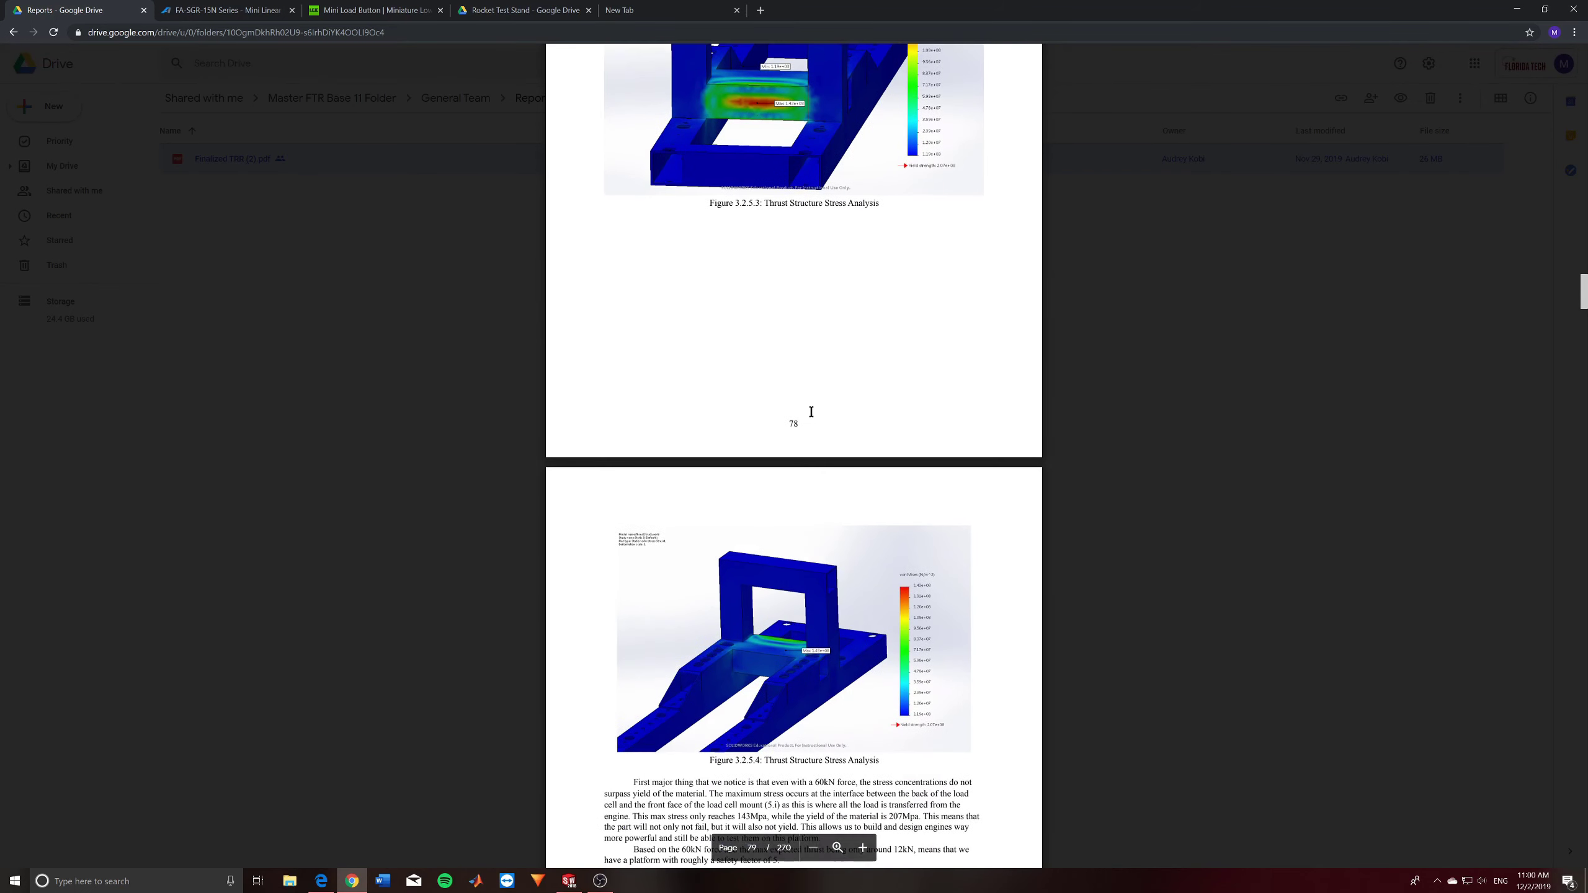
Review the blast shield and engine carriage sections, including their assembly renders, drawings and stress analysis figures.
scroll(914, 701, "down", 20)
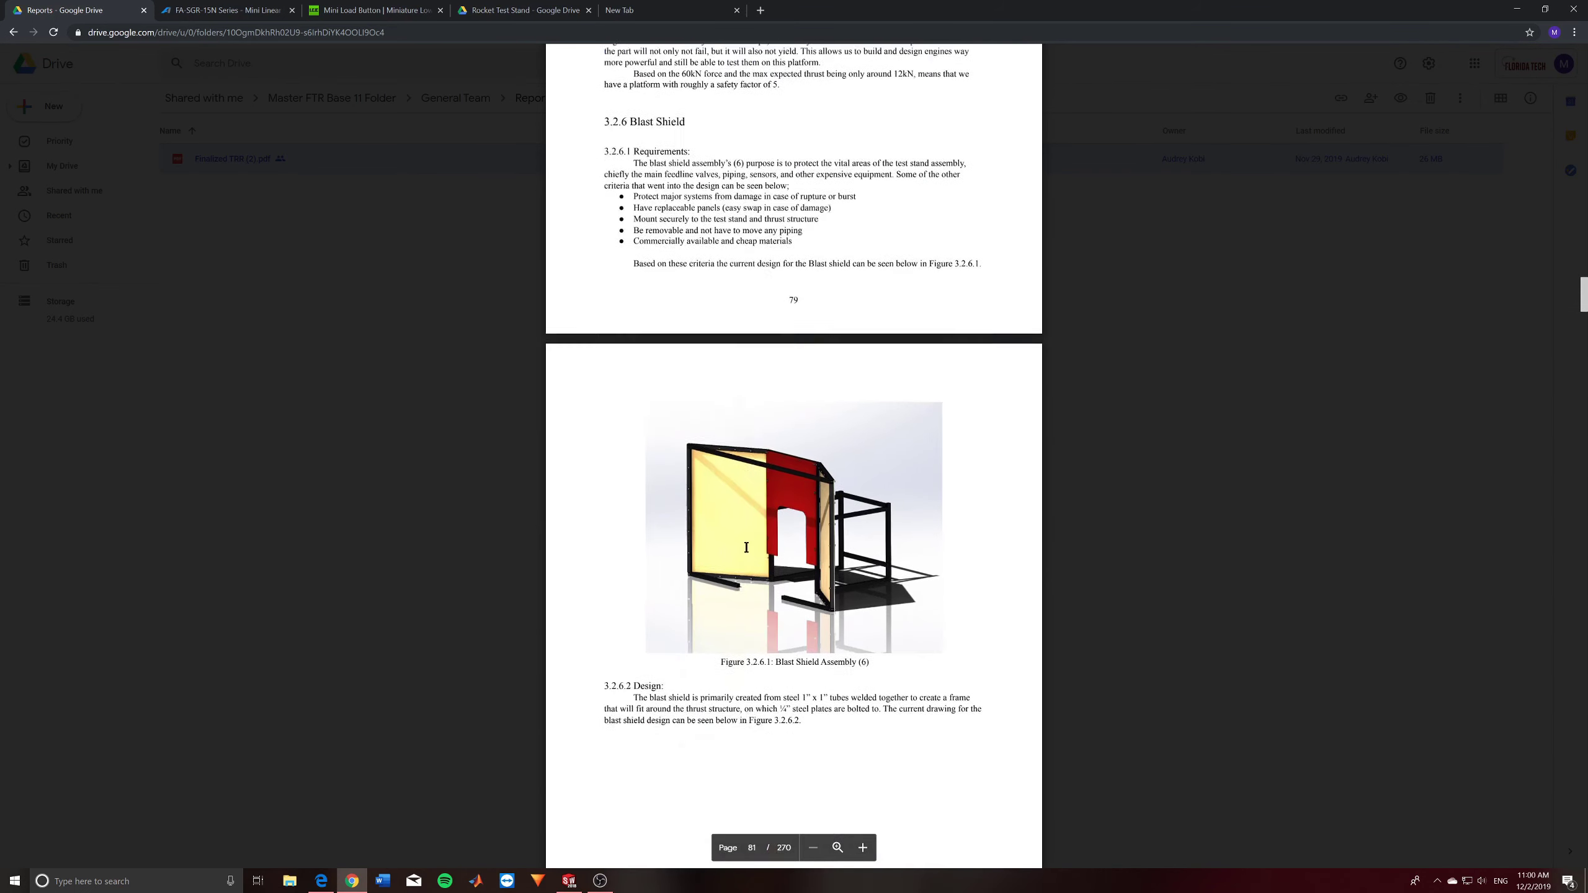
scroll(839, 391, "down", 20)
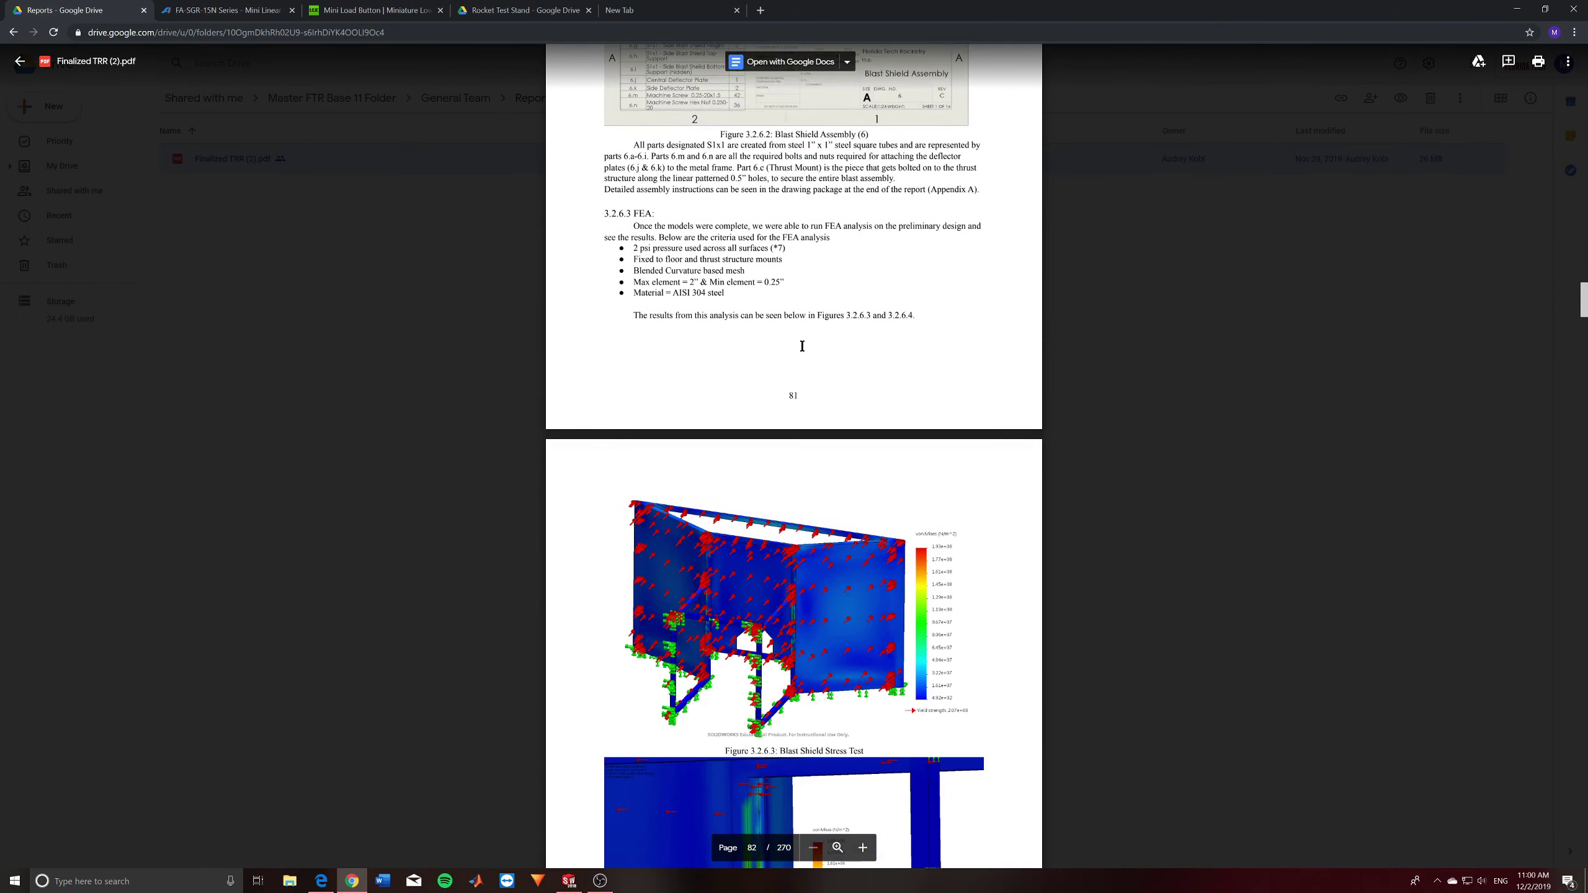
scroll(762, 345, "down", 20)
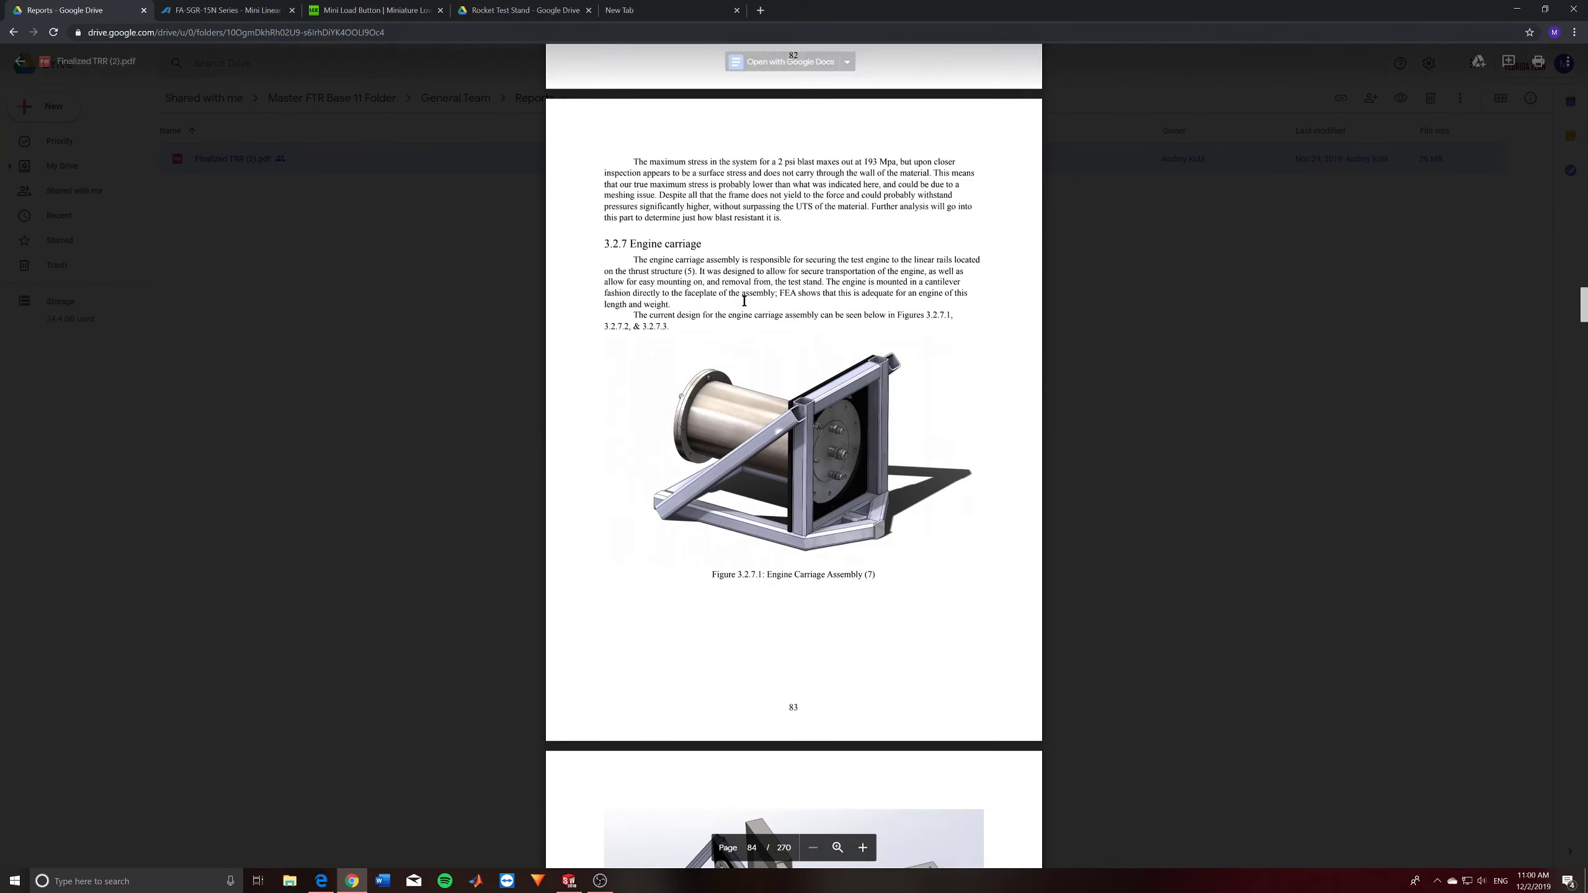
scroll(726, 229, "up", 3)
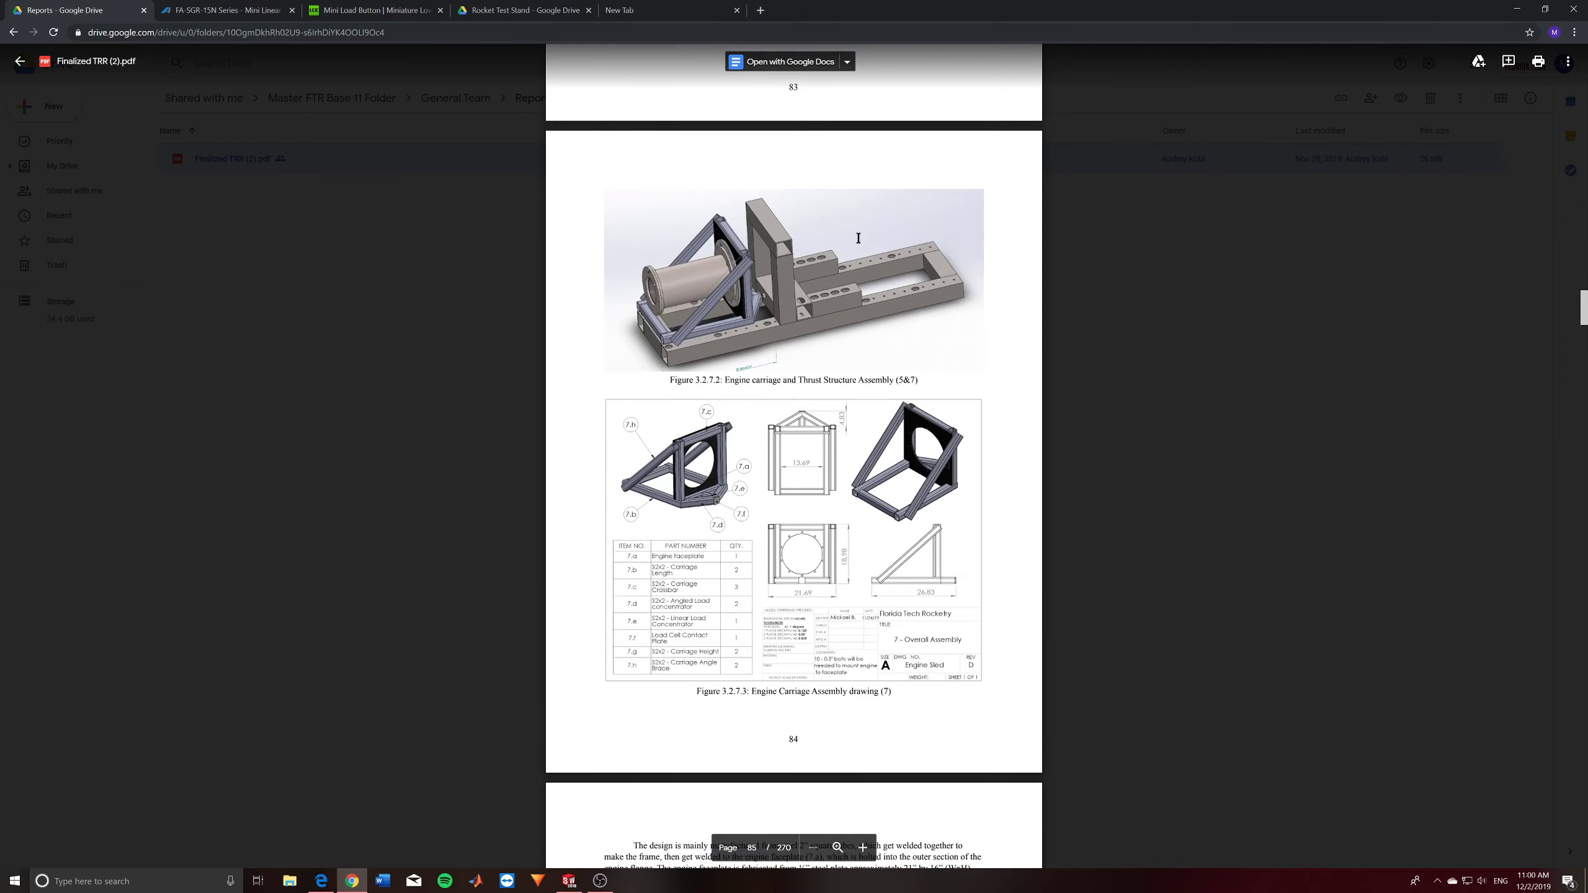
scroll(809, 314, "down", 18)
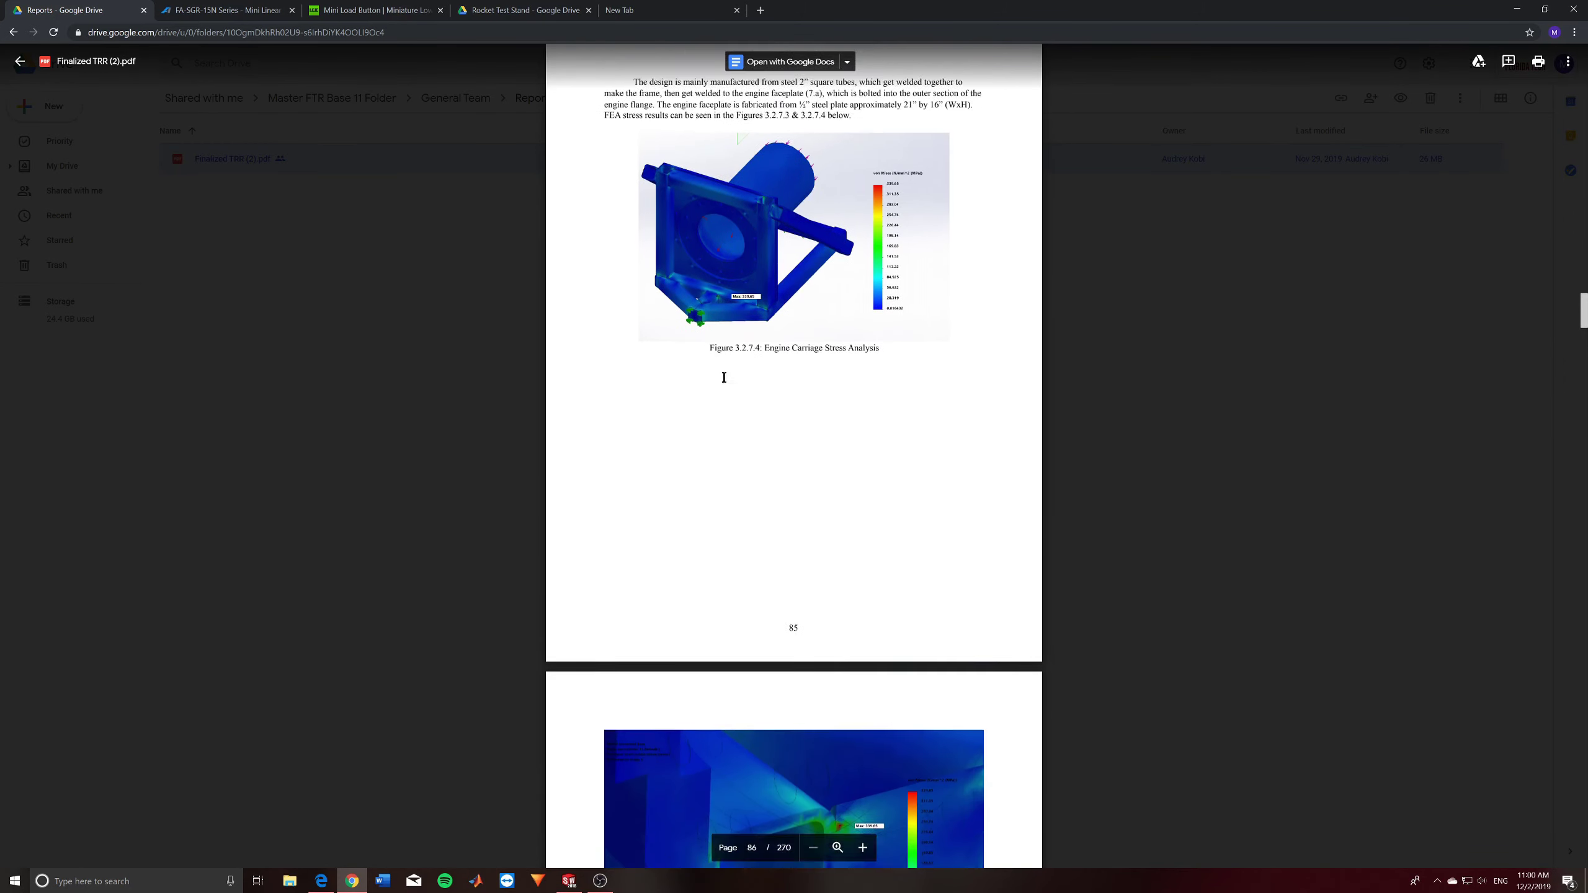
Examine section 3.2.8 Test Stand Anchoring, including the anchor strength table, insertion method, cable tension and anchor location figures.
scroll(758, 374, "down", 14)
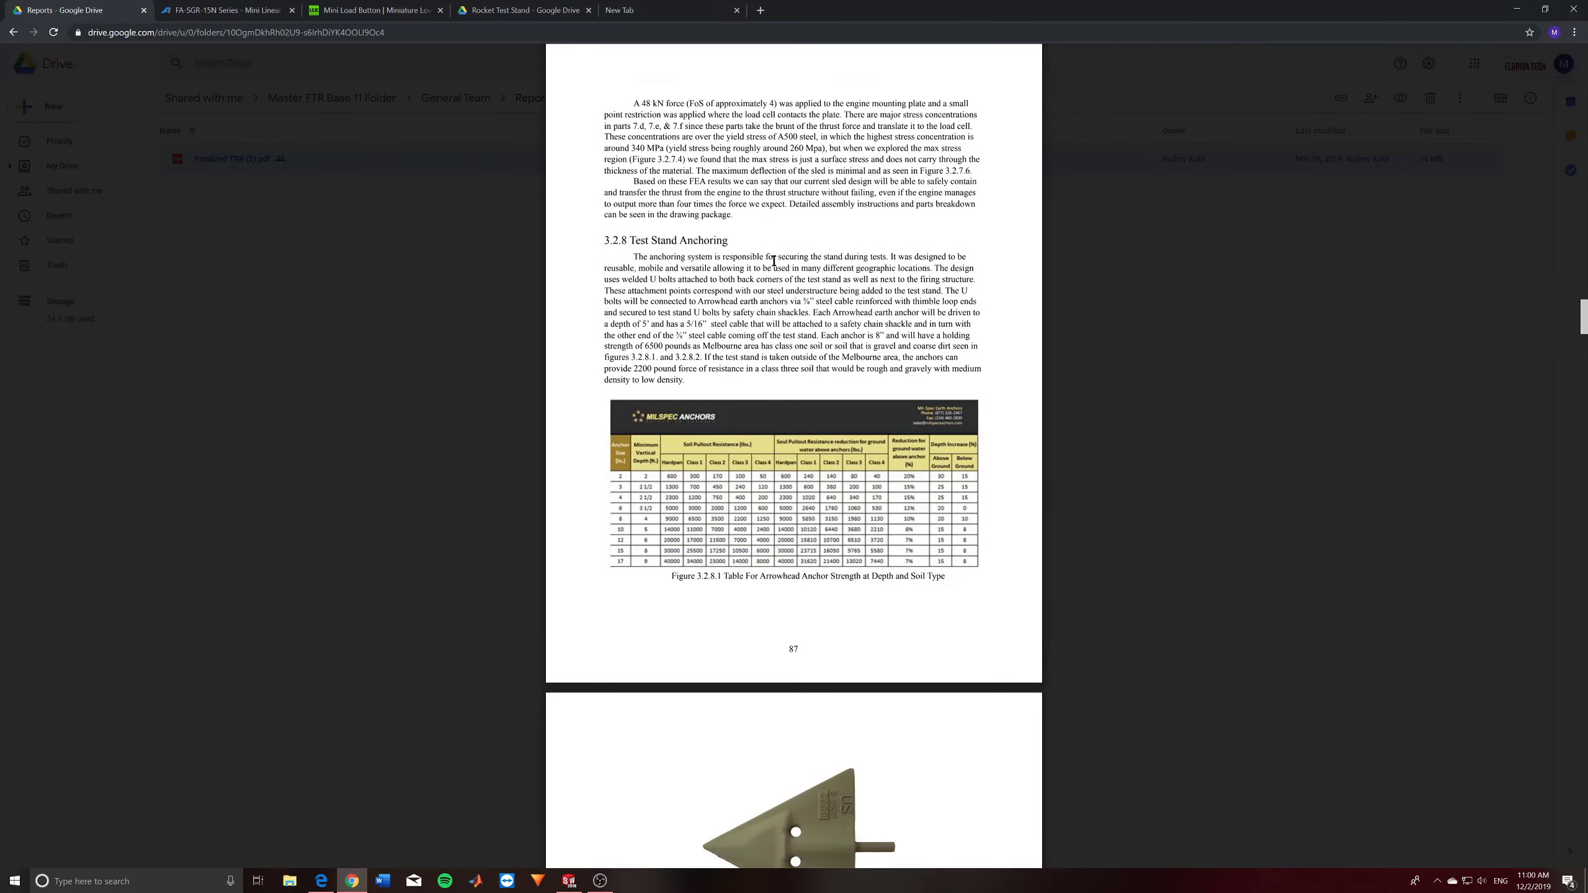
scroll(791, 413, "down", 6)
scroll(791, 429, "down", 11)
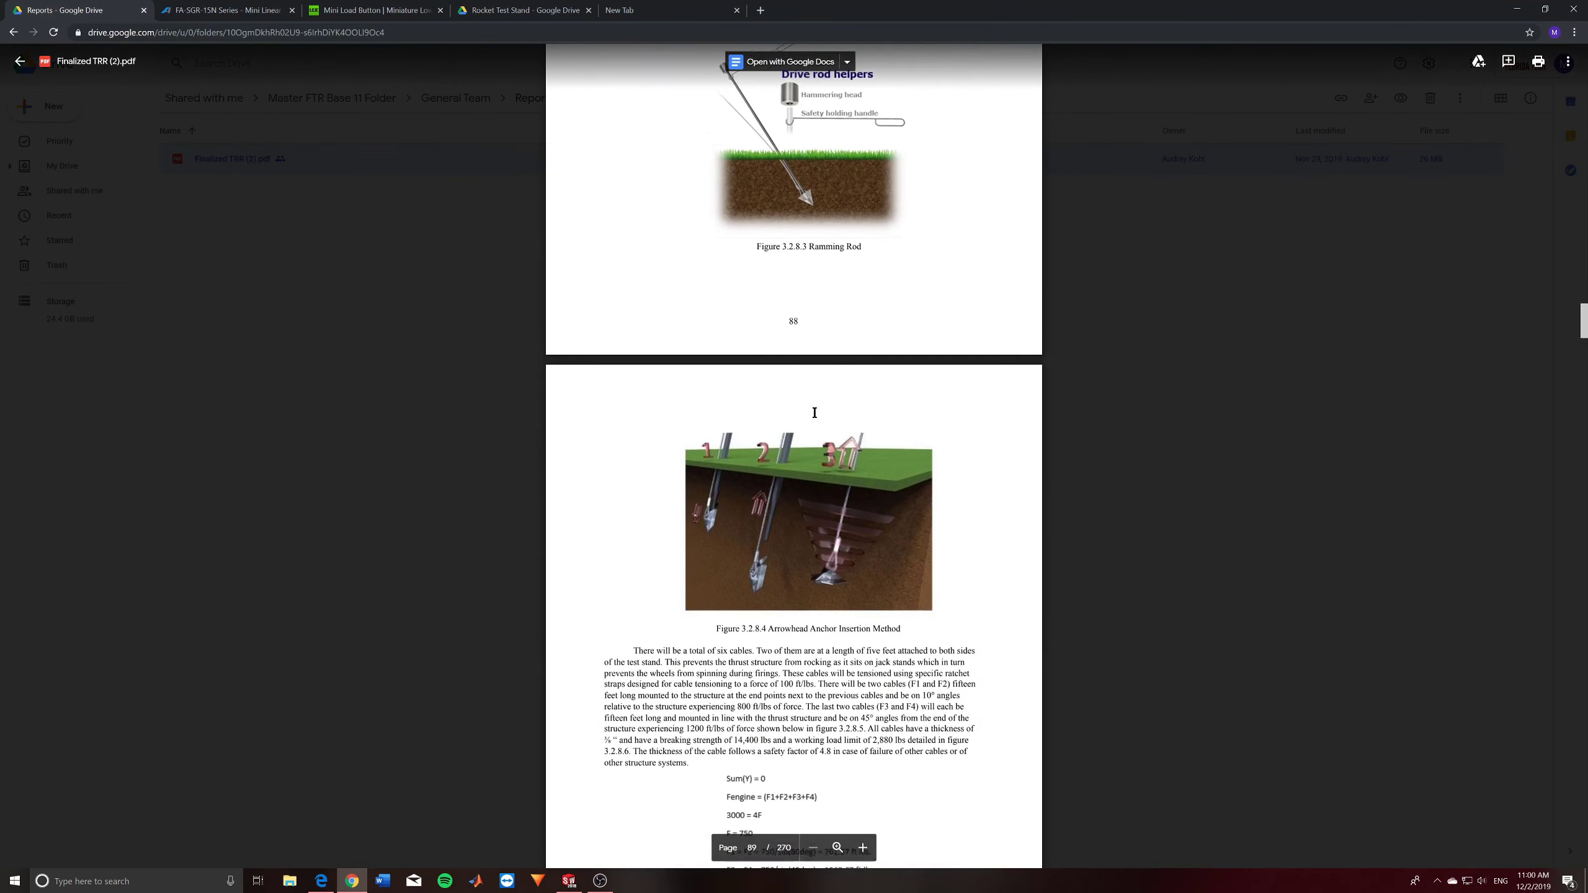
scroll(813, 414, "down", 14)
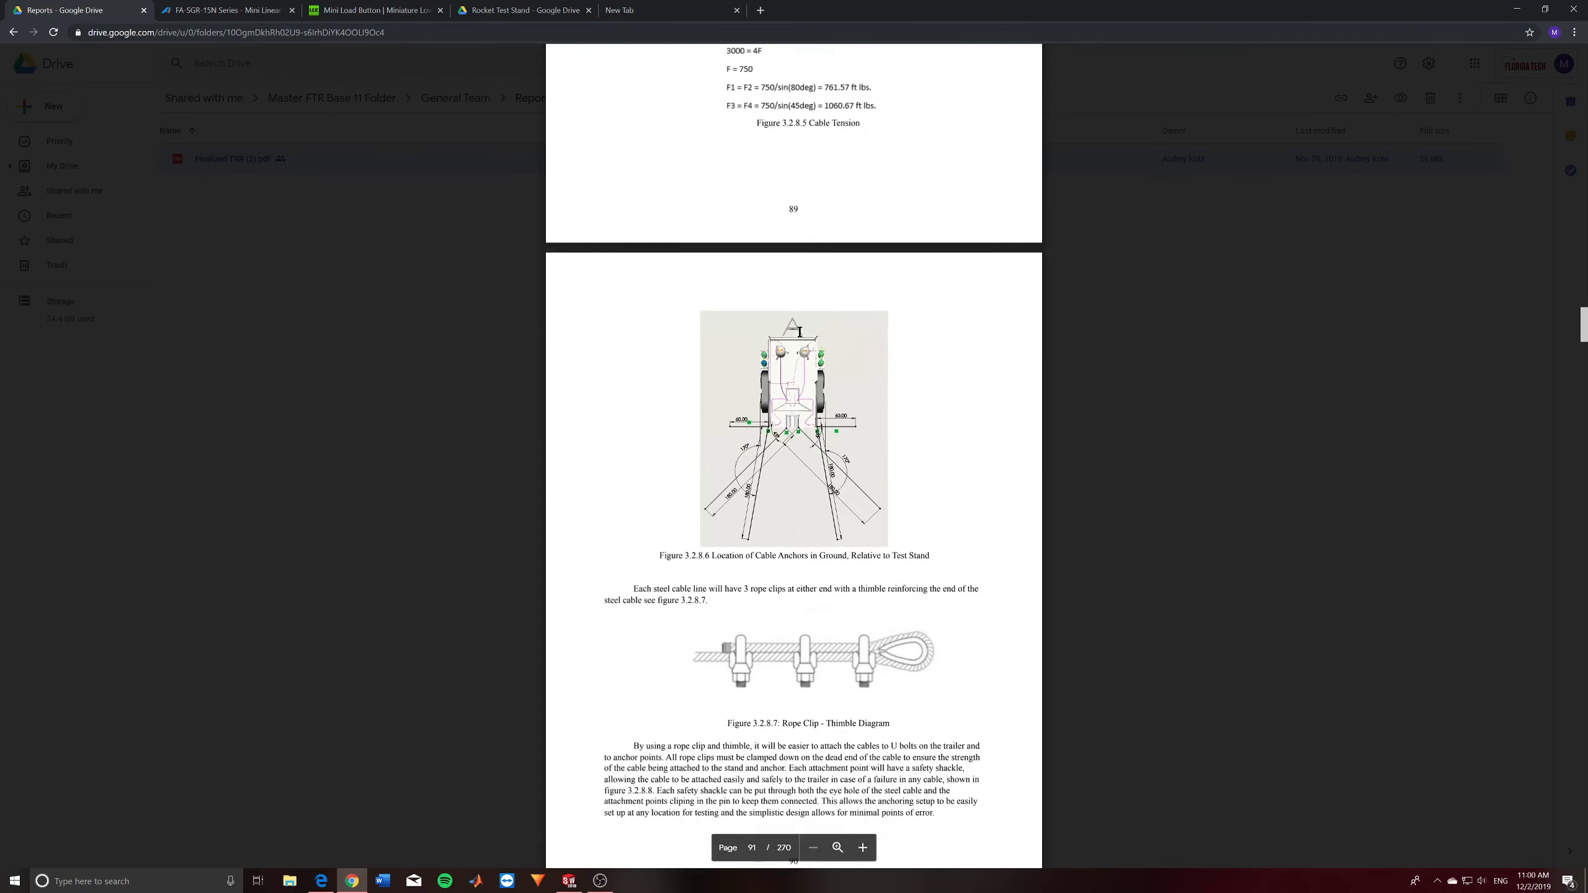
Read the Fire Suppression System and Future Work sections, and close the report to return to the Reports folder.
scroll(800, 332, "down", 14)
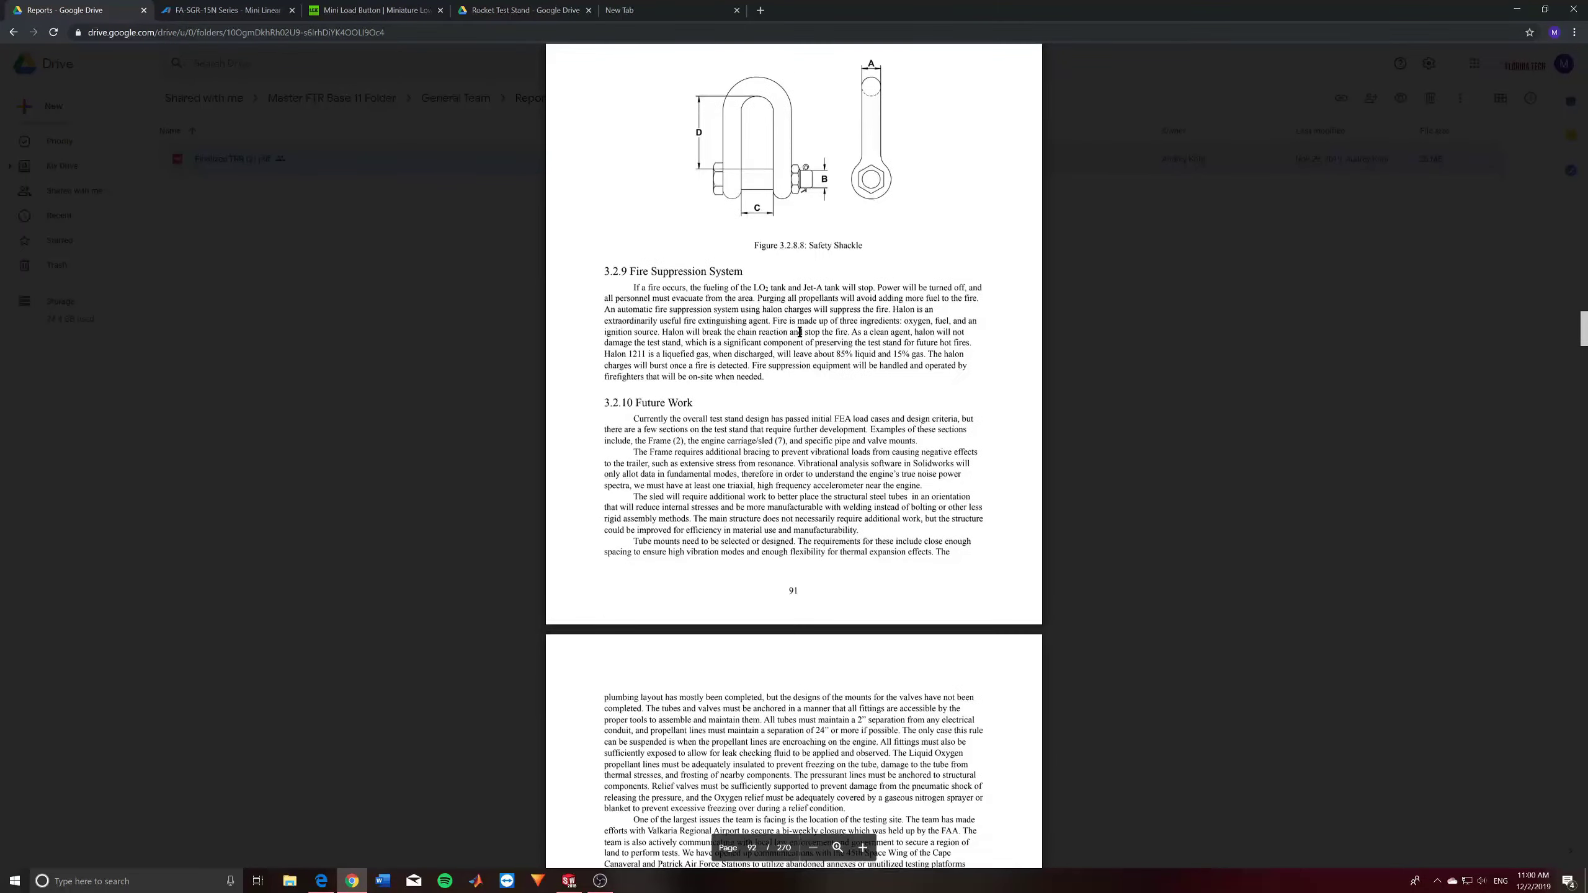
scroll(681, 251, "down", 1)
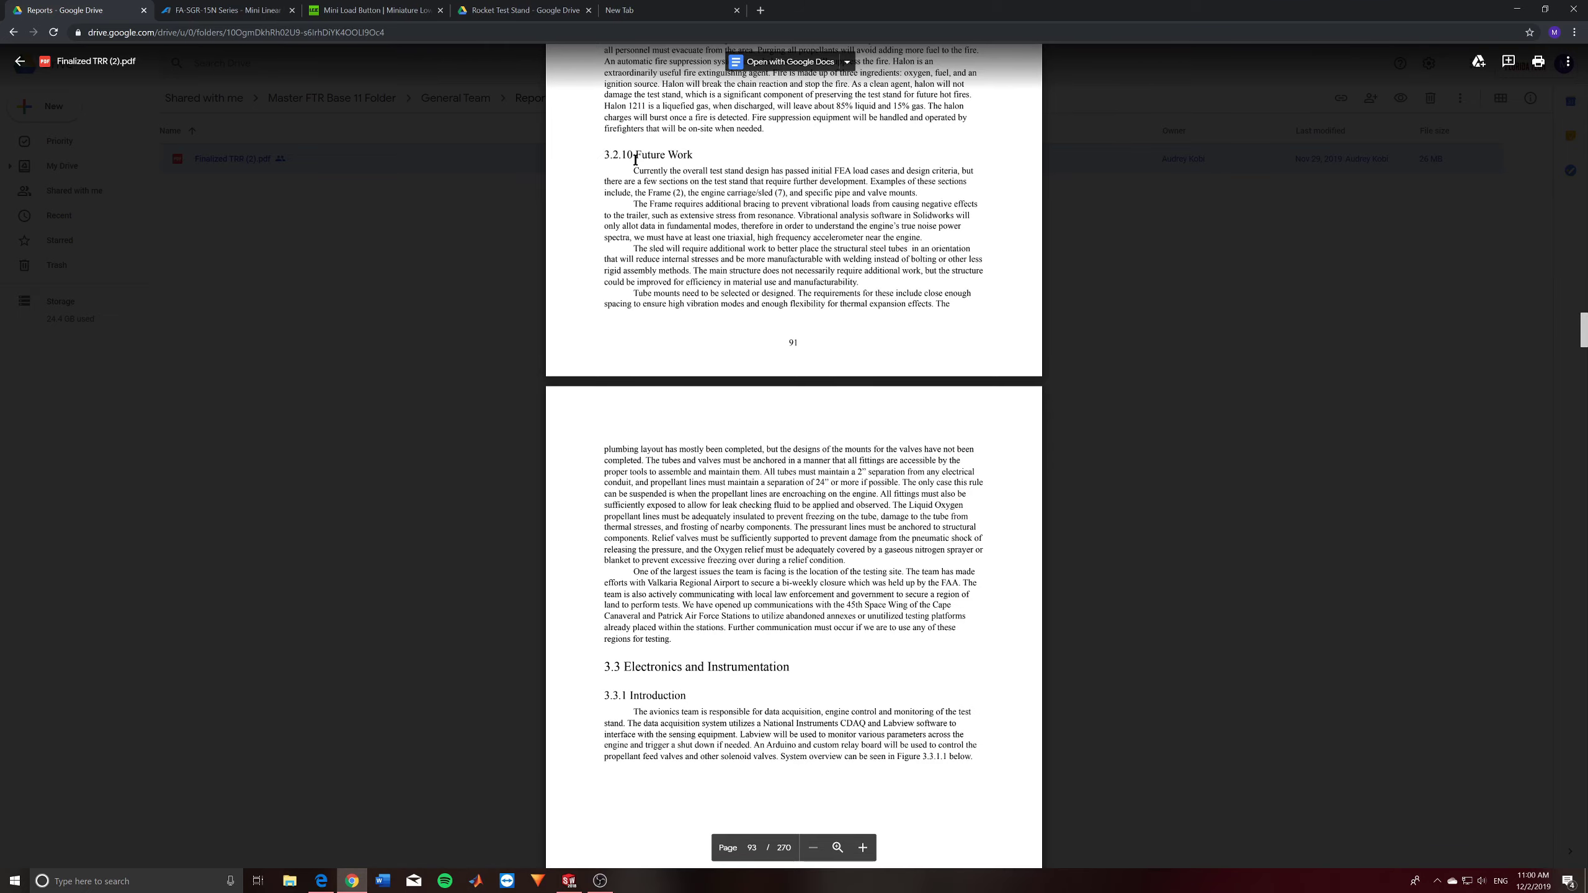
scroll(635, 159, "down", 5)
scroll(951, 482, "up", 8)
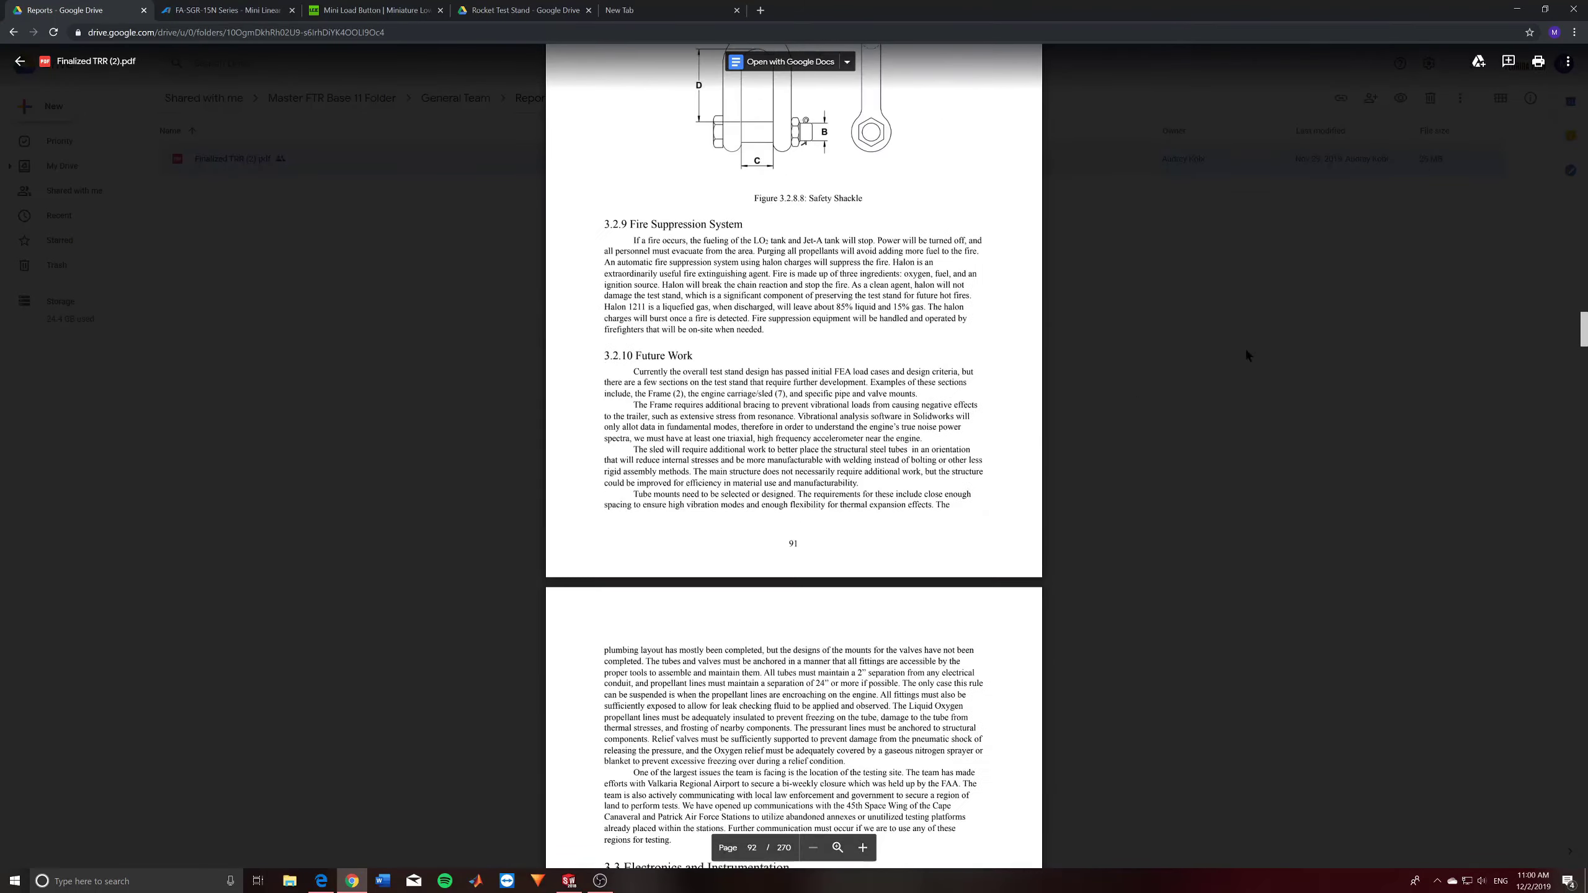
left_click(19, 60)
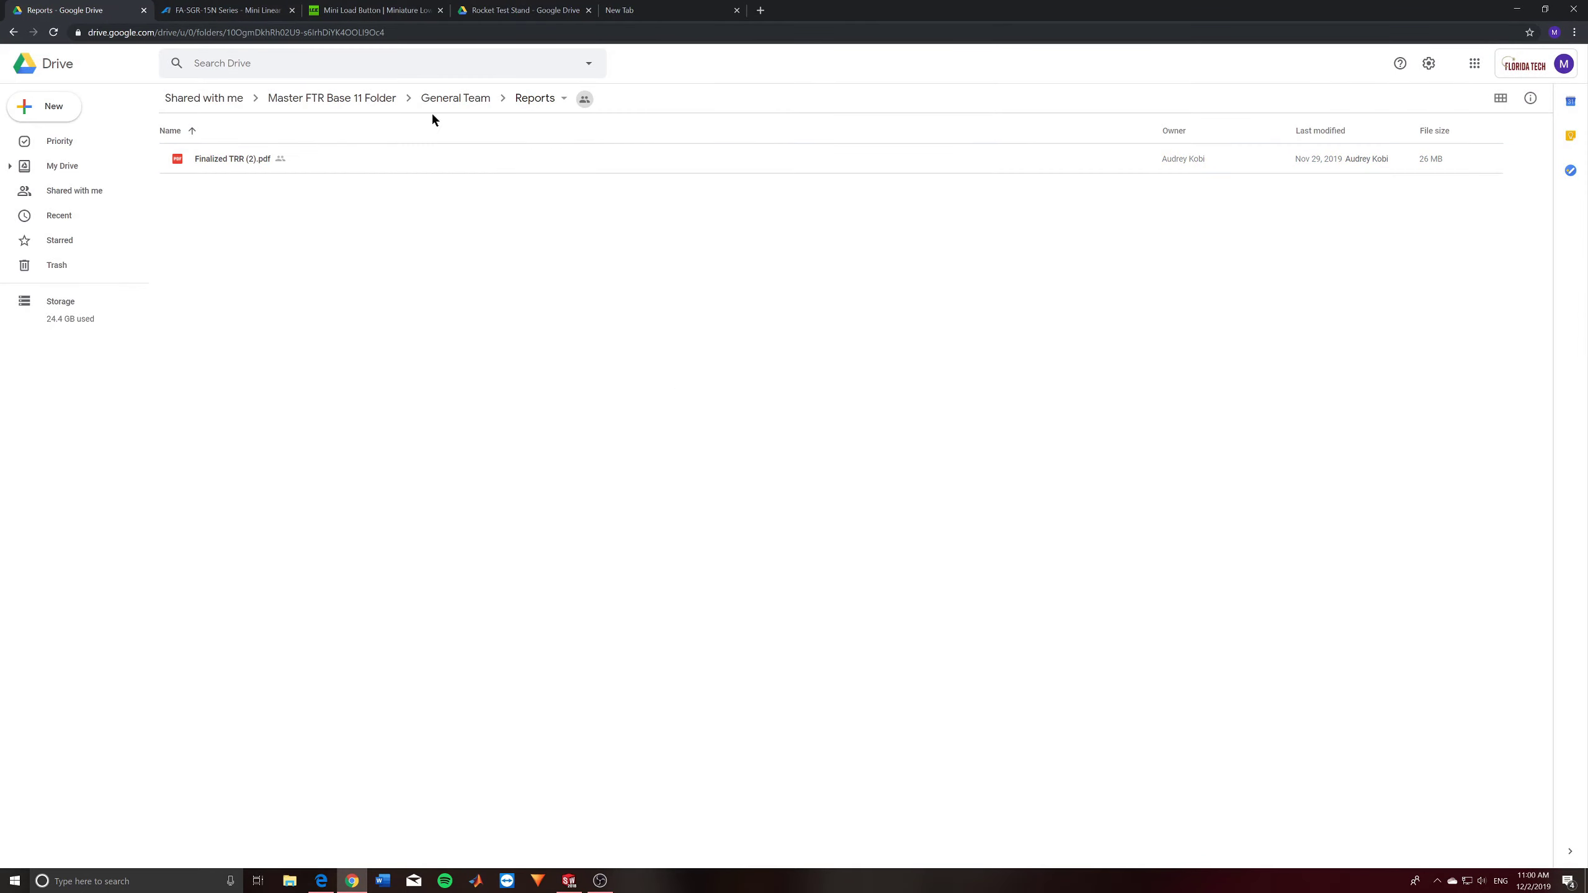